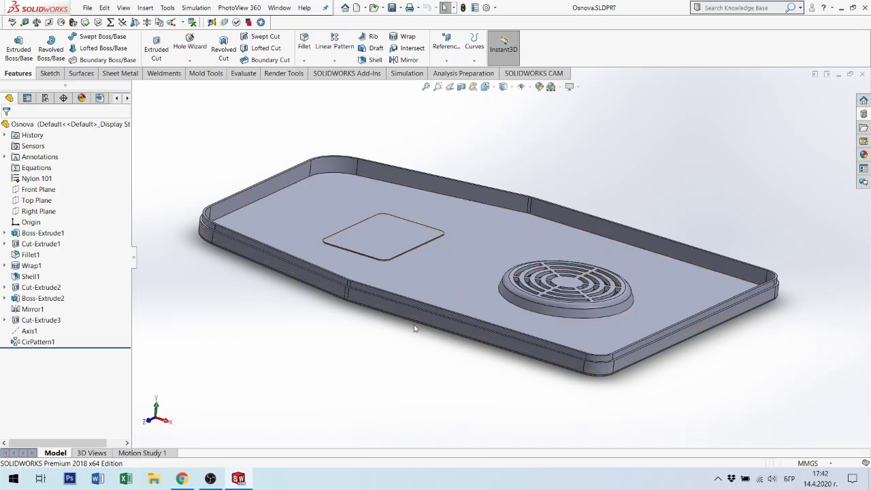
Orbit the Osnova part to inspect its underside recess sketch and the tray interior.
{"action": "mouse_move", "coordinate": [435, 297]}
{"action": "middle_mouse_down"}
{"action": "mouse_move", "coordinate": [456, 189]}
{"action": "mouse_move", "coordinate": [371, 256]}
{"action": "middle_mouse_up"}
{"action": "left_click", "coordinate": [370, 261]}
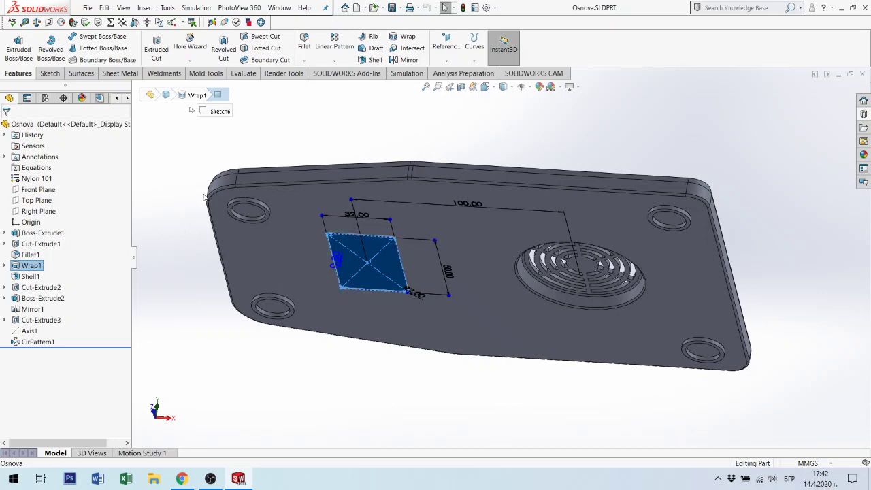
{"action": "mouse_move", "coordinate": [440, 142]}
{"action": "middle_mouse_down"}
{"action": "mouse_move", "coordinate": [410, 232]}
{"action": "mouse_move", "coordinate": [418, 199]}
{"action": "middle_mouse_up"}
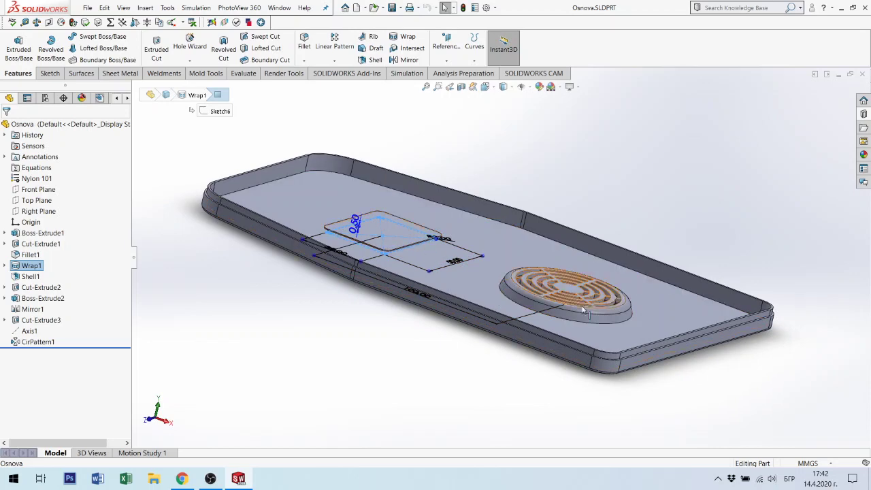
{"action": "middle_click_drag", "start_coordinate": [583, 310], "coordinate": [555, 298]}
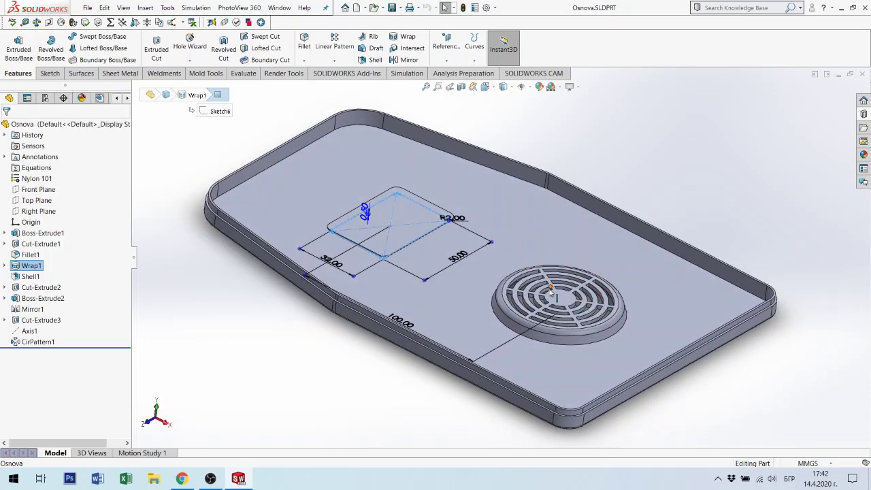
{"action": "mouse_move", "coordinate": [575, 346]}
{"action": "middle_mouse_down"}
{"action": "mouse_move", "coordinate": [584, 148]}
{"action": "mouse_move", "coordinate": [780, 169]}
{"action": "middle_mouse_up"}
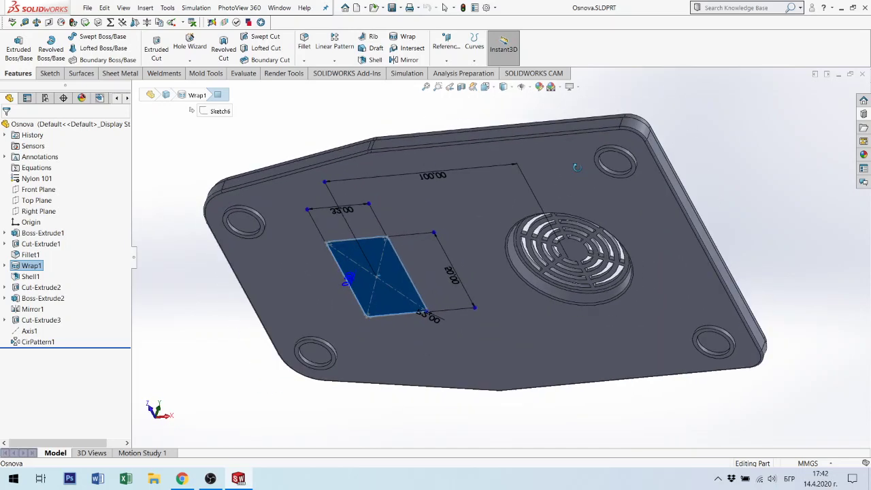
{"action": "left_click", "coordinate": [780, 168]}
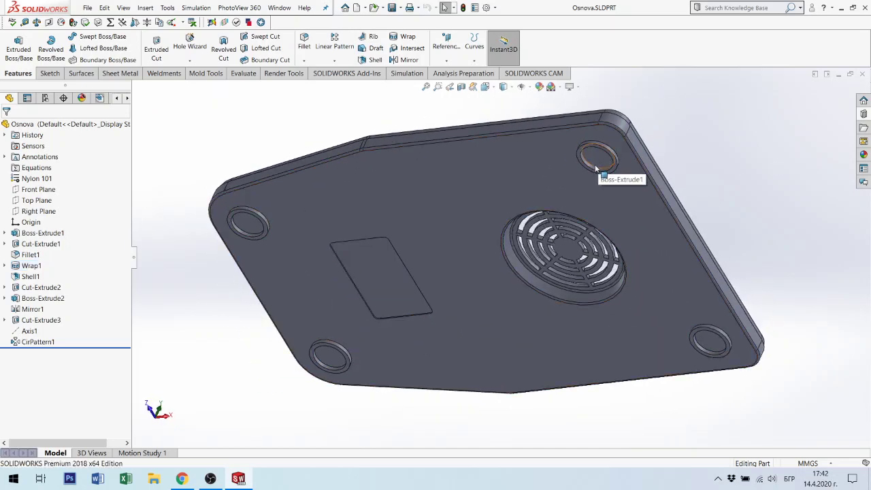
{"action": "middle_click_drag", "start_coordinate": [416, 151], "coordinate": [394, 271]}
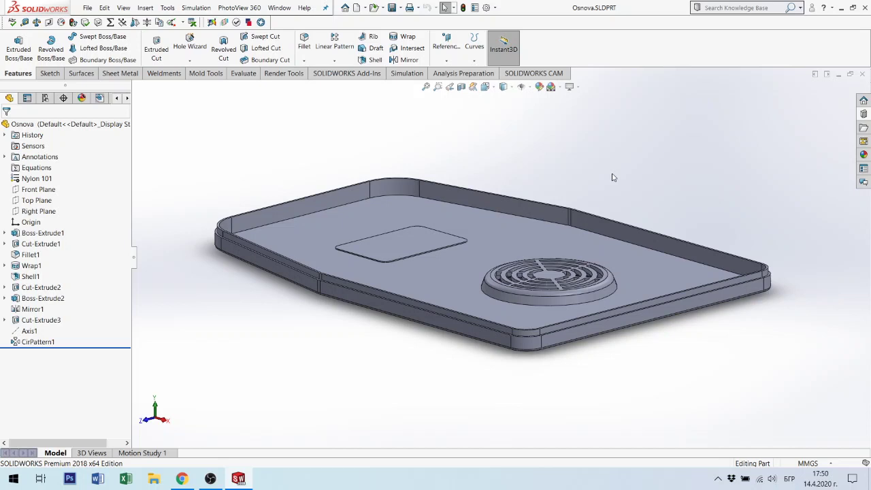
{"action": "left_click", "coordinate": [89, 10]}
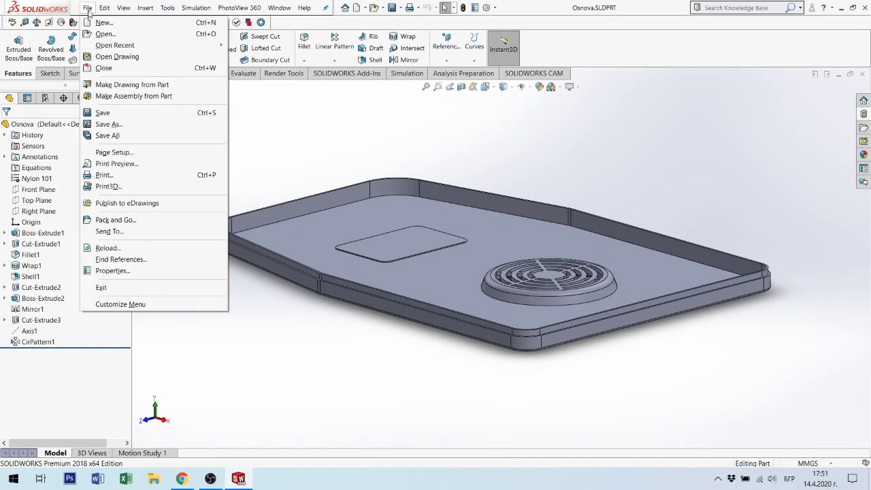
{"action": "left_click", "coordinate": [105, 24]}
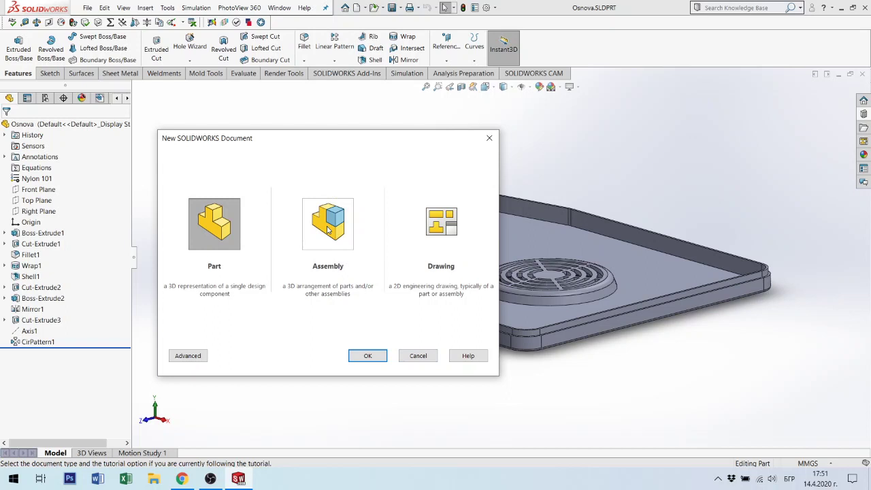
{"action": "left_click", "coordinate": [410, 353]}
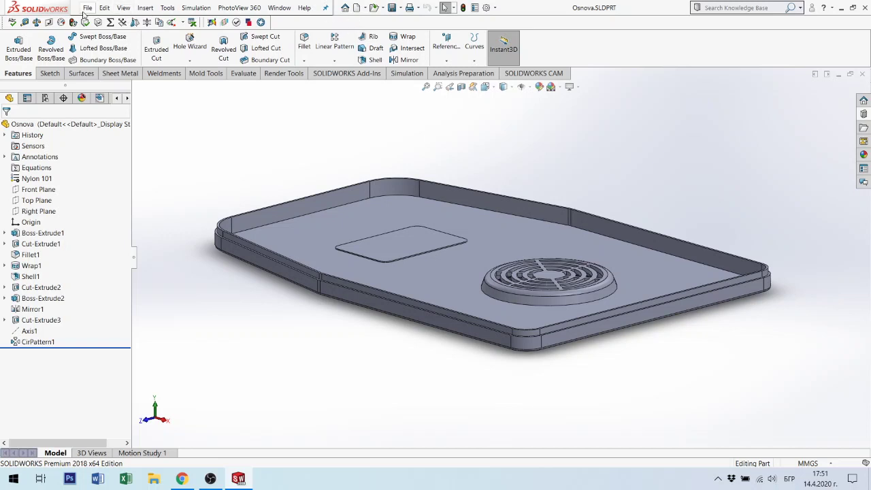
{"action": "left_click", "coordinate": [88, 9]}
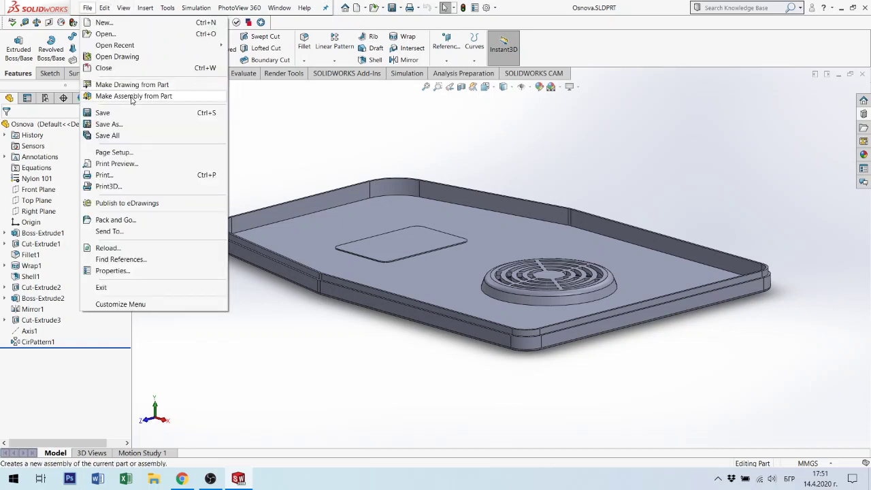
{"action": "left_click", "coordinate": [304, 8]}
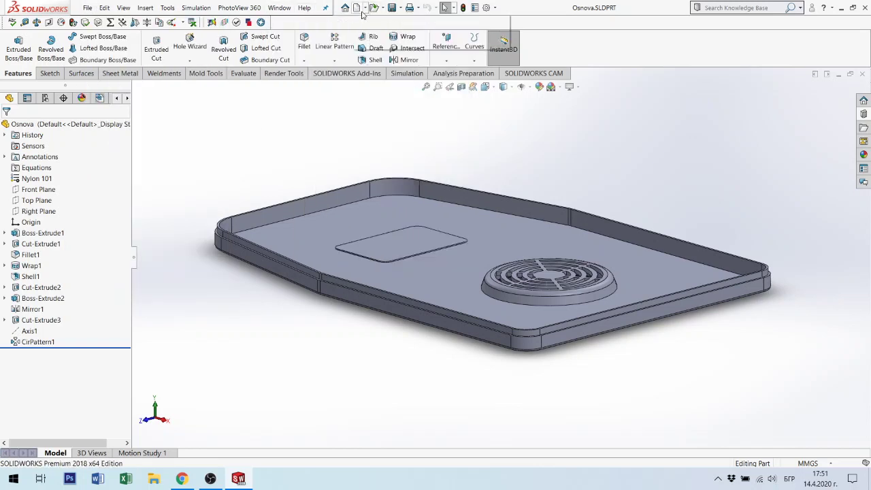
{"action": "mouse_move", "coordinate": [356, 7]}
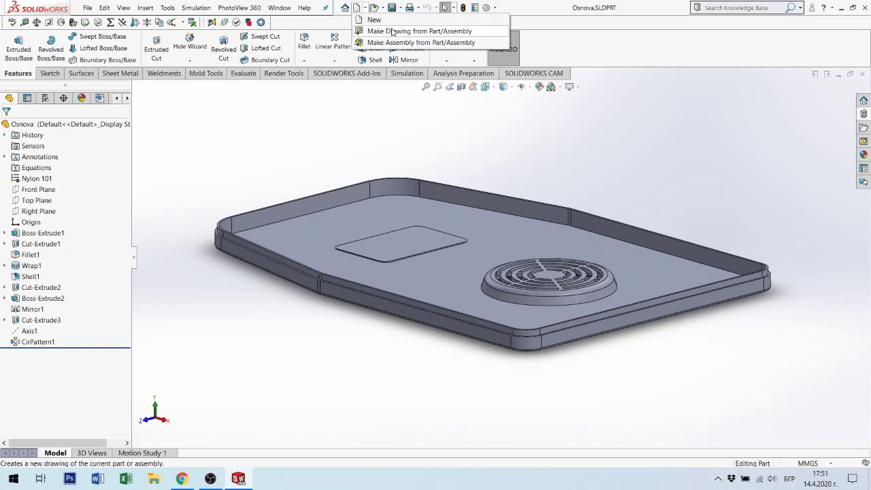
{"action": "left_click", "coordinate": [365, 141]}
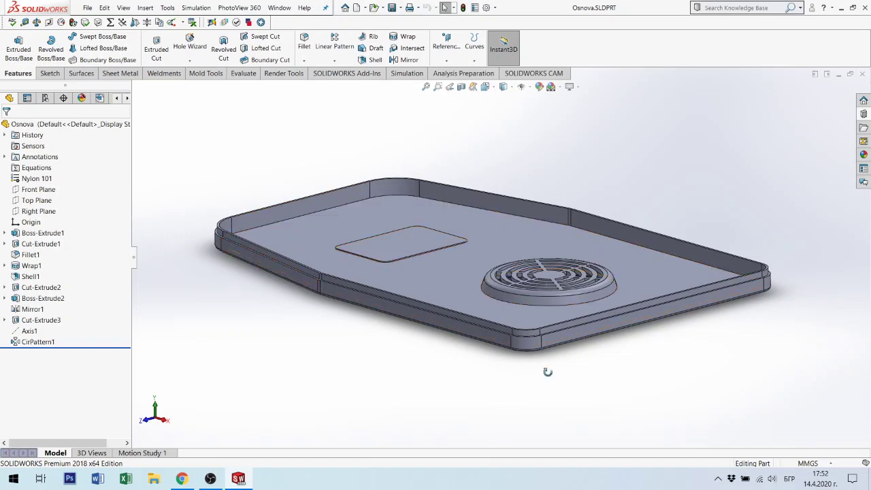
Inspect the Osnova underside's corner bosses, return to isometric, and bring up the File menu.
{"action": "mouse_move", "coordinate": [548, 372]}
{"action": "middle_mouse_down"}
{"action": "mouse_move", "coordinate": [542, 328]}
{"action": "mouse_move", "coordinate": [532, 327]}
{"action": "middle_mouse_up"}
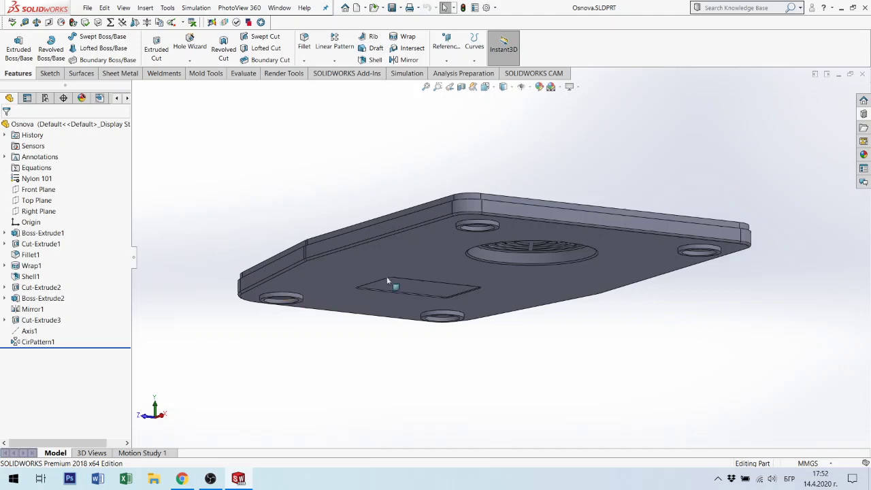
{"action": "key", "text": "ctrl+7"}
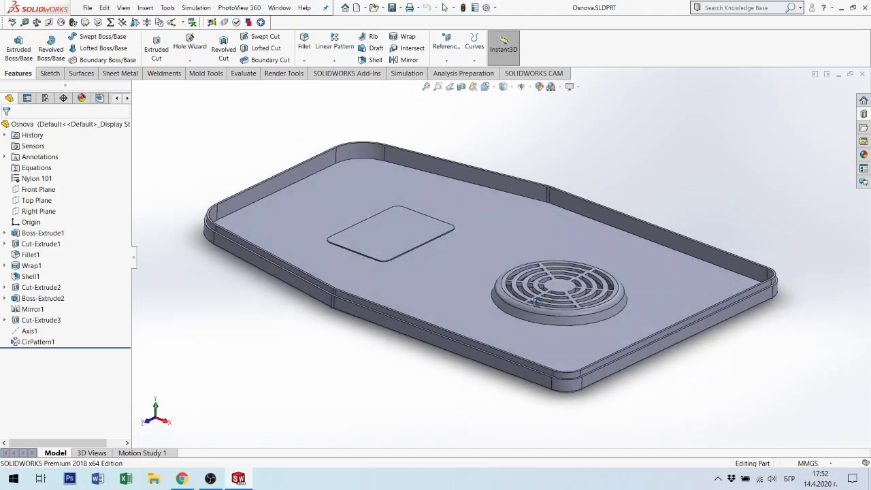
{"action": "middle_click_drag", "start_coordinate": [538, 311], "coordinate": [475, 269]}
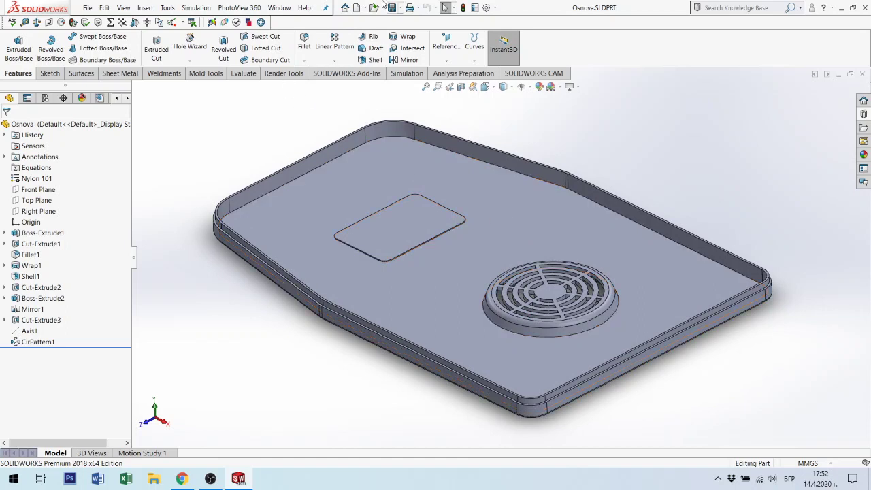
{"action": "left_click", "coordinate": [88, 8]}
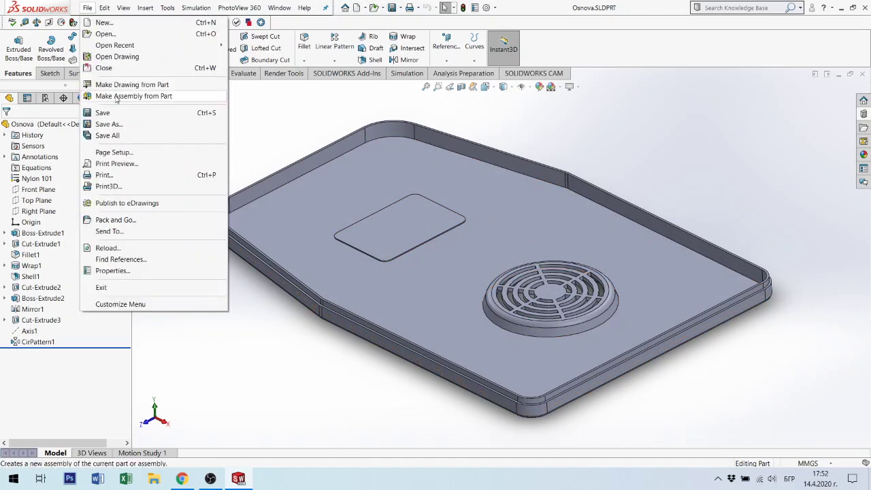
Make an assembly from the Osnova part and select Osnova under Open documents.
{"action": "left_click", "coordinate": [117, 99]}
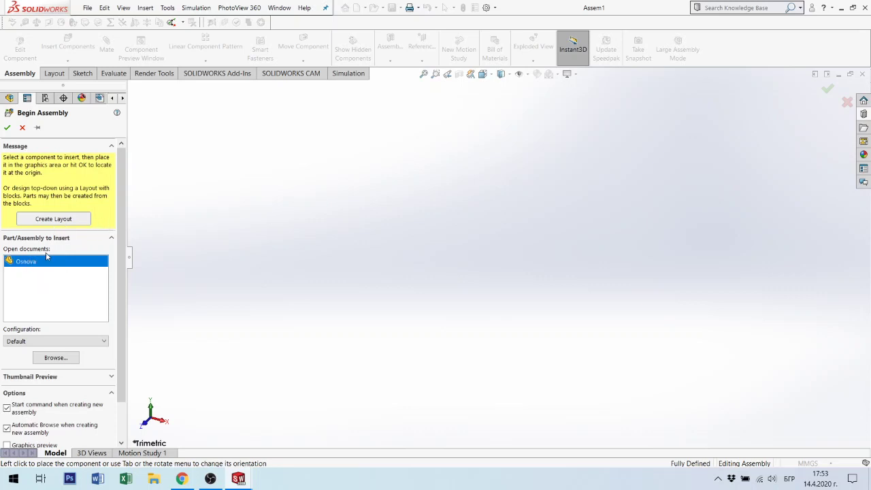
{"action": "scroll", "coordinate": [59, 366], "scroll_direction": "down", "scroll_amount": 2}
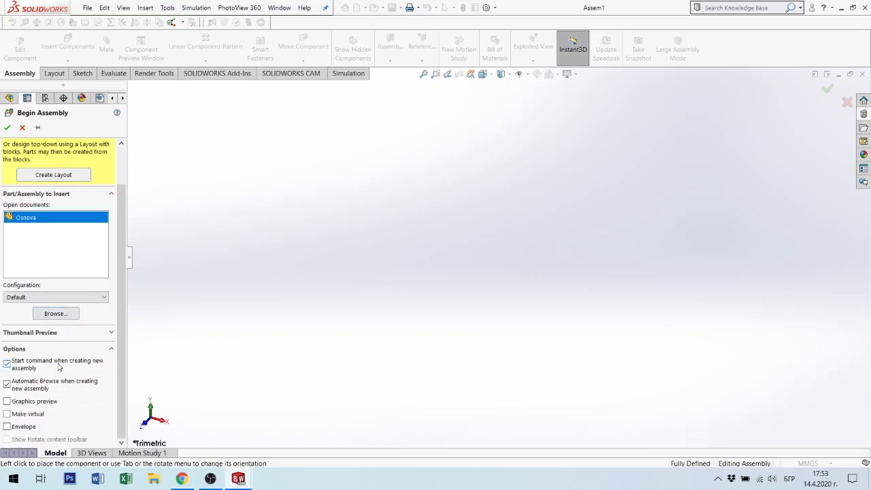
{"action": "scroll", "coordinate": [61, 396], "scroll_direction": "up", "scroll_amount": 2}
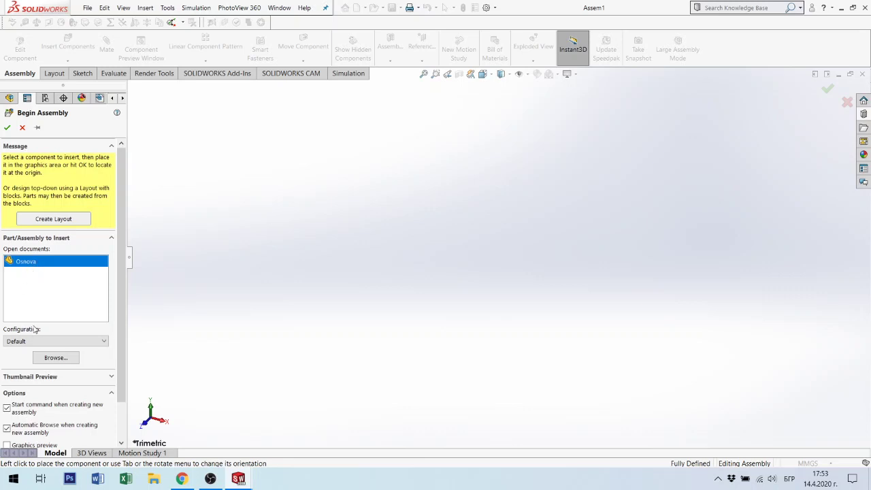
{"action": "left_click", "coordinate": [27, 265]}
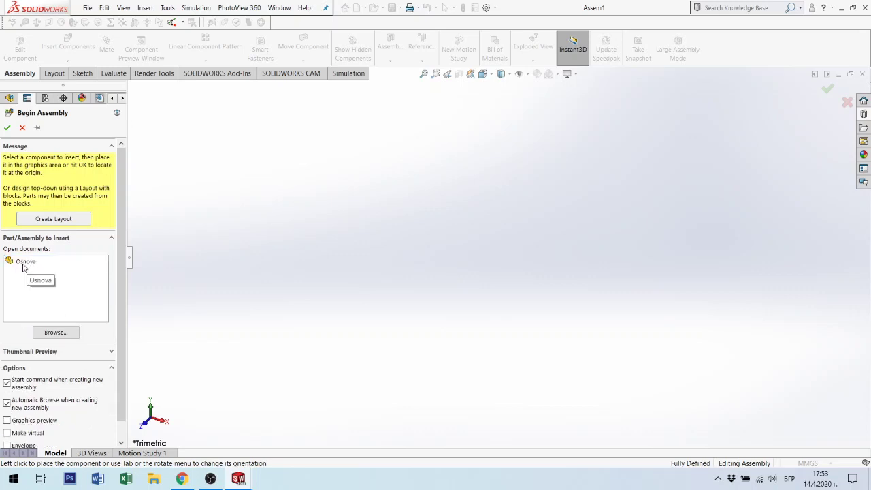
{"action": "left_click", "coordinate": [24, 264]}
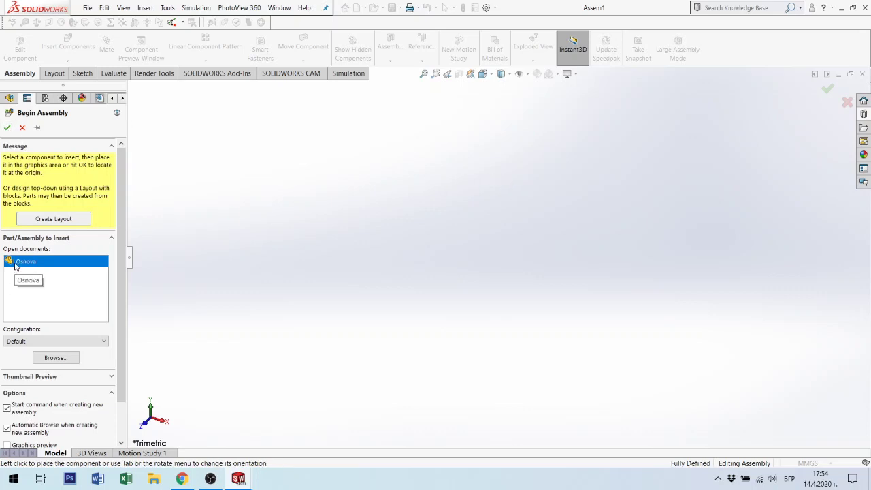
Place Osnova at the Assem1 origin, then view the Osnova part window and return to Assem1.
{"action": "left_click", "coordinate": [7, 128]}
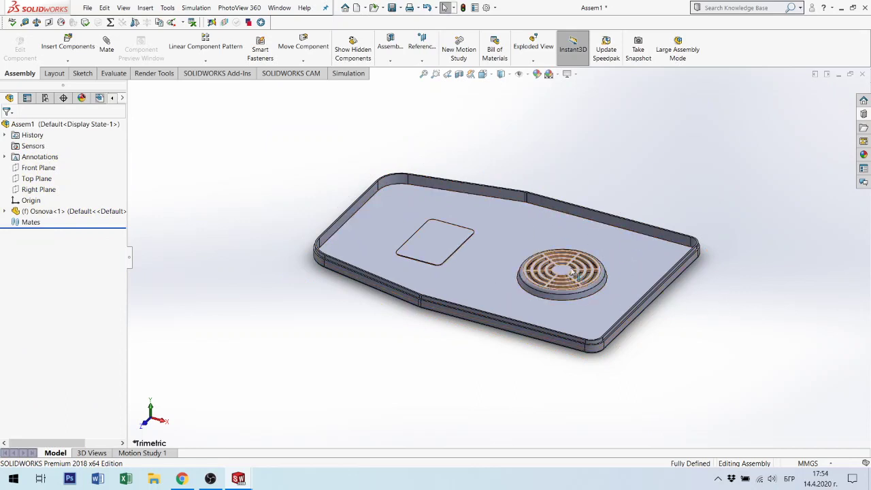
{"action": "left_click", "coordinate": [279, 7]}
{"action": "left_click", "coordinate": [340, 107]}
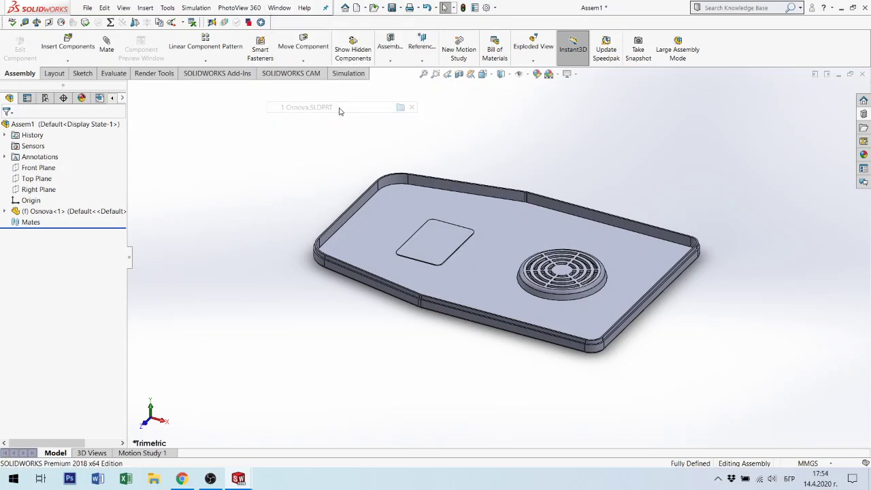
{"action": "middle_click_drag", "start_coordinate": [408, 204], "coordinate": [476, 225]}
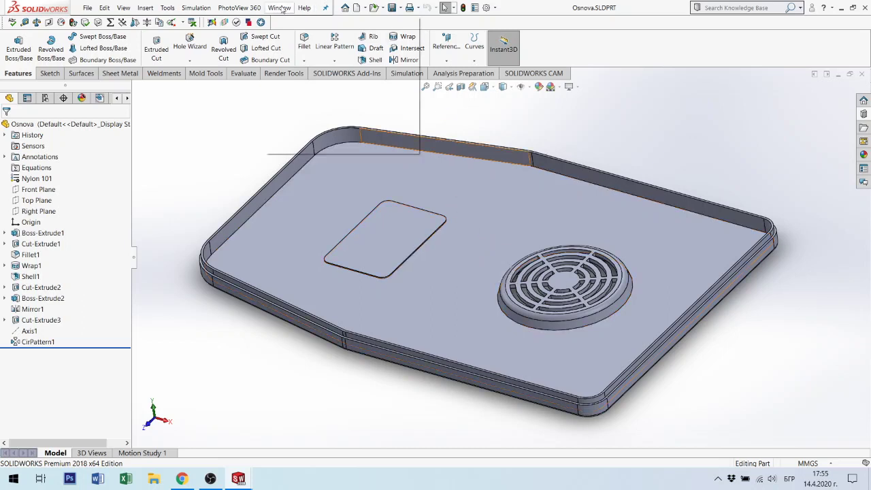
{"action": "left_click", "coordinate": [281, 8]}
{"action": "left_click", "coordinate": [314, 121]}
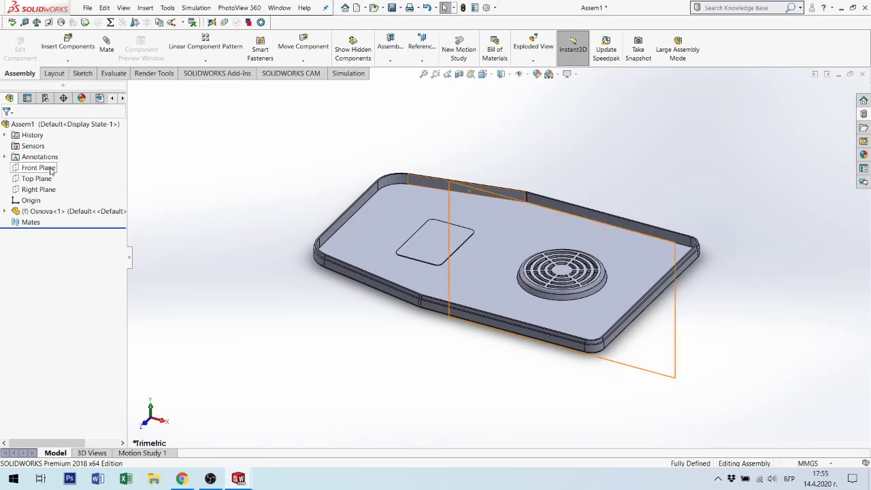
Highlight the assembly's Front, Top and Right planes and its origin.
{"action": "left_click", "coordinate": [49, 168]}
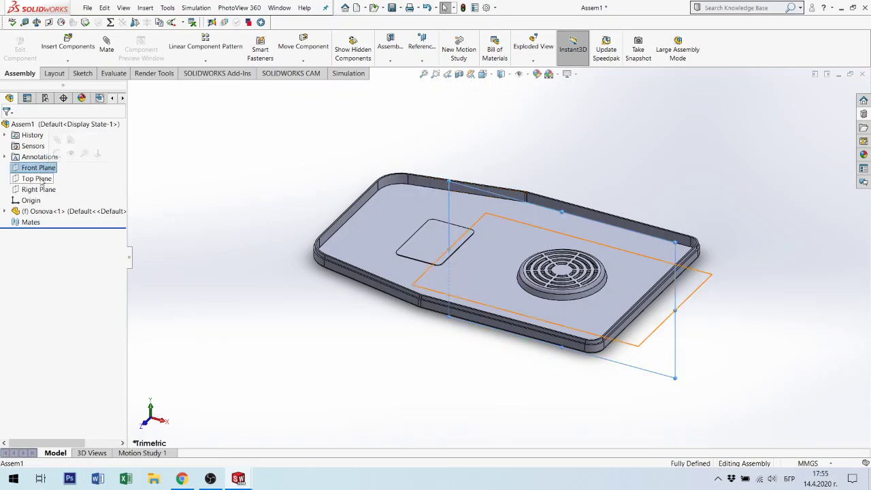
{"action": "left_click", "coordinate": [41, 179]}
{"action": "left_click", "coordinate": [35, 190]}
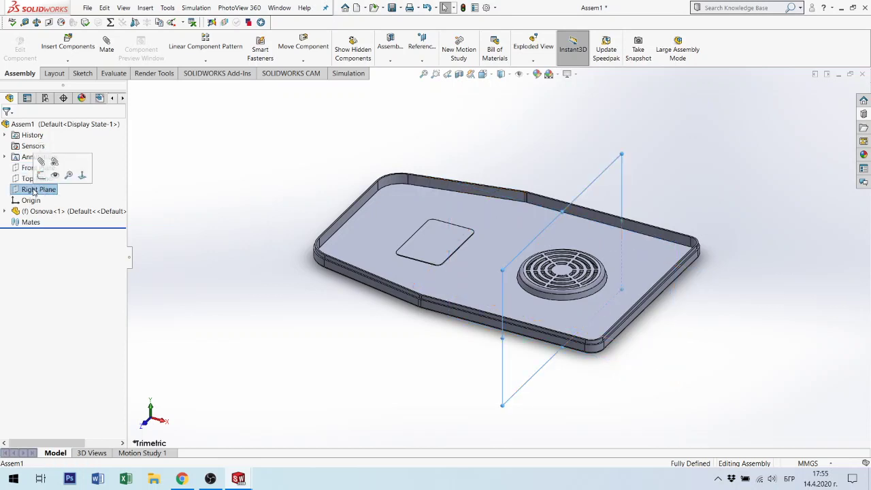
{"action": "left_click", "coordinate": [28, 203]}
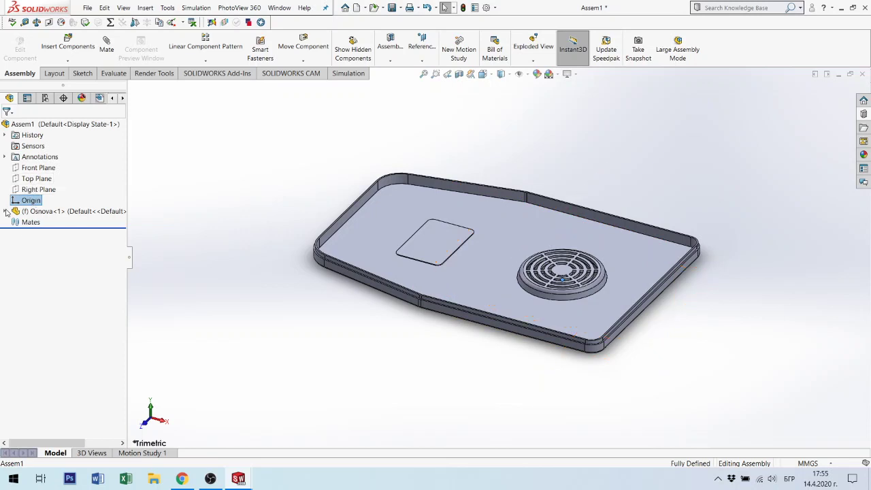
Expand Osnova<1> and compare the part's own origin with the assembly origin.
{"action": "left_click", "coordinate": [5, 212]}
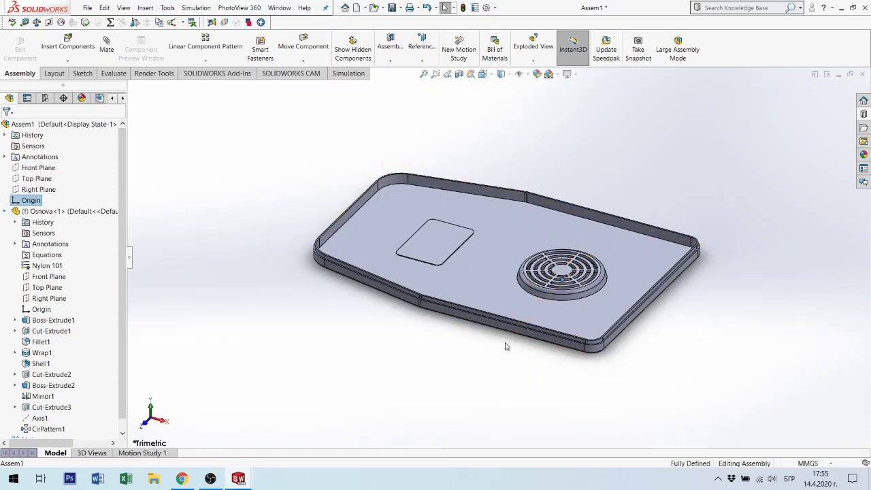
{"action": "scroll", "coordinate": [544, 271], "scroll_direction": "up", "scroll_amount": 3}
{"action": "scroll", "coordinate": [544, 271], "scroll_direction": "down", "scroll_amount": 5}
{"action": "scroll", "coordinate": [473, 266], "scroll_direction": "down", "scroll_amount": 5}
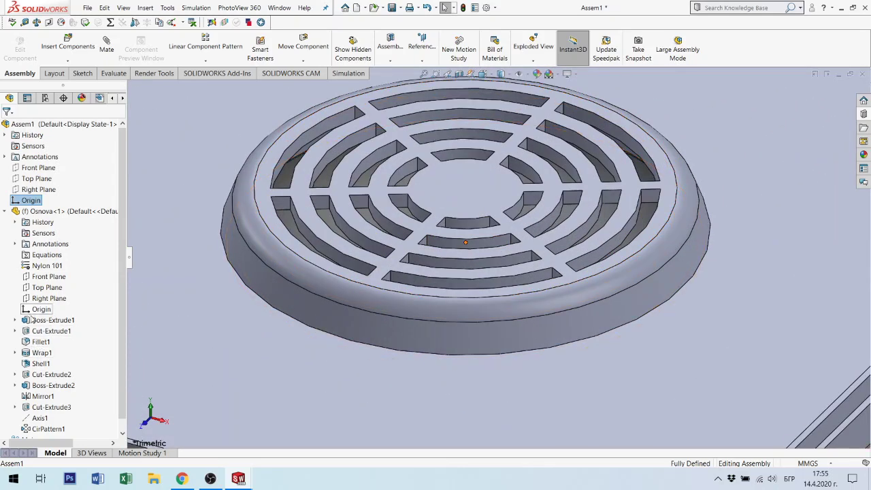
{"action": "left_click", "coordinate": [39, 310]}
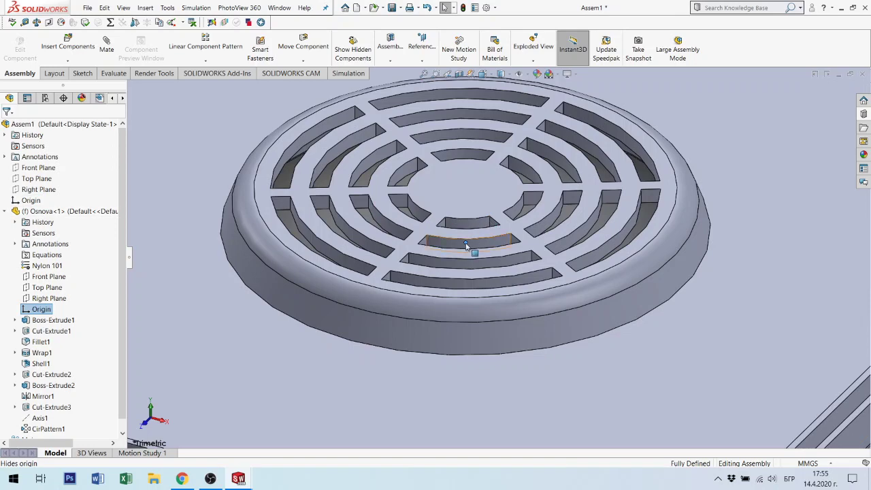
{"action": "left_click", "coordinate": [31, 200]}
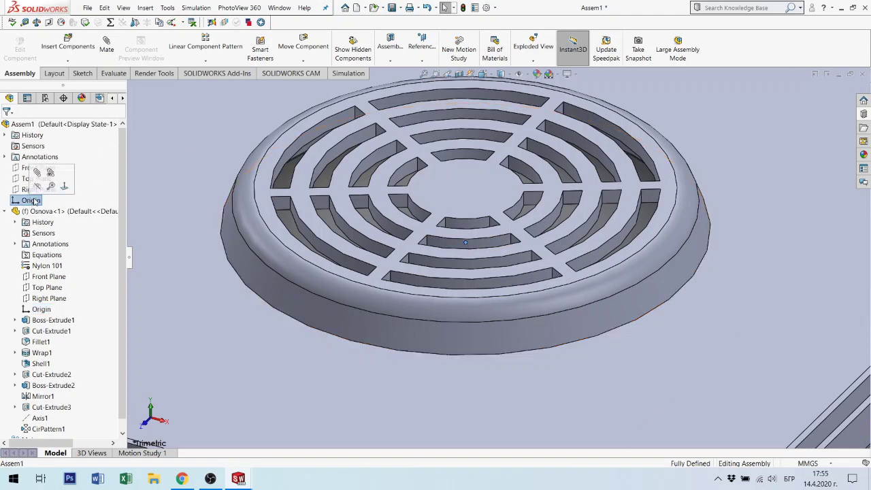
{"action": "left_click", "coordinate": [40, 309]}
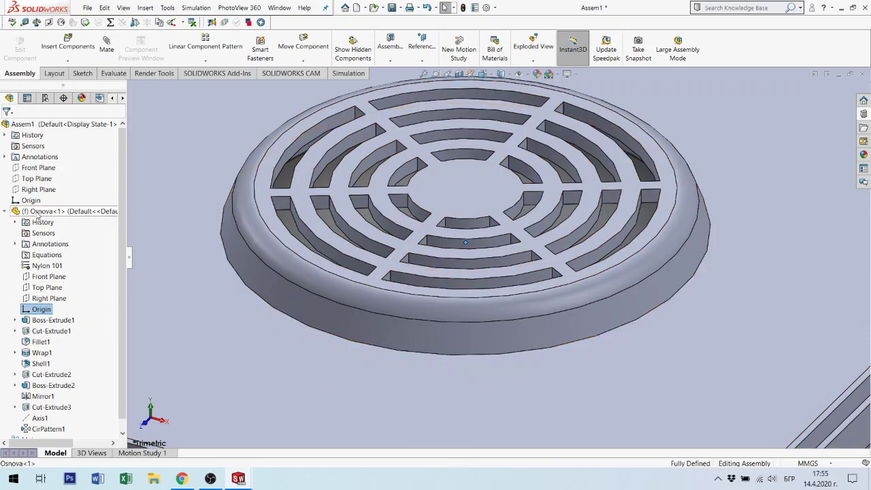
Review the assembly planes against the fitted plate, then collapse and re-expand Osnova<1>.
{"action": "left_click", "coordinate": [40, 190]}
{"action": "key", "text": "f"}
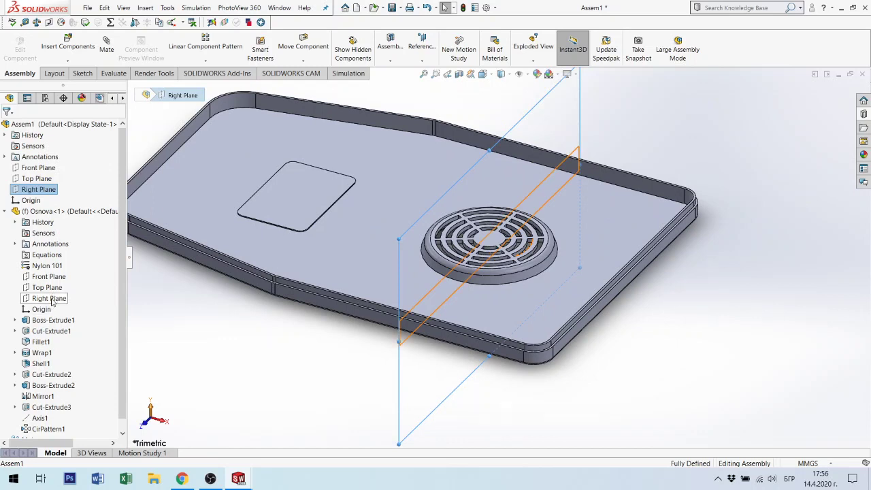
{"action": "left_click", "coordinate": [36, 178]}
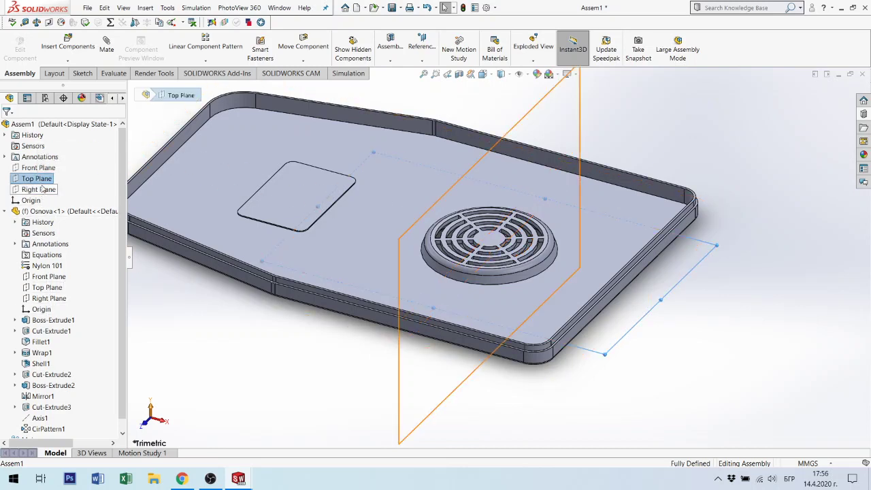
{"action": "left_click", "coordinate": [38, 167]}
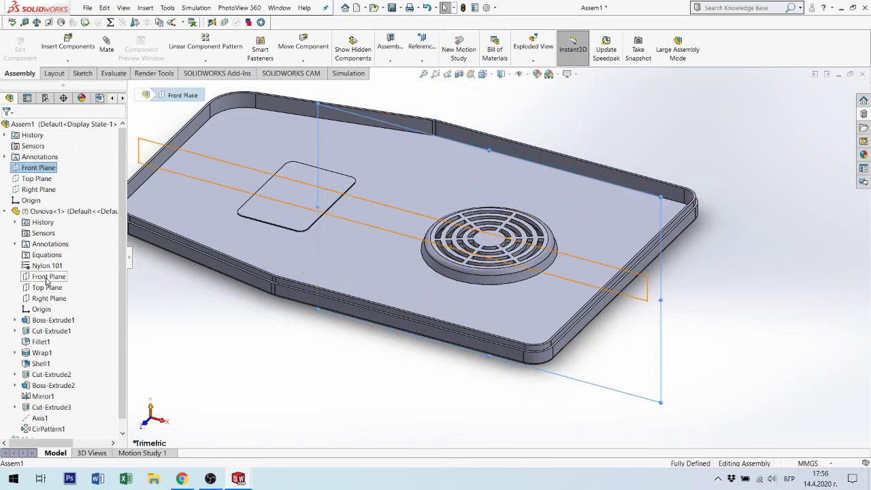
{"action": "left_click", "coordinate": [743, 318]}
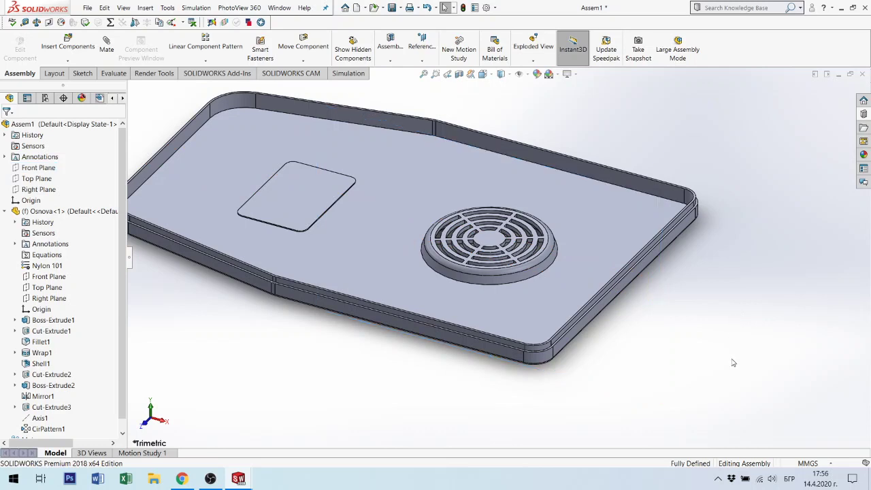
{"action": "left_click", "coordinate": [5, 211]}
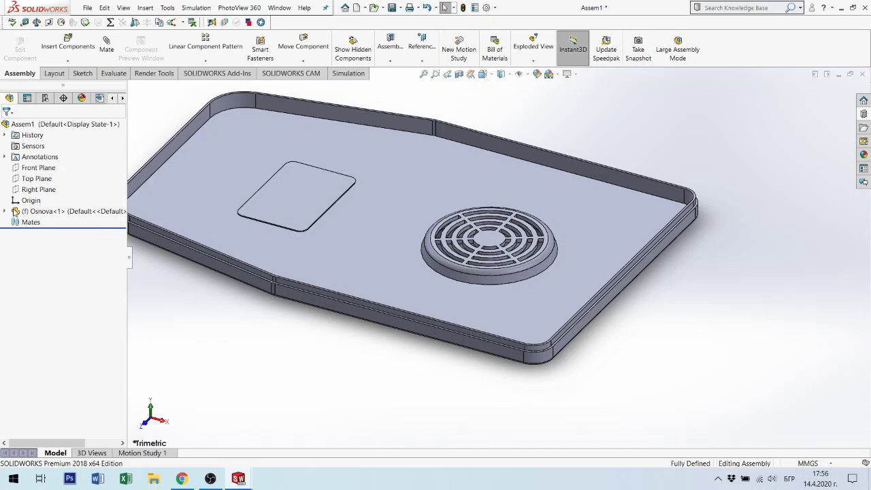
{"action": "left_click", "coordinate": [6, 211]}
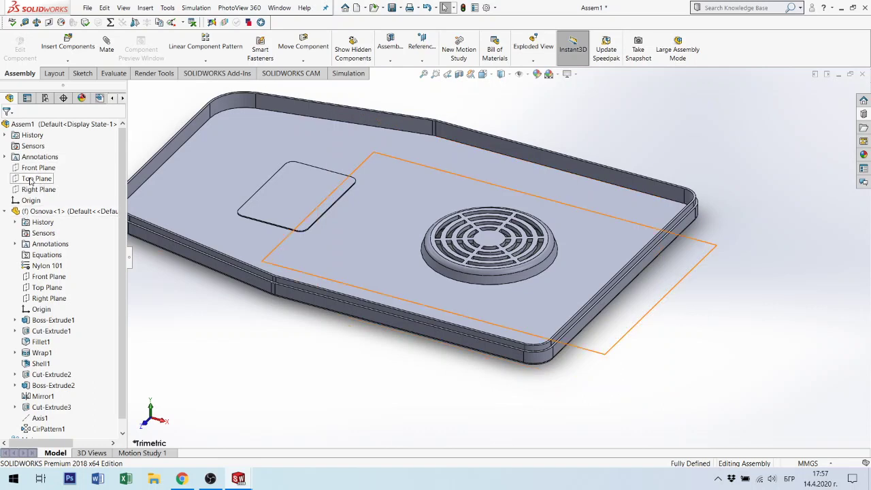
Select the assembly Front and Right planes together and view them from another angle.
{"action": "left_click", "coordinate": [32, 168]}
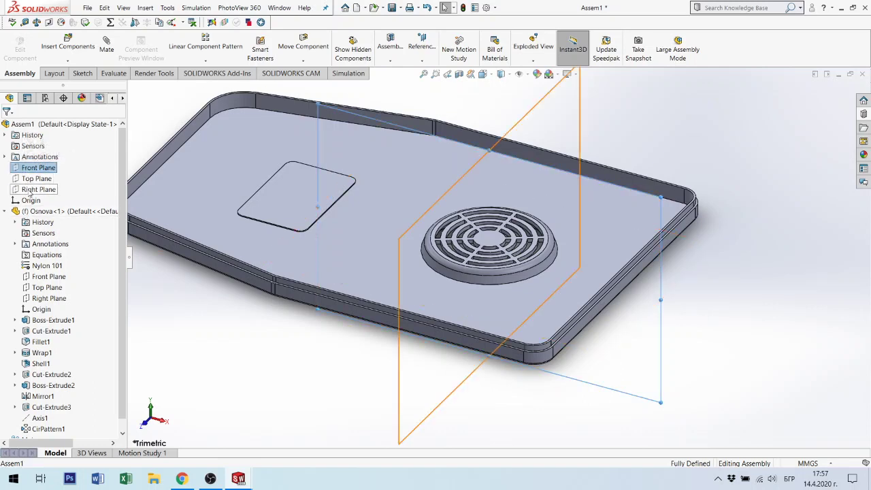
{"action": "left_click", "coordinate": [30, 190], "text": "ctrl"}
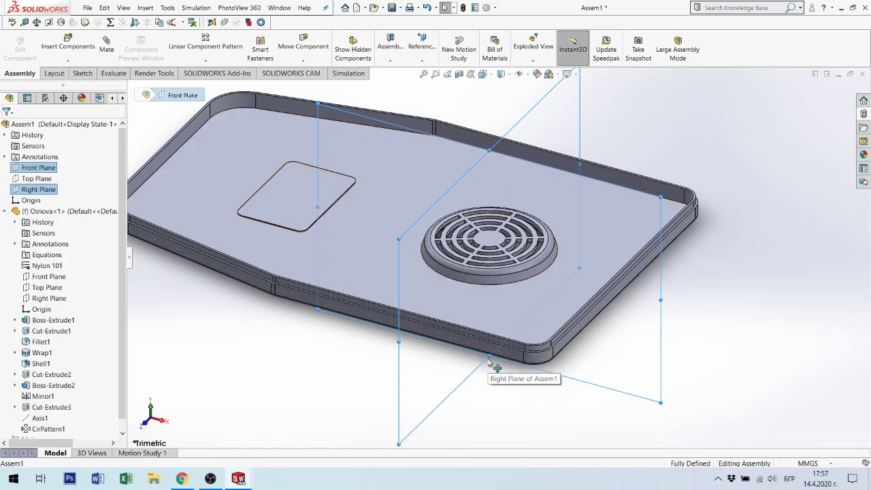
{"action": "mouse_move", "coordinate": [555, 296]}
{"action": "middle_mouse_down"}
{"action": "mouse_move", "coordinate": [564, 268]}
{"action": "mouse_move", "coordinate": [523, 231]}
{"action": "middle_mouse_up"}
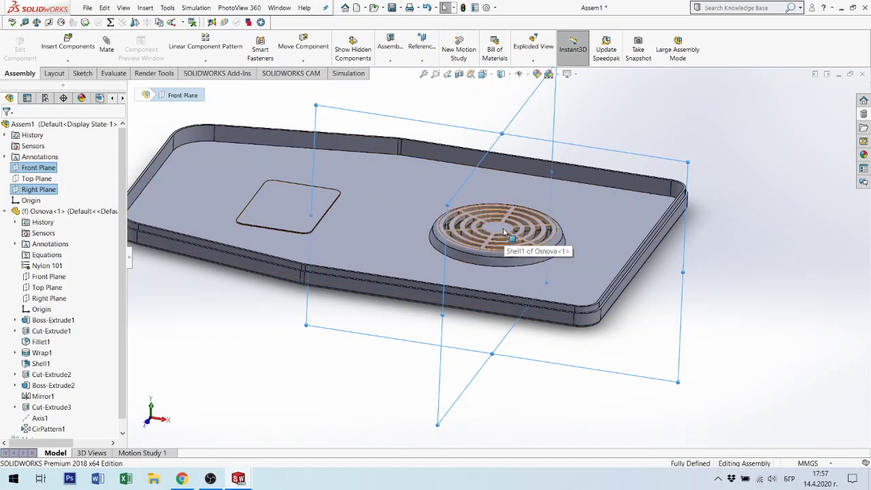
{"action": "scroll", "coordinate": [503, 253], "scroll_direction": "up", "scroll_amount": 3}
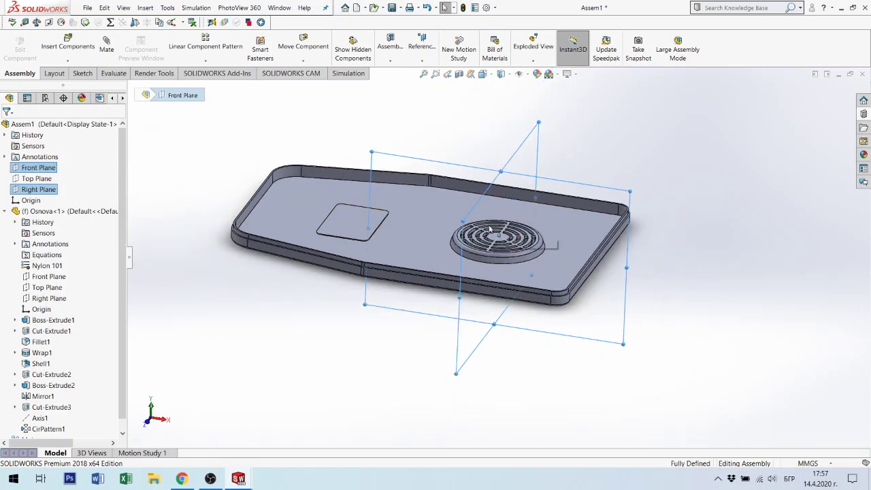
{"action": "scroll", "coordinate": [503, 253], "scroll_direction": "up", "scroll_amount": 1}
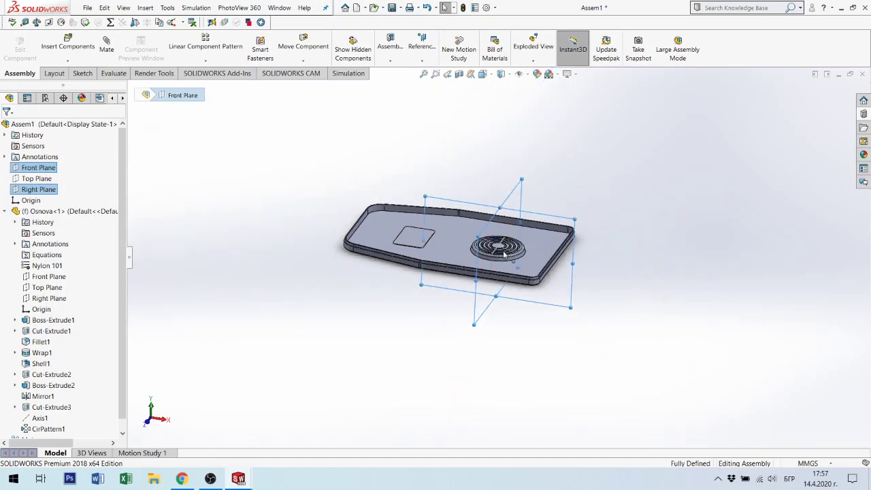
Clear the plane selection, reframe the whole plate, and collapse the Osnova<1> feature list.
{"action": "left_click", "coordinate": [557, 184]}
{"action": "scroll", "coordinate": [498, 245], "scroll_direction": "down", "scroll_amount": 3}
{"action": "scroll", "coordinate": [500, 253], "scroll_direction": "down", "scroll_amount": 1}
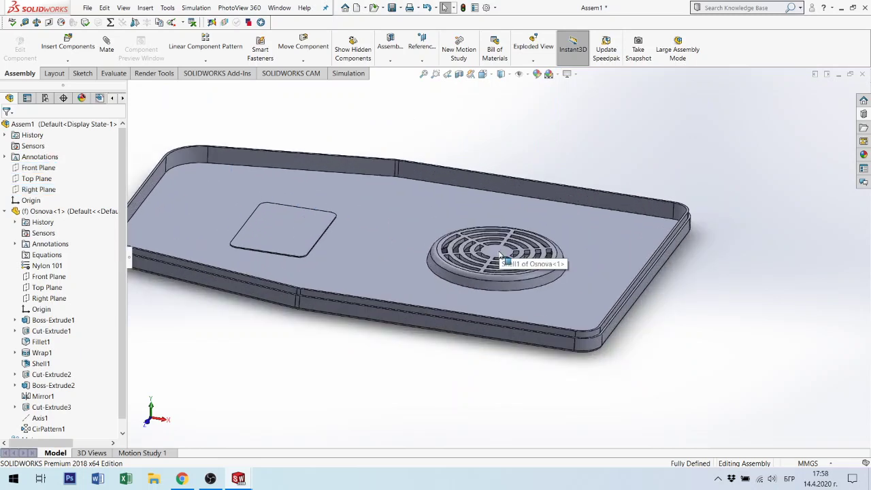
{"action": "scroll", "coordinate": [500, 257], "scroll_direction": "up", "scroll_amount": 1}
{"action": "scroll", "coordinate": [500, 257], "scroll_direction": "up", "scroll_amount": 1}
{"action": "scroll", "coordinate": [476, 255], "scroll_direction": "up", "scroll_amount": 1}
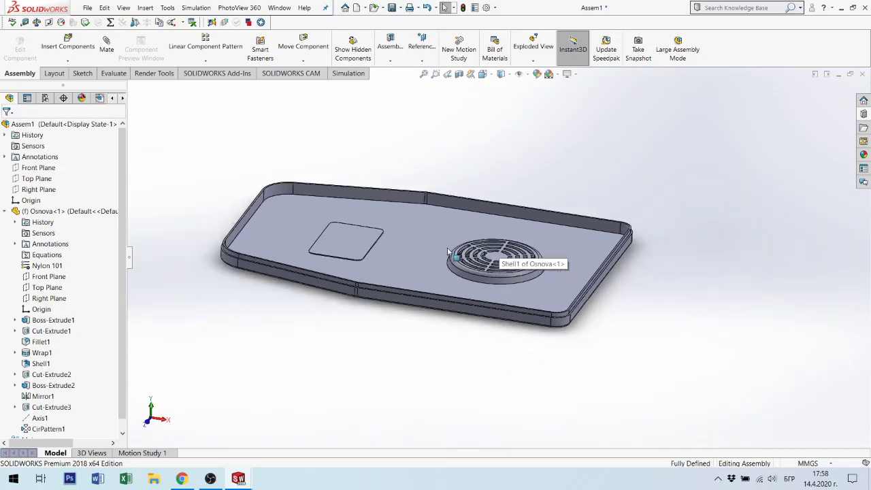
{"action": "middle_click_drag", "start_coordinate": [448, 252], "coordinate": [471, 265], "text": "ctrl"}
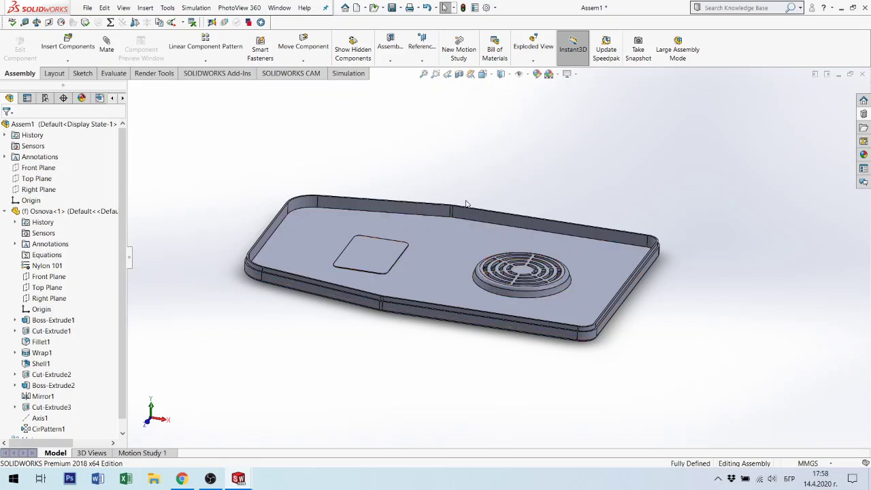
{"action": "left_click", "coordinate": [6, 212]}
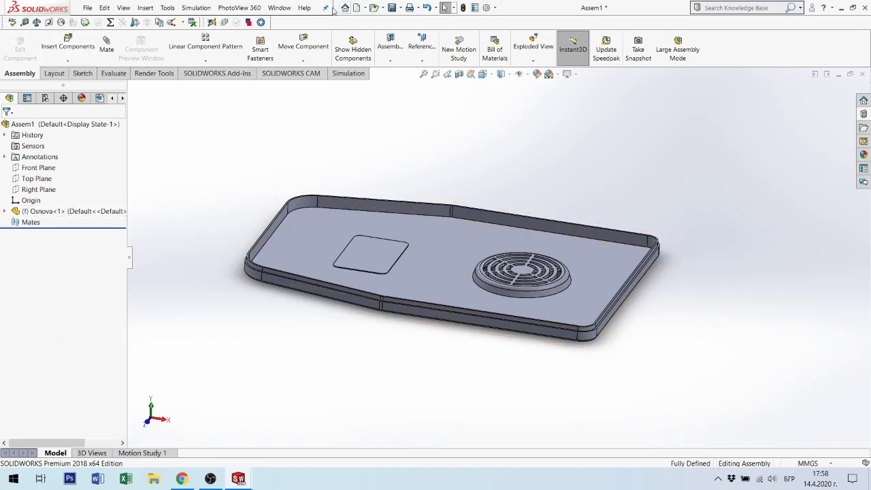
Start the Insert Components command from the Insert Components dropdown.
{"action": "left_click", "coordinate": [145, 8]}
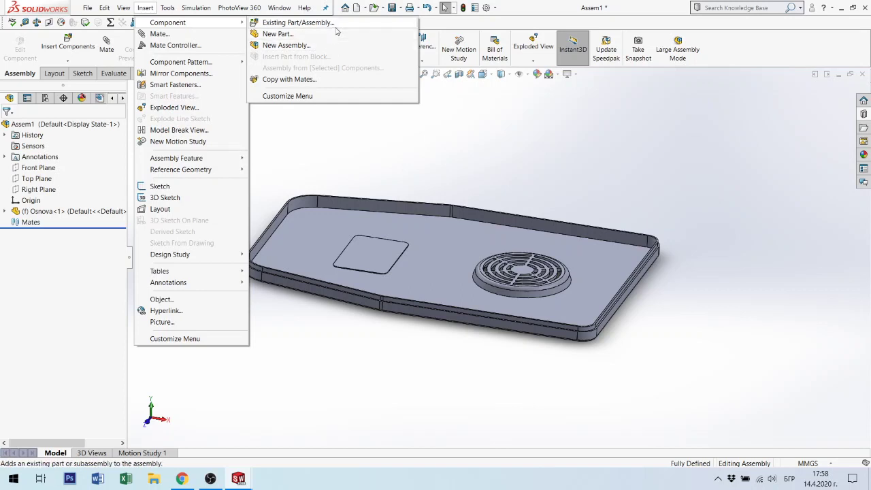
{"action": "mouse_move", "coordinate": [167, 22]}
{"action": "left_click", "coordinate": [136, 3]}
{"action": "left_click", "coordinate": [145, 7]}
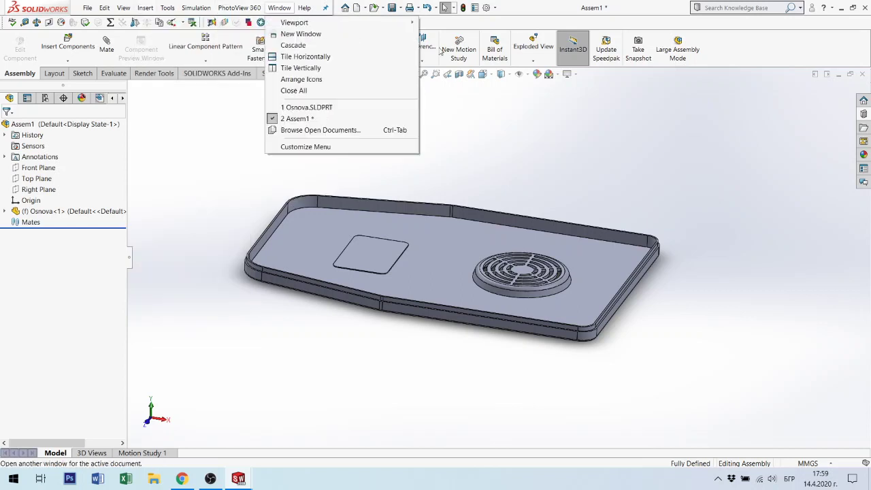
{"action": "left_click", "coordinate": [279, 8]}
{"action": "left_click", "coordinate": [145, 8]}
{"action": "mouse_move", "coordinate": [167, 22]}
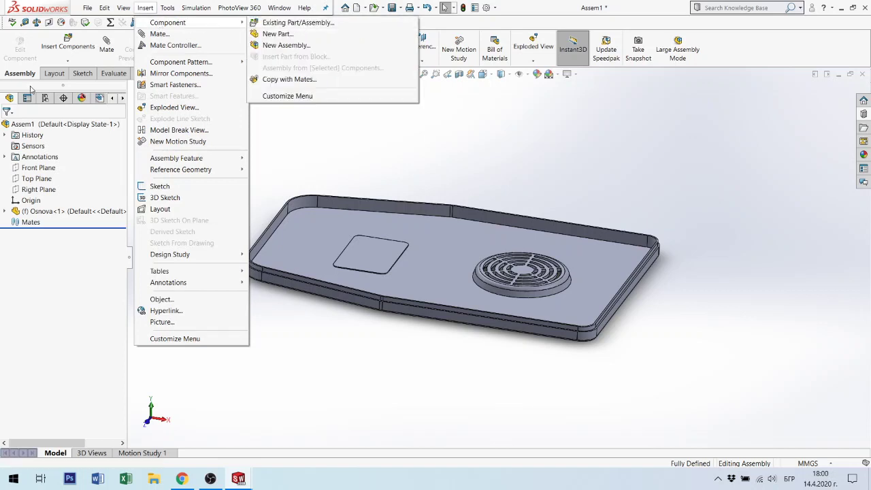
{"action": "left_click", "coordinate": [52, 101]}
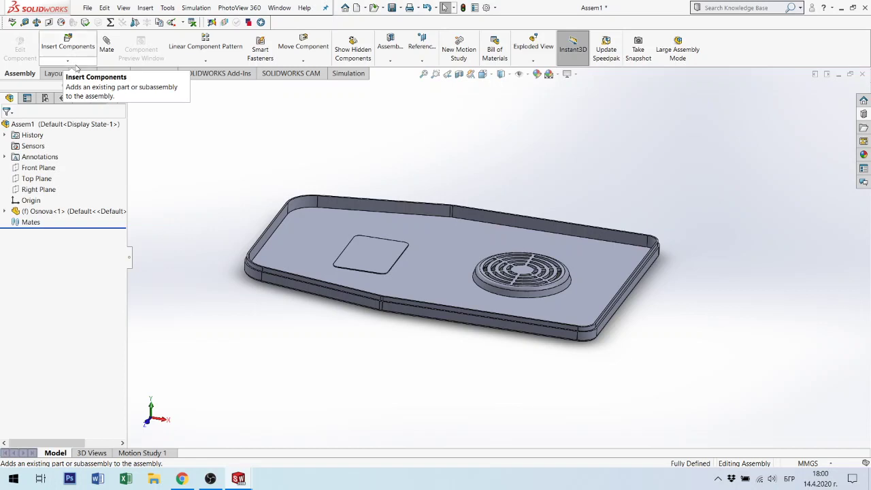
{"action": "left_click", "coordinate": [73, 61]}
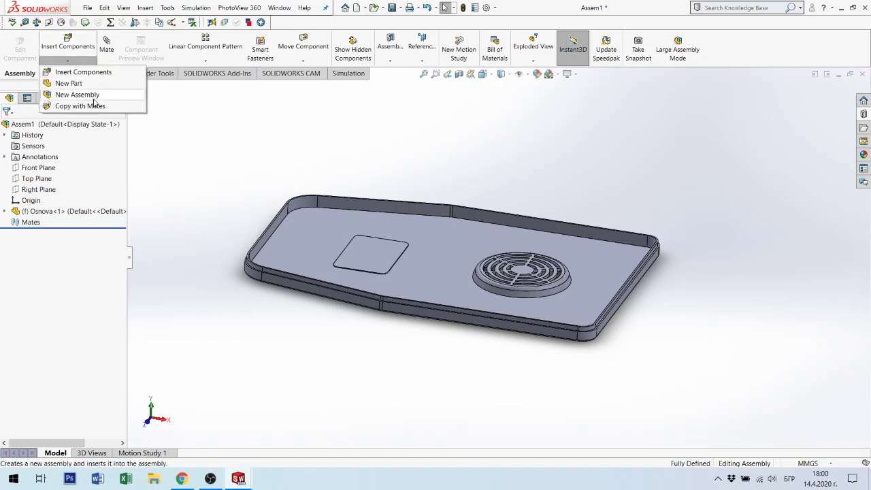
{"action": "left_click", "coordinate": [73, 49]}
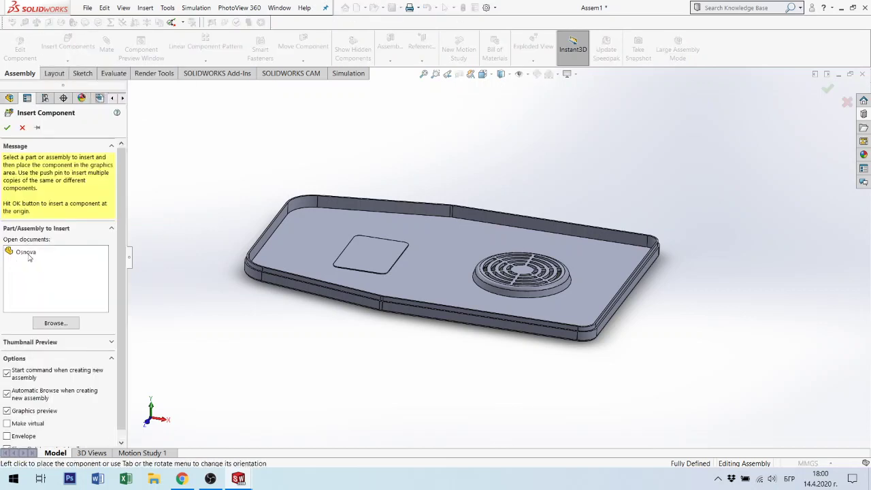
Browse to Tialo.SLDPRT and place the Tialo body in the assembly beside Osnova.
{"action": "left_click", "coordinate": [59, 326]}
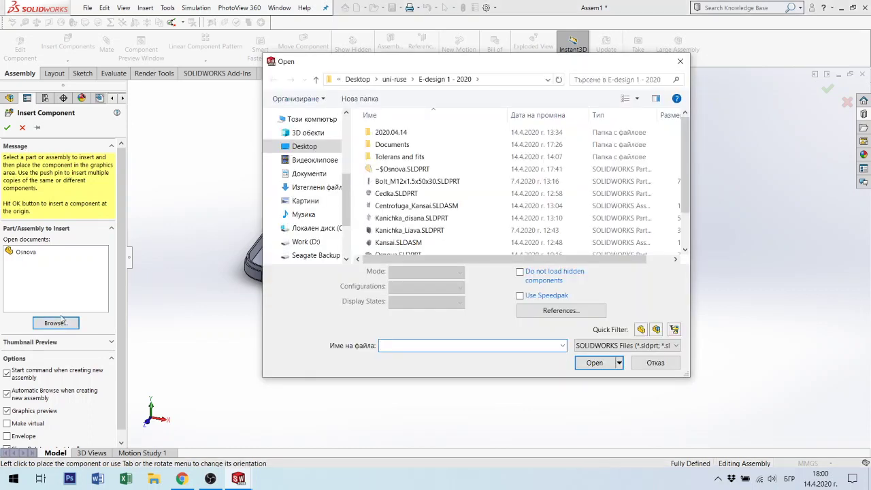
{"action": "scroll", "coordinate": [429, 233], "scroll_direction": "down", "scroll_amount": 1}
{"action": "scroll", "coordinate": [428, 233], "scroll_direction": "down", "scroll_amount": 1}
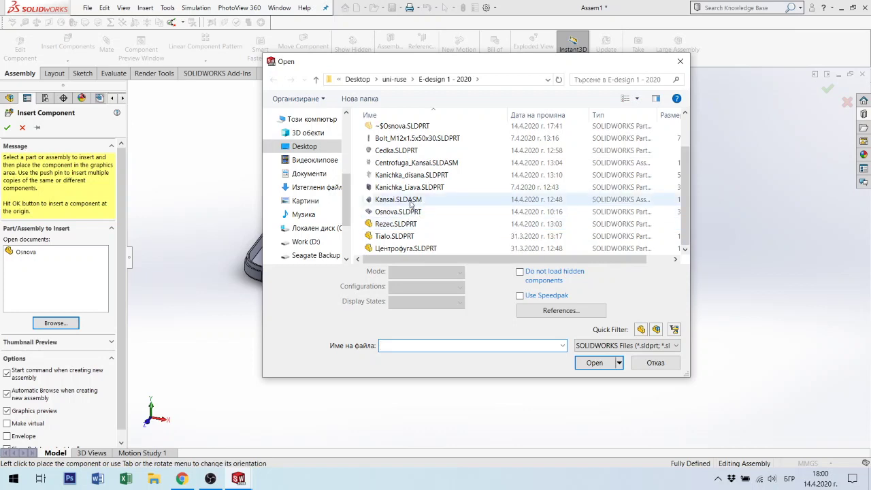
{"action": "left_click", "coordinate": [392, 236]}
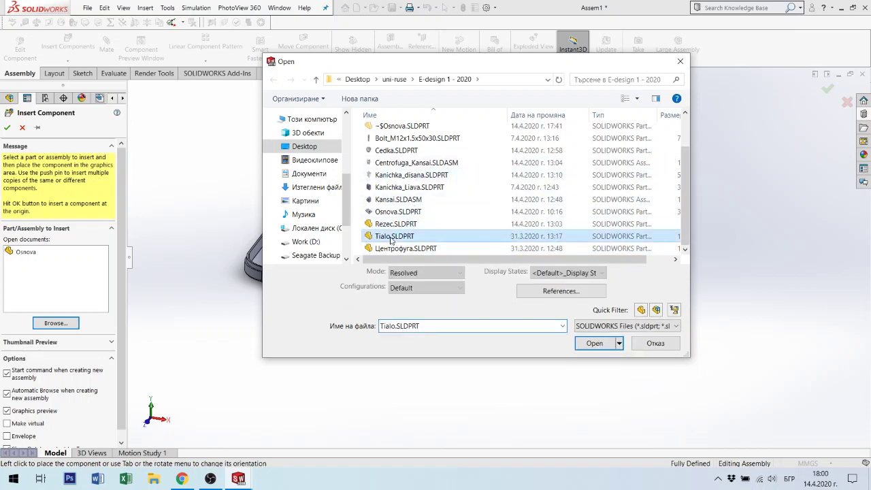
{"action": "left_click", "coordinate": [594, 362]}
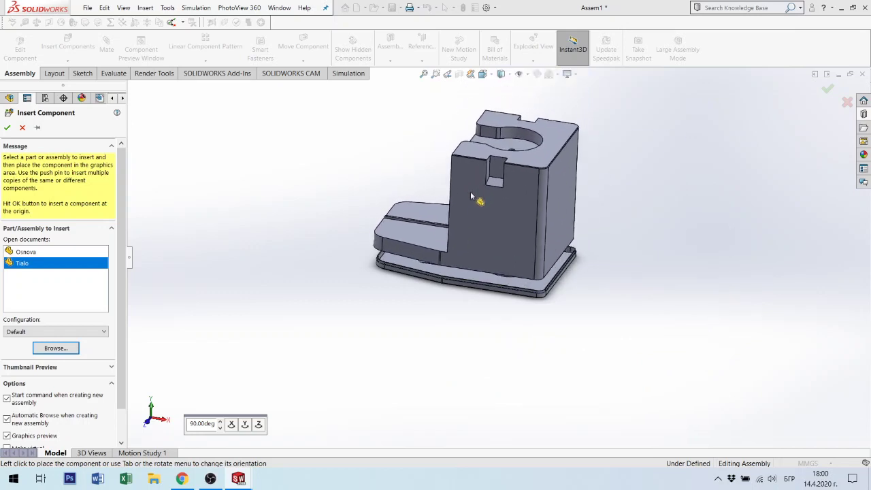
{"action": "mouse_move", "coordinate": [490, 186]}
{"action": "middle_mouse_down"}
{"action": "mouse_move", "coordinate": [473, 239]}
{"action": "mouse_move", "coordinate": [495, 192]}
{"action": "mouse_move", "coordinate": [569, 213]}
{"action": "mouse_move", "coordinate": [577, 241]}
{"action": "mouse_move", "coordinate": [487, 269]}
{"action": "mouse_move", "coordinate": [564, 245]}
{"action": "middle_mouse_up"}
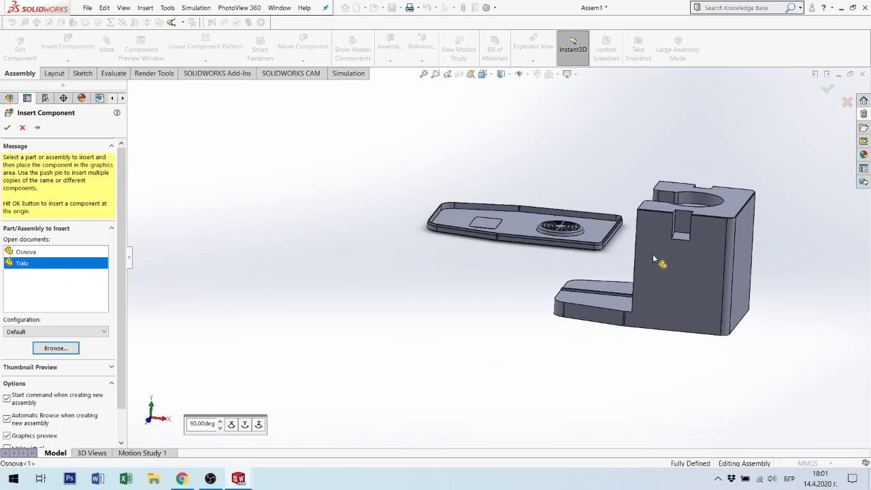
{"action": "left_click", "coordinate": [584, 302]}
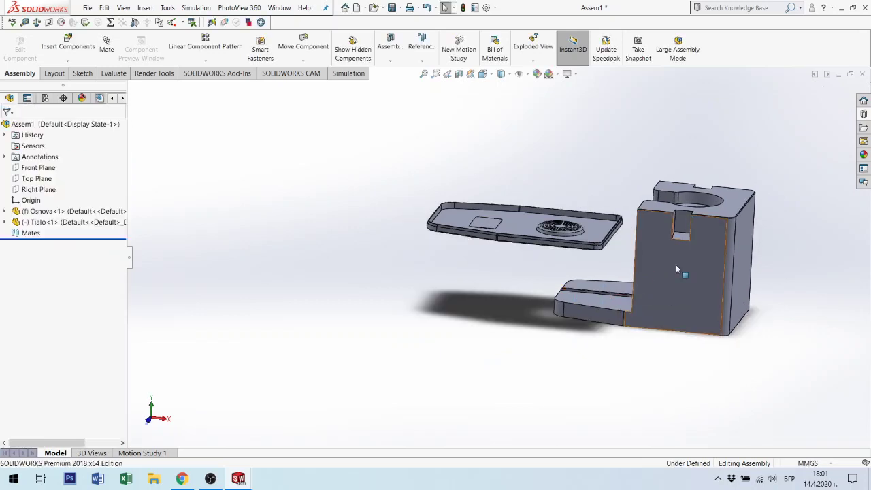
Nudge Tialo slightly in front view, inspect both parts isometrically, and select Osnova.
{"action": "key", "text": "ctrl+1"}
{"action": "left_click_drag", "start_coordinate": [687, 252], "coordinate": [683, 233]}
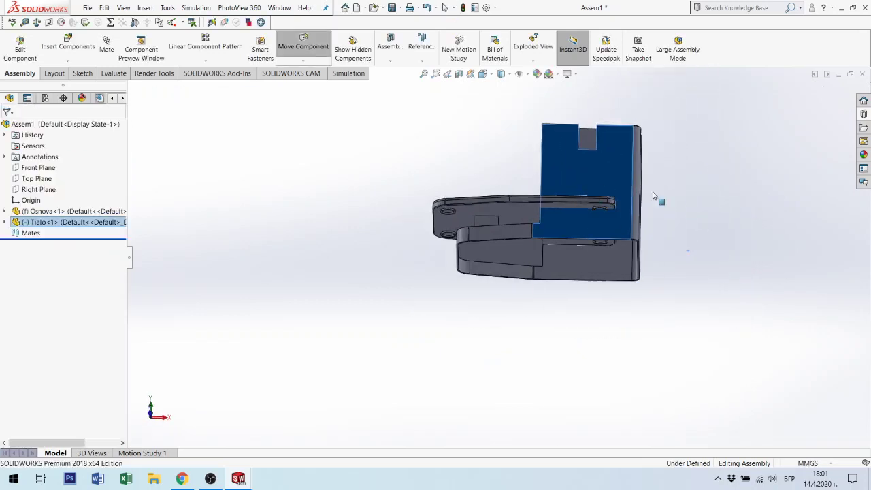
{"action": "key", "text": "ctrl+7"}
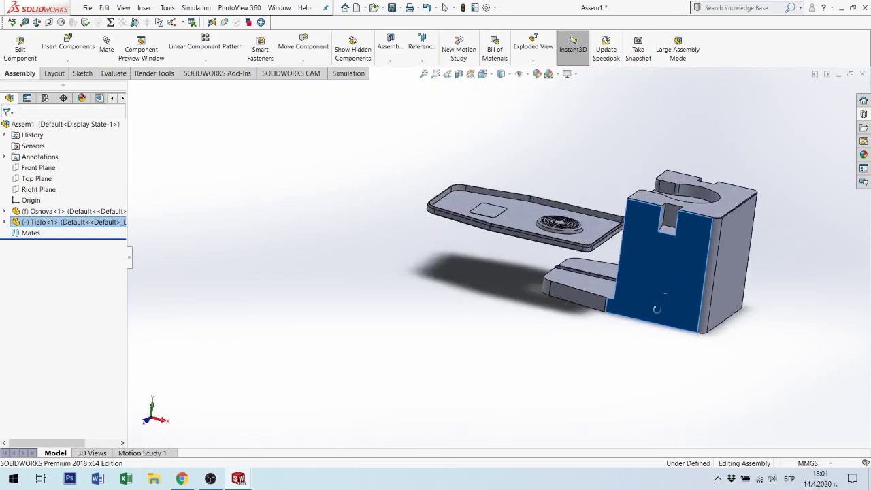
{"action": "scroll", "coordinate": [528, 158], "scroll_direction": "up", "scroll_amount": 3}
{"action": "scroll", "coordinate": [527, 158], "scroll_direction": "down", "scroll_amount": 3}
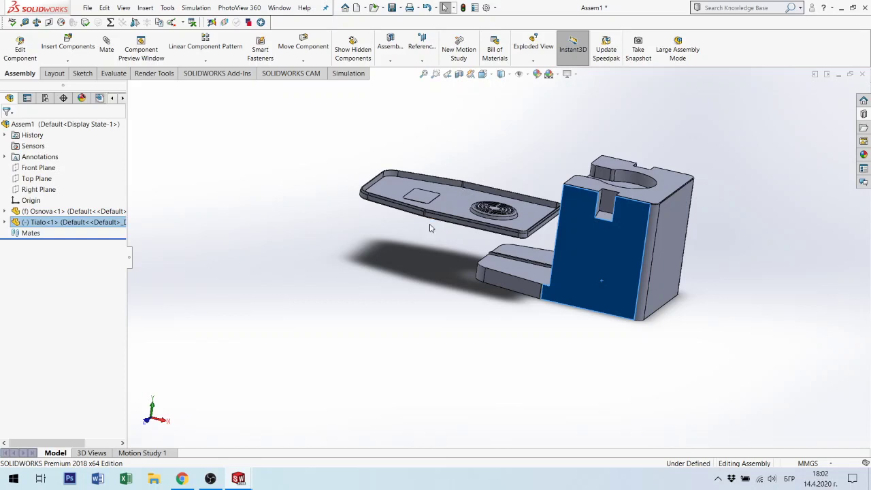
{"action": "mouse_move", "coordinate": [430, 228]}
{"action": "middle_mouse_down"}
{"action": "mouse_move", "coordinate": [418, 223]}
{"action": "mouse_move", "coordinate": [442, 231]}
{"action": "middle_mouse_up"}
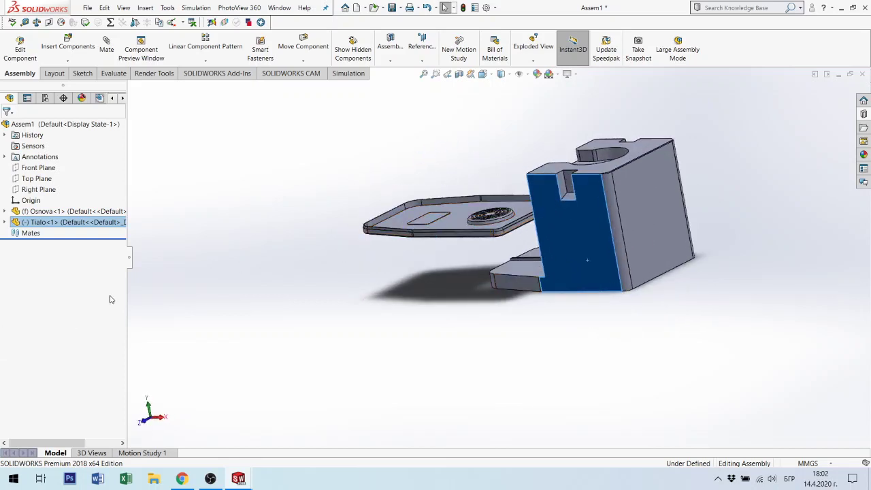
{"action": "left_click", "coordinate": [42, 212]}
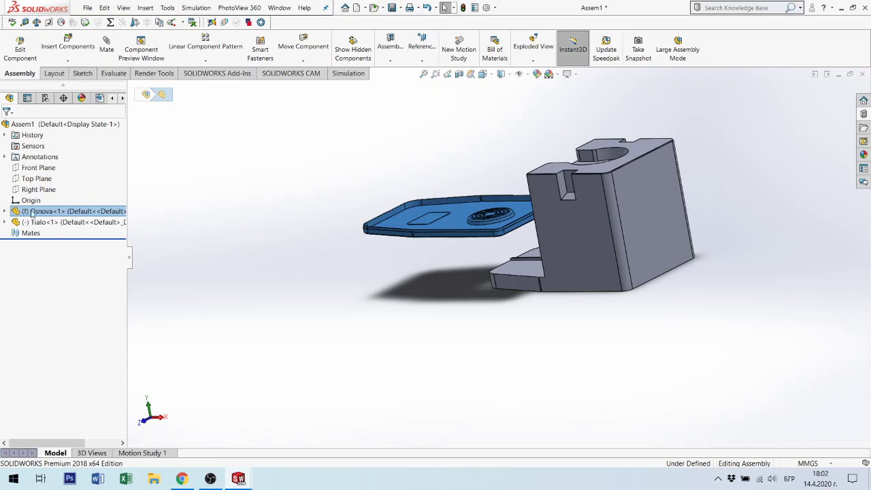
Check Osnova's and Tialo's fixed/floating status, then drag Tialo slightly left onto the base.
{"action": "left_click", "coordinate": [469, 215]}
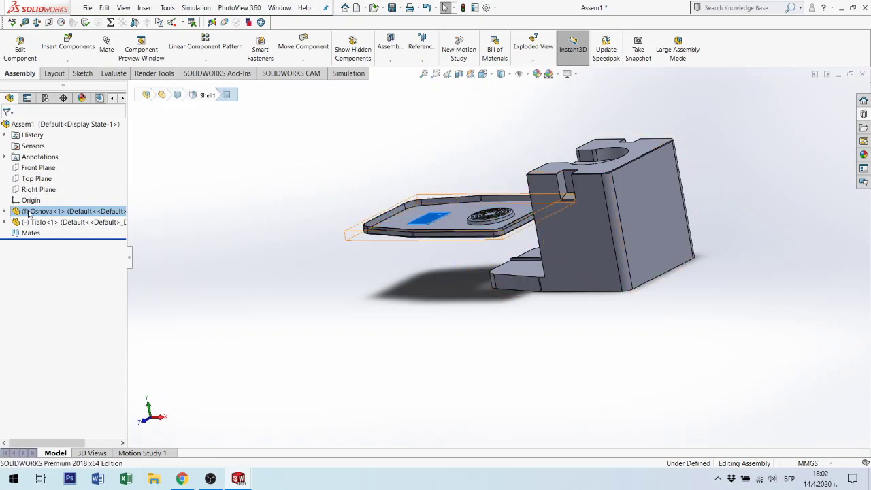
{"action": "right_click", "coordinate": [34, 215]}
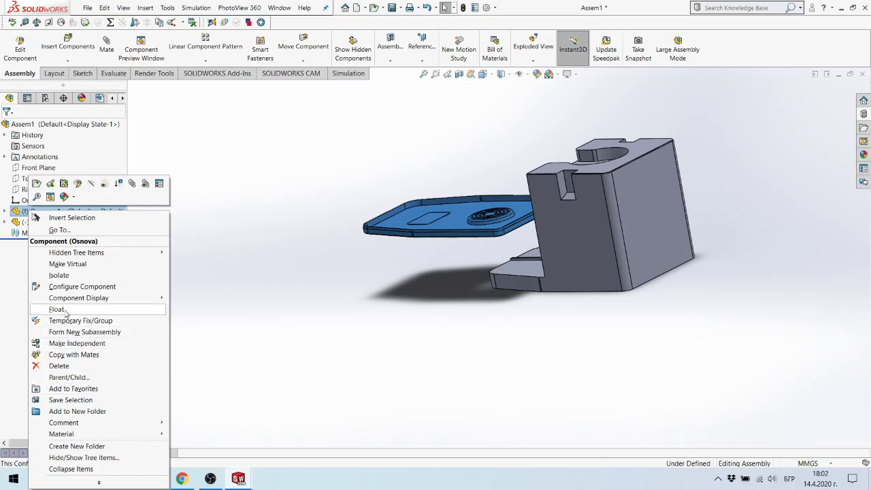
{"action": "left_click", "coordinate": [645, 214]}
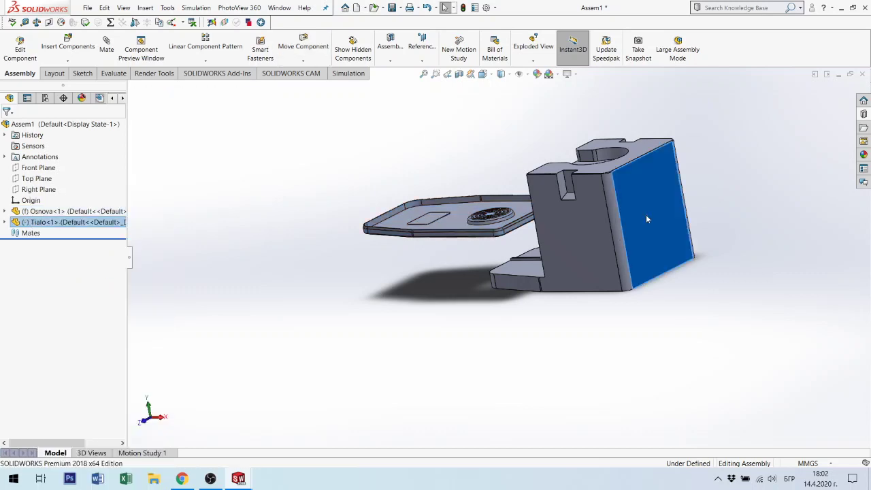
{"action": "left_click", "coordinate": [646, 214]}
{"action": "right_click", "coordinate": [46, 226]}
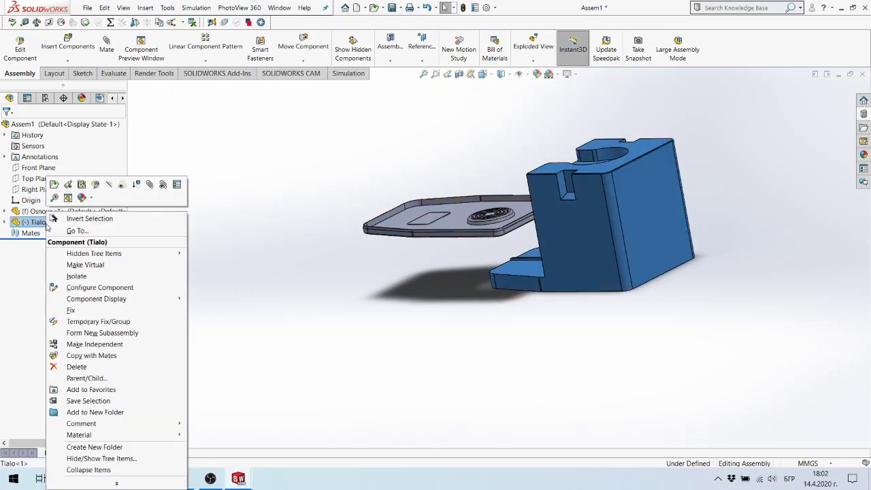
{"action": "left_click", "coordinate": [412, 395]}
{"action": "left_click_drag", "start_coordinate": [646, 220], "coordinate": [644, 222]}
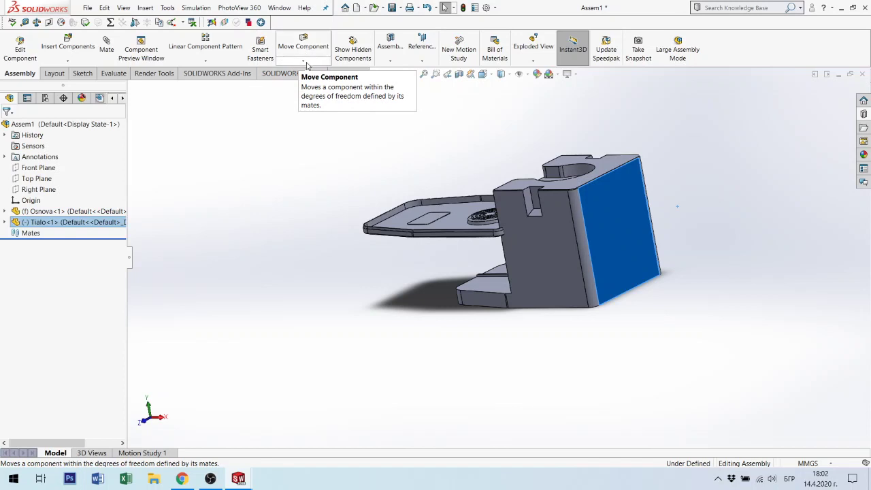
Freely rotate the Tialo body to a new tilted orientation at the end of the Osnova tray.
{"action": "left_click", "coordinate": [307, 65]}
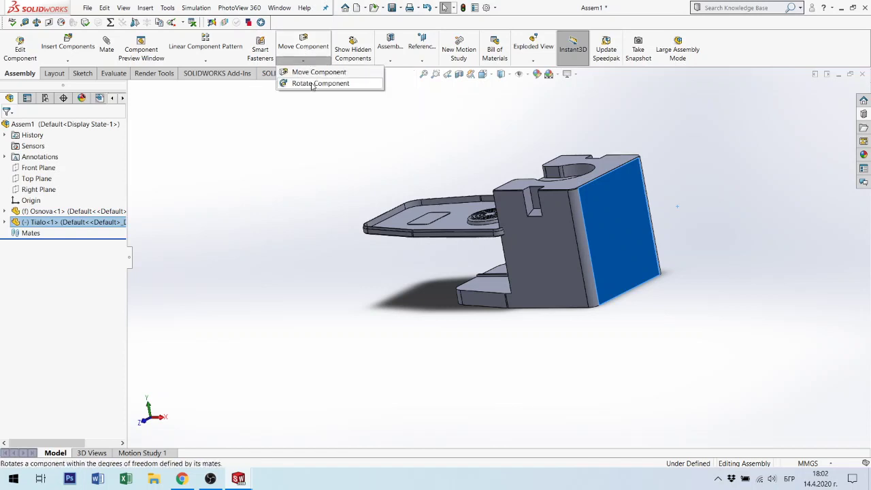
{"action": "left_click", "coordinate": [310, 82]}
{"action": "left_click_drag", "start_coordinate": [551, 309], "coordinate": [743, 116]}
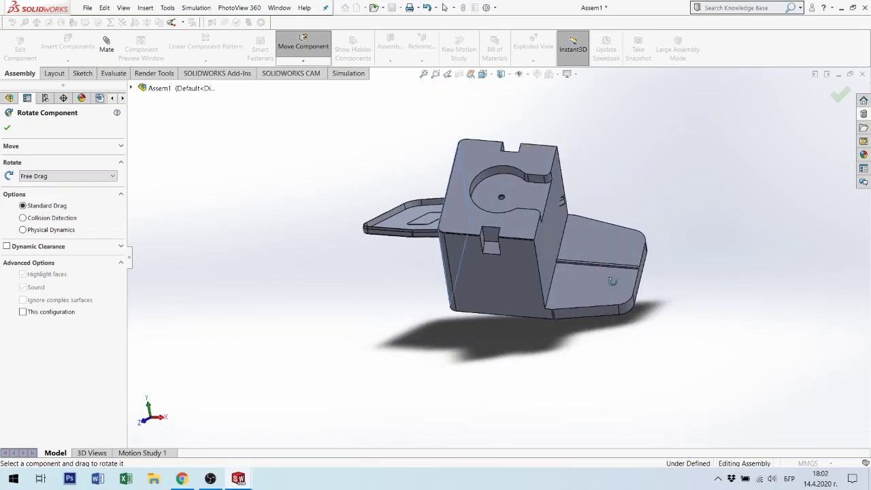
{"action": "left_click_drag", "start_coordinate": [612, 281], "coordinate": [683, 171]}
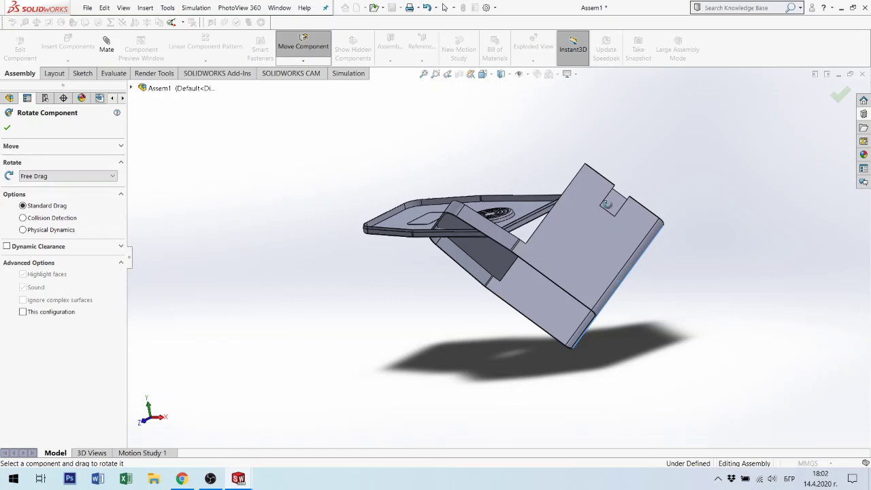
{"action": "mouse_move", "coordinate": [606, 203]}
{"action": "left_mouse_down"}
{"action": "mouse_move", "coordinate": [634, 234]}
{"action": "mouse_move", "coordinate": [599, 217]}
{"action": "left_mouse_up"}
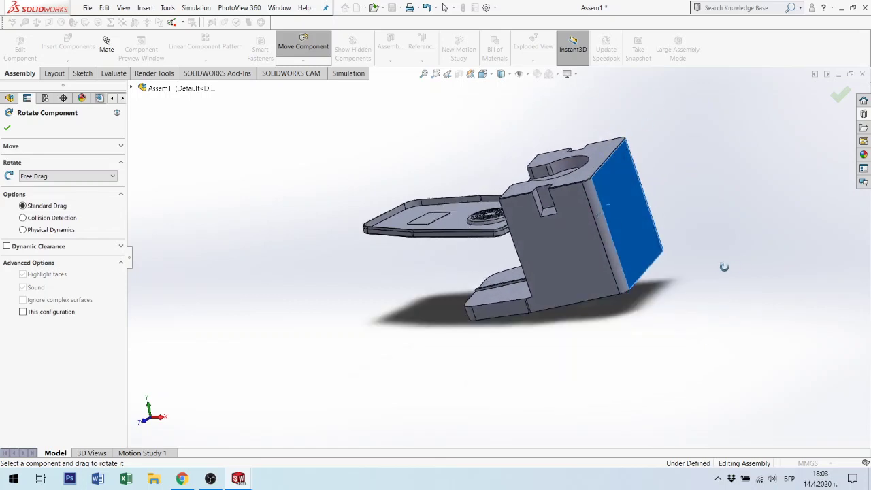
{"action": "left_click", "coordinate": [837, 97]}
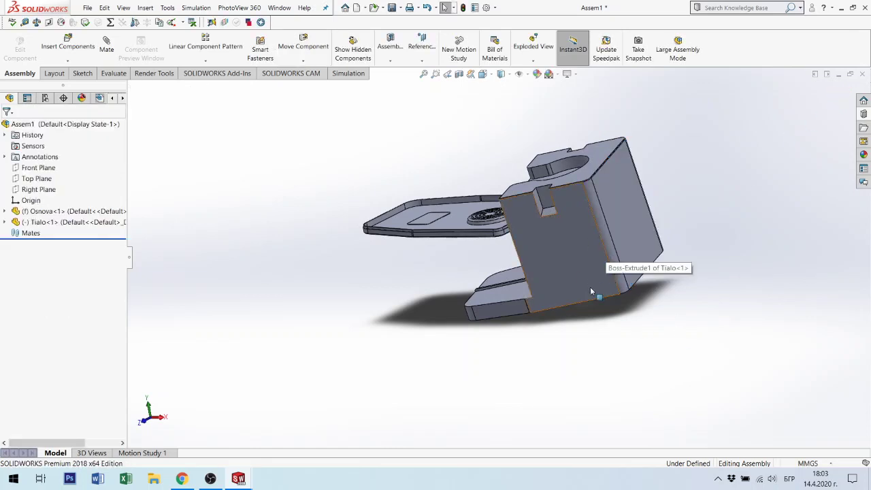
{"action": "middle_click_drag", "start_coordinate": [619, 234], "coordinate": [651, 221]}
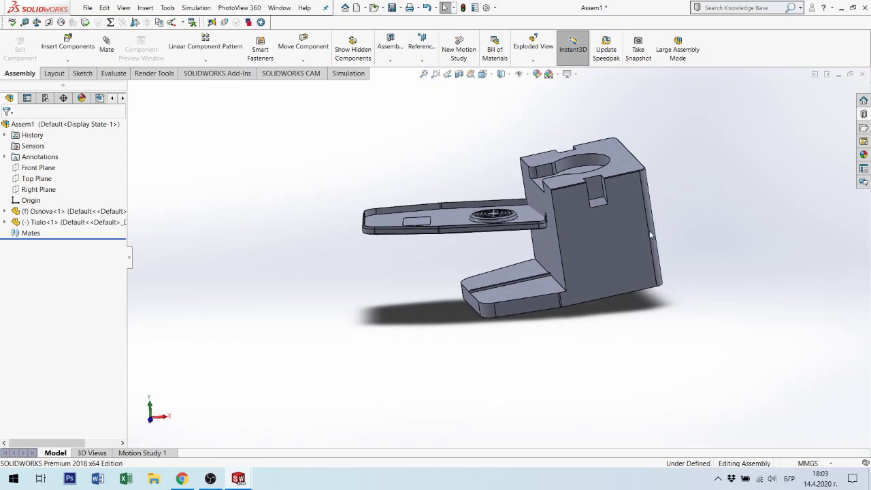
{"action": "right_click", "coordinate": [56, 222]}
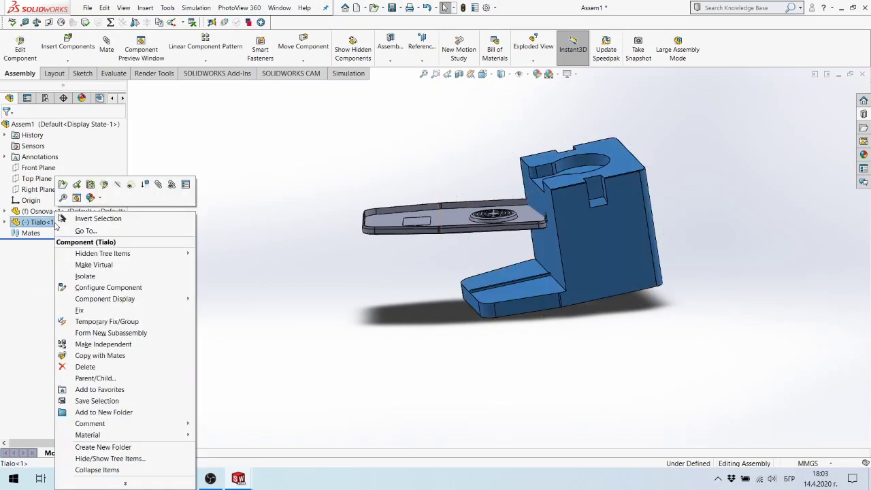
{"action": "left_click", "coordinate": [572, 341]}
{"action": "left_click_drag", "start_coordinate": [545, 265], "coordinate": [652, 238]}
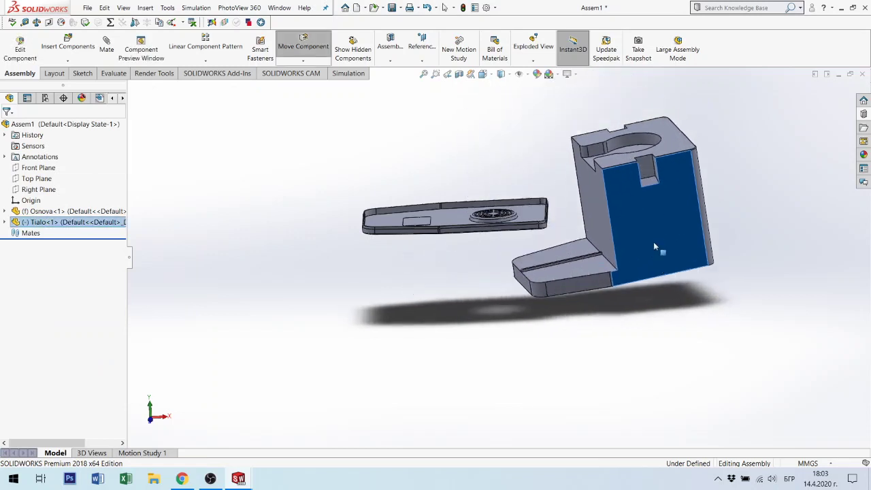
{"action": "right_click", "coordinate": [71, 222]}
{"action": "left_click", "coordinate": [55, 223]}
{"action": "right_click", "coordinate": [54, 222]}
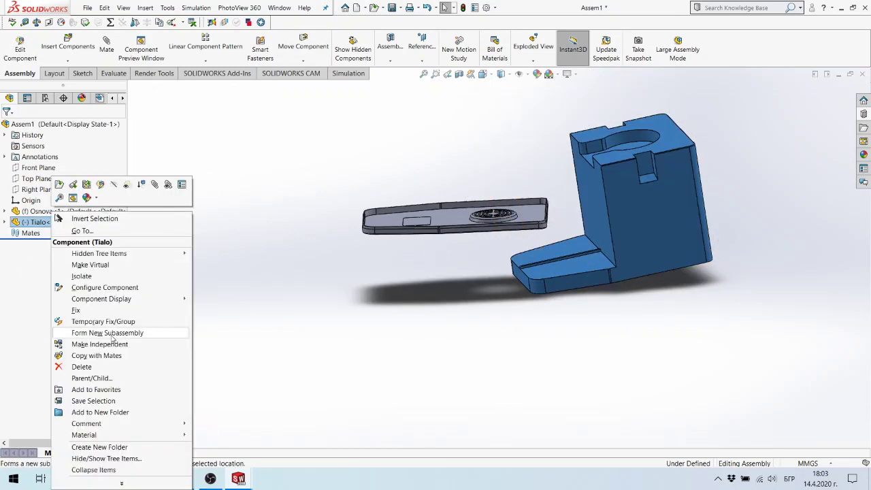
{"action": "left_click", "coordinate": [95, 311]}
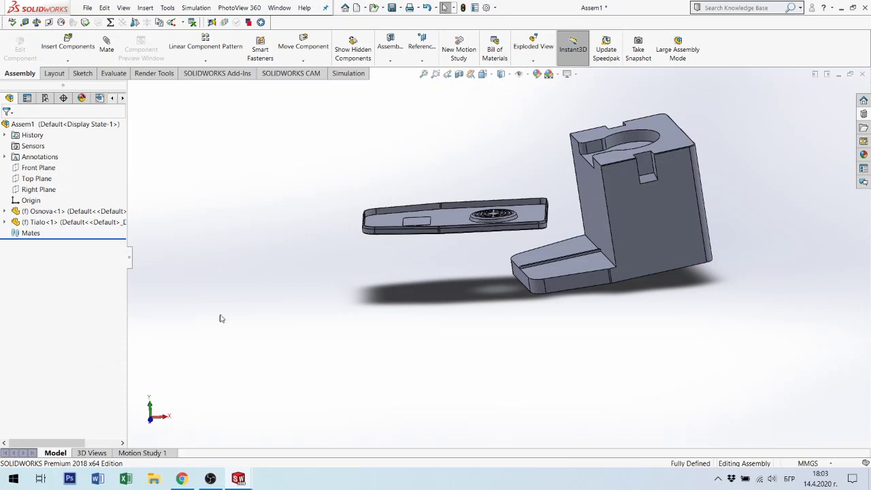
{"action": "left_click_drag", "start_coordinate": [632, 234], "coordinate": [643, 229]}
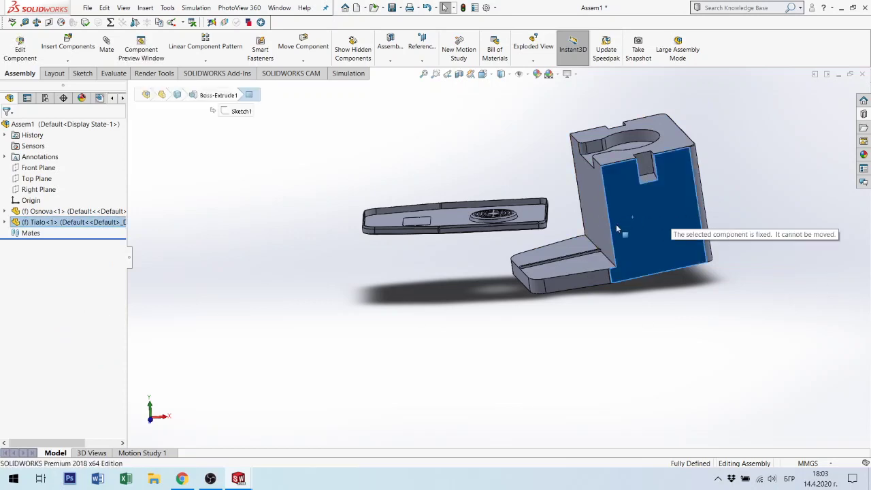
{"action": "mouse_move", "coordinate": [661, 219]}
{"action": "middle_mouse_down"}
{"action": "mouse_move", "coordinate": [678, 240]}
{"action": "mouse_move", "coordinate": [650, 237]}
{"action": "middle_mouse_up"}
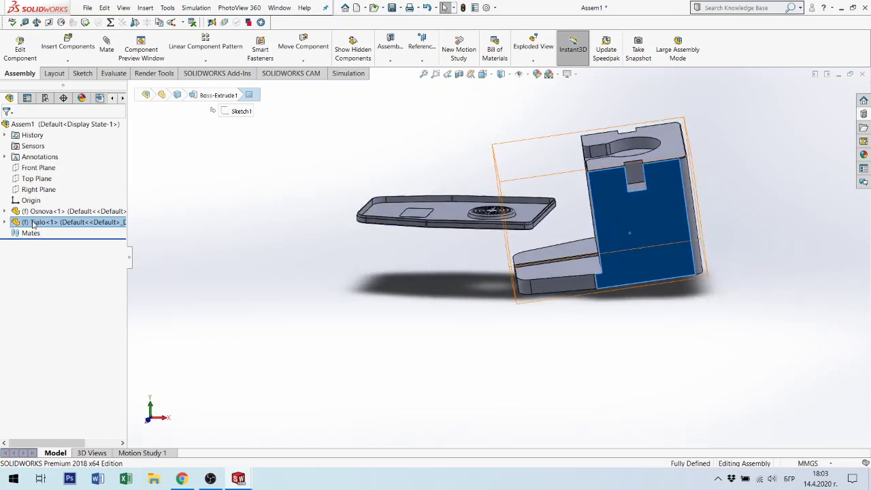
{"action": "right_click", "coordinate": [32, 225]}
{"action": "left_click", "coordinate": [76, 312]}
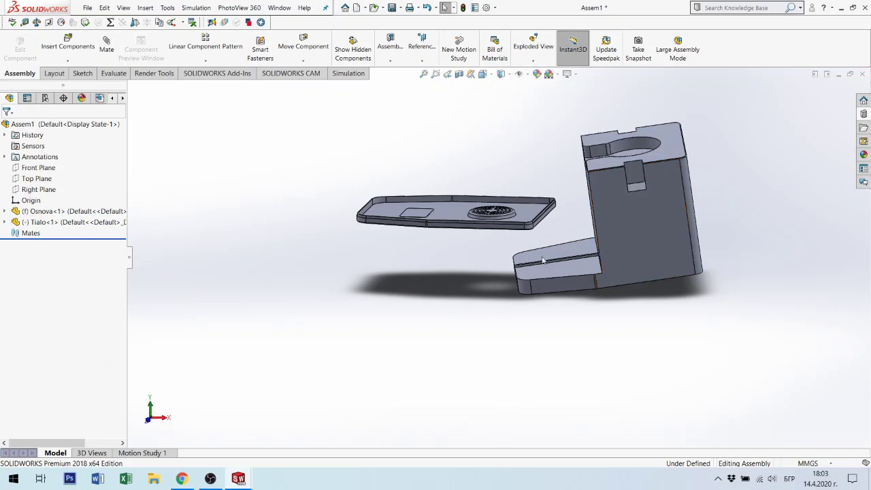
{"action": "mouse_move", "coordinate": [635, 247]}
{"action": "middle_mouse_down"}
{"action": "mouse_move", "coordinate": [646, 241]}
{"action": "mouse_move", "coordinate": [645, 267]}
{"action": "middle_mouse_up"}
{"action": "left_click", "coordinate": [646, 267]}
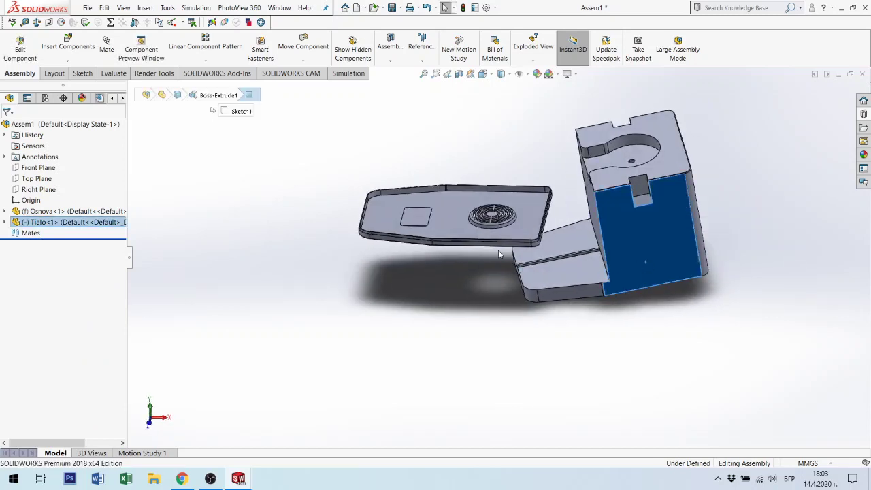
{"action": "middle_click_drag", "start_coordinate": [541, 235], "coordinate": [585, 228]}
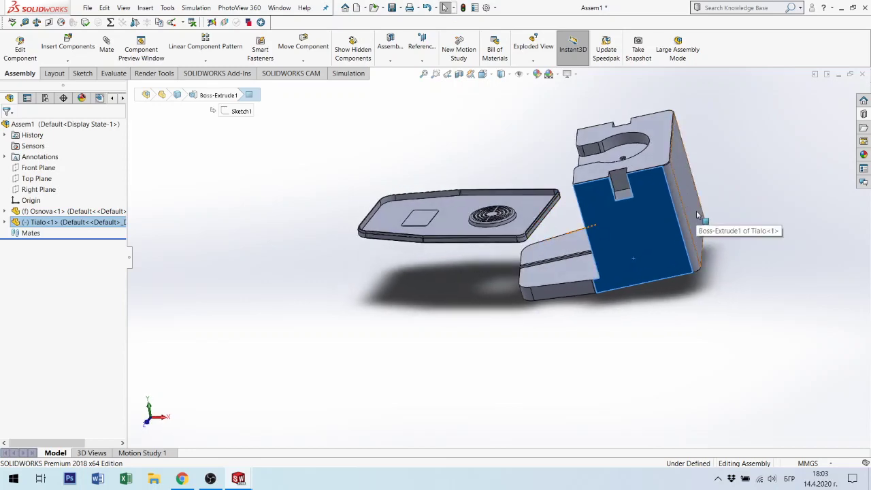
{"action": "middle_click_drag", "start_coordinate": [697, 215], "coordinate": [588, 227]}
{"action": "scroll", "coordinate": [683, 333], "scroll_direction": "down", "scroll_amount": 3}
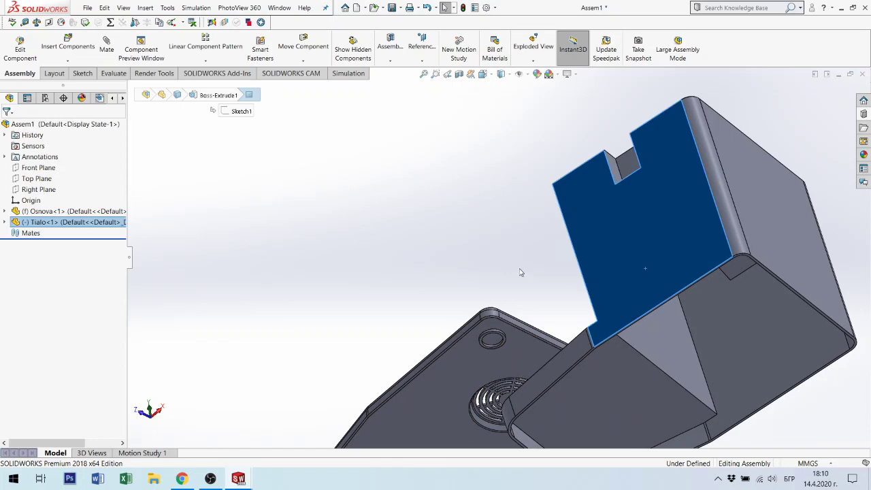
{"action": "mouse_move", "coordinate": [521, 272]}
{"action": "middle_mouse_down"}
{"action": "mouse_move", "coordinate": [555, 342]}
{"action": "mouse_move", "coordinate": [615, 284]}
{"action": "middle_mouse_up"}
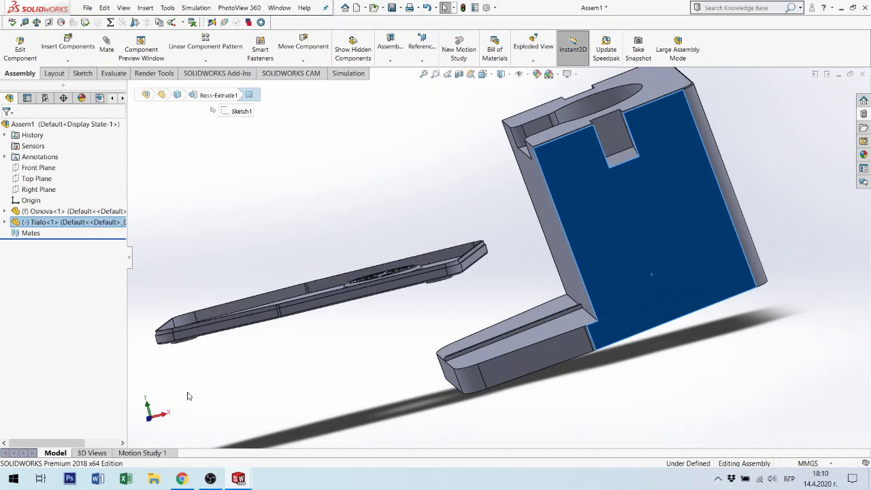
{"action": "middle_click_drag", "start_coordinate": [397, 265], "coordinate": [241, 393]}
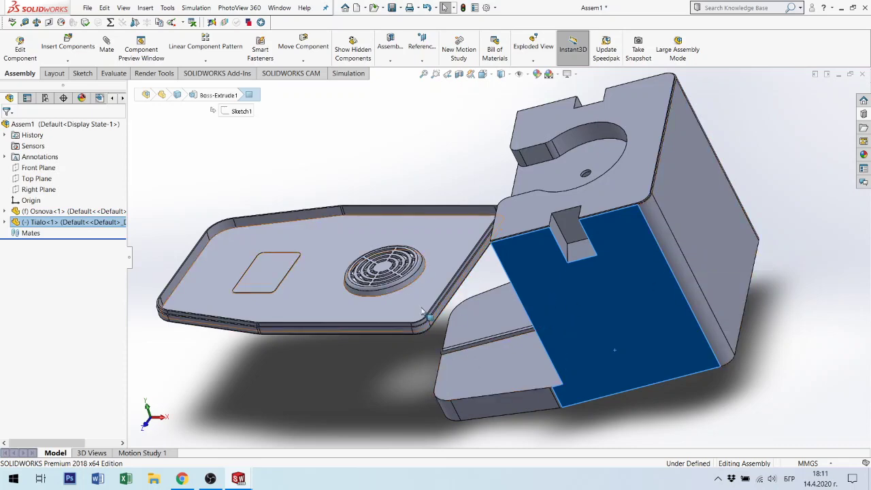
{"action": "mouse_move", "coordinate": [487, 292]}
{"action": "middle_mouse_down"}
{"action": "mouse_move", "coordinate": [482, 207]}
{"action": "mouse_move", "coordinate": [642, 292]}
{"action": "middle_mouse_up"}
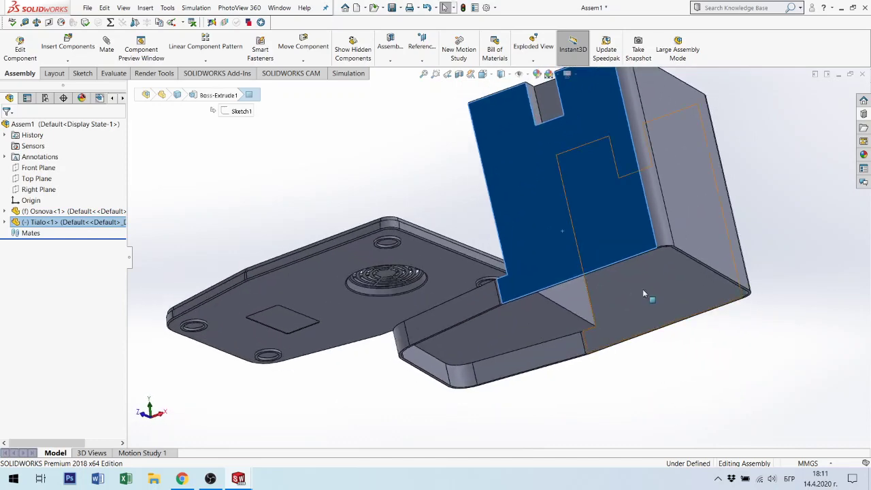
{"action": "scroll", "coordinate": [642, 289], "scroll_direction": "down", "scroll_amount": 3}
{"action": "middle_click_drag", "start_coordinate": [629, 253], "coordinate": [642, 215]}
{"action": "scroll", "coordinate": [642, 215], "scroll_direction": "up", "scroll_amount": 5}
Zoom onto the Osnova rail's rounded corner and select its 3 mm short vertical edge.
{"action": "left_click", "coordinate": [633, 288]}
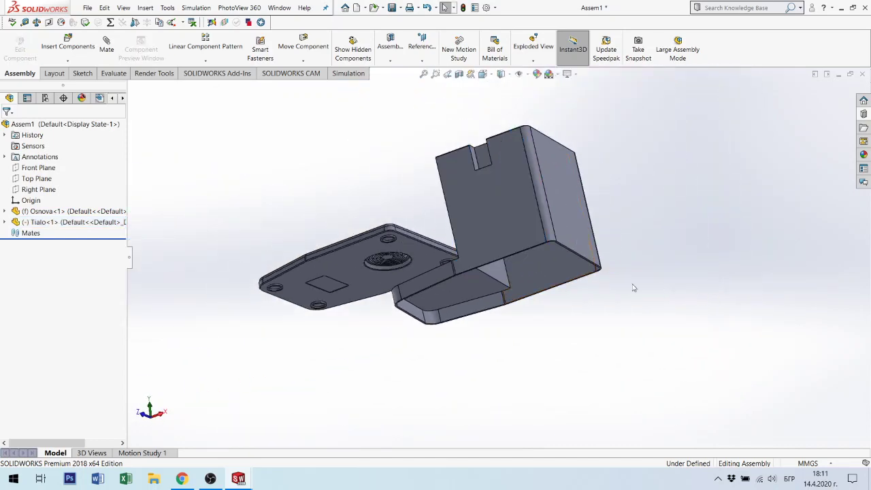
{"action": "scroll", "coordinate": [550, 256], "scroll_direction": "down", "scroll_amount": 3}
{"action": "scroll", "coordinate": [551, 241], "scroll_direction": "down", "scroll_amount": 2}
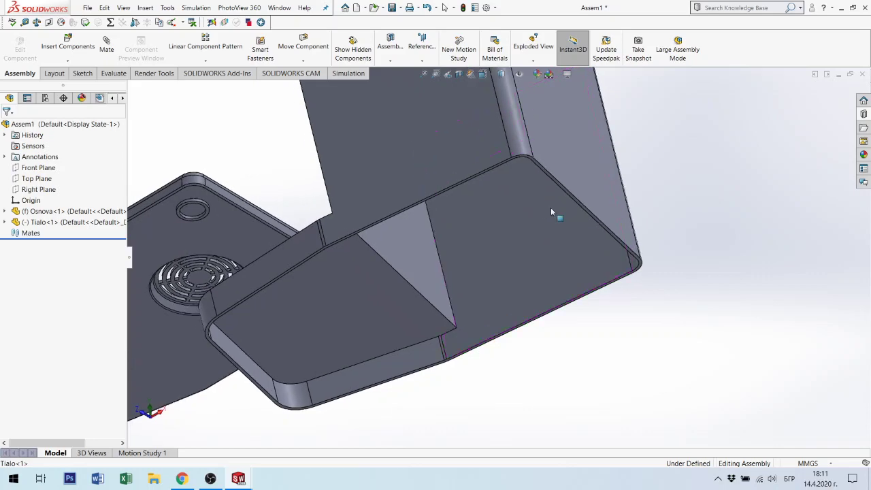
{"action": "scroll", "coordinate": [551, 210], "scroll_direction": "down", "scroll_amount": 3}
{"action": "scroll", "coordinate": [534, 189], "scroll_direction": "down", "scroll_amount": 2}
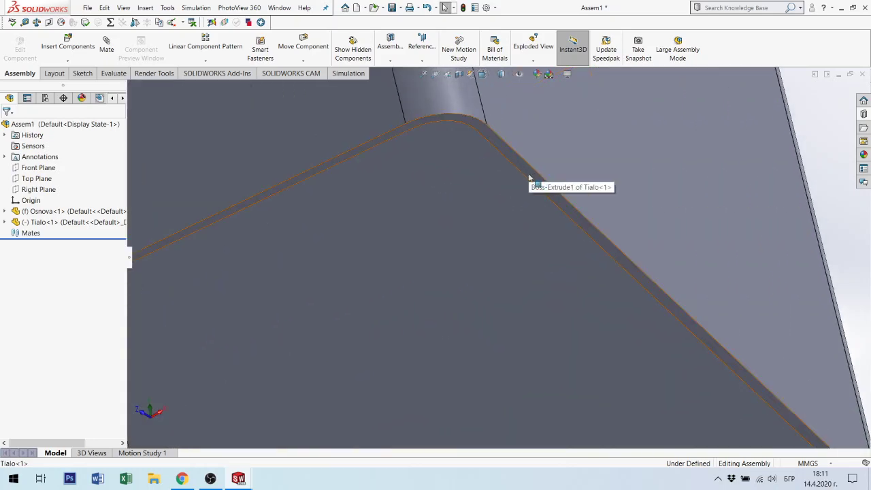
{"action": "scroll", "coordinate": [396, 177], "scroll_direction": "up", "scroll_amount": 3}
{"action": "scroll", "coordinate": [352, 255], "scroll_direction": "up", "scroll_amount": 3}
{"action": "mouse_move", "coordinate": [352, 254]}
{"action": "middle_mouse_down"}
{"action": "mouse_move", "coordinate": [249, 227]}
{"action": "mouse_move", "coordinate": [257, 278]}
{"action": "mouse_move", "coordinate": [258, 180]}
{"action": "middle_mouse_up"}
{"action": "scroll", "coordinate": [225, 207], "scroll_direction": "down", "scroll_amount": 2}
{"action": "scroll", "coordinate": [259, 256], "scroll_direction": "down", "scroll_amount": 2}
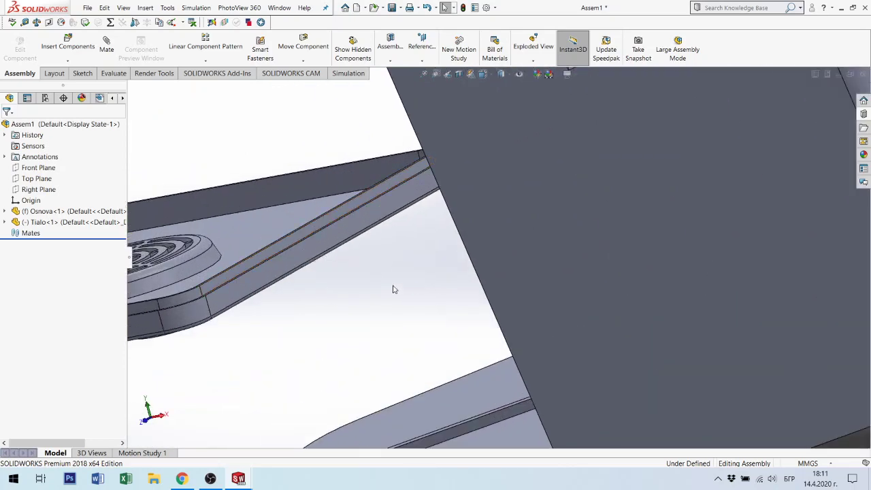
{"action": "scroll", "coordinate": [393, 289], "scroll_direction": "up", "scroll_amount": 3}
{"action": "scroll", "coordinate": [381, 286], "scroll_direction": "up", "scroll_amount": 2}
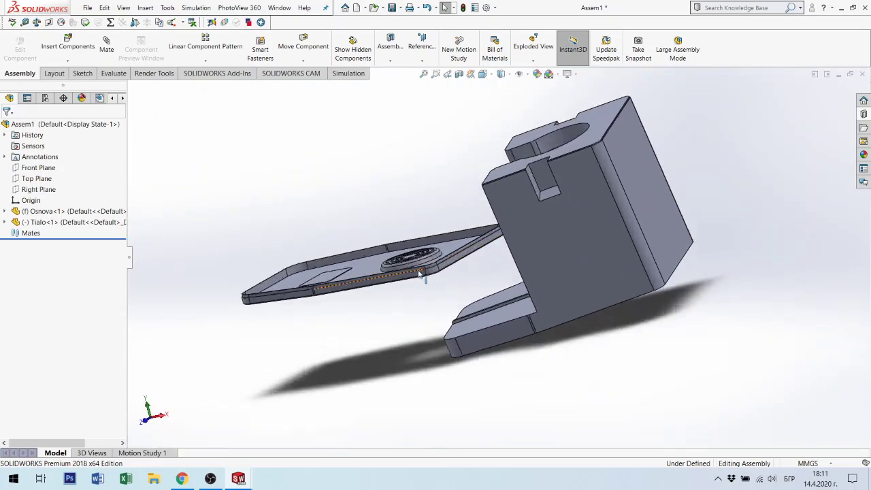
{"action": "scroll", "coordinate": [420, 272], "scroll_direction": "down", "scroll_amount": 3}
{"action": "scroll", "coordinate": [461, 266], "scroll_direction": "down", "scroll_amount": 2}
{"action": "scroll", "coordinate": [466, 268], "scroll_direction": "down", "scroll_amount": 1}
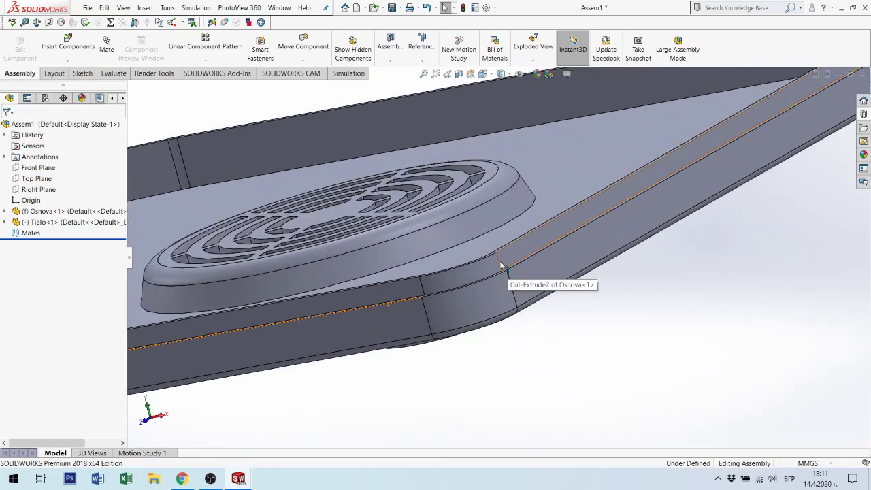
{"action": "scroll", "coordinate": [539, 275], "scroll_direction": "down", "scroll_amount": 3}
{"action": "mouse_move", "coordinate": [539, 275]}
{"action": "middle_mouse_down"}
{"action": "mouse_move", "coordinate": [566, 283]}
{"action": "mouse_move", "coordinate": [564, 268]}
{"action": "middle_mouse_up"}
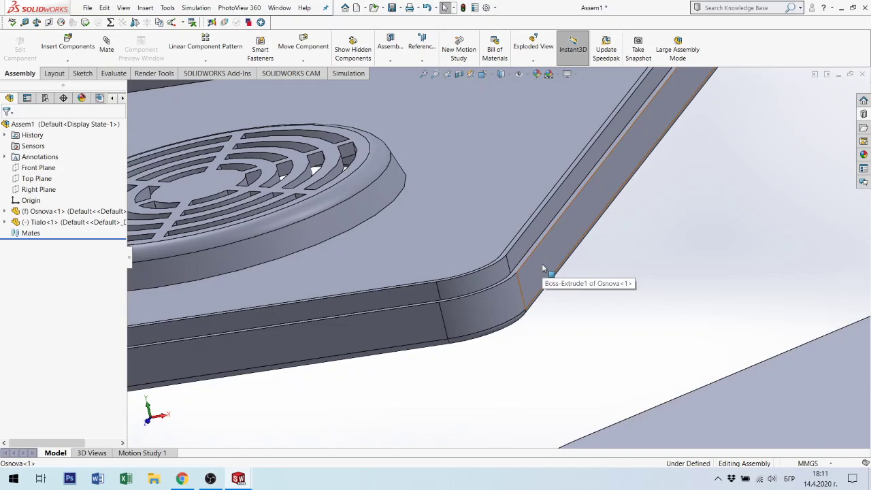
{"action": "scroll", "coordinate": [543, 266], "scroll_direction": "up", "scroll_amount": 2}
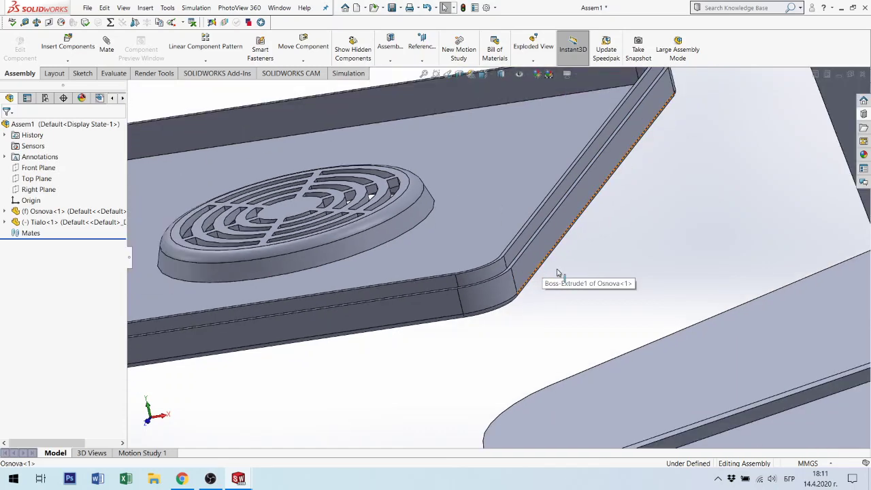
{"action": "scroll", "coordinate": [555, 269], "scroll_direction": "up", "scroll_amount": 2}
{"action": "scroll", "coordinate": [561, 259], "scroll_direction": "up", "scroll_amount": 2}
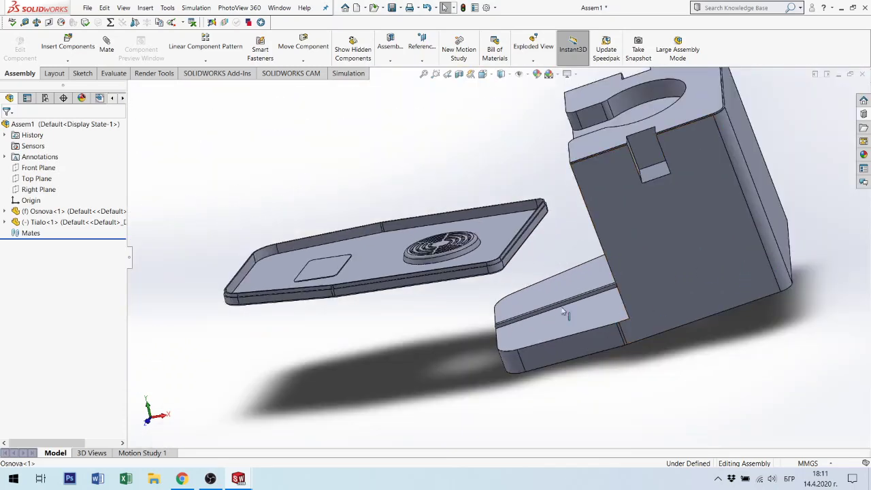
{"action": "scroll", "coordinate": [527, 280], "scroll_direction": "down", "scroll_amount": 2}
{"action": "scroll", "coordinate": [504, 261], "scroll_direction": "down", "scroll_amount": 1}
{"action": "scroll", "coordinate": [504, 261], "scroll_direction": "down", "scroll_amount": 1}
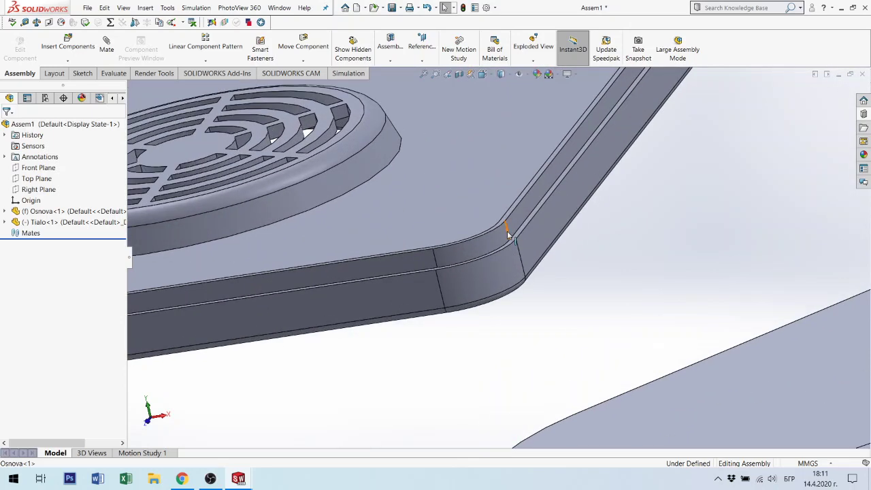
{"action": "left_click", "coordinate": [507, 235]}
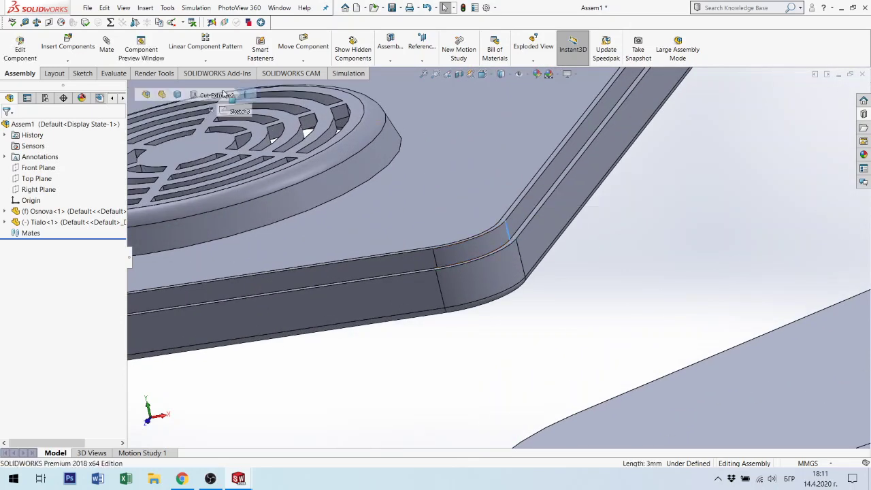
Measure the selected rail edge, then close the measurement results.
{"action": "left_click", "coordinate": [25, 23]}
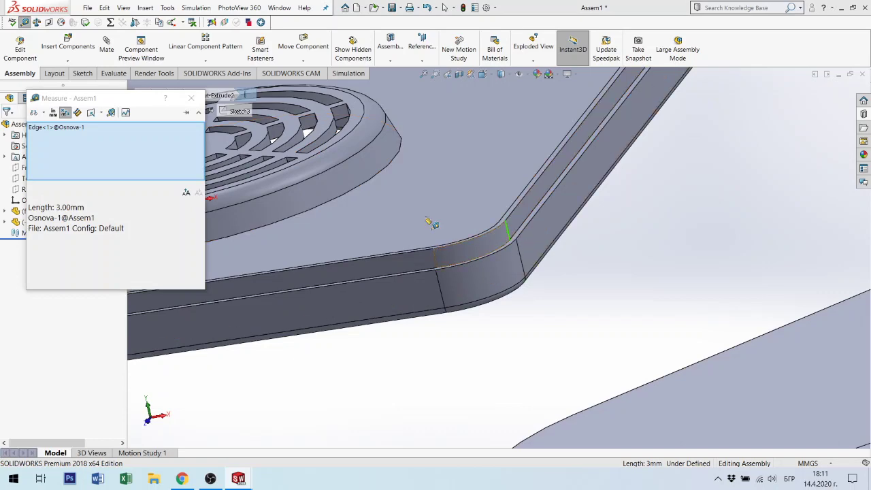
{"action": "left_click", "coordinate": [191, 98]}
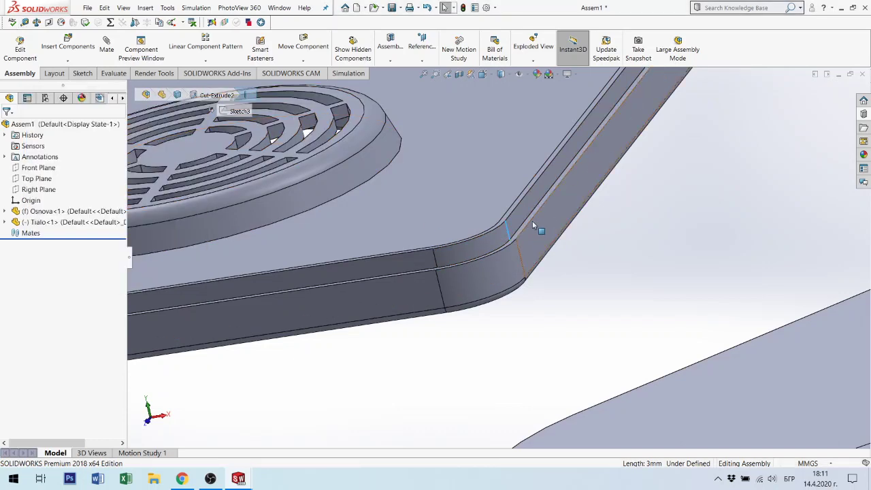
{"action": "scroll", "coordinate": [538, 235], "scroll_direction": "up", "scroll_amount": 2}
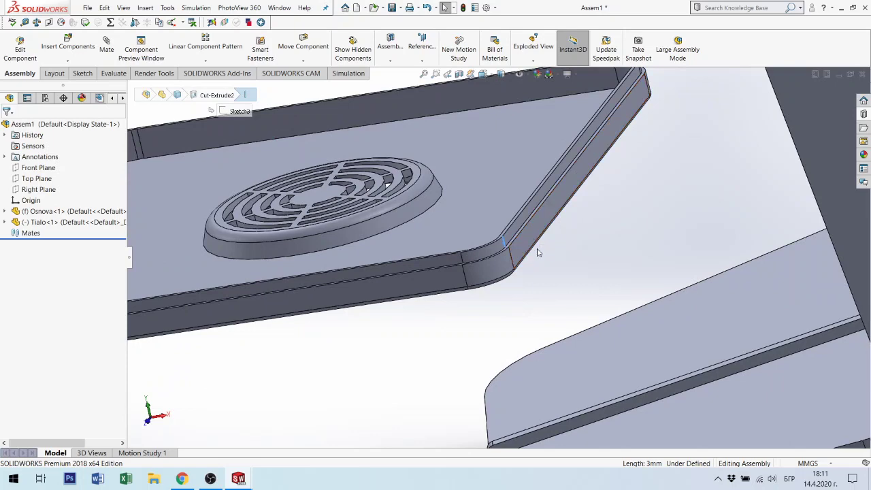
{"action": "scroll", "coordinate": [521, 241], "scroll_direction": "up", "scroll_amount": 2}
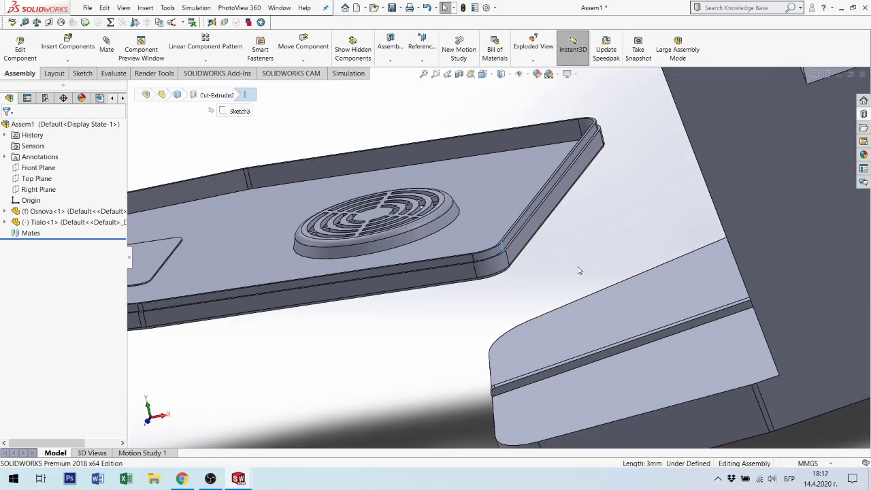
{"action": "scroll", "coordinate": [578, 271], "scroll_direction": "up", "scroll_amount": 3}
Select a face on the Tialo body and add the Osnova ridge face to the selection.
{"action": "mouse_move", "coordinate": [580, 270]}
{"action": "middle_mouse_down"}
{"action": "mouse_move", "coordinate": [592, 247]}
{"action": "mouse_move", "coordinate": [564, 243]}
{"action": "mouse_move", "coordinate": [571, 249]}
{"action": "mouse_move", "coordinate": [636, 223]}
{"action": "middle_mouse_up"}
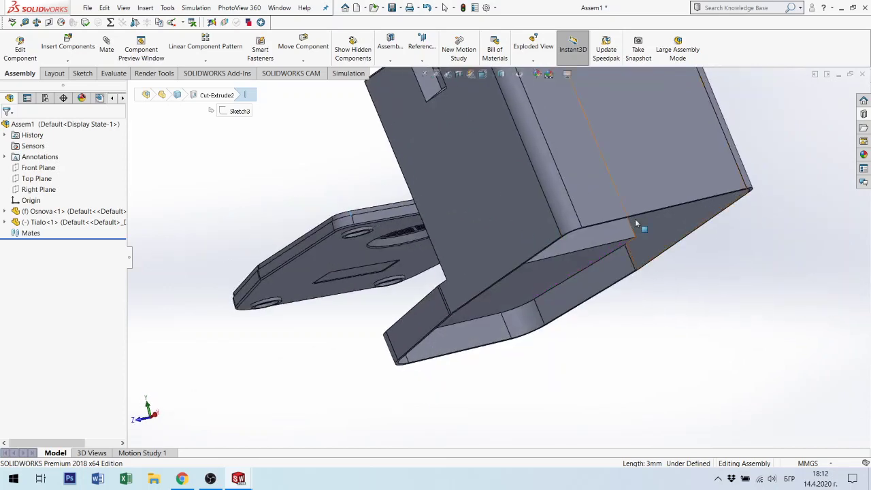
{"action": "scroll", "coordinate": [636, 223], "scroll_direction": "down", "scroll_amount": 3}
{"action": "scroll", "coordinate": [582, 222], "scroll_direction": "down", "scroll_amount": 3}
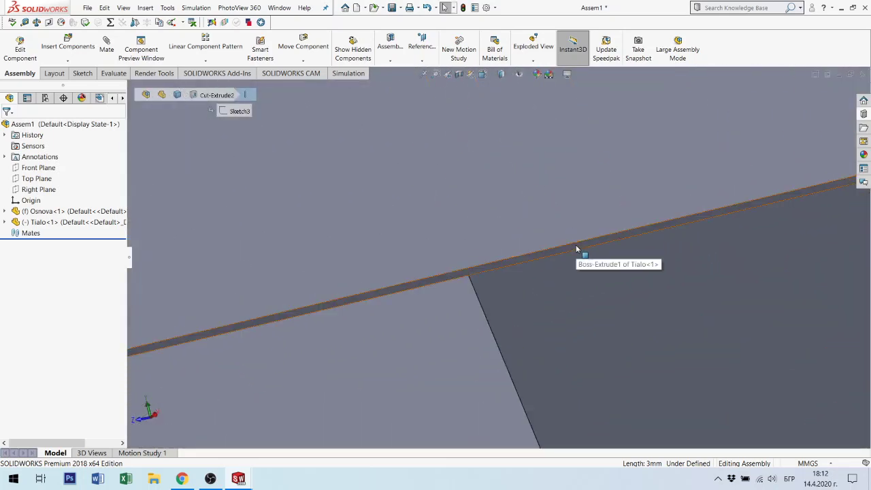
{"action": "left_click", "coordinate": [577, 249]}
{"action": "scroll", "coordinate": [267, 272], "scroll_direction": "up", "scroll_amount": 3}
{"action": "middle_click_drag", "start_coordinate": [267, 268], "coordinate": [317, 314]}
{"action": "scroll", "coordinate": [319, 239], "scroll_direction": "down", "scroll_amount": 2}
{"action": "scroll", "coordinate": [340, 249], "scroll_direction": "down", "scroll_amount": 2}
{"action": "scroll", "coordinate": [370, 262], "scroll_direction": "down", "scroll_amount": 2}
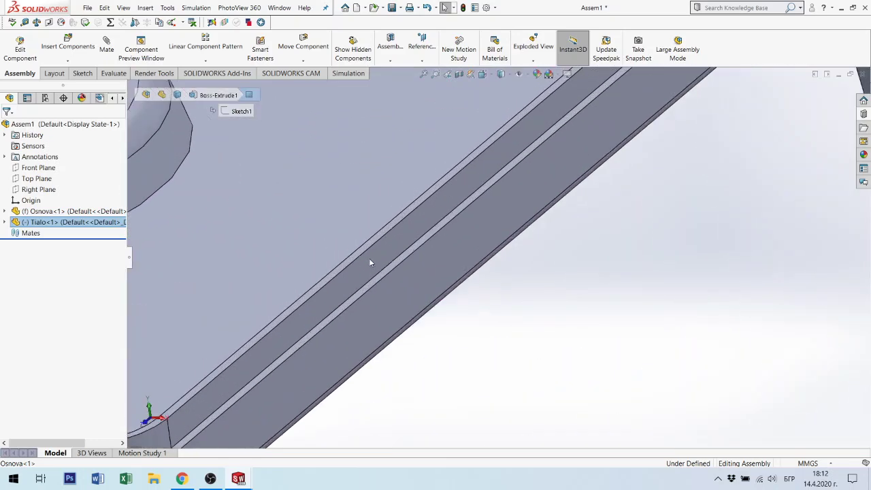
{"action": "middle_click_drag", "start_coordinate": [370, 263], "coordinate": [391, 272]}
{"action": "left_click", "coordinate": [396, 274]}
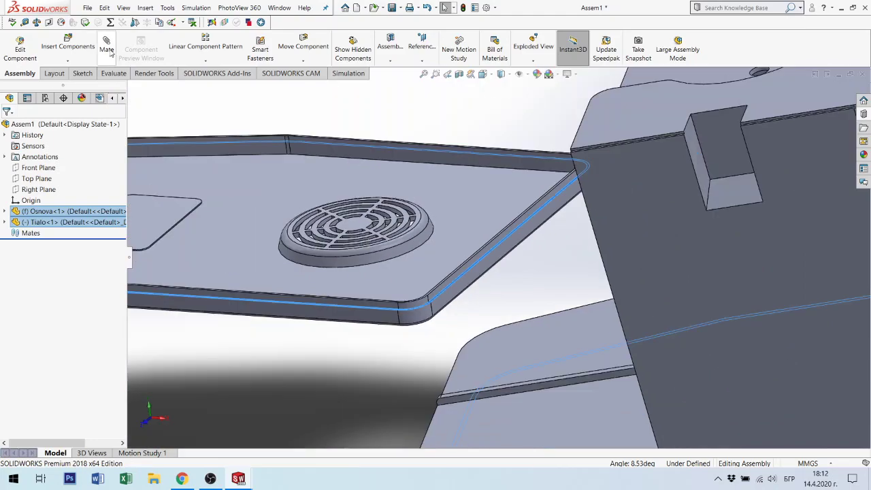
Start a mate on the two faces, trying Parallel and Perpendicular before choosing Distance.
{"action": "left_click", "coordinate": [110, 50]}
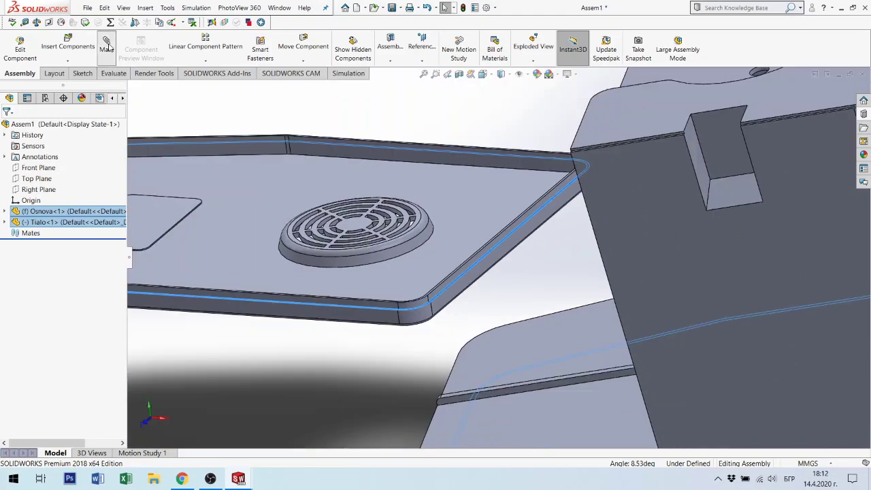
{"action": "scroll", "coordinate": [544, 299], "scroll_direction": "up", "scroll_amount": 3}
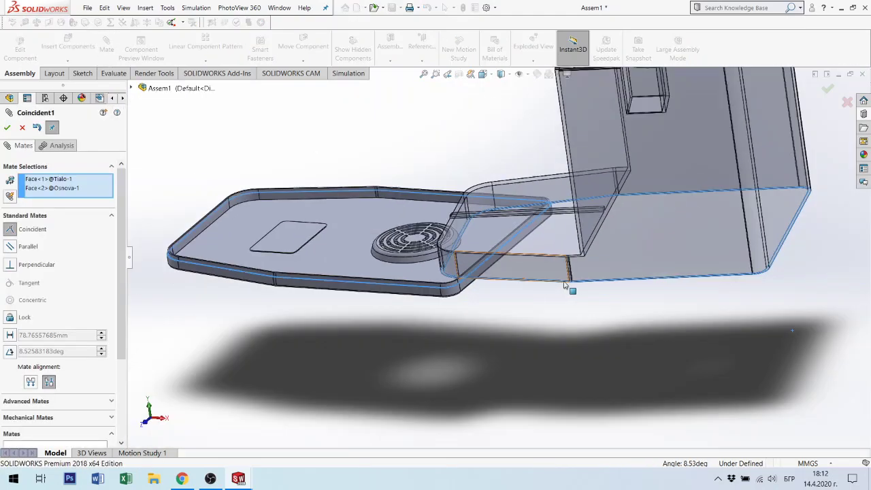
{"action": "mouse_move", "coordinate": [569, 287]}
{"action": "middle_mouse_down"}
{"action": "mouse_move", "coordinate": [599, 272]}
{"action": "mouse_move", "coordinate": [595, 347]}
{"action": "middle_mouse_up"}
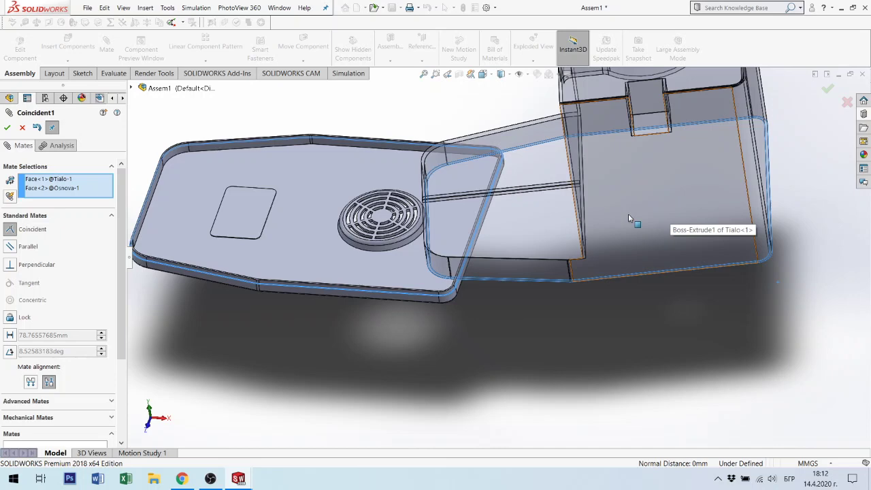
{"action": "middle_click_drag", "start_coordinate": [591, 240], "coordinate": [554, 252]}
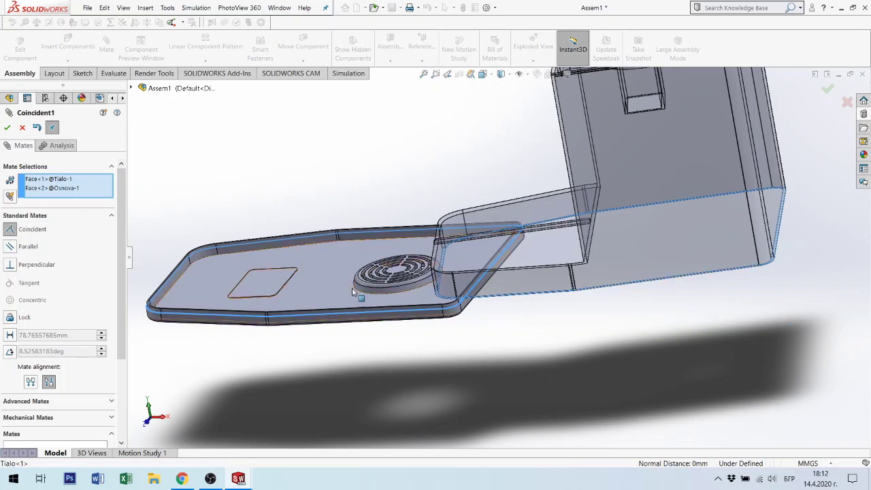
{"action": "scroll", "coordinate": [471, 309], "scroll_direction": "down", "scroll_amount": 3}
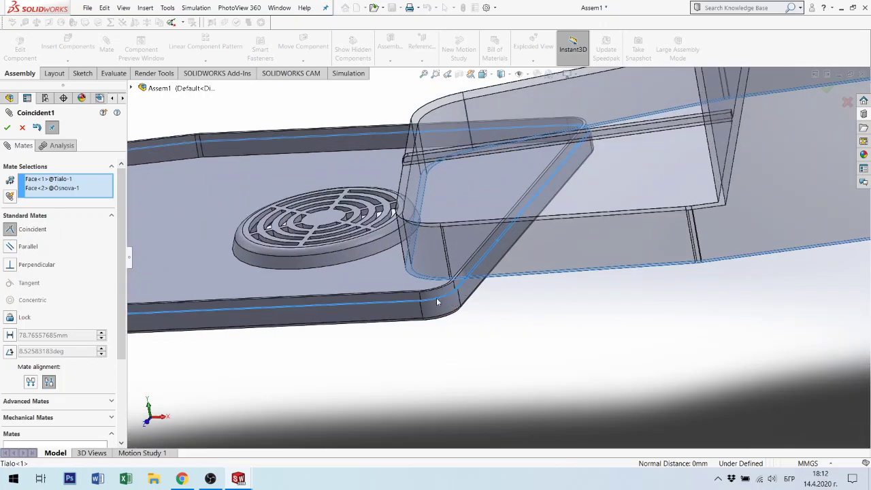
{"action": "left_click", "coordinate": [11, 249]}
{"action": "scroll", "coordinate": [360, 342], "scroll_direction": "up", "scroll_amount": 3}
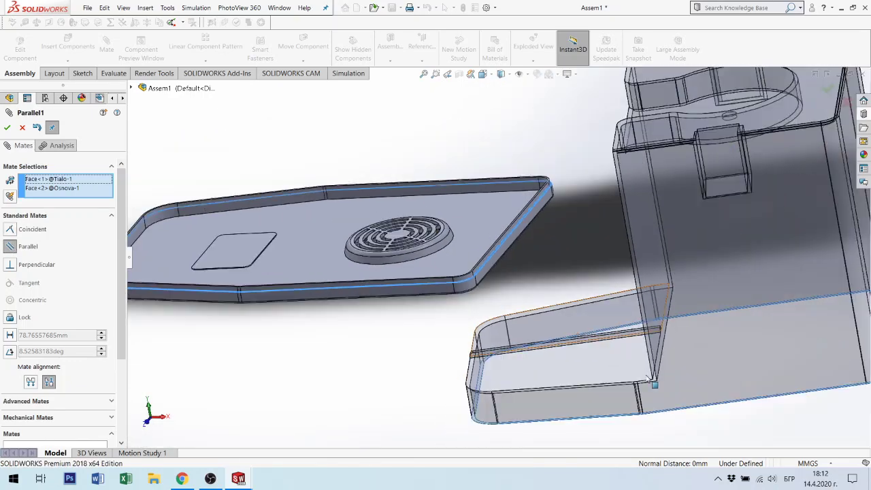
{"action": "middle_click_drag", "start_coordinate": [610, 323], "coordinate": [613, 266]}
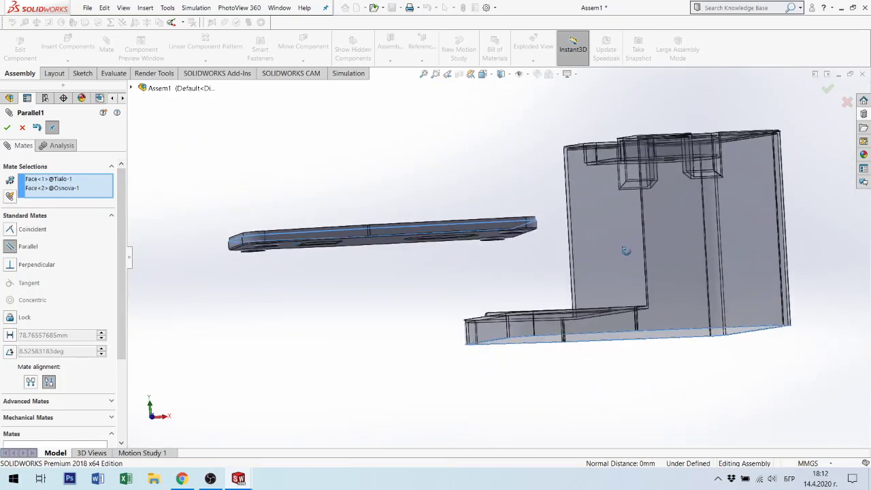
{"action": "left_click", "coordinate": [9, 266]}
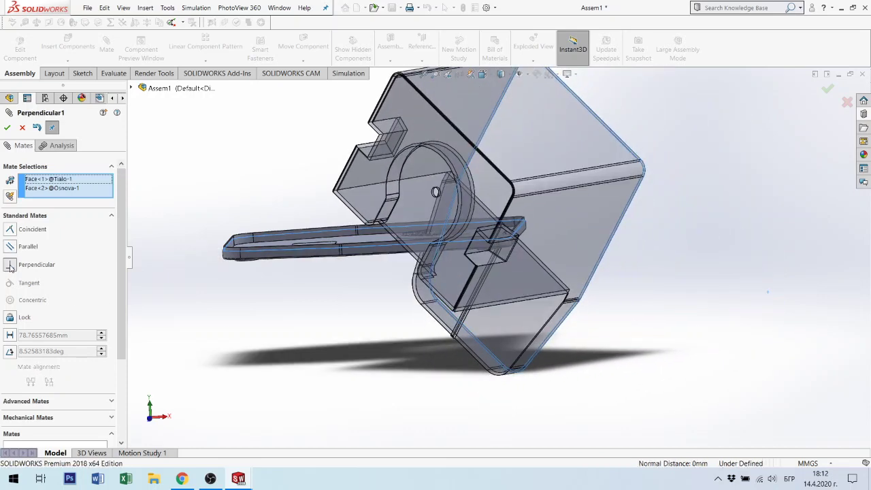
{"action": "left_click", "coordinate": [9, 335]}
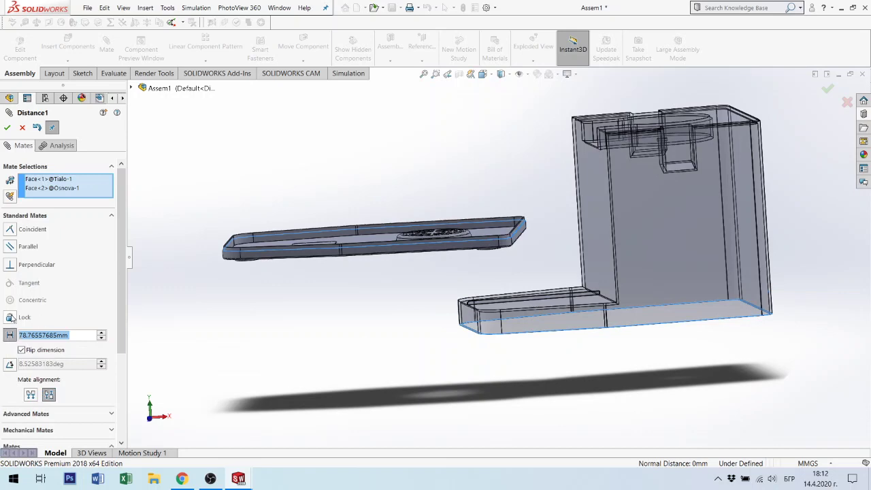
Set the mate distance to 1.00 mm.
{"action": "type", "text": "1"}
{"action": "key", "text": "Return"}
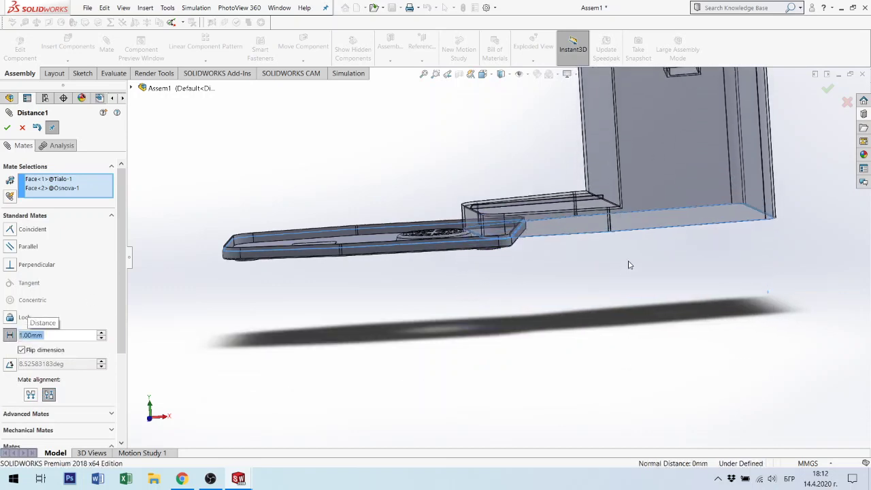
{"action": "scroll", "coordinate": [629, 266], "scroll_direction": "down", "scroll_amount": 2}
{"action": "scroll", "coordinate": [612, 259], "scroll_direction": "down", "scroll_amount": 2}
{"action": "scroll", "coordinate": [592, 253], "scroll_direction": "down", "scroll_amount": 2}
{"action": "scroll", "coordinate": [574, 249], "scroll_direction": "down", "scroll_amount": 1}
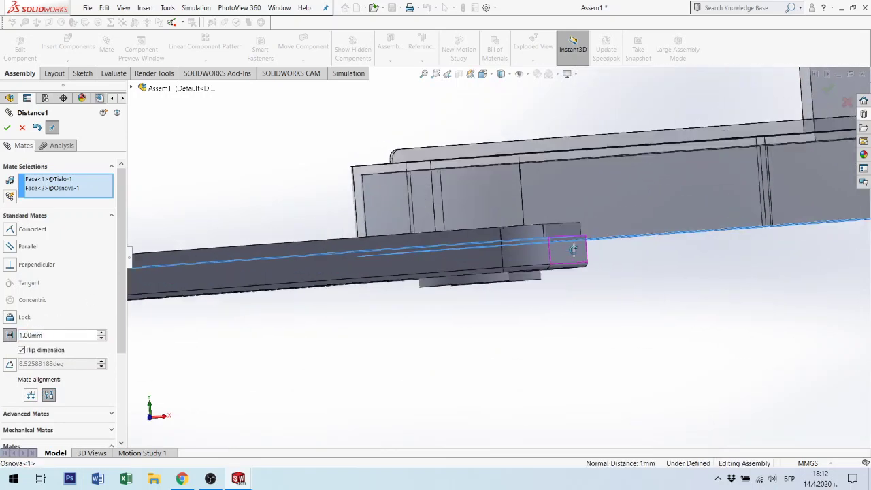
{"action": "middle_click_drag", "start_coordinate": [574, 249], "coordinate": [568, 272]}
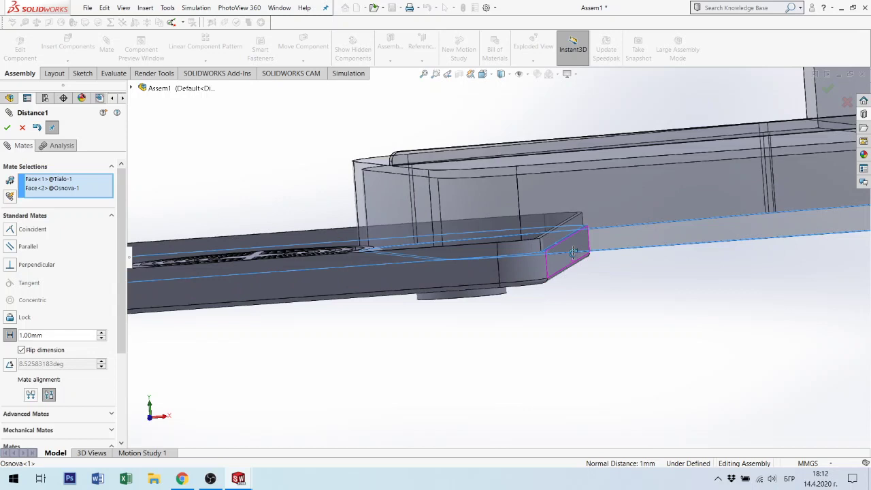
Test flipping the offset, keep 1.00 mm unflipped, and accept the Distance1 mate.
{"action": "left_click", "coordinate": [21, 350]}
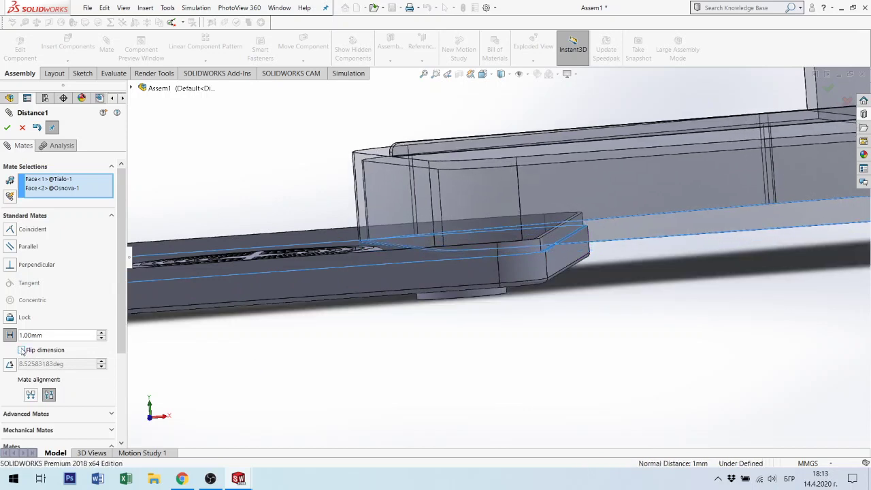
{"action": "scroll", "coordinate": [563, 248], "scroll_direction": "down", "scroll_amount": 2}
{"action": "scroll", "coordinate": [544, 248], "scroll_direction": "down", "scroll_amount": 2}
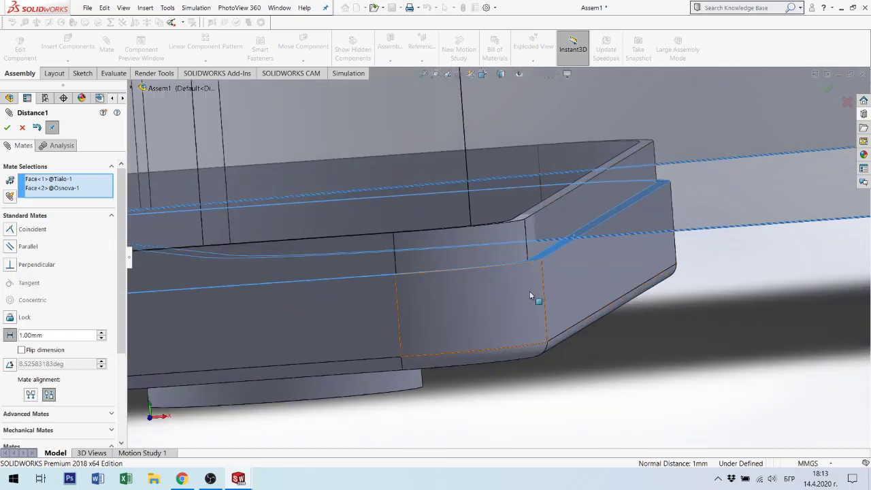
{"action": "left_click", "coordinate": [60, 350]}
{"action": "left_click", "coordinate": [101, 332]}
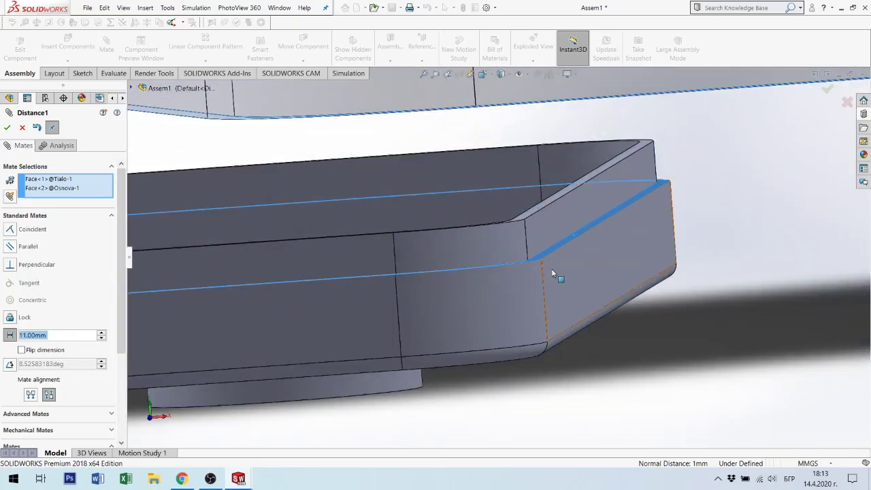
{"action": "scroll", "coordinate": [554, 276], "scroll_direction": "down", "scroll_amount": 2}
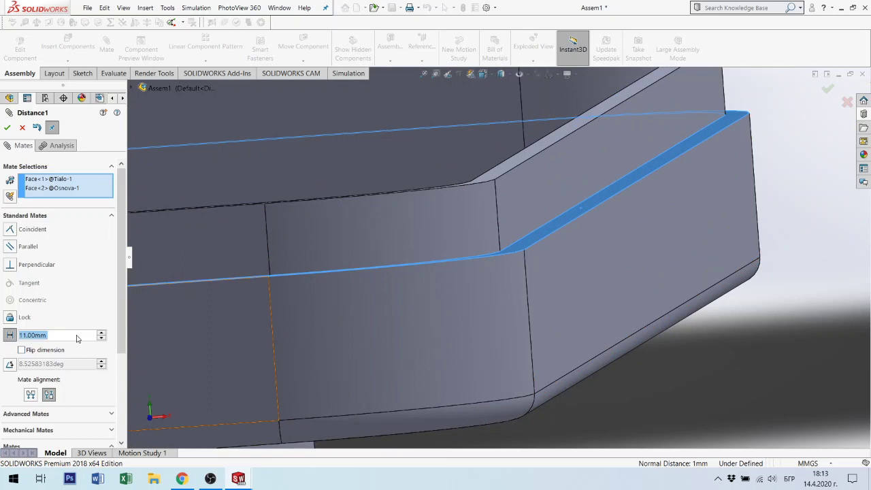
{"action": "left_click", "coordinate": [102, 338]}
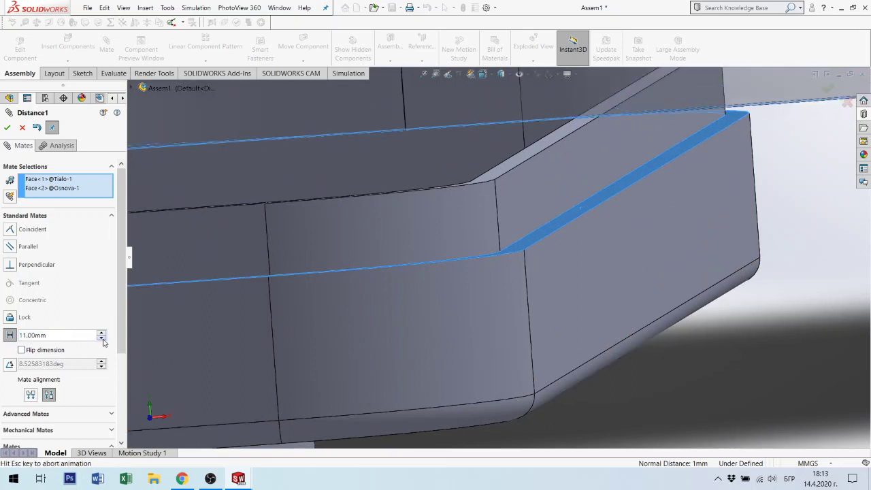
{"action": "left_click", "coordinate": [6, 128]}
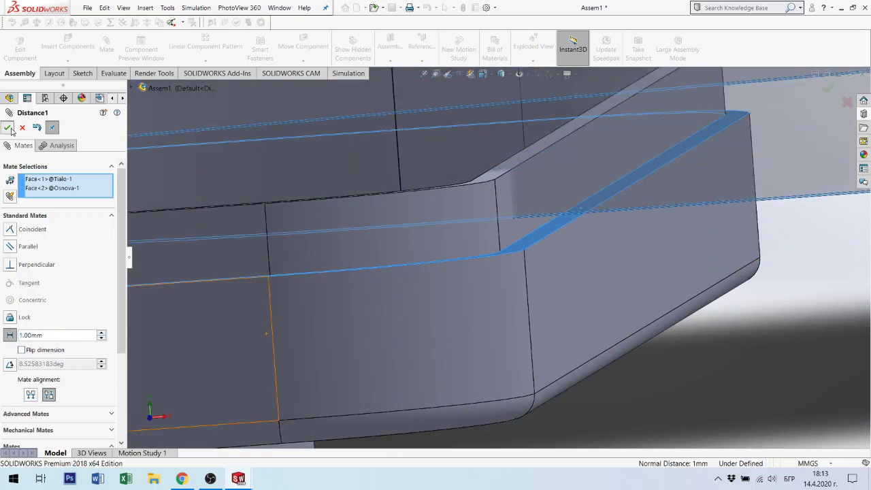
{"action": "scroll", "coordinate": [651, 276], "scroll_direction": "up", "scroll_amount": 2}
{"action": "scroll", "coordinate": [589, 272], "scroll_direction": "up", "scroll_amount": 2}
Pick a rounded Osnova plate face and a Tialo face and accept the Concentric1 mate.
{"action": "mouse_move", "coordinate": [466, 275]}
{"action": "middle_mouse_down"}
{"action": "mouse_move", "coordinate": [519, 275]}
{"action": "mouse_move", "coordinate": [480, 338]}
{"action": "mouse_move", "coordinate": [517, 333]}
{"action": "mouse_move", "coordinate": [468, 313]}
{"action": "mouse_move", "coordinate": [470, 352]}
{"action": "mouse_move", "coordinate": [482, 357]}
{"action": "mouse_move", "coordinate": [445, 300]}
{"action": "middle_mouse_up"}
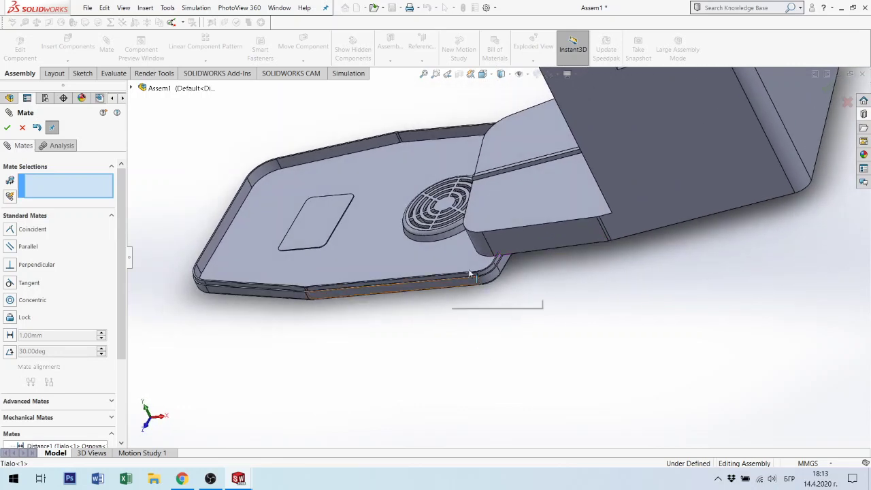
{"action": "scroll", "coordinate": [615, 211], "scroll_direction": "up", "scroll_amount": 3}
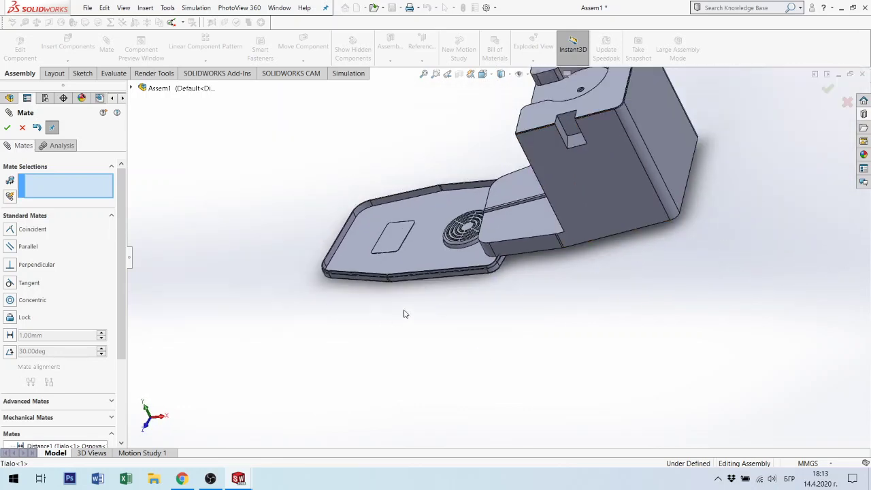
{"action": "left_click", "coordinate": [495, 272]}
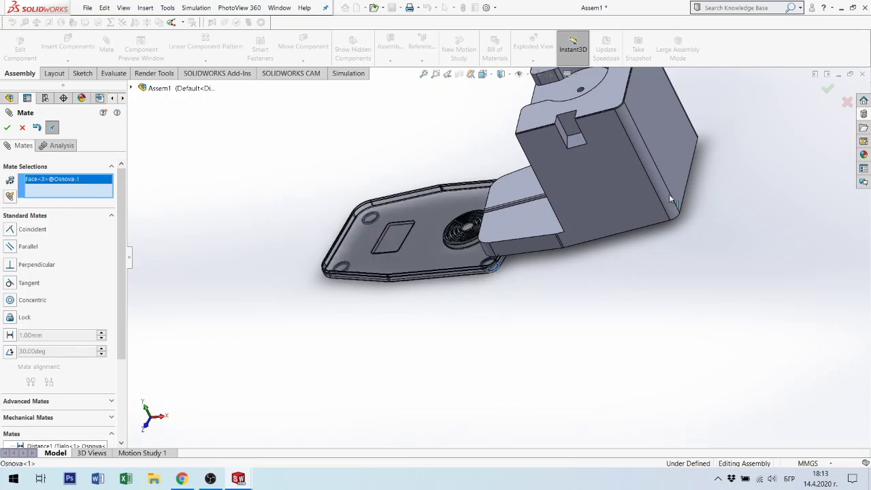
{"action": "left_click", "coordinate": [676, 214]}
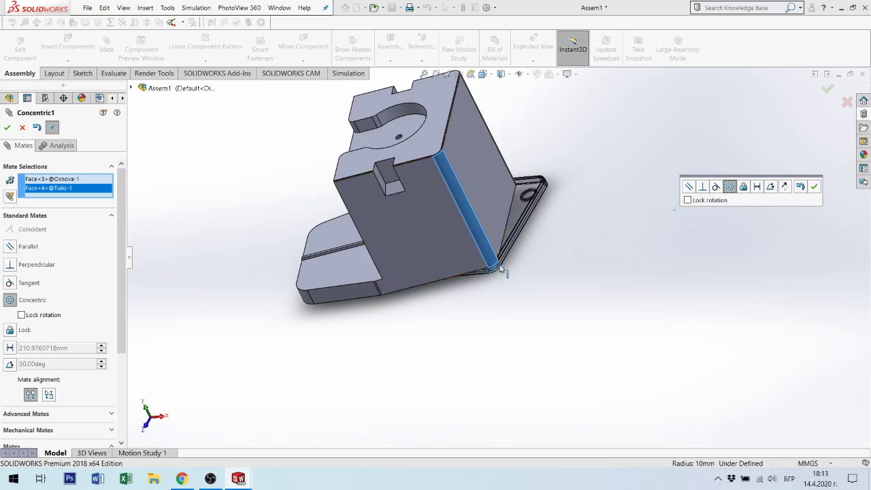
{"action": "scroll", "coordinate": [495, 264], "scroll_direction": "down", "scroll_amount": 3}
{"action": "scroll", "coordinate": [495, 264], "scroll_direction": "down", "scroll_amount": 2}
{"action": "scroll", "coordinate": [523, 262], "scroll_direction": "up", "scroll_amount": 2}
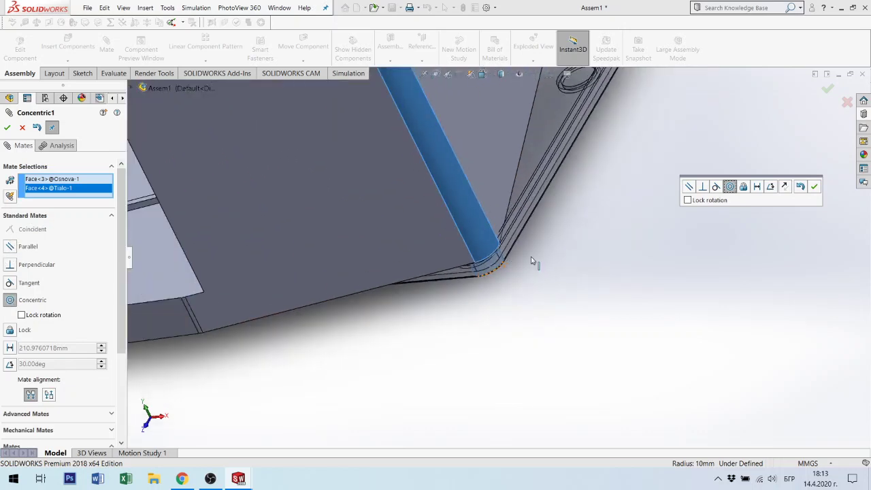
{"action": "left_click", "coordinate": [813, 187]}
{"action": "scroll", "coordinate": [628, 190], "scroll_direction": "up", "scroll_amount": 3}
Make an Osnova side face coincident with the matching Tialo face and close the Mate PropertyManager.
{"action": "scroll", "coordinate": [566, 184], "scroll_direction": "up", "scroll_amount": 3}
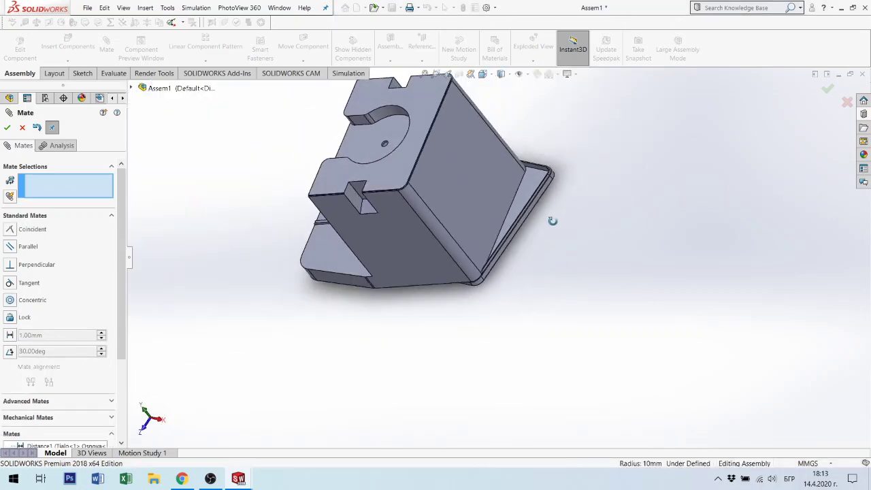
{"action": "middle_click_drag", "start_coordinate": [552, 220], "coordinate": [478, 217]}
{"action": "mouse_move", "coordinate": [518, 166]}
{"action": "middle_mouse_down"}
{"action": "mouse_move", "coordinate": [604, 254]}
{"action": "mouse_move", "coordinate": [184, 117]}
{"action": "mouse_move", "coordinate": [531, 136]}
{"action": "mouse_move", "coordinate": [538, 122]}
{"action": "mouse_move", "coordinate": [501, 72]}
{"action": "mouse_move", "coordinate": [554, 138]}
{"action": "mouse_move", "coordinate": [468, 133]}
{"action": "mouse_move", "coordinate": [474, 136]}
{"action": "mouse_move", "coordinate": [494, 132]}
{"action": "mouse_move", "coordinate": [468, 126]}
{"action": "middle_mouse_up"}
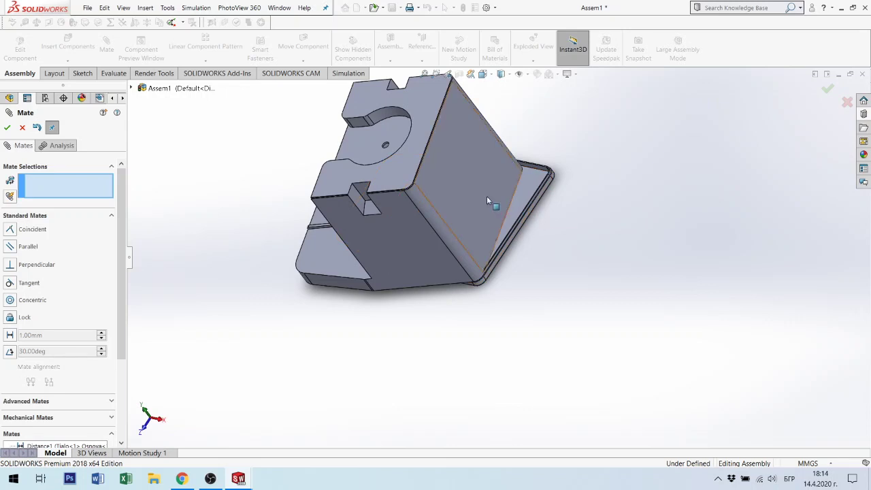
{"action": "mouse_move", "coordinate": [550, 205]}
{"action": "middle_mouse_down"}
{"action": "mouse_move", "coordinate": [532, 219]}
{"action": "mouse_move", "coordinate": [544, 263]}
{"action": "middle_mouse_up"}
{"action": "scroll", "coordinate": [496, 209], "scroll_direction": "down", "scroll_amount": 3}
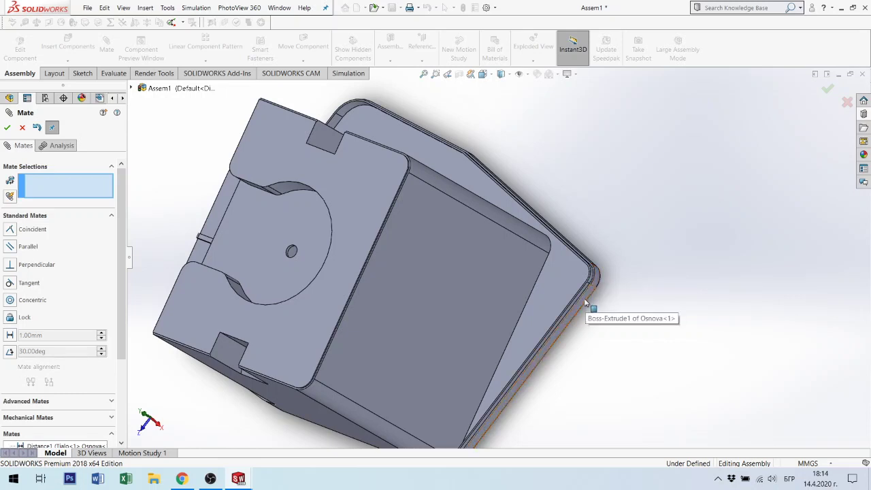
{"action": "left_click", "coordinate": [586, 304]}
{"action": "left_click", "coordinate": [465, 308]}
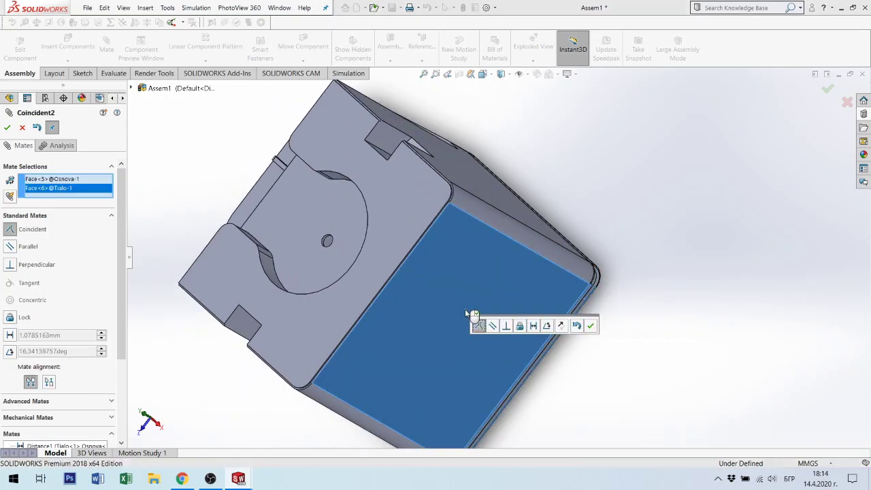
{"action": "left_click", "coordinate": [590, 325]}
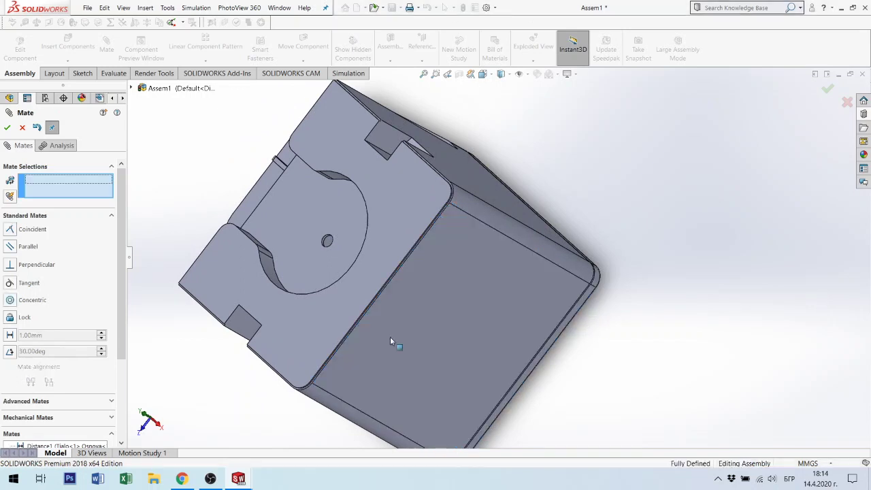
{"action": "left_click", "coordinate": [8, 127]}
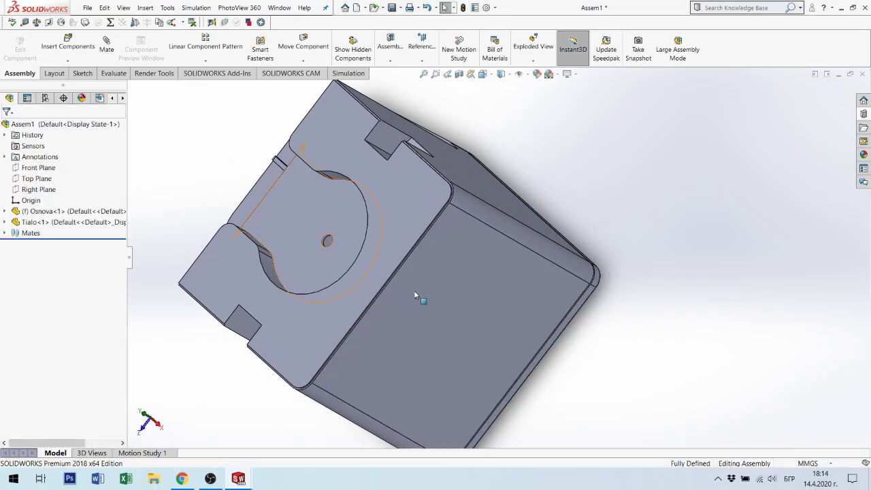
View the whole assembly and confirm the Tialo body can no longer move.
{"action": "mouse_move", "coordinate": [412, 295]}
{"action": "middle_mouse_down"}
{"action": "mouse_move", "coordinate": [504, 80]}
{"action": "mouse_move", "coordinate": [507, 369]}
{"action": "mouse_move", "coordinate": [554, 418]}
{"action": "middle_mouse_up"}
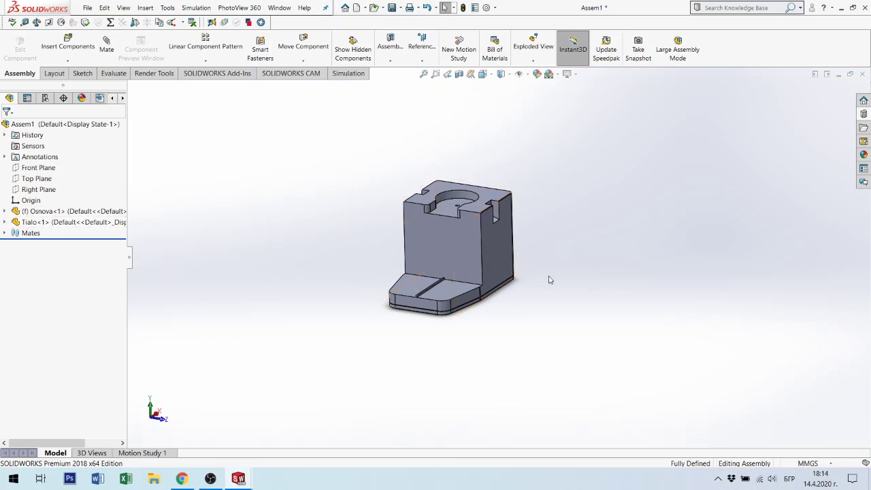
{"action": "left_click", "coordinate": [470, 252]}
{"action": "left_click", "coordinate": [496, 238]}
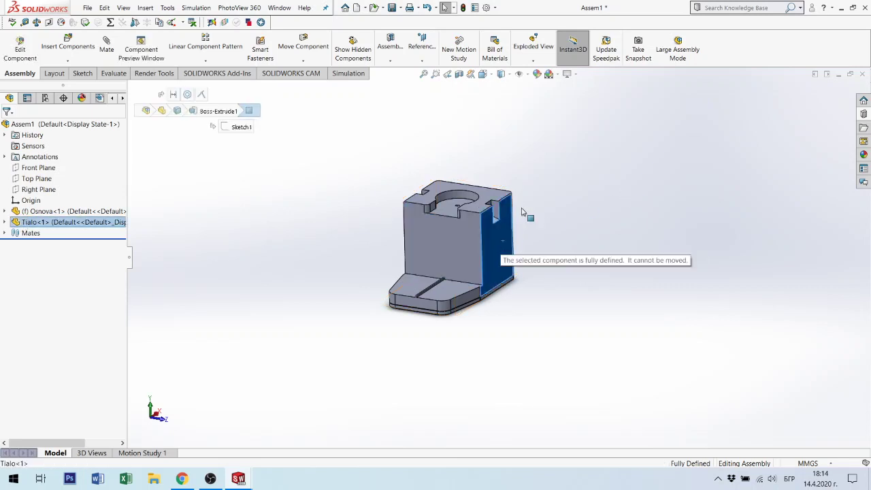
{"action": "left_click", "coordinate": [220, 263]}
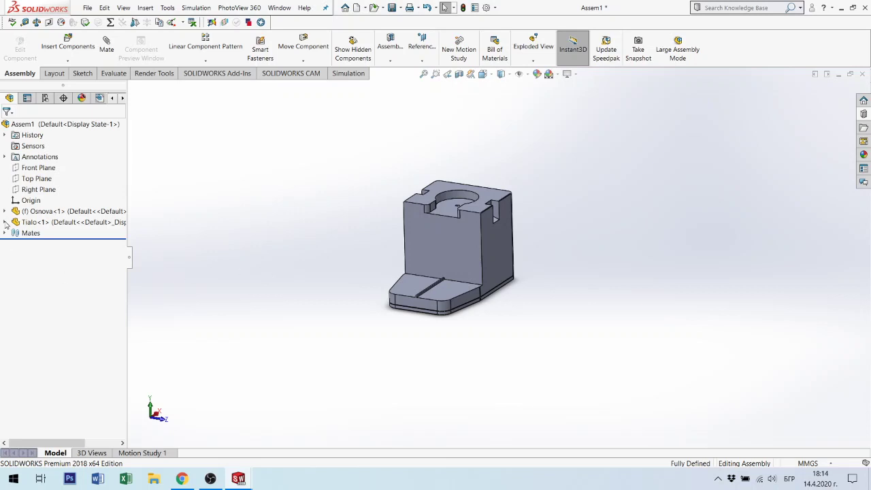
Review the Mates folder and Osnova's Concentric1 and Coincident2 mates in the FeatureManager tree.
{"action": "left_click", "coordinate": [32, 234]}
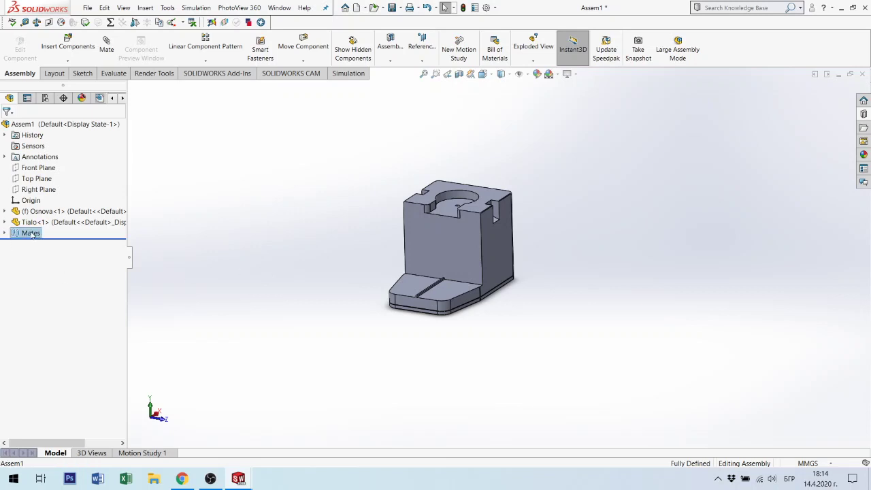
{"action": "left_click", "coordinate": [5, 234]}
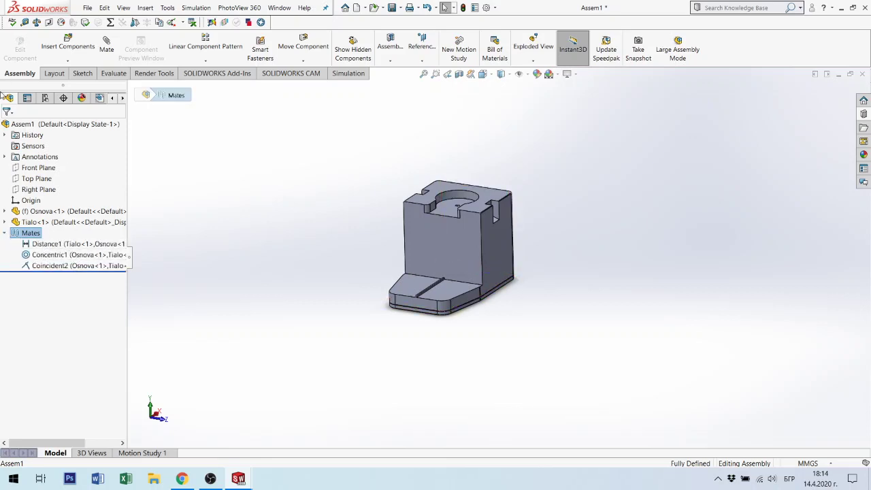
{"action": "left_click", "coordinate": [5, 233]}
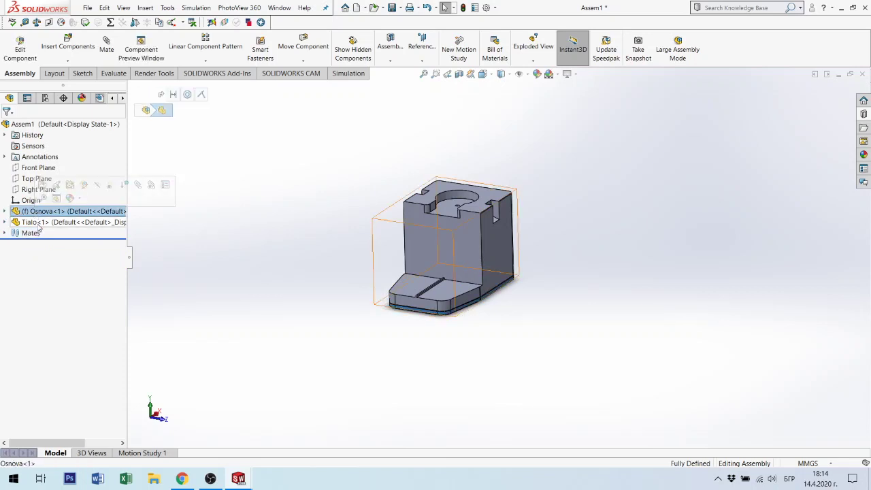
{"action": "left_click", "coordinate": [31, 222]}
{"action": "left_click", "coordinate": [5, 211]}
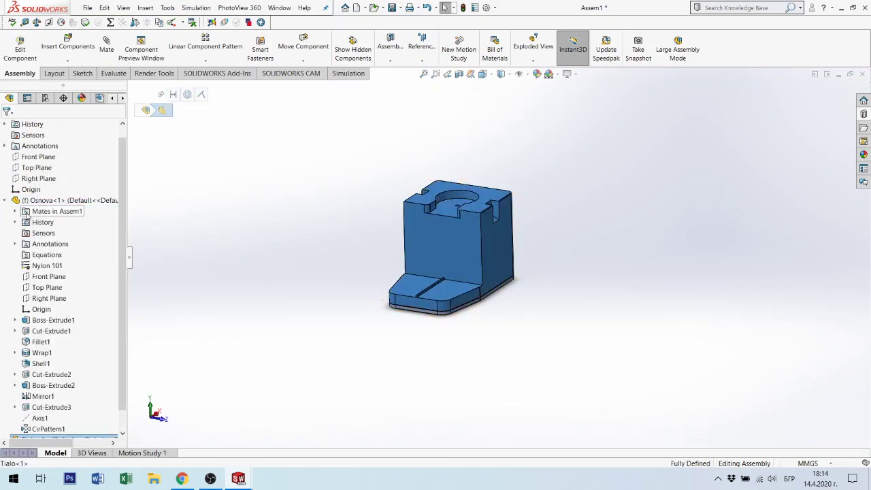
{"action": "left_click", "coordinate": [17, 211]}
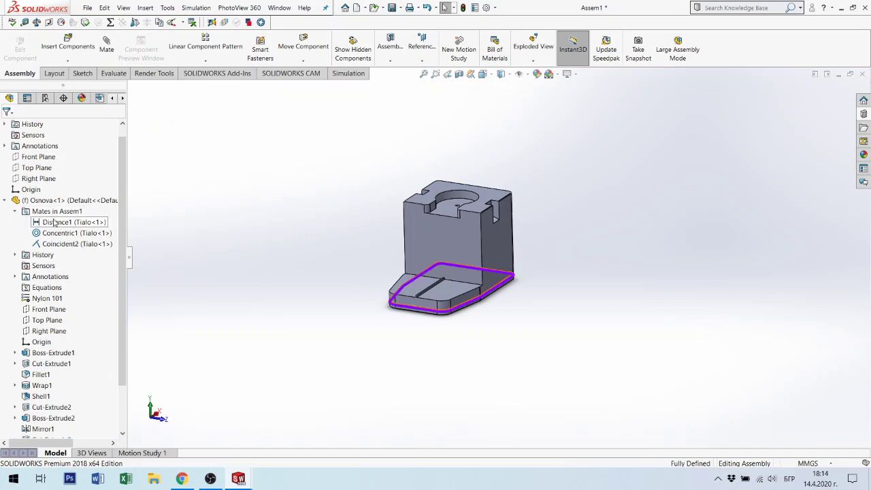
{"action": "left_click", "coordinate": [58, 233]}
{"action": "left_click", "coordinate": [69, 244]}
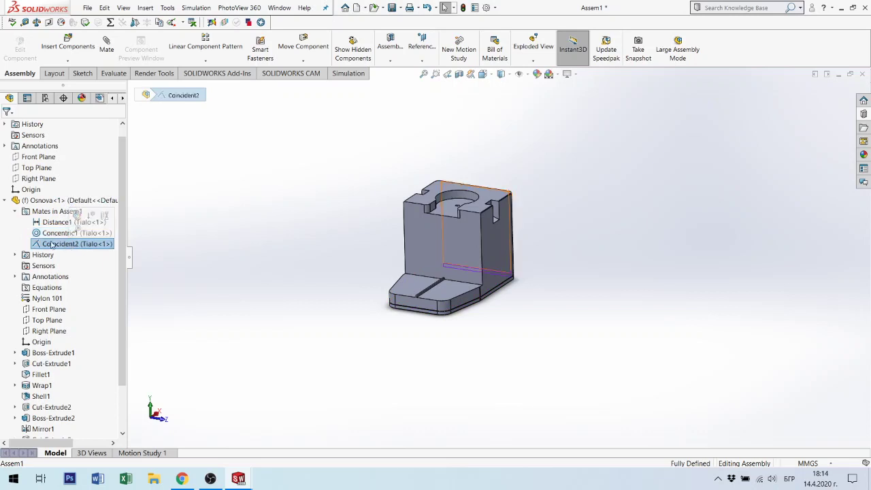
{"action": "double_click", "coordinate": [49, 202]}
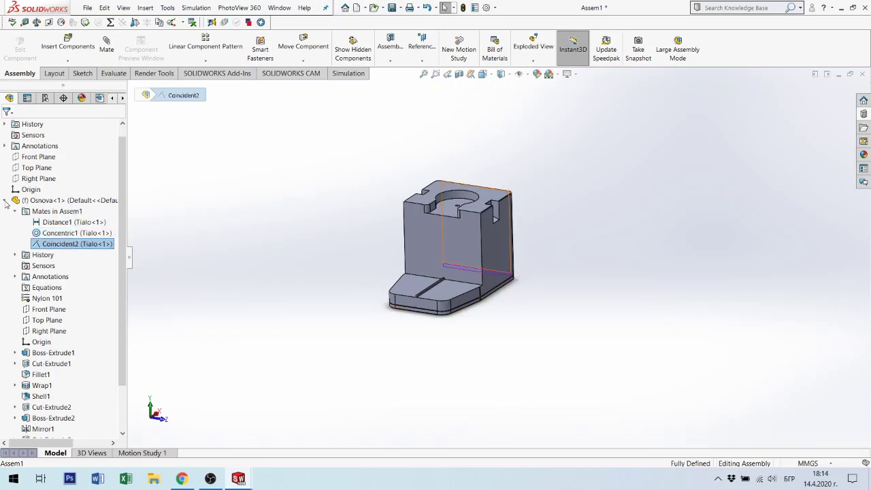
{"action": "left_click", "coordinate": [333, 271]}
Save the assembly as Kansai.SLDASM, overwriting the existing file.
{"action": "key", "text": "ctrl+s"}
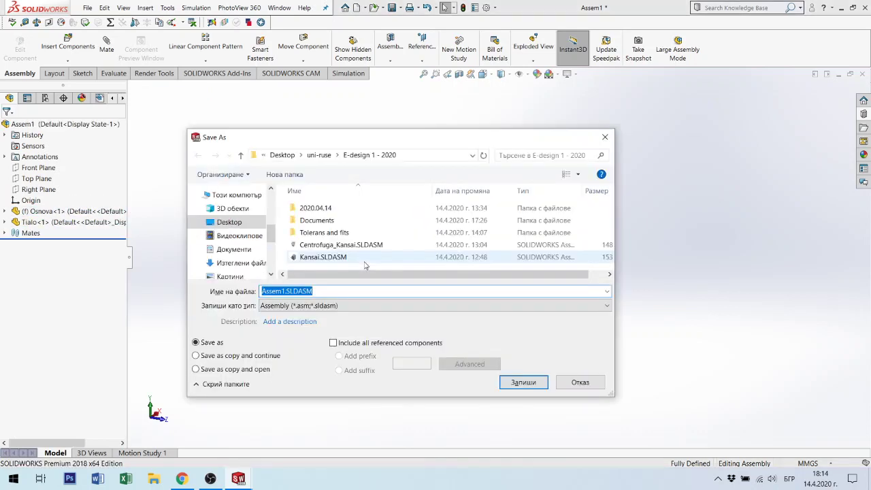
{"action": "double_click", "coordinate": [332, 258]}
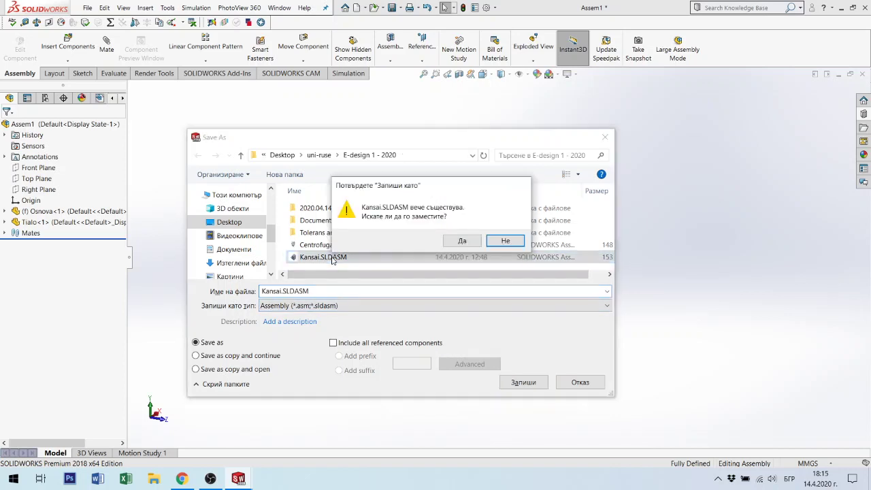
{"action": "left_click", "coordinate": [462, 240]}
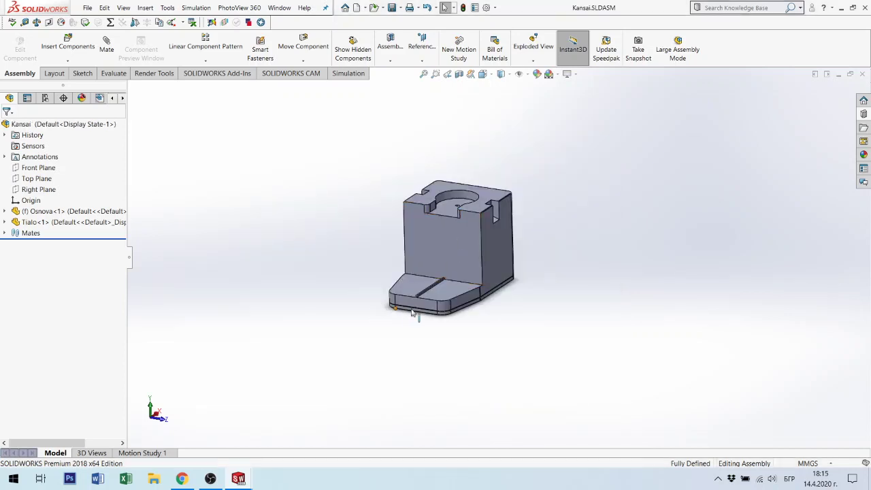
Orbit the saved assembly to a tilted view and briefly select the Kansai root.
{"action": "mouse_move", "coordinate": [482, 321]}
{"action": "middle_mouse_down"}
{"action": "mouse_move", "coordinate": [478, 296]}
{"action": "mouse_move", "coordinate": [508, 368]}
{"action": "mouse_move", "coordinate": [476, 349]}
{"action": "middle_mouse_up"}
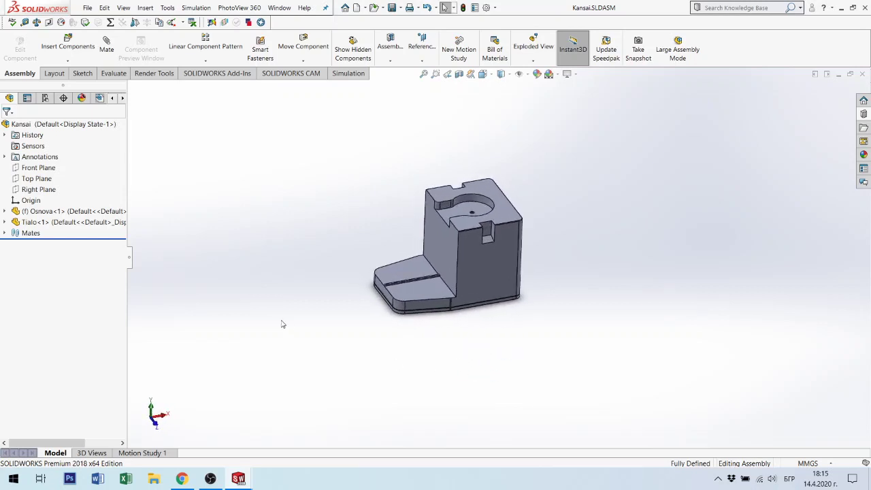
{"action": "middle_click_drag", "start_coordinate": [443, 279], "coordinate": [450, 273]}
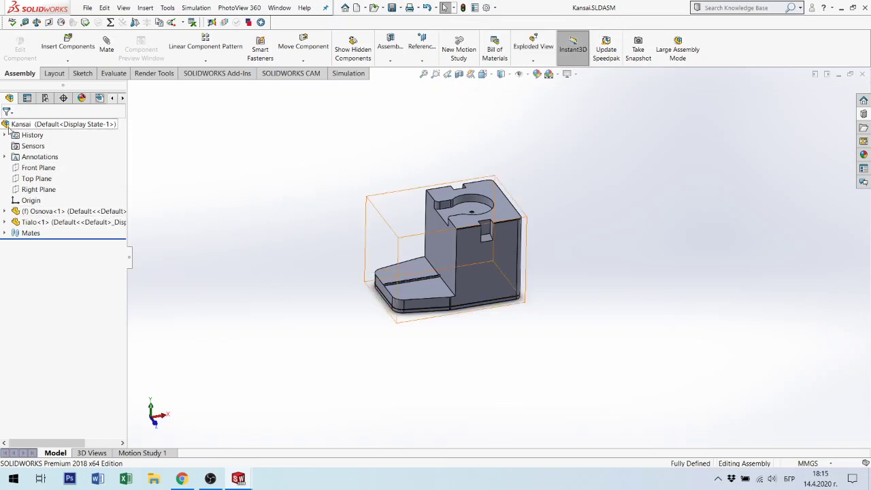
{"action": "left_click", "coordinate": [29, 127]}
{"action": "left_click", "coordinate": [331, 211]}
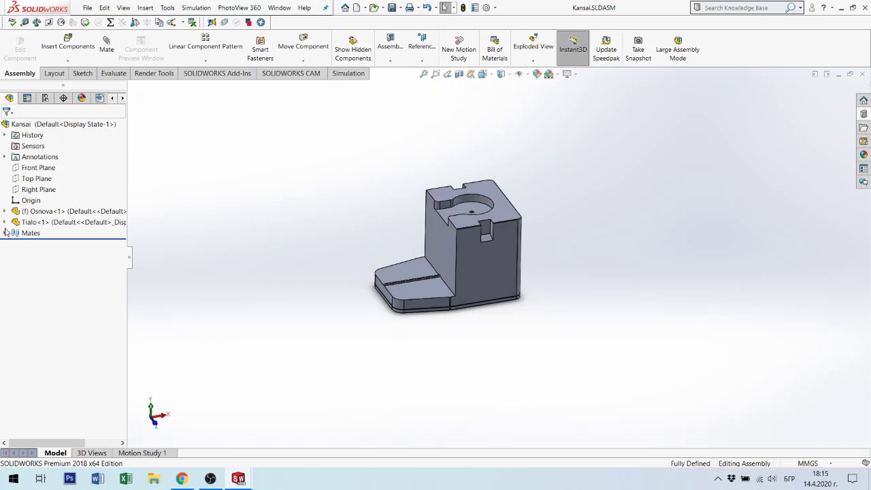
Suppress the three mates and drag the freed Tialo body away from the base.
{"action": "left_click", "coordinate": [6, 234]}
{"action": "left_click", "coordinate": [58, 243]}
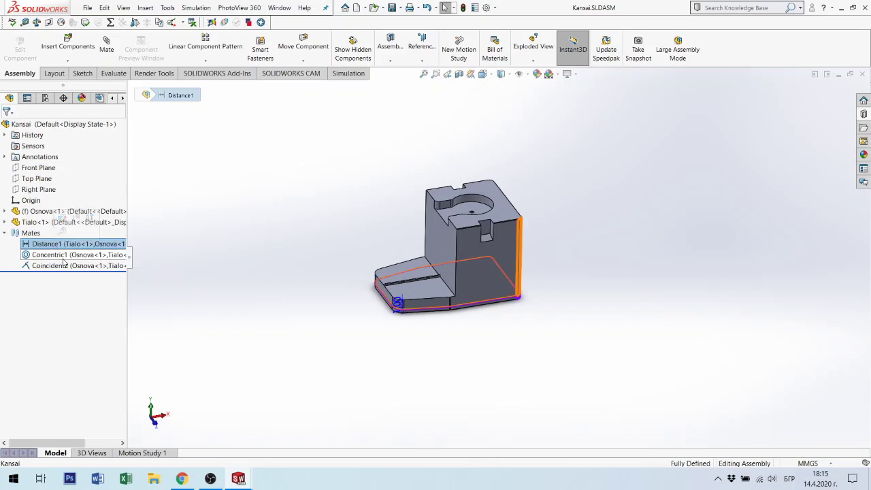
{"action": "left_click", "coordinate": [66, 266], "text": "shift"}
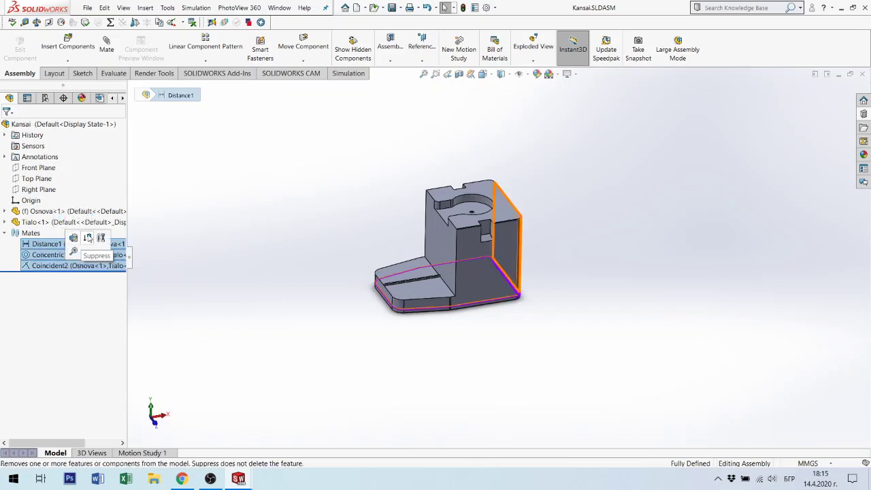
{"action": "left_click", "coordinate": [88, 238]}
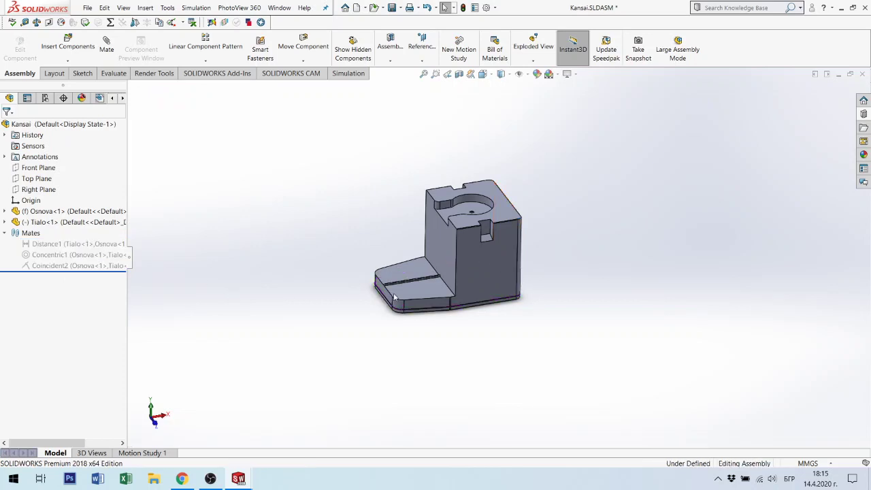
{"action": "mouse_move", "coordinate": [517, 272]}
{"action": "left_mouse_down"}
{"action": "mouse_move", "coordinate": [624, 251]}
{"action": "mouse_move", "coordinate": [625, 154]}
{"action": "left_mouse_up"}
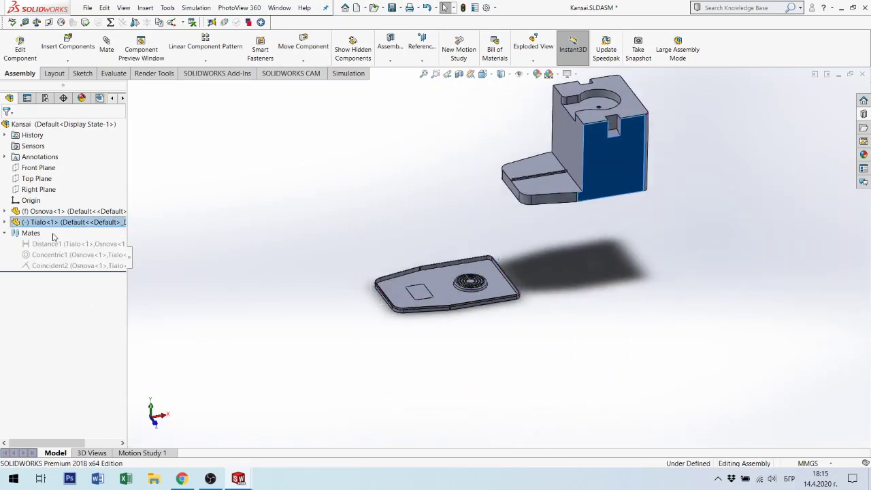
Unsuppress Distance1, Concentric1 and Coincident2 so Tialo snaps back, then select Front Plane.
{"action": "left_click", "coordinate": [51, 244]}
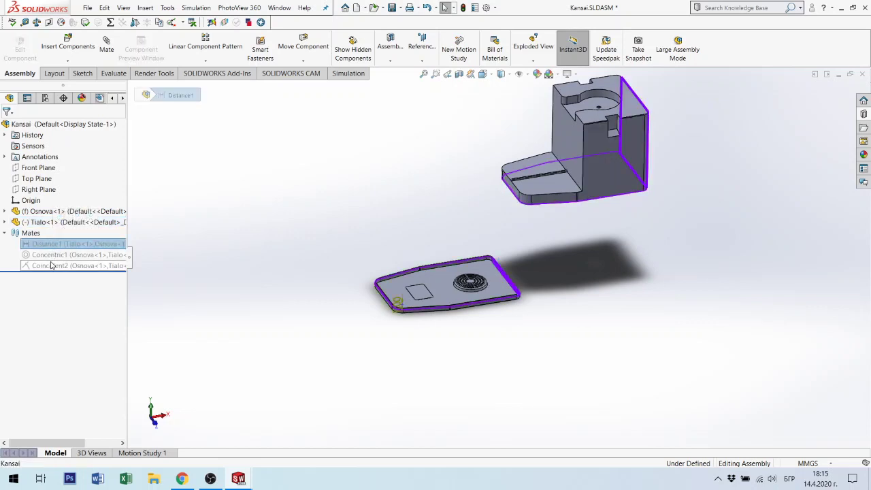
{"action": "left_click", "coordinate": [56, 265], "text": "shift"}
{"action": "left_click", "coordinate": [78, 238]}
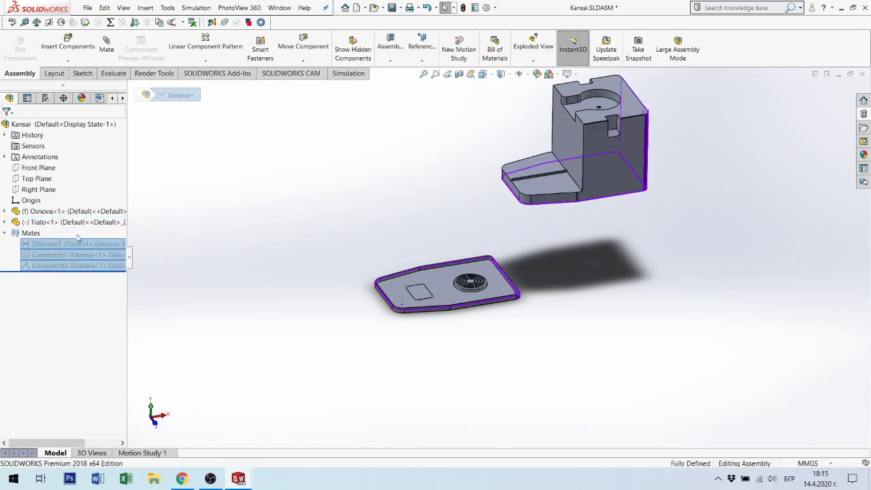
{"action": "mouse_move", "coordinate": [589, 324]}
{"action": "middle_mouse_down"}
{"action": "mouse_move", "coordinate": [608, 224]}
{"action": "mouse_move", "coordinate": [617, 266]}
{"action": "middle_mouse_up"}
{"action": "scroll", "coordinate": [440, 290], "scroll_direction": "down", "scroll_amount": 5}
{"action": "mouse_move", "coordinate": [440, 290]}
{"action": "middle_mouse_down"}
{"action": "mouse_move", "coordinate": [537, 274]}
{"action": "mouse_move", "coordinate": [552, 304]}
{"action": "mouse_move", "coordinate": [655, 278]}
{"action": "middle_mouse_up"}
{"action": "scroll", "coordinate": [655, 278], "scroll_direction": "up", "scroll_amount": 2}
{"action": "scroll", "coordinate": [645, 174], "scroll_direction": "up", "scroll_amount": 3}
{"action": "scroll", "coordinate": [645, 174], "scroll_direction": "down", "scroll_amount": 3}
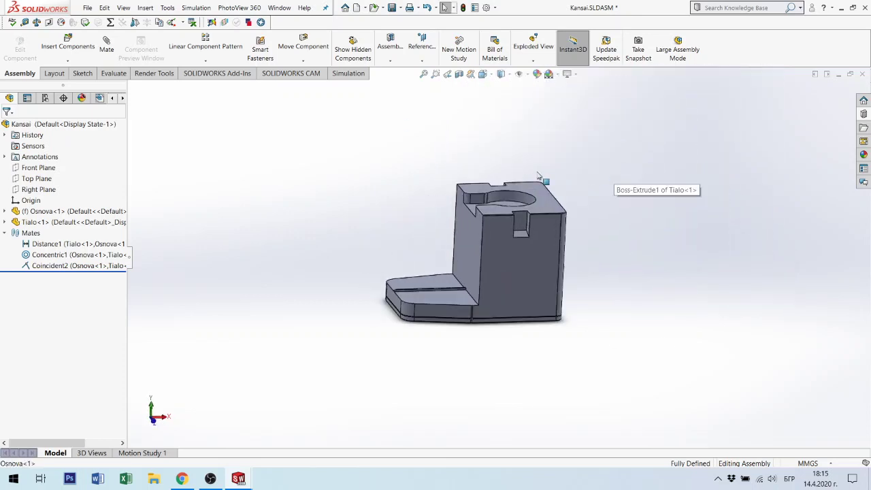
{"action": "left_click", "coordinate": [40, 169]}
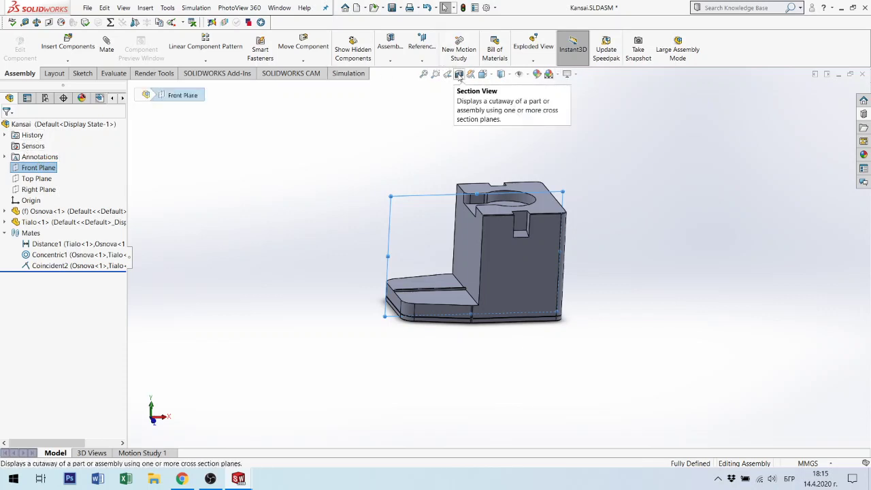
Apply a section view cutting the Kansai assembly along the Front Plane.
{"action": "left_click", "coordinate": [460, 75]}
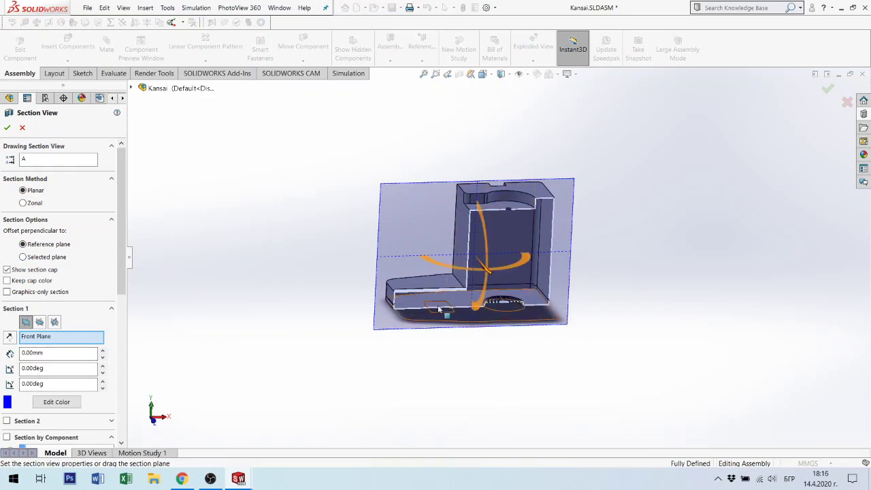
{"action": "left_click", "coordinate": [7, 129]}
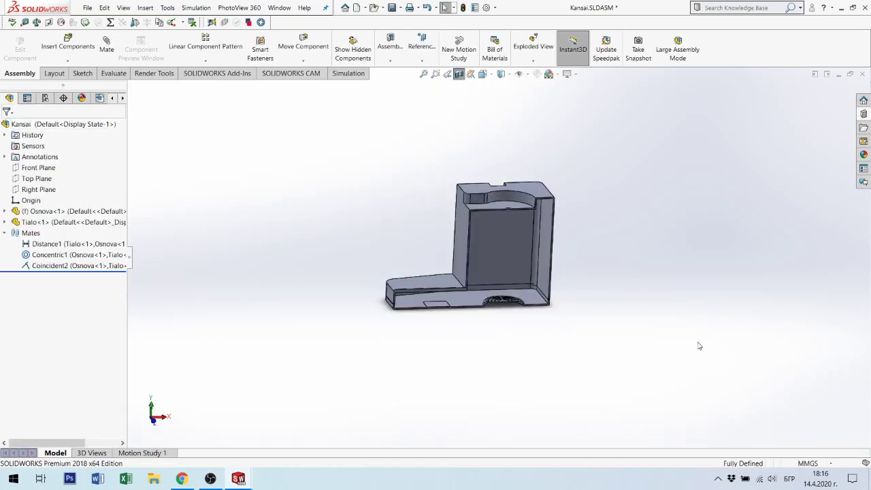
{"action": "scroll", "coordinate": [554, 327], "scroll_direction": "down", "scroll_amount": 2}
{"action": "scroll", "coordinate": [558, 326], "scroll_direction": "down", "scroll_amount": 2}
{"action": "scroll", "coordinate": [547, 273], "scroll_direction": "down", "scroll_amount": 2}
{"action": "scroll", "coordinate": [546, 264], "scroll_direction": "down", "scroll_amount": 2}
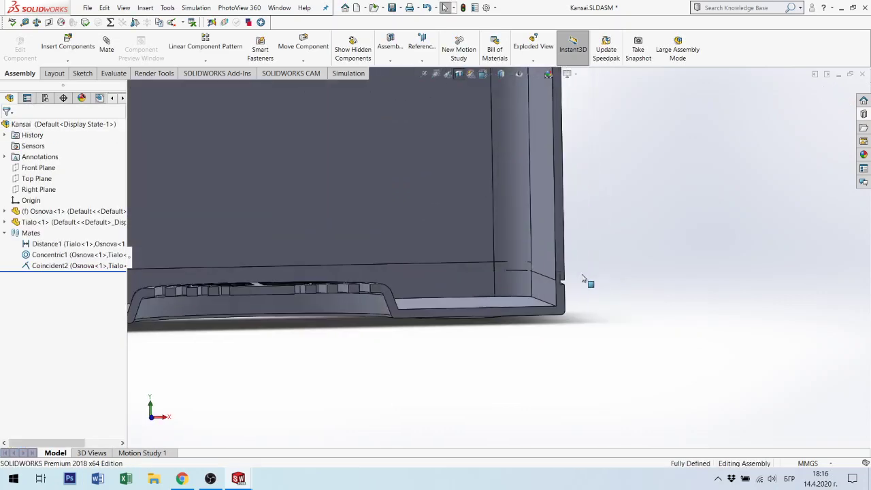
{"action": "scroll", "coordinate": [578, 284], "scroll_direction": "down", "scroll_amount": 2}
{"action": "scroll", "coordinate": [553, 282], "scroll_direction": "down", "scroll_amount": 2}
{"action": "scroll", "coordinate": [526, 268], "scroll_direction": "down", "scroll_amount": 2}
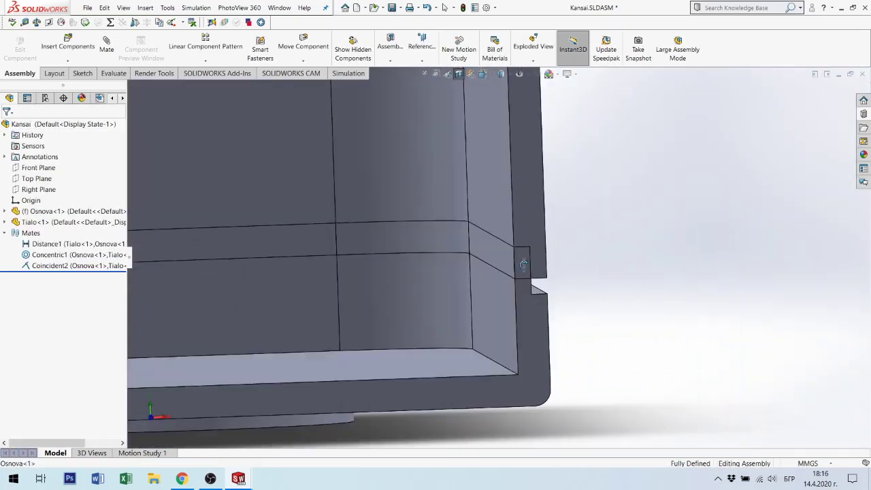
Inspect the corner notch where Tialo meets Osnova, selecting the Cut-Extrude3 face.
{"action": "middle_click_drag", "start_coordinate": [501, 250], "coordinate": [511, 293]}
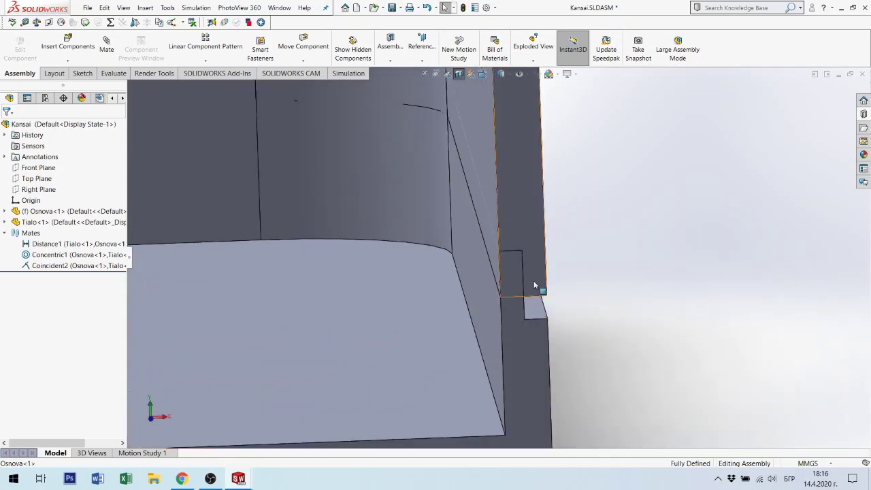
{"action": "middle_click_drag", "start_coordinate": [530, 302], "coordinate": [520, 357]}
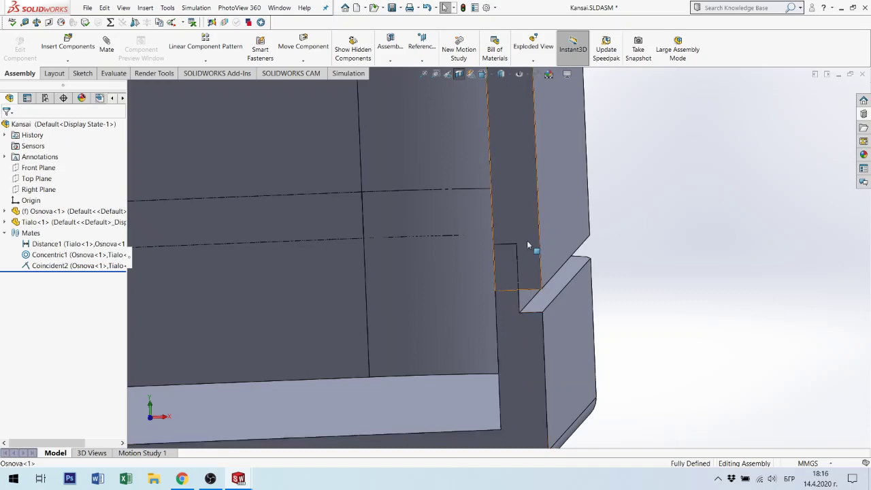
{"action": "left_click", "coordinate": [521, 243]}
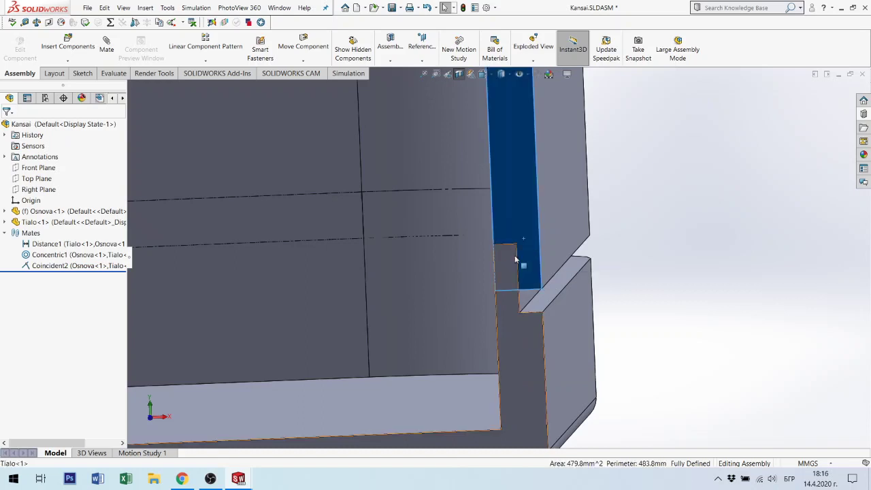
{"action": "middle_click_drag", "start_coordinate": [524, 259], "coordinate": [563, 267]}
{"action": "scroll", "coordinate": [563, 267], "scroll_direction": "up", "scroll_amount": 3}
{"action": "scroll", "coordinate": [561, 271], "scroll_direction": "up", "scroll_amount": 2}
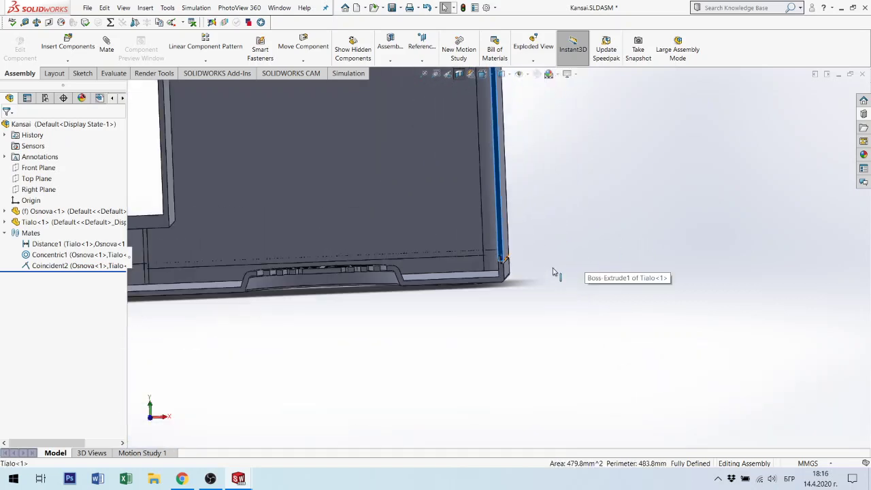
{"action": "scroll", "coordinate": [558, 272], "scroll_direction": "up", "scroll_amount": 2}
{"action": "scroll", "coordinate": [361, 234], "scroll_direction": "up", "scroll_amount": 2}
View the sectioned assembly from isometric and frontal angles to check Tialo's wall inside the Osnova rim.
{"action": "middle_click_drag", "start_coordinate": [360, 235], "coordinate": [473, 238]}
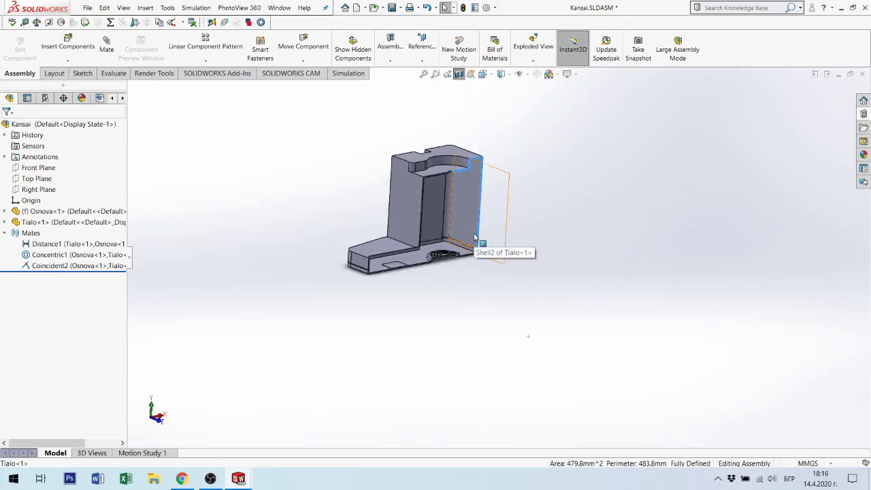
{"action": "middle_click_drag", "start_coordinate": [474, 236], "coordinate": [484, 255]}
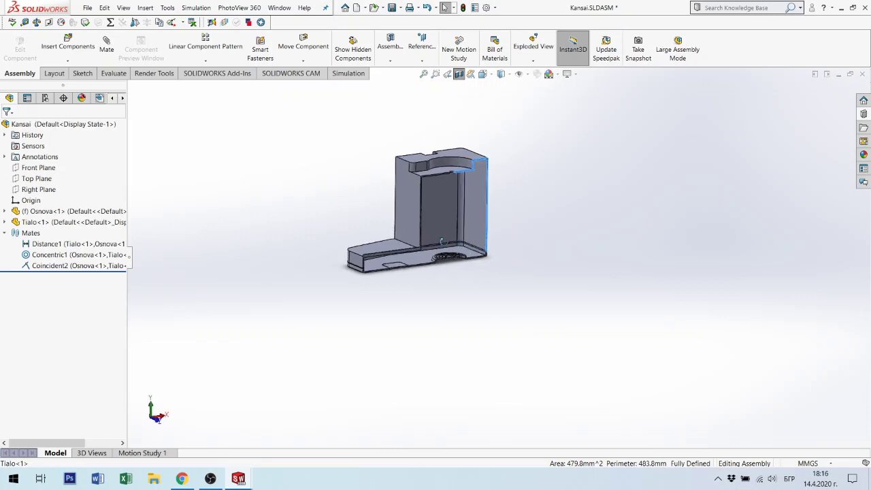
{"action": "scroll", "coordinate": [484, 254], "scroll_direction": "down", "scroll_amount": 3}
{"action": "scroll", "coordinate": [485, 254], "scroll_direction": "down", "scroll_amount": 3}
{"action": "scroll", "coordinate": [493, 257], "scroll_direction": "down", "scroll_amount": 2}
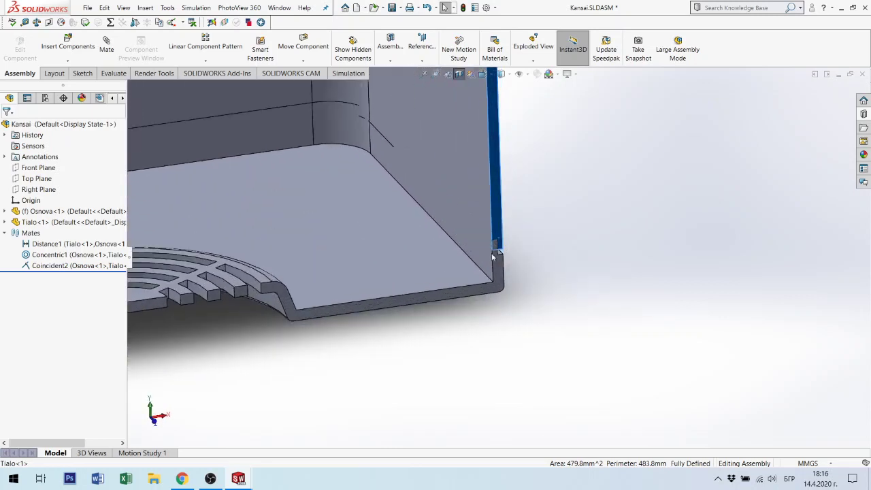
{"action": "scroll", "coordinate": [508, 263], "scroll_direction": "up", "scroll_amount": 2}
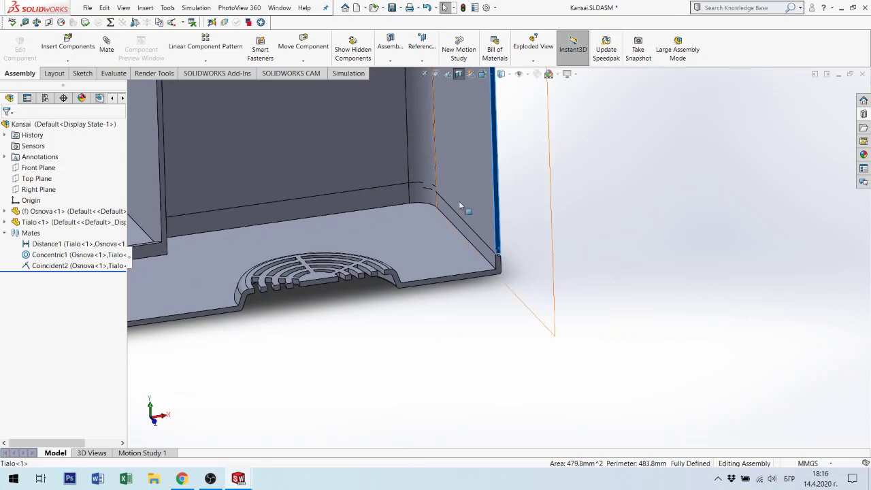
{"action": "scroll", "coordinate": [480, 227], "scroll_direction": "up", "scroll_amount": 5}
{"action": "scroll", "coordinate": [345, 276], "scroll_direction": "down", "scroll_amount": 2}
{"action": "scroll", "coordinate": [486, 295], "scroll_direction": "down", "scroll_amount": 2}
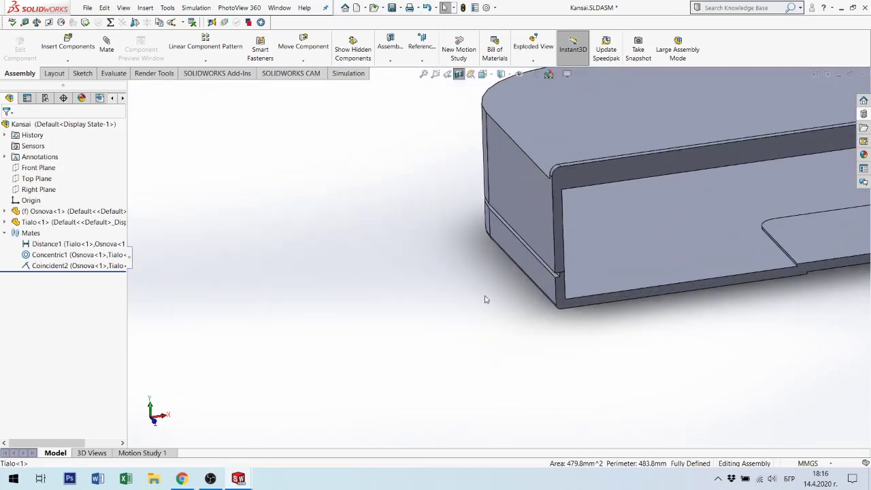
{"action": "scroll", "coordinate": [498, 233], "scroll_direction": "down", "scroll_amount": 2}
{"action": "scroll", "coordinate": [408, 156], "scroll_direction": "down", "scroll_amount": 2}
{"action": "scroll", "coordinate": [408, 156], "scroll_direction": "up", "scroll_amount": 1}
{"action": "scroll", "coordinate": [426, 171], "scroll_direction": "up", "scroll_amount": 2}
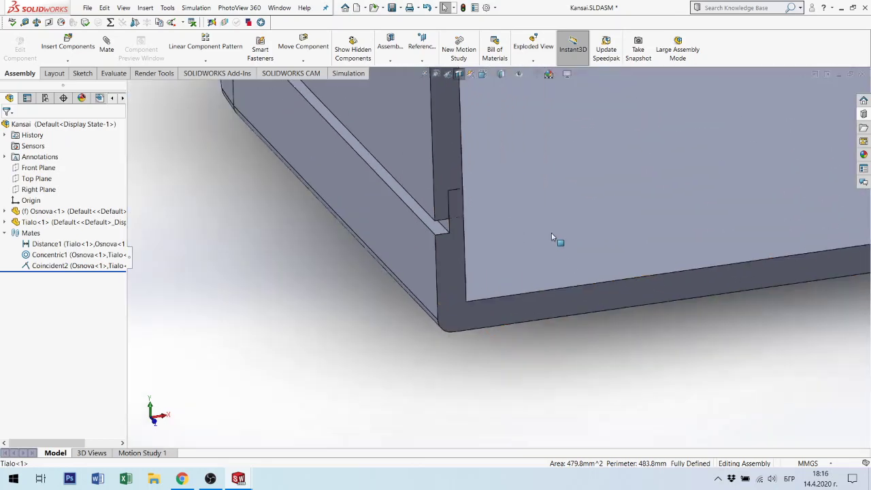
{"action": "scroll", "coordinate": [558, 241], "scroll_direction": "up", "scroll_amount": 3}
{"action": "scroll", "coordinate": [714, 224], "scroll_direction": "up", "scroll_amount": 1}
{"action": "scroll", "coordinate": [723, 206], "scroll_direction": "up", "scroll_amount": 2}
{"action": "scroll", "coordinate": [669, 130], "scroll_direction": "up", "scroll_amount": 2}
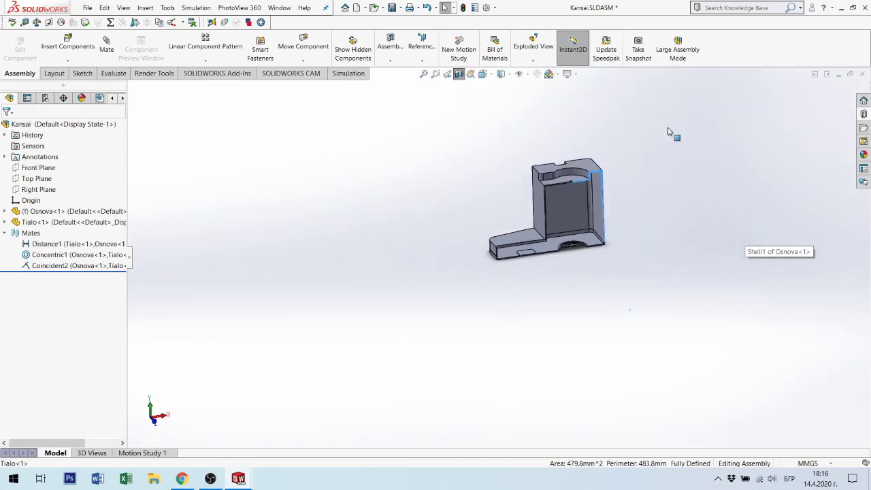
{"action": "scroll", "coordinate": [509, 157], "scroll_direction": "down", "scroll_amount": 1}
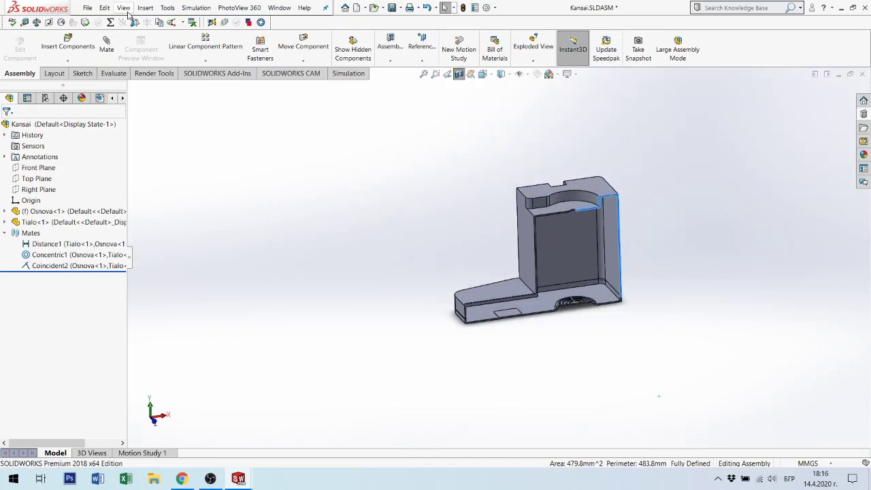
{"action": "left_click", "coordinate": [168, 8]}
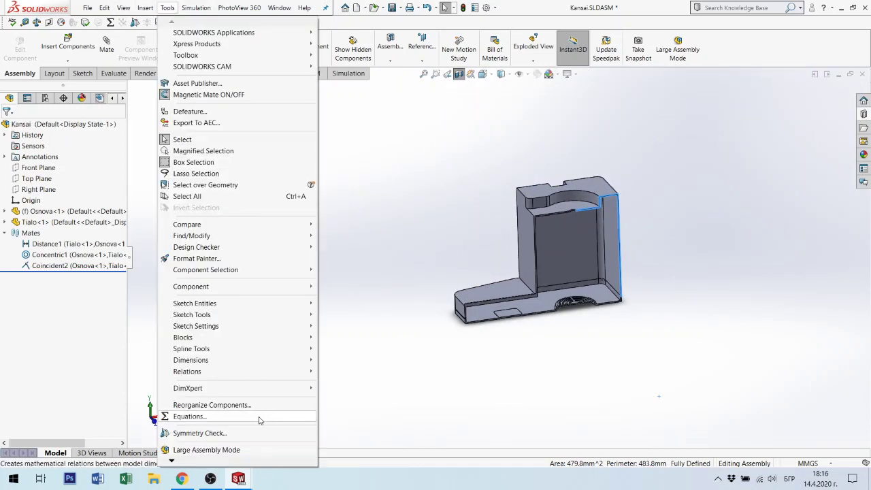
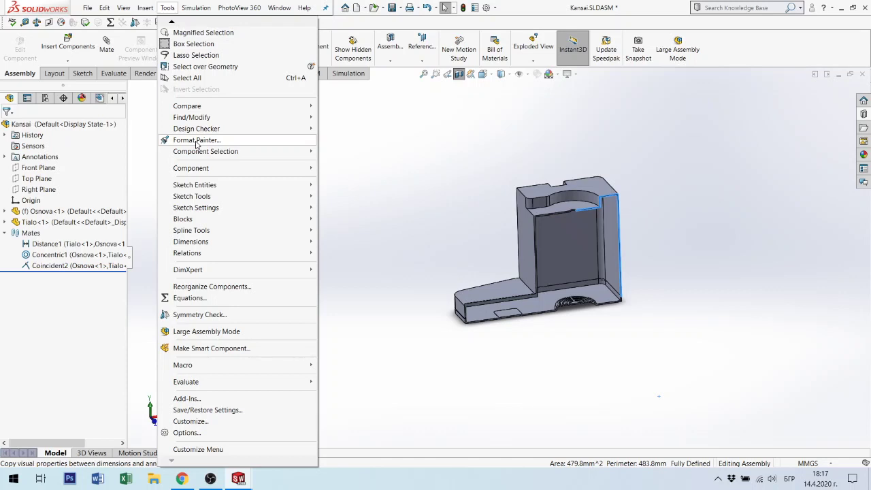
Dismiss the Tools menu and save the Kansai assembly with Ctrl+S.
{"action": "left_click", "coordinate": [518, 7]}
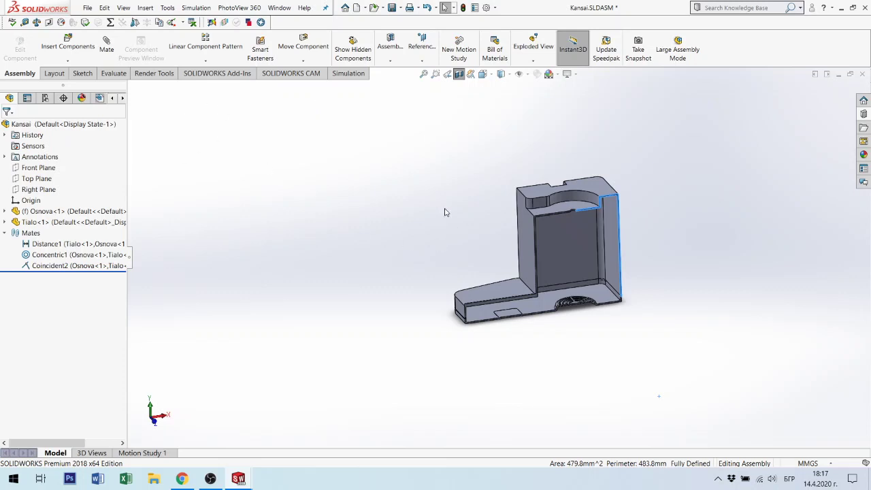
{"action": "middle_click_drag", "start_coordinate": [562, 285], "coordinate": [528, 252]}
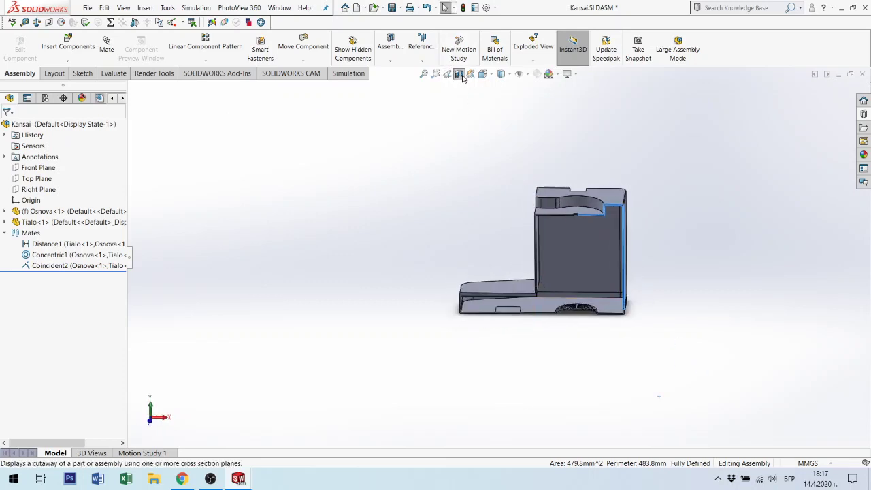
{"action": "middle_click_drag", "start_coordinate": [472, 184], "coordinate": [521, 238]}
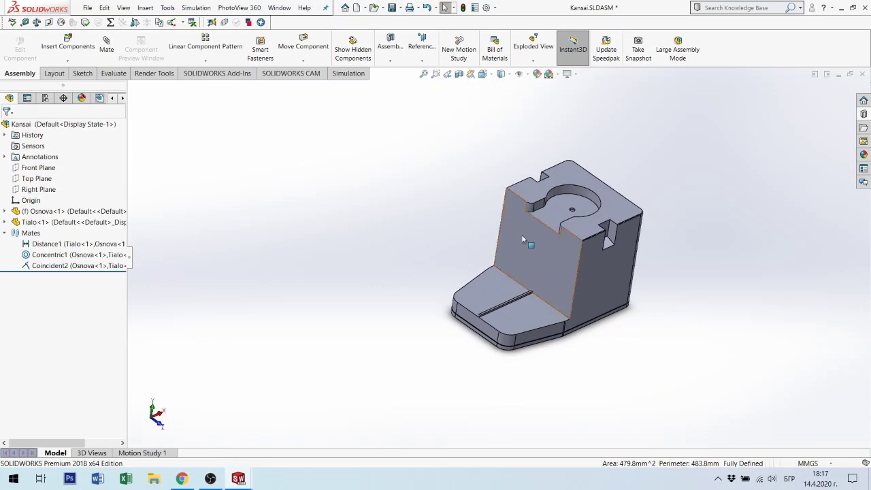
{"action": "key", "text": "ctrl+s"}
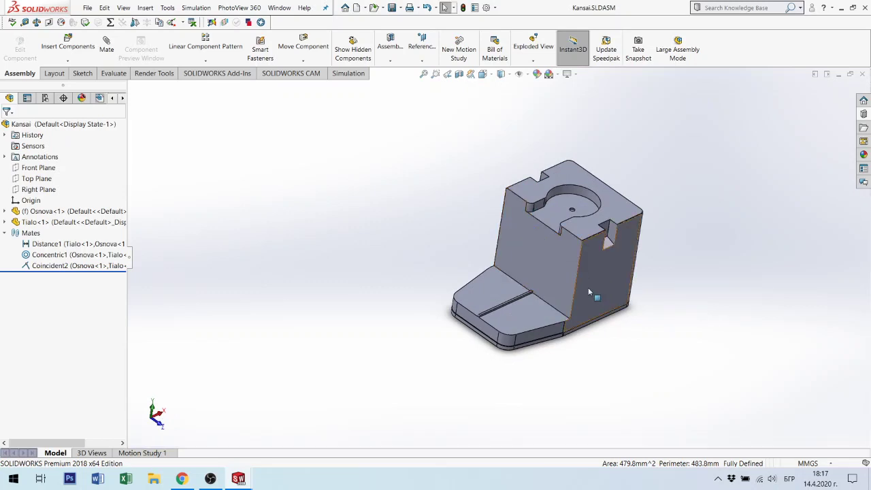
{"action": "middle_click_drag", "start_coordinate": [490, 216], "coordinate": [496, 258]}
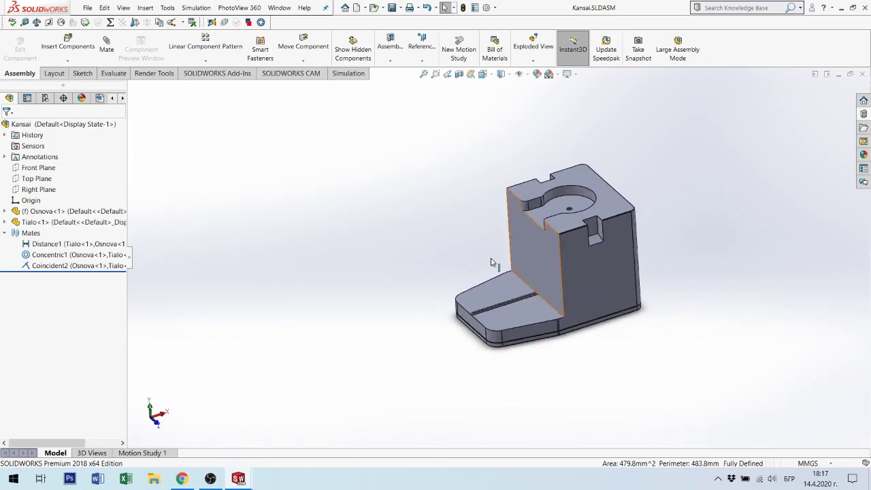
Insert the Kanichka_disana and Kanichka_Liava cup parts and place both loose beside the base.
{"action": "left_click", "coordinate": [49, 49]}
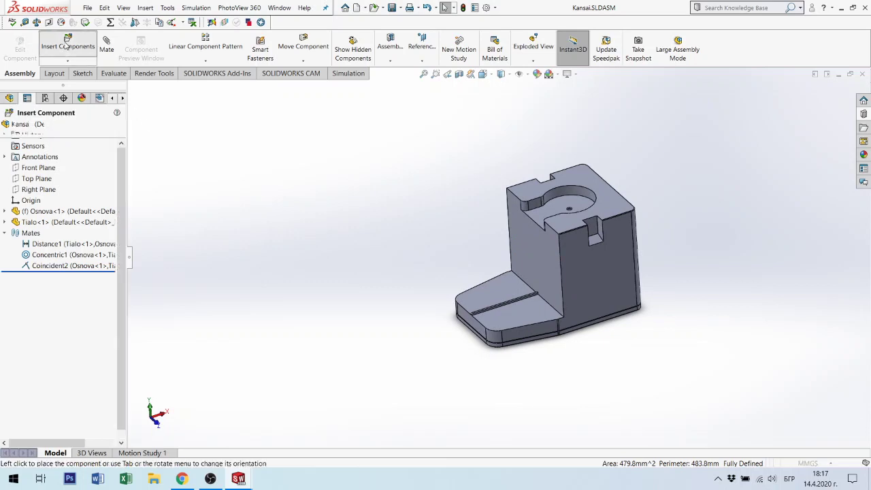
{"action": "left_click", "coordinate": [56, 325]}
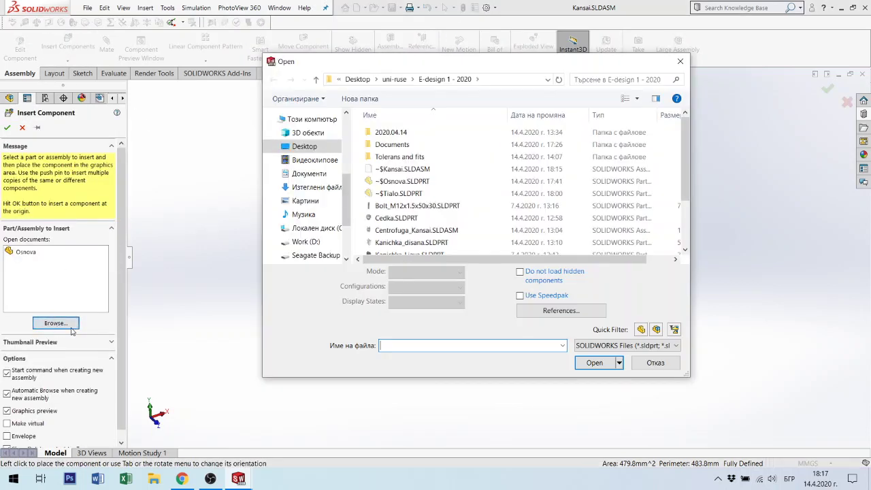
{"action": "scroll", "coordinate": [430, 229], "scroll_direction": "down", "scroll_amount": 1}
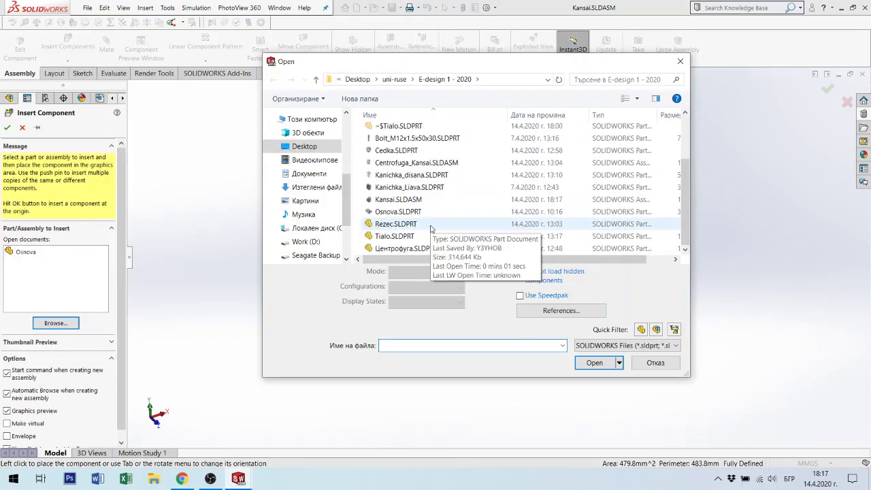
{"action": "left_click", "coordinate": [415, 176]}
{"action": "left_click", "coordinate": [416, 190], "text": "ctrl"}
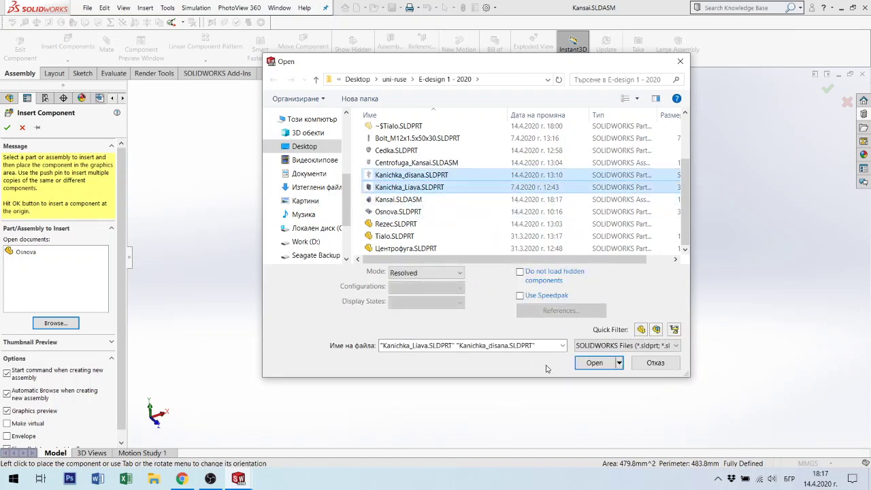
{"action": "left_click", "coordinate": [595, 366]}
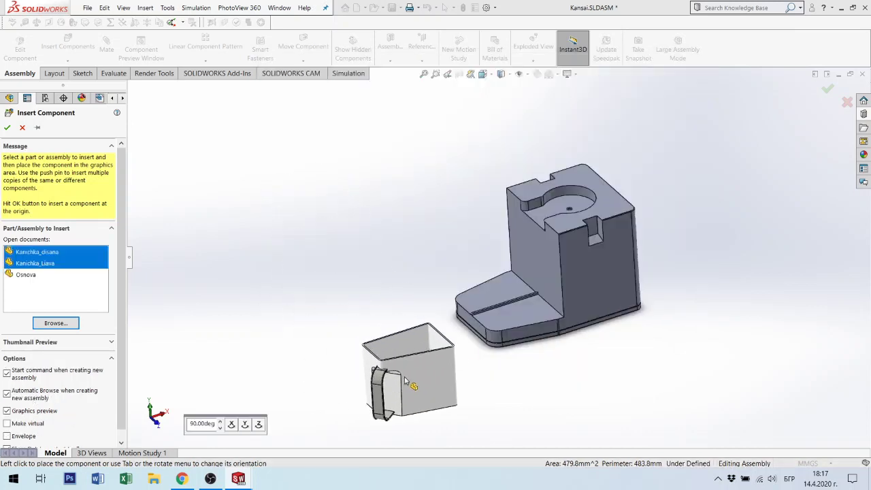
{"action": "left_click", "coordinate": [338, 312]}
{"action": "left_click", "coordinate": [332, 286]}
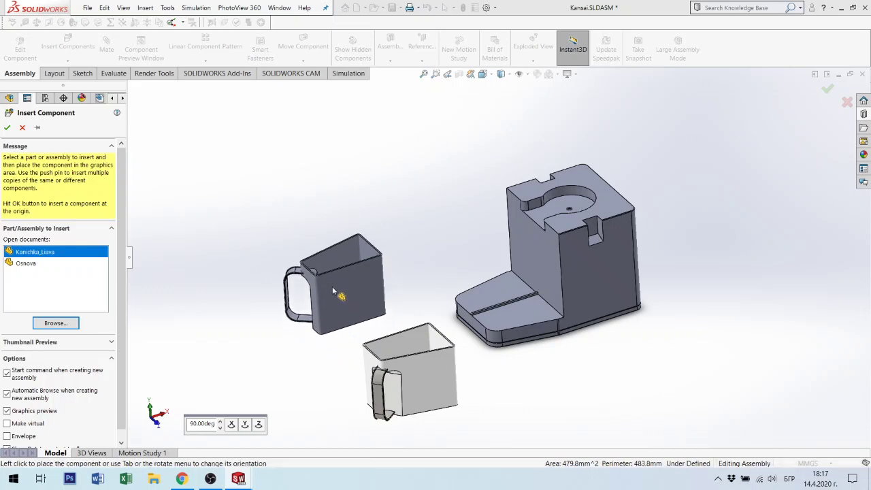
{"action": "key", "text": "Escape"}
{"action": "mouse_move", "coordinate": [454, 304]}
{"action": "middle_mouse_down"}
{"action": "mouse_move", "coordinate": [407, 222]}
{"action": "mouse_move", "coordinate": [458, 385]}
{"action": "middle_mouse_up"}
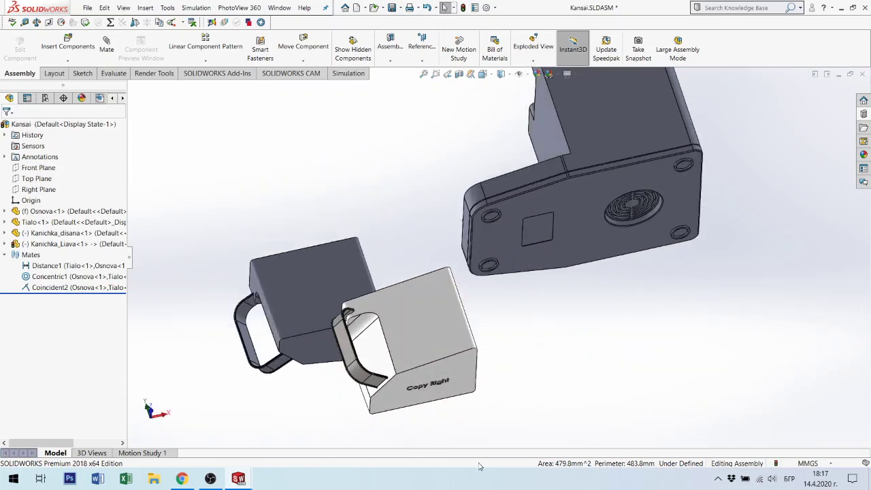
Mate a dark cup face coincident with a white cup face.
{"action": "left_click", "coordinate": [458, 385]}
{"action": "left_click", "coordinate": [310, 353], "text": "ctrl"}
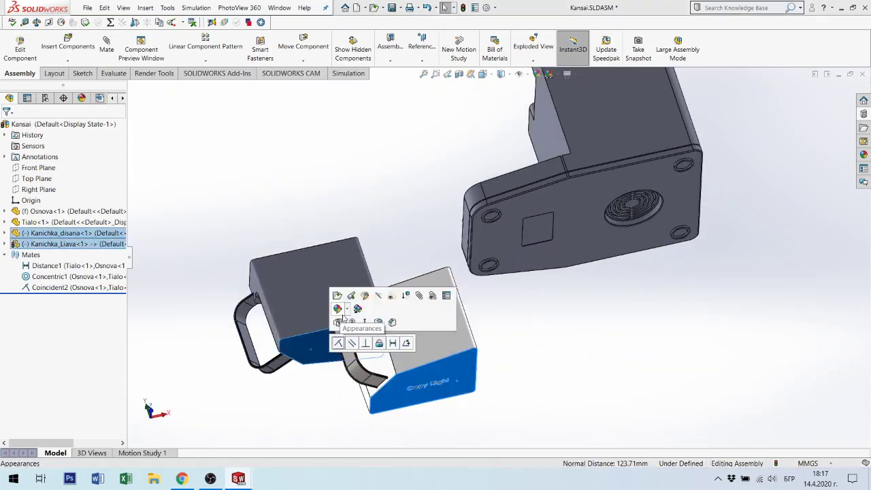
{"action": "left_click", "coordinate": [340, 340]}
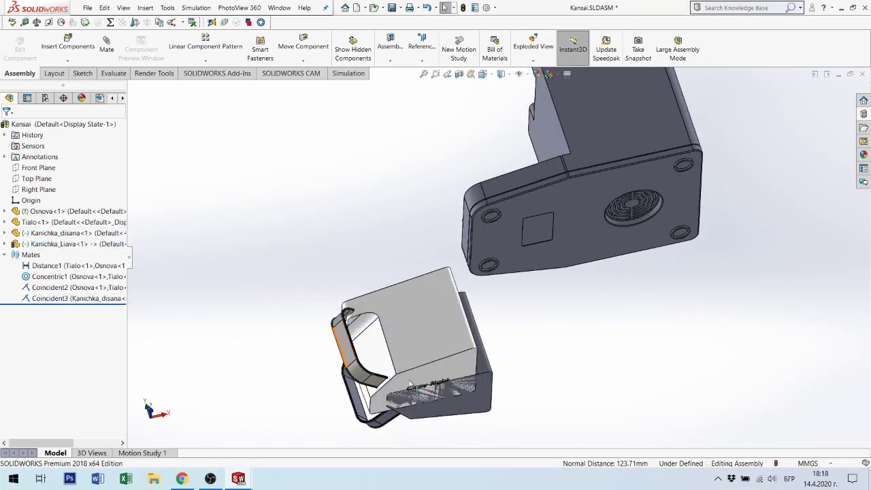
Select a white cup face and a Tialo body face for the next mate.
{"action": "middle_click_drag", "start_coordinate": [424, 368], "coordinate": [444, 299]}
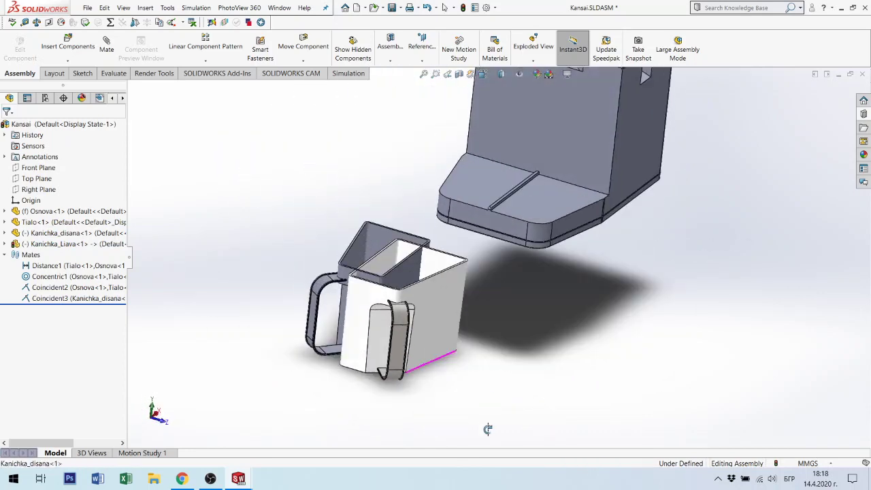
{"action": "left_click", "coordinate": [444, 300]}
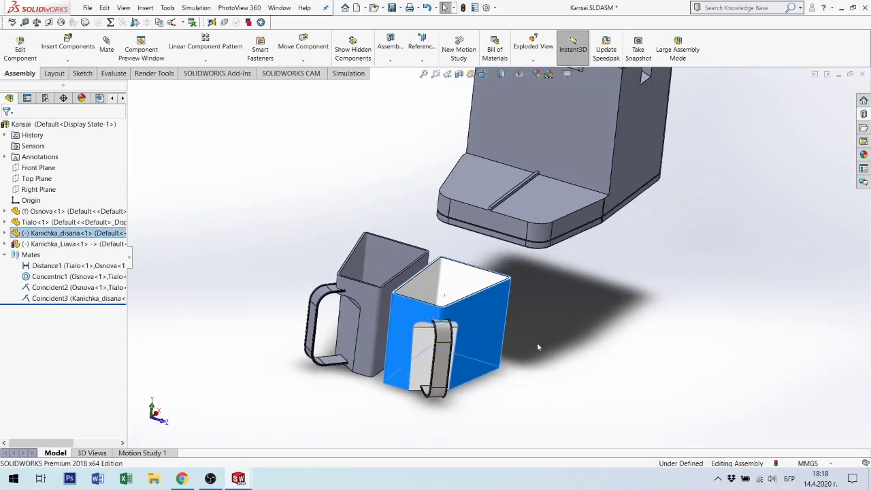
{"action": "mouse_move", "coordinate": [536, 342]}
{"action": "middle_mouse_down"}
{"action": "mouse_move", "coordinate": [479, 298]}
{"action": "mouse_move", "coordinate": [413, 197]}
{"action": "middle_mouse_up"}
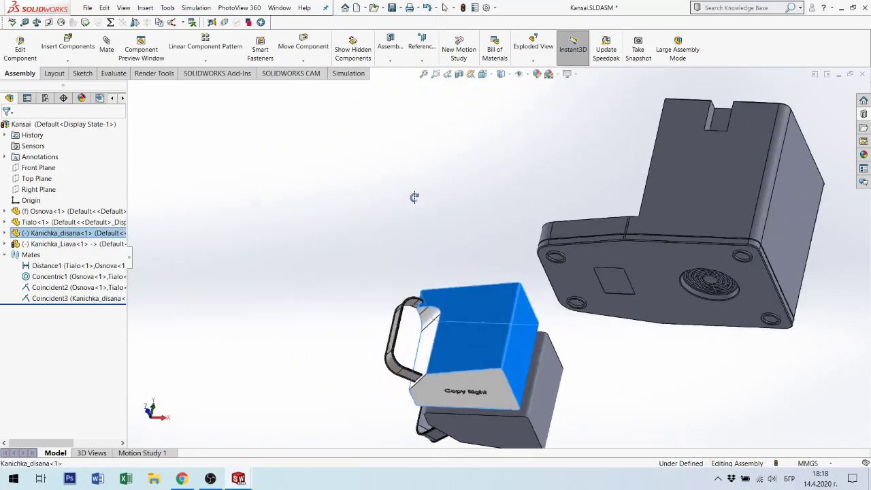
{"action": "left_click", "coordinate": [500, 403]}
{"action": "middle_click_drag", "start_coordinate": [500, 403], "coordinate": [678, 304]}
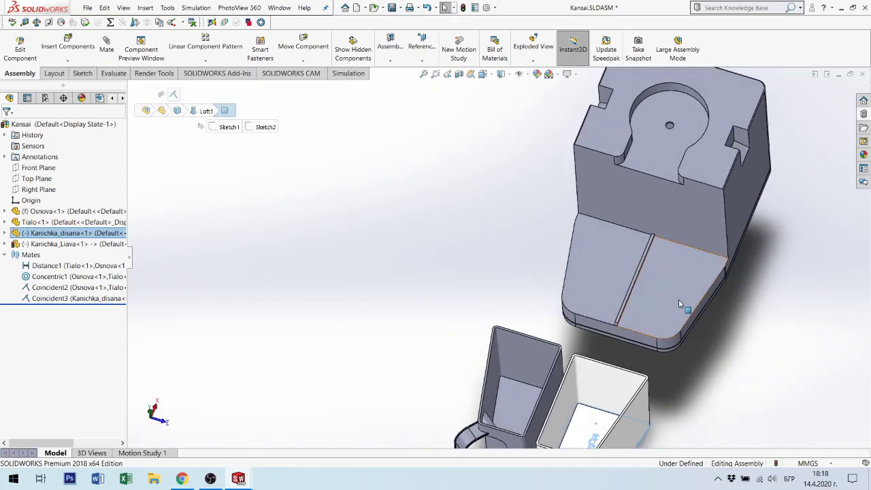
{"action": "left_click", "coordinate": [678, 297]}
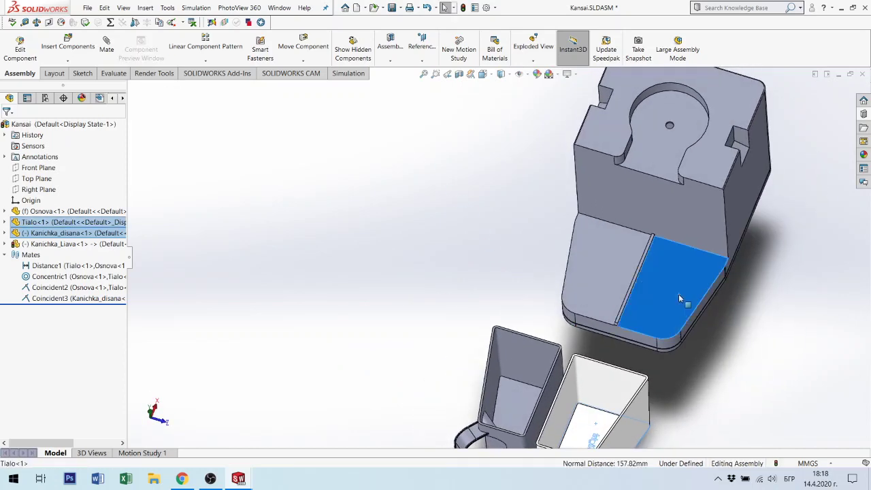
Create the Coincident4 mate between the two picked faces.
{"action": "left_click", "coordinate": [105, 44]}
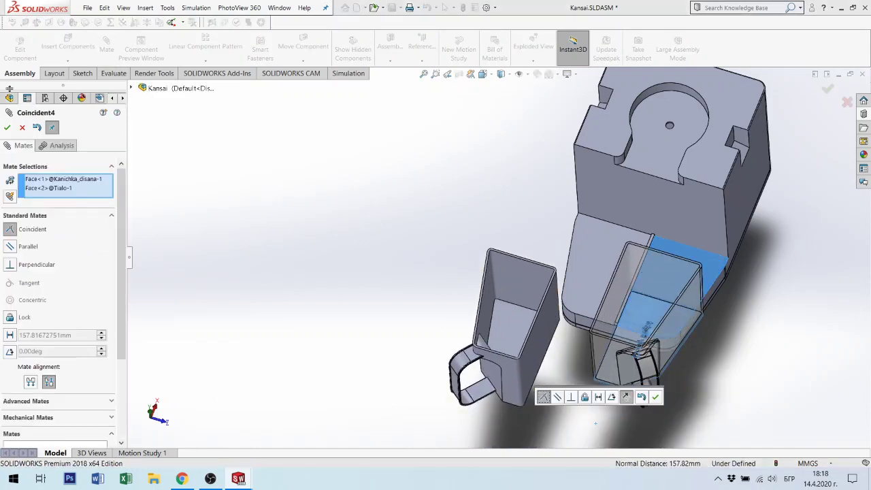
{"action": "left_click", "coordinate": [7, 128]}
{"action": "mouse_move", "coordinate": [571, 285]}
{"action": "middle_mouse_down"}
{"action": "mouse_move", "coordinate": [582, 215]}
{"action": "mouse_move", "coordinate": [621, 371]}
{"action": "mouse_move", "coordinate": [509, 288]}
{"action": "middle_mouse_up"}
{"action": "scroll", "coordinate": [621, 371], "scroll_direction": "down", "scroll_amount": 3}
{"action": "scroll", "coordinate": [621, 371], "scroll_direction": "up", "scroll_amount": 3}
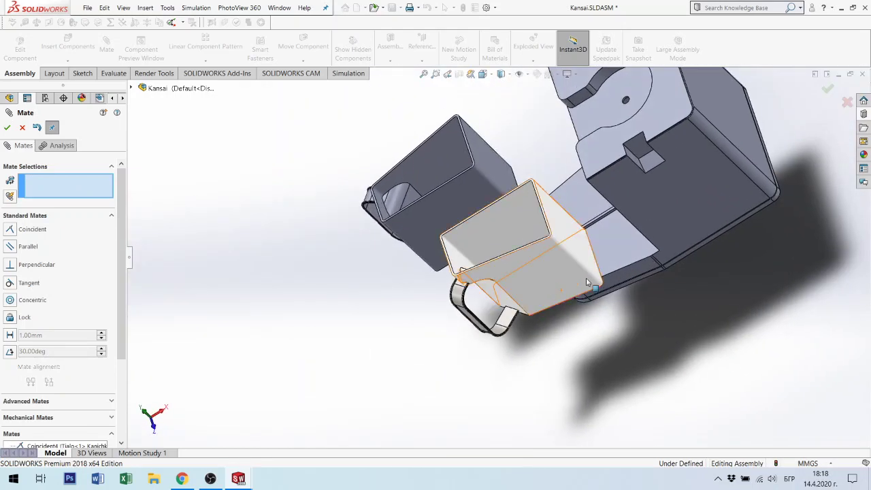
Mate a white cup edge coincident to a face of the Tialo housing.
{"action": "left_click_drag", "start_coordinate": [554, 294], "coordinate": [539, 371]}
{"action": "middle_click_drag", "start_coordinate": [538, 371], "coordinate": [661, 225]}
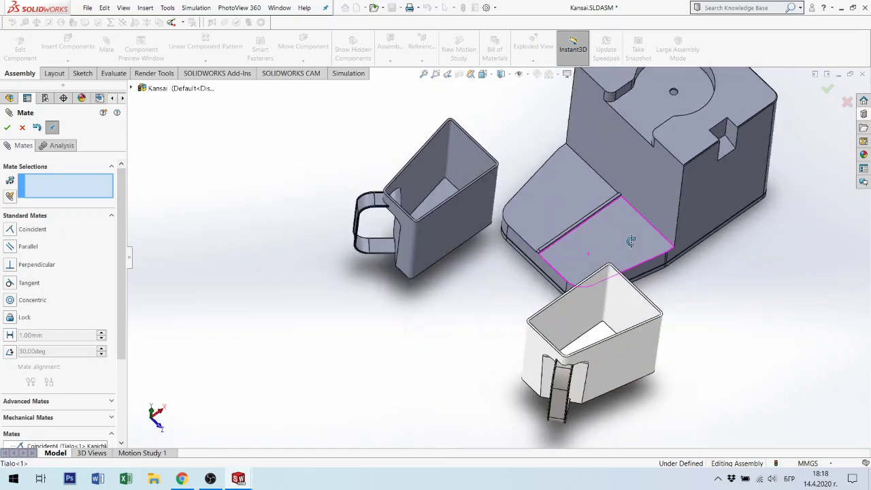
{"action": "left_click", "coordinate": [661, 224]}
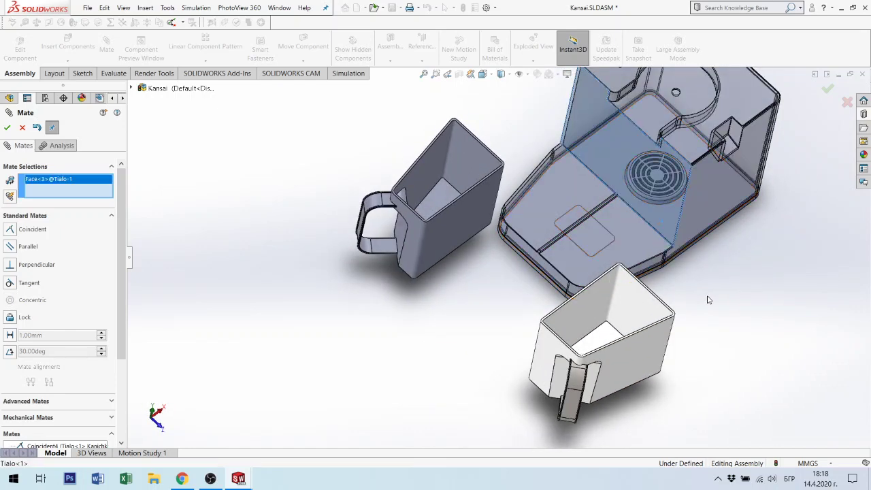
{"action": "mouse_move", "coordinate": [708, 300]}
{"action": "middle_mouse_down"}
{"action": "mouse_move", "coordinate": [665, 291]}
{"action": "mouse_move", "coordinate": [626, 326]}
{"action": "middle_mouse_up"}
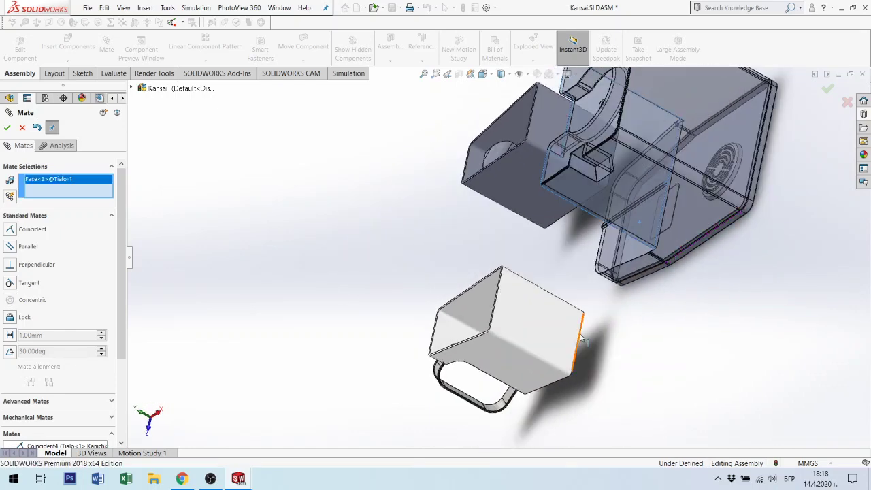
{"action": "left_click", "coordinate": [580, 336]}
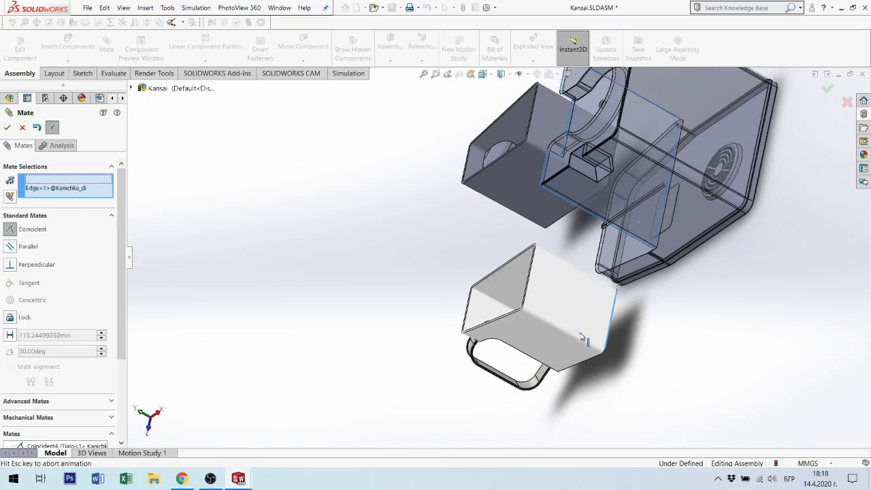
{"action": "left_click", "coordinate": [680, 350]}
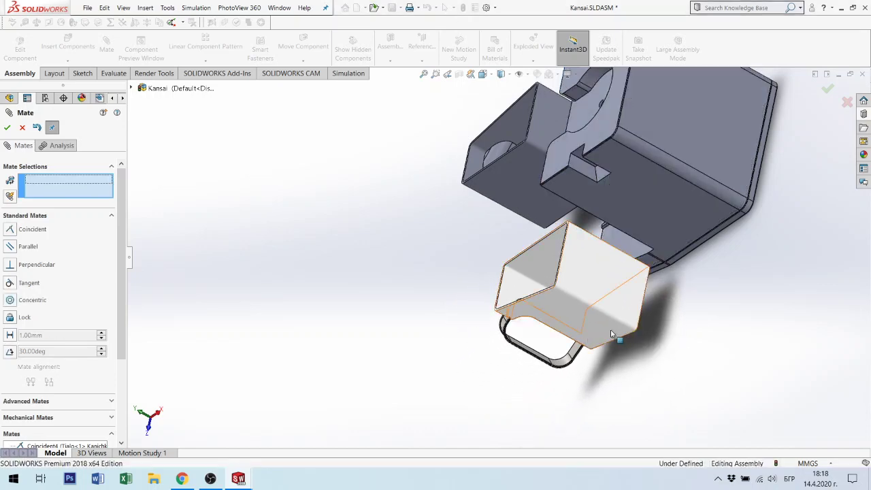
Pin a Kanichka_disana edge to a Tialo body face with the Coincident6 mate.
{"action": "mouse_move", "coordinate": [610, 330]}
{"action": "middle_mouse_down"}
{"action": "mouse_move", "coordinate": [684, 278]}
{"action": "mouse_move", "coordinate": [749, 292]}
{"action": "mouse_move", "coordinate": [707, 322]}
{"action": "middle_mouse_up"}
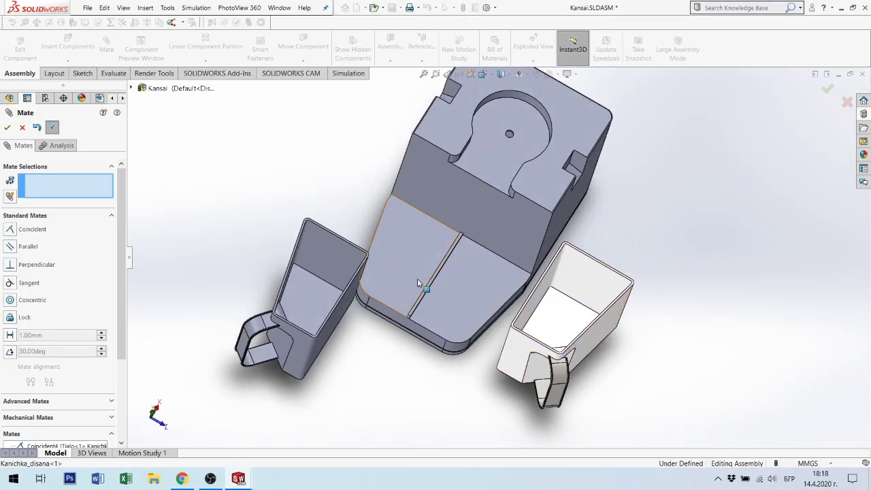
{"action": "scroll", "coordinate": [466, 302], "scroll_direction": "down", "scroll_amount": 5}
{"action": "scroll", "coordinate": [467, 302], "scroll_direction": "down", "scroll_amount": 5}
{"action": "scroll", "coordinate": [453, 272], "scroll_direction": "down", "scroll_amount": 3}
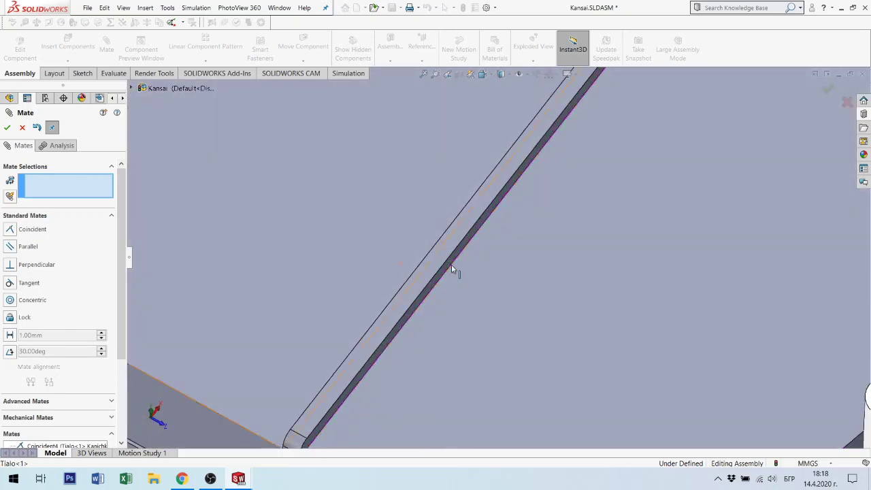
{"action": "left_click", "coordinate": [454, 270]}
{"action": "scroll", "coordinate": [474, 293], "scroll_direction": "up", "scroll_amount": 3}
{"action": "scroll", "coordinate": [641, 367], "scroll_direction": "up", "scroll_amount": 3}
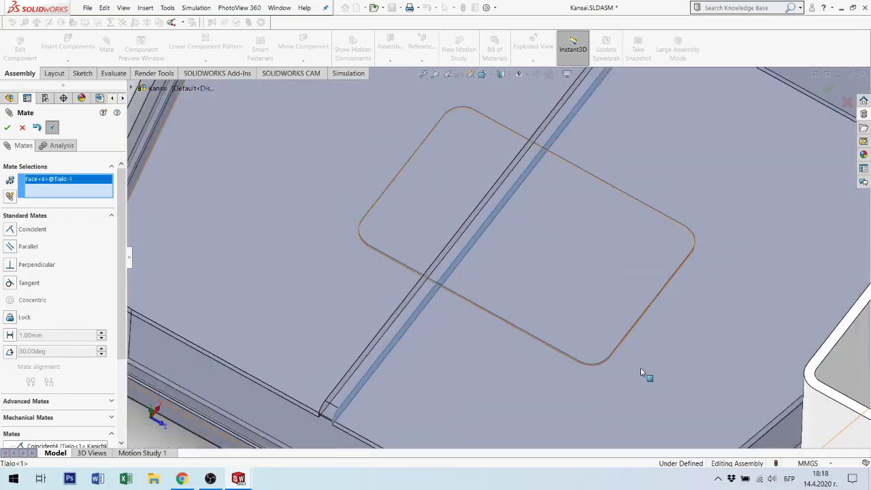
{"action": "scroll", "coordinate": [645, 364], "scroll_direction": "up", "scroll_amount": 3}
{"action": "middle_click_drag", "start_coordinate": [645, 364], "coordinate": [699, 365]}
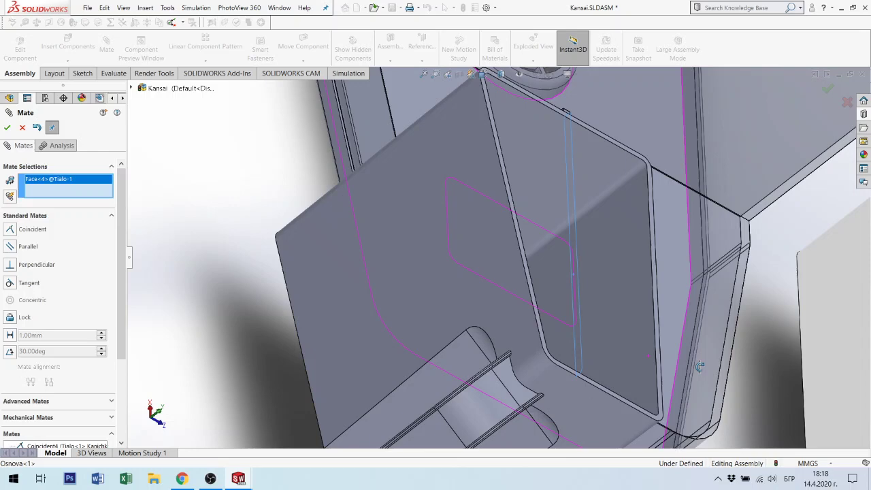
{"action": "left_click", "coordinate": [803, 371]}
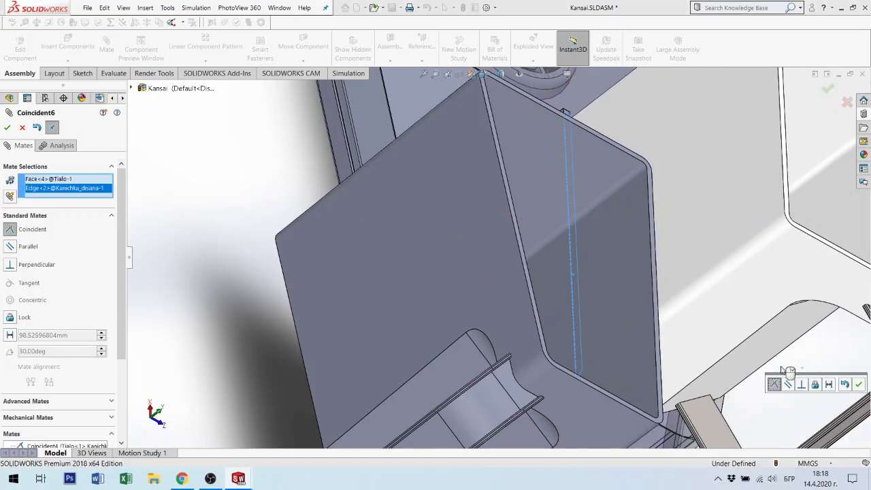
{"action": "middle_click_drag", "start_coordinate": [708, 234], "coordinate": [597, 218]}
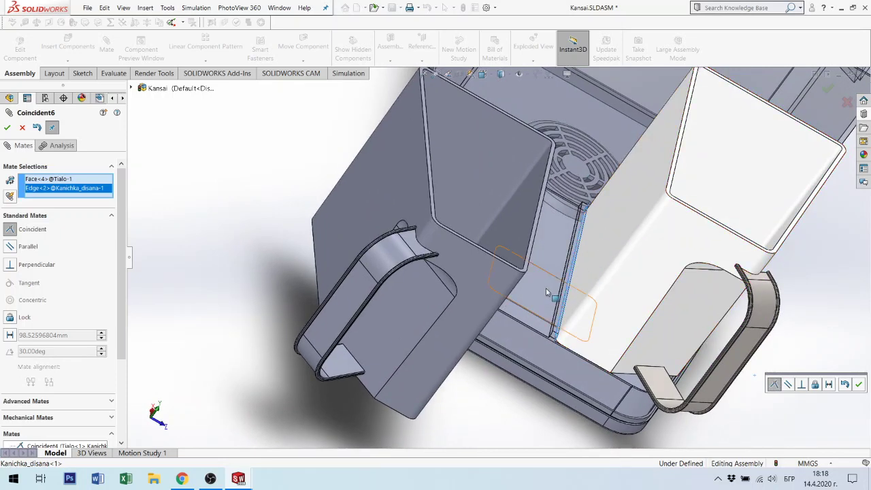
{"action": "left_click", "coordinate": [7, 128]}
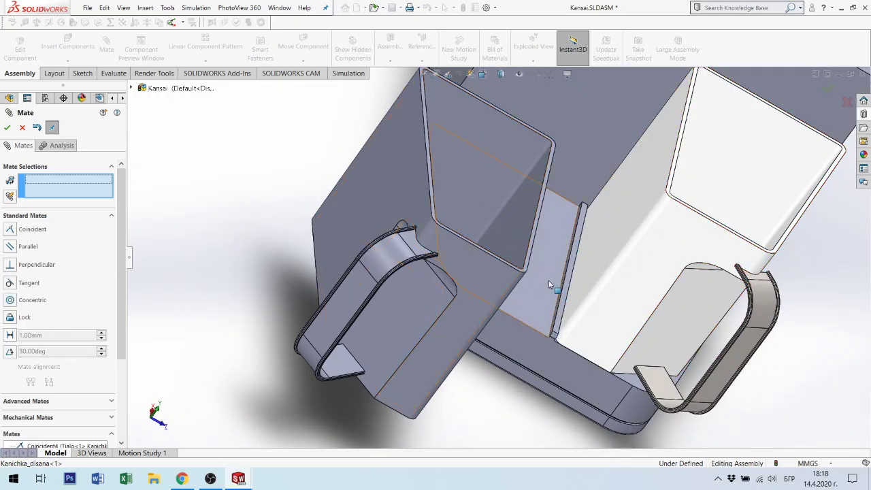
Mate a Kanichka_Liava edge coincident to a Tialo face as Coincident7.
{"action": "middle_click_drag", "start_coordinate": [560, 294], "coordinate": [451, 277]}
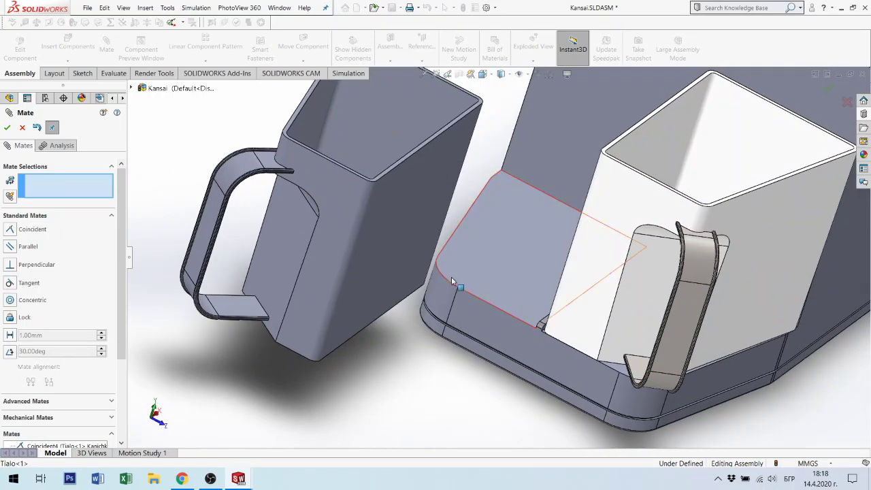
{"action": "left_click", "coordinate": [394, 310]}
{"action": "middle_click_drag", "start_coordinate": [395, 310], "coordinate": [534, 356]}
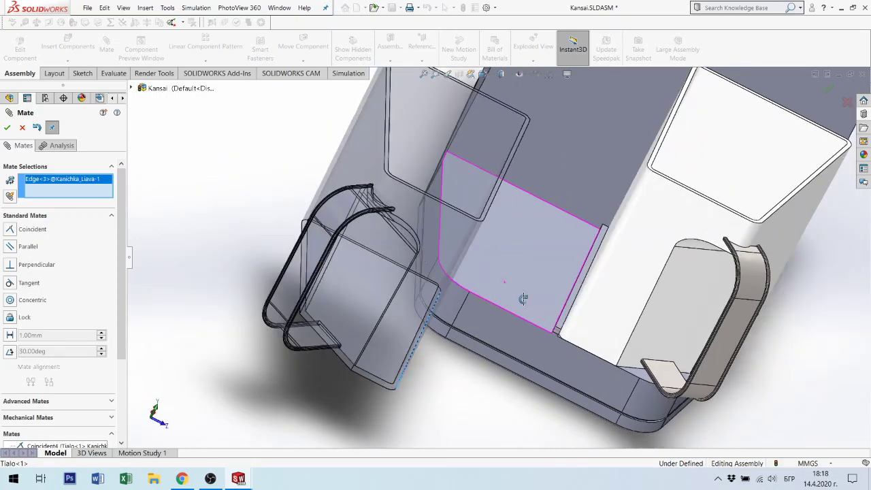
{"action": "scroll", "coordinate": [534, 355], "scroll_direction": "down", "scroll_amount": 3}
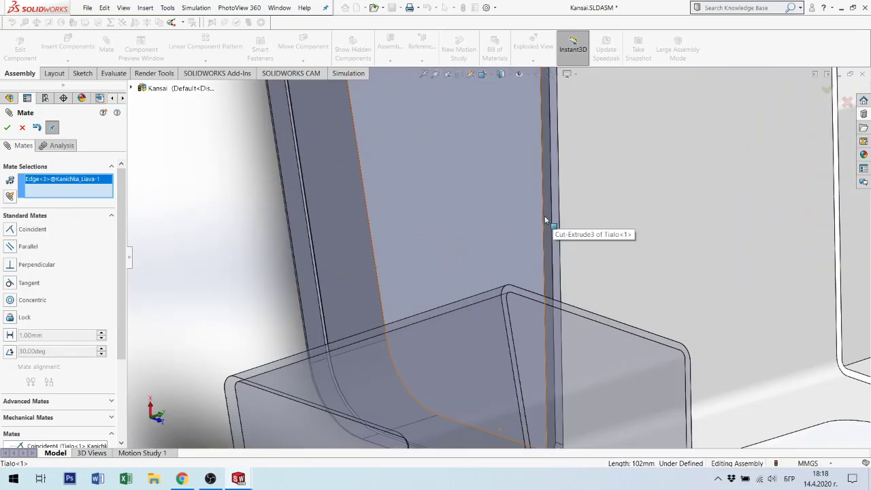
{"action": "left_click", "coordinate": [547, 216]}
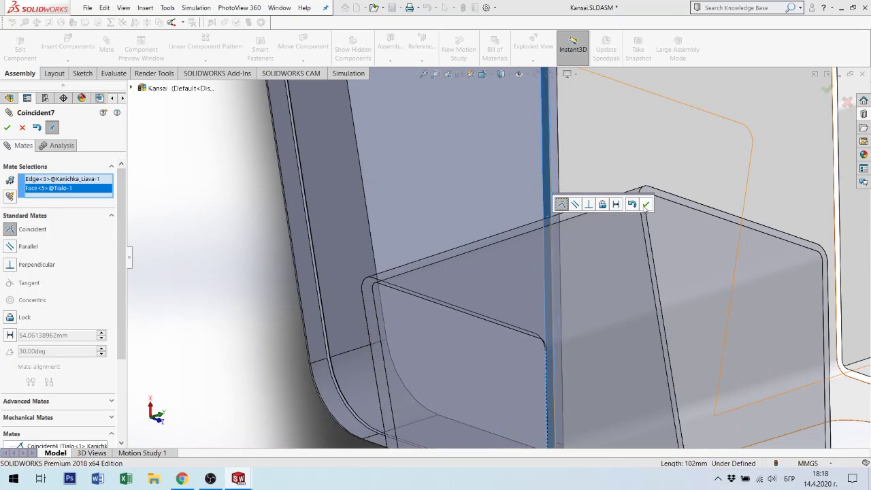
{"action": "left_click", "coordinate": [646, 206]}
Add Coincident8 between another Tialo face and a Kanichka_Liava edge, then finish mating.
{"action": "mouse_move", "coordinate": [594, 245]}
{"action": "middle_mouse_down"}
{"action": "mouse_move", "coordinate": [480, 210]}
{"action": "mouse_move", "coordinate": [500, 193]}
{"action": "mouse_move", "coordinate": [504, 118]}
{"action": "middle_mouse_up"}
{"action": "left_click", "coordinate": [536, 198]}
{"action": "middle_click_drag", "start_coordinate": [536, 197], "coordinate": [569, 371]}
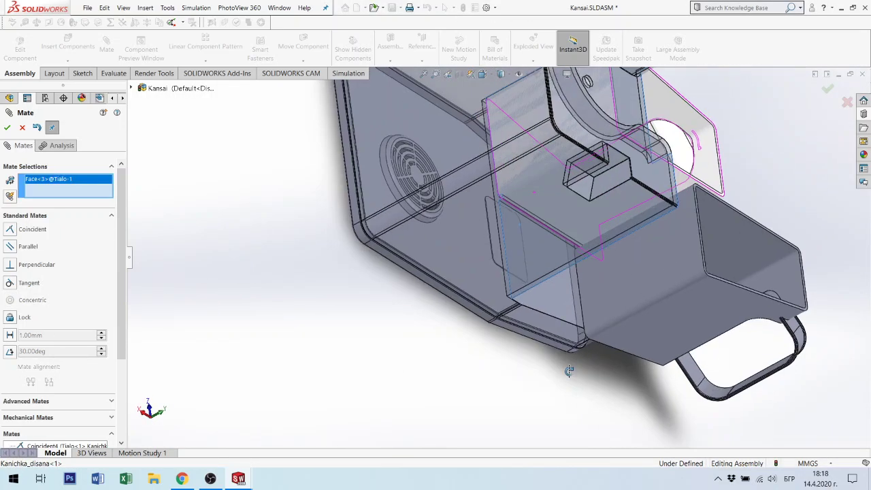
{"action": "left_click", "coordinate": [581, 311]}
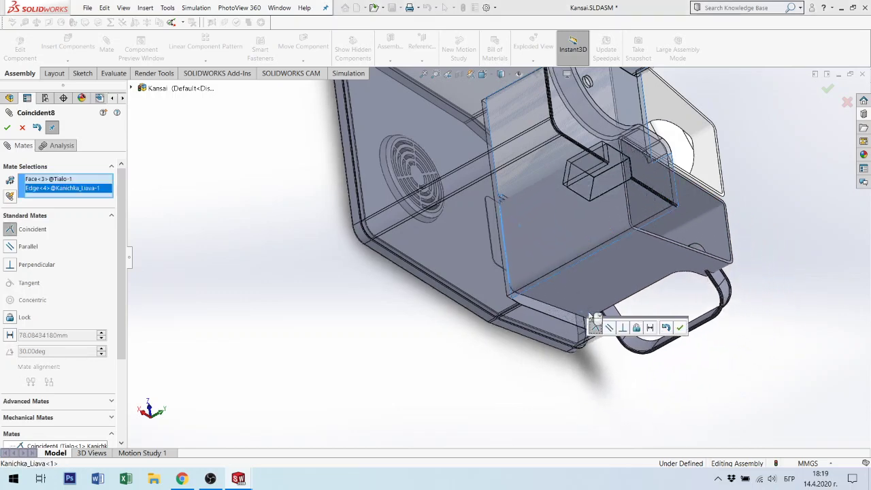
{"action": "scroll", "coordinate": [676, 359], "scroll_direction": "up", "scroll_amount": 3}
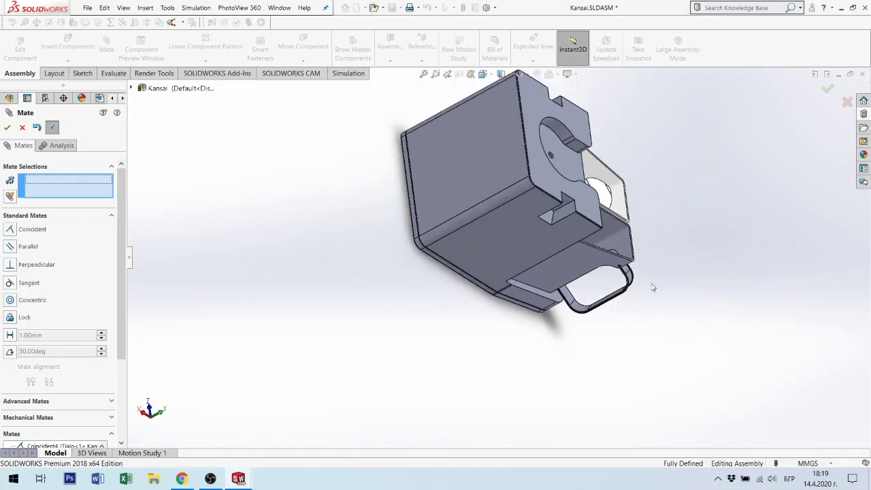
{"action": "mouse_move", "coordinate": [652, 286]}
{"action": "middle_mouse_down"}
{"action": "mouse_move", "coordinate": [497, 234]}
{"action": "mouse_move", "coordinate": [617, 317]}
{"action": "middle_mouse_up"}
{"action": "scroll", "coordinate": [497, 234], "scroll_direction": "down", "scroll_amount": 3}
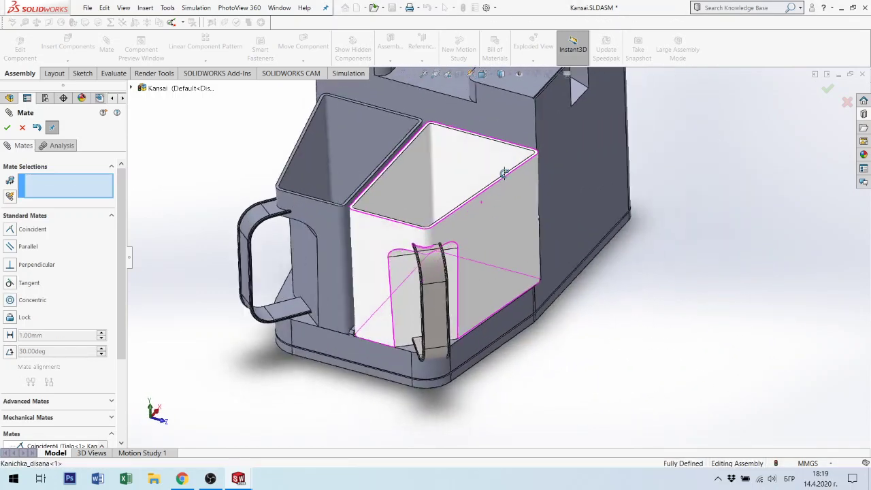
{"action": "scroll", "coordinate": [617, 316], "scroll_direction": "down", "scroll_amount": 3}
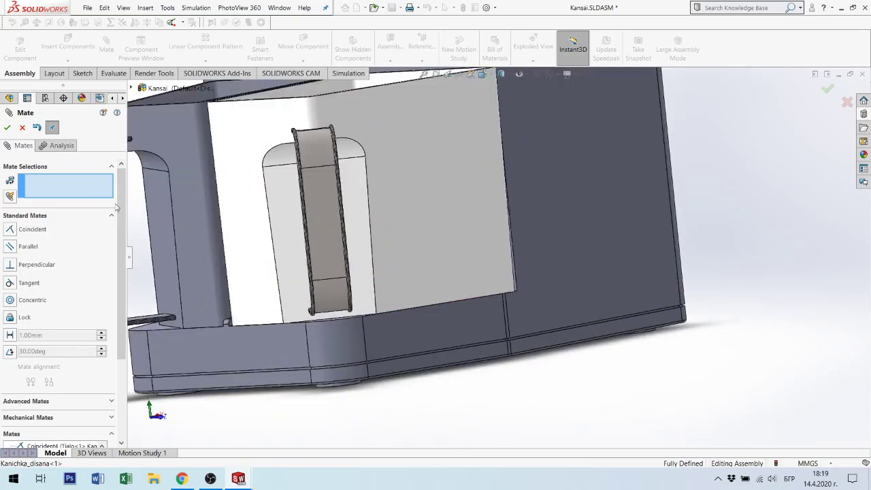
{"action": "left_click", "coordinate": [8, 128]}
Orbit and zoom to inspect both cups seated in the housing from below and the side.
{"action": "mouse_move", "coordinate": [385, 289]}
{"action": "middle_mouse_down"}
{"action": "mouse_move", "coordinate": [399, 255]}
{"action": "mouse_move", "coordinate": [472, 245]}
{"action": "middle_mouse_up"}
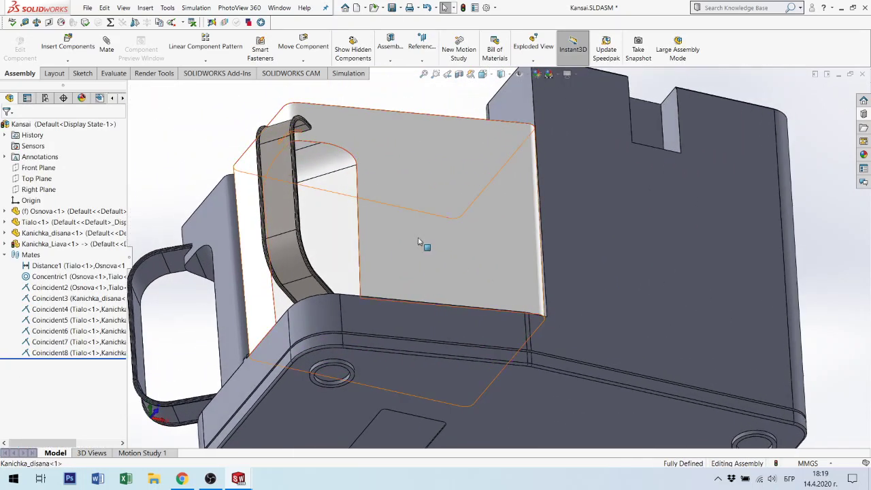
{"action": "scroll", "coordinate": [465, 284], "scroll_direction": "down", "scroll_amount": 3}
{"action": "mouse_move", "coordinate": [465, 282]}
{"action": "middle_mouse_down"}
{"action": "mouse_move", "coordinate": [513, 257]}
{"action": "mouse_move", "coordinate": [521, 291]}
{"action": "mouse_move", "coordinate": [549, 333]}
{"action": "mouse_move", "coordinate": [556, 381]}
{"action": "middle_mouse_up"}
{"action": "scroll", "coordinate": [478, 322], "scroll_direction": "down", "scroll_amount": 2}
{"action": "scroll", "coordinate": [470, 340], "scroll_direction": "down", "scroll_amount": 2}
{"action": "scroll", "coordinate": [517, 354], "scroll_direction": "down", "scroll_amount": 2}
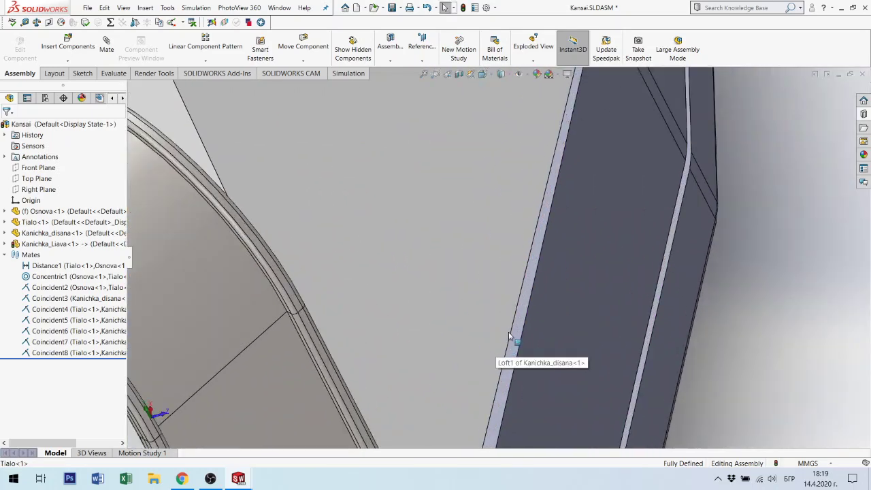
{"action": "scroll", "coordinate": [523, 259], "scroll_direction": "up", "scroll_amount": 2}
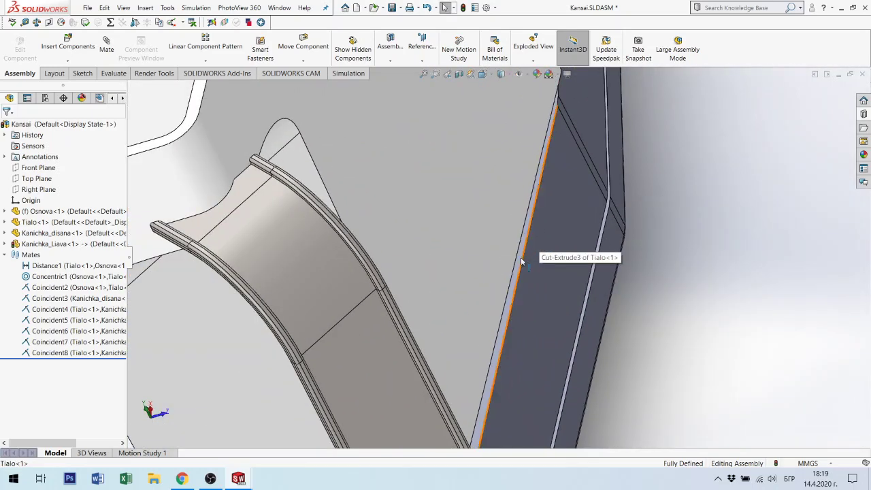
{"action": "scroll", "coordinate": [542, 178], "scroll_direction": "down", "scroll_amount": 2}
{"action": "scroll", "coordinate": [542, 178], "scroll_direction": "down", "scroll_amount": 2}
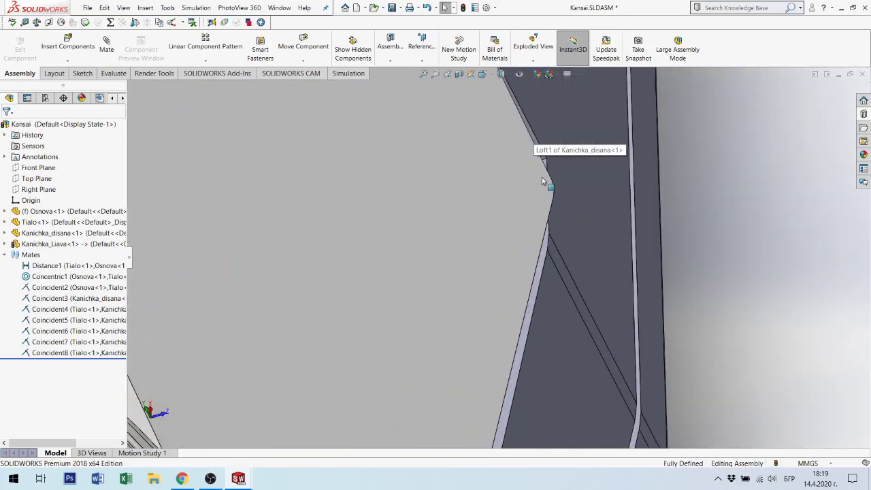
{"action": "scroll", "coordinate": [550, 204], "scroll_direction": "down", "scroll_amount": 2}
{"action": "scroll", "coordinate": [519, 200], "scroll_direction": "down", "scroll_amount": 2}
{"action": "scroll", "coordinate": [487, 171], "scroll_direction": "up", "scroll_amount": 3}
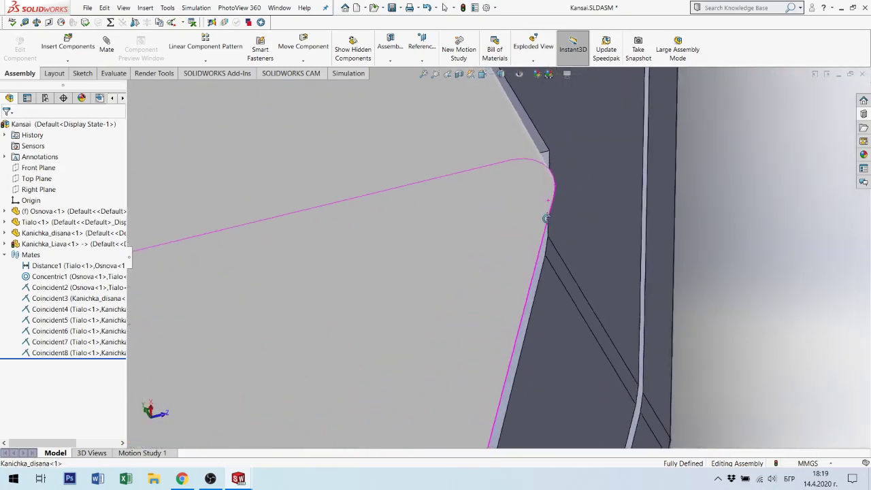
{"action": "scroll", "coordinate": [545, 170], "scroll_direction": "up", "scroll_amount": 1}
Select the white part edge and Kanichka_disana, then clear and select Kanichka_Liava.
{"action": "left_click", "coordinate": [549, 227]}
{"action": "left_click", "coordinate": [482, 213]}
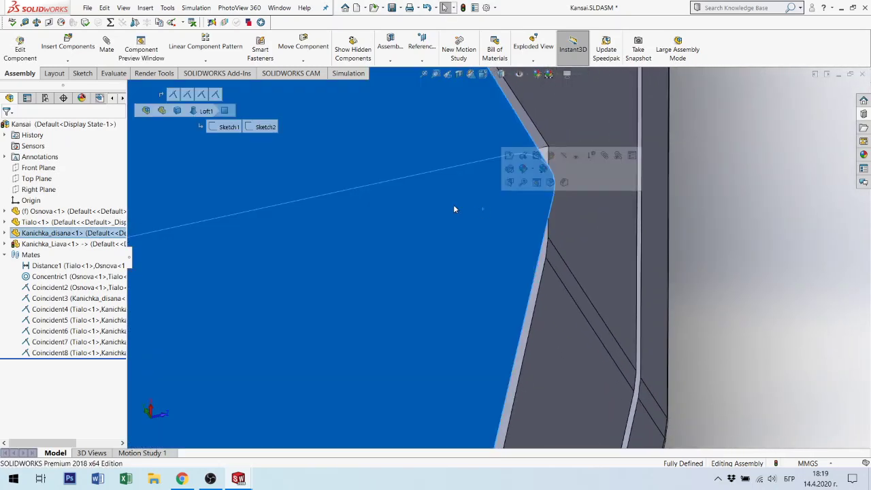
{"action": "scroll", "coordinate": [533, 203], "scroll_direction": "up", "scroll_amount": 3}
{"action": "scroll", "coordinate": [439, 318], "scroll_direction": "up", "scroll_amount": 2}
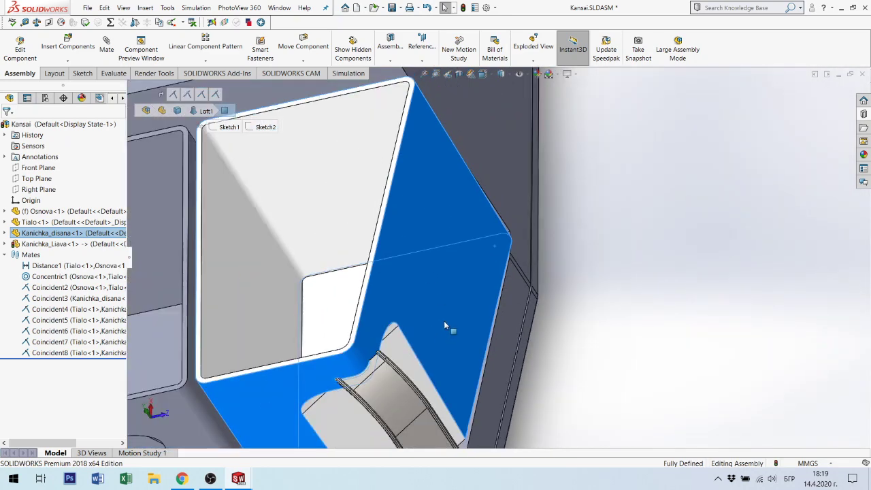
{"action": "left_click", "coordinate": [444, 321]}
{"action": "left_click", "coordinate": [660, 315]}
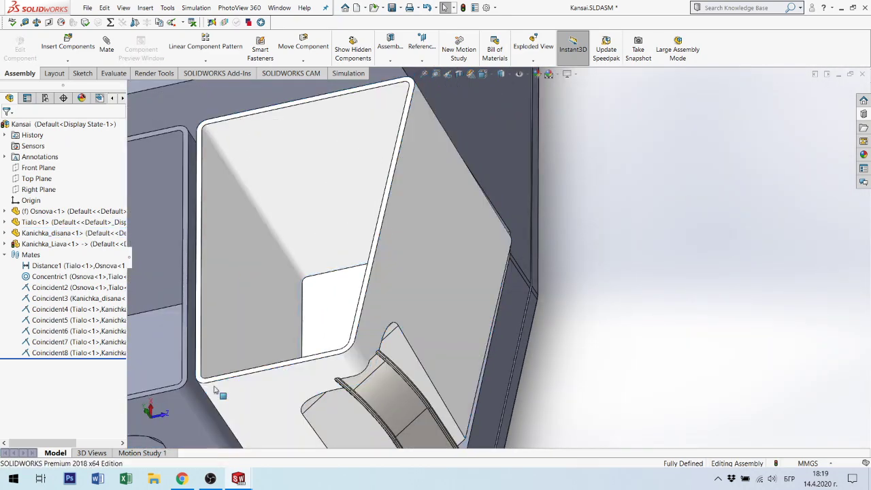
{"action": "scroll", "coordinate": [578, 315], "scroll_direction": "up", "scroll_amount": 3}
{"action": "left_click", "coordinate": [368, 338]}
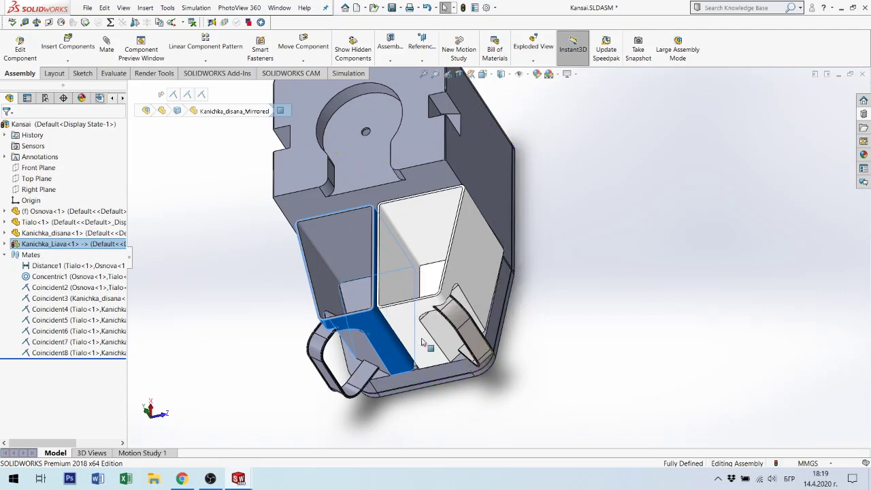
Open Kanichka_Liava, then the original Kanichka_disana part its mirrored feature references.
{"action": "left_click", "coordinate": [381, 334]}
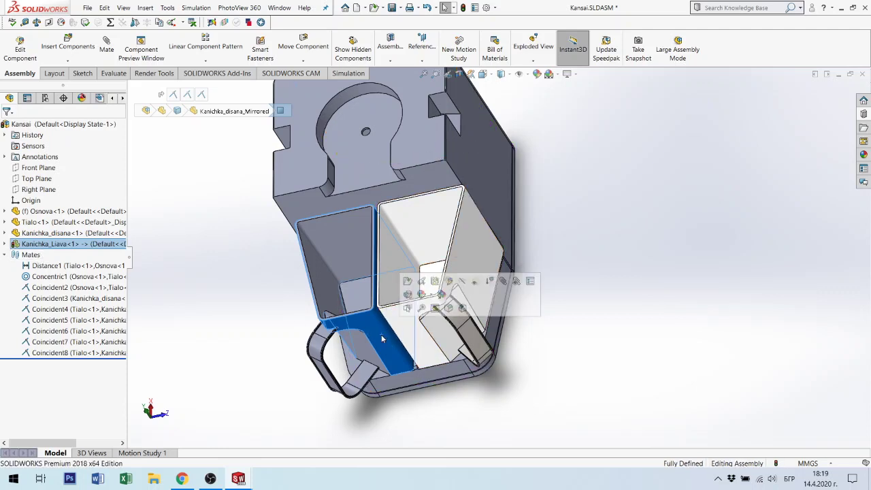
{"action": "left_click", "coordinate": [407, 283]}
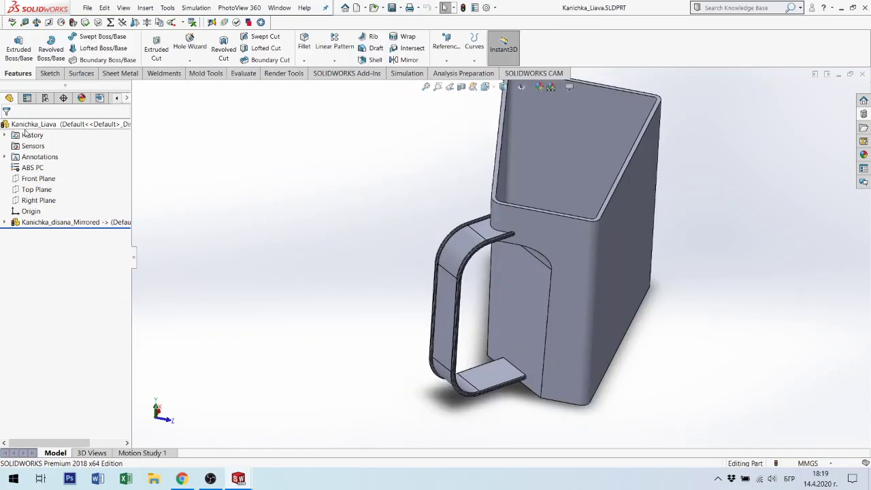
{"action": "left_click", "coordinate": [55, 223]}
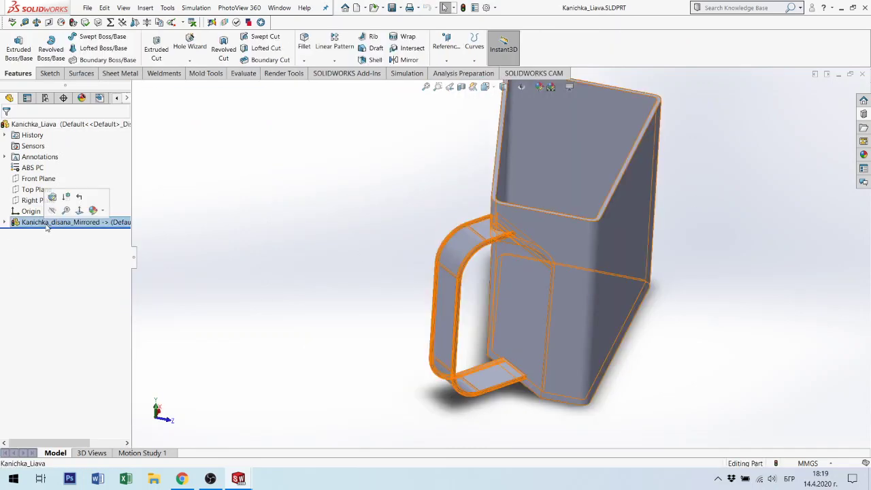
{"action": "right_click", "coordinate": [98, 225]}
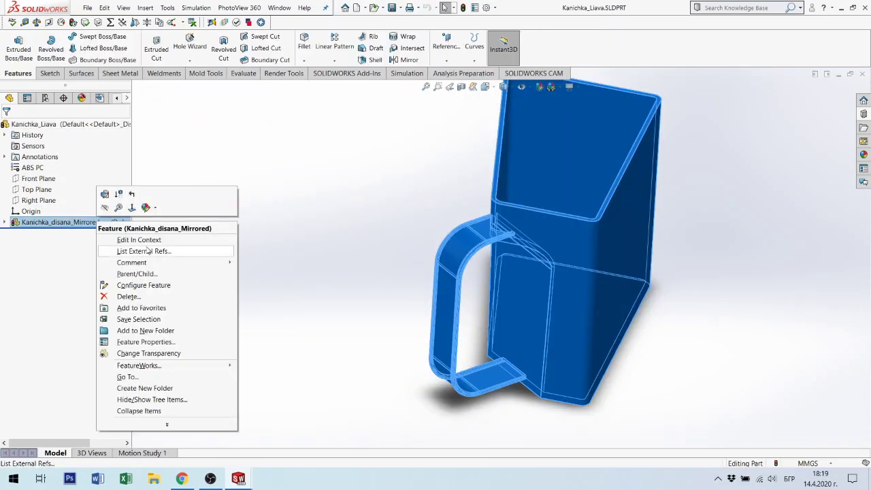
{"action": "left_click", "coordinate": [152, 246]}
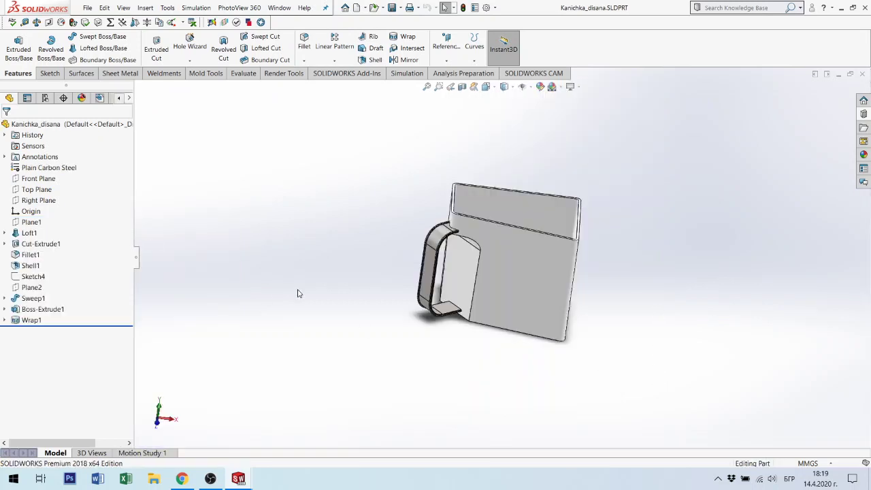
Expand Loft1, review Sketch2 and Sketch1, and start editing Sketch1.
{"action": "mouse_move", "coordinate": [298, 294]}
{"action": "middle_mouse_down"}
{"action": "mouse_move", "coordinate": [566, 274]}
{"action": "mouse_move", "coordinate": [590, 300]}
{"action": "middle_mouse_up"}
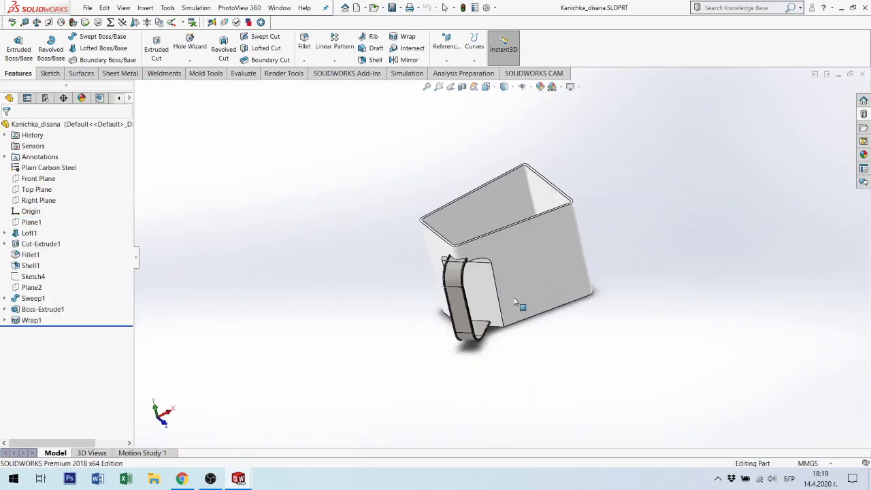
{"action": "left_click", "coordinate": [4, 233]}
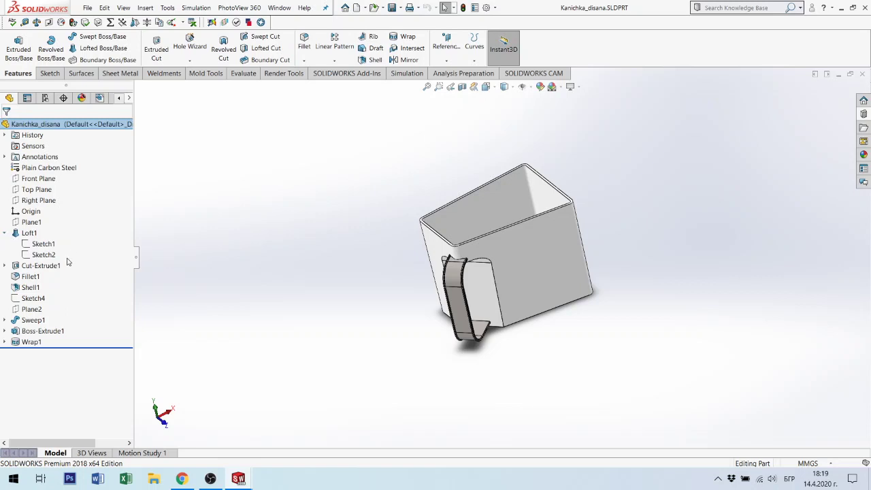
{"action": "left_click", "coordinate": [45, 255]}
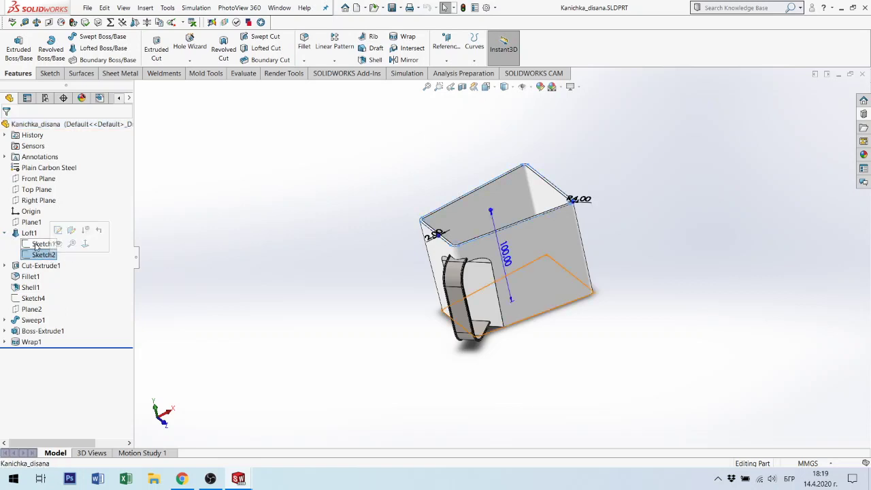
{"action": "left_click", "coordinate": [41, 243]}
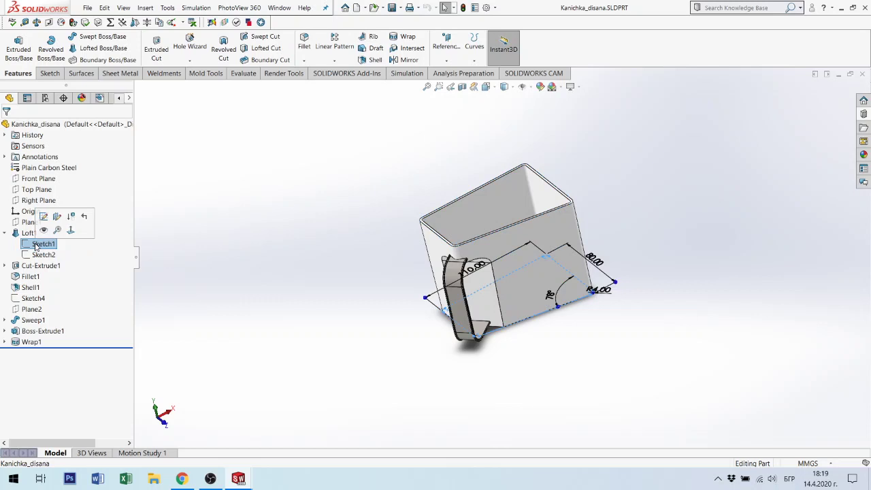
{"action": "left_click", "coordinate": [43, 216]}
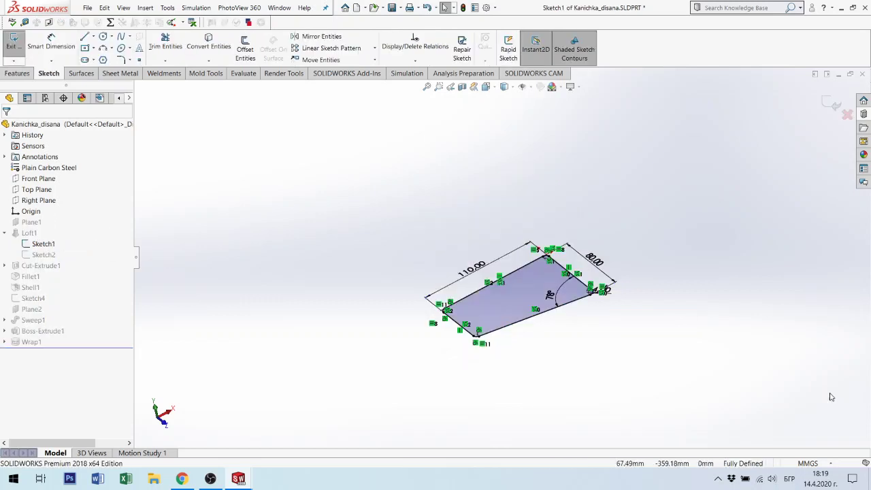
Change Sketch1's 80 mm side to 78 mm (80-2) and exit the sketch to rebuild the cup.
{"action": "key", "text": "ctrl+8"}
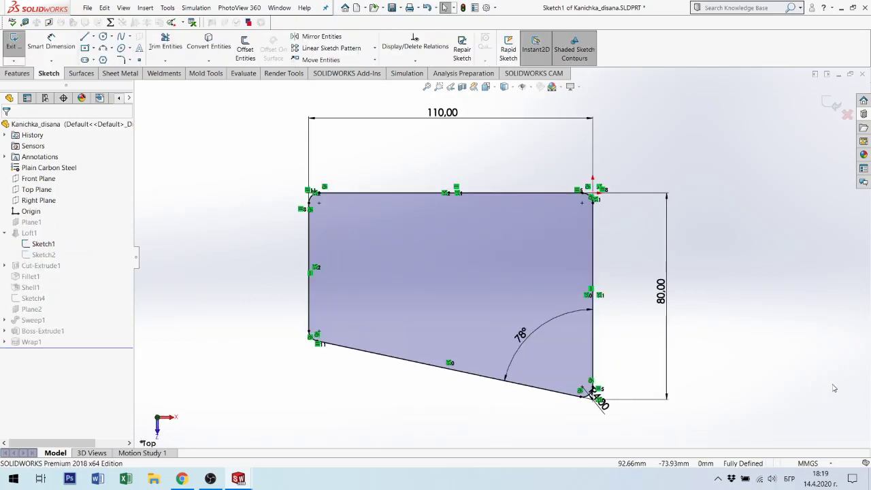
{"action": "double_click", "coordinate": [663, 291]}
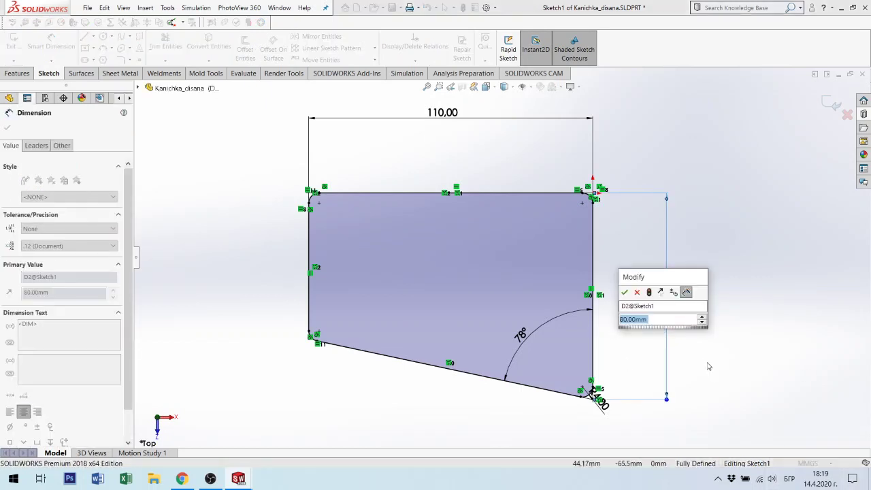
{"action": "left_click", "coordinate": [669, 320]}
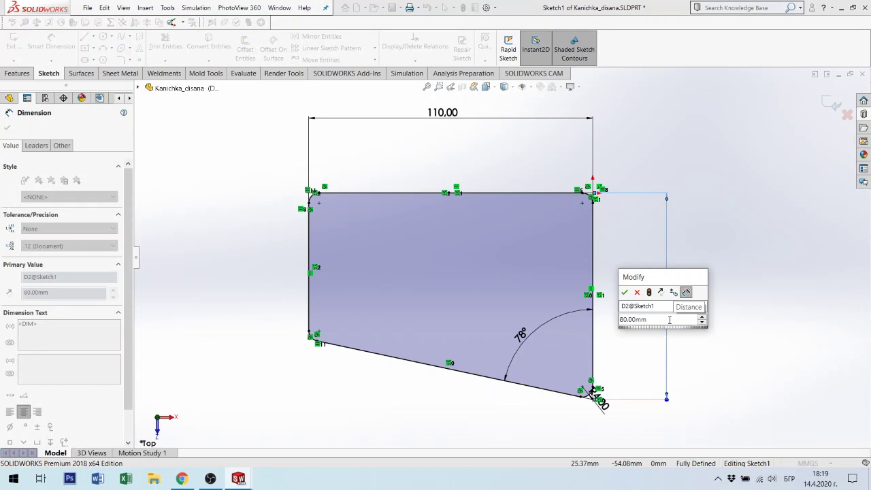
{"action": "type", "text": "-2"}
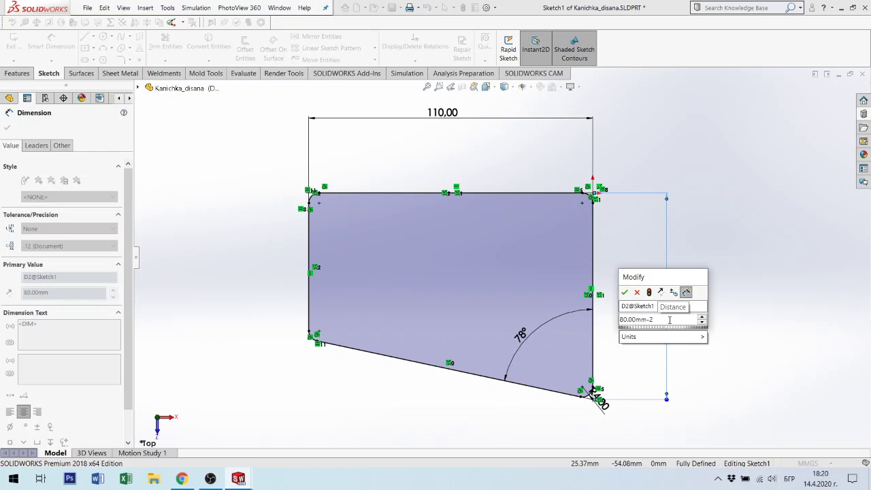
{"action": "key", "text": "Return"}
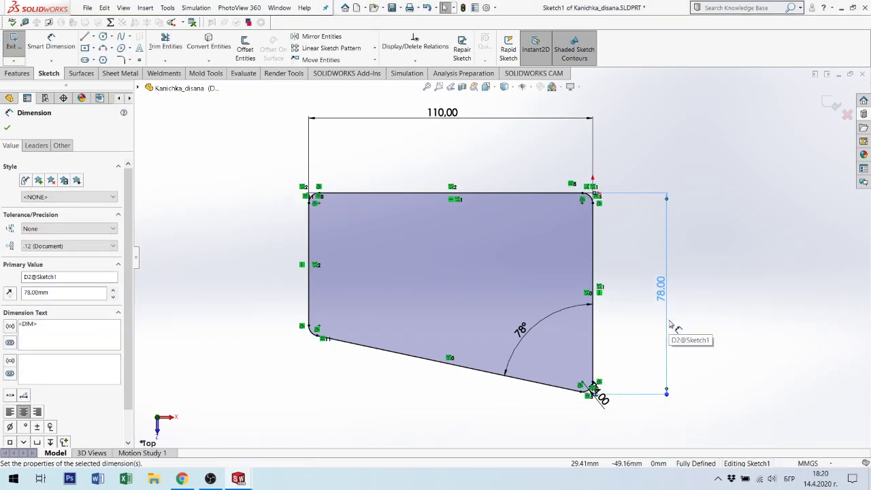
{"action": "left_click", "coordinate": [830, 103]}
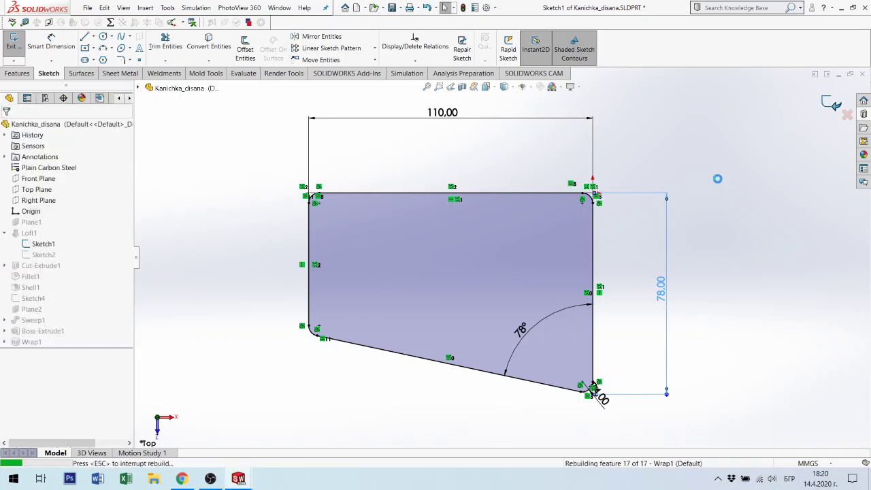
{"action": "mouse_move", "coordinate": [712, 197]}
{"action": "middle_mouse_down"}
{"action": "mouse_move", "coordinate": [661, 93]}
{"action": "mouse_move", "coordinate": [703, 164]}
{"action": "mouse_move", "coordinate": [625, 235]}
{"action": "mouse_move", "coordinate": [501, 172]}
{"action": "mouse_move", "coordinate": [488, 304]}
{"action": "mouse_move", "coordinate": [521, 361]}
{"action": "mouse_move", "coordinate": [489, 334]}
{"action": "middle_mouse_up"}
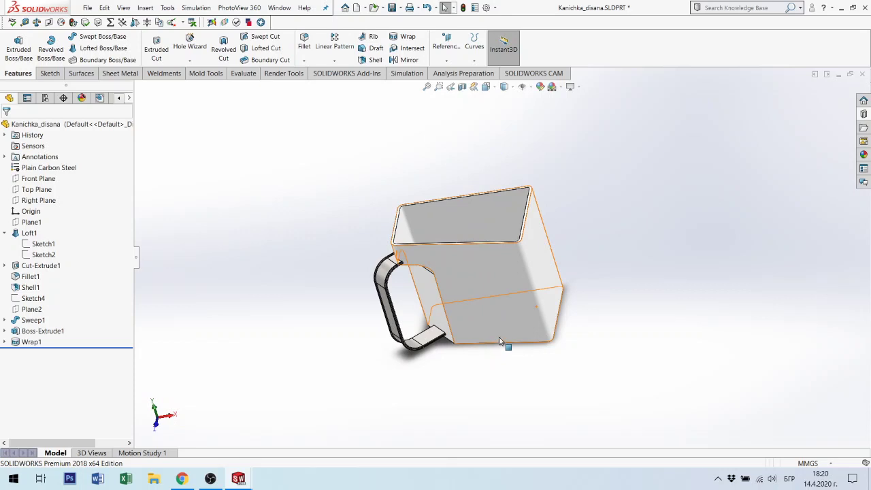
Save Kanichka_disana and turn to the mirrored Kanichka_Liava part.
{"action": "key", "text": "ctrl+s"}
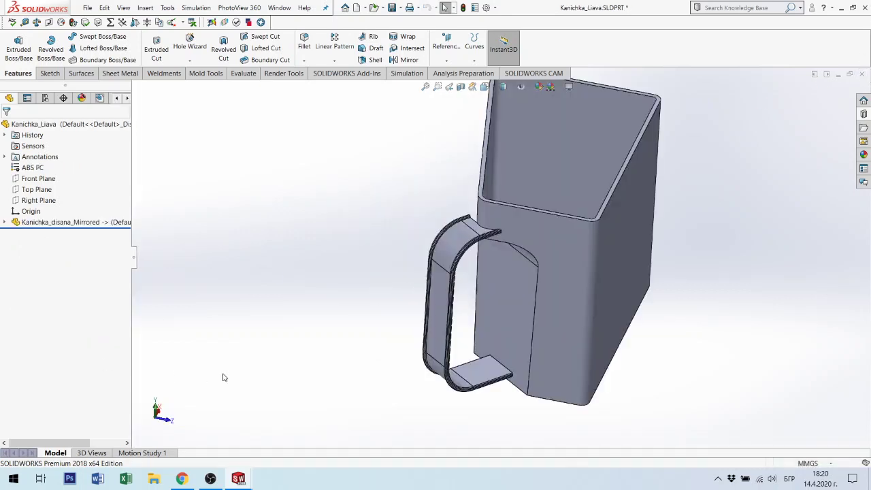
{"action": "middle_click_drag", "start_coordinate": [224, 377], "coordinate": [378, 184]}
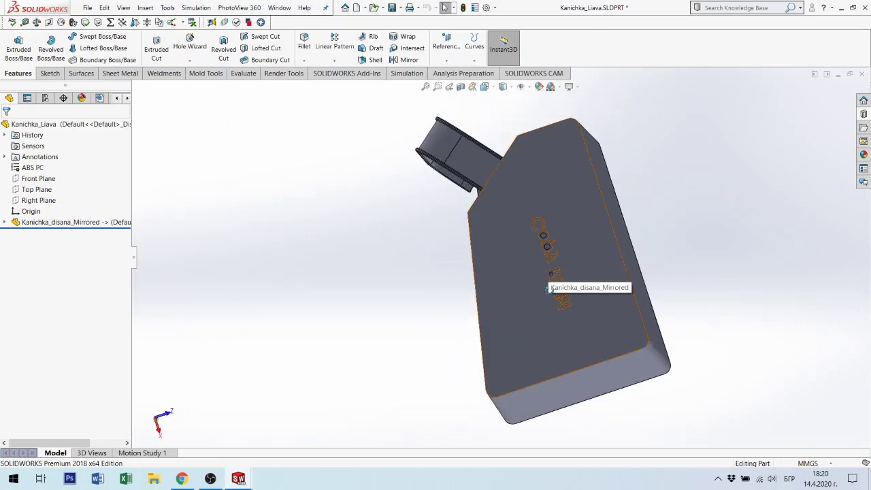
{"action": "middle_click_drag", "start_coordinate": [544, 291], "coordinate": [562, 294]}
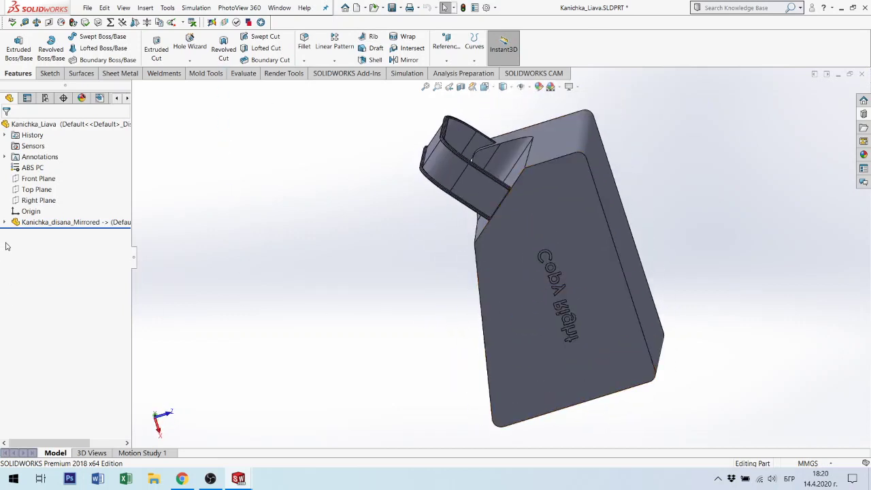
Inspect Kanichka_Liava's mirrored solid body, then close the part window.
{"action": "left_click", "coordinate": [5, 223]}
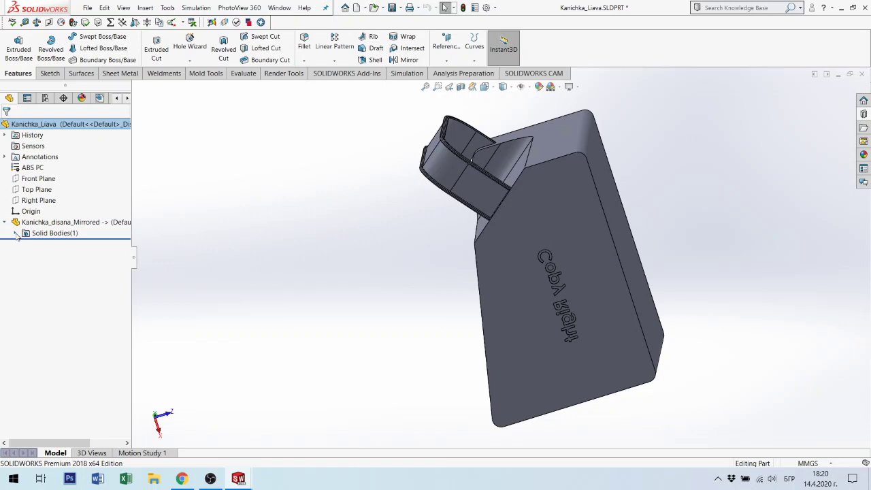
{"action": "left_click", "coordinate": [16, 234]}
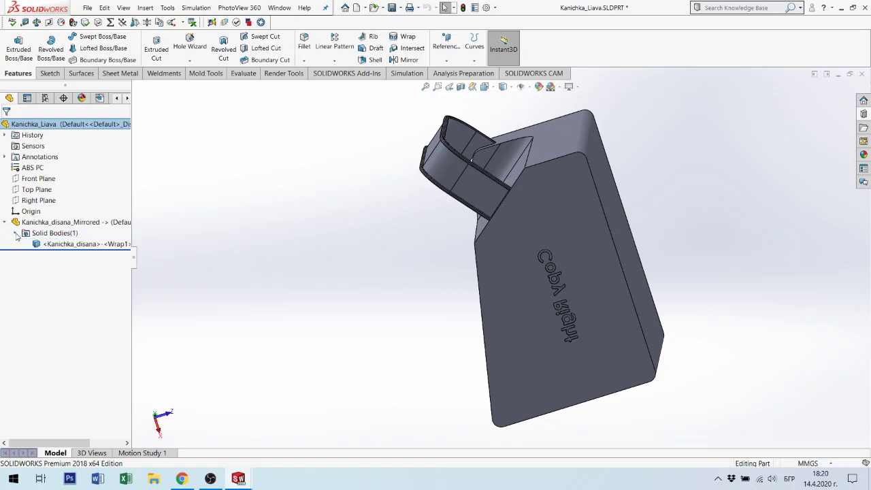
{"action": "left_click", "coordinate": [76, 245]}
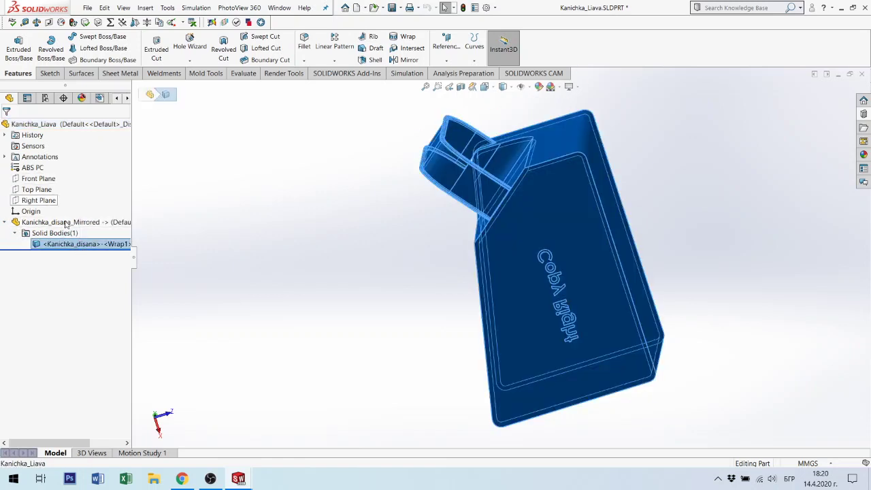
{"action": "mouse_move", "coordinate": [621, 317]}
{"action": "middle_mouse_down"}
{"action": "mouse_move", "coordinate": [527, 404]}
{"action": "mouse_move", "coordinate": [492, 395]}
{"action": "middle_mouse_up"}
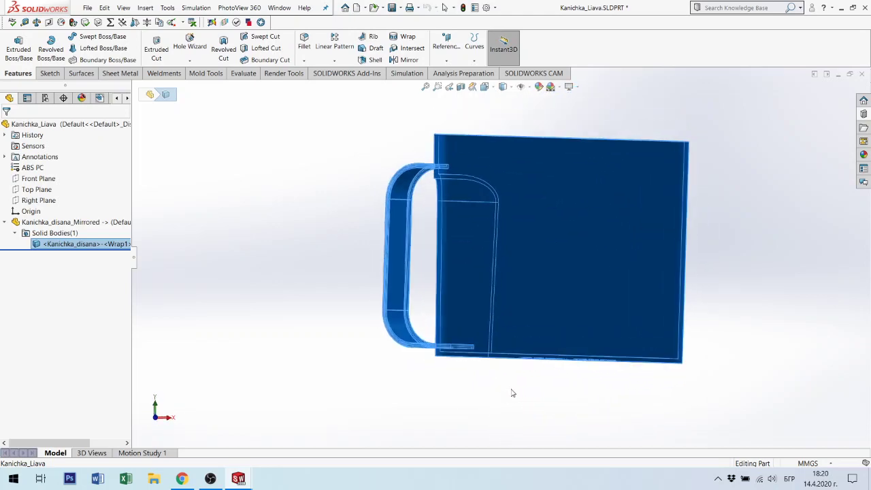
{"action": "scroll", "coordinate": [555, 309], "scroll_direction": "up", "scroll_amount": 2}
{"action": "scroll", "coordinate": [558, 306], "scroll_direction": "up", "scroll_amount": 3}
{"action": "middle_click_drag", "start_coordinate": [558, 307], "coordinate": [531, 190]}
{"action": "scroll", "coordinate": [555, 286], "scroll_direction": "down", "scroll_amount": 3}
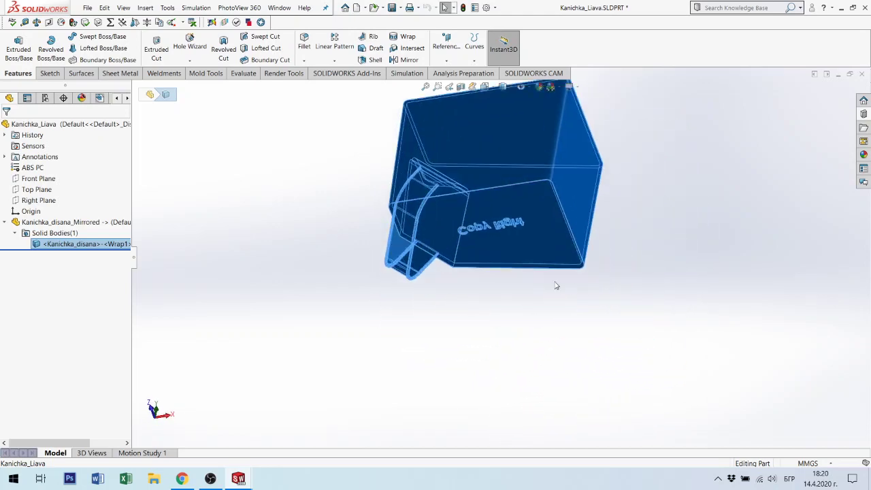
{"action": "mouse_move", "coordinate": [556, 286]}
{"action": "middle_mouse_down"}
{"action": "mouse_move", "coordinate": [484, 302]}
{"action": "mouse_move", "coordinate": [528, 416]}
{"action": "mouse_move", "coordinate": [579, 410]}
{"action": "mouse_move", "coordinate": [543, 218]}
{"action": "mouse_move", "coordinate": [553, 63]}
{"action": "mouse_move", "coordinate": [631, 242]}
{"action": "mouse_move", "coordinate": [608, 188]}
{"action": "middle_mouse_up"}
{"action": "left_click", "coordinate": [631, 242]}
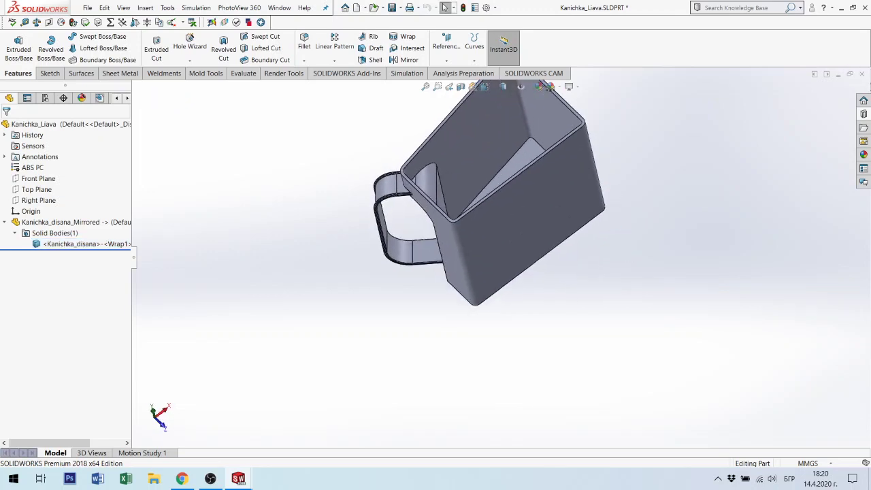
{"action": "left_click", "coordinate": [862, 74]}
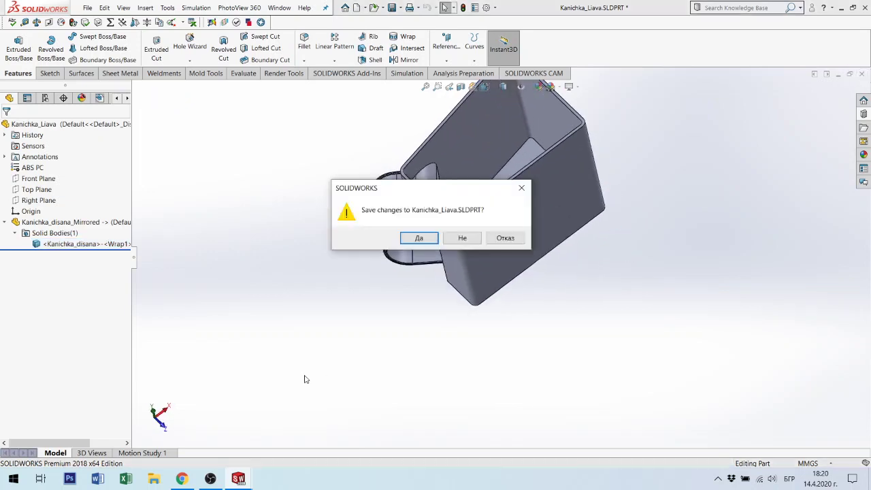
Save Kanichka_Liava on closing and view the Kansai box with both mugs fitted.
{"action": "left_click", "coordinate": [418, 238]}
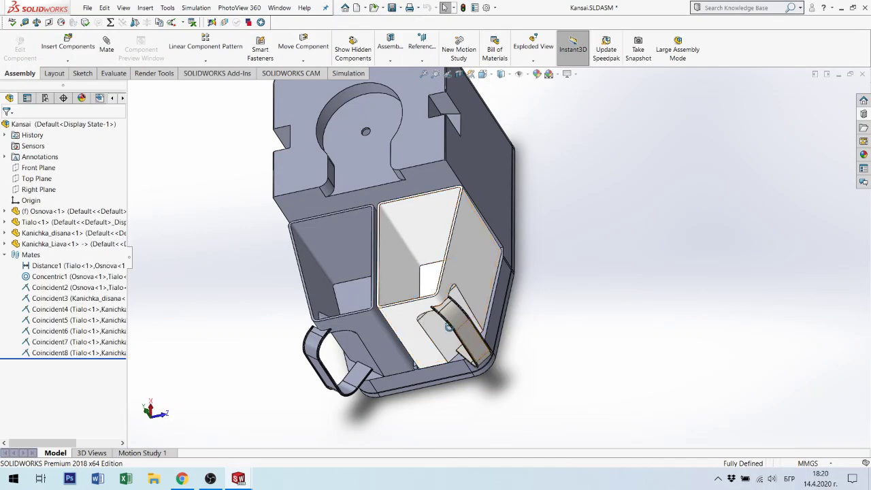
{"action": "middle_click_drag", "start_coordinate": [449, 327], "coordinate": [533, 292]}
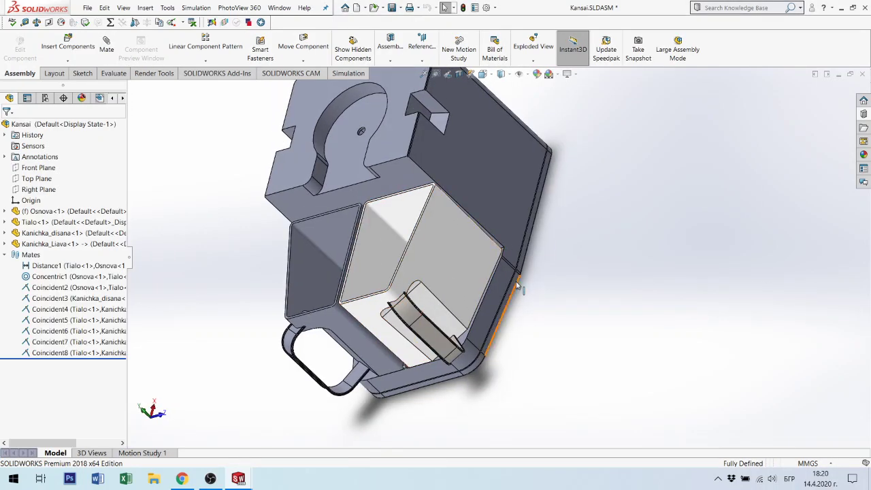
{"action": "scroll", "coordinate": [477, 248], "scroll_direction": "down", "scroll_amount": 3}
{"action": "scroll", "coordinate": [530, 265], "scroll_direction": "down", "scroll_amount": 2}
{"action": "mouse_move", "coordinate": [530, 265]}
{"action": "middle_mouse_down"}
{"action": "mouse_move", "coordinate": [545, 307]}
{"action": "mouse_move", "coordinate": [531, 293]}
{"action": "middle_mouse_up"}
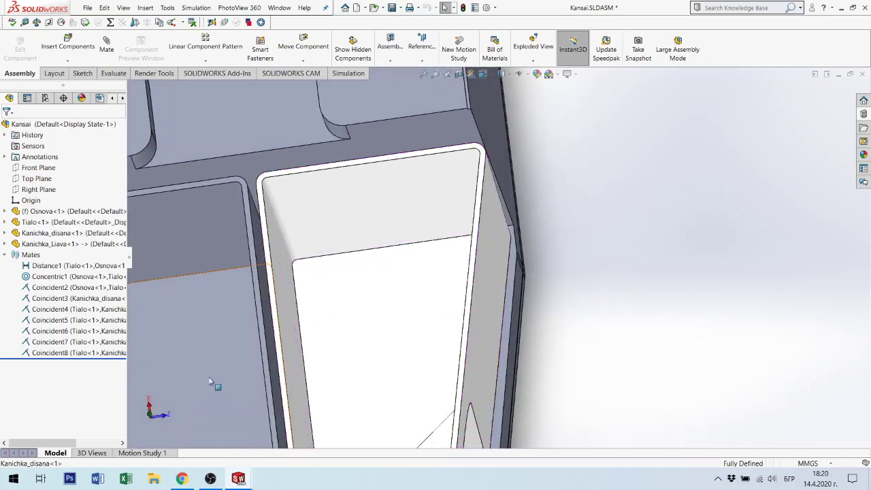
{"action": "scroll", "coordinate": [476, 272], "scroll_direction": "up", "scroll_amount": 5}
{"action": "mouse_move", "coordinate": [476, 273]}
{"action": "middle_mouse_down"}
{"action": "mouse_move", "coordinate": [320, 134]}
{"action": "mouse_move", "coordinate": [621, 322]}
{"action": "middle_mouse_up"}
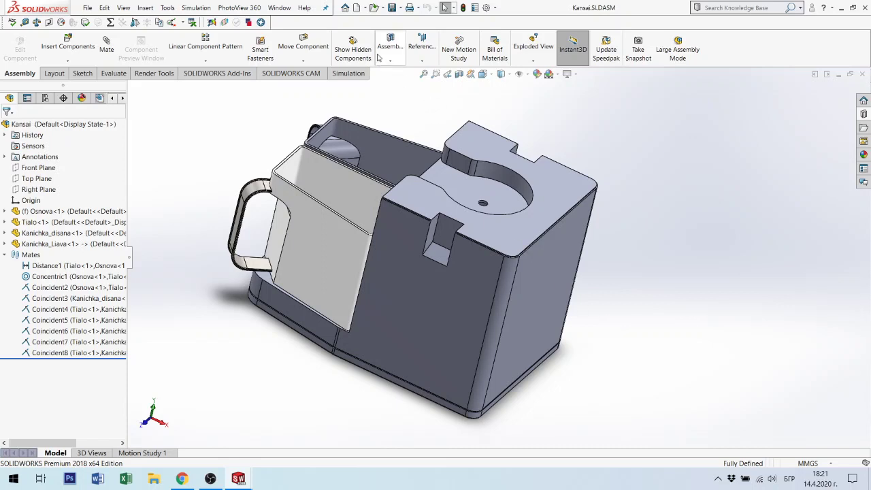
In the Open dialog, clear the Quick Filter toggles so all file types are listed.
{"action": "left_click", "coordinate": [373, 8]}
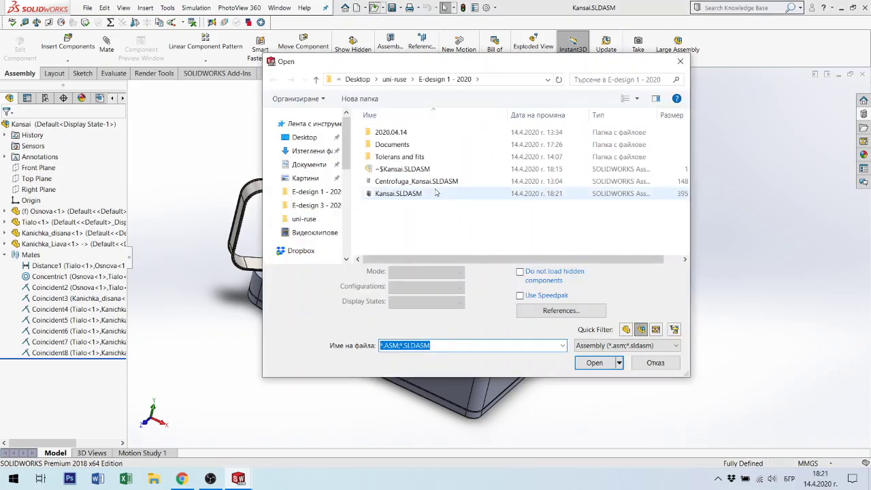
{"action": "left_click", "coordinate": [643, 330]}
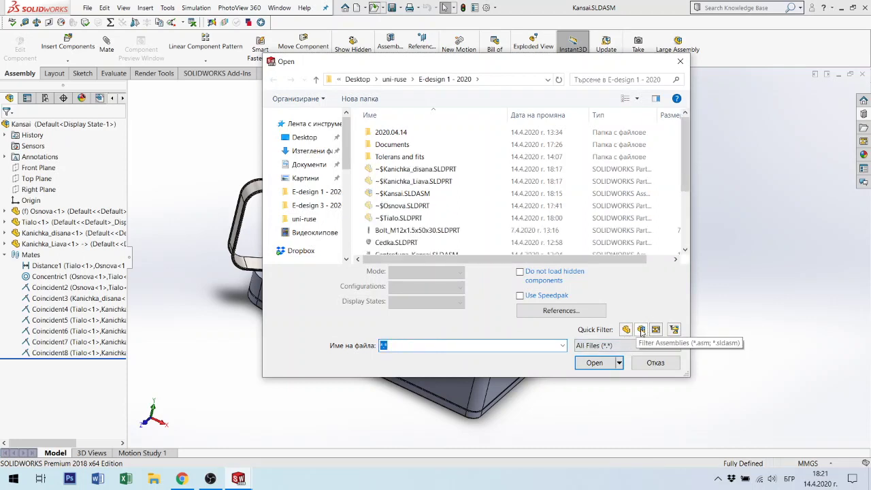
{"action": "scroll", "coordinate": [430, 212], "scroll_direction": "down", "scroll_amount": 1}
{"action": "scroll", "coordinate": [429, 213], "scroll_direction": "down", "scroll_amount": 1}
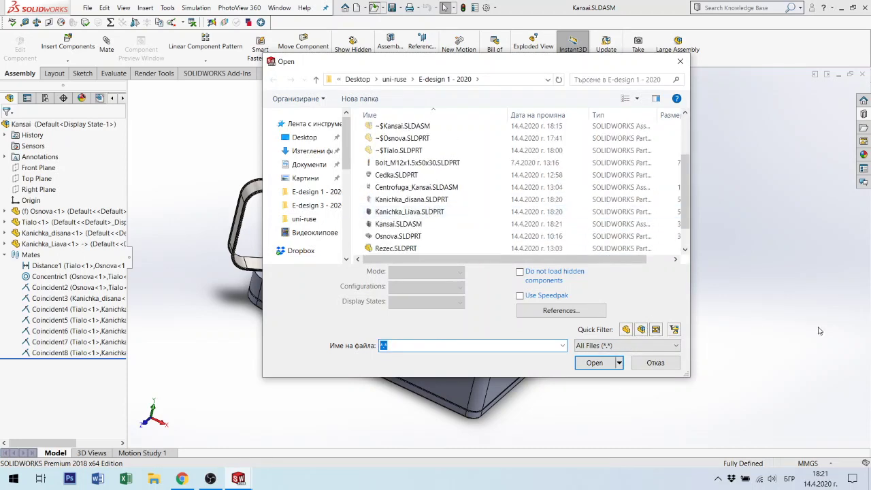
{"action": "left_click", "coordinate": [625, 329]}
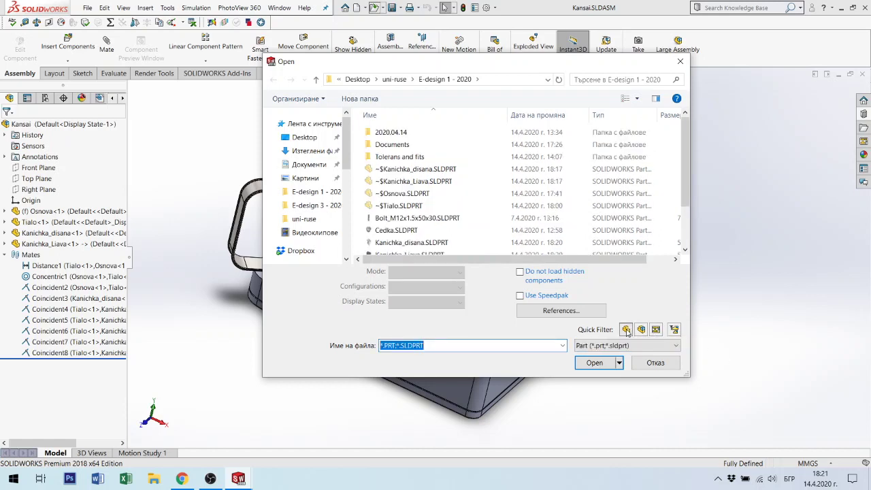
{"action": "left_click", "coordinate": [626, 330]}
{"action": "left_click", "coordinate": [625, 330]}
{"action": "left_click", "coordinate": [641, 330]}
{"action": "left_click", "coordinate": [655, 329]}
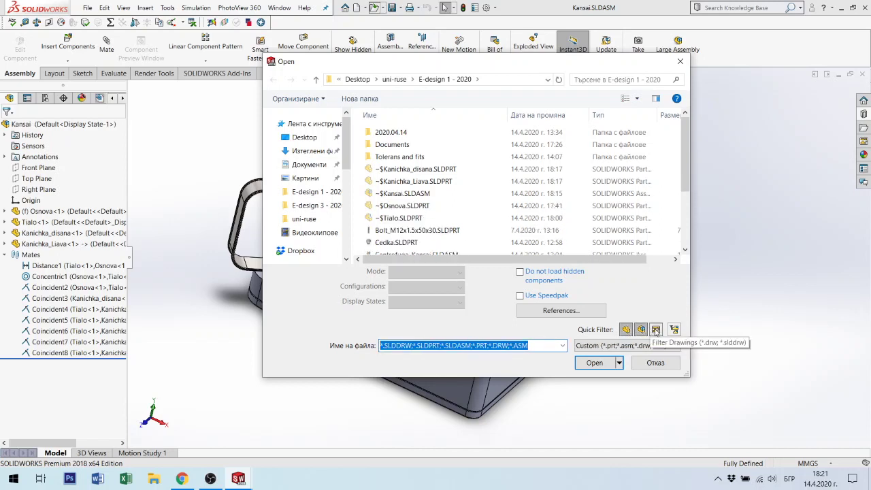
{"action": "left_click", "coordinate": [655, 329]}
{"action": "left_click", "coordinate": [641, 330]}
{"action": "left_click", "coordinate": [626, 330]}
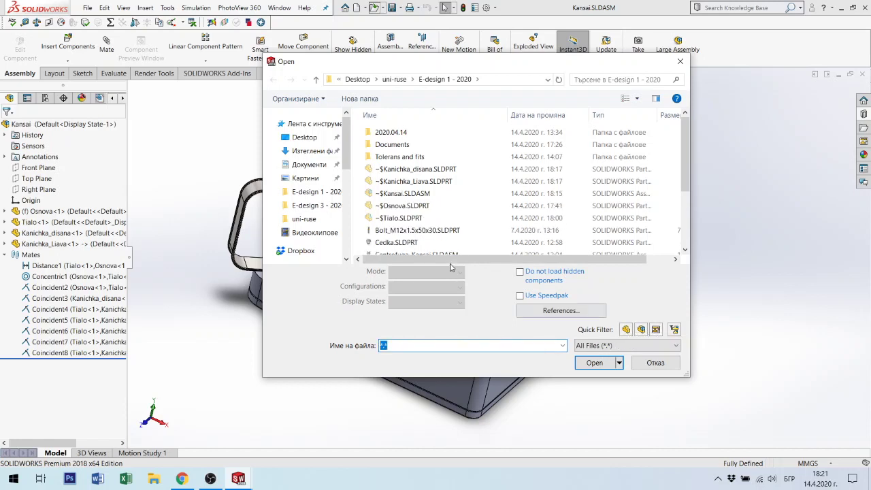
Open Центрофуга.SLDPRT from the E-design 1 - 2020 folder.
{"action": "scroll", "coordinate": [428, 182], "scroll_direction": "down", "scroll_amount": 3}
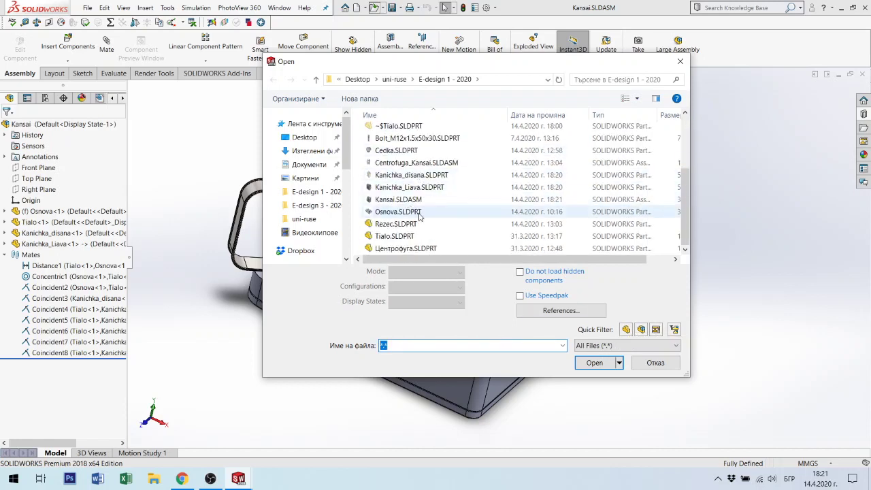
{"action": "left_click", "coordinate": [420, 248]}
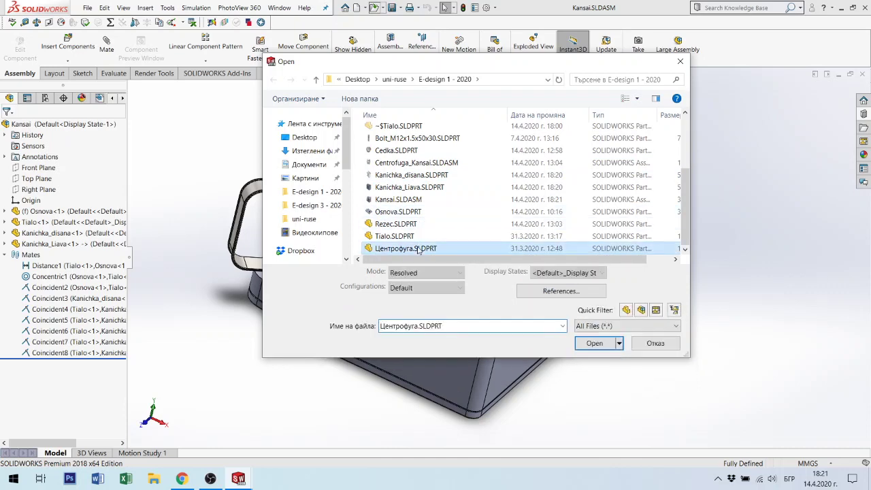
{"action": "left_click", "coordinate": [594, 342]}
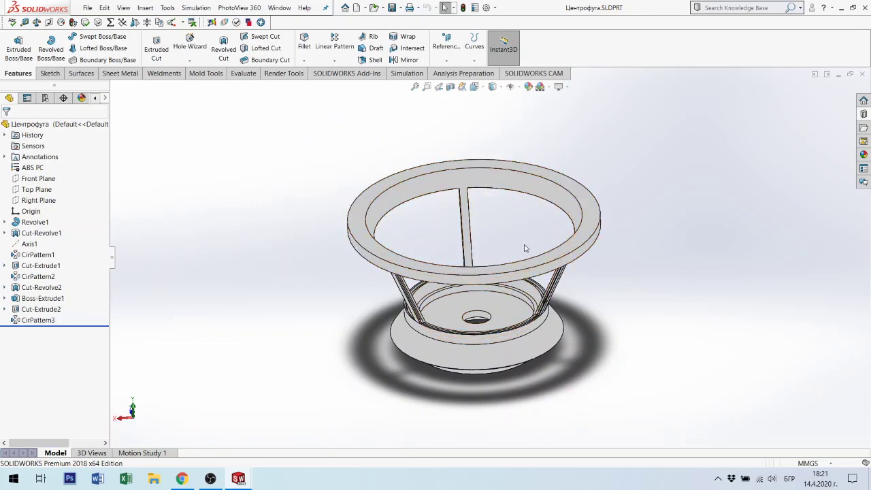
Orbit the Центрофуга bowl to inspect its inner bottom face from above and below.
{"action": "middle_click_drag", "start_coordinate": [536, 251], "coordinate": [540, 326]}
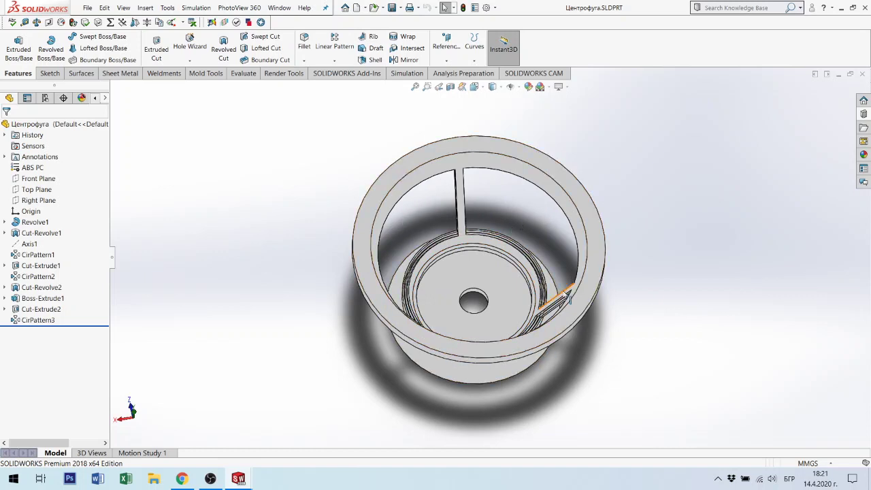
{"action": "left_click", "coordinate": [507, 285]}
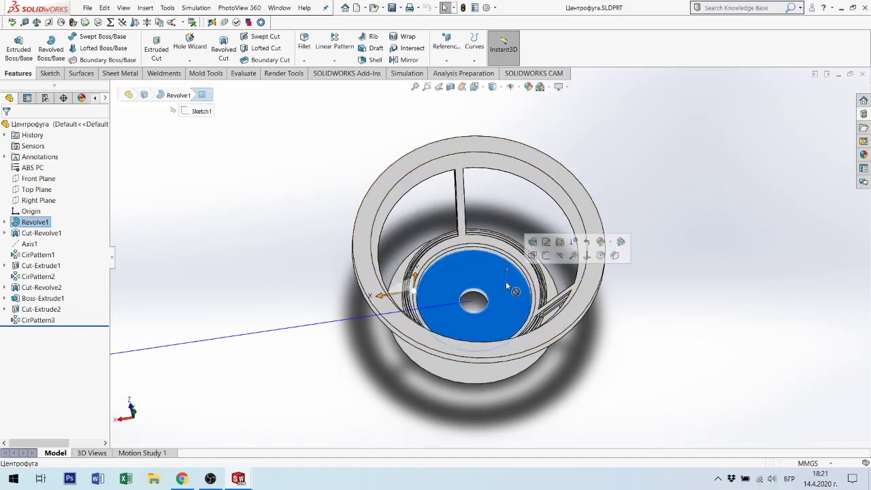
{"action": "middle_click_drag", "start_coordinate": [507, 286], "coordinate": [500, 332]}
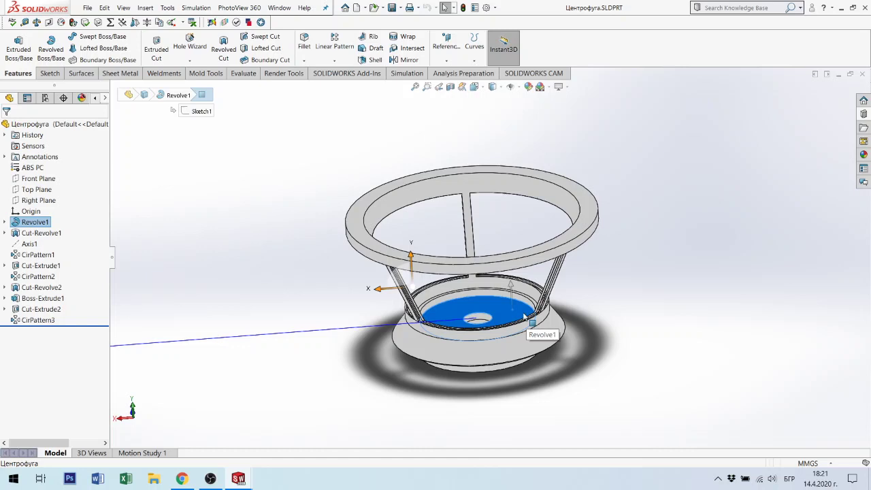
{"action": "left_click", "coordinate": [666, 320]}
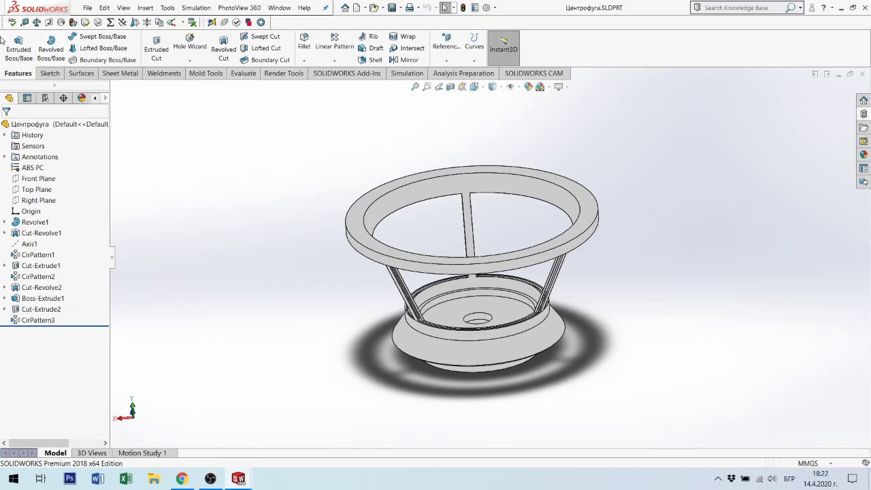
Close the Osnova.SLDPRT document from the Window list of open documents.
{"action": "left_click", "coordinate": [279, 8]}
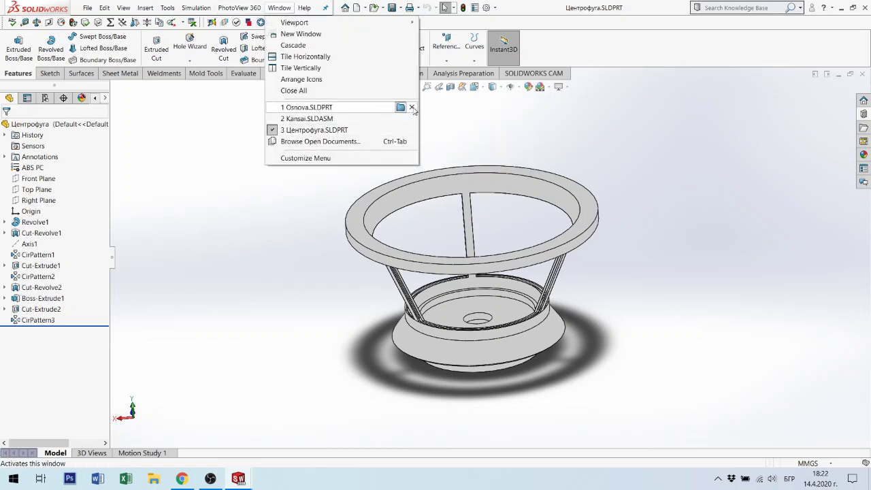
{"action": "left_click", "coordinate": [413, 107]}
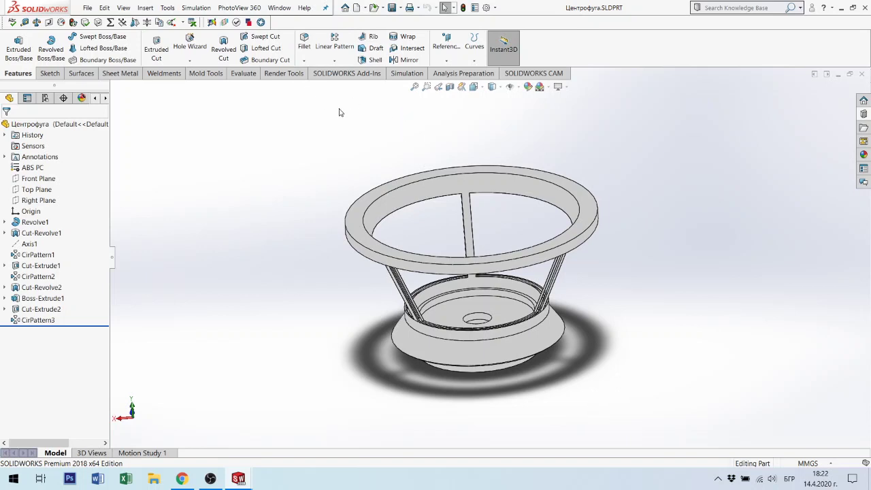
{"action": "left_click", "coordinate": [279, 7]}
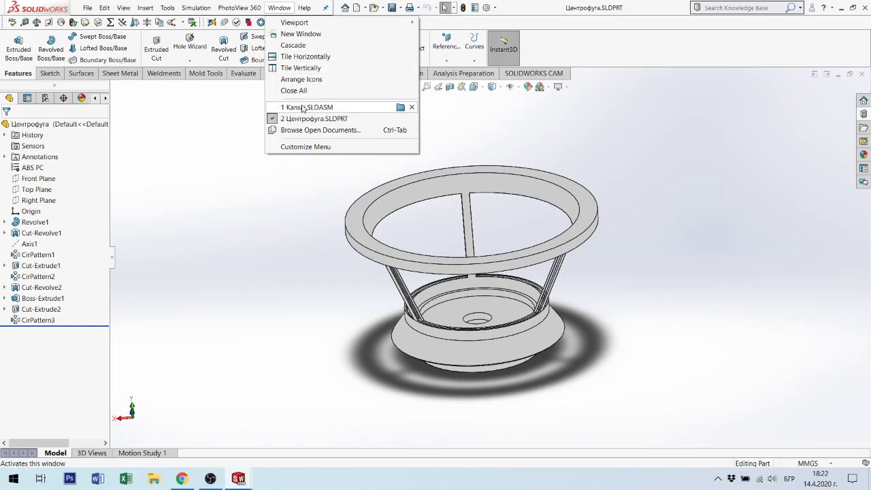
{"action": "mouse_move", "coordinate": [307, 107]}
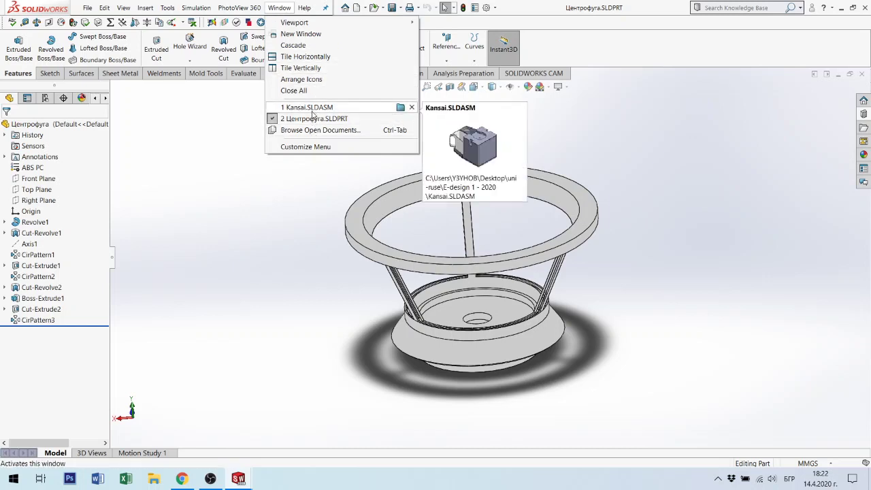
{"action": "left_click", "coordinate": [267, 317]}
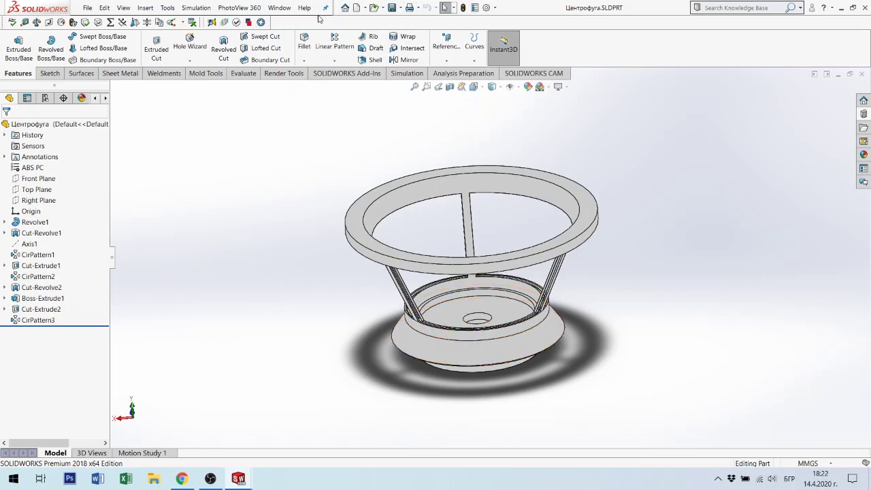
{"action": "left_click", "coordinate": [365, 8]}
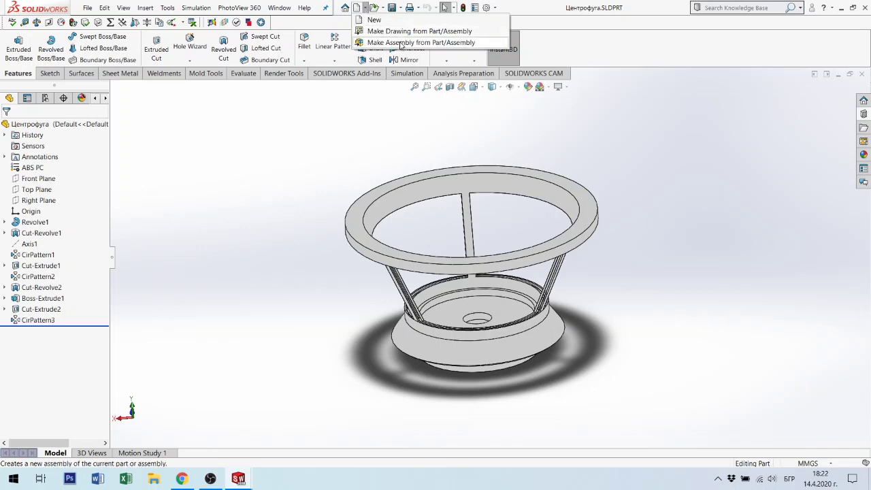
Make a new assembly from the Центрофуга part, fixing it at the assembly origin.
{"action": "left_click", "coordinate": [402, 43]}
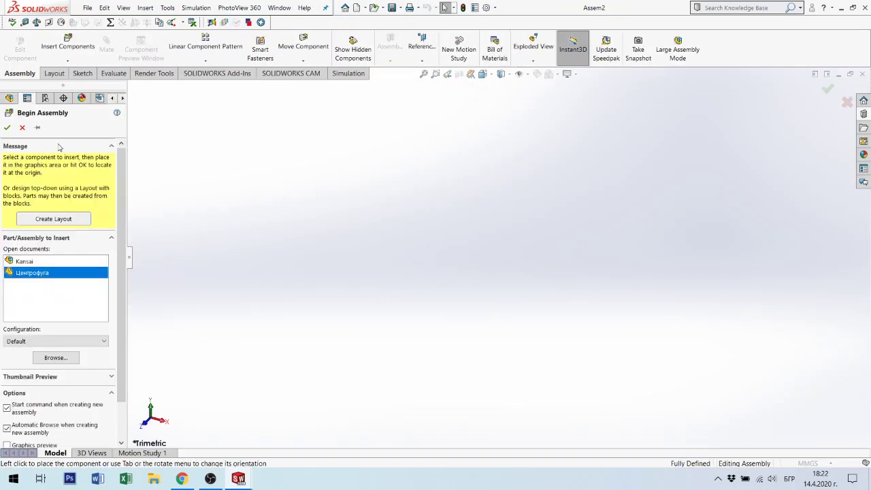
{"action": "left_click", "coordinate": [6, 128]}
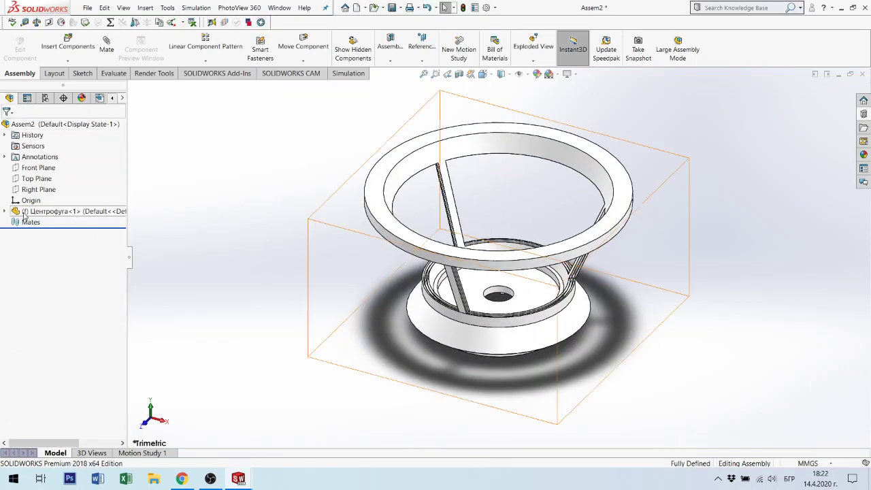
{"action": "left_click", "coordinate": [29, 200]}
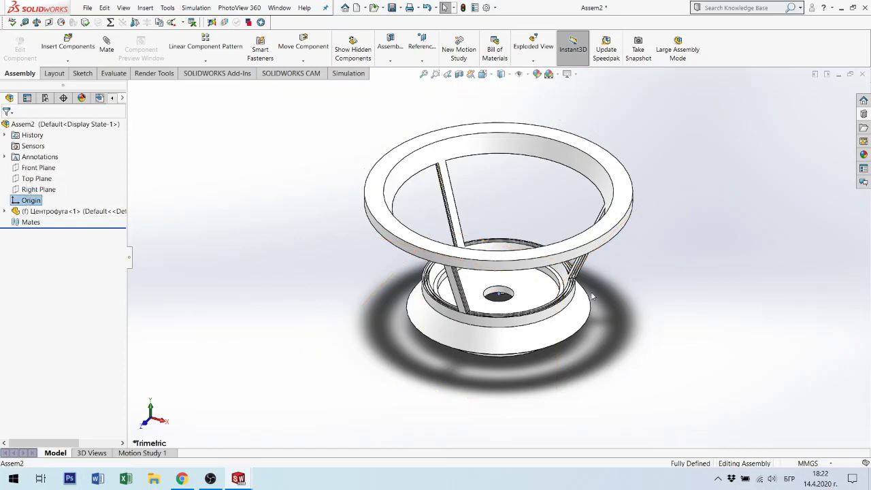
{"action": "mouse_move", "coordinate": [592, 296]}
{"action": "middle_mouse_down"}
{"action": "mouse_move", "coordinate": [623, 194]}
{"action": "mouse_move", "coordinate": [618, 220]}
{"action": "middle_mouse_up"}
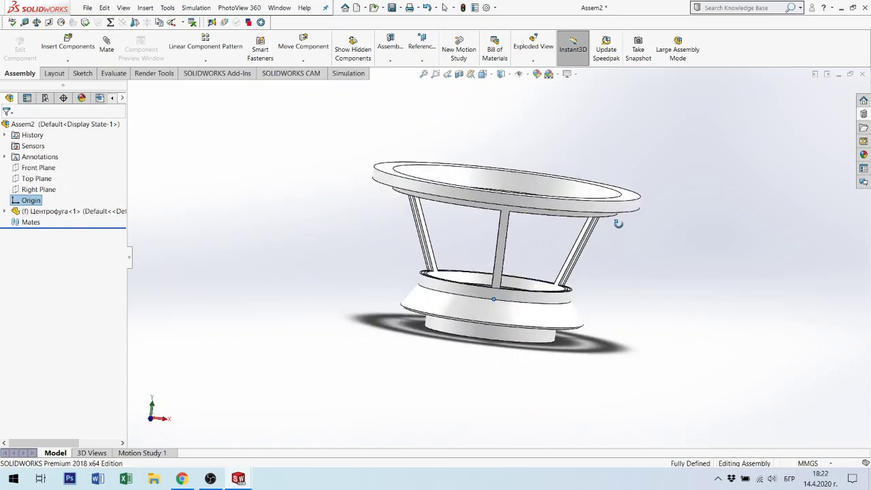
Check the Центрофуга component's own origin in the tree, then view the assembly obliquely from above.
{"action": "left_click", "coordinate": [6, 212]}
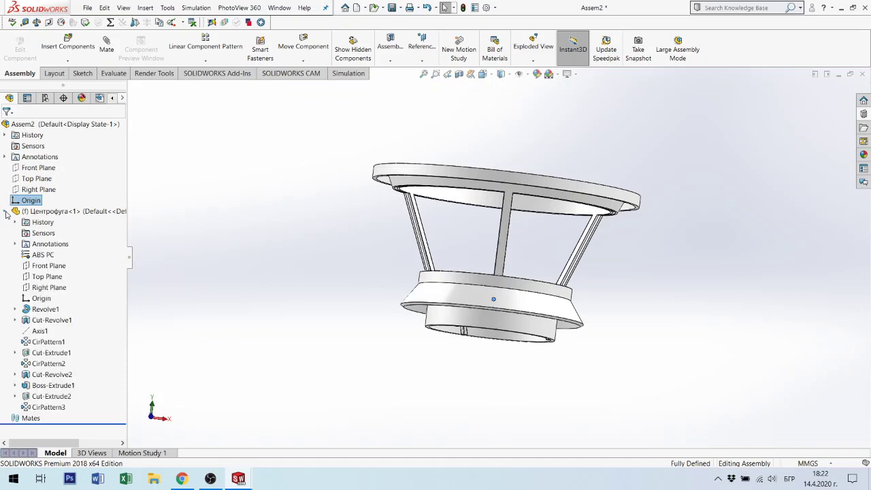
{"action": "left_click", "coordinate": [44, 300]}
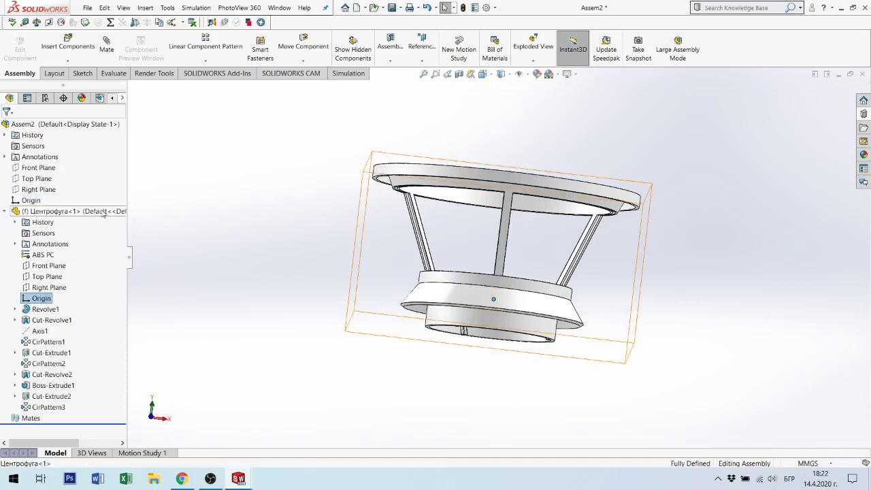
{"action": "left_click", "coordinate": [6, 212]}
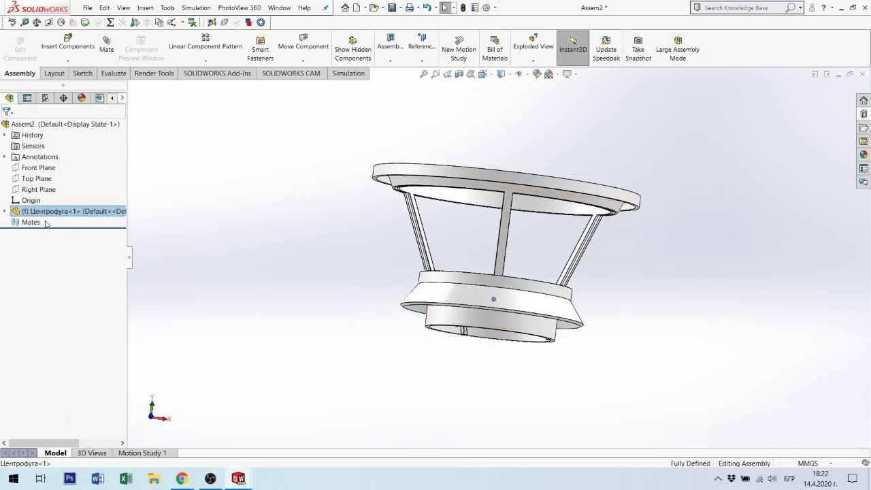
{"action": "mouse_move", "coordinate": [365, 295]}
{"action": "middle_mouse_down"}
{"action": "mouse_move", "coordinate": [331, 373]}
{"action": "mouse_move", "coordinate": [388, 385]}
{"action": "mouse_move", "coordinate": [434, 315]}
{"action": "mouse_move", "coordinate": [465, 315]}
{"action": "middle_mouse_up"}
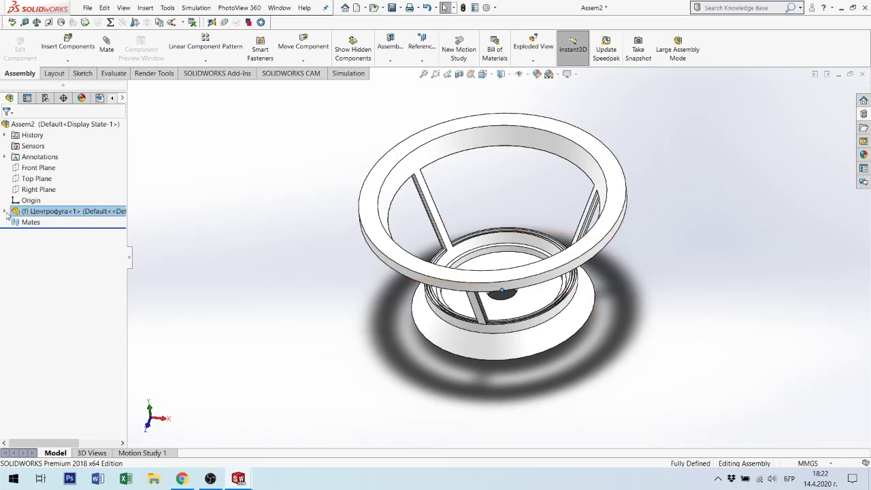
In front view, inspect the bowl's Right Plane and the Sketch4 behind Cut-Revolve2.
{"action": "left_click", "coordinate": [5, 212]}
{"action": "key", "text": "ctrl+1"}
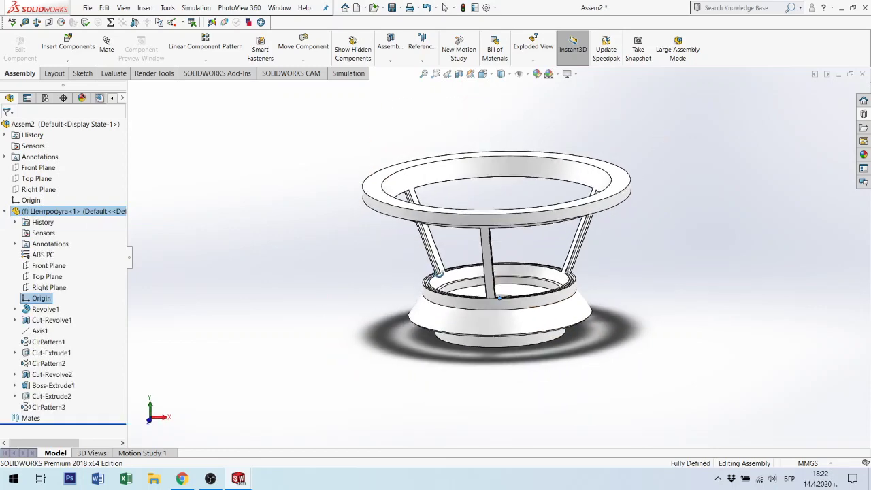
{"action": "left_click", "coordinate": [49, 288]}
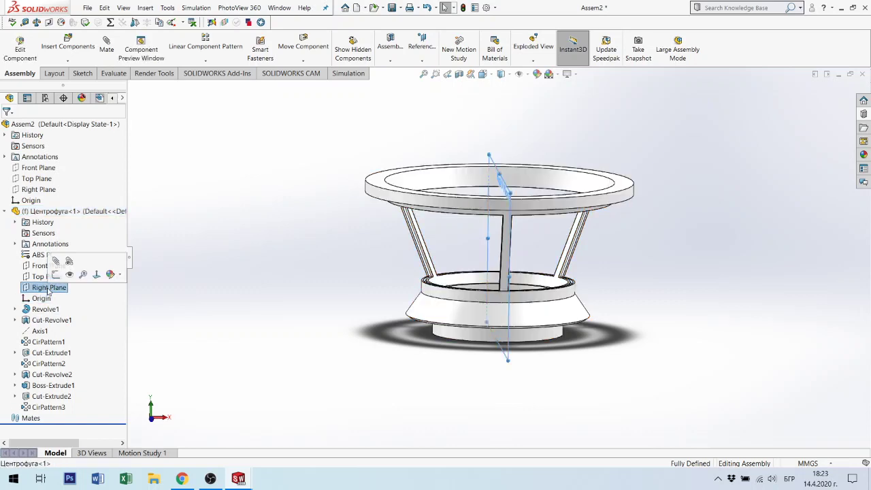
{"action": "left_click", "coordinate": [36, 375]}
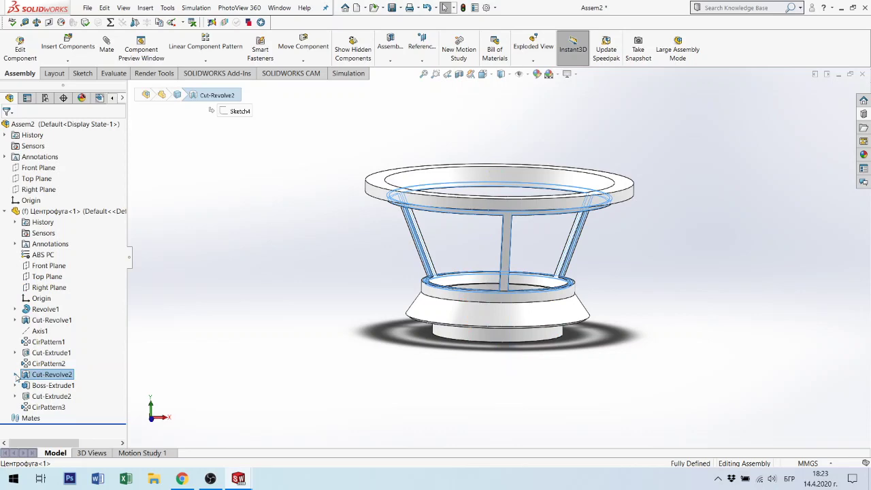
{"action": "left_click", "coordinate": [15, 374]}
{"action": "left_click", "coordinate": [51, 385]}
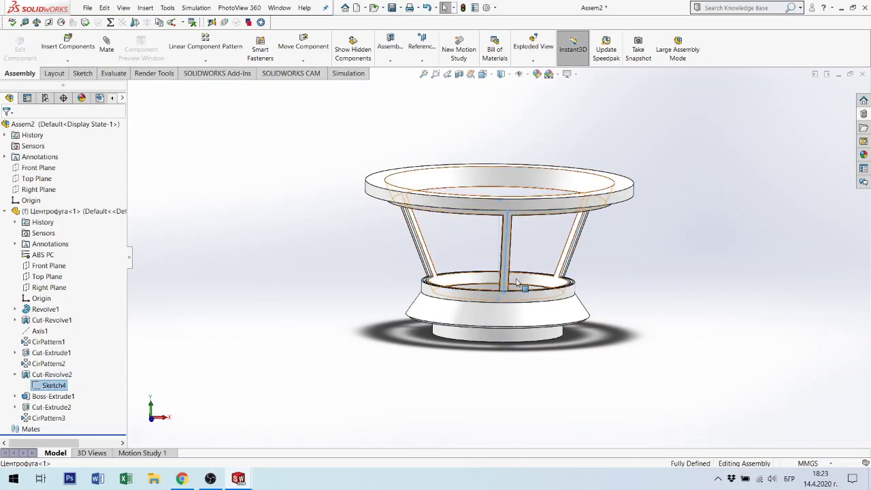
Zoom in on the bowl's upper rim and strut base, then clear the Sketch4 selection.
{"action": "middle_click_drag", "start_coordinate": [517, 282], "coordinate": [565, 197]}
{"action": "scroll", "coordinate": [564, 198], "scroll_direction": "down", "scroll_amount": 5}
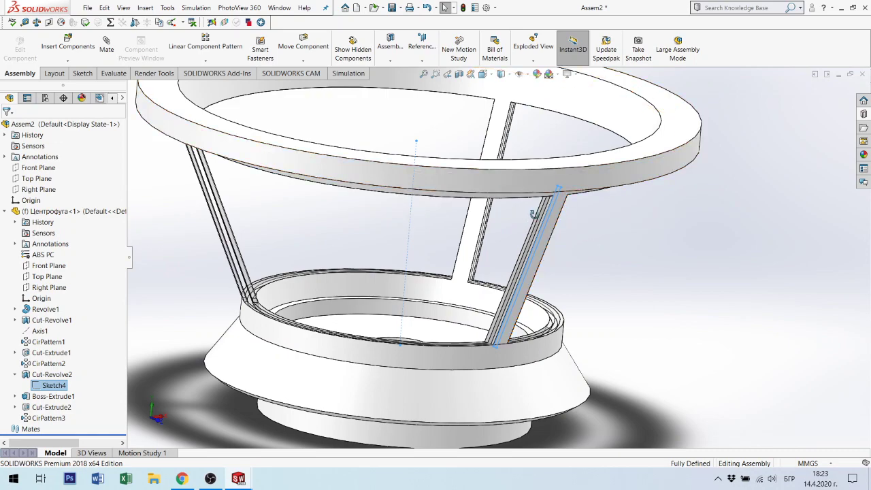
{"action": "middle_click_drag", "start_coordinate": [530, 214], "coordinate": [544, 252]}
{"action": "scroll", "coordinate": [457, 316], "scroll_direction": "down", "scroll_amount": 5}
{"action": "scroll", "coordinate": [457, 316], "scroll_direction": "up", "scroll_amount": 3}
{"action": "scroll", "coordinate": [455, 299], "scroll_direction": "up", "scroll_amount": 3}
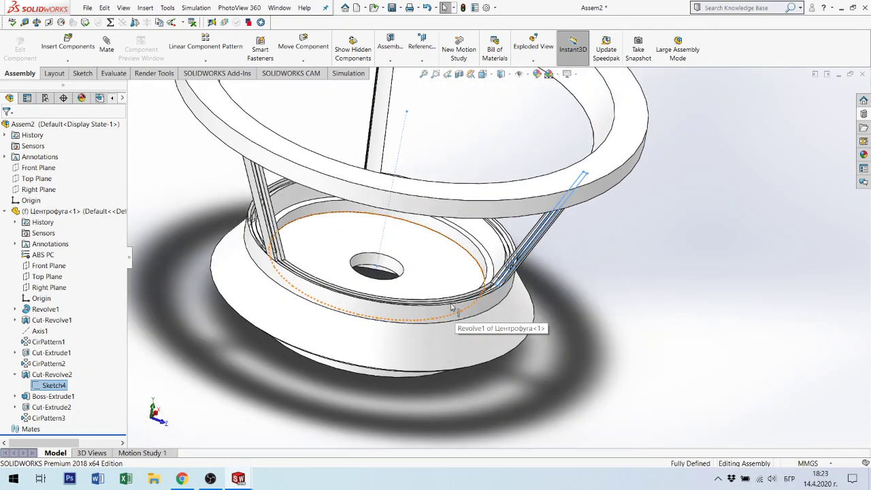
{"action": "scroll", "coordinate": [454, 300], "scroll_direction": "up", "scroll_amount": 3}
{"action": "scroll", "coordinate": [476, 238], "scroll_direction": "up", "scroll_amount": 2}
{"action": "scroll", "coordinate": [507, 173], "scroll_direction": "down", "scroll_amount": 2}
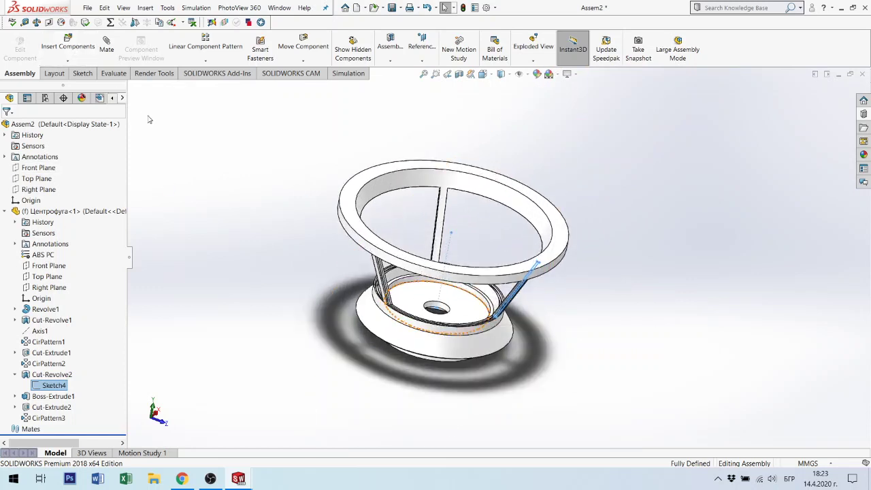
{"action": "left_click", "coordinate": [230, 279]}
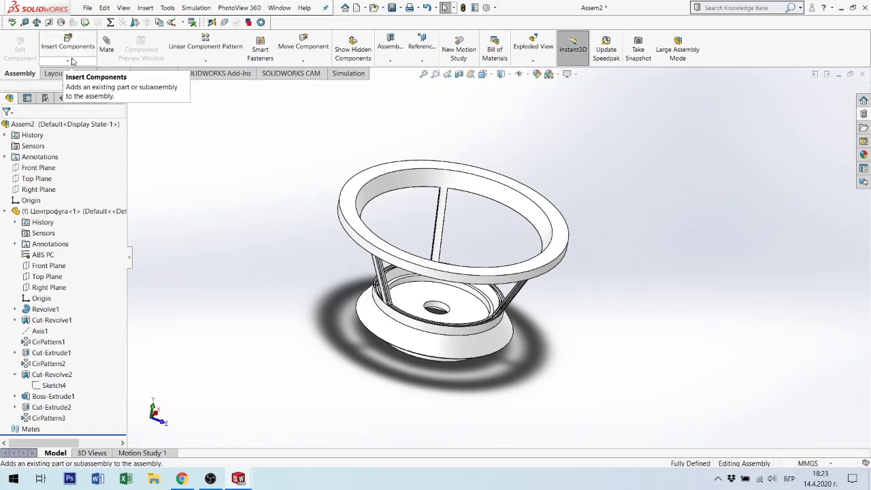
Add a new in-context part with its first sketch on the Центрофуга Right Plane.
{"action": "left_click", "coordinate": [72, 64]}
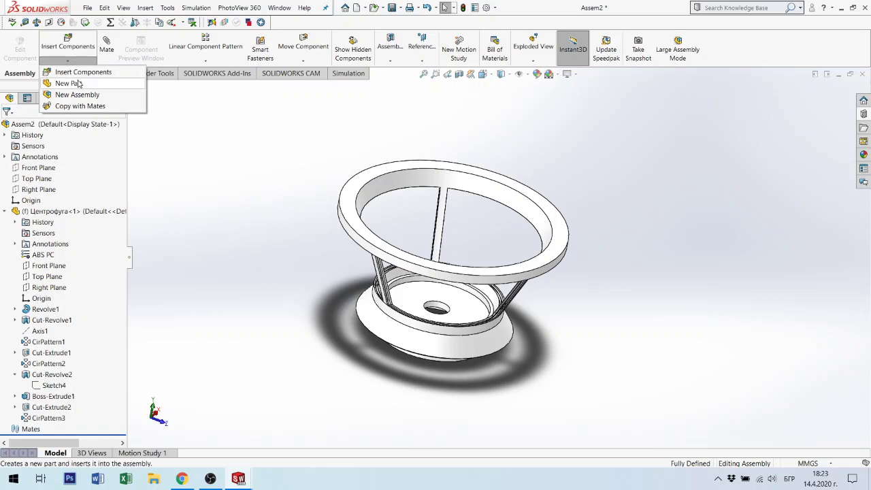
{"action": "left_click", "coordinate": [79, 84]}
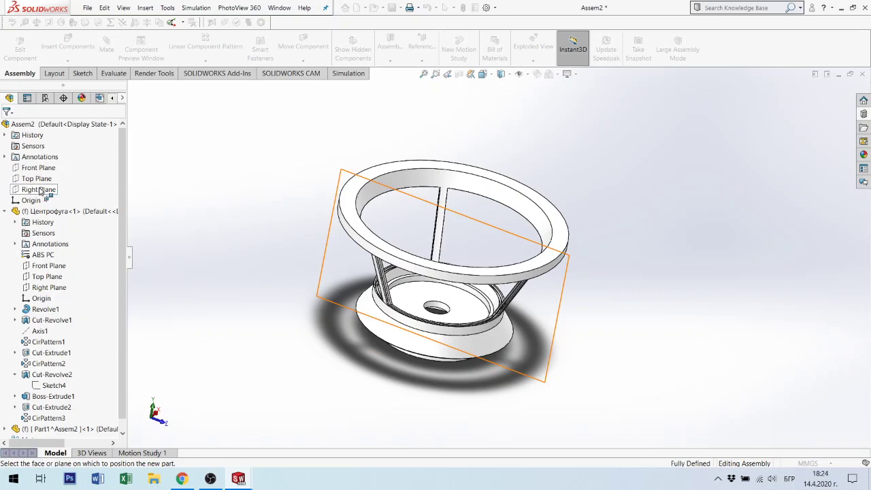
{"action": "left_click", "coordinate": [51, 287]}
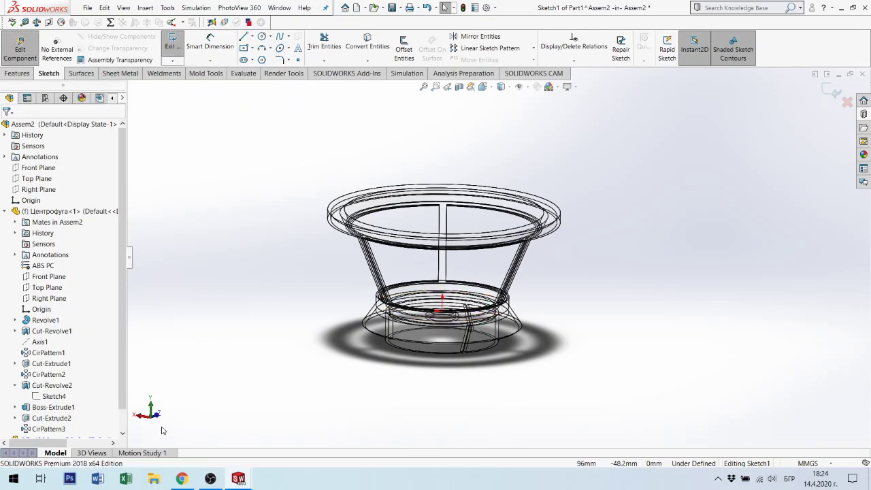
Convert the bowl's Sketch4 profile into Part1's sketch and view it from the right.
{"action": "left_click", "coordinate": [51, 398]}
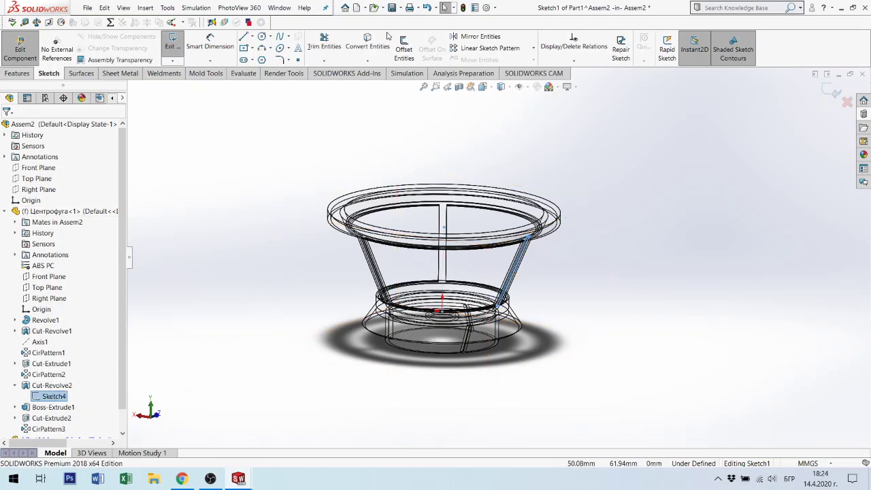
{"action": "left_click", "coordinate": [366, 42]}
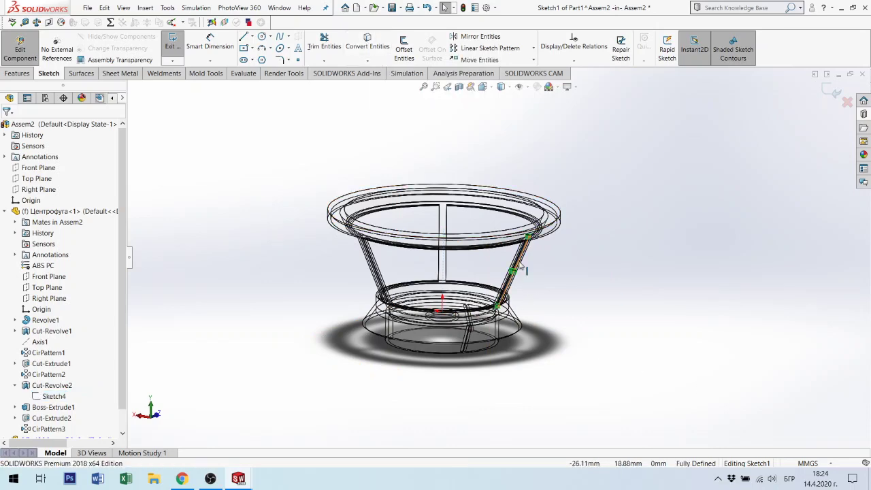
{"action": "key", "text": "ctrl+4"}
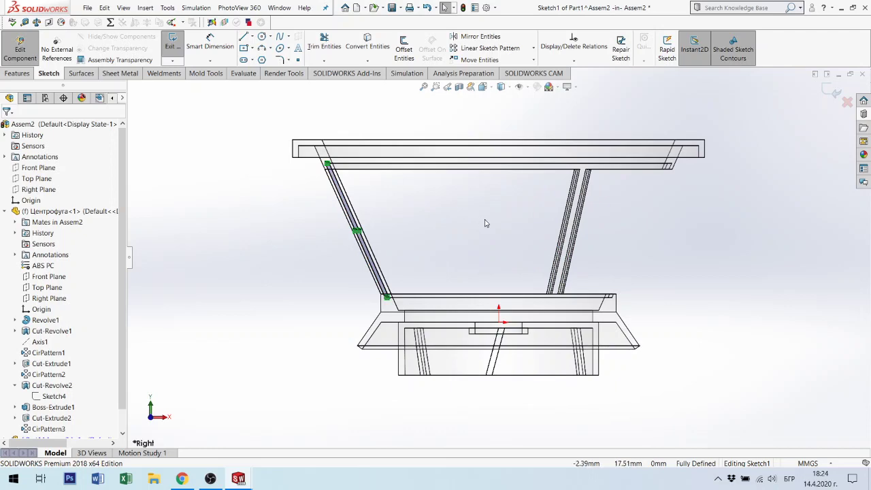
{"action": "scroll", "coordinate": [353, 179], "scroll_direction": "down", "scroll_amount": 3}
{"action": "scroll", "coordinate": [354, 179], "scroll_direction": "down", "scroll_amount": 2}
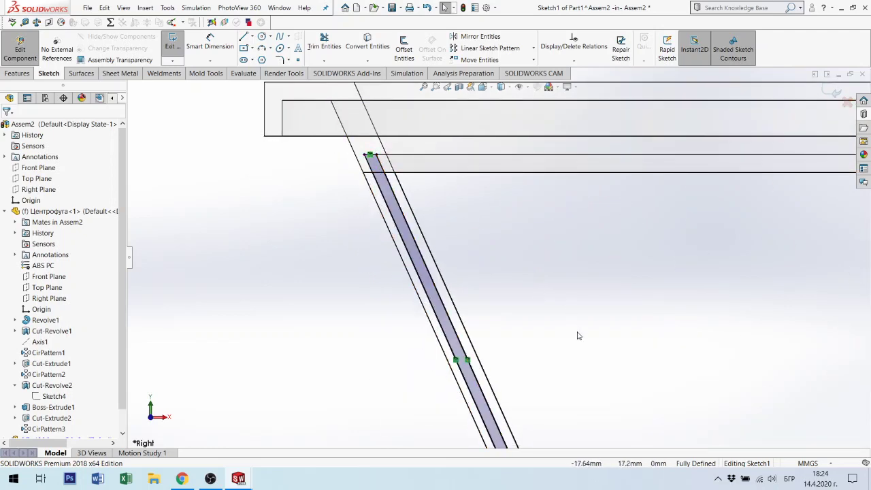
{"action": "scroll", "coordinate": [580, 333], "scroll_direction": "up", "scroll_amount": 3}
{"action": "scroll", "coordinate": [595, 344], "scroll_direction": "up", "scroll_amount": 2}
Draw a vertical construction centreline from the origin up to the bowl's upper rim.
{"action": "left_click", "coordinate": [474, 272]}
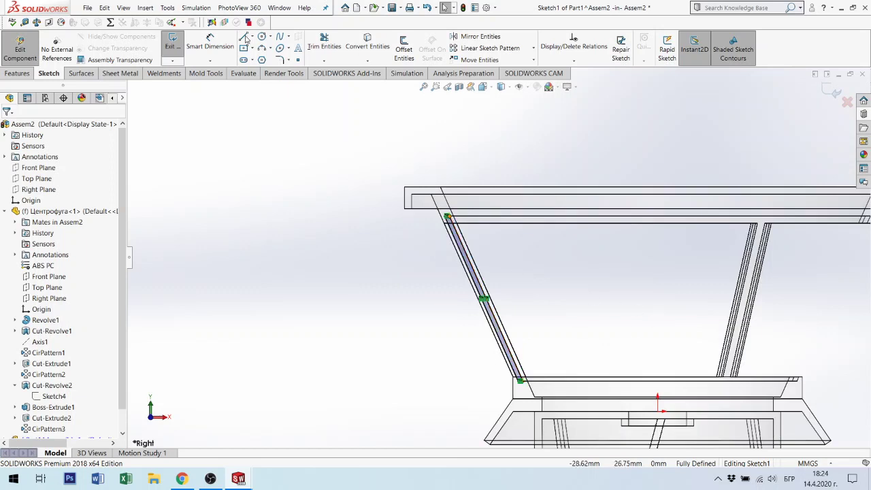
{"action": "left_click", "coordinate": [251, 36]}
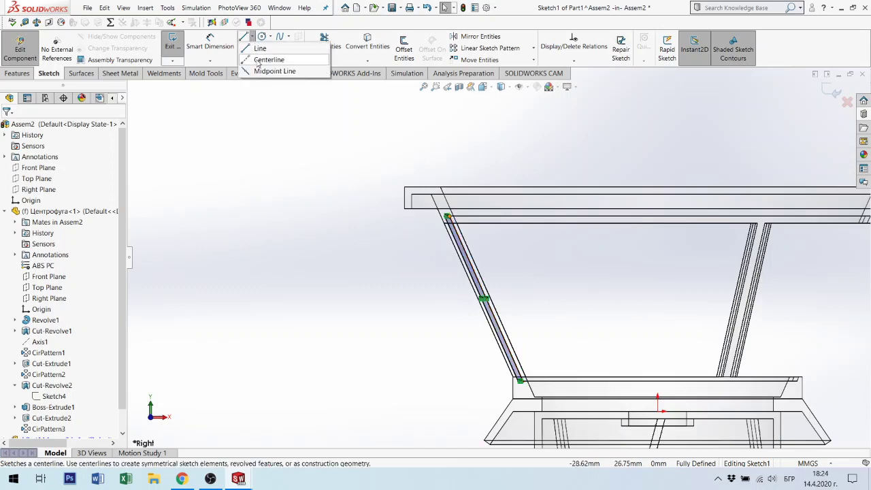
{"action": "left_click", "coordinate": [657, 398]}
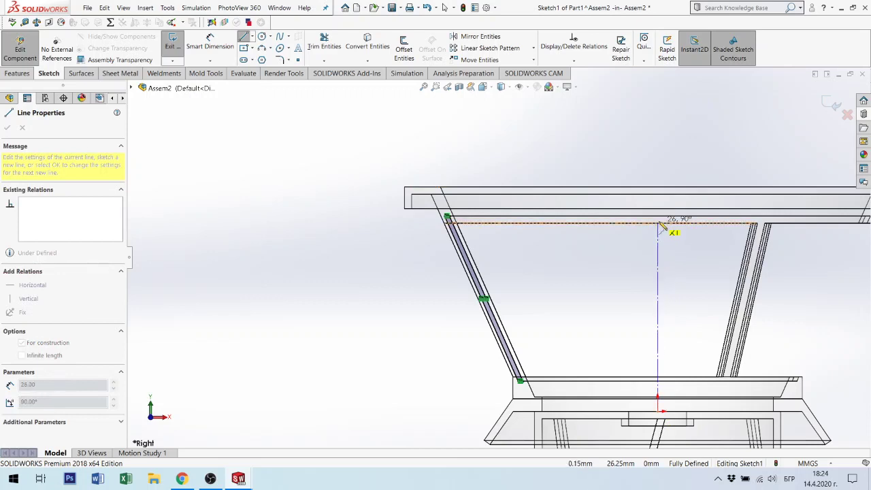
{"action": "left_click", "coordinate": [658, 223]}
{"action": "key", "text": "Escape"}
{"action": "key", "text": "Escape"}
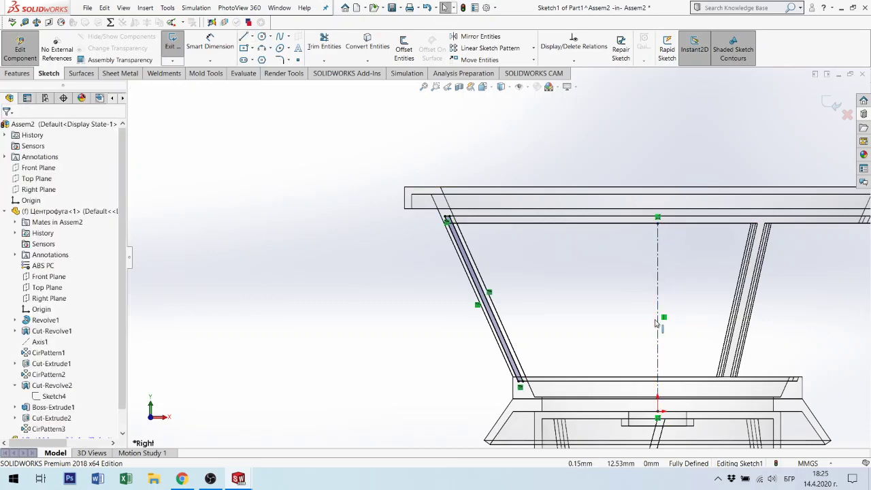
{"action": "scroll", "coordinate": [664, 317], "scroll_direction": "up", "scroll_amount": 2}
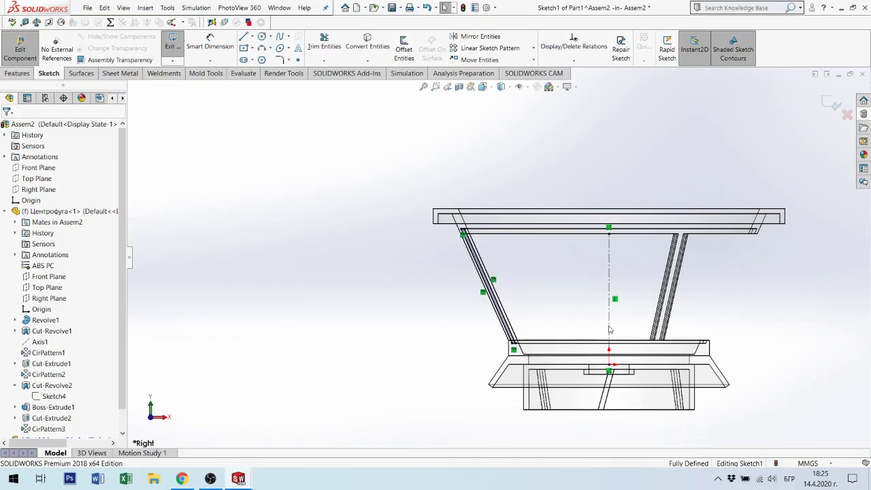
{"action": "scroll", "coordinate": [487, 245], "scroll_direction": "down", "scroll_amount": 2}
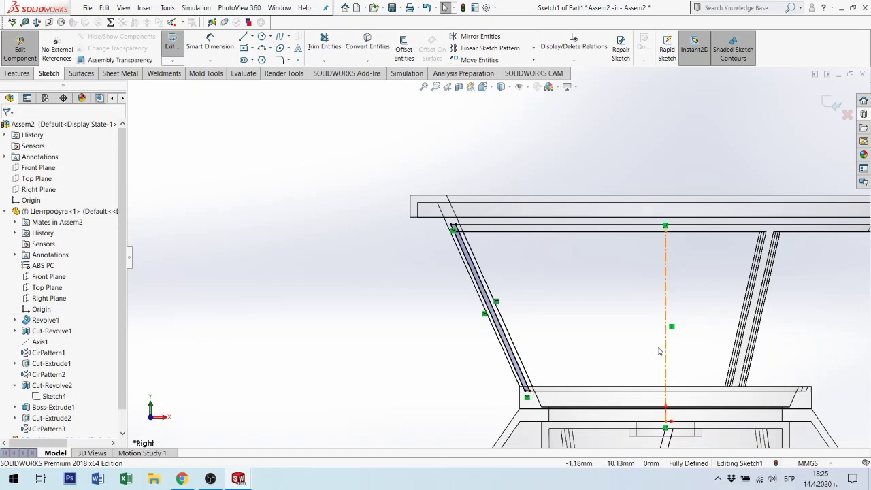
{"action": "scroll", "coordinate": [670, 313], "scroll_direction": "up", "scroll_amount": 2}
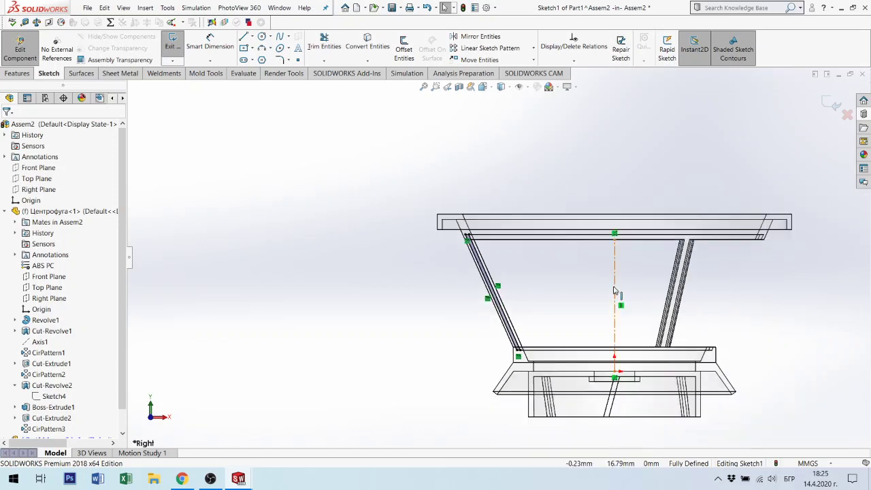
{"action": "key", "text": "ctrl+7"}
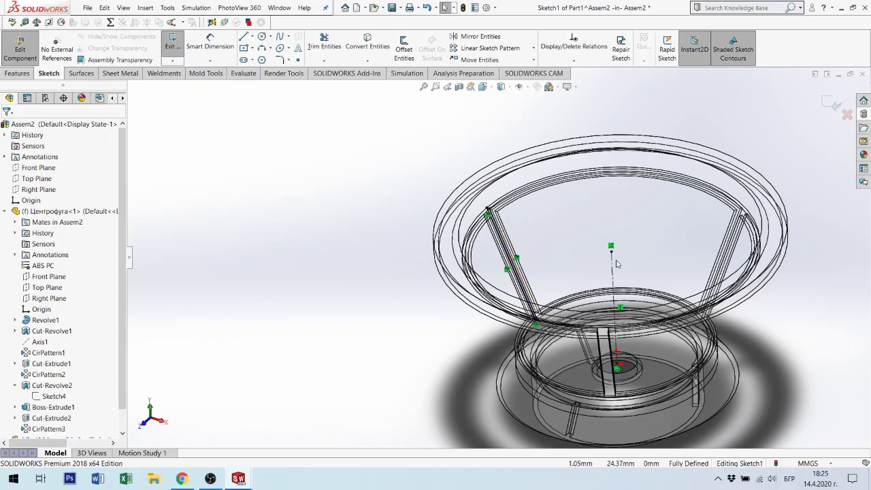
Revolve the Part1 profile 360° about Line17 into Revolve1, then return to editing Assem2.
{"action": "left_click", "coordinate": [18, 73]}
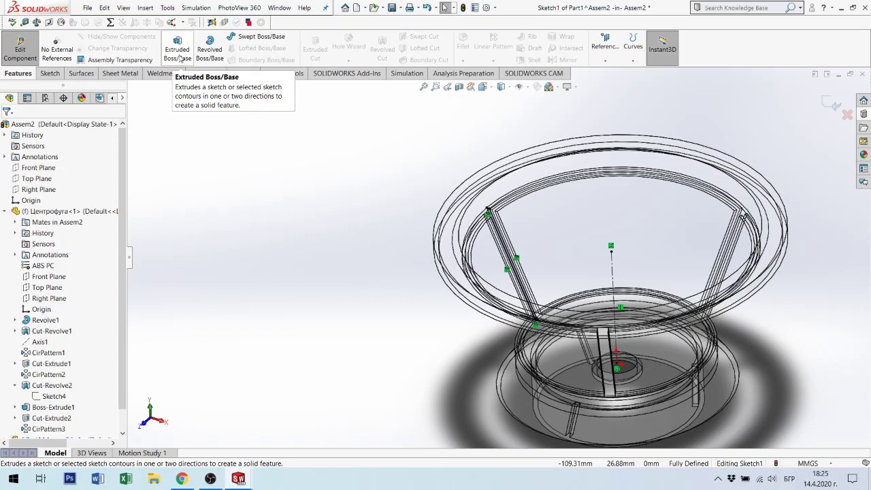
{"action": "left_click", "coordinate": [209, 52]}
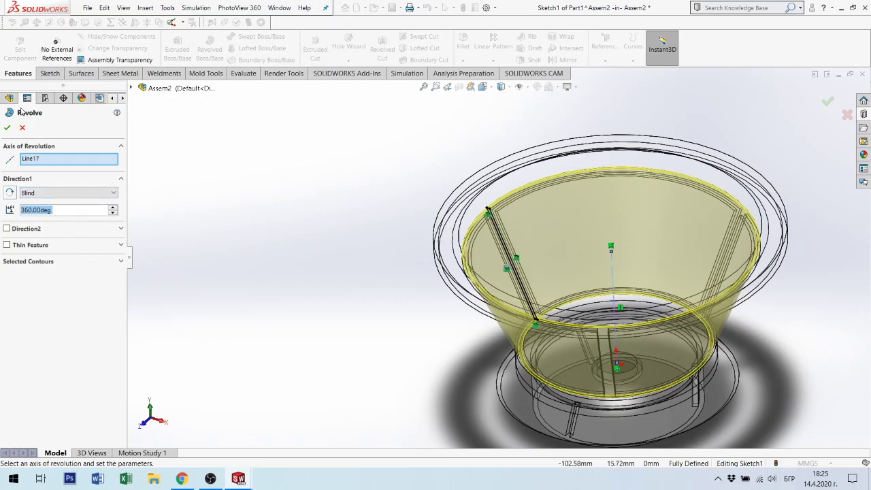
{"action": "left_click", "coordinate": [7, 127]}
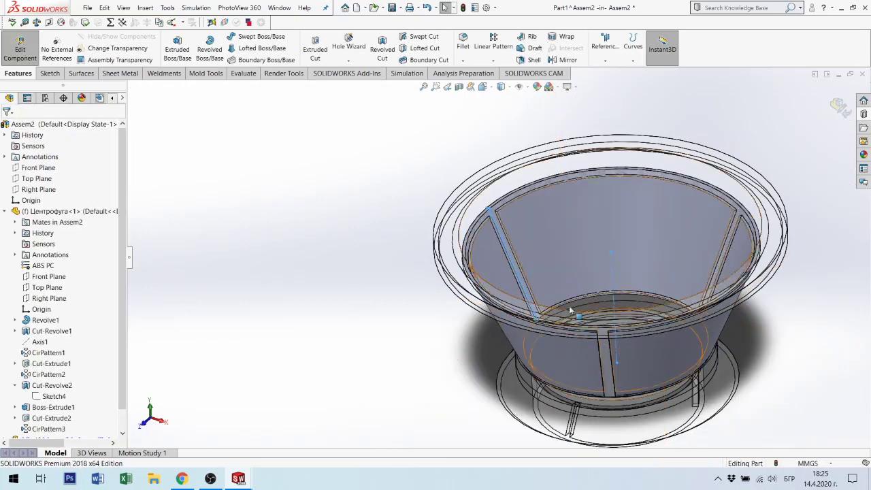
{"action": "scroll", "coordinate": [576, 266], "scroll_direction": "up", "scroll_amount": 3}
{"action": "left_click", "coordinate": [552, 238]}
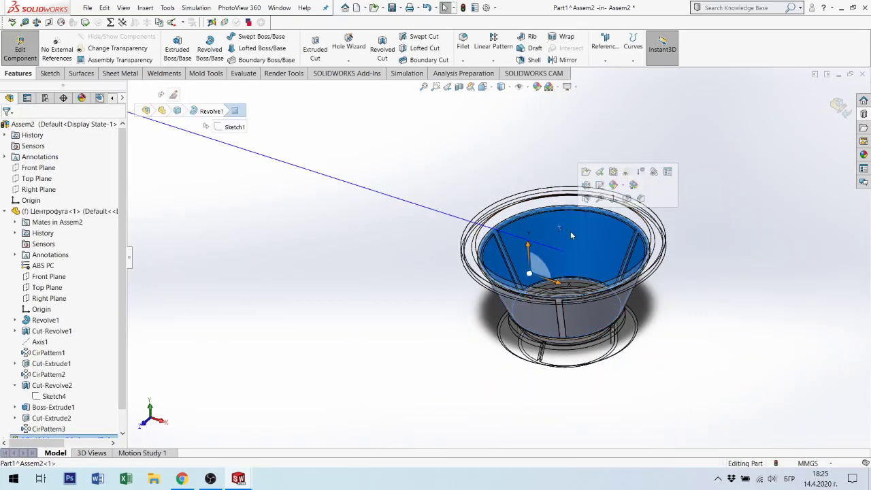
{"action": "mouse_move", "coordinate": [575, 242]}
{"action": "middle_mouse_down"}
{"action": "mouse_move", "coordinate": [569, 225]}
{"action": "mouse_move", "coordinate": [568, 235]}
{"action": "middle_mouse_up"}
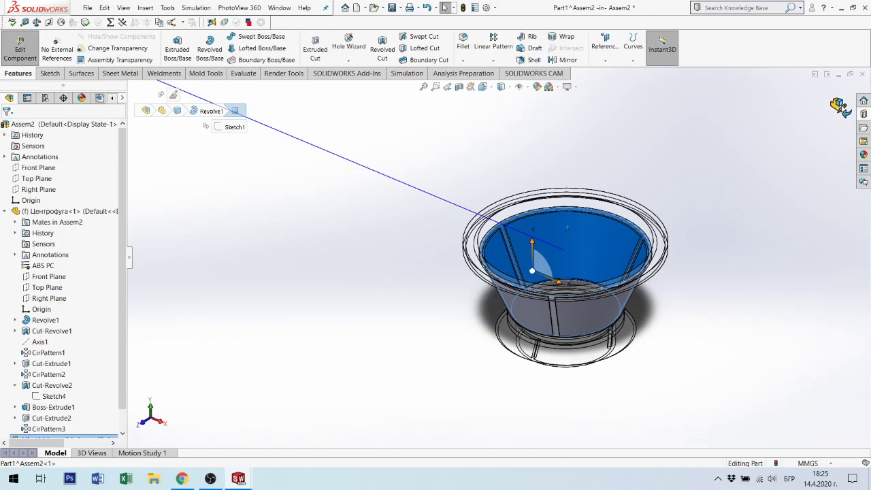
{"action": "left_click", "coordinate": [19, 49]}
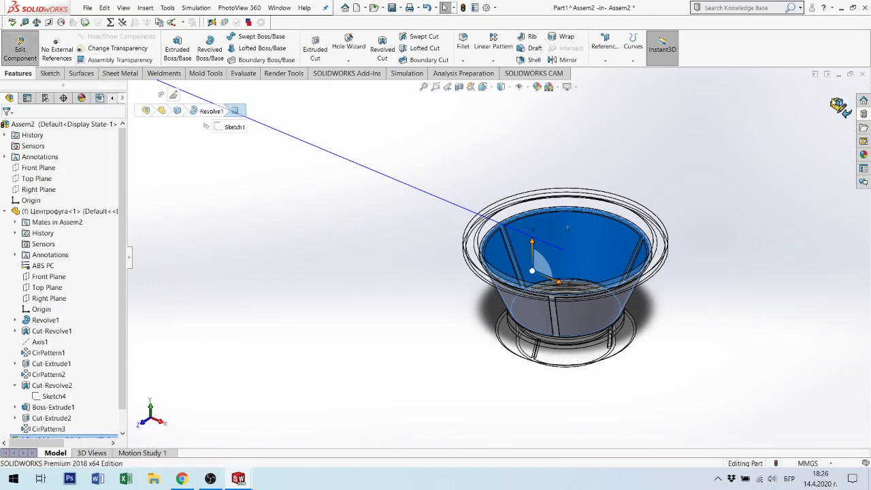
{"action": "mouse_move", "coordinate": [583, 264]}
{"action": "middle_mouse_down"}
{"action": "mouse_move", "coordinate": [589, 193]}
{"action": "mouse_move", "coordinate": [639, 215]}
{"action": "middle_mouse_up"}
{"action": "left_click", "coordinate": [639, 214]}
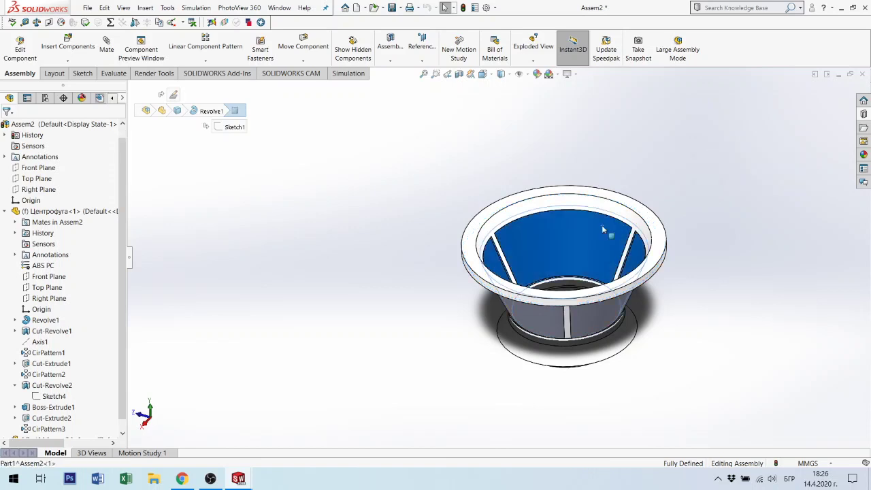
{"action": "scroll", "coordinate": [44, 408], "scroll_direction": "down", "scroll_amount": 1}
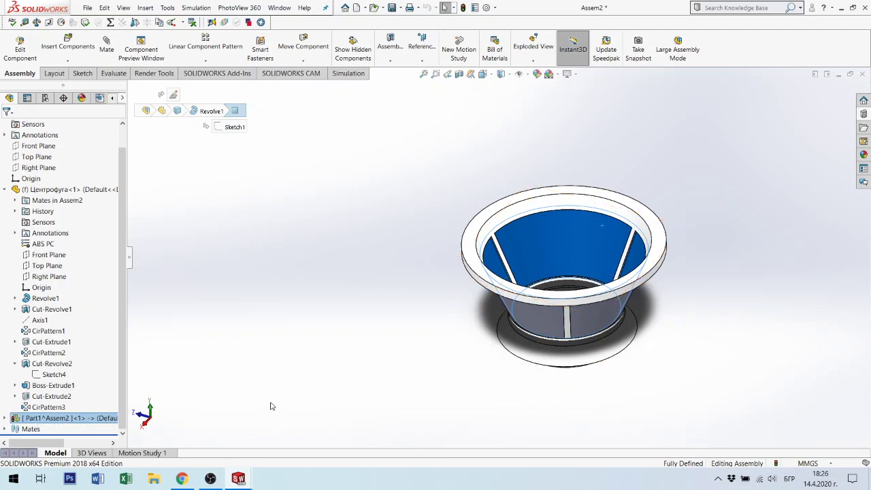
{"action": "left_click", "coordinate": [323, 397]}
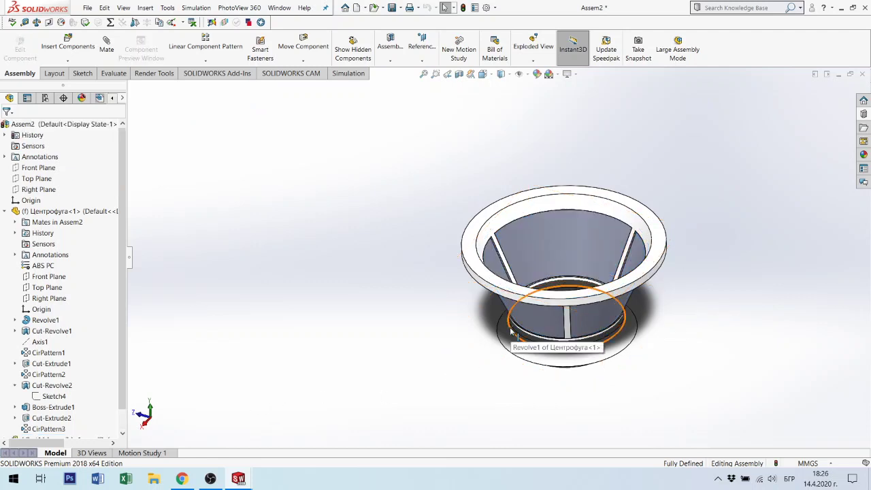
{"action": "scroll", "coordinate": [496, 362], "scroll_direction": "up", "scroll_amount": 3}
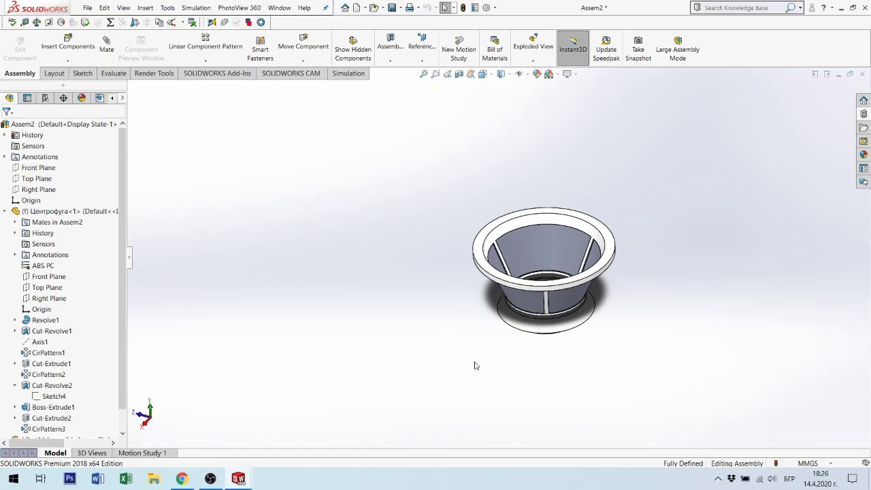
{"action": "scroll", "coordinate": [382, 365], "scroll_direction": "down", "scroll_amount": 2}
{"action": "scroll", "coordinate": [123, 319], "scroll_direction": "down", "scroll_amount": 1}
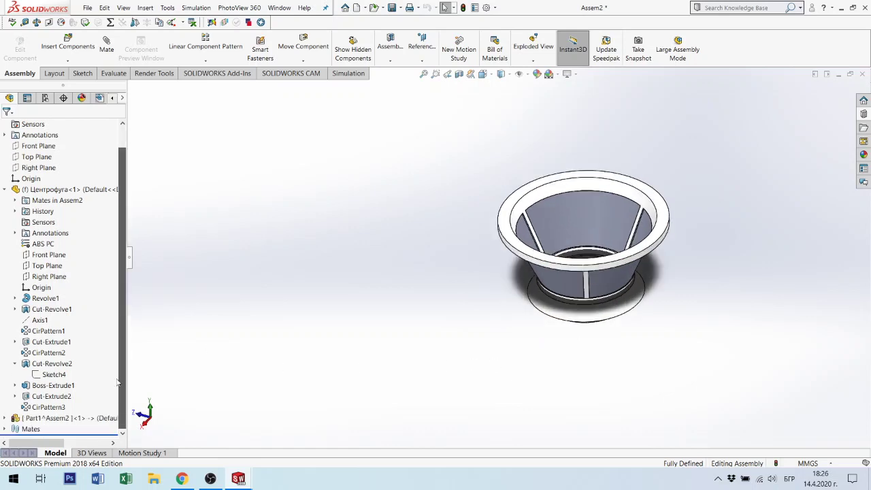
{"action": "left_click", "coordinate": [65, 419]}
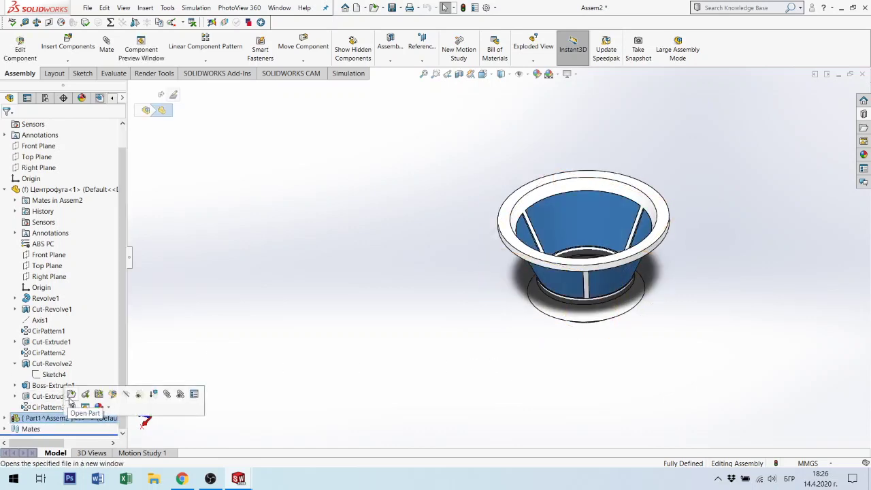
Open Part1 in its own window and save it as Cedka.SLDPRT, replacing the existing file.
{"action": "left_click", "coordinate": [73, 395]}
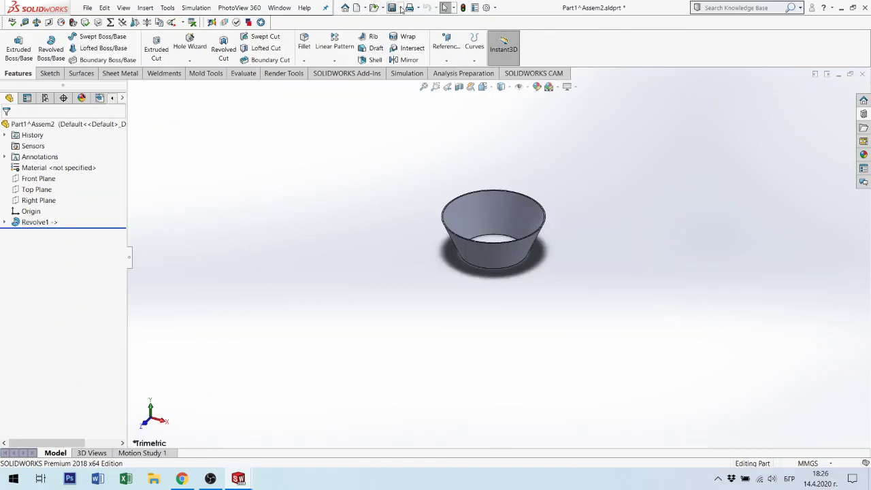
{"action": "left_click", "coordinate": [401, 8]}
{"action": "left_click", "coordinate": [414, 31]}
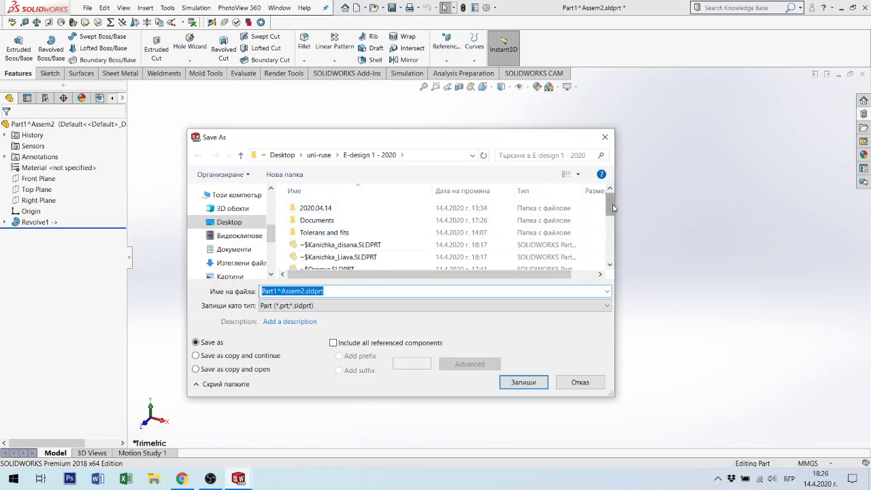
{"action": "scroll", "coordinate": [612, 217], "scroll_direction": "down", "scroll_amount": 1}
{"action": "left_click_drag", "start_coordinate": [617, 217], "coordinate": [620, 230]}
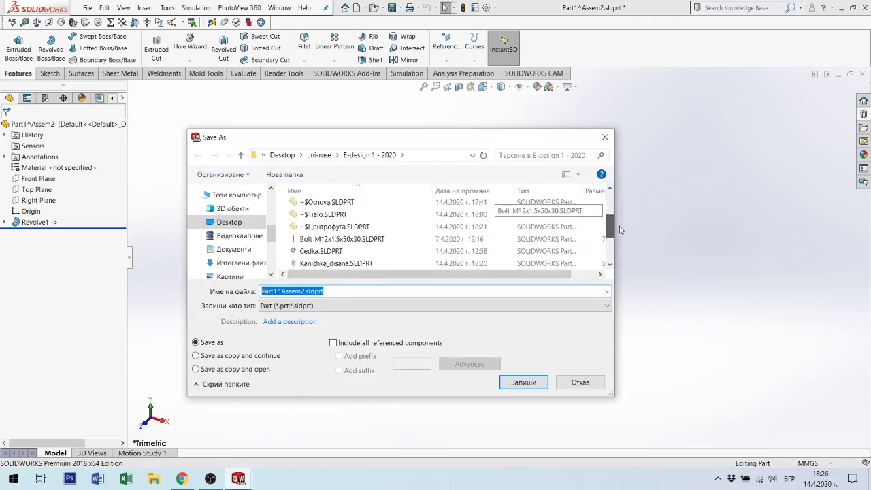
{"action": "double_click", "coordinate": [331, 252]}
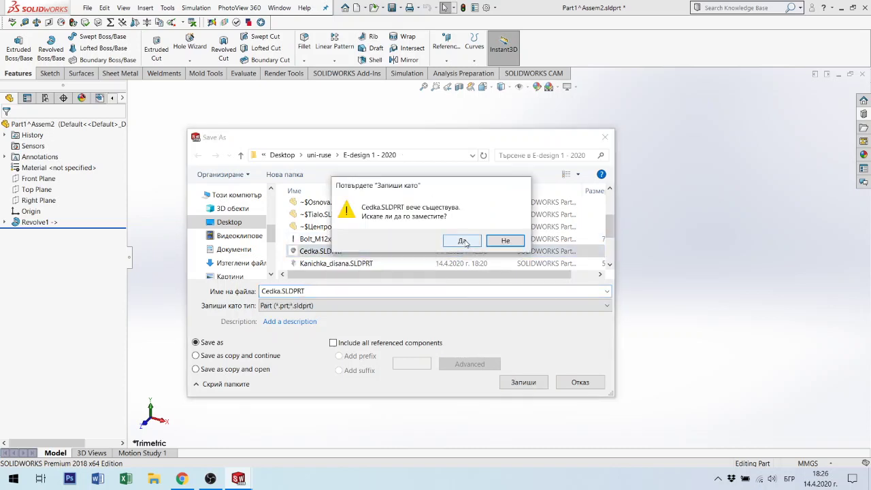
{"action": "left_click", "coordinate": [462, 242]}
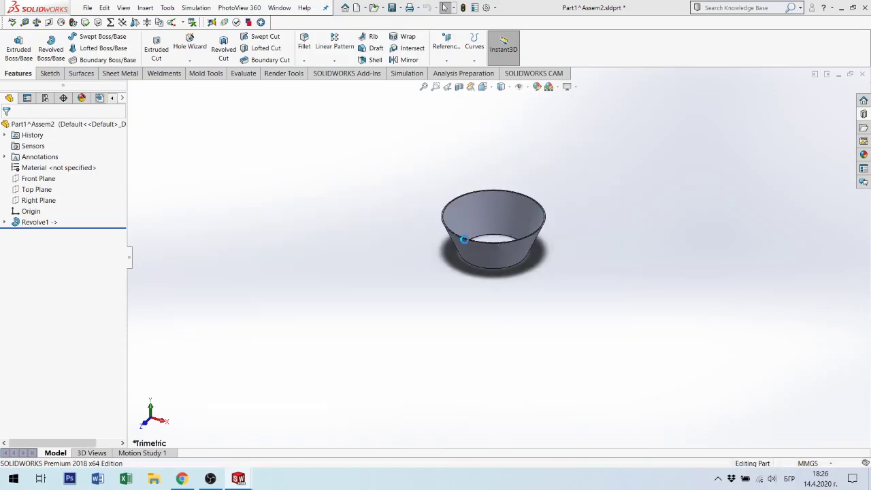
Assign Cast Alloy Steel as the Cedka part's material and orbit to inspect the cup.
{"action": "right_click", "coordinate": [55, 170]}
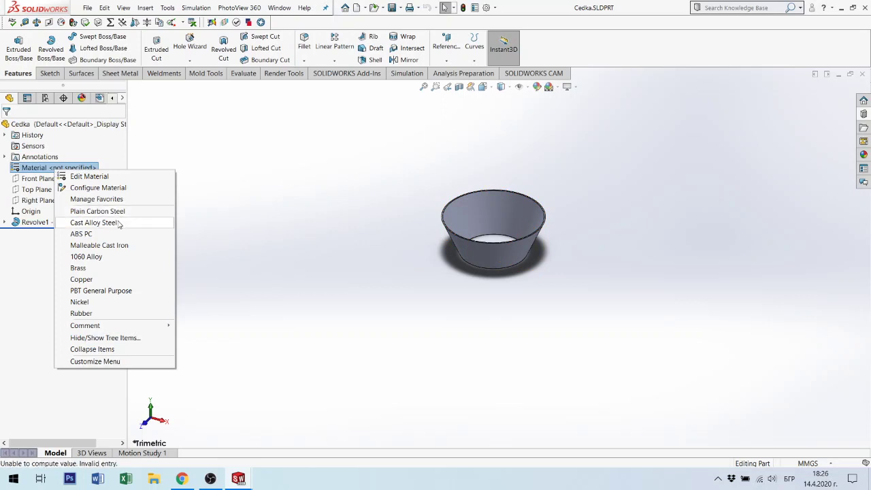
{"action": "left_click", "coordinate": [119, 223]}
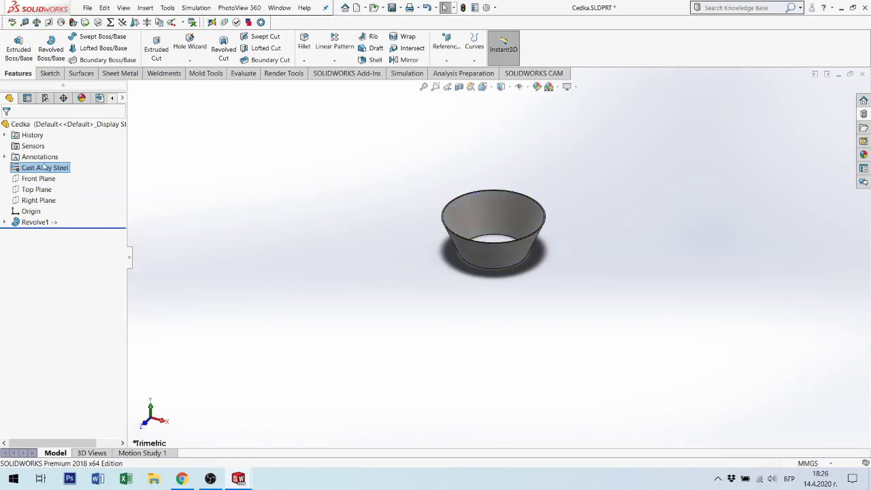
{"action": "mouse_move", "coordinate": [360, 266]}
{"action": "middle_mouse_down"}
{"action": "mouse_move", "coordinate": [388, 306]}
{"action": "mouse_move", "coordinate": [335, 279]}
{"action": "middle_mouse_up"}
{"action": "scroll", "coordinate": [335, 280], "scroll_direction": "down", "scroll_amount": 5}
{"action": "scroll", "coordinate": [374, 256], "scroll_direction": "up", "scroll_amount": 3}
{"action": "scroll", "coordinate": [406, 275], "scroll_direction": "down", "scroll_amount": 3}
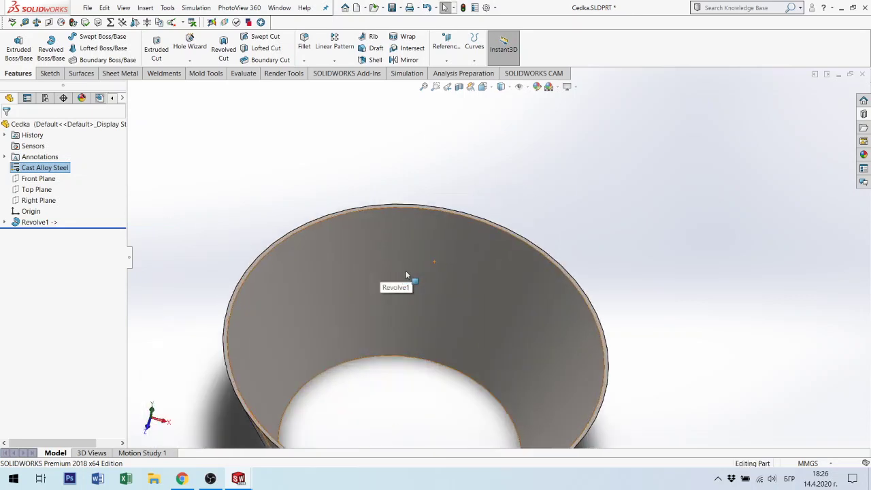
{"action": "scroll", "coordinate": [406, 275], "scroll_direction": "up", "scroll_amount": 3}
{"action": "middle_click_drag", "start_coordinate": [406, 275], "coordinate": [638, 321]}
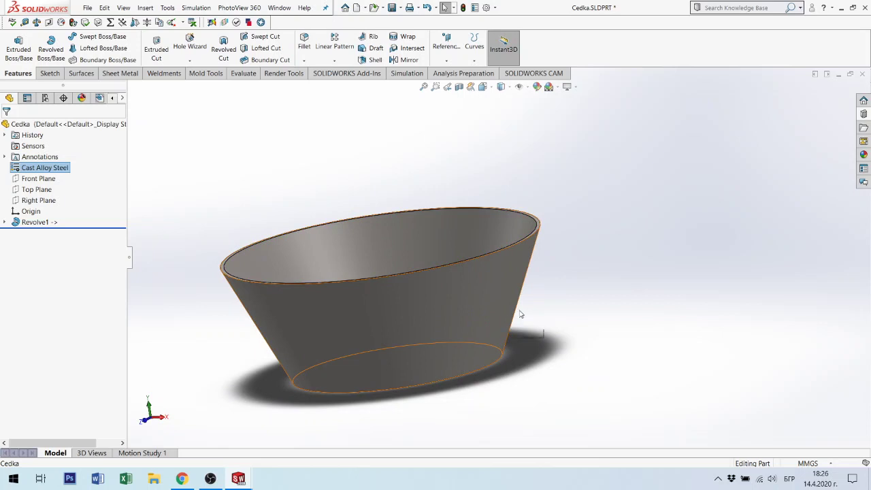
{"action": "middle_click_drag", "start_coordinate": [520, 313], "coordinate": [544, 243]}
{"action": "scroll", "coordinate": [465, 268], "scroll_direction": "down", "scroll_amount": 3}
{"action": "scroll", "coordinate": [432, 278], "scroll_direction": "up", "scroll_amount": 3}
{"action": "mouse_move", "coordinate": [431, 278]}
{"action": "middle_mouse_down"}
{"action": "mouse_move", "coordinate": [504, 315]}
{"action": "mouse_move", "coordinate": [470, 292]}
{"action": "middle_mouse_up"}
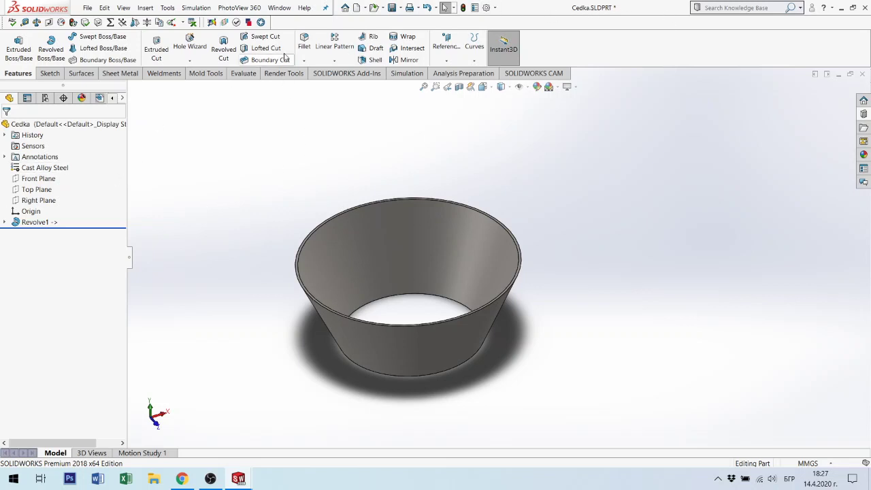
Save the Cedka part and close its window, returning to the Assem2 assembly.
{"action": "left_click", "coordinate": [392, 9]}
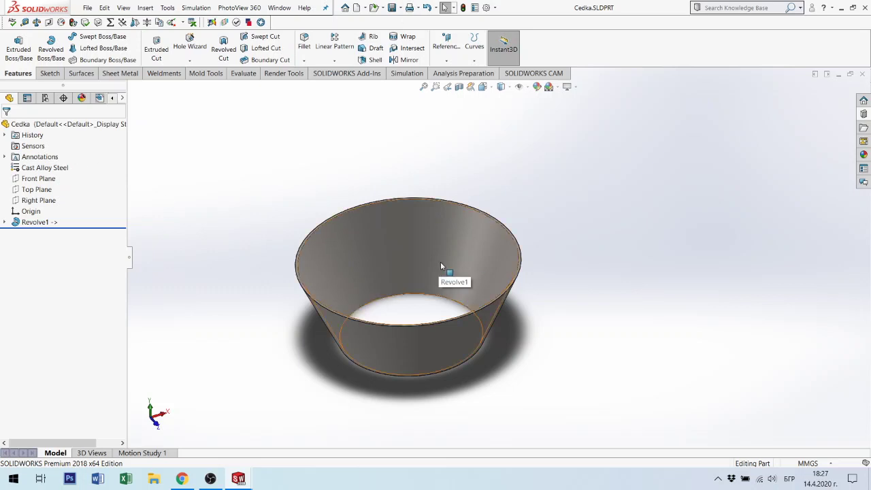
{"action": "left_click", "coordinate": [863, 74]}
{"action": "mouse_move", "coordinate": [579, 225]}
{"action": "middle_mouse_down"}
{"action": "mouse_move", "coordinate": [590, 221]}
{"action": "mouse_move", "coordinate": [2, 278]}
{"action": "middle_mouse_up"}
{"action": "left_click", "coordinate": [6, 211]}
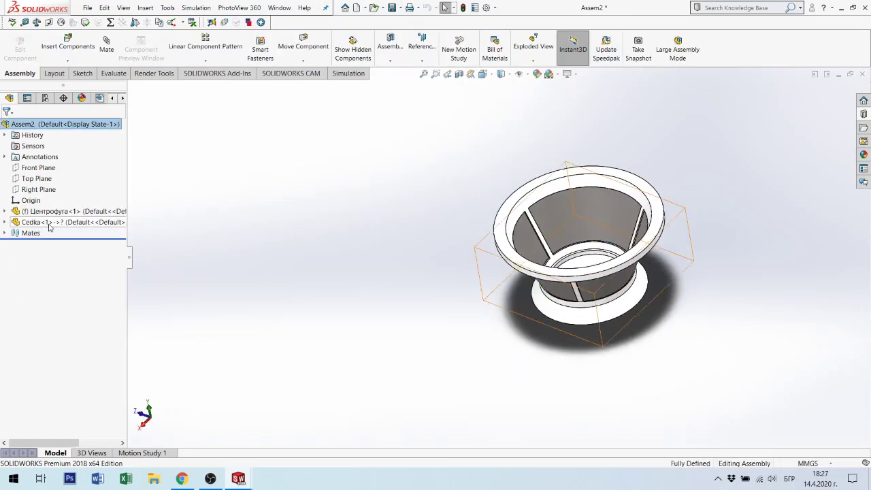
{"action": "left_click", "coordinate": [53, 227]}
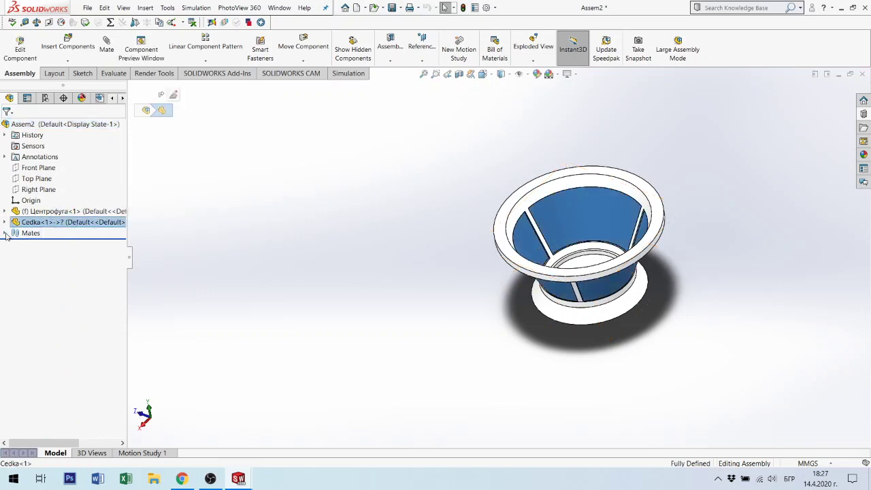
{"action": "left_click", "coordinate": [6, 234]}
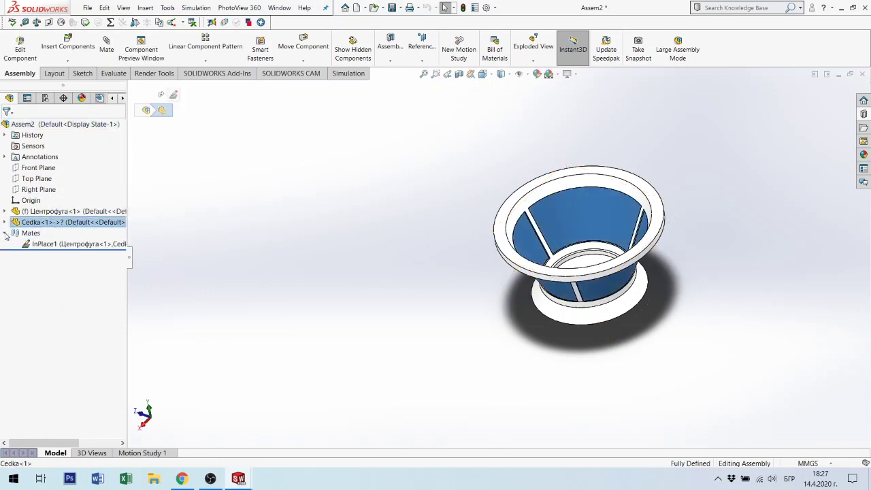
{"action": "left_click", "coordinate": [57, 245]}
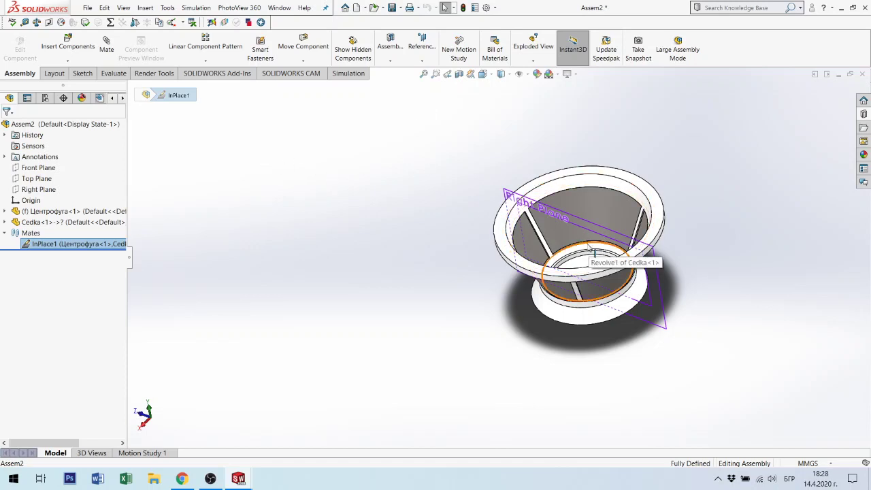
{"action": "middle_click_drag", "start_coordinate": [593, 253], "coordinate": [664, 153]}
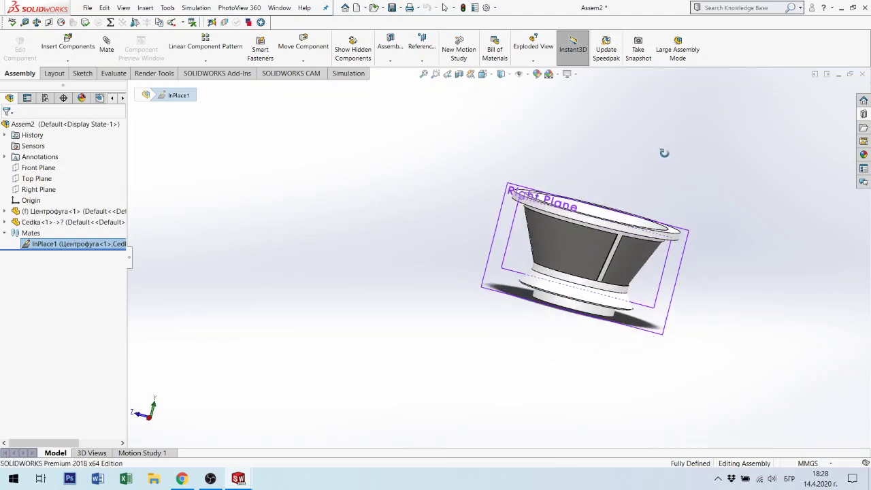
{"action": "mouse_move", "coordinate": [576, 262]}
{"action": "middle_mouse_down"}
{"action": "mouse_move", "coordinate": [607, 321]}
{"action": "mouse_move", "coordinate": [584, 305]}
{"action": "middle_mouse_up"}
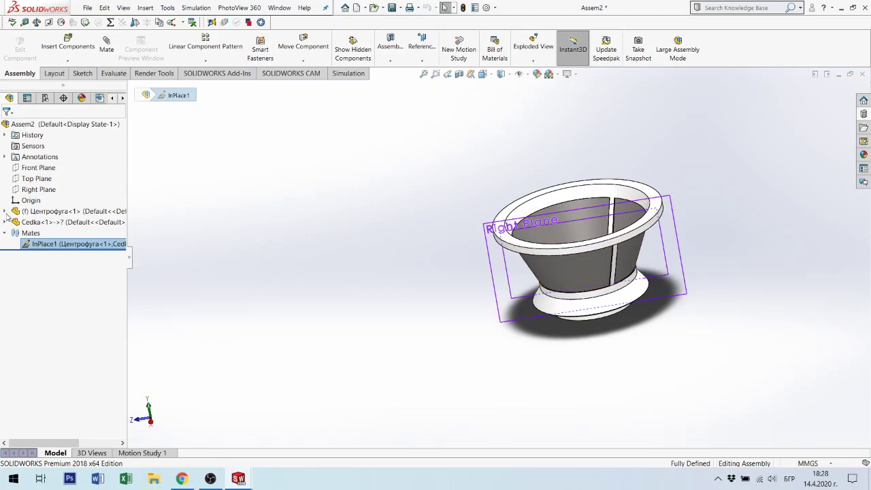
{"action": "left_click", "coordinate": [6, 212]}
{"action": "left_click", "coordinate": [15, 222]}
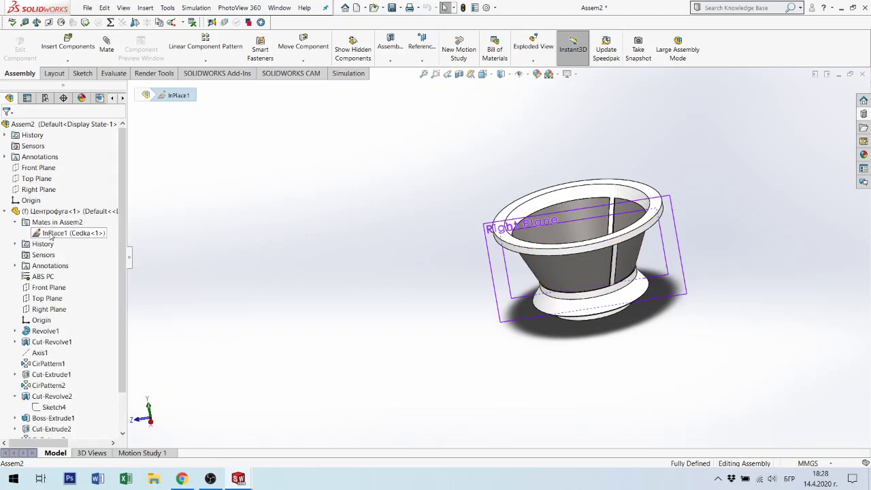
{"action": "scroll", "coordinate": [7, 213], "scroll_direction": "down", "scroll_amount": 1}
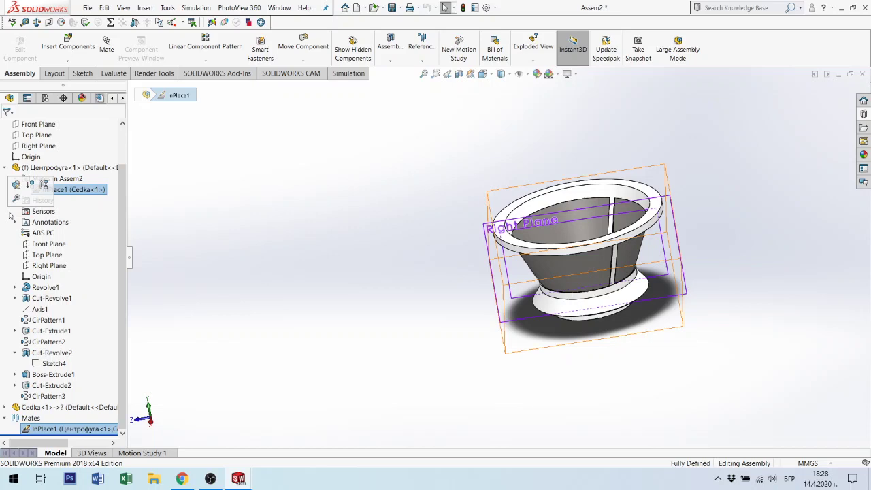
{"action": "left_click", "coordinate": [360, 294]}
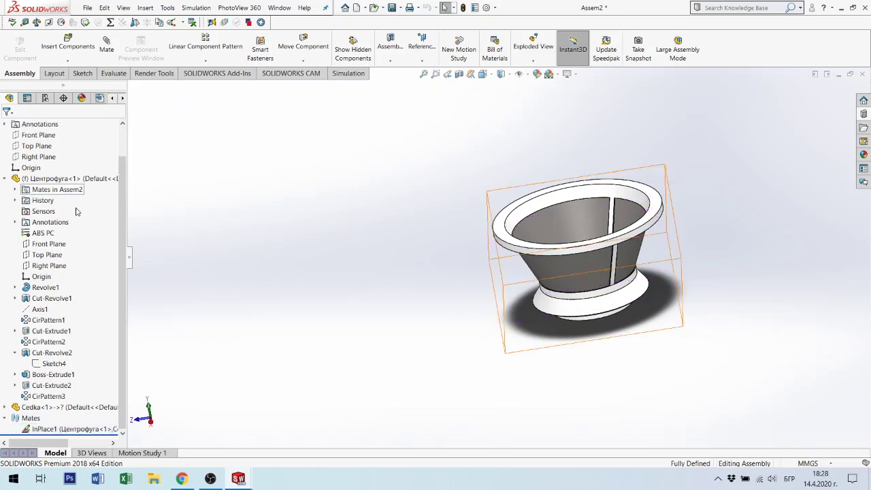
{"action": "left_click", "coordinate": [15, 178]}
{"action": "middle_click_drag", "start_coordinate": [569, 151], "coordinate": [597, 252]}
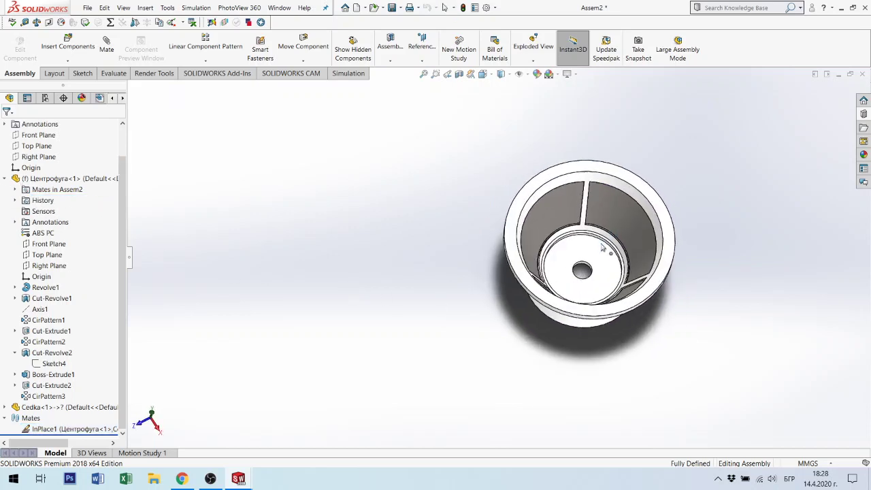
{"action": "scroll", "coordinate": [600, 254], "scroll_direction": "down", "scroll_amount": 3}
{"action": "scroll", "coordinate": [599, 254], "scroll_direction": "down", "scroll_amount": 2}
{"action": "scroll", "coordinate": [588, 235], "scroll_direction": "down", "scroll_amount": 2}
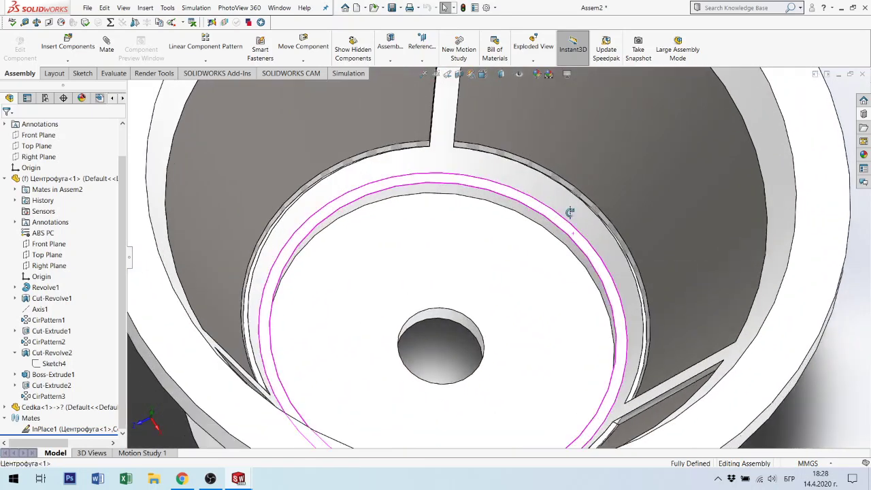
{"action": "scroll", "coordinate": [572, 231], "scroll_direction": "down", "scroll_amount": 1}
{"action": "left_click", "coordinate": [568, 231]}
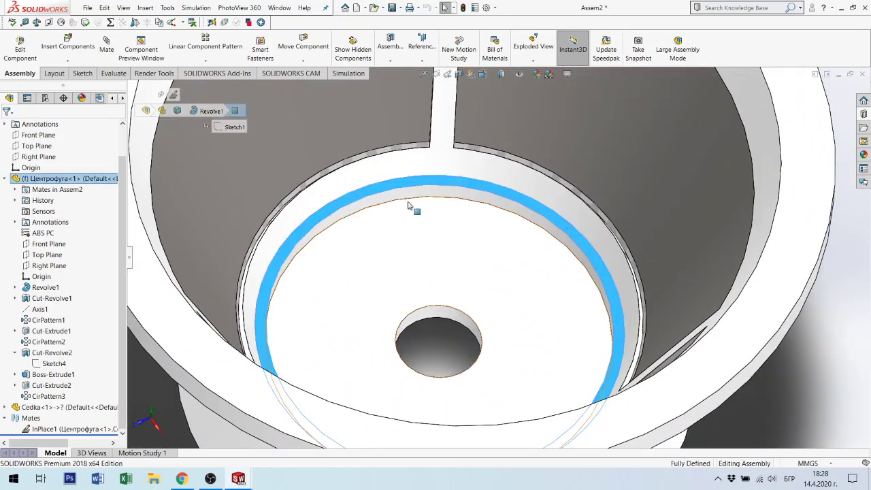
{"action": "scroll", "coordinate": [553, 309], "scroll_direction": "up", "scroll_amount": 3}
{"action": "scroll", "coordinate": [673, 325], "scroll_direction": "up", "scroll_amount": 3}
{"action": "key", "text": "Escape"}
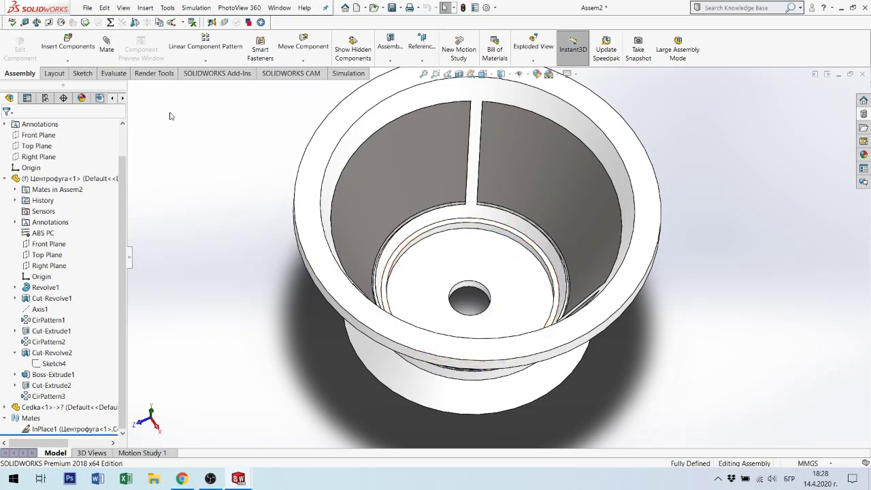
Insert a new in-context part with its sketch on the bowl's inner ring face.
{"action": "left_click", "coordinate": [68, 65]}
{"action": "left_click", "coordinate": [73, 81]}
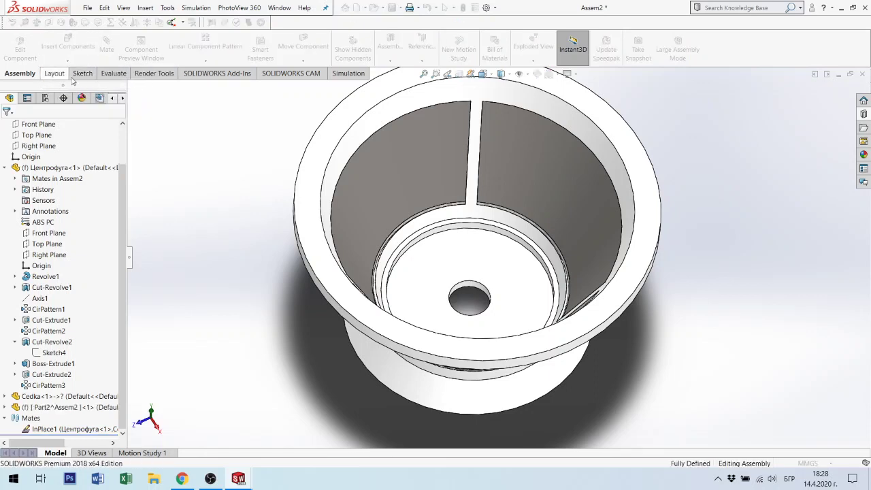
{"action": "scroll", "coordinate": [504, 231], "scroll_direction": "down", "scroll_amount": 2}
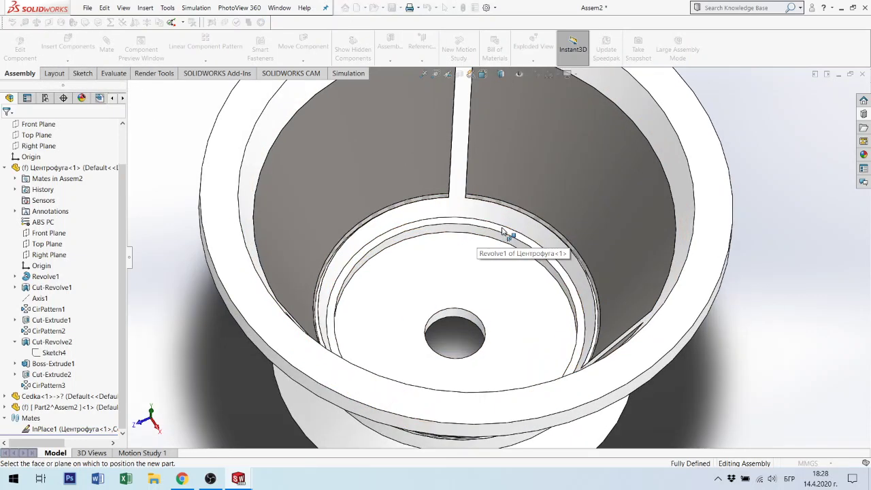
{"action": "scroll", "coordinate": [503, 232], "scroll_direction": "down", "scroll_amount": 2}
{"action": "left_click", "coordinate": [498, 236]}
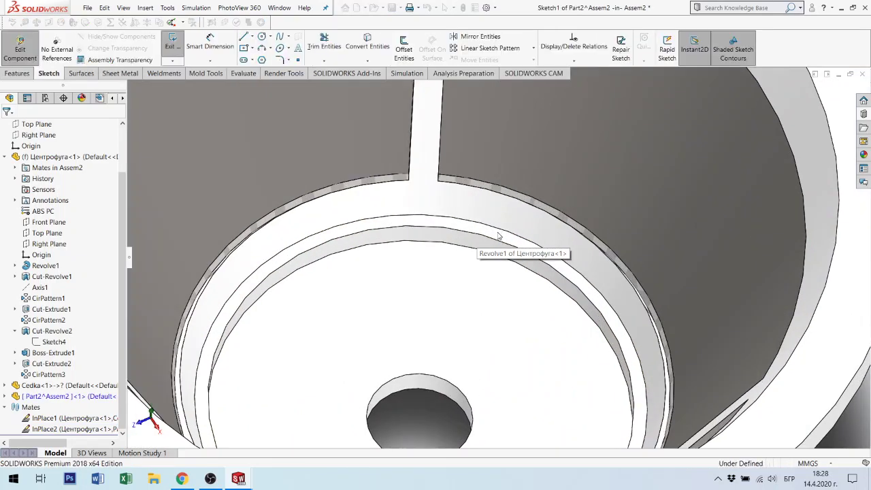
{"action": "scroll", "coordinate": [499, 235], "scroll_direction": "up", "scroll_amount": 3}
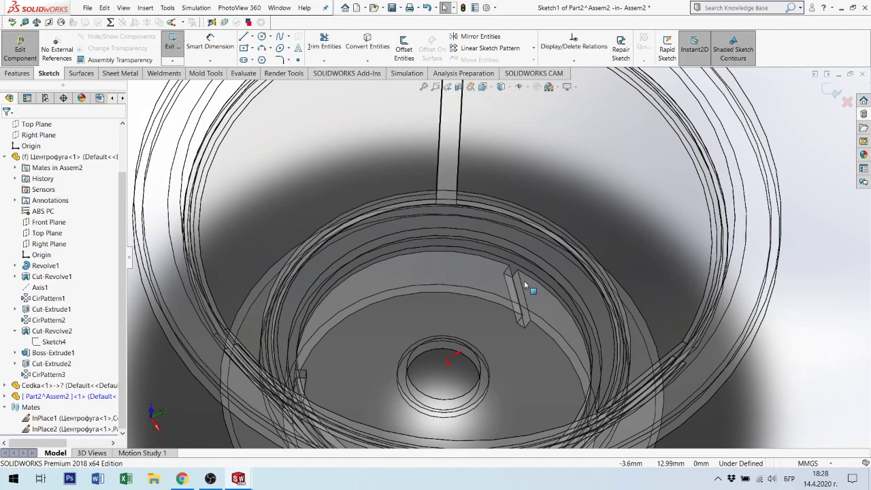
Convert the bowl's inner ring edge into a 34 mm sketch circle.
{"action": "mouse_move", "coordinate": [523, 280]}
{"action": "middle_mouse_down"}
{"action": "mouse_move", "coordinate": [539, 280]}
{"action": "mouse_move", "coordinate": [519, 327]}
{"action": "middle_mouse_up"}
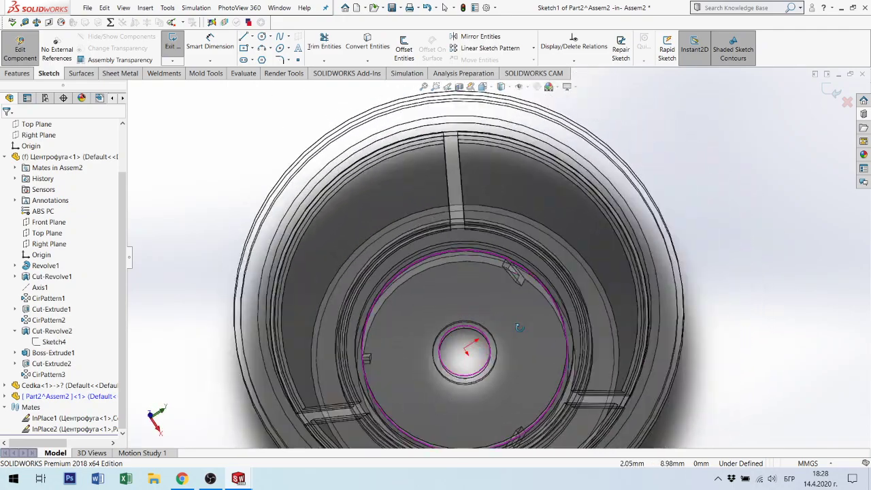
{"action": "middle_click_drag", "start_coordinate": [519, 327], "coordinate": [548, 343]}
{"action": "scroll", "coordinate": [547, 343], "scroll_direction": "down", "scroll_amount": 3}
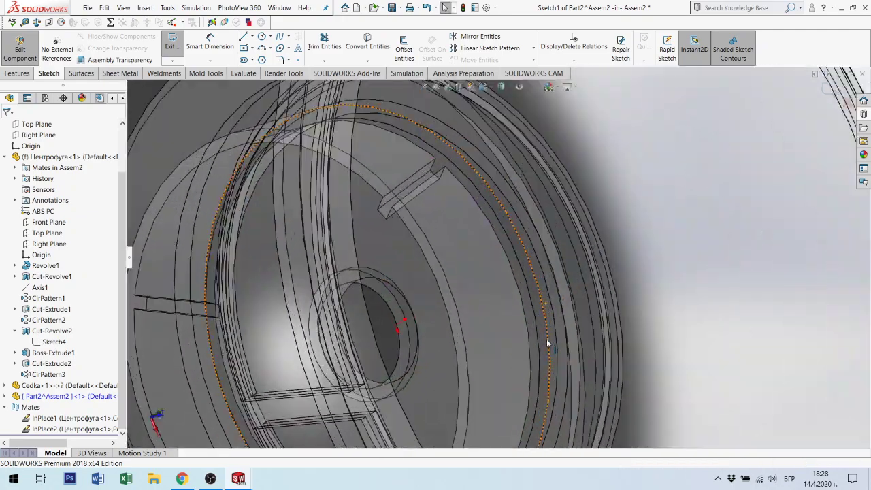
{"action": "left_click", "coordinate": [548, 344]}
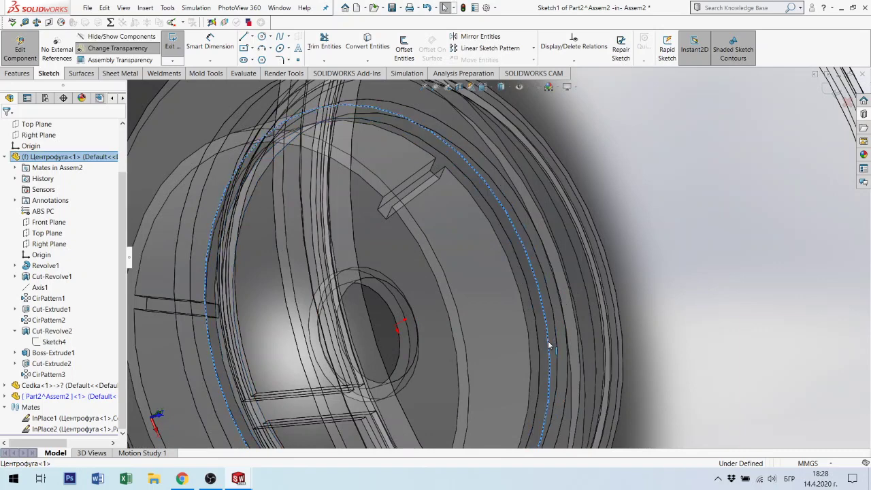
{"action": "left_click", "coordinate": [372, 49]}
{"action": "middle_click_drag", "start_coordinate": [708, 321], "coordinate": [647, 273]}
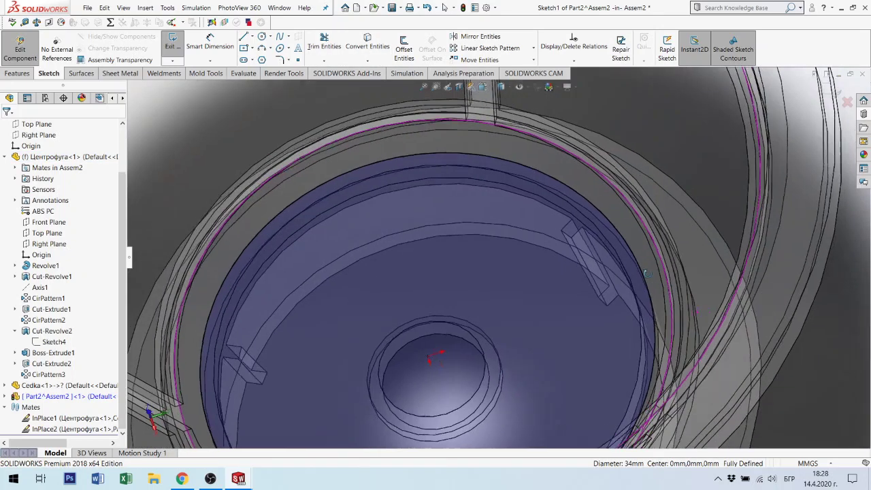
{"action": "scroll", "coordinate": [647, 274], "scroll_direction": "up", "scroll_amount": 2}
{"action": "scroll", "coordinate": [368, 362], "scroll_direction": "up", "scroll_amount": 3}
{"action": "scroll", "coordinate": [515, 322], "scroll_direction": "up", "scroll_amount": 2}
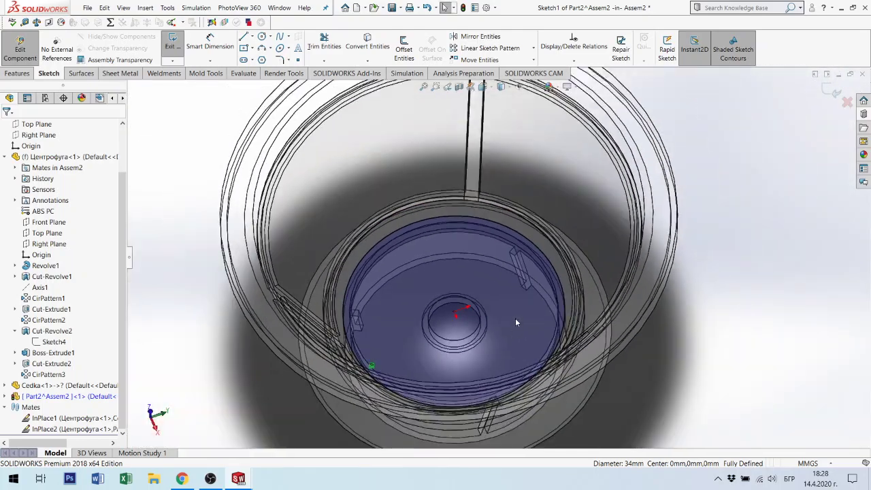
Replace the 34 mm circle with one converted from the 32 mm inner bottom edge.
{"action": "mouse_move", "coordinate": [515, 322]}
{"action": "middle_mouse_down"}
{"action": "mouse_move", "coordinate": [534, 297]}
{"action": "mouse_move", "coordinate": [561, 196]}
{"action": "middle_mouse_up"}
{"action": "middle_click_drag", "start_coordinate": [570, 199], "coordinate": [582, 348]}
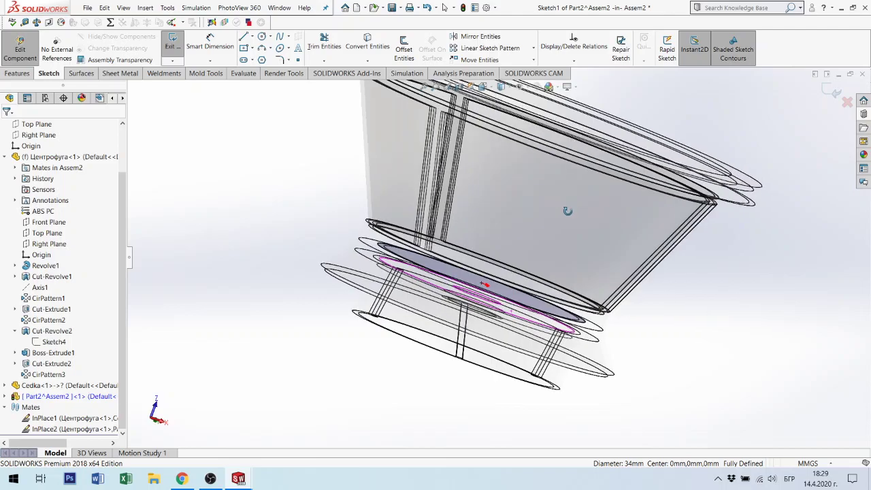
{"action": "scroll", "coordinate": [581, 349], "scroll_direction": "down", "scroll_amount": 4}
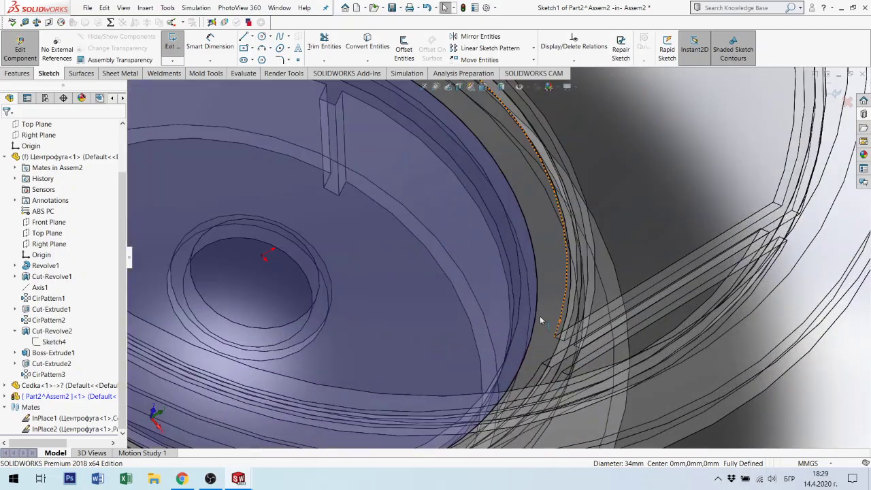
{"action": "left_click", "coordinate": [537, 316]}
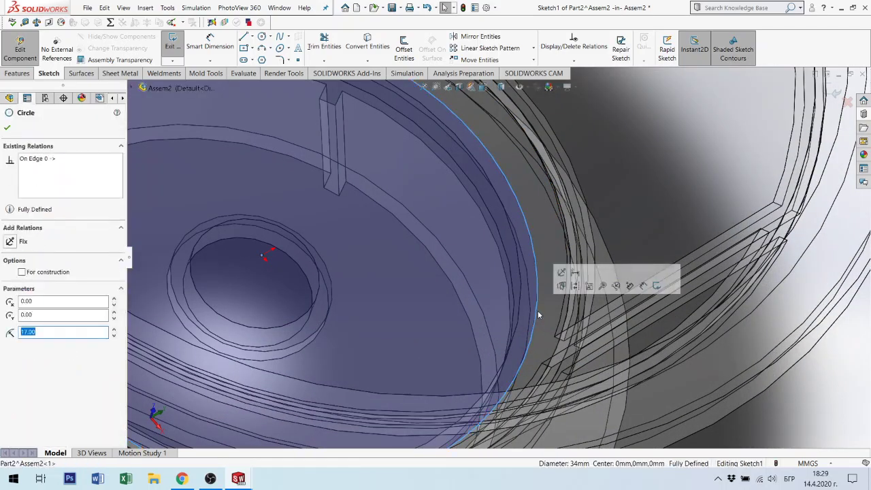
{"action": "key", "text": "Escape"}
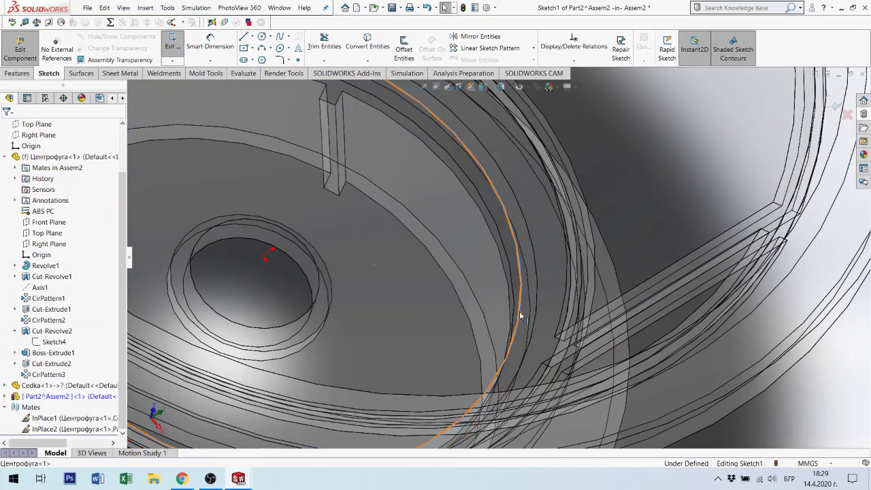
{"action": "left_click", "coordinate": [521, 316]}
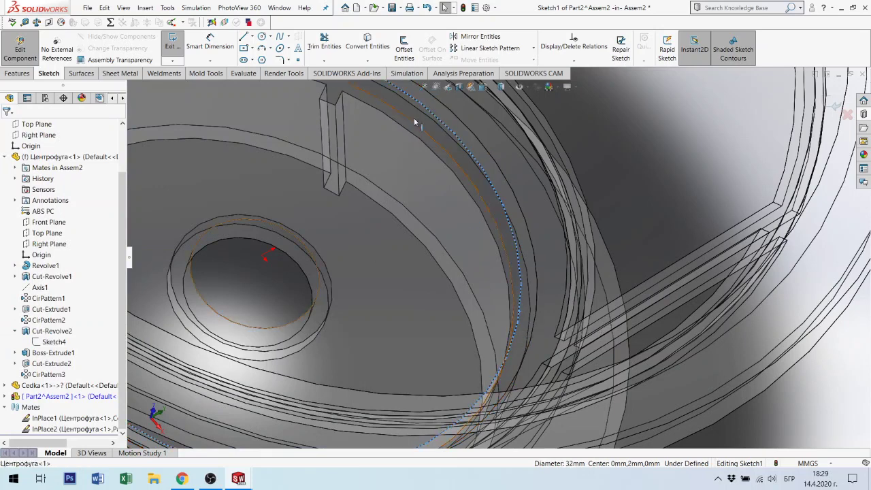
{"action": "left_click", "coordinate": [370, 45]}
{"action": "scroll", "coordinate": [517, 350], "scroll_direction": "up", "scroll_amount": 3}
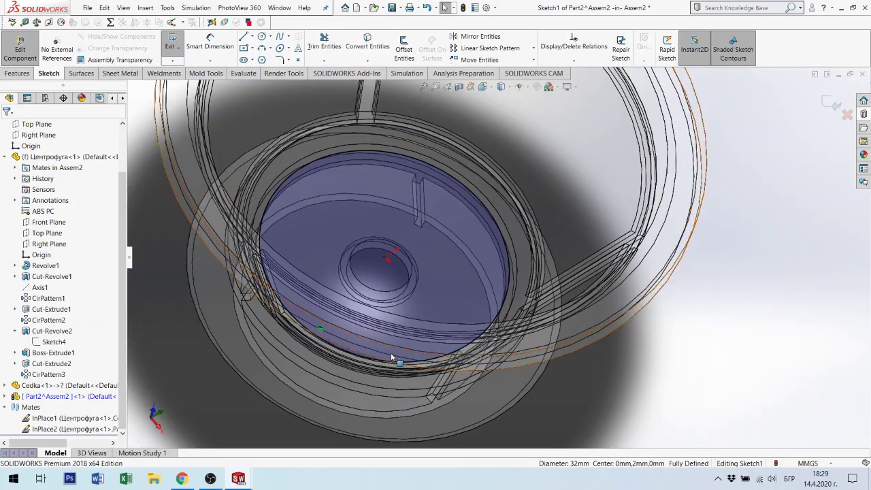
Extrude the 32 mm circle 1 mm in the reversed direction as Boss-Extrude1.
{"action": "left_click", "coordinate": [11, 75]}
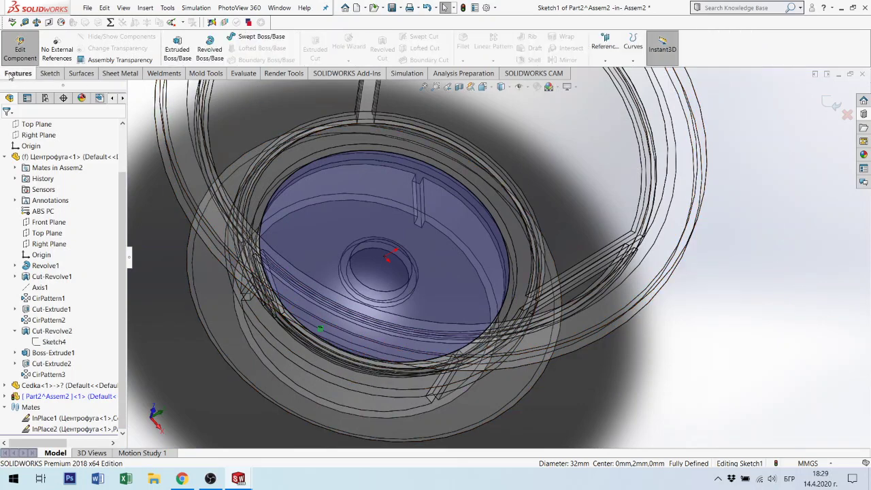
{"action": "left_click", "coordinate": [175, 49]}
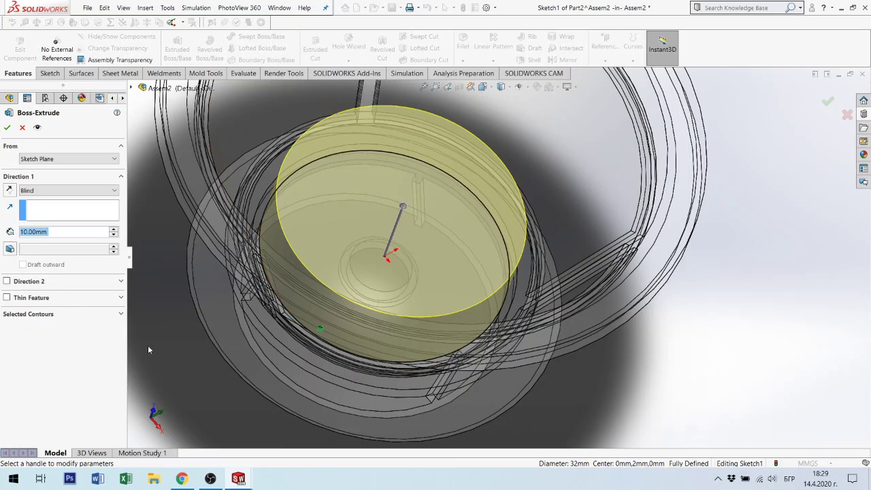
{"action": "left_click", "coordinate": [9, 191]}
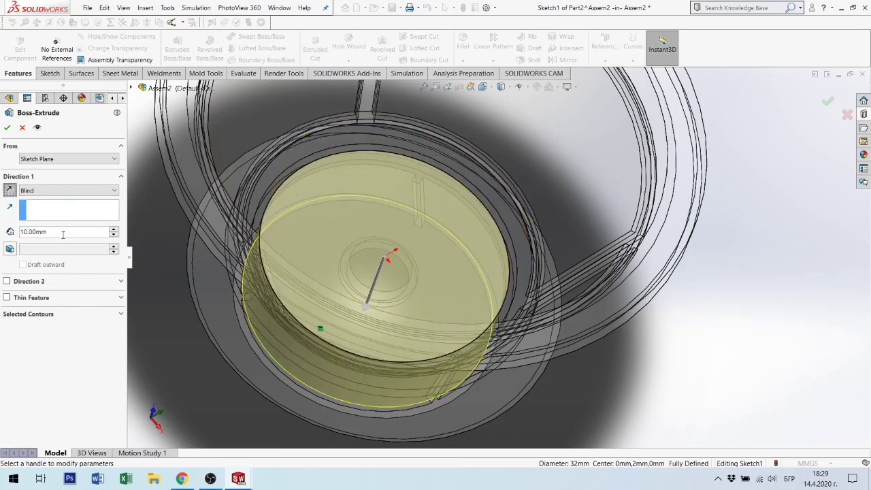
{"action": "left_click_drag", "start_coordinate": [62, 234], "coordinate": [1, 229]}
{"action": "type", "text": "1"}
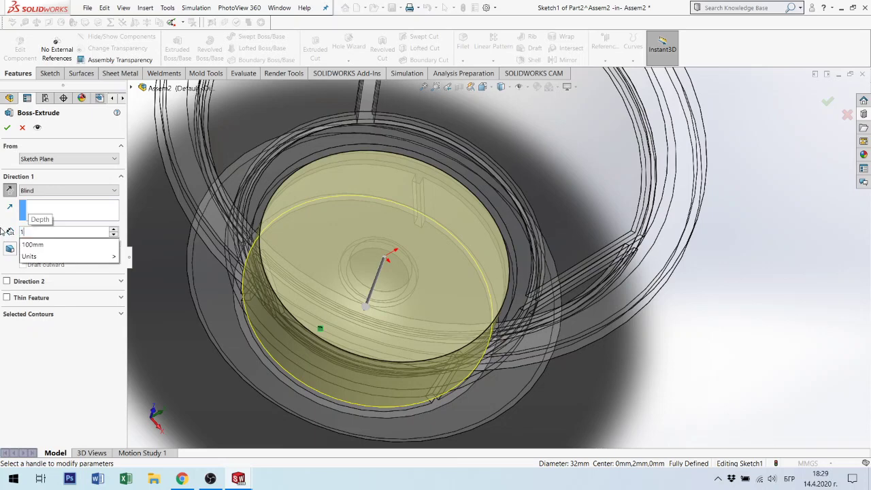
{"action": "key", "text": "Return"}
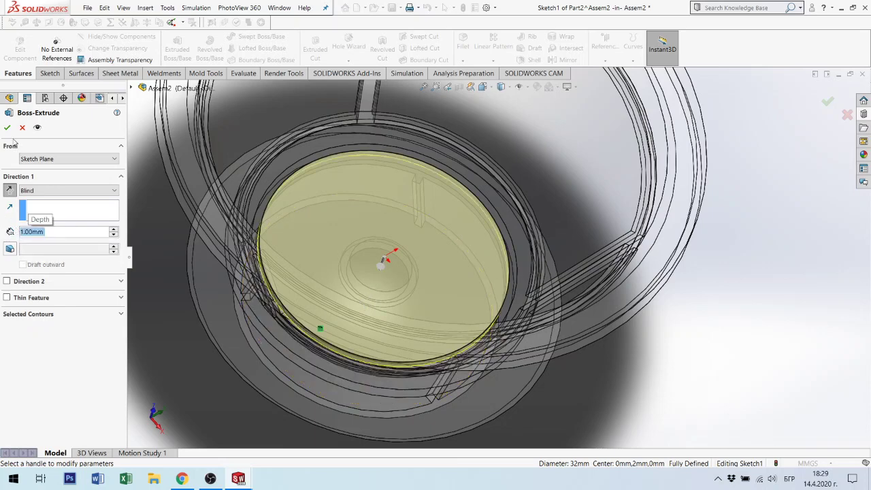
{"action": "left_click", "coordinate": [7, 129]}
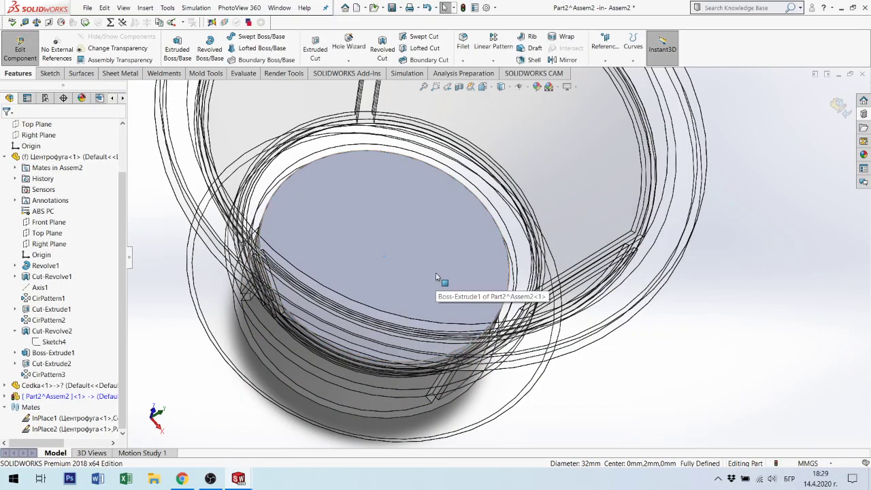
{"action": "mouse_move", "coordinate": [435, 292]}
{"action": "middle_mouse_down"}
{"action": "mouse_move", "coordinate": [409, 216]}
{"action": "mouse_move", "coordinate": [419, 221]}
{"action": "middle_mouse_up"}
Exit in-context editing of the disc part and view the assembly at a tilt.
{"action": "left_click", "coordinate": [838, 107]}
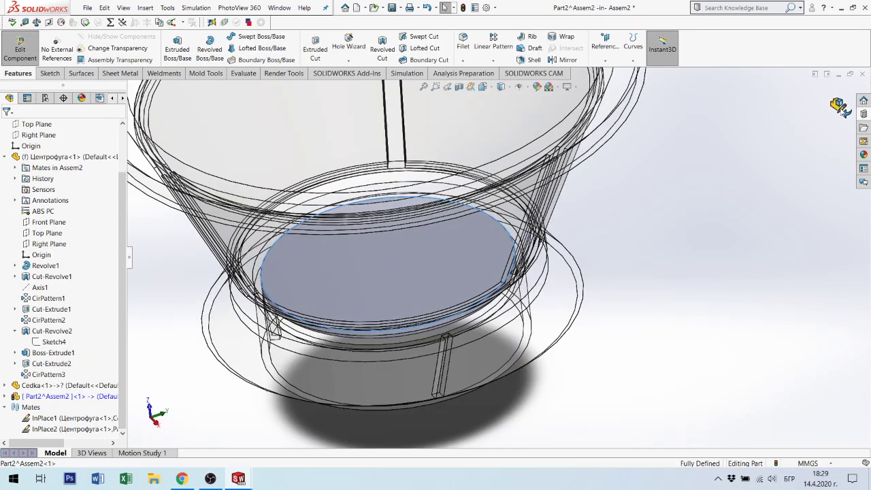
{"action": "scroll", "coordinate": [550, 218], "scroll_direction": "up", "scroll_amount": 3}
{"action": "middle_click_drag", "start_coordinate": [551, 219], "coordinate": [412, 206]}
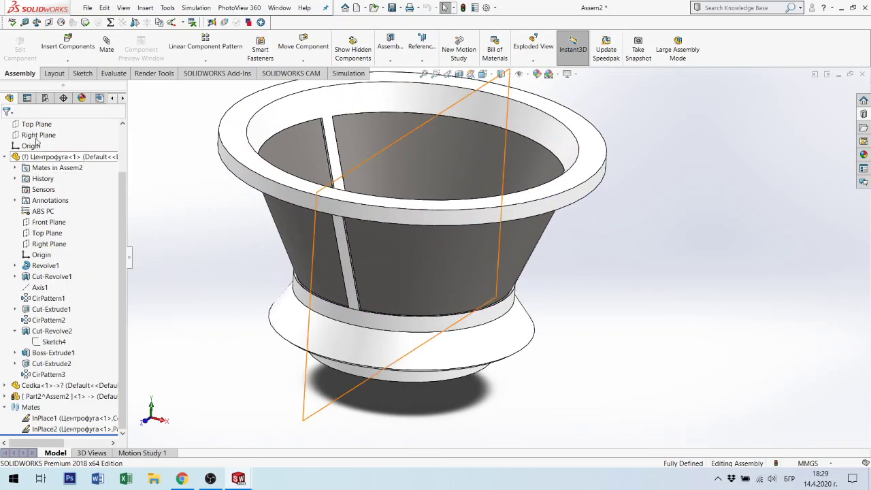
{"action": "scroll", "coordinate": [49, 190], "scroll_direction": "up", "scroll_amount": 1}
{"action": "scroll", "coordinate": [49, 192], "scroll_direction": "up", "scroll_amount": 1}
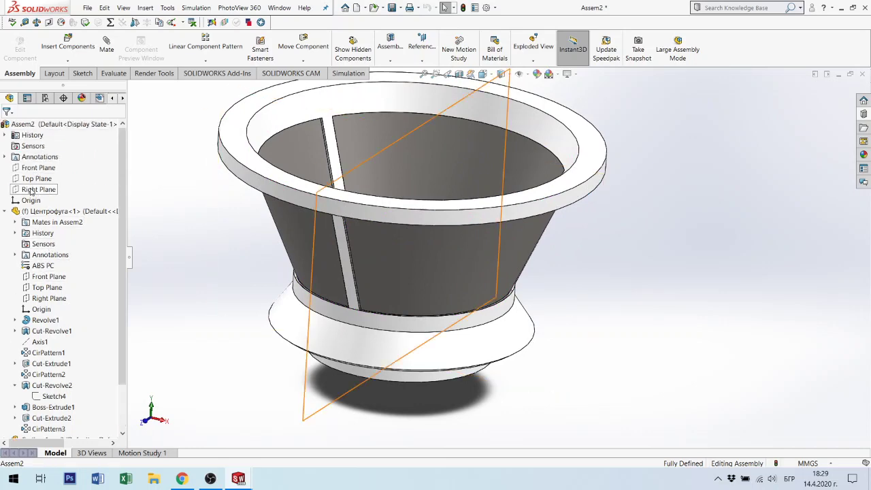
{"action": "left_click", "coordinate": [40, 189]}
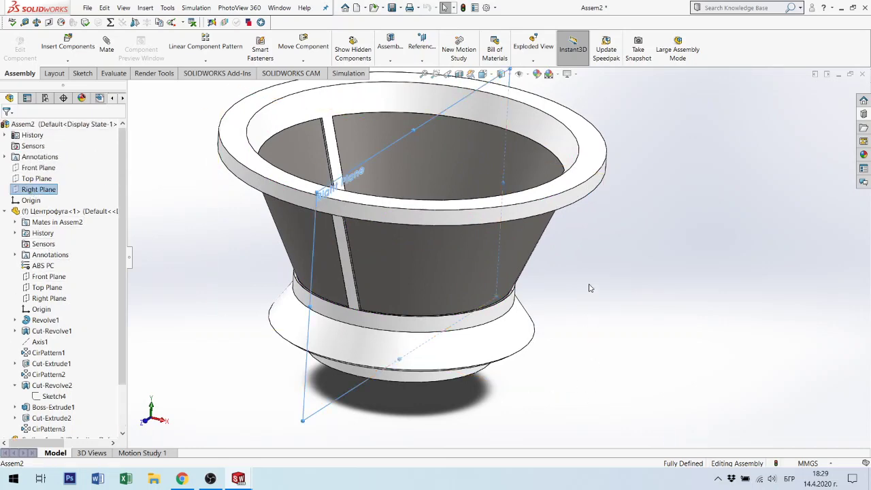
{"action": "mouse_move", "coordinate": [589, 288]}
{"action": "middle_mouse_down"}
{"action": "mouse_move", "coordinate": [564, 241]}
{"action": "mouse_move", "coordinate": [669, 233]}
{"action": "middle_mouse_up"}
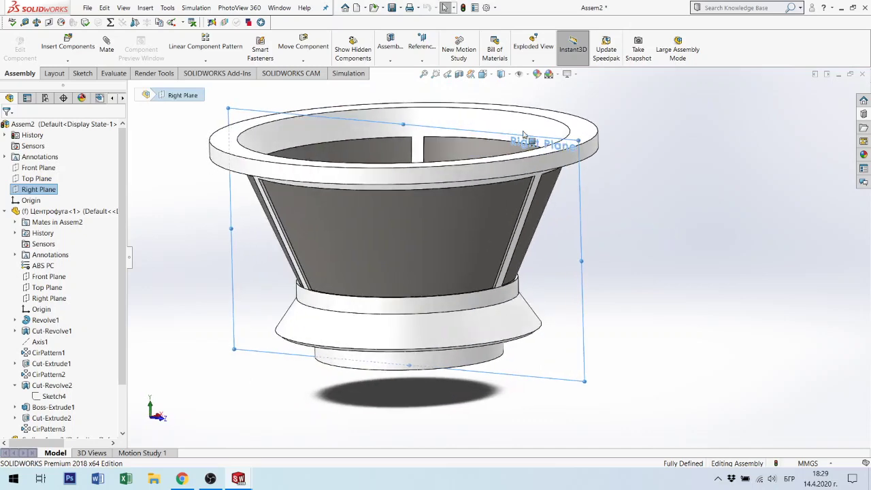
{"action": "left_click", "coordinate": [458, 75]}
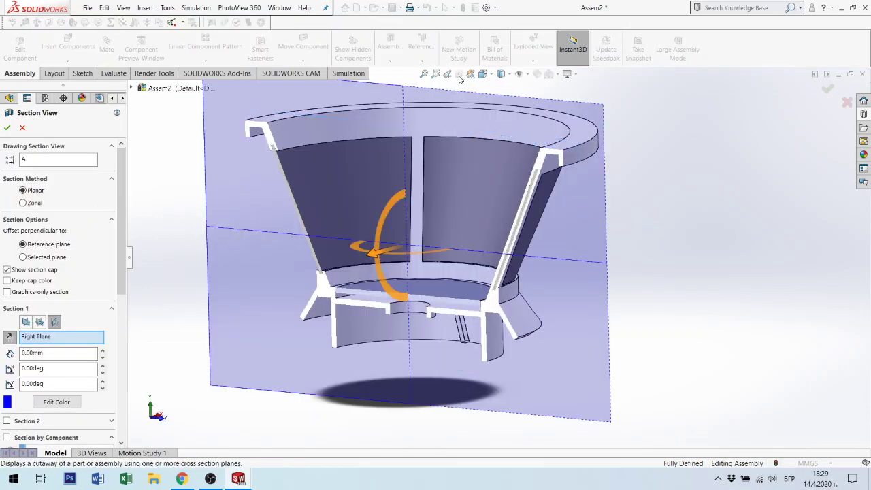
{"action": "left_click", "coordinate": [7, 127]}
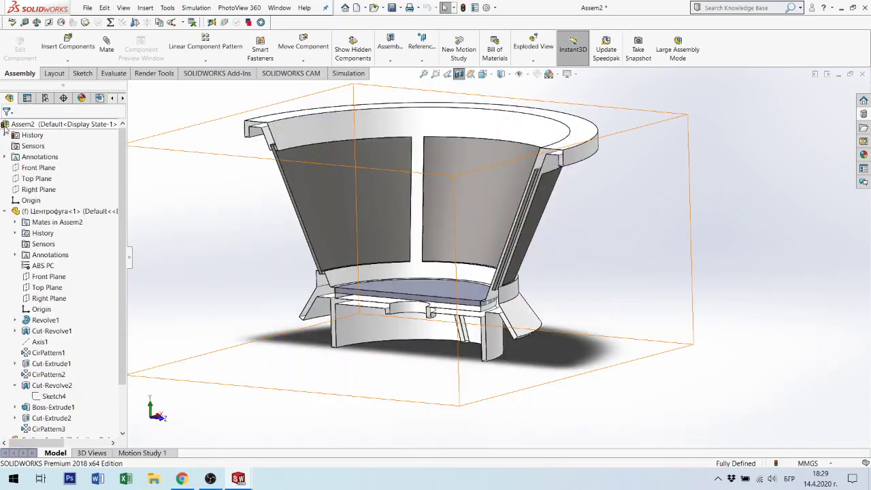
{"action": "scroll", "coordinate": [514, 309], "scroll_direction": "down", "scroll_amount": 3}
{"action": "scroll", "coordinate": [510, 303], "scroll_direction": "down", "scroll_amount": 3}
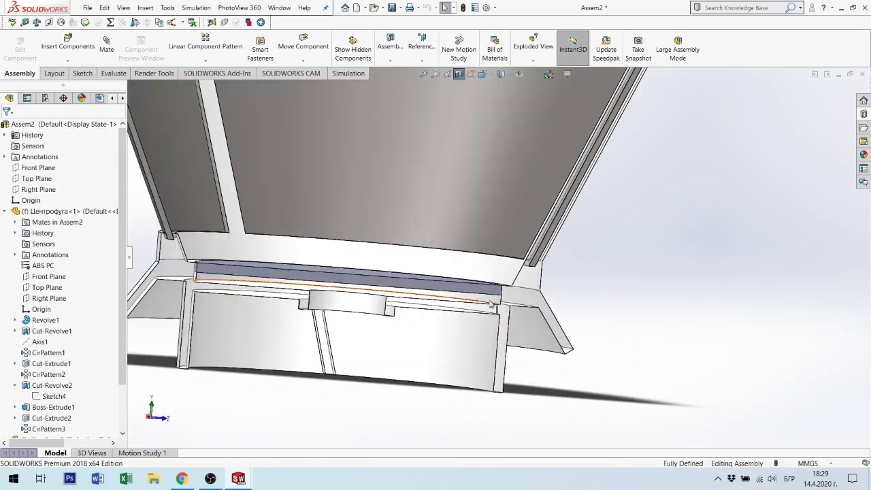
{"action": "scroll", "coordinate": [506, 292], "scroll_direction": "down", "scroll_amount": 2}
{"action": "scroll", "coordinate": [507, 286], "scroll_direction": "down", "scroll_amount": 3}
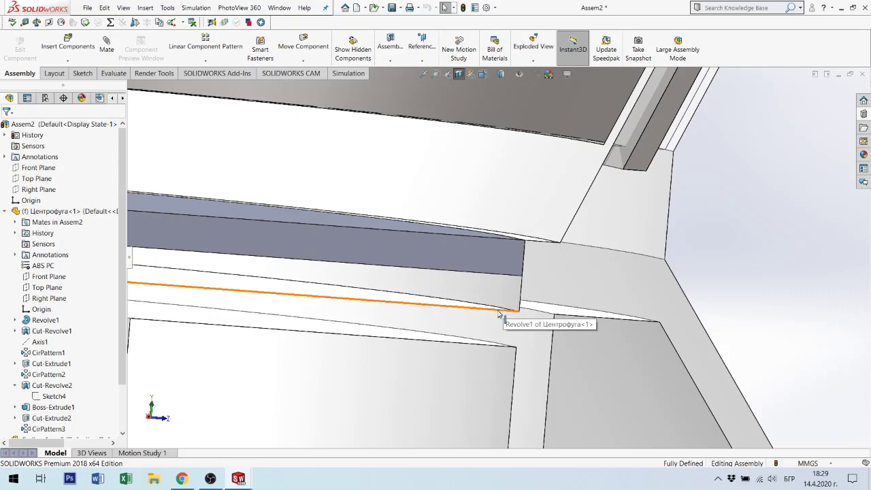
{"action": "left_click", "coordinate": [425, 300]}
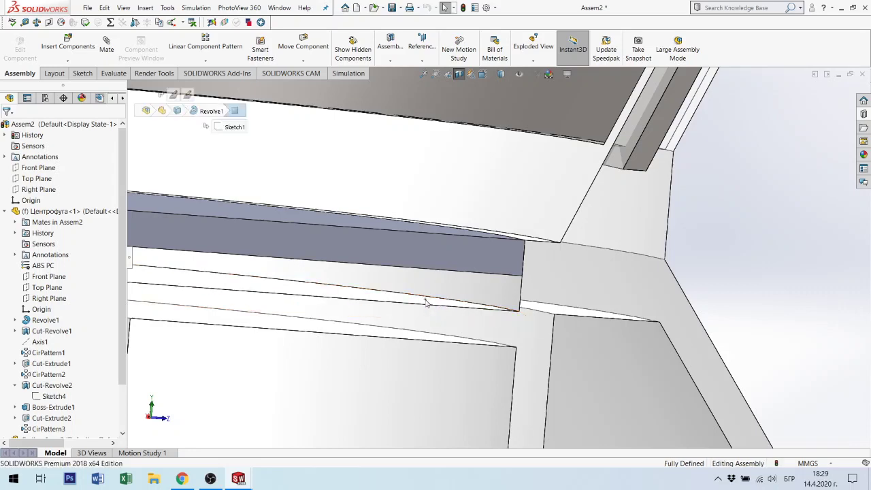
{"action": "scroll", "coordinate": [762, 282], "scroll_direction": "up", "scroll_amount": 3}
{"action": "scroll", "coordinate": [772, 208], "scroll_direction": "up", "scroll_amount": 3}
{"action": "scroll", "coordinate": [390, 187], "scroll_direction": "up", "scroll_amount": 3}
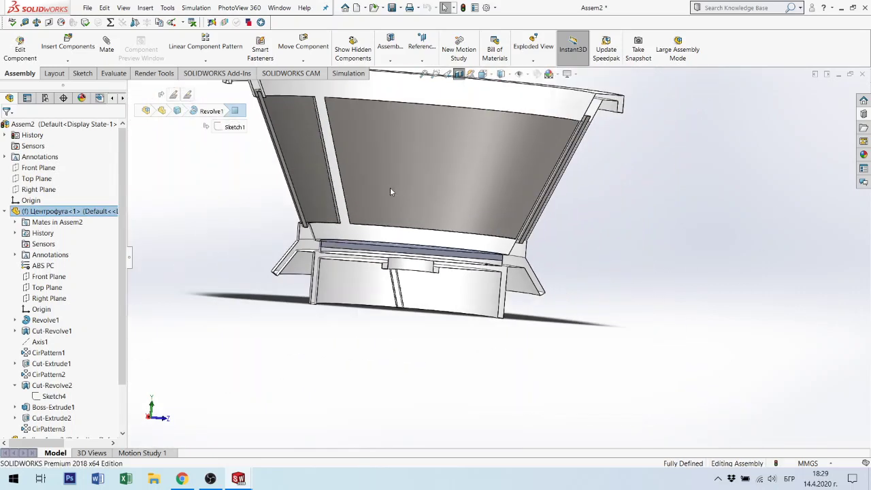
{"action": "scroll", "coordinate": [456, 207], "scroll_direction": "up", "scroll_amount": 2}
{"action": "middle_click_drag", "start_coordinate": [456, 207], "coordinate": [445, 293]}
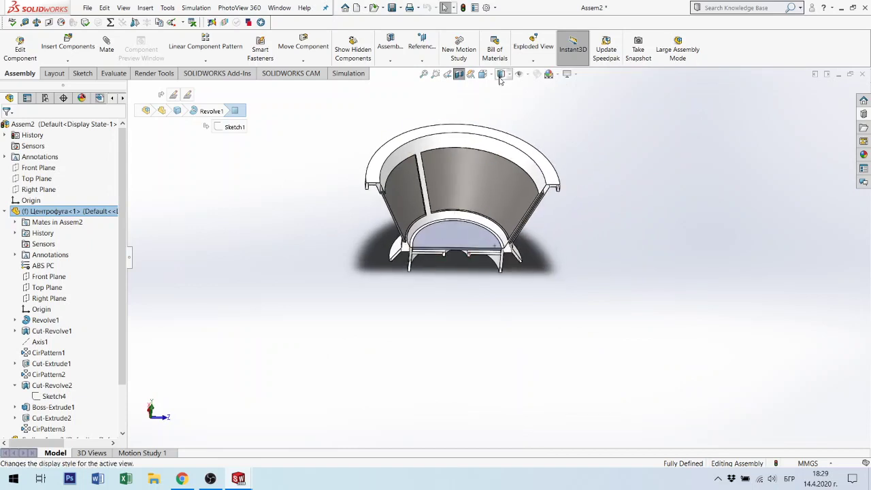
{"action": "left_click", "coordinate": [460, 74]}
{"action": "left_click", "coordinate": [467, 229]}
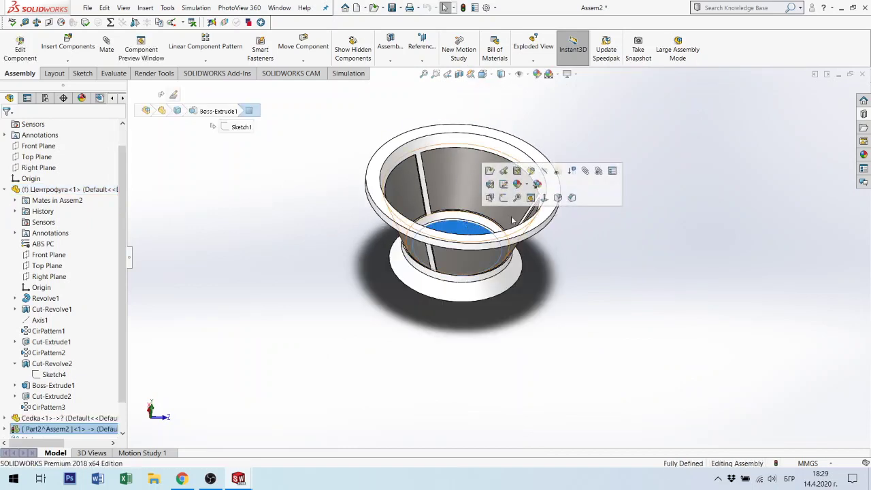
{"action": "left_click", "coordinate": [490, 170]}
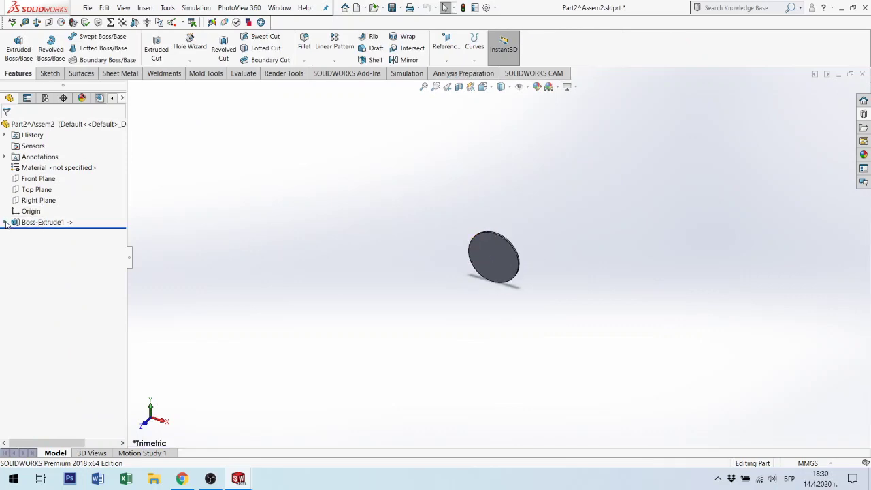
{"action": "left_click", "coordinate": [38, 223]}
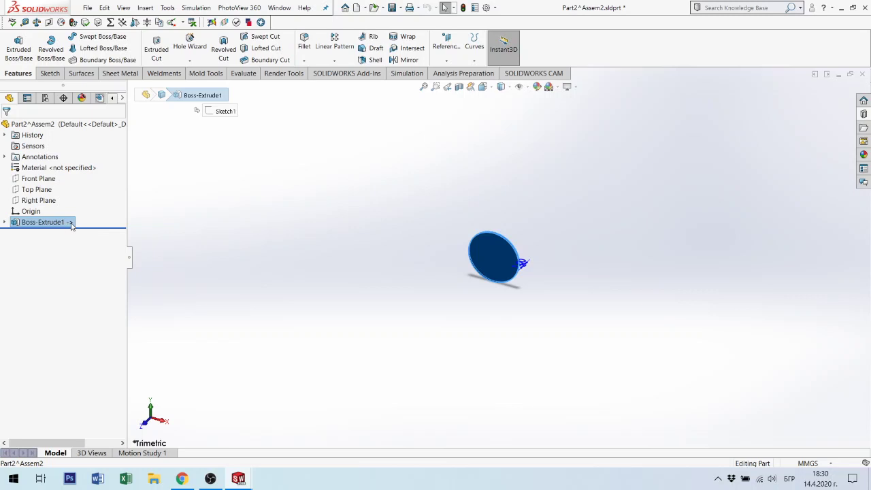
{"action": "left_click", "coordinate": [5, 222]}
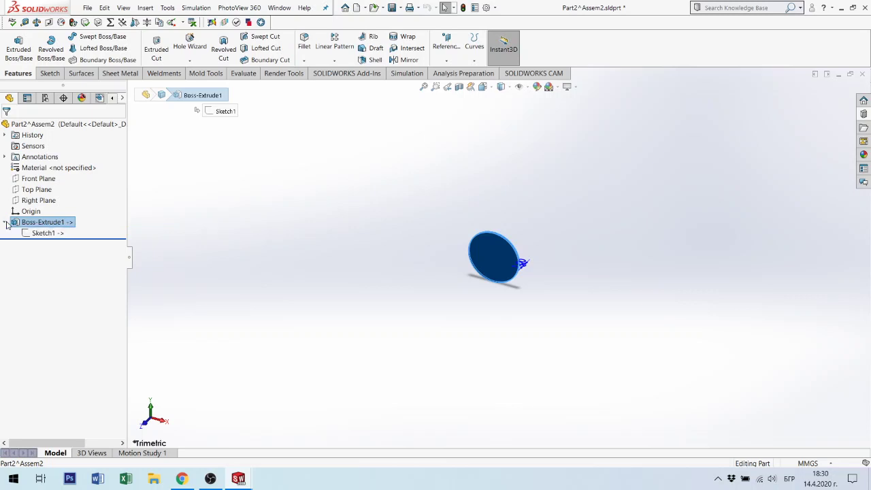
{"action": "left_click", "coordinate": [41, 233]}
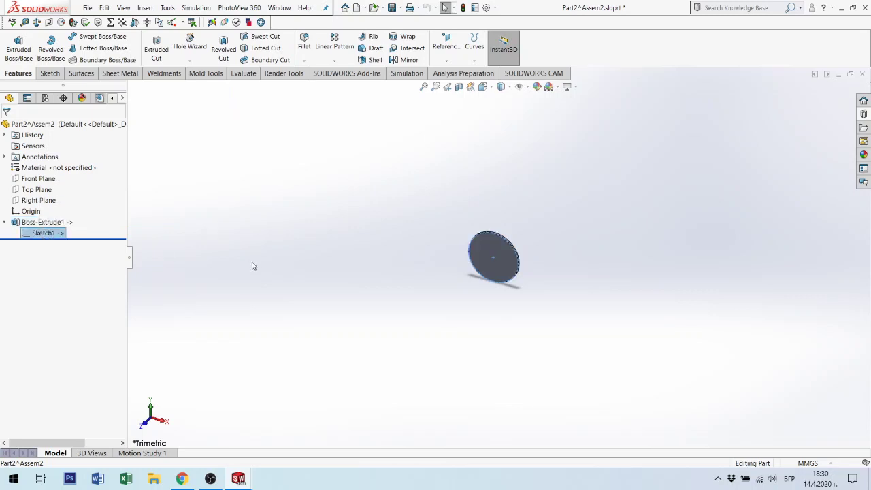
{"action": "right_click", "coordinate": [45, 235]}
{"action": "left_click", "coordinate": [55, 211]}
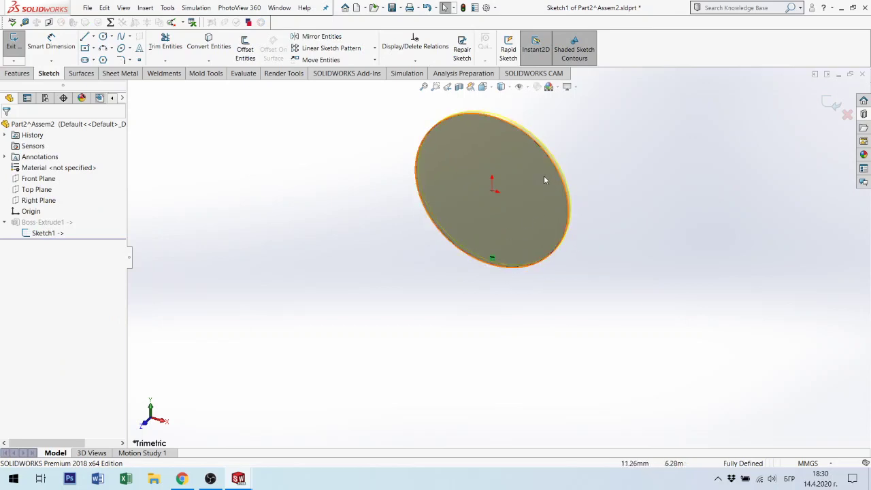
{"action": "left_click", "coordinate": [496, 266]}
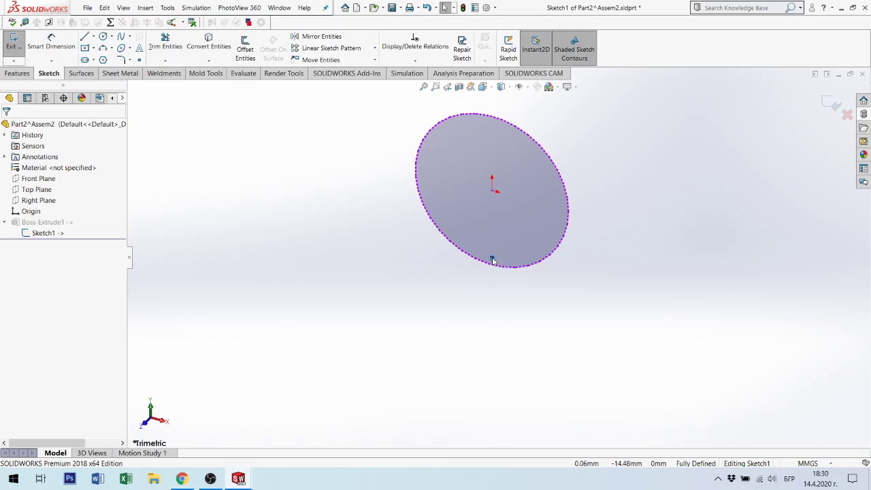
{"action": "middle_click_drag", "start_coordinate": [549, 268], "coordinate": [675, 162]}
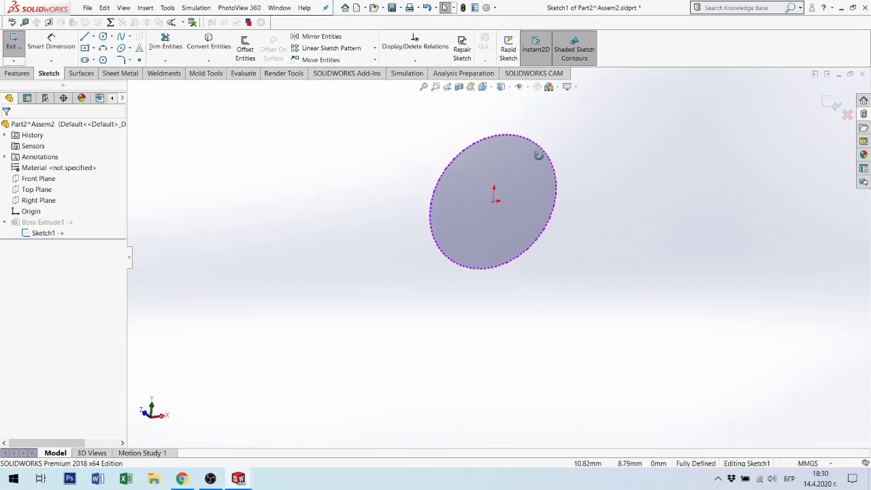
{"action": "left_click", "coordinate": [831, 103]}
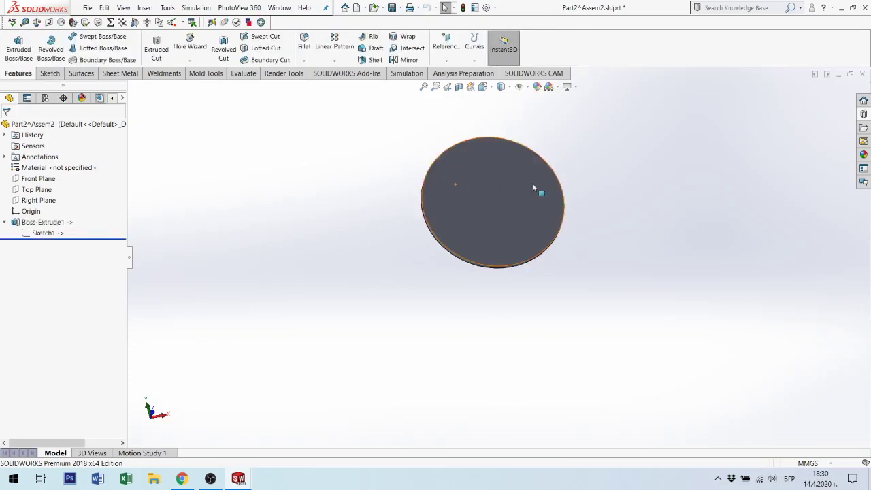
{"action": "mouse_move", "coordinate": [545, 235]}
{"action": "middle_mouse_down"}
{"action": "mouse_move", "coordinate": [519, 181]}
{"action": "mouse_move", "coordinate": [577, 197]}
{"action": "middle_mouse_up"}
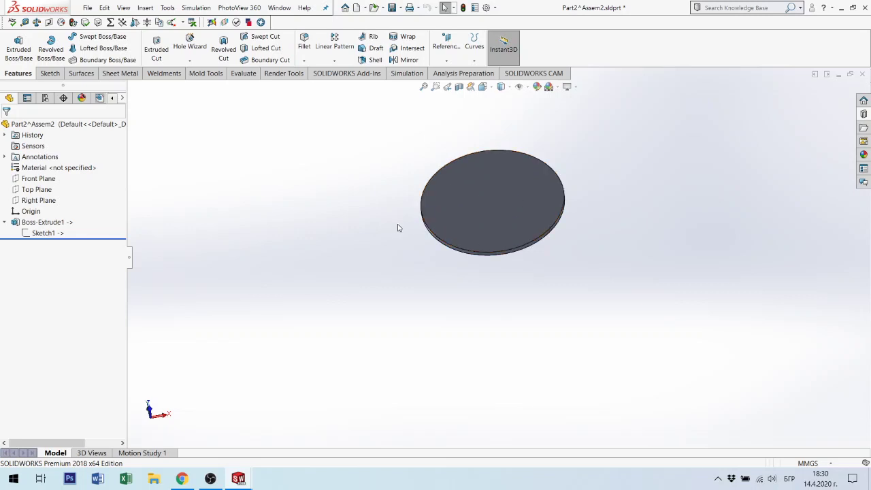
{"action": "mouse_move", "coordinate": [578, 259]}
{"action": "middle_mouse_down"}
{"action": "mouse_move", "coordinate": [562, 223]}
{"action": "mouse_move", "coordinate": [557, 235]}
{"action": "middle_mouse_up"}
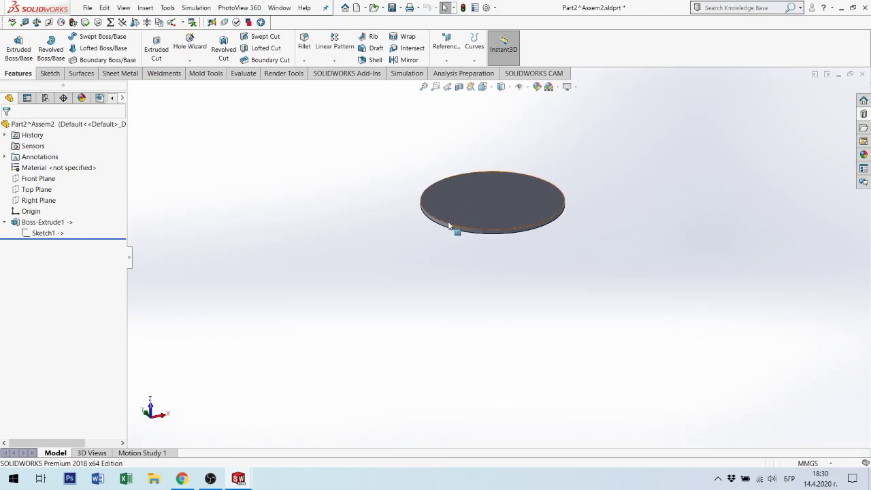
{"action": "middle_click_drag", "start_coordinate": [532, 238], "coordinate": [531, 221]}
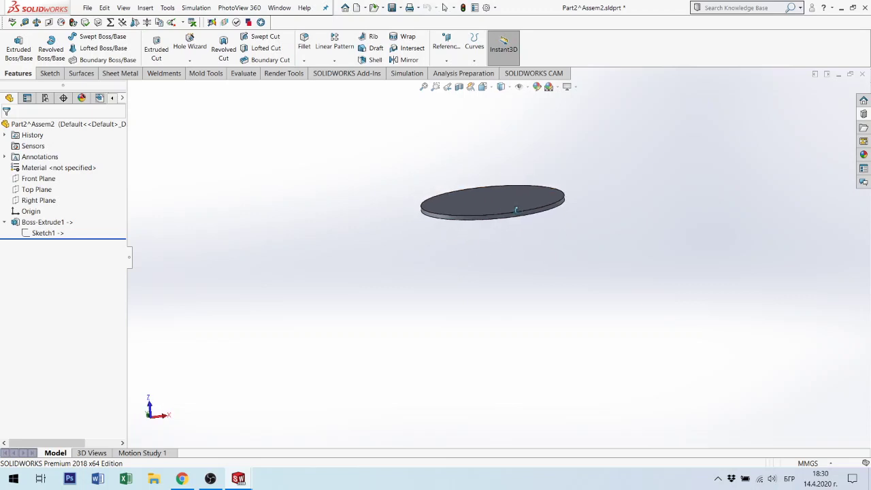
{"action": "left_click", "coordinate": [37, 190]}
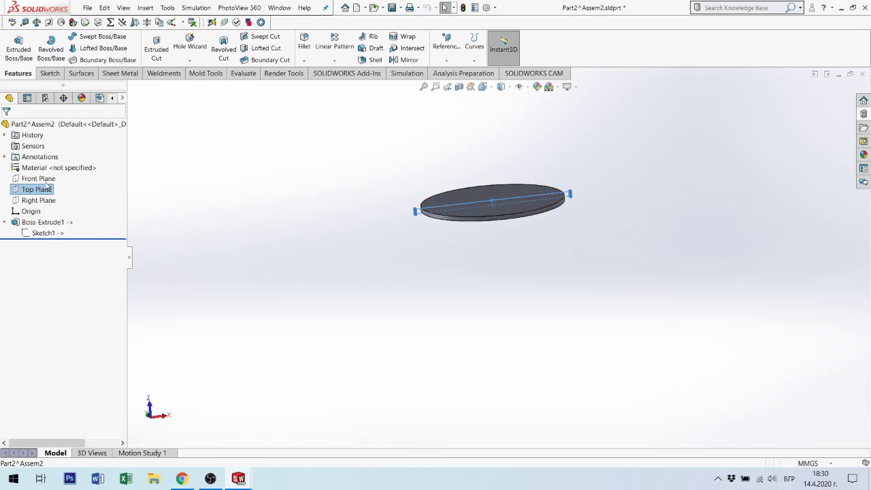
{"action": "left_click", "coordinate": [38, 178]}
{"action": "mouse_move", "coordinate": [599, 293]}
{"action": "middle_mouse_down"}
{"action": "mouse_move", "coordinate": [585, 272]}
{"action": "mouse_move", "coordinate": [540, 260]}
{"action": "mouse_move", "coordinate": [561, 291]}
{"action": "middle_mouse_up"}
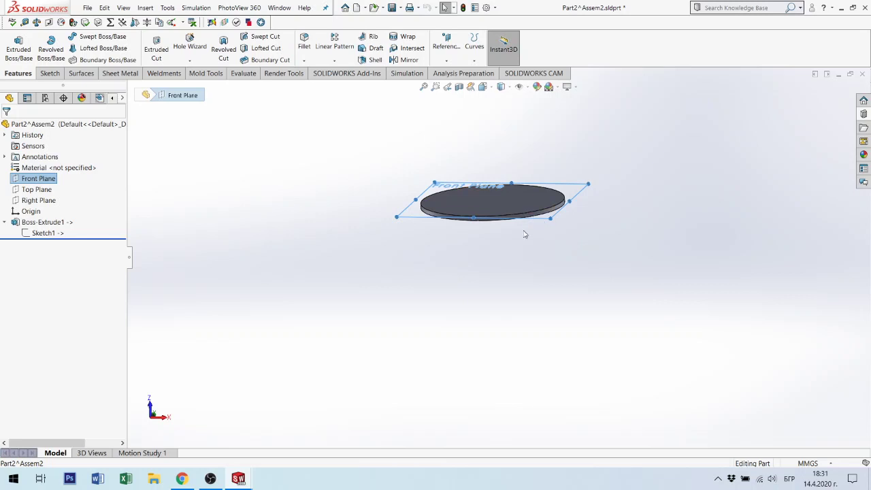
{"action": "mouse_move", "coordinate": [523, 216]}
{"action": "middle_mouse_down"}
{"action": "mouse_move", "coordinate": [497, 176]}
{"action": "mouse_move", "coordinate": [501, 206]}
{"action": "mouse_move", "coordinate": [501, 161]}
{"action": "middle_mouse_up"}
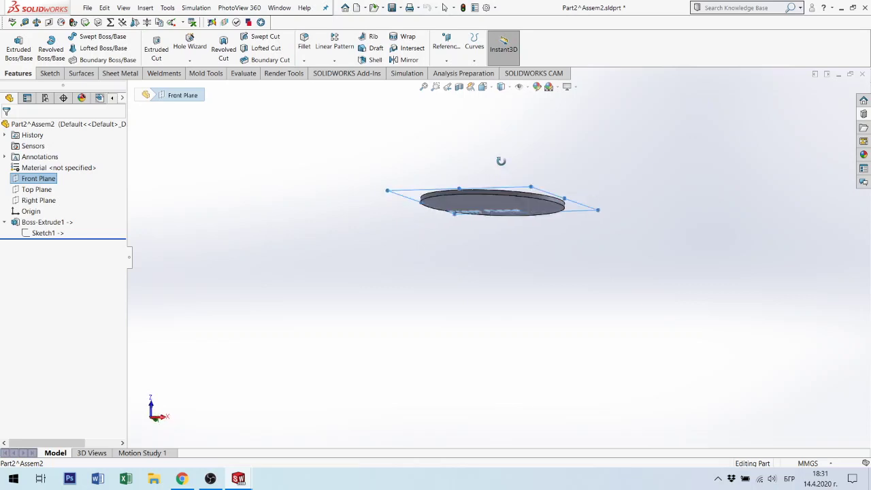
{"action": "mouse_move", "coordinate": [519, 247]}
{"action": "middle_mouse_down"}
{"action": "mouse_move", "coordinate": [534, 205]}
{"action": "mouse_move", "coordinate": [524, 208]}
{"action": "middle_mouse_up"}
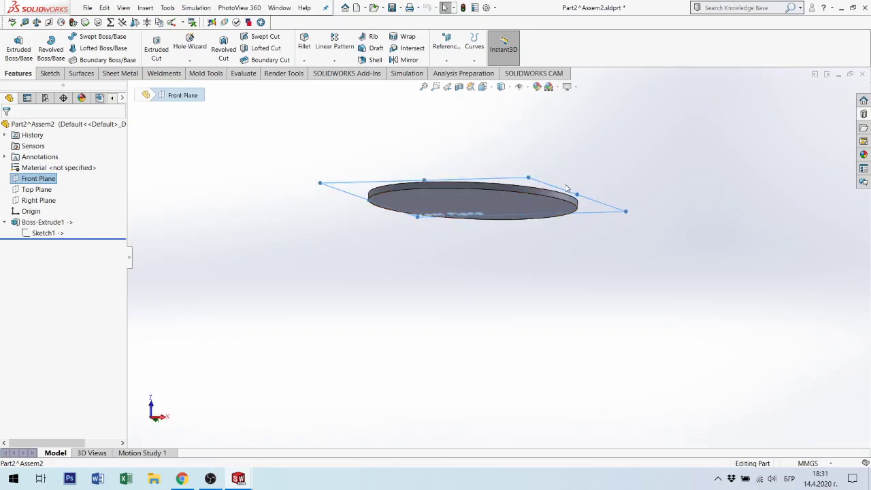
{"action": "left_click", "coordinate": [525, 208]}
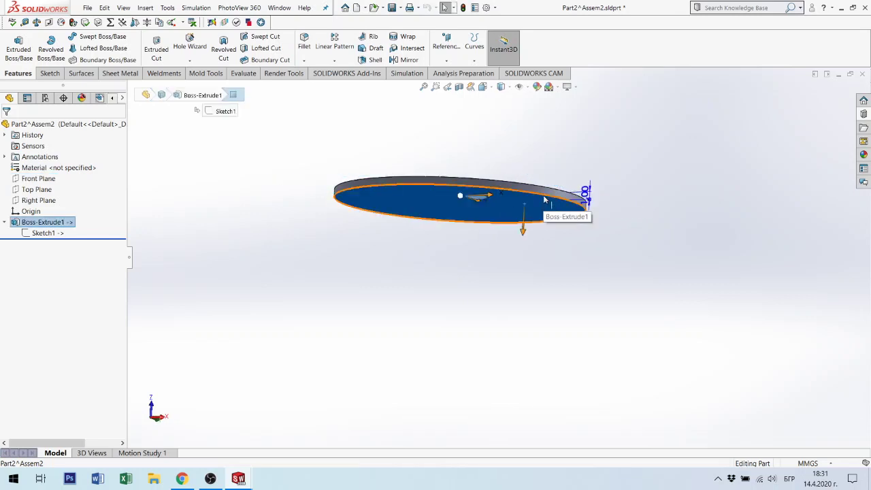
{"action": "left_click", "coordinate": [542, 217]}
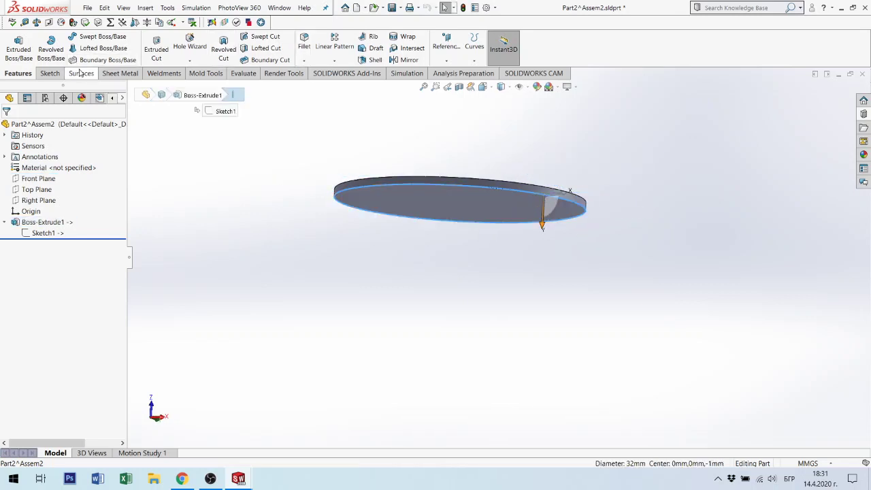
Start a sketch on the disc's flat face and convert its 32 mm edge into a sketch circle.
{"action": "left_click", "coordinate": [463, 228]}
{"action": "left_click", "coordinate": [461, 195]}
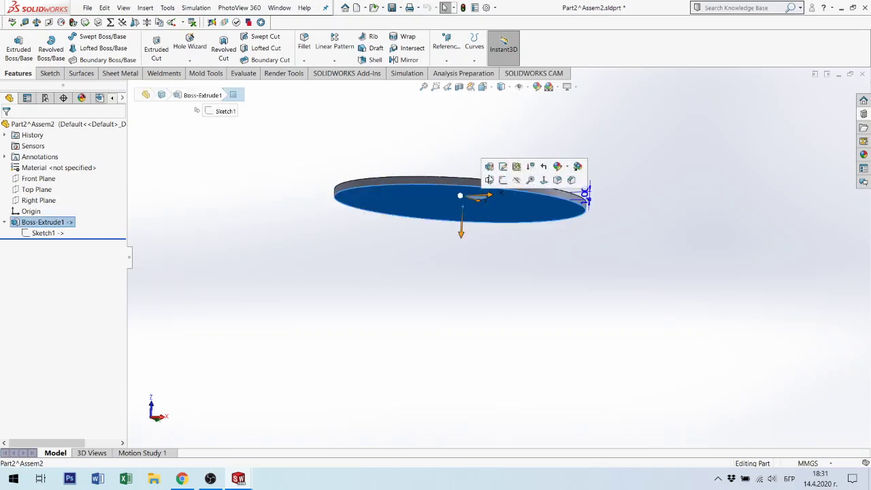
{"action": "left_click", "coordinate": [503, 180]}
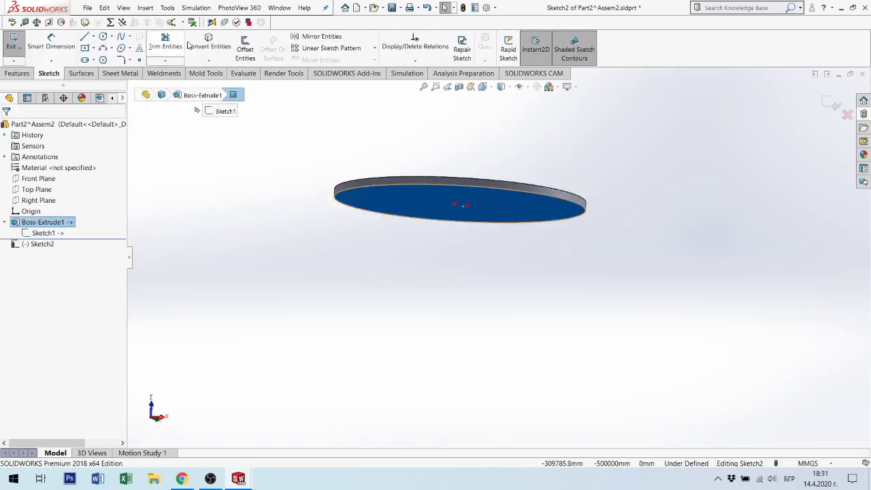
{"action": "left_click", "coordinate": [208, 42]}
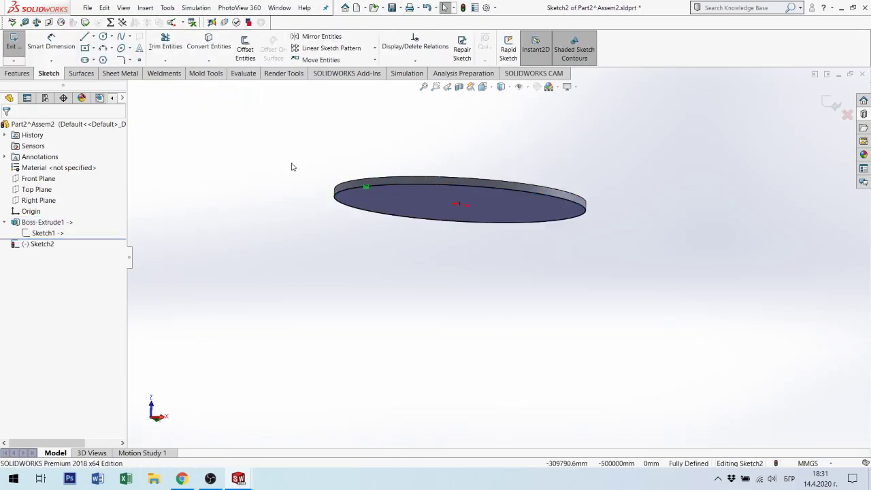
{"action": "left_click", "coordinate": [494, 206]}
{"action": "left_click", "coordinate": [590, 222]}
Offset the edge circle 1 mm inward to add a concentric inner circle.
{"action": "left_click", "coordinate": [586, 215]}
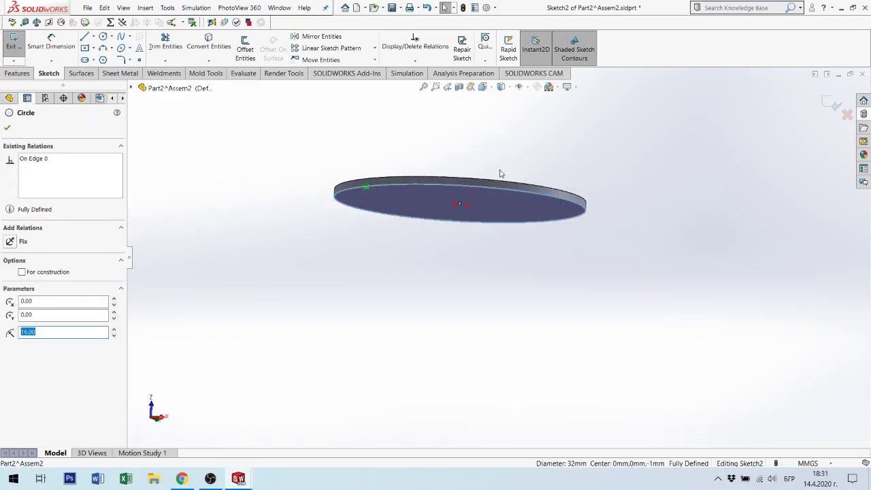
{"action": "left_click", "coordinate": [242, 51]}
{"action": "type", "text": "1"}
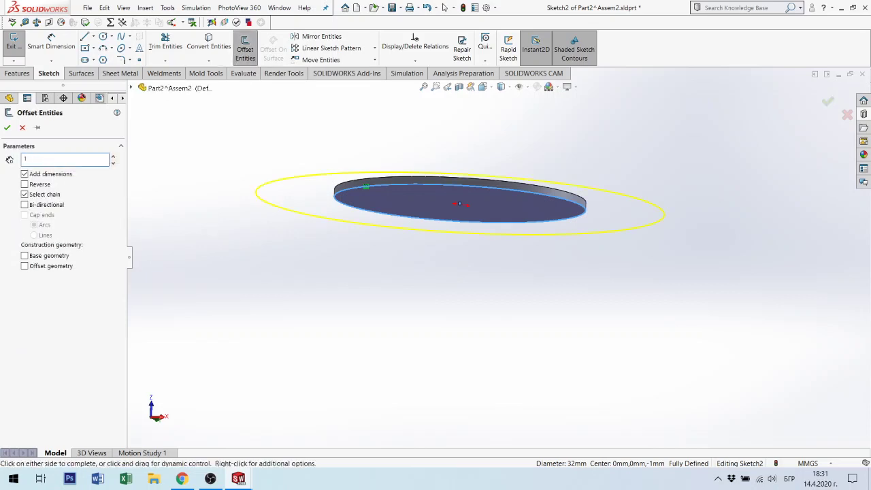
{"action": "key", "text": "Return"}
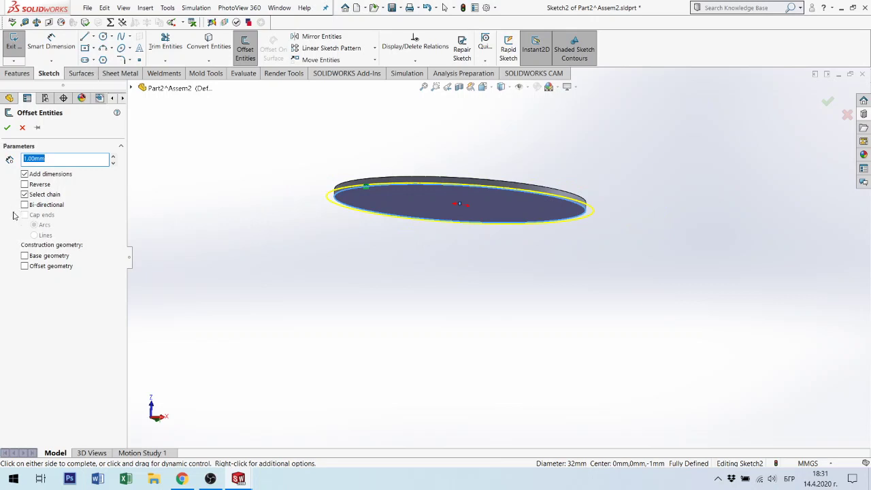
{"action": "left_click", "coordinate": [26, 184]}
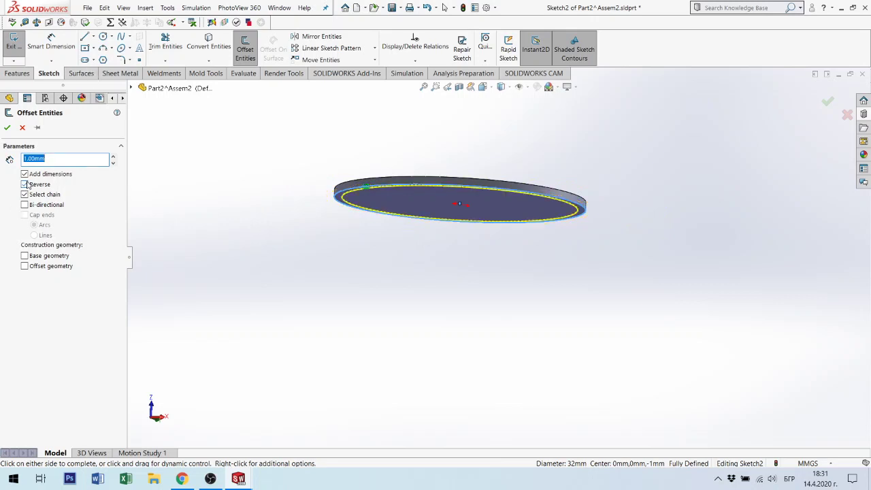
{"action": "left_click", "coordinate": [7, 127]}
{"action": "mouse_move", "coordinate": [568, 237]}
{"action": "middle_mouse_down"}
{"action": "mouse_move", "coordinate": [566, 210]}
{"action": "mouse_move", "coordinate": [546, 230]}
{"action": "middle_mouse_up"}
Extrude Sketch2 1 mm as Boss-Extrude2, then bring up the part's Material options.
{"action": "left_click", "coordinate": [24, 73]}
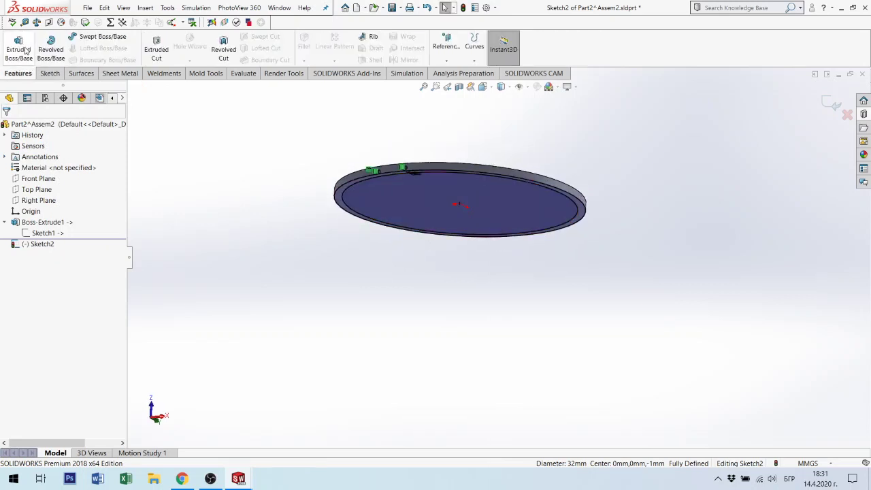
{"action": "left_click", "coordinate": [25, 50]}
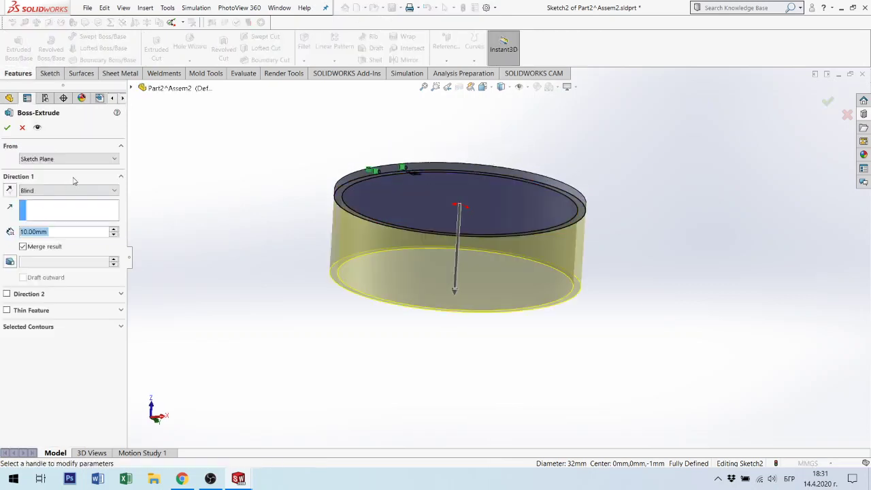
{"action": "type", "text": "1"}
{"action": "key", "text": "Return"}
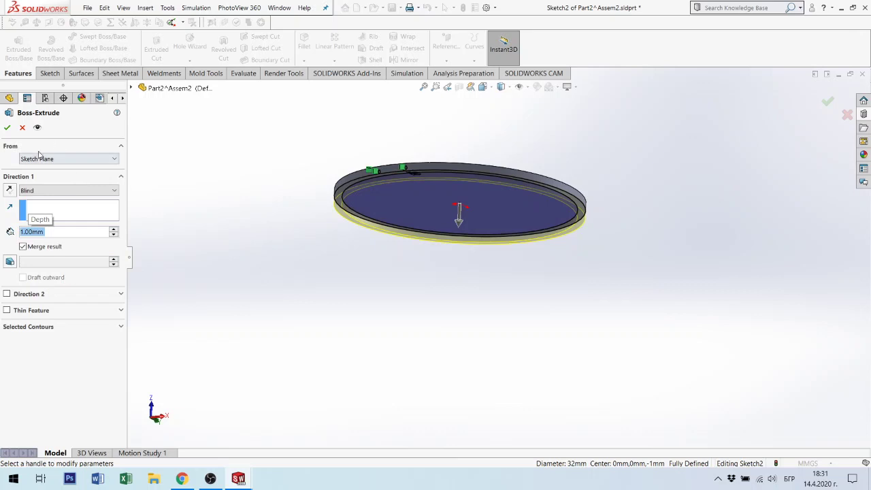
{"action": "left_click", "coordinate": [5, 129]}
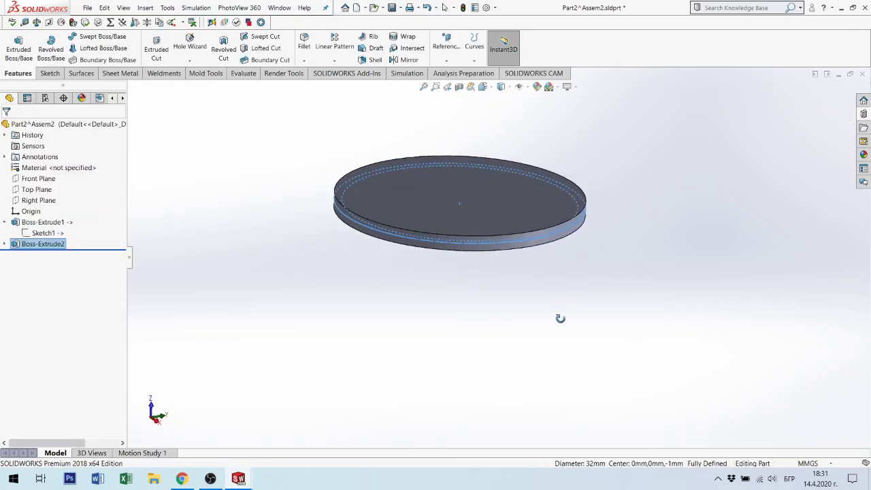
{"action": "right_click", "coordinate": [80, 170]}
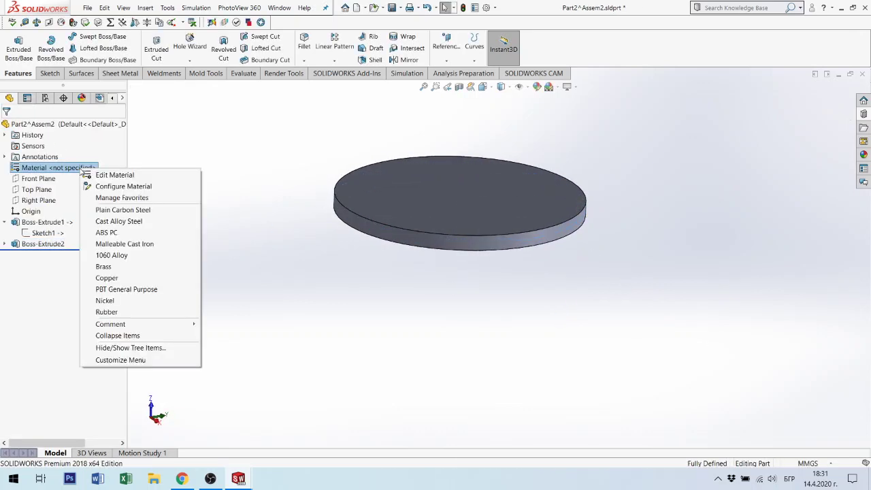
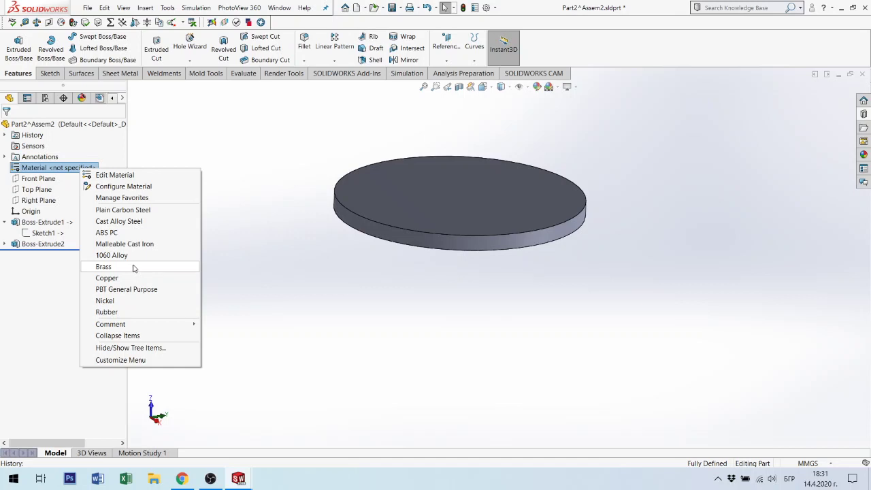
Assign Brass to the disc and round its two rim edges with a 0.5 mm fillet.
{"action": "left_click", "coordinate": [104, 266]}
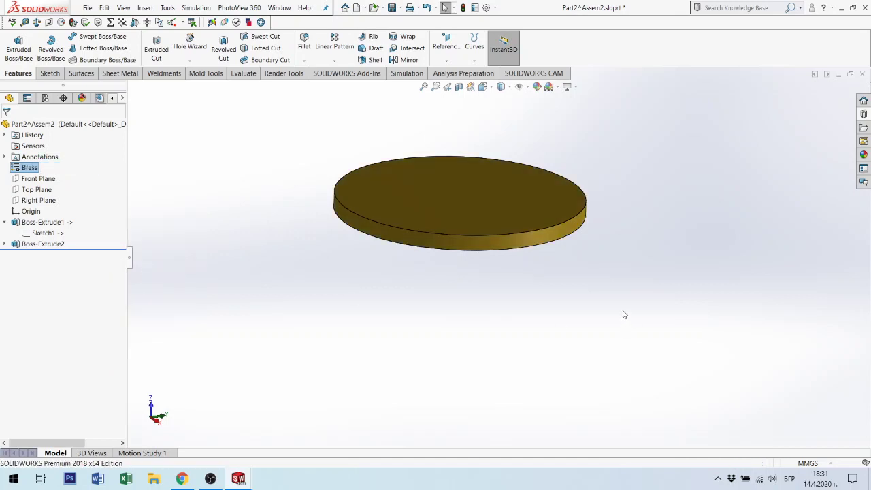
{"action": "left_click", "coordinate": [552, 234]}
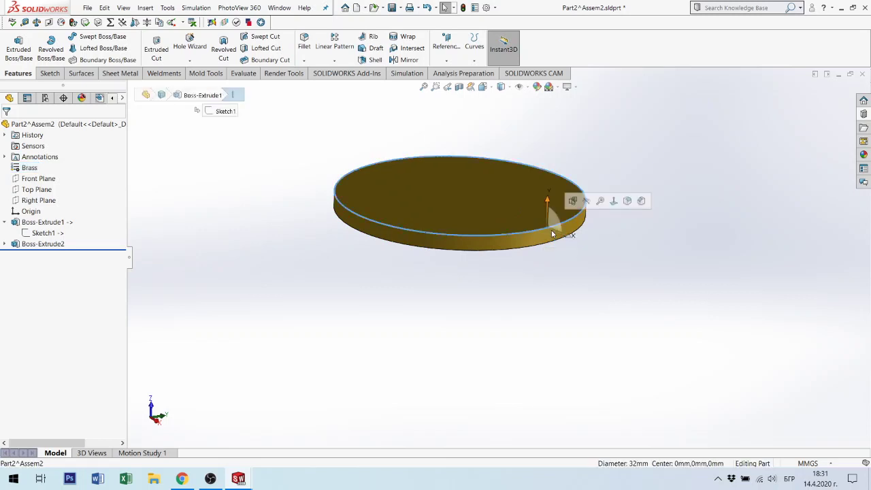
{"action": "middle_click_drag", "start_coordinate": [552, 234], "coordinate": [537, 261]}
{"action": "scroll", "coordinate": [562, 220], "scroll_direction": "down", "scroll_amount": 5}
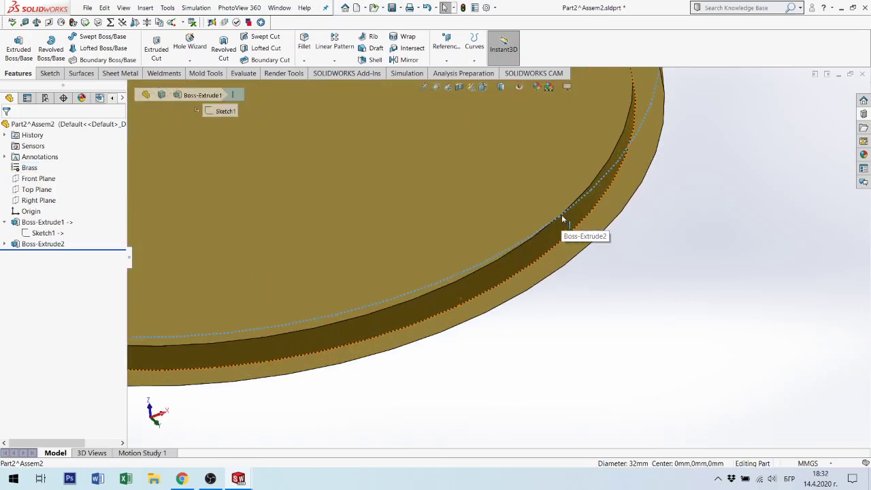
{"action": "left_click", "coordinate": [567, 206]}
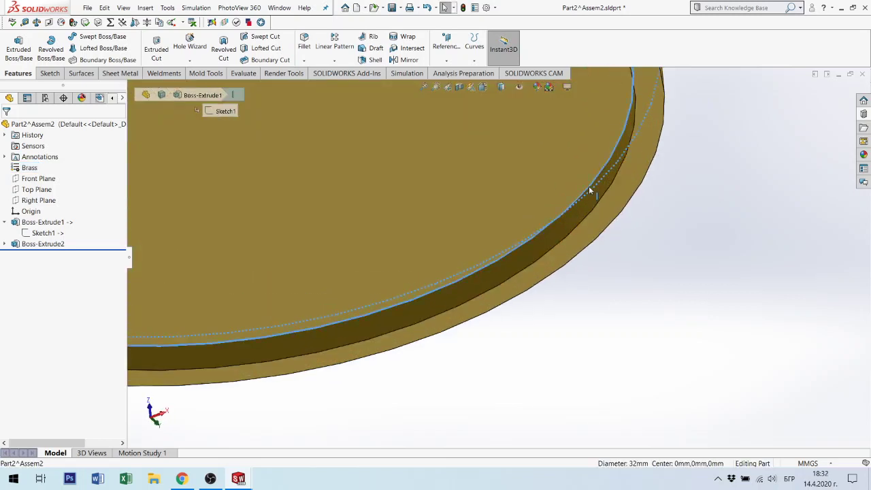
{"action": "left_click", "coordinate": [670, 160]}
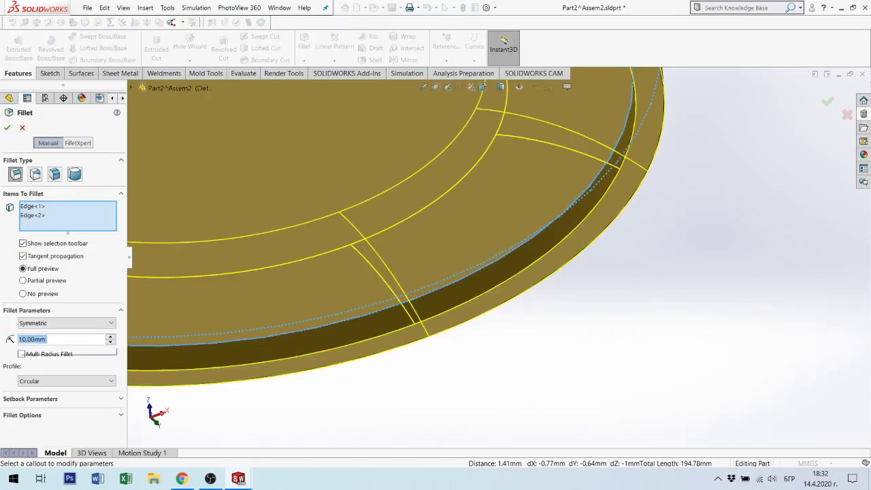
{"action": "type", "text": "5"}
{"action": "key", "text": "Return"}
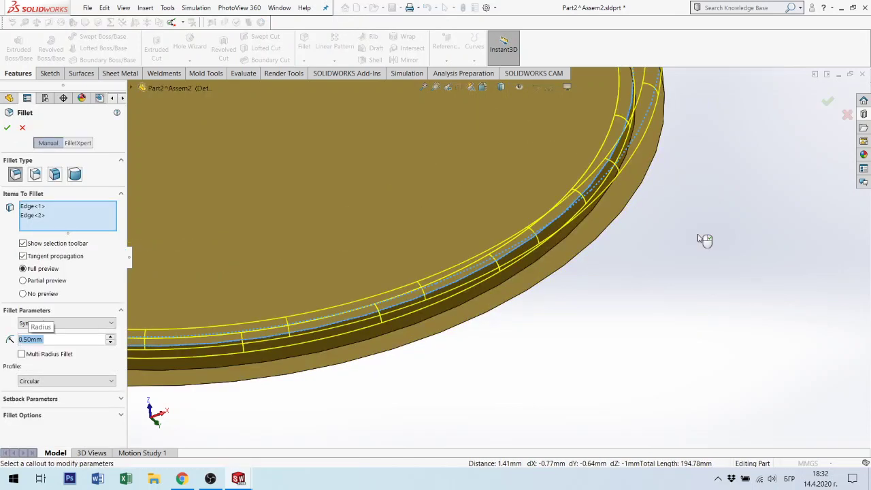
{"action": "left_click", "coordinate": [827, 101]}
Inspect the filleted disc from above, then close the part to bring up the save prompt.
{"action": "scroll", "coordinate": [599, 231], "scroll_direction": "up", "scroll_amount": 5}
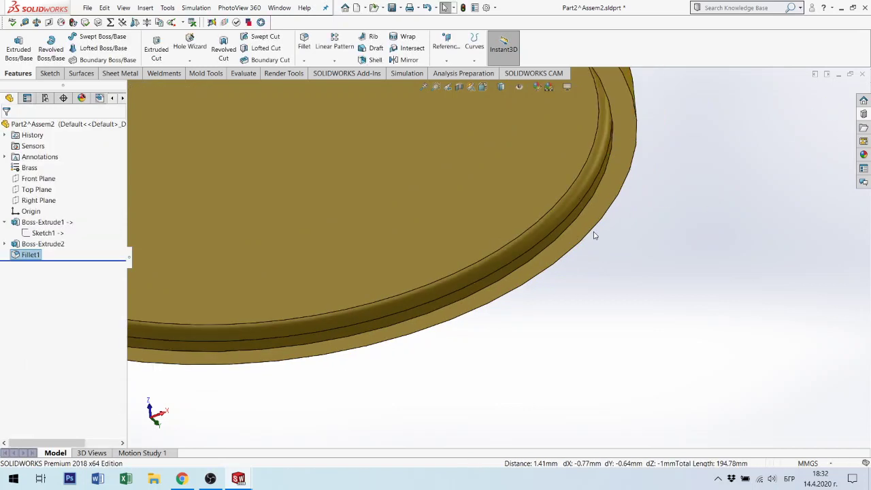
{"action": "middle_click_drag", "start_coordinate": [547, 182], "coordinate": [492, 337]}
{"action": "scroll", "coordinate": [500, 258], "scroll_direction": "down", "scroll_amount": 5}
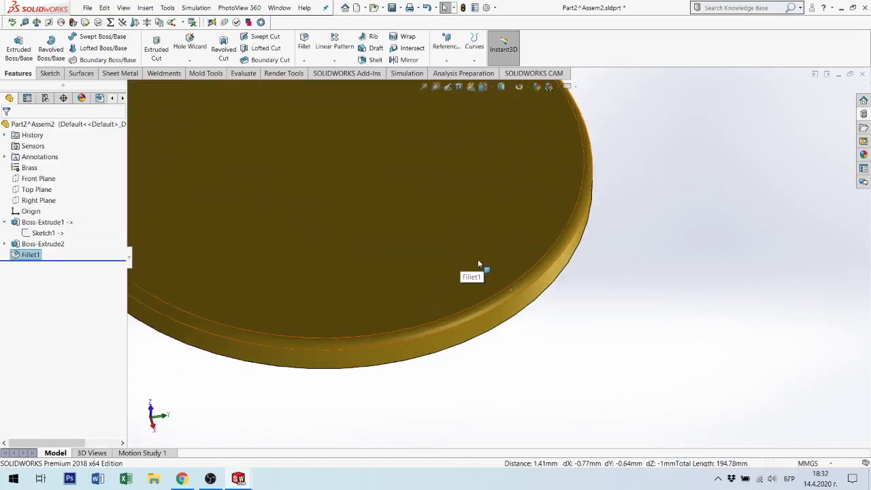
{"action": "scroll", "coordinate": [410, 233], "scroll_direction": "up", "scroll_amount": 5}
{"action": "left_click", "coordinate": [431, 195]}
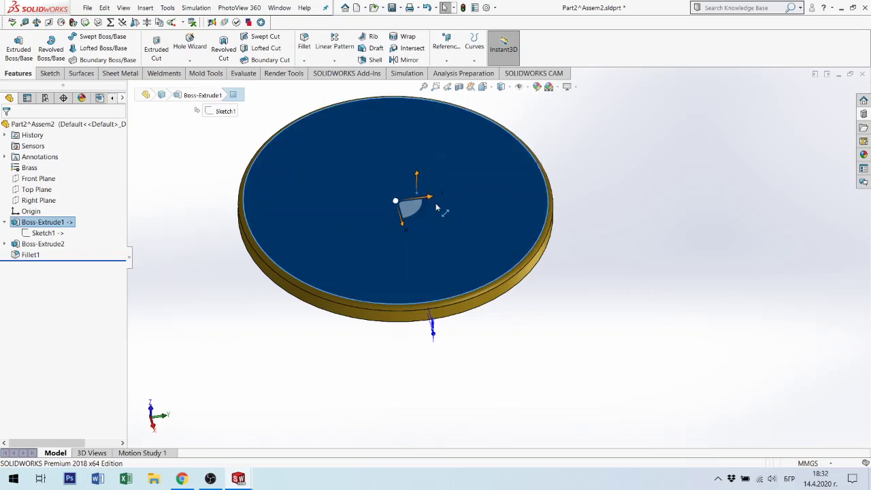
{"action": "middle_click_drag", "start_coordinate": [366, 198], "coordinate": [461, 175]}
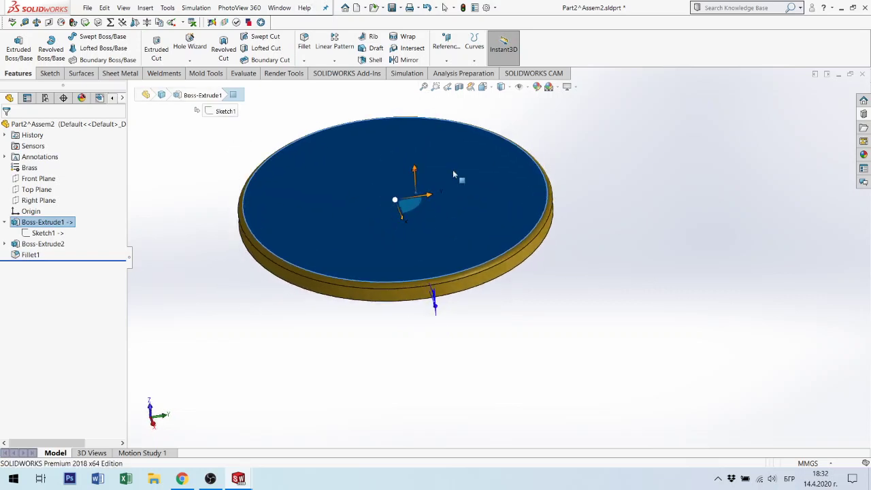
{"action": "left_click", "coordinate": [862, 75]}
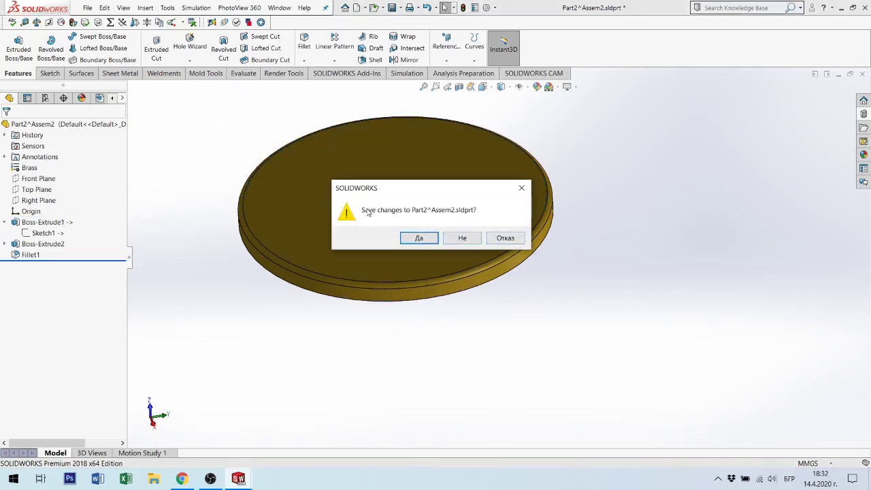
Save the part over Rezec.SLDPRT, replacing the existing file.
{"action": "left_click", "coordinate": [505, 239]}
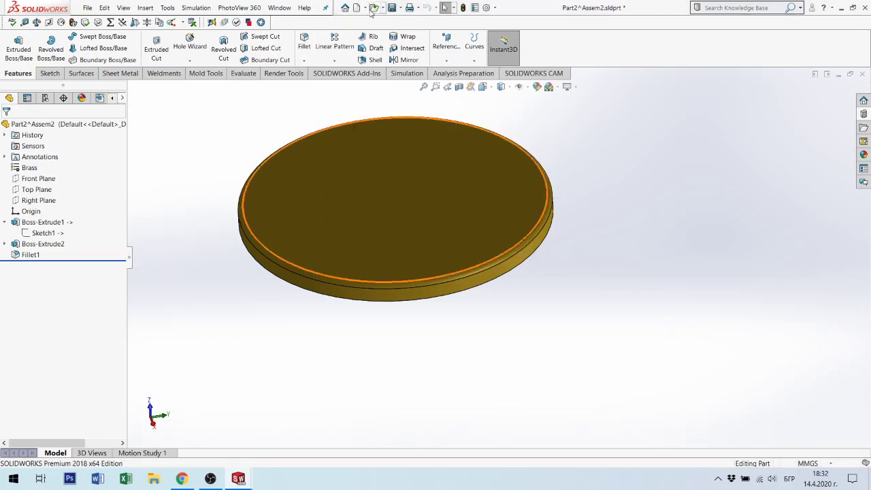
{"action": "left_click", "coordinate": [401, 9]}
{"action": "left_click", "coordinate": [415, 30]}
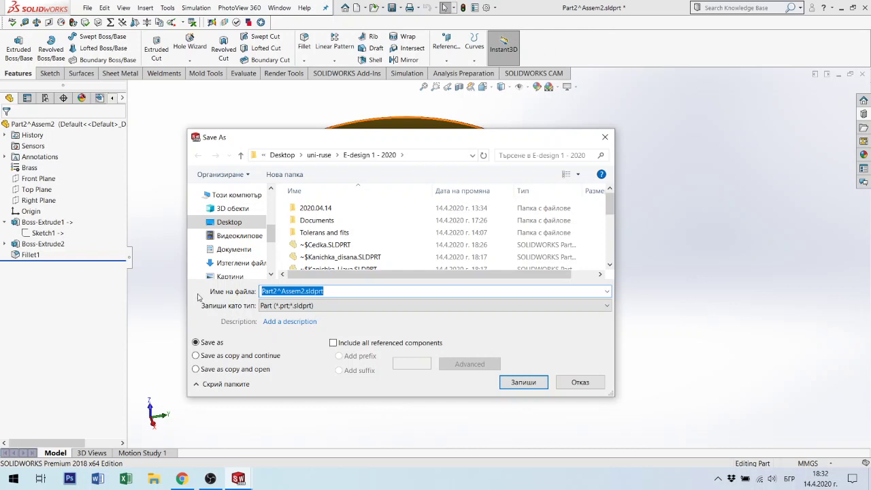
{"action": "left_click_drag", "start_coordinate": [610, 204], "coordinate": [611, 250]}
{"action": "double_click", "coordinate": [322, 253]}
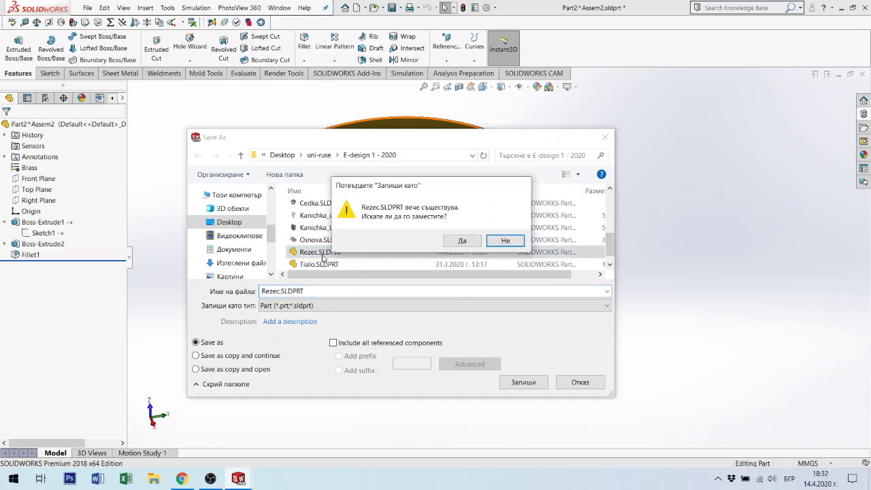
{"action": "left_click", "coordinate": [461, 240]}
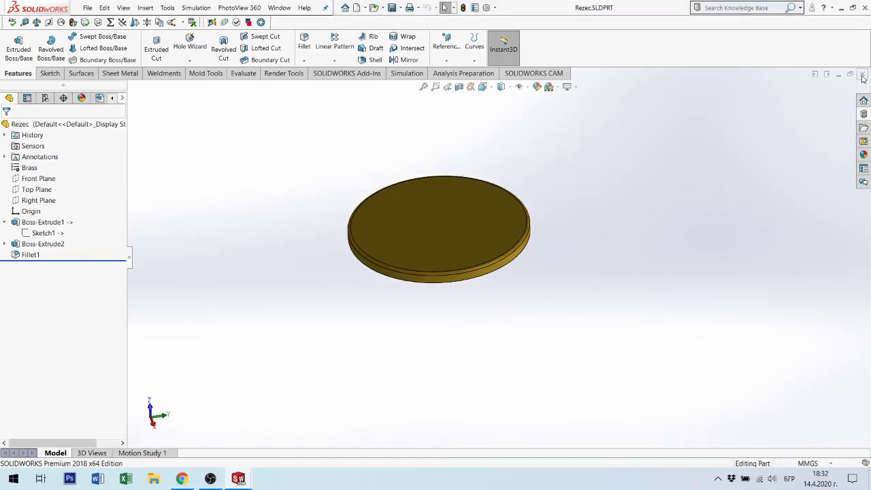
Save the Assem2 assembly over Centrofuga_Kansai.SLDASM, accepting the in-context features warning.
{"action": "key", "text": "ctrl+Tab"}
{"action": "mouse_move", "coordinate": [370, 256]}
{"action": "middle_mouse_down"}
{"action": "mouse_move", "coordinate": [335, 383]}
{"action": "mouse_move", "coordinate": [489, 192]}
{"action": "mouse_move", "coordinate": [475, 336]}
{"action": "middle_mouse_up"}
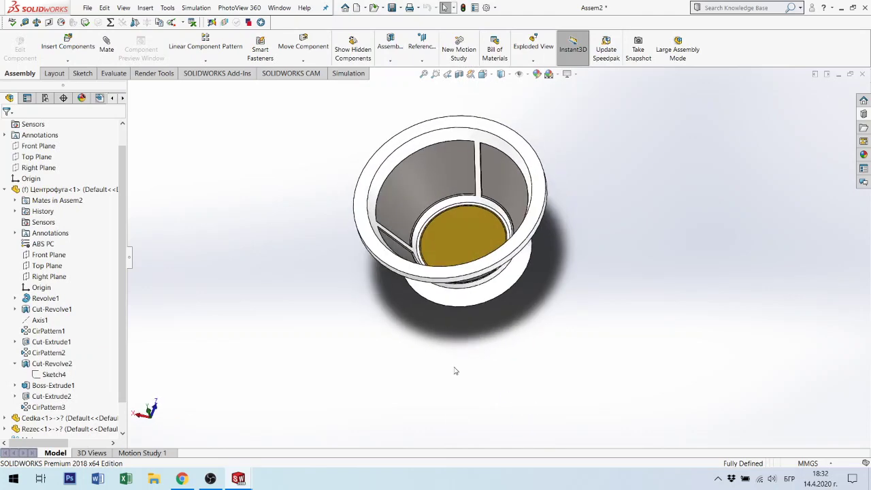
{"action": "middle_click_drag", "start_coordinate": [417, 326], "coordinate": [552, 218]}
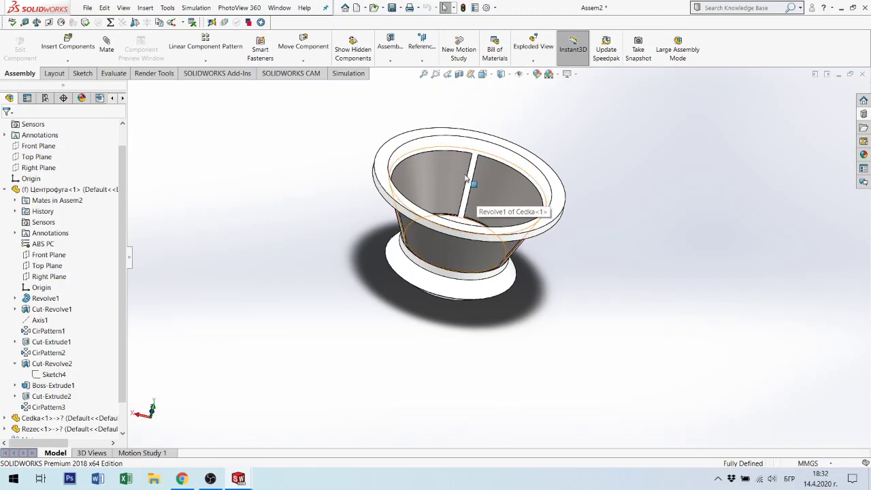
{"action": "key", "text": "ctrl+s"}
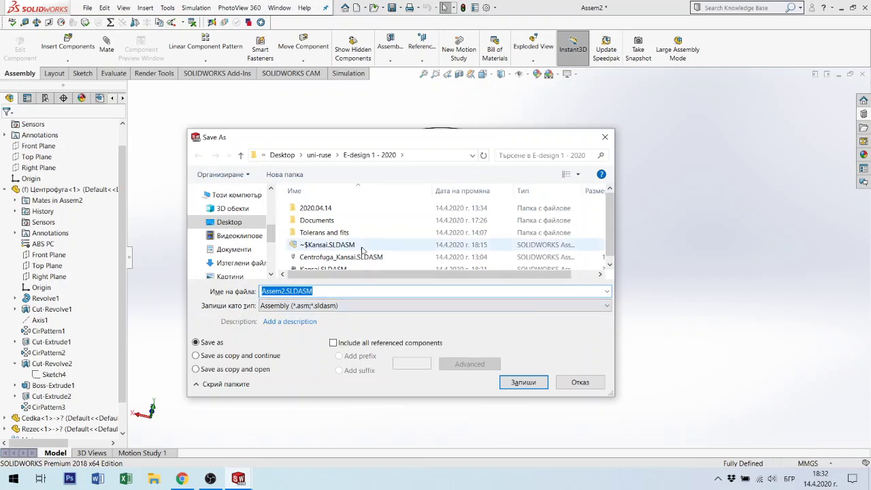
{"action": "double_click", "coordinate": [357, 257]}
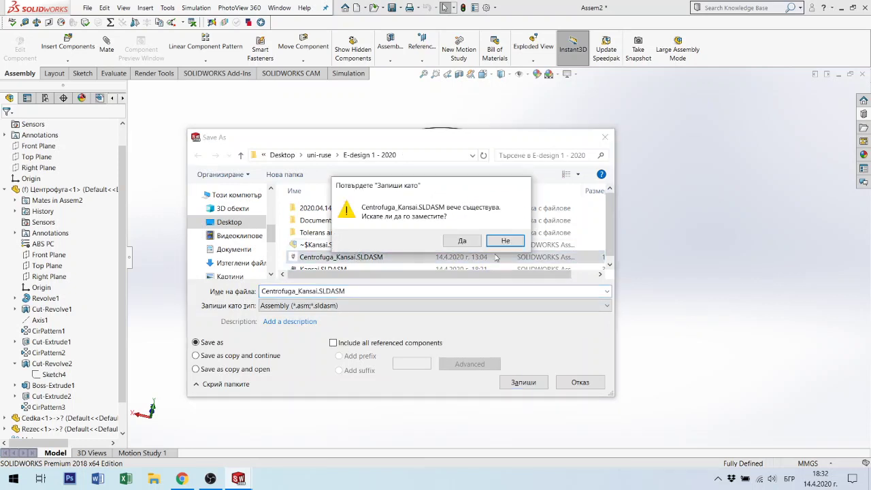
{"action": "left_click", "coordinate": [462, 242]}
{"action": "left_click", "coordinate": [461, 281]}
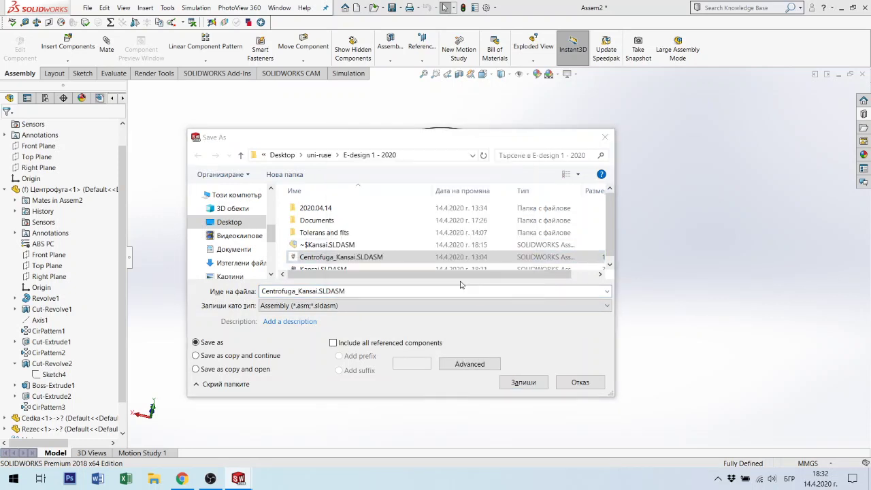
{"action": "middle_click_drag", "start_coordinate": [501, 308], "coordinate": [496, 271]}
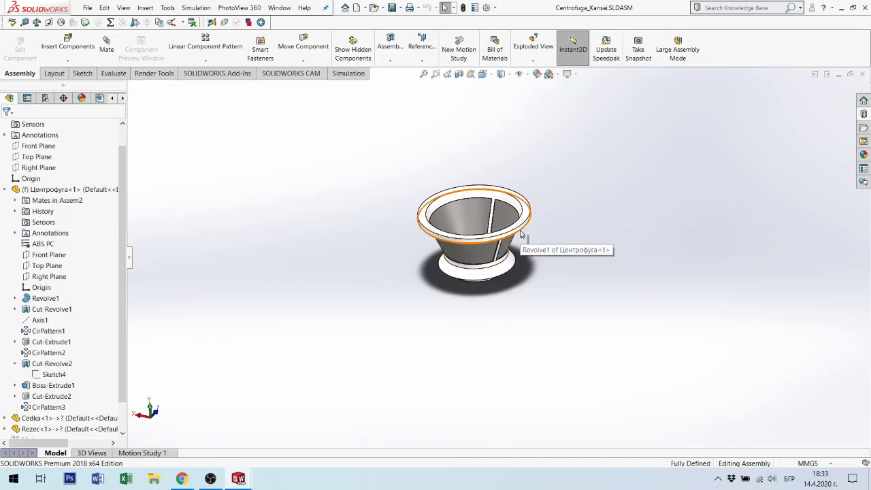
{"action": "mouse_move", "coordinate": [576, 277]}
{"action": "middle_mouse_down"}
{"action": "mouse_move", "coordinate": [578, 291]}
{"action": "mouse_move", "coordinate": [551, 279]}
{"action": "middle_mouse_up"}
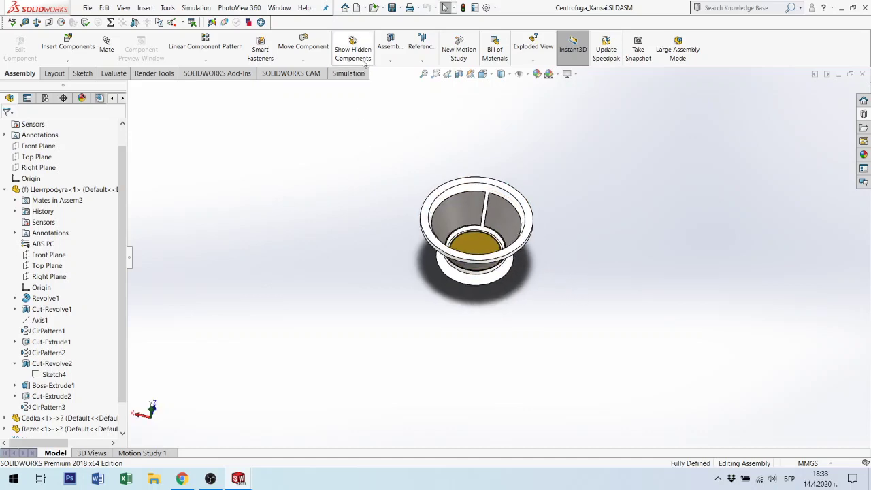
Close the Centrofuga_Kansai window and switch to the Kansai assembly.
{"action": "left_click", "coordinate": [285, 9]}
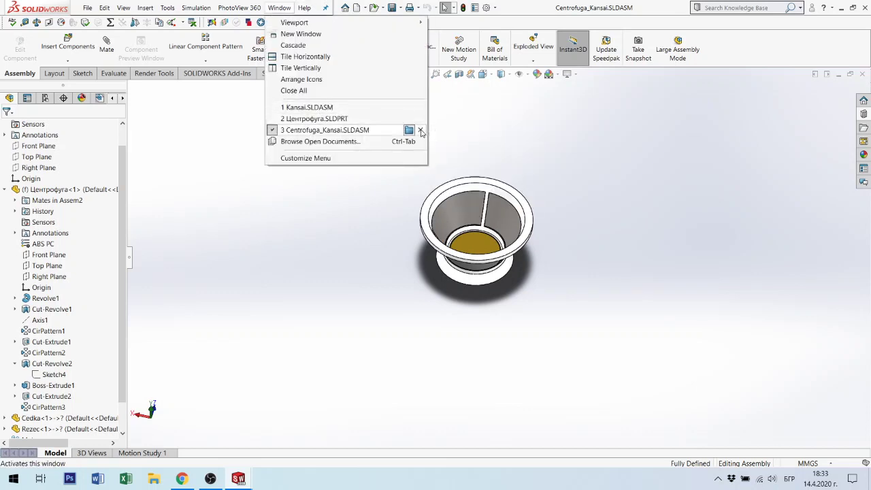
{"action": "left_click", "coordinate": [421, 132]}
{"action": "left_click", "coordinate": [278, 9]}
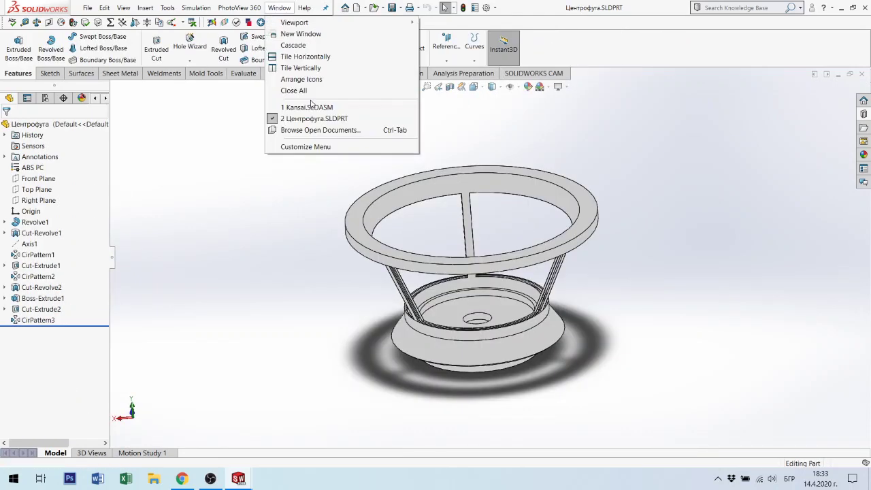
{"action": "left_click", "coordinate": [312, 106]}
{"action": "middle_click_drag", "start_coordinate": [313, 104], "coordinate": [378, 284]}
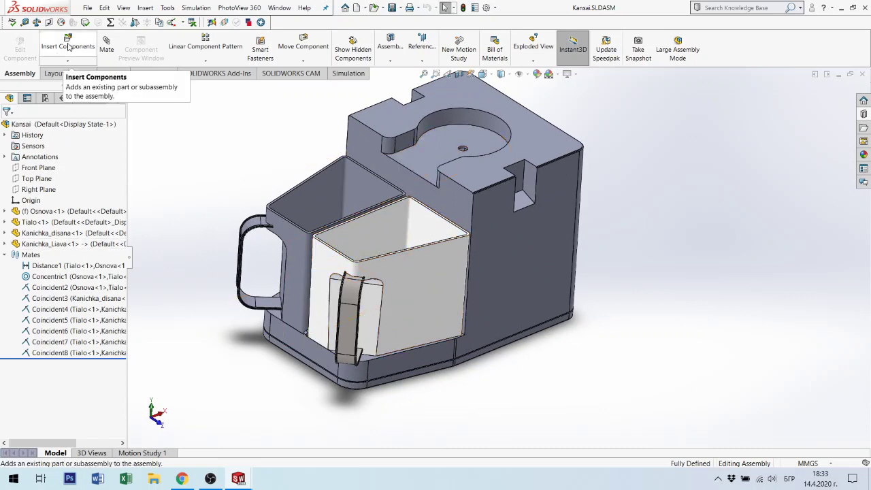
Insert the Центрофуга part, placing it to the right of the juicer.
{"action": "left_click", "coordinate": [68, 45]}
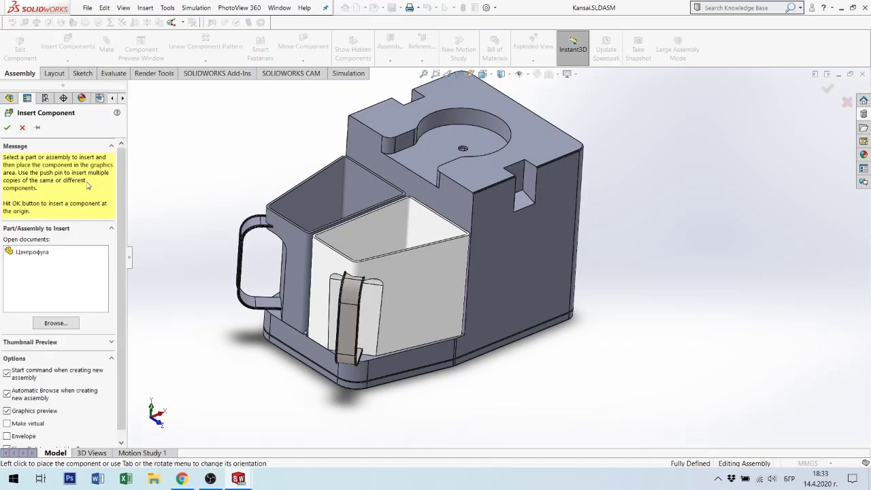
{"action": "left_click", "coordinate": [39, 256]}
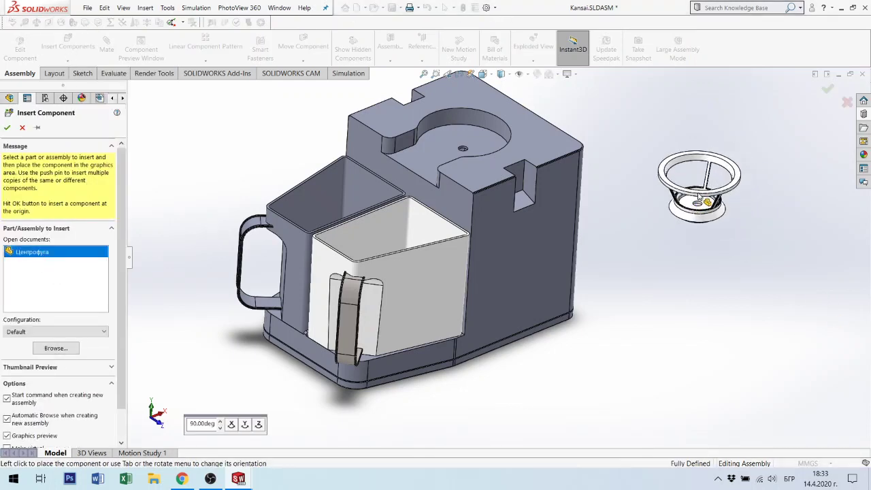
{"action": "left_click", "coordinate": [713, 252]}
{"action": "middle_click_drag", "start_coordinate": [713, 251], "coordinate": [717, 210]}
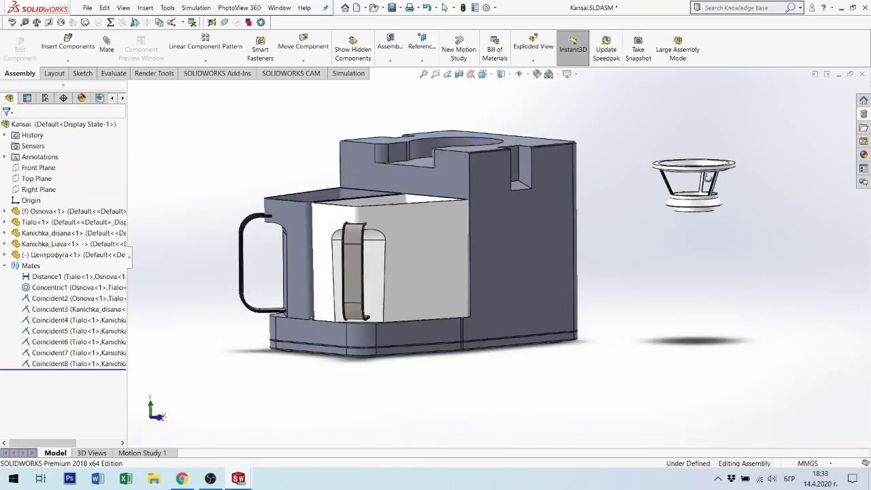
{"action": "middle_click_drag", "start_coordinate": [717, 210], "coordinate": [689, 219]}
{"action": "scroll", "coordinate": [689, 219], "scroll_direction": "down", "scroll_amount": 5}
Mate a centrifuge edge concentric with the small hole in the base block.
{"action": "left_click", "coordinate": [650, 221]}
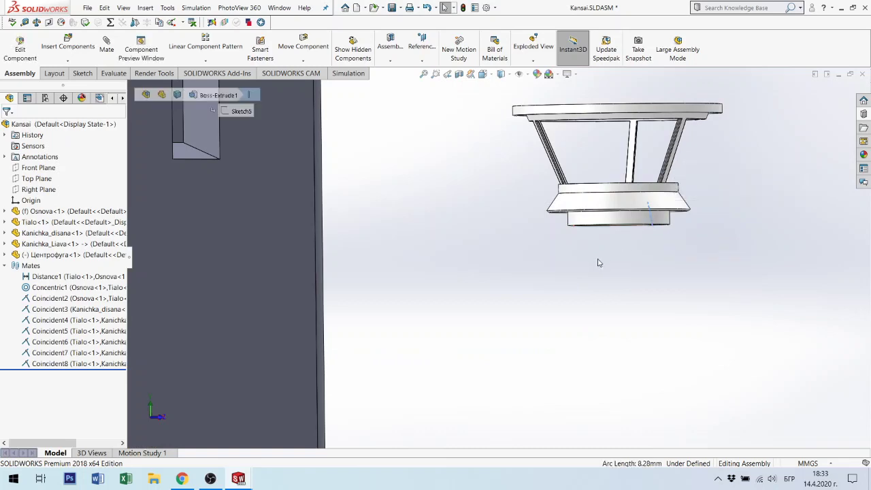
{"action": "left_click", "coordinate": [619, 224]}
{"action": "middle_click_drag", "start_coordinate": [619, 224], "coordinate": [242, 233]}
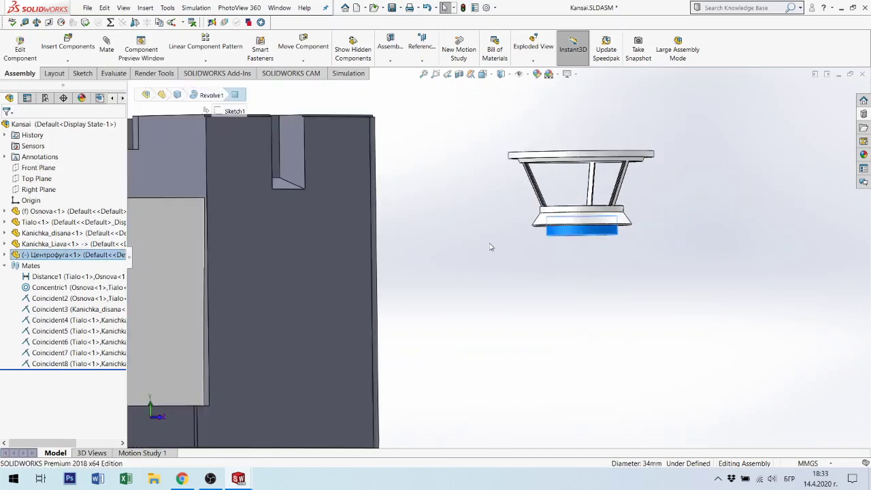
{"action": "scroll", "coordinate": [257, 182], "scroll_direction": "down", "scroll_amount": 2}
{"action": "scroll", "coordinate": [320, 197], "scroll_direction": "down", "scroll_amount": 3}
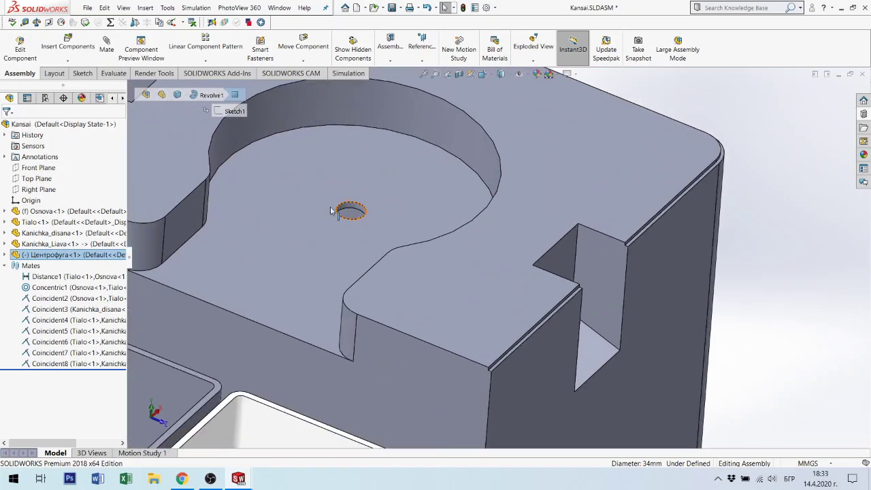
{"action": "scroll", "coordinate": [367, 212], "scroll_direction": "down", "scroll_amount": 3}
{"action": "scroll", "coordinate": [390, 215], "scroll_direction": "down", "scroll_amount": 2}
{"action": "left_click", "coordinate": [391, 212], "text": "ctrl"}
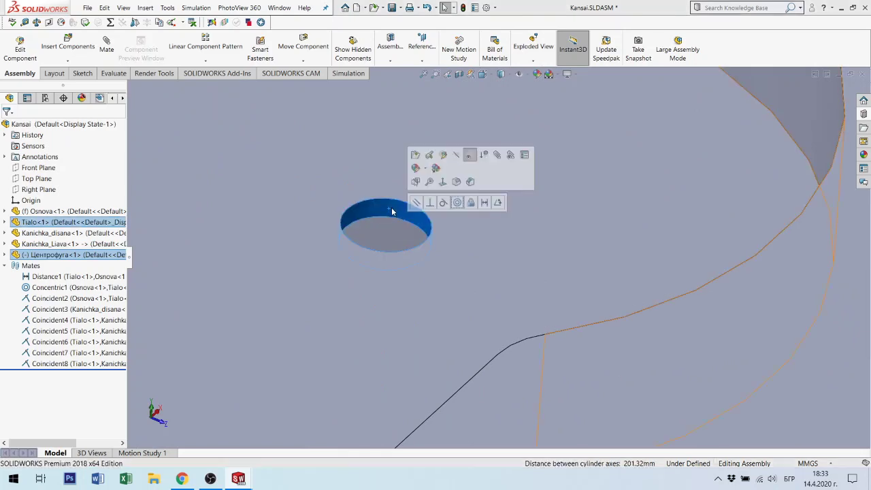
{"action": "left_click", "coordinate": [457, 203]}
Drag the centrifuge around the ring to test the concentric mate.
{"action": "scroll", "coordinate": [452, 249], "scroll_direction": "up", "scroll_amount": 3}
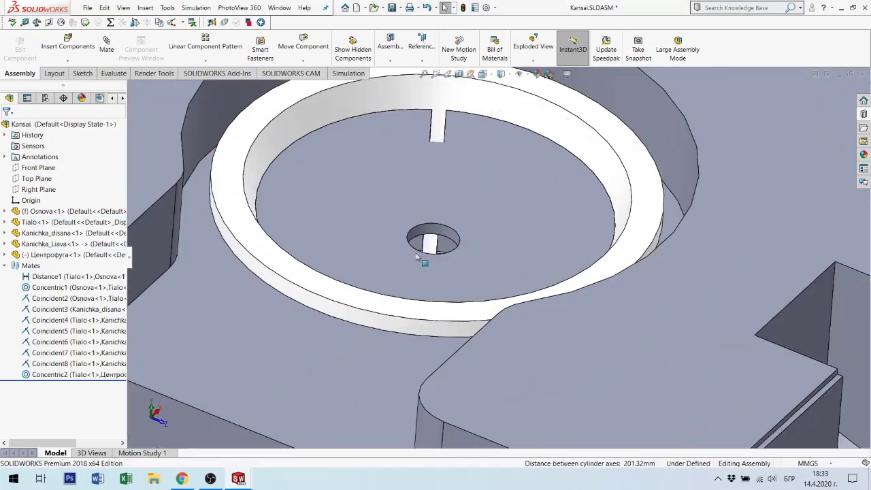
{"action": "scroll", "coordinate": [456, 252], "scroll_direction": "up", "scroll_amount": 2}
{"action": "scroll", "coordinate": [516, 240], "scroll_direction": "up", "scroll_amount": 2}
{"action": "scroll", "coordinate": [530, 239], "scroll_direction": "up", "scroll_amount": 2}
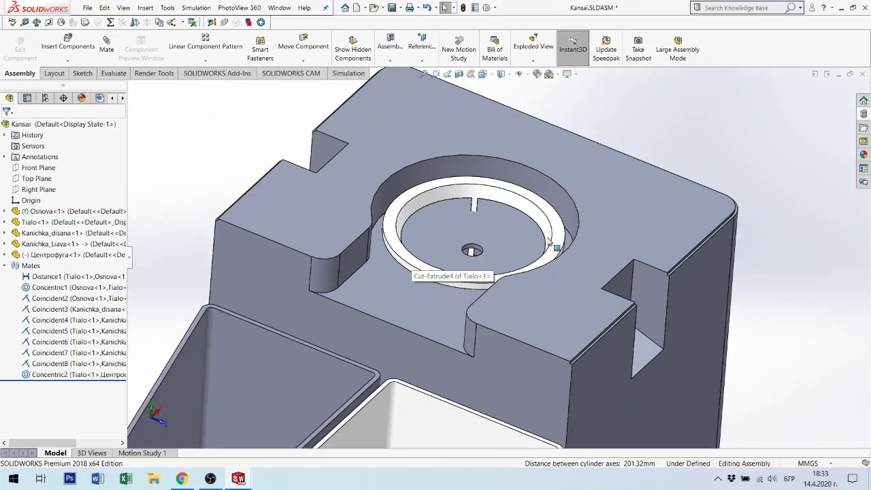
{"action": "scroll", "coordinate": [558, 243], "scroll_direction": "up", "scroll_amount": 2}
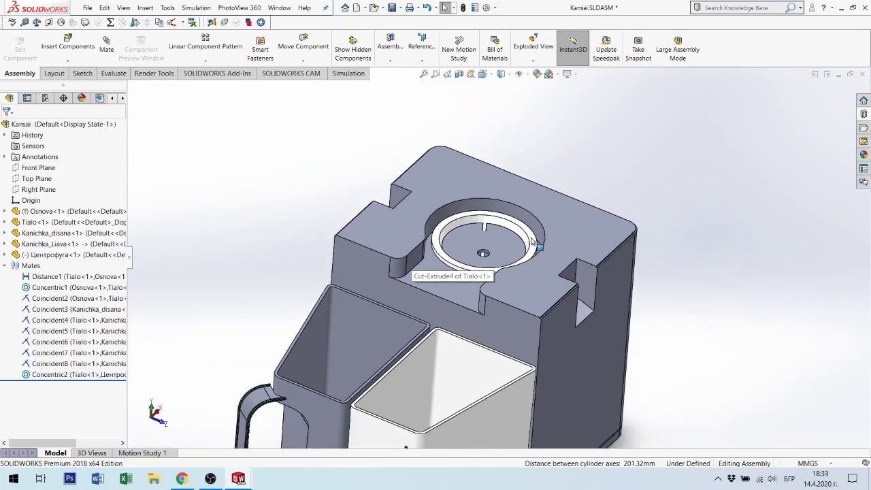
{"action": "left_click_drag", "start_coordinate": [531, 241], "coordinate": [482, 247]}
{"action": "left_click", "coordinate": [630, 166]}
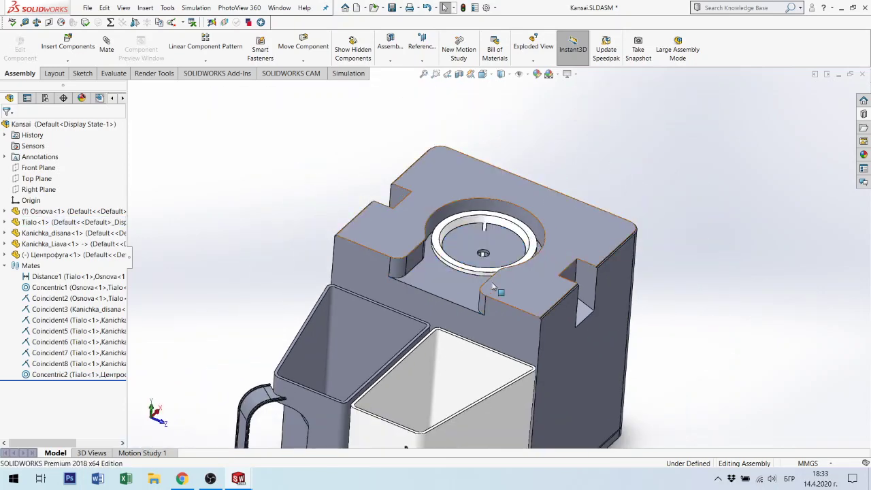
Collapse the mate list and look down into the ring with the centrifuge selected.
{"action": "left_click_drag", "start_coordinate": [445, 286], "coordinate": [495, 112]}
{"action": "scroll", "coordinate": [455, 253], "scroll_direction": "down", "scroll_amount": 2}
{"action": "scroll", "coordinate": [456, 256], "scroll_direction": "down", "scroll_amount": 2}
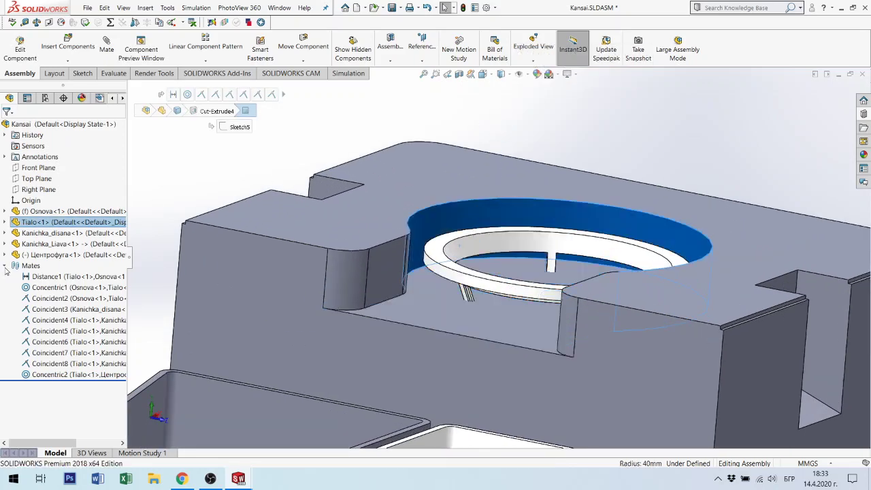
{"action": "left_click", "coordinate": [5, 266]}
{"action": "left_click", "coordinate": [62, 254]}
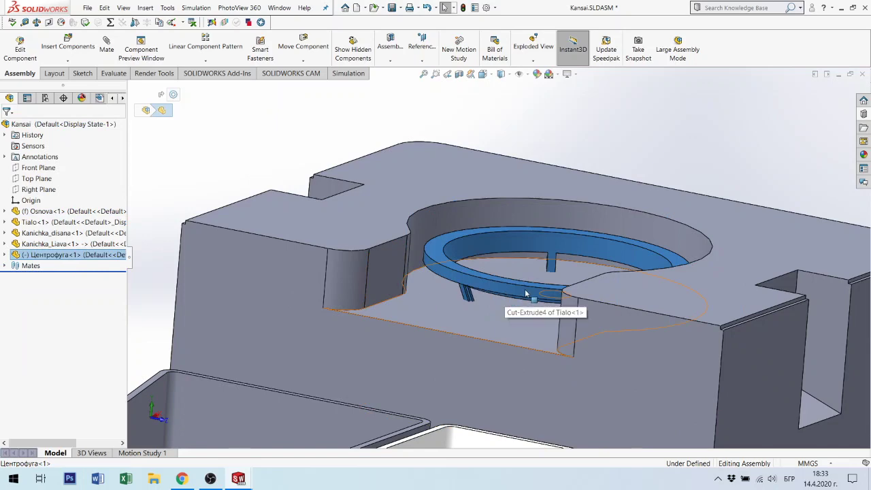
{"action": "middle_click_drag", "start_coordinate": [525, 294], "coordinate": [576, 337]}
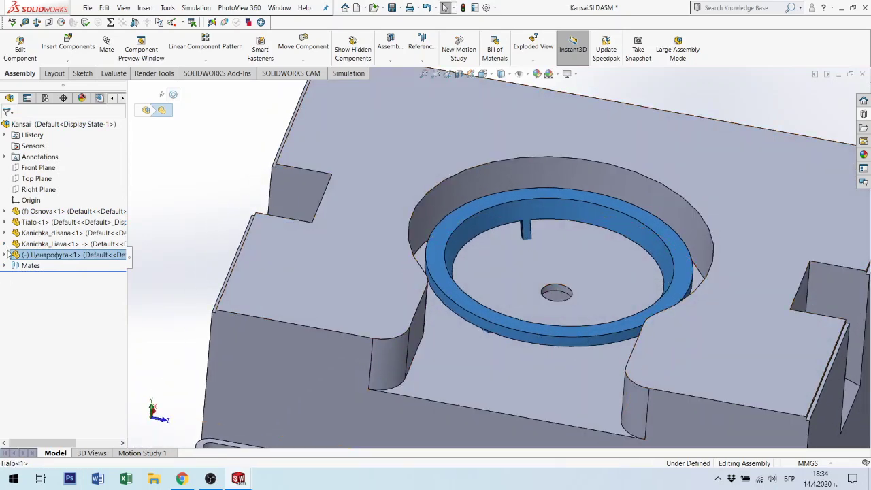
Delete the Центрофуга<1> component and its mate from Kansai.
{"action": "left_click", "coordinate": [13, 255]}
{"action": "key", "text": "Delete"}
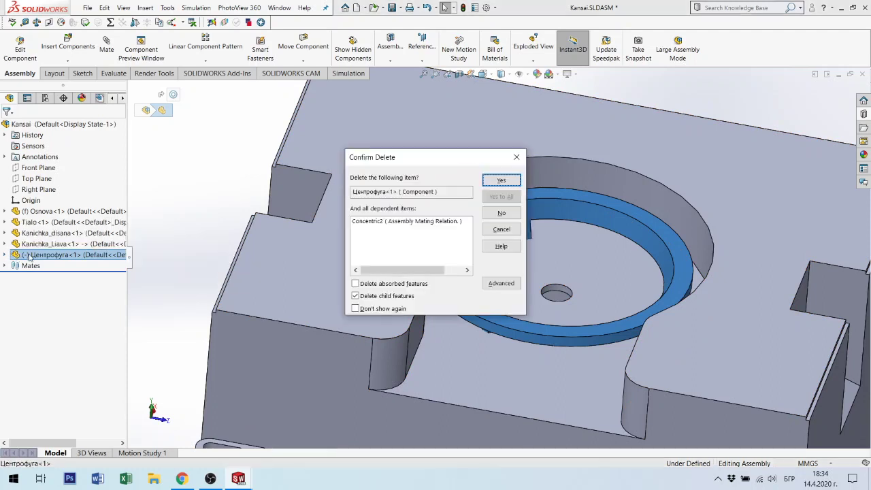
{"action": "left_click", "coordinate": [500, 181]}
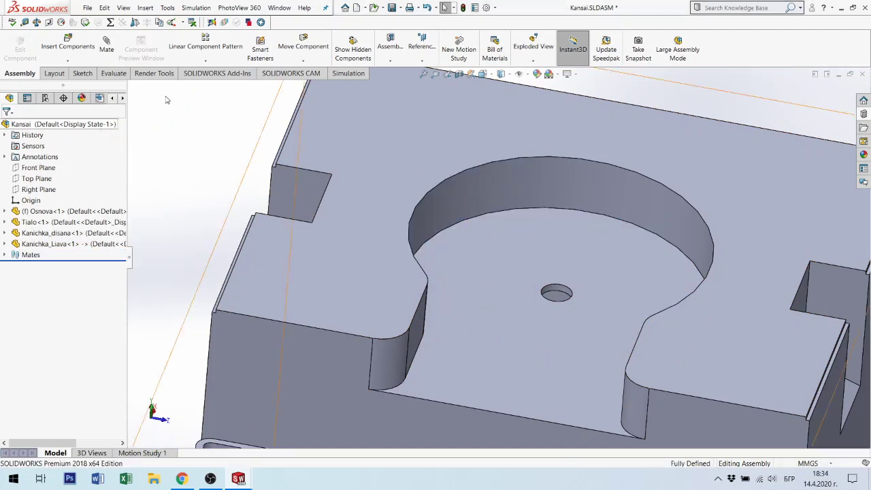
Close the centrifuge part file and open Centrofuga_Kansai.SLDASM from recent files.
{"action": "left_click", "coordinate": [279, 8]}
{"action": "mouse_move", "coordinate": [314, 118]}
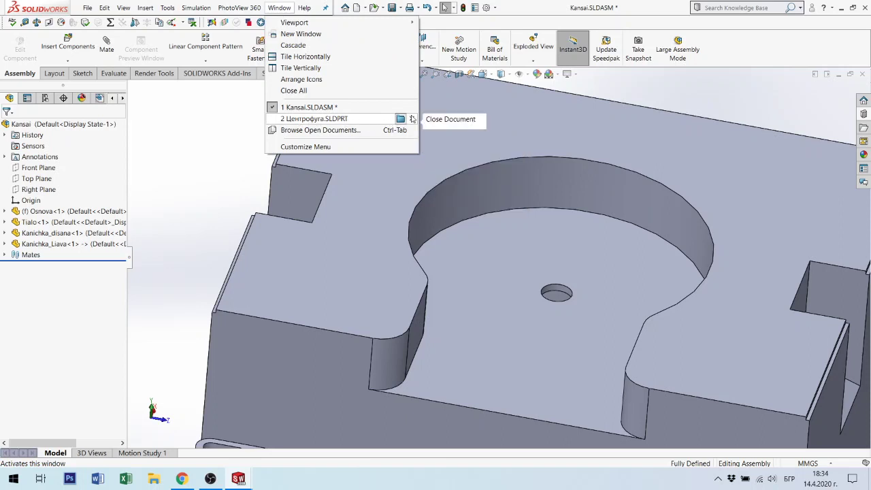
{"action": "left_click", "coordinate": [412, 119]}
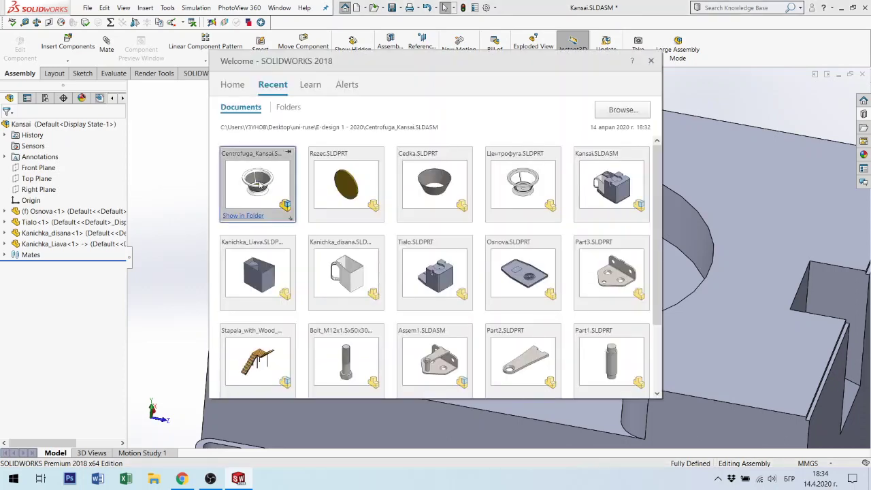
{"action": "left_click", "coordinate": [261, 182]}
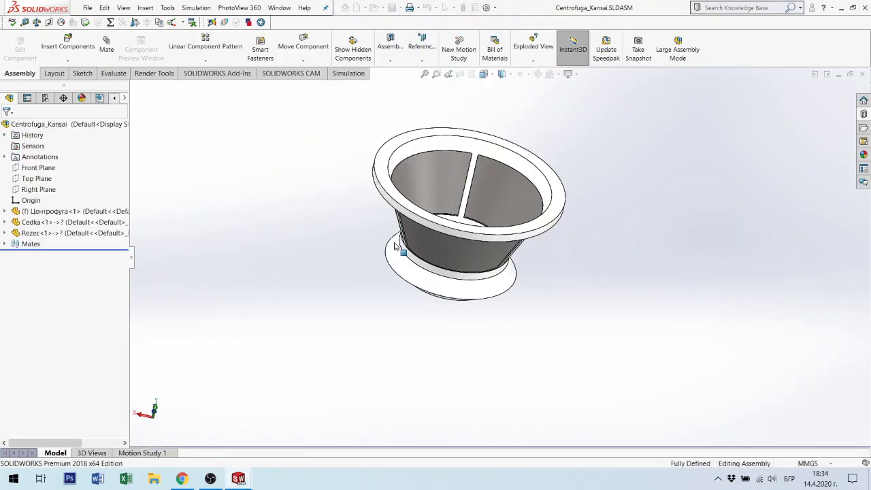
Insert the Centrofuga_Kansai subassembly into Kansai, placed above the base block.
{"action": "left_click", "coordinate": [278, 8]}
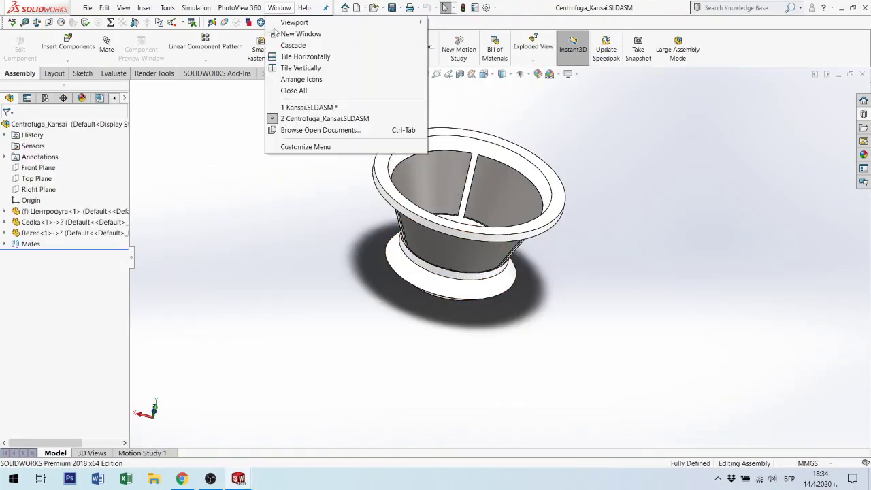
{"action": "left_click", "coordinate": [299, 107]}
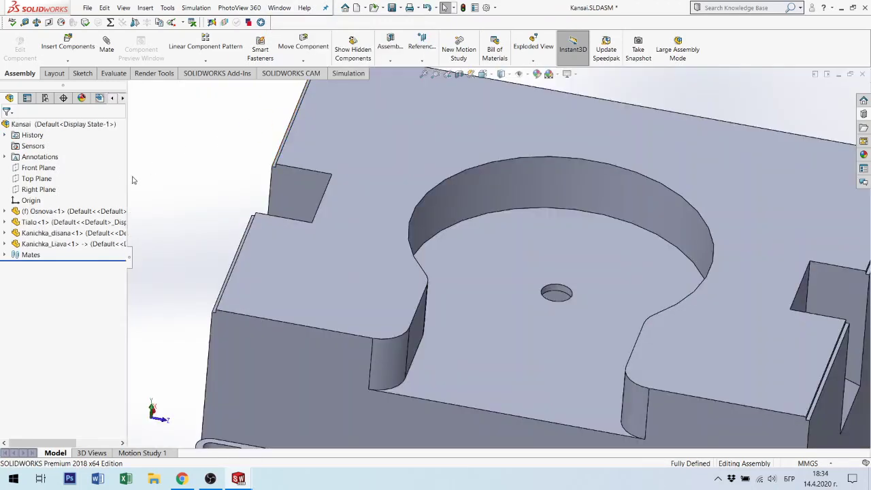
{"action": "left_click", "coordinate": [66, 49]}
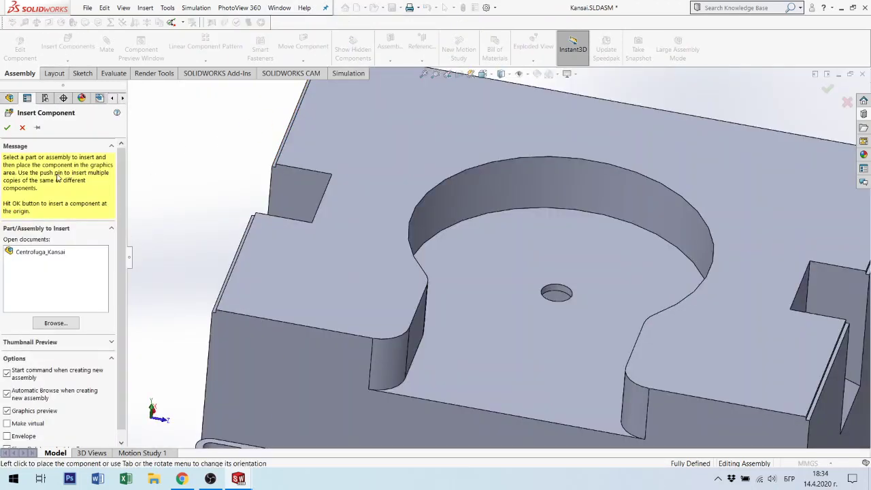
{"action": "left_click", "coordinate": [44, 251]}
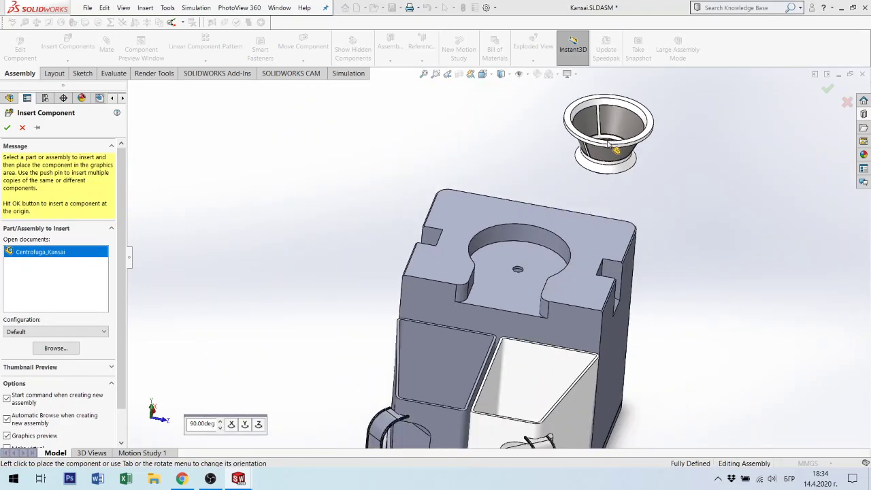
{"action": "left_click", "coordinate": [609, 143]}
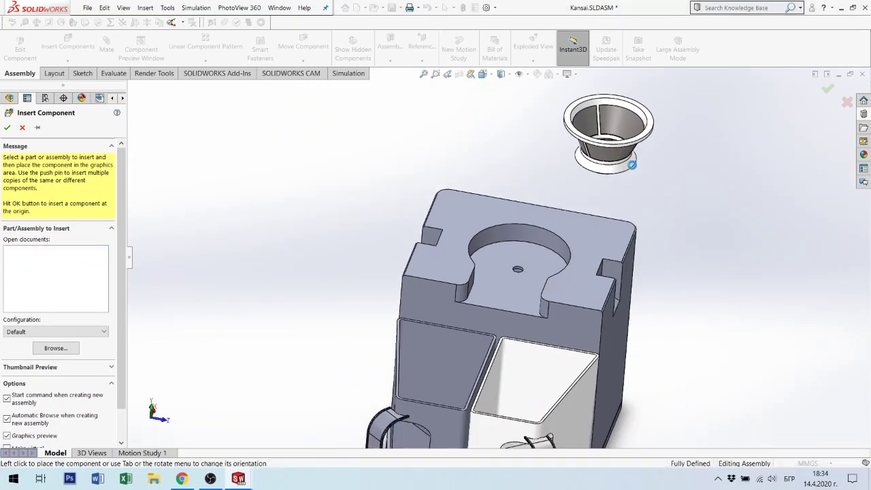
Select the centrifuge's bottom circular edge and turn the view toward the box's top pocket.
{"action": "scroll", "coordinate": [596, 179], "scroll_direction": "down", "scroll_amount": 3}
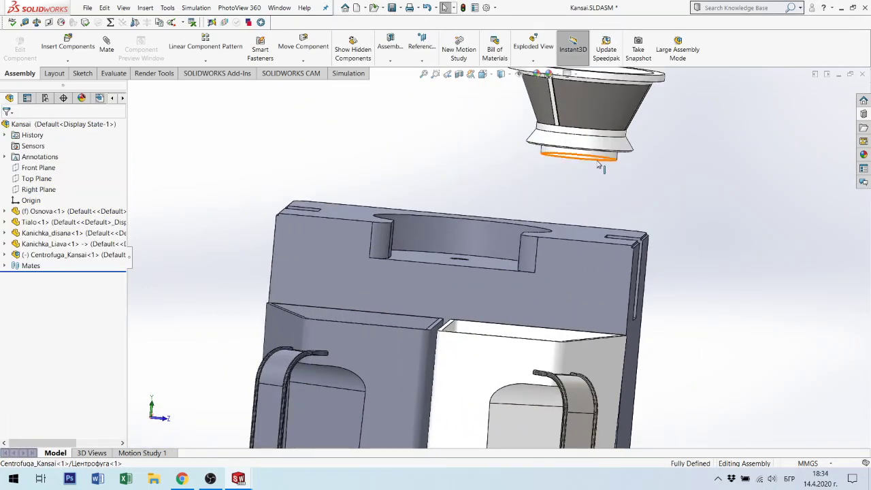
{"action": "left_click", "coordinate": [600, 165]}
{"action": "middle_click_drag", "start_coordinate": [600, 165], "coordinate": [581, 164]}
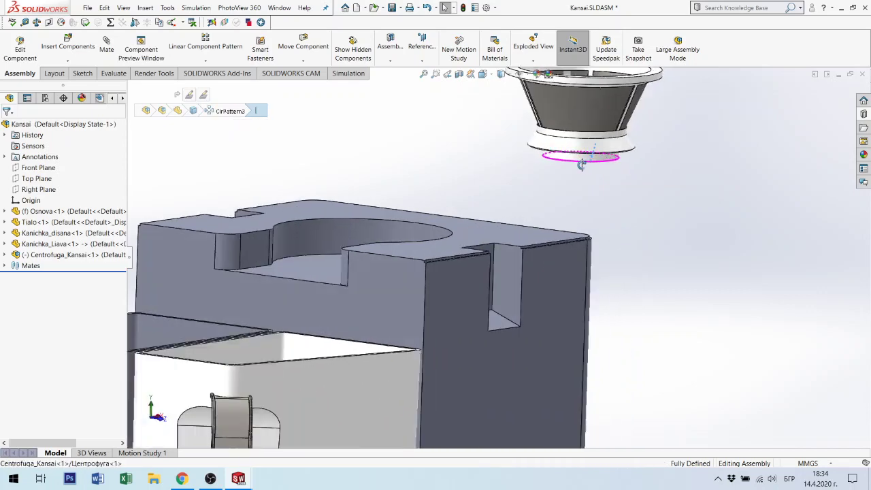
{"action": "scroll", "coordinate": [598, 166], "scroll_direction": "down", "scroll_amount": 2}
{"action": "left_click", "coordinate": [600, 166]}
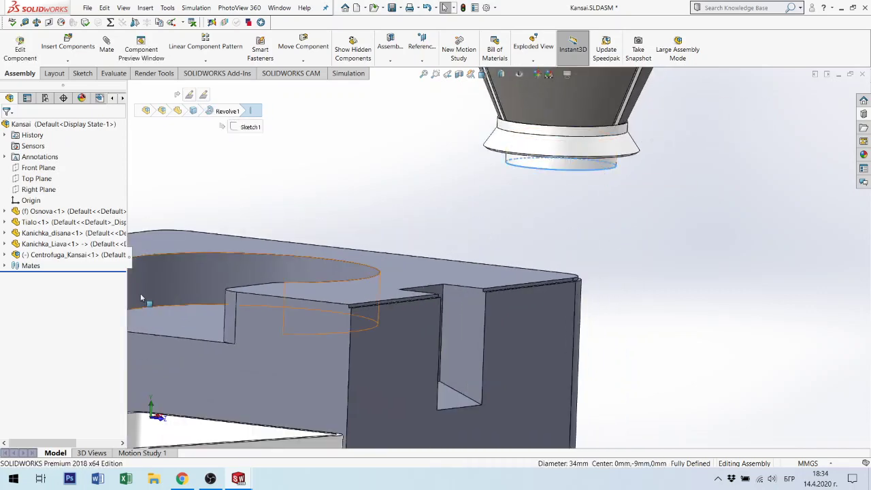
{"action": "middle_click_drag", "start_coordinate": [601, 174], "coordinate": [293, 292]}
{"action": "scroll", "coordinate": [351, 246], "scroll_direction": "down", "scroll_amount": 2}
{"action": "scroll", "coordinate": [351, 247], "scroll_direction": "down", "scroll_amount": 2}
{"action": "scroll", "coordinate": [351, 246], "scroll_direction": "down", "scroll_amount": 3}
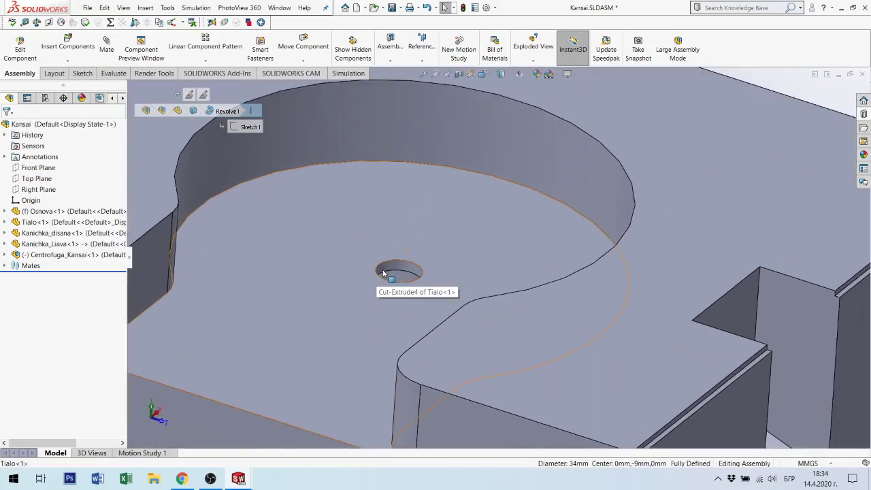
Make the centrifuge concentric with the pocket's small hole and lift the funnel above the box.
{"action": "left_click", "coordinate": [399, 269]}
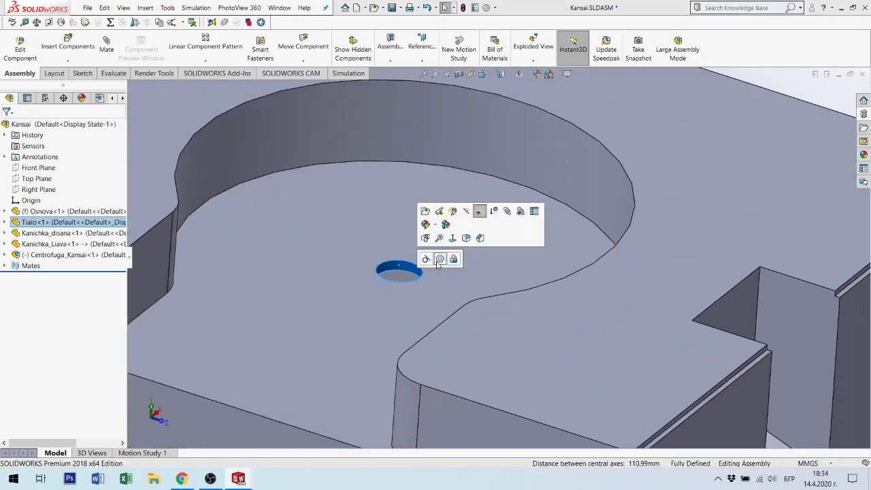
{"action": "left_click", "coordinate": [440, 258]}
{"action": "mouse_move", "coordinate": [433, 257]}
{"action": "middle_mouse_down"}
{"action": "mouse_move", "coordinate": [451, 166]}
{"action": "mouse_move", "coordinate": [451, 189]}
{"action": "mouse_move", "coordinate": [574, 165]}
{"action": "mouse_move", "coordinate": [476, 235]}
{"action": "middle_mouse_up"}
{"action": "left_click_drag", "start_coordinate": [476, 235], "coordinate": [483, 186]}
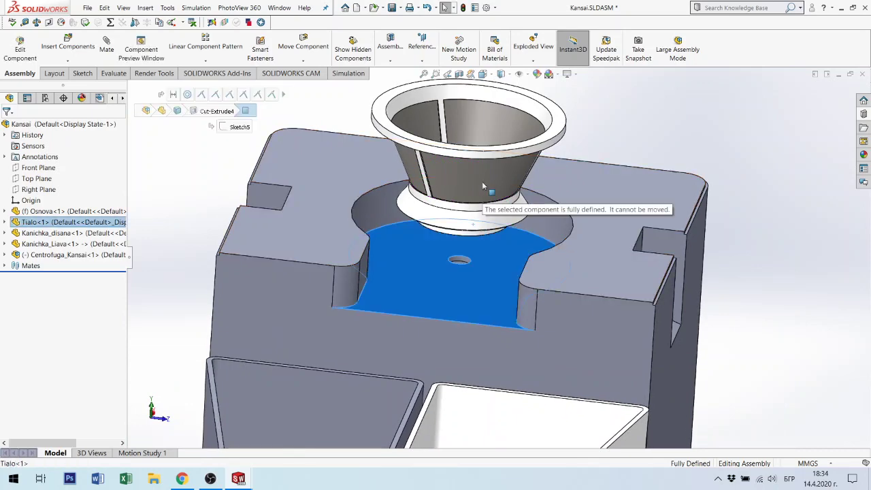
{"action": "mouse_move", "coordinate": [488, 142]}
{"action": "middle_mouse_down"}
{"action": "mouse_move", "coordinate": [557, 195]}
{"action": "mouse_move", "coordinate": [592, 197]}
{"action": "mouse_move", "coordinate": [471, 163]}
{"action": "middle_mouse_up"}
{"action": "left_click_drag", "start_coordinate": [480, 158], "coordinate": [484, 80]}
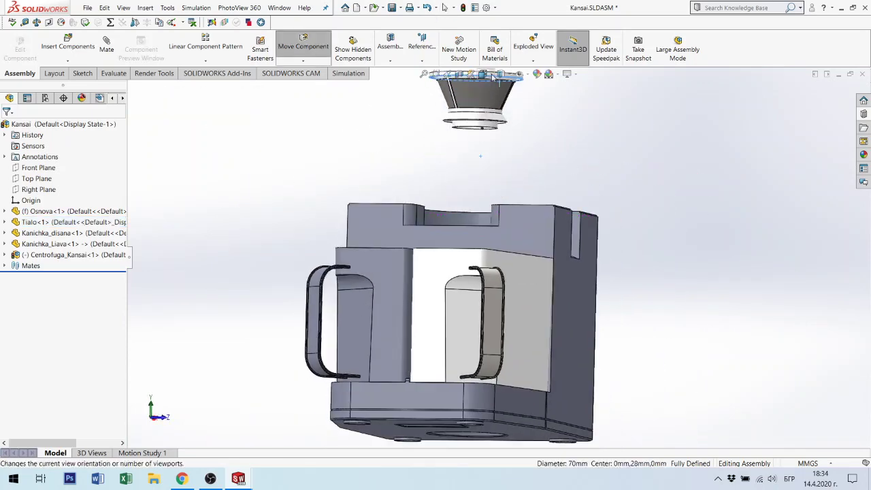
Select the conical base face of the funnel.
{"action": "middle_click_drag", "start_coordinate": [521, 143], "coordinate": [489, 174]}
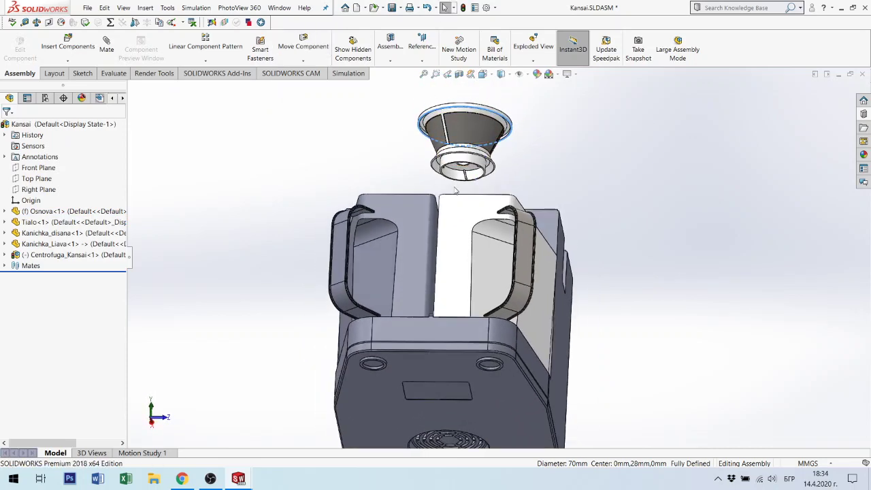
{"action": "scroll", "coordinate": [488, 174], "scroll_direction": "down", "scroll_amount": 4}
{"action": "left_click", "coordinate": [488, 172]}
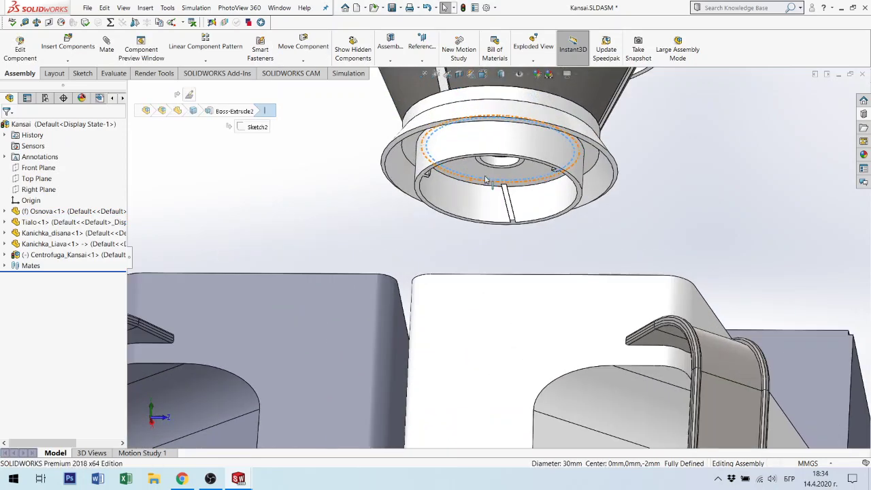
{"action": "scroll", "coordinate": [487, 179], "scroll_direction": "down", "scroll_amount": 2}
{"action": "scroll", "coordinate": [484, 182], "scroll_direction": "down", "scroll_amount": 2}
{"action": "left_click", "coordinate": [483, 184]}
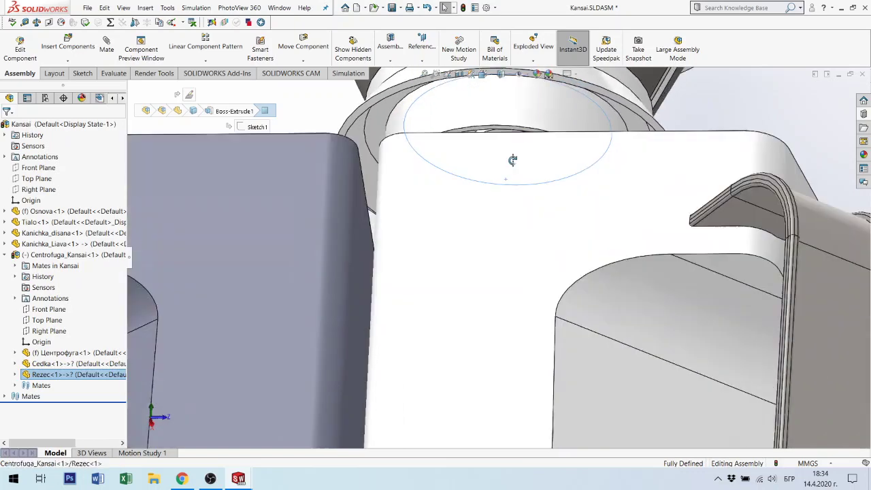
{"action": "mouse_move", "coordinate": [506, 183]}
{"action": "middle_mouse_down"}
{"action": "mouse_move", "coordinate": [510, 164]}
{"action": "mouse_move", "coordinate": [506, 238]}
{"action": "middle_mouse_up"}
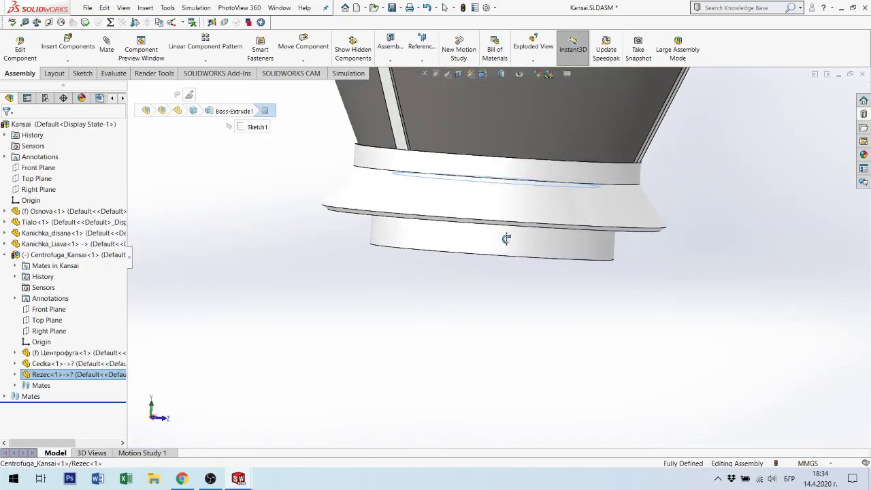
{"action": "left_click", "coordinate": [527, 216]}
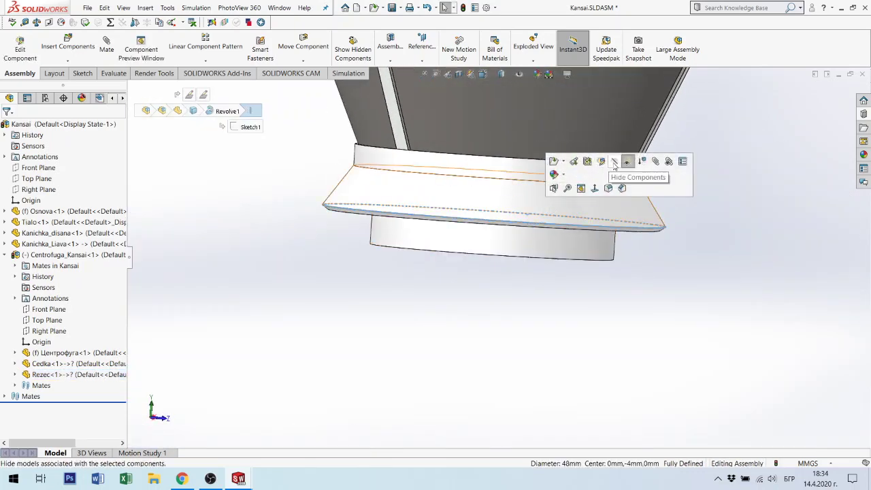
{"action": "left_click", "coordinate": [596, 211]}
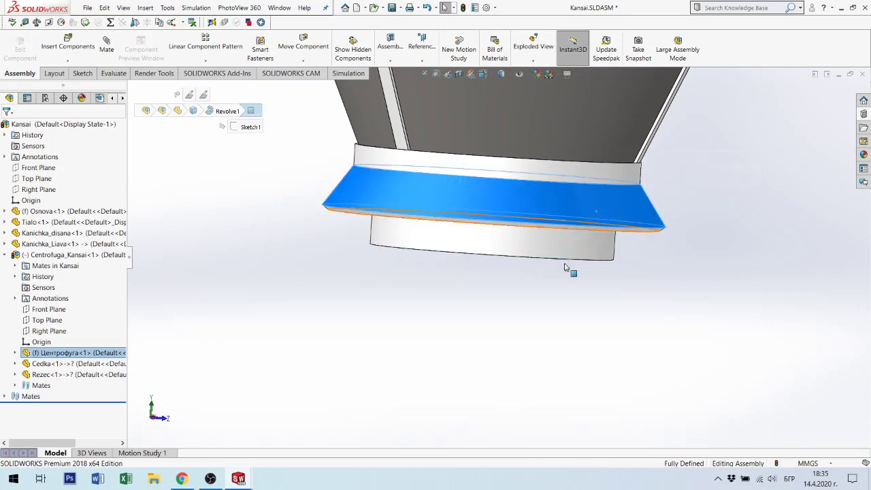
Mate the funnel base 20 mm from the housing pocket floor with a Distance mate.
{"action": "middle_click_drag", "start_coordinate": [564, 266], "coordinate": [601, 269]}
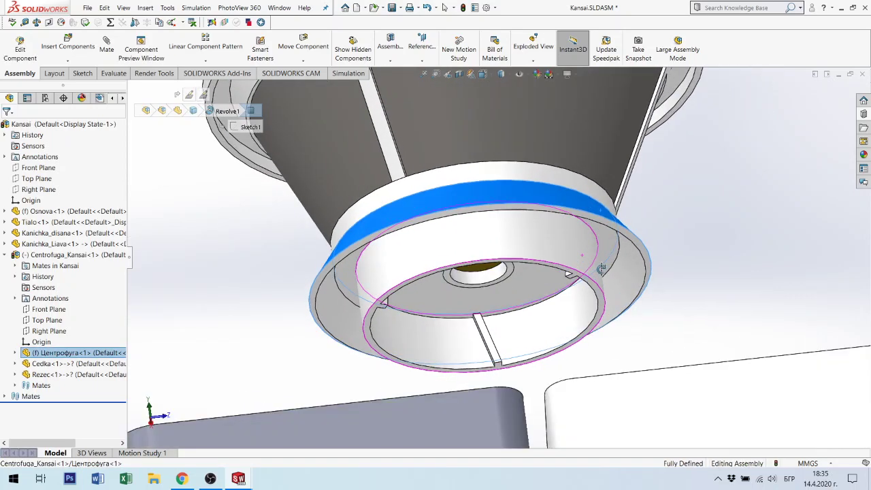
{"action": "scroll", "coordinate": [456, 374], "scroll_direction": "up", "scroll_amount": 5}
{"action": "mouse_move", "coordinate": [456, 375]}
{"action": "middle_mouse_down"}
{"action": "mouse_move", "coordinate": [461, 377]}
{"action": "mouse_move", "coordinate": [448, 232]}
{"action": "middle_mouse_up"}
{"action": "scroll", "coordinate": [447, 226], "scroll_direction": "down", "scroll_amount": 5}
{"action": "left_click", "coordinate": [443, 250]}
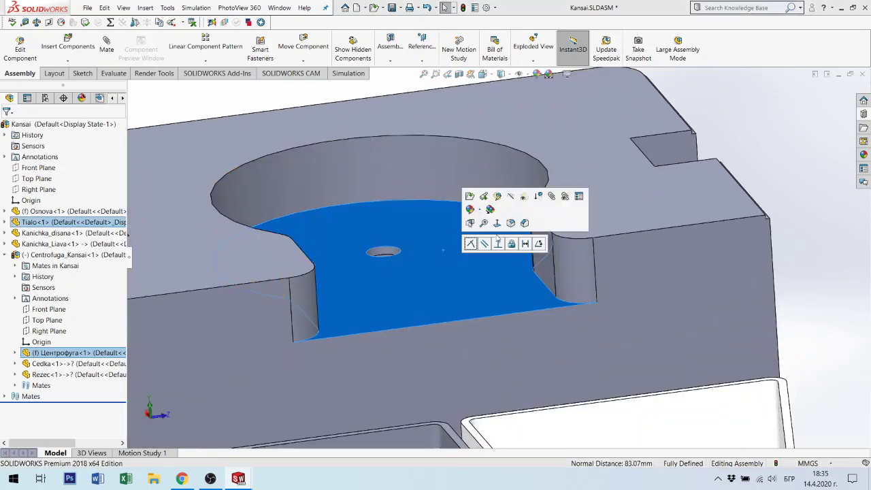
{"action": "left_click", "coordinate": [524, 244]}
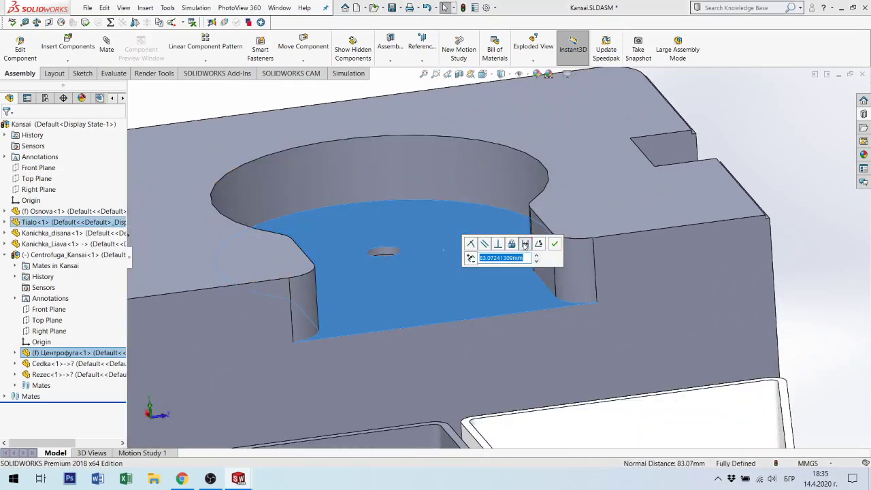
{"action": "type", "text": "20"}
{"action": "key", "text": "Return"}
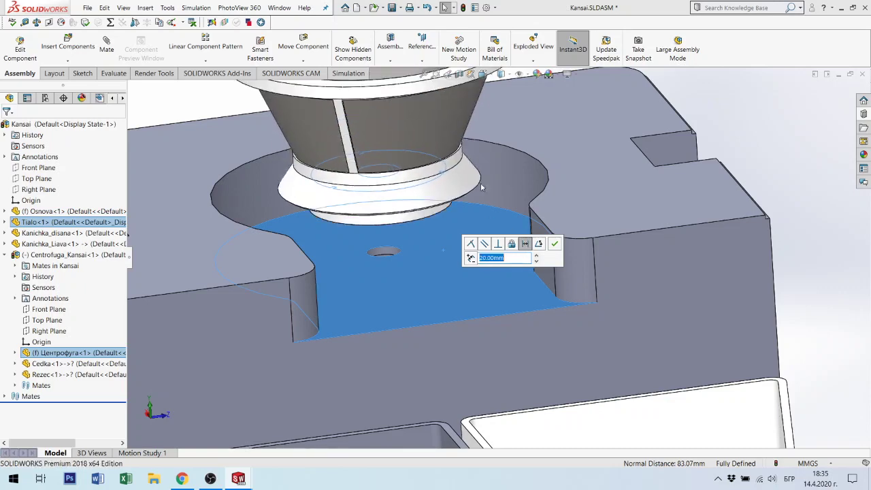
{"action": "left_click", "coordinate": [554, 245]}
{"action": "scroll", "coordinate": [426, 297], "scroll_direction": "up", "scroll_amount": 5}
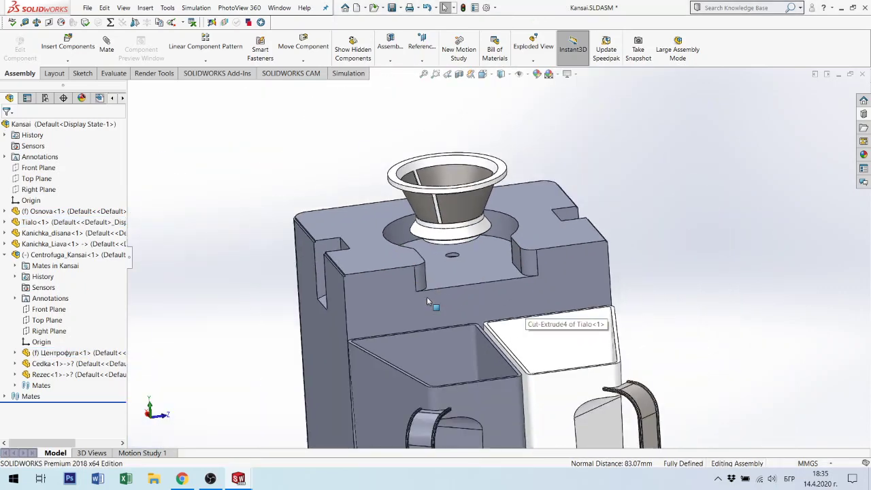
{"action": "scroll", "coordinate": [435, 284], "scroll_direction": "up", "scroll_amount": 2}
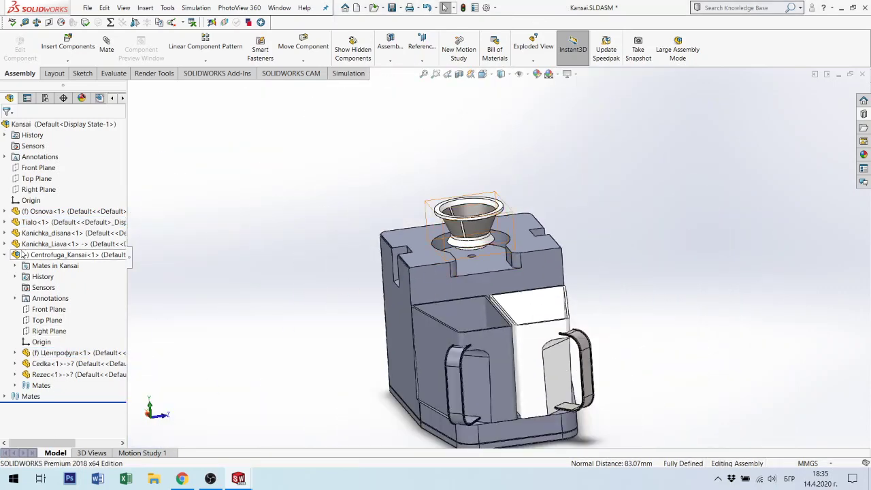
Collapse the Centrofuga_Kansai subassembly in the FeatureManager tree.
{"action": "left_click", "coordinate": [52, 257]}
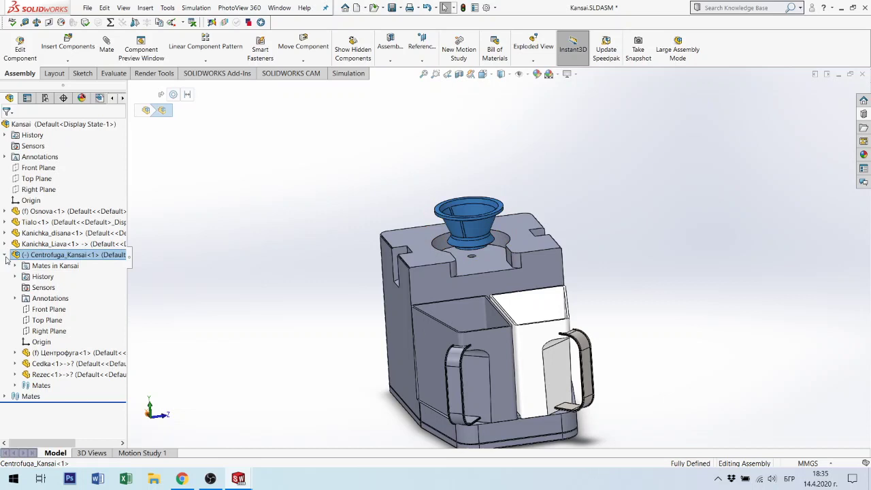
{"action": "left_click", "coordinate": [5, 255]}
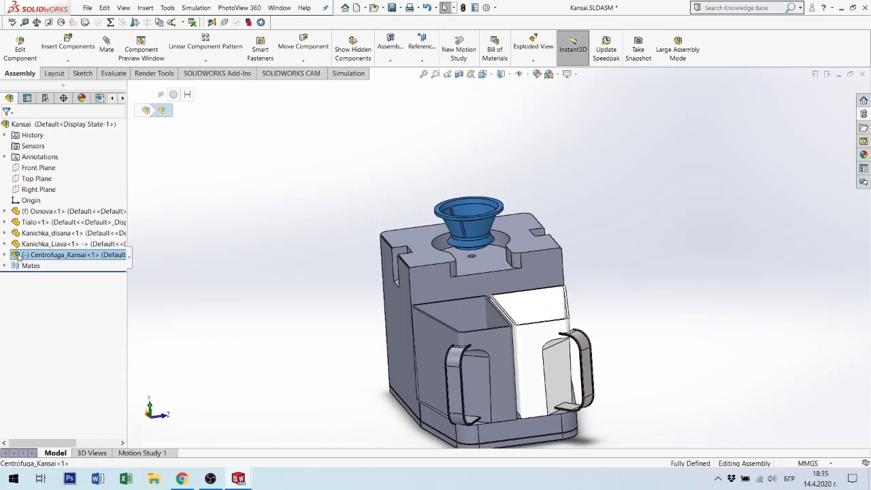
{"action": "left_click", "coordinate": [689, 143]}
Spin the funnel slightly about its vertical axis in the pocket, then select its base face.
{"action": "scroll", "coordinate": [494, 229], "scroll_direction": "down", "scroll_amount": 3}
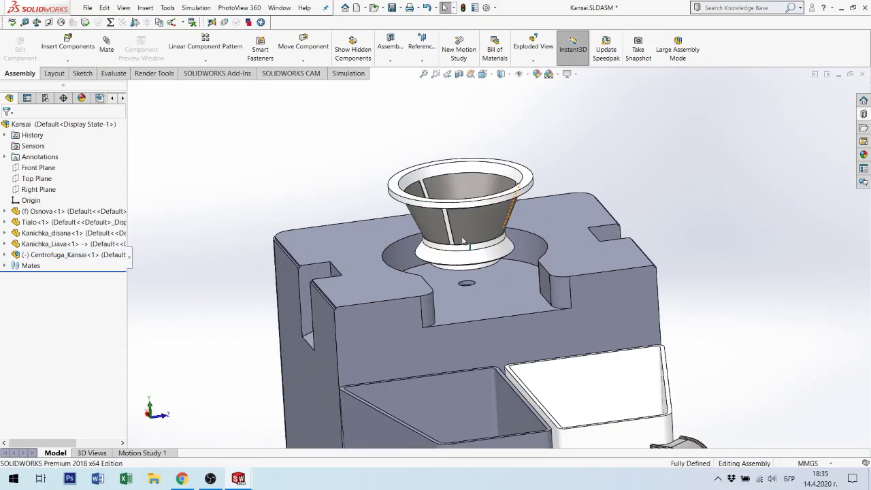
{"action": "left_click_drag", "start_coordinate": [451, 239], "coordinate": [446, 227]}
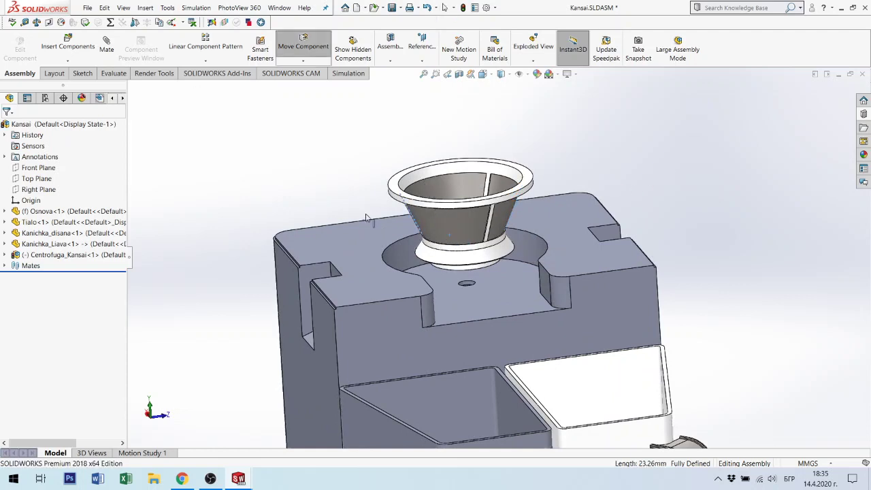
{"action": "left_click_drag", "start_coordinate": [517, 211], "coordinate": [493, 255]}
{"action": "key", "text": "Escape"}
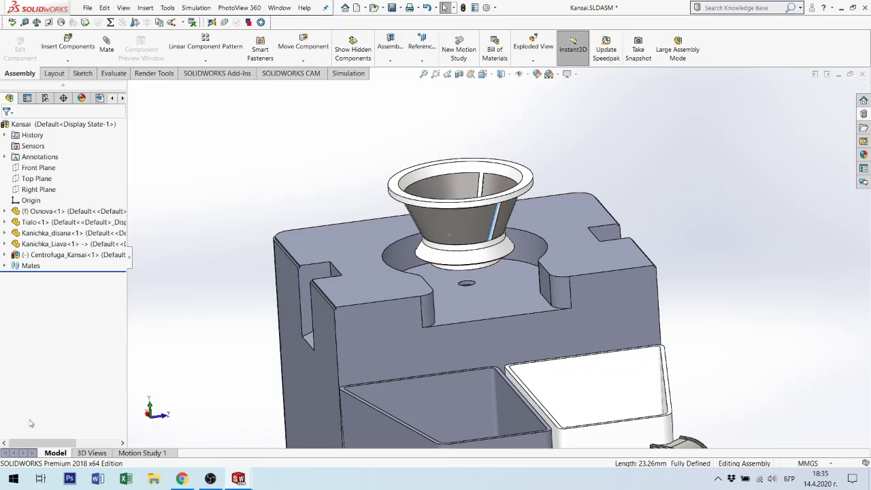
{"action": "middle_click_drag", "start_coordinate": [449, 235], "coordinate": [517, 257]}
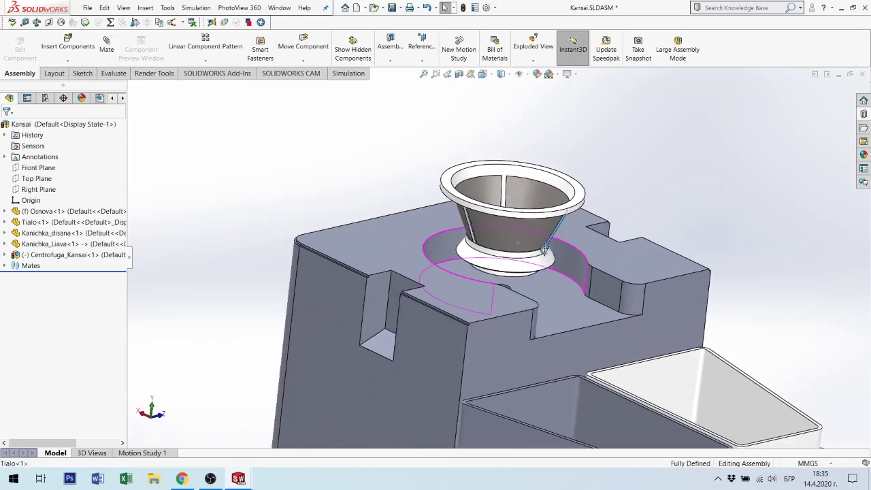
{"action": "scroll", "coordinate": [512, 266], "scroll_direction": "down", "scroll_amount": 3}
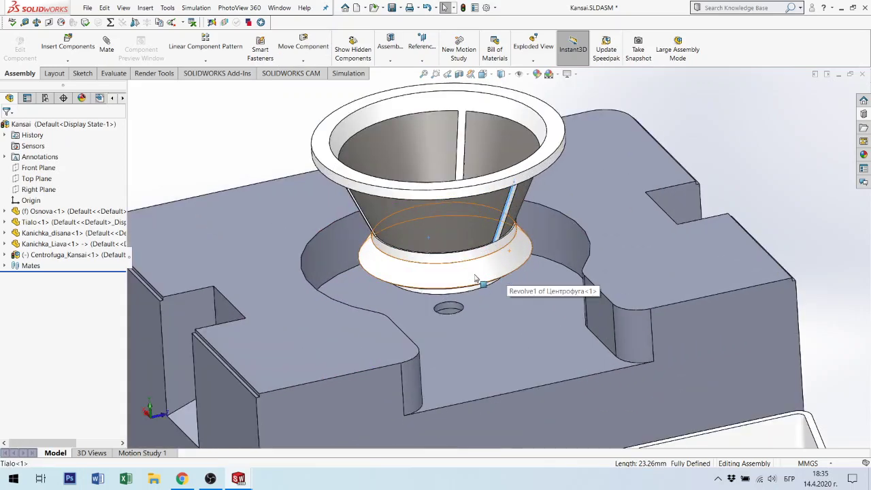
{"action": "left_click", "coordinate": [477, 279]}
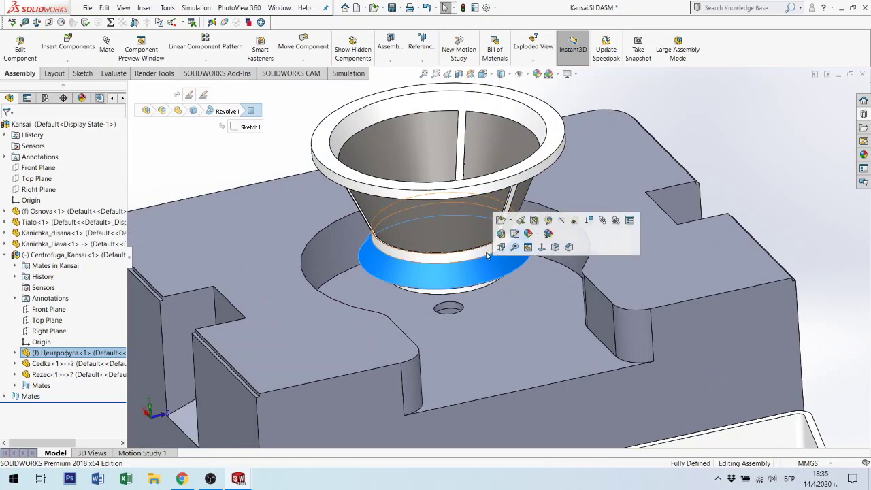
Open Центрофуга.SLDPRT and edit Sketch1 of Revolve1, showing its Ø70 and 40 mm dimensions.
{"action": "left_click", "coordinate": [501, 220]}
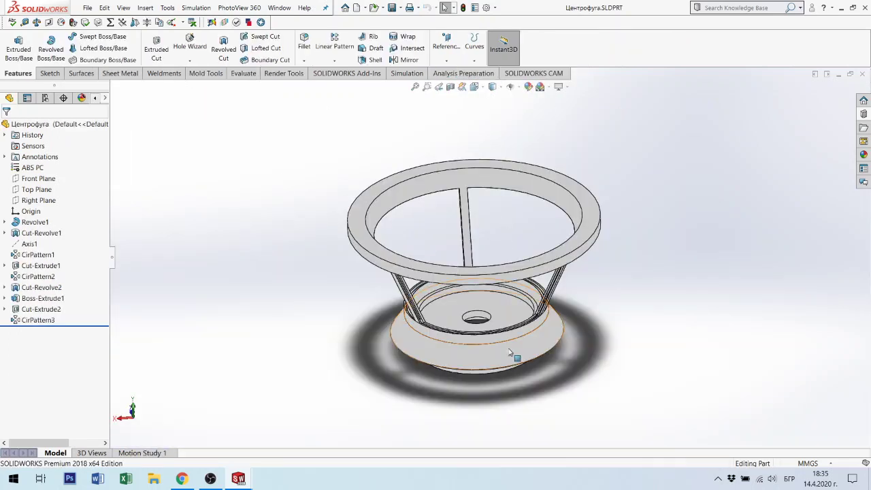
{"action": "mouse_move", "coordinate": [509, 352]}
{"action": "middle_mouse_down"}
{"action": "mouse_move", "coordinate": [521, 278]}
{"action": "mouse_move", "coordinate": [538, 291]}
{"action": "middle_mouse_up"}
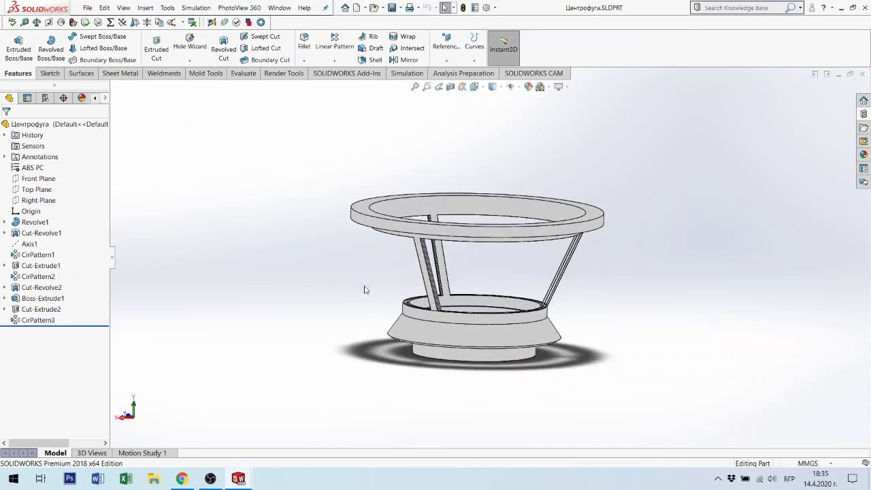
{"action": "mouse_move", "coordinate": [491, 336]}
{"action": "middle_mouse_down"}
{"action": "mouse_move", "coordinate": [480, 356]}
{"action": "mouse_move", "coordinate": [469, 307]}
{"action": "middle_mouse_up"}
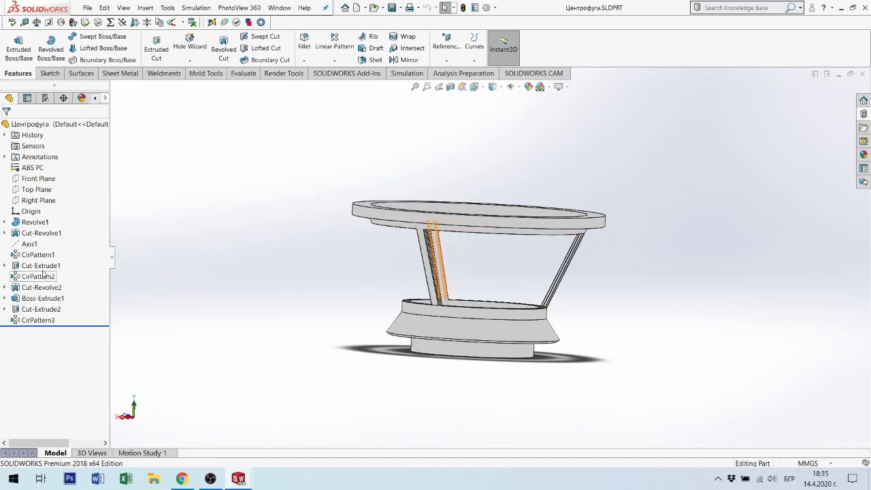
{"action": "left_click", "coordinate": [9, 224]}
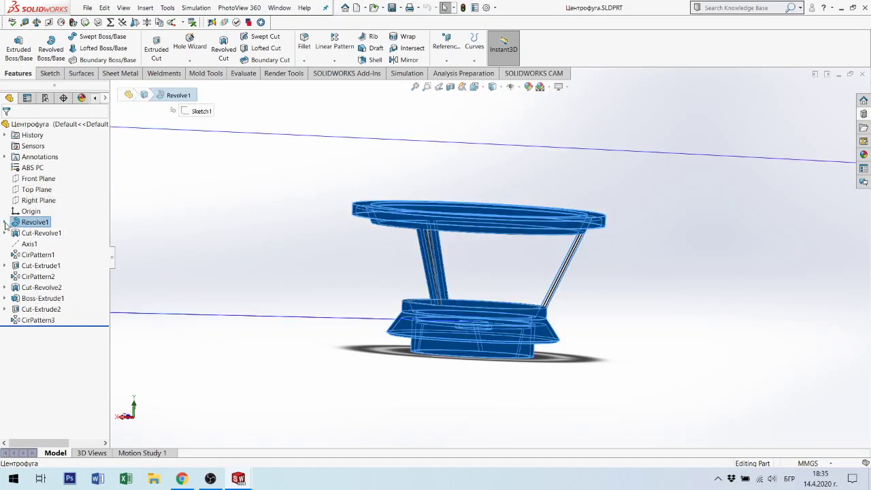
{"action": "left_click", "coordinate": [5, 222]}
{"action": "left_click", "coordinate": [44, 233]}
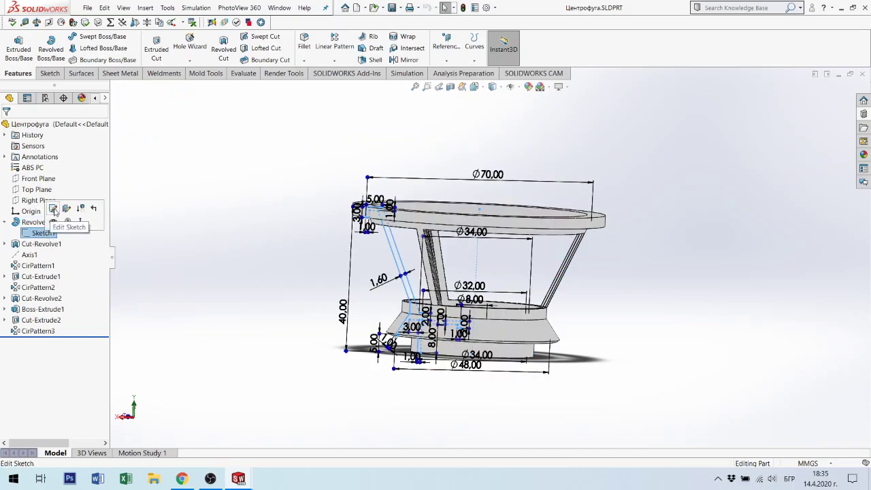
{"action": "left_click", "coordinate": [54, 208]}
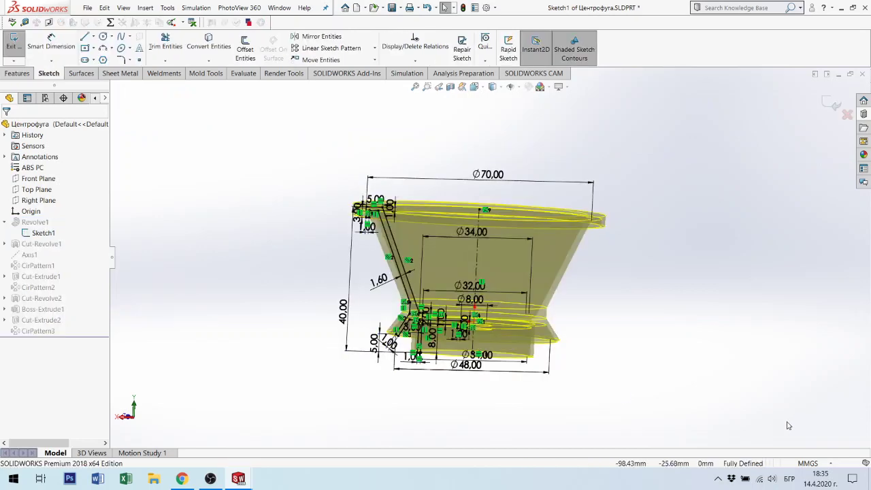
In the front view, move the Ø48 and bottom Ø34 dimensions lower in the sketch.
{"action": "key", "text": "ctrl+8"}
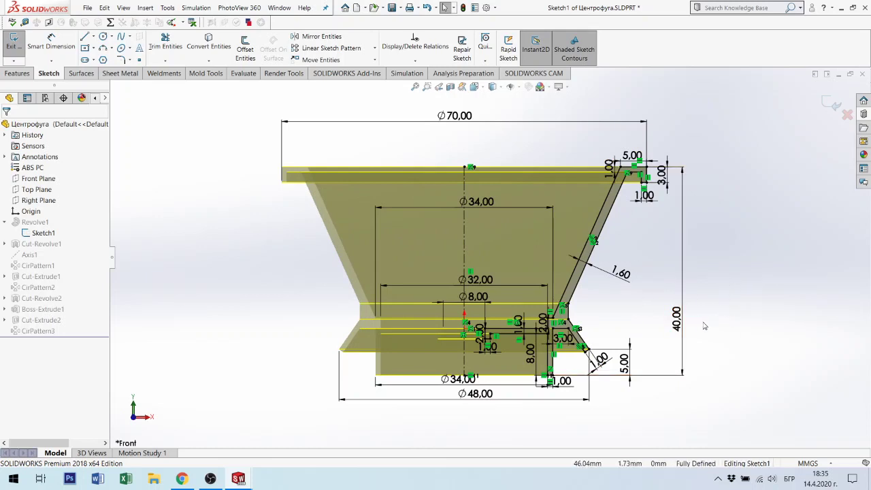
{"action": "scroll", "coordinate": [707, 299], "scroll_direction": "down", "scroll_amount": 1}
{"action": "scroll", "coordinate": [685, 293], "scroll_direction": "down", "scroll_amount": 1}
{"action": "scroll", "coordinate": [602, 307], "scroll_direction": "up", "scroll_amount": 2}
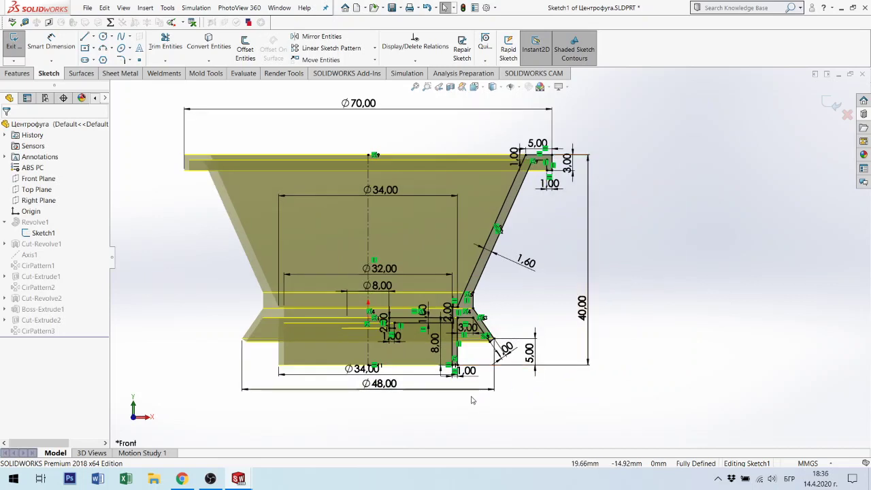
{"action": "left_click_drag", "start_coordinate": [381, 385], "coordinate": [372, 425]}
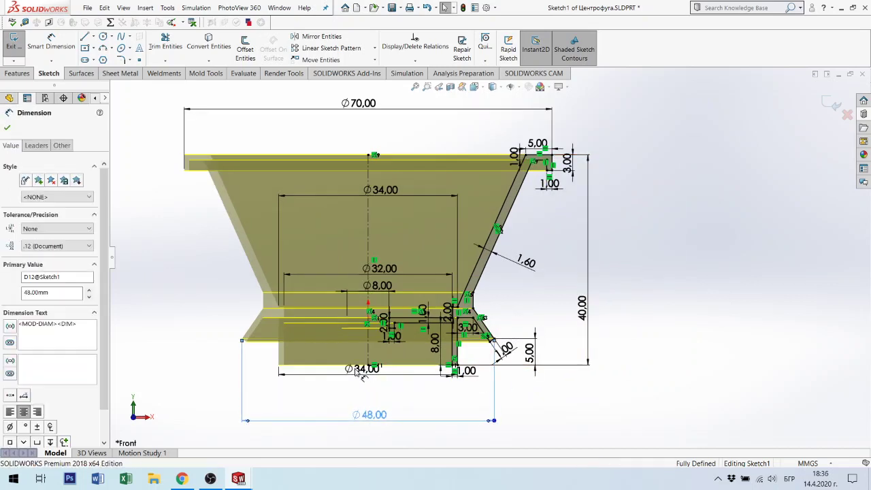
{"action": "left_click_drag", "start_coordinate": [368, 368], "coordinate": [367, 388]}
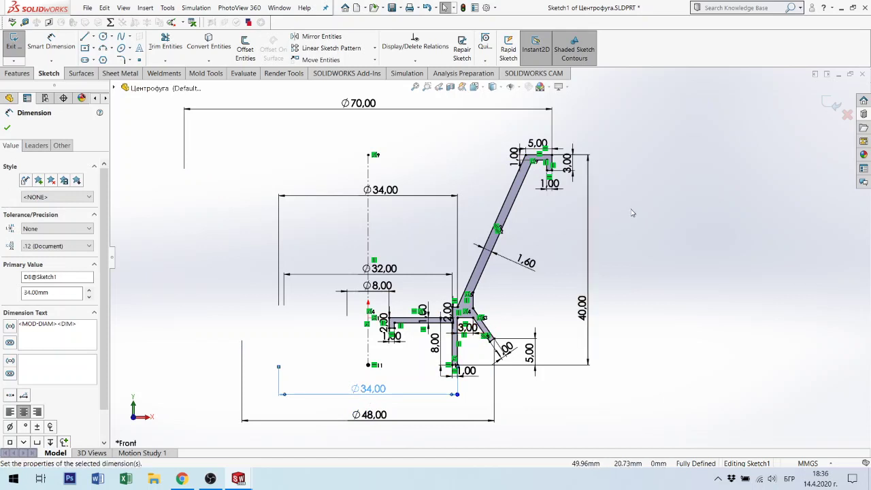
{"action": "scroll", "coordinate": [490, 248], "scroll_direction": "up", "scroll_amount": 3}
{"action": "scroll", "coordinate": [499, 196], "scroll_direction": "down", "scroll_amount": 3}
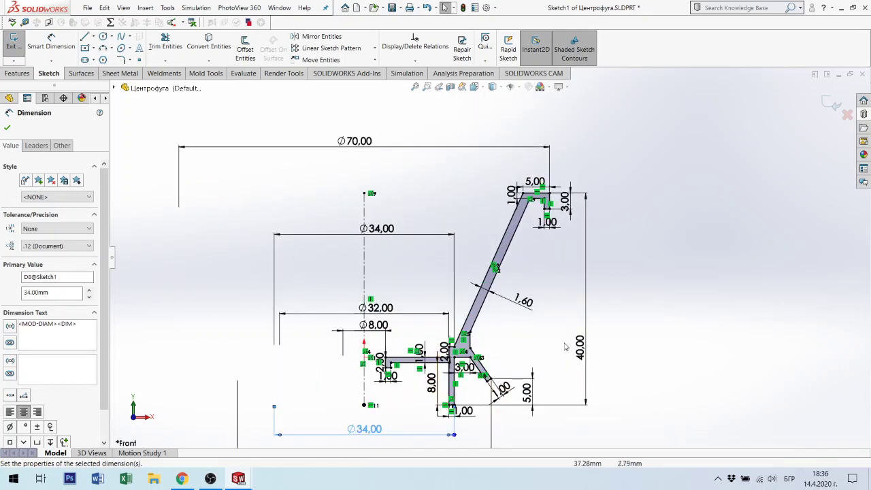
Change the profile height dimension from 40 to 60.
{"action": "key", "text": "Escape"}
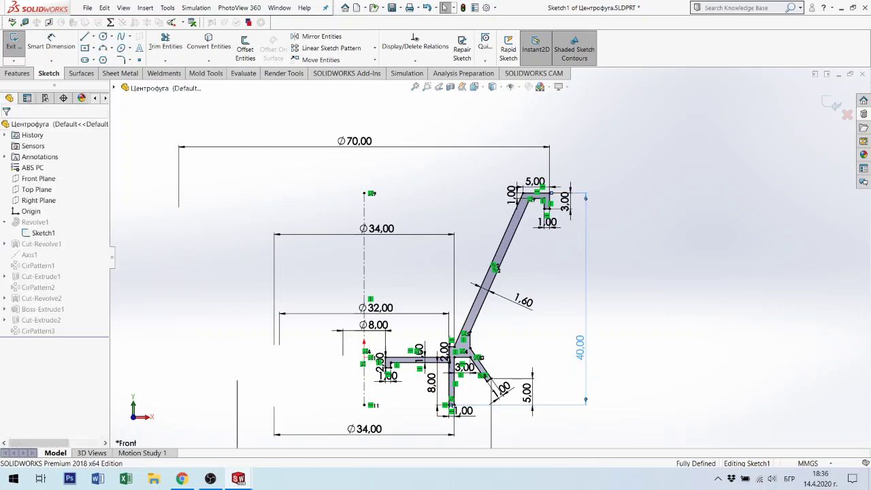
{"action": "double_click", "coordinate": [584, 352]}
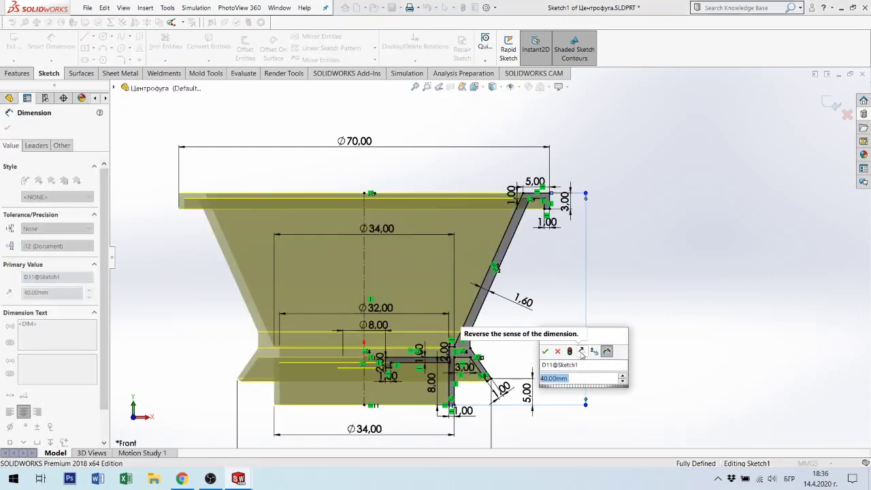
{"action": "type", "text": "60"}
{"action": "key", "text": "Return"}
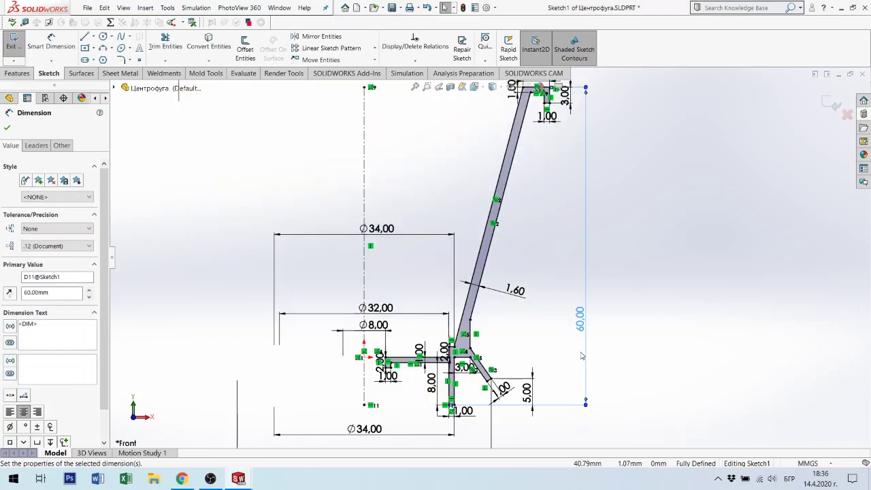
Widen the top diameter from Ø70 to Ø126.
{"action": "scroll", "coordinate": [497, 251], "scroll_direction": "up", "scroll_amount": 2}
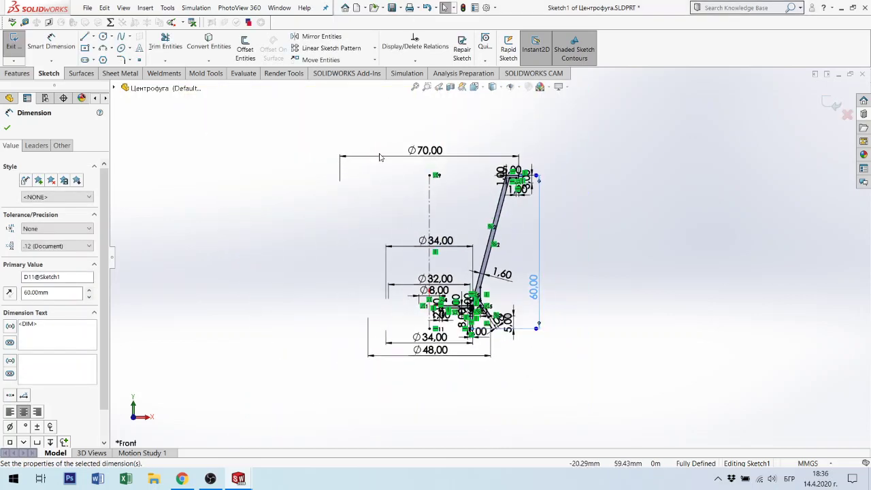
{"action": "double_click", "coordinate": [428, 148]}
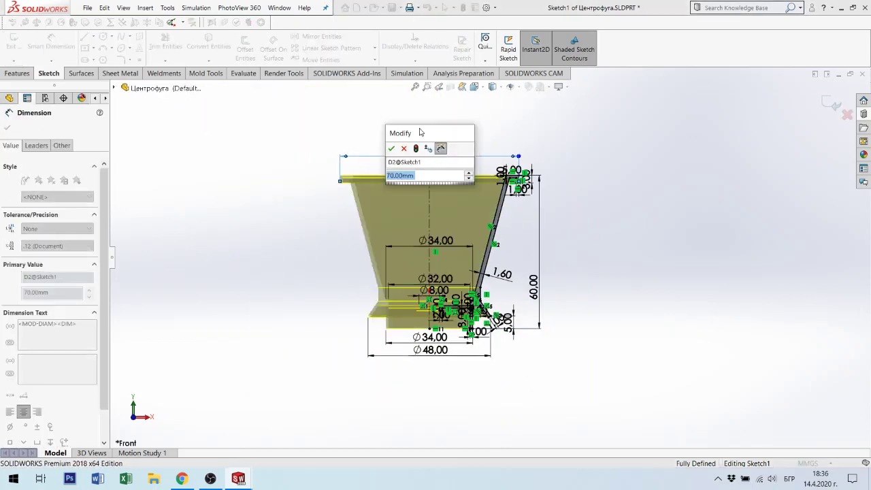
{"action": "type", "text": "126"}
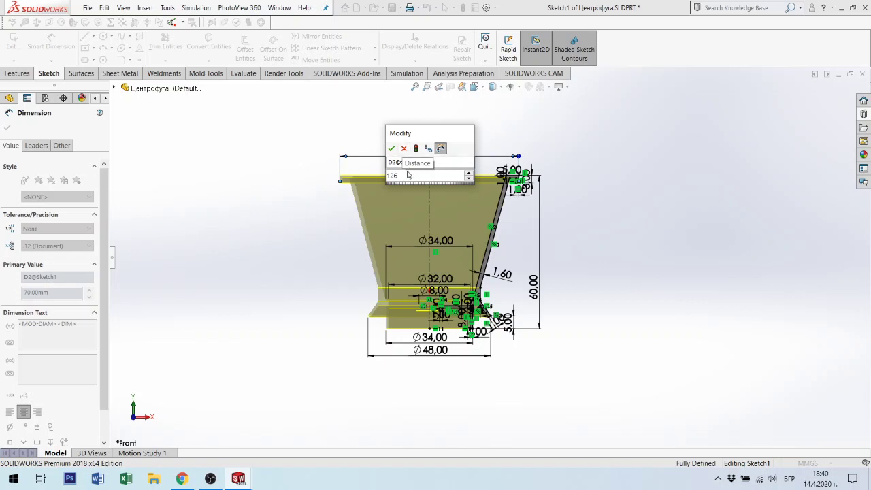
{"action": "left_click", "coordinate": [391, 149]}
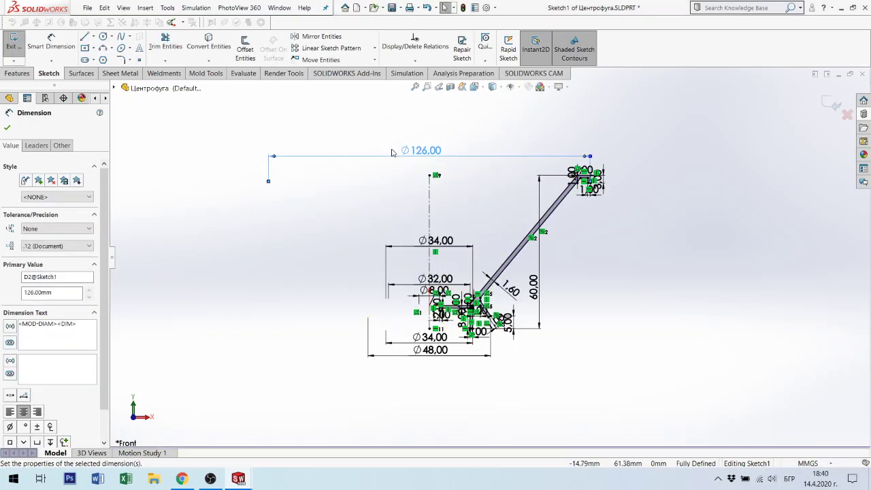
Change the Ø48 base diameter to Ø60.
{"action": "scroll", "coordinate": [486, 340], "scroll_direction": "down", "scroll_amount": 1}
{"action": "scroll", "coordinate": [483, 333], "scroll_direction": "down", "scroll_amount": 1}
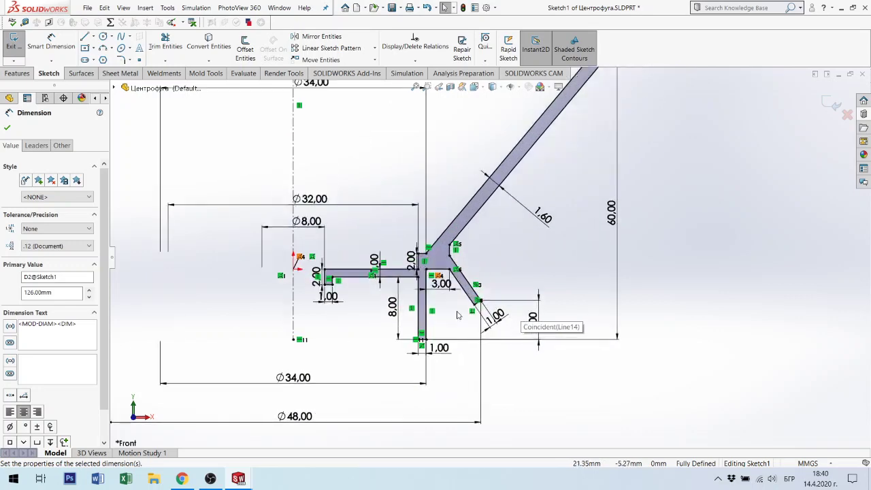
{"action": "scroll", "coordinate": [473, 323], "scroll_direction": "down", "scroll_amount": 1}
{"action": "scroll", "coordinate": [462, 314], "scroll_direction": "down", "scroll_amount": 1}
{"action": "scroll", "coordinate": [469, 299], "scroll_direction": "up", "scroll_amount": 1}
{"action": "scroll", "coordinate": [489, 232], "scroll_direction": "down", "scroll_amount": 2}
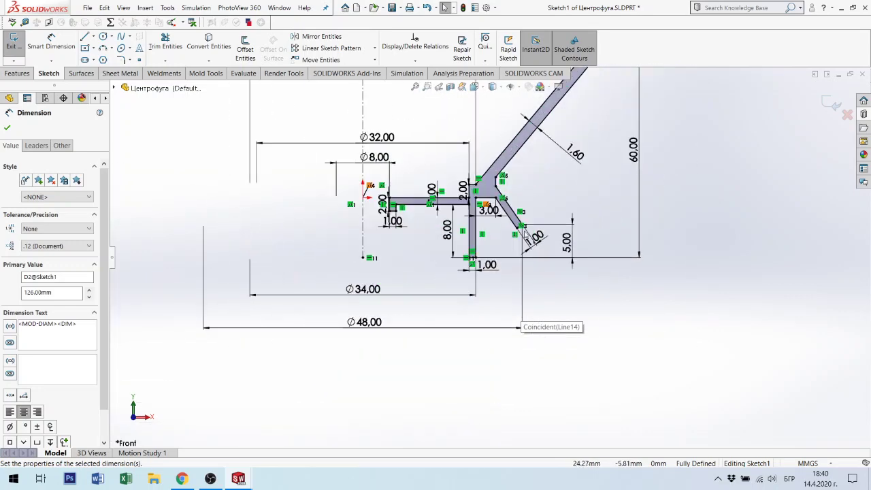
{"action": "scroll", "coordinate": [492, 228], "scroll_direction": "up", "scroll_amount": 2}
{"action": "scroll", "coordinate": [491, 227], "scroll_direction": "down", "scroll_amount": 2}
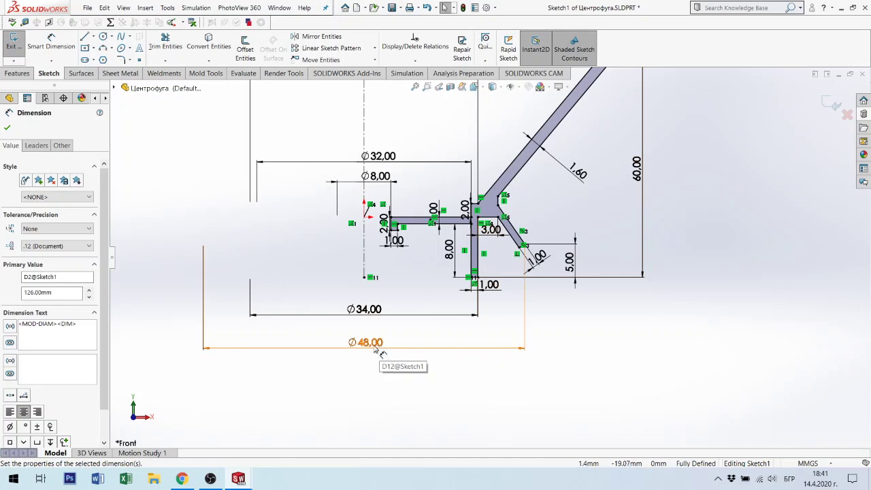
{"action": "double_click", "coordinate": [375, 348]}
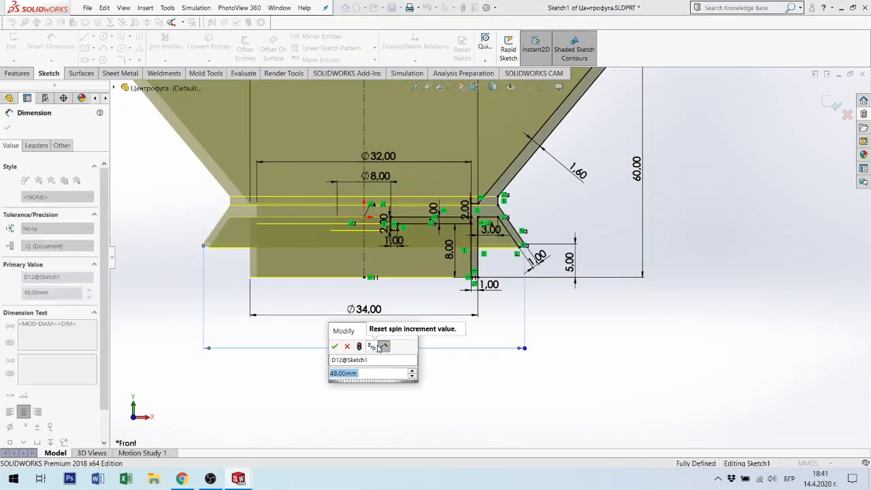
{"action": "type", "text": "50"}
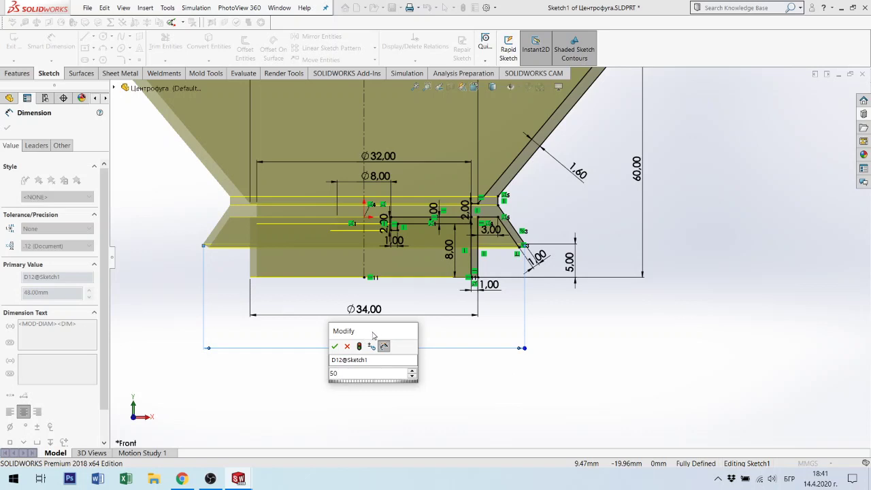
{"action": "left_click_drag", "start_coordinate": [374, 335], "coordinate": [550, 357]}
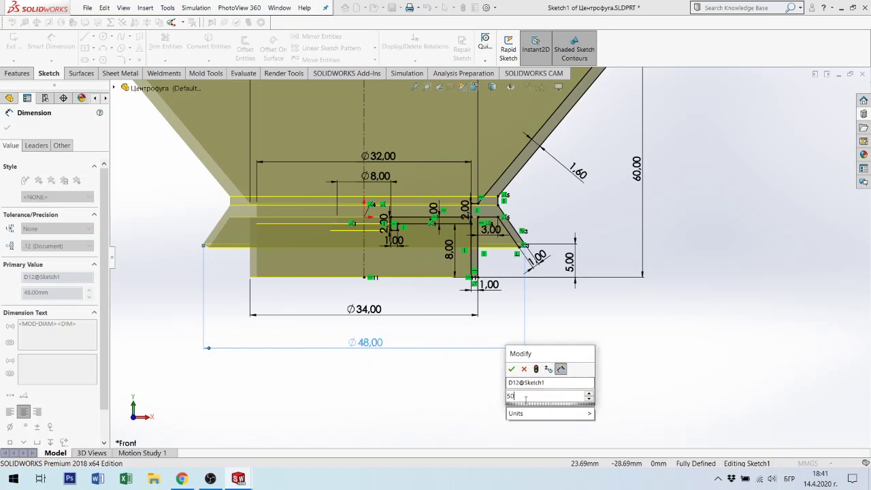
{"action": "type", "text": "60"}
{"action": "key", "text": "Return"}
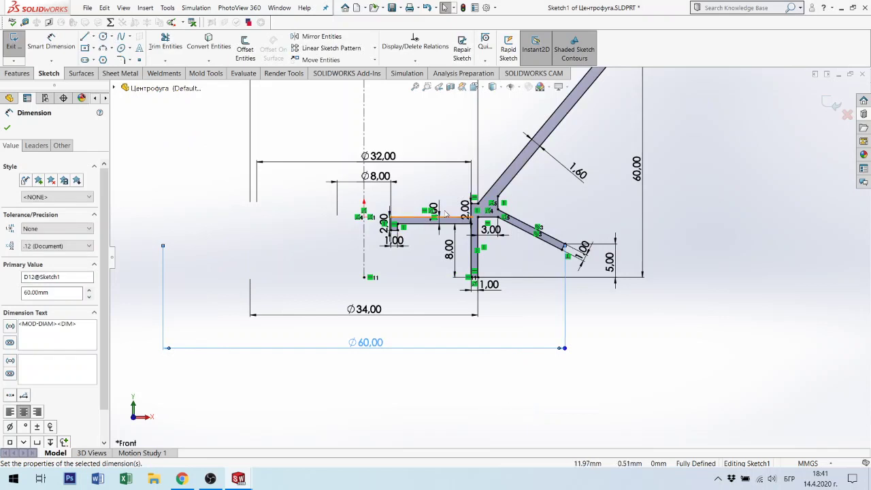
Change the lower Ø34 diameter to Ø46.
{"action": "left_click", "coordinate": [367, 310]}
{"action": "double_click", "coordinate": [367, 310]}
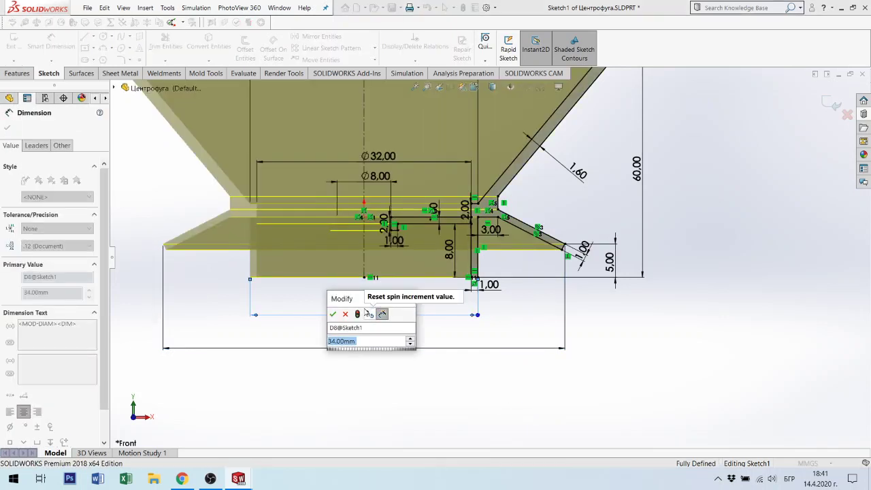
{"action": "type", "text": "46"}
{"action": "key", "text": "Return"}
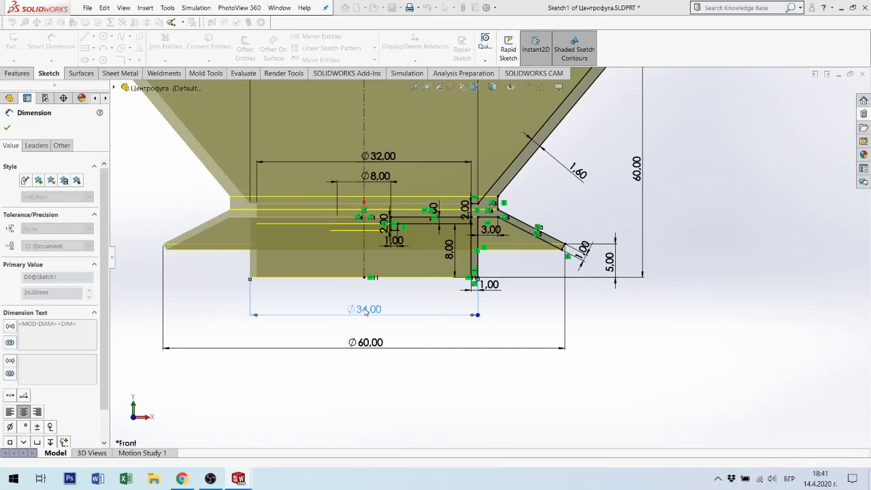
Delete the Ø32.00 diameter dimension from the sketch.
{"action": "scroll", "coordinate": [372, 311], "scroll_direction": "up", "scroll_amount": 3}
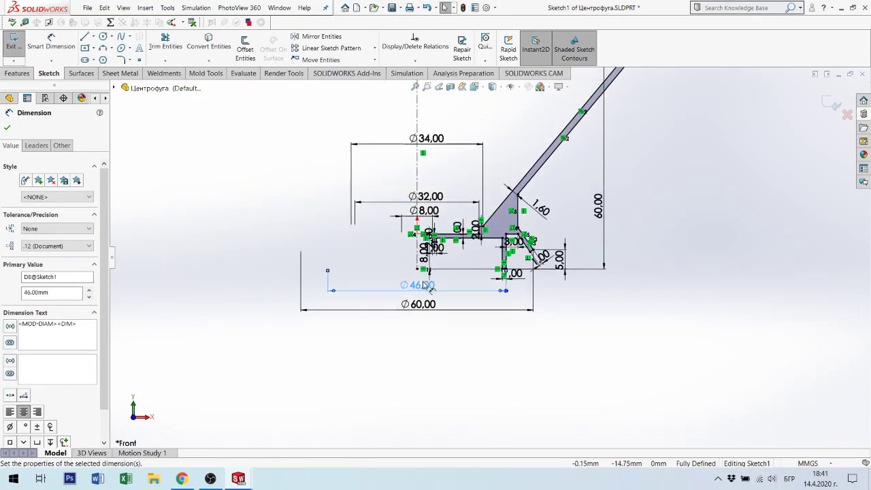
{"action": "scroll", "coordinate": [469, 214], "scroll_direction": "down", "scroll_amount": 1}
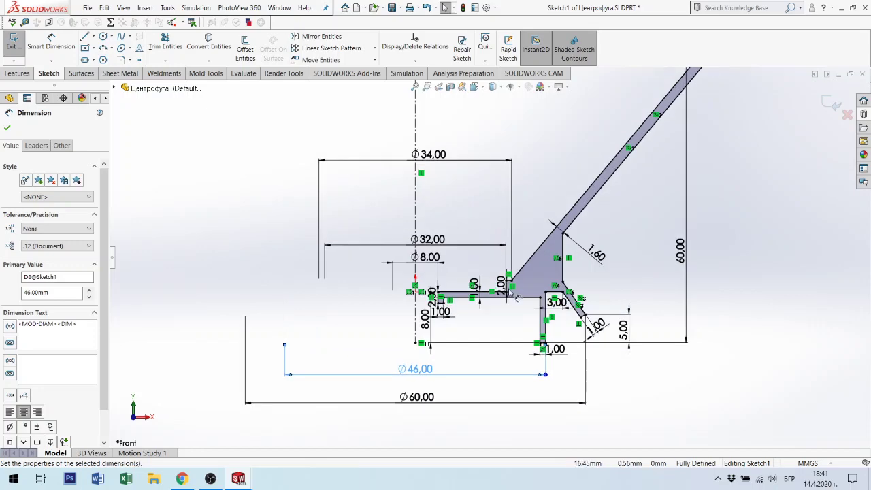
{"action": "scroll", "coordinate": [483, 228], "scroll_direction": "down", "scroll_amount": 2}
{"action": "scroll", "coordinate": [500, 245], "scroll_direction": "down", "scroll_amount": 2}
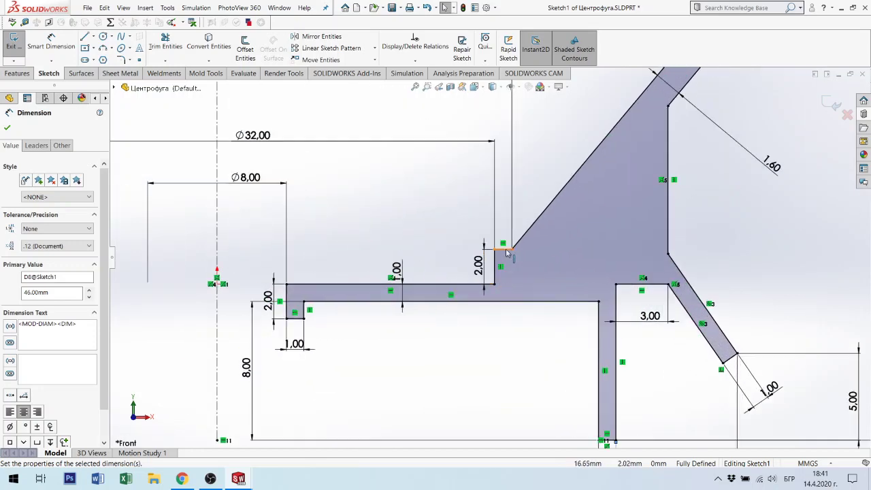
{"action": "double_click", "coordinate": [263, 136]}
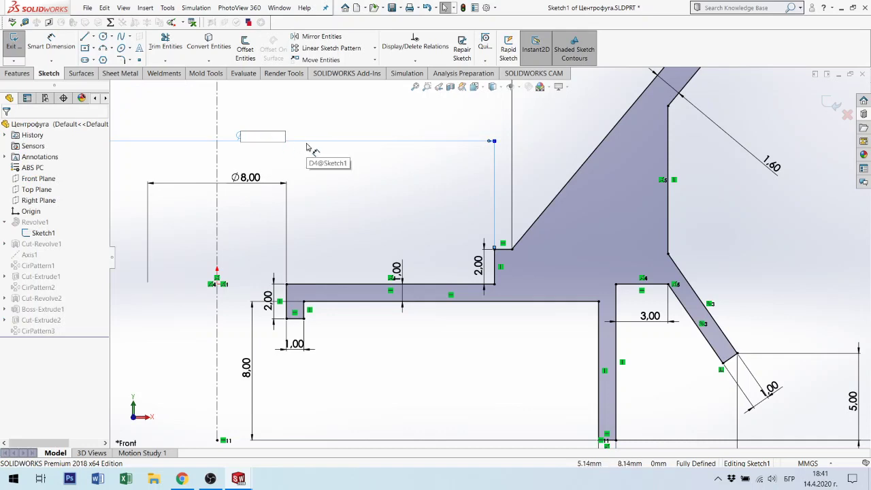
{"action": "key", "text": "Escape"}
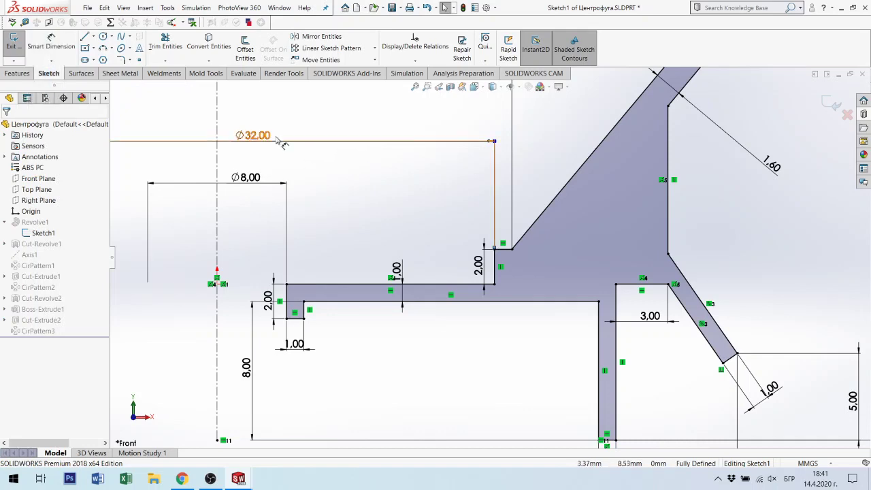
{"action": "double_click", "coordinate": [278, 140]}
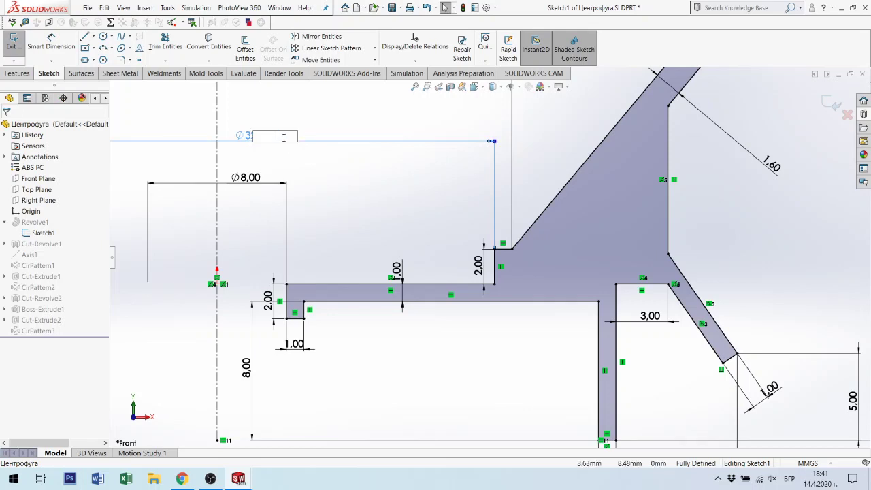
{"action": "key", "text": "Escape"}
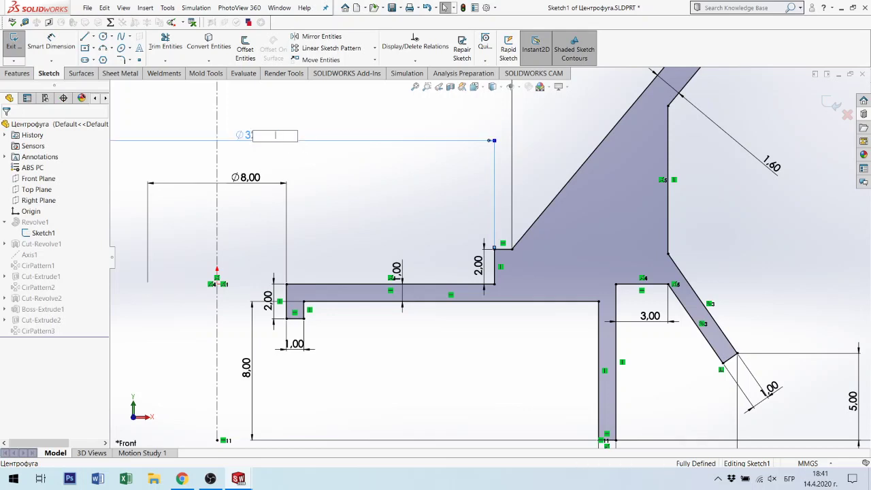
{"action": "left_click", "coordinate": [344, 143]}
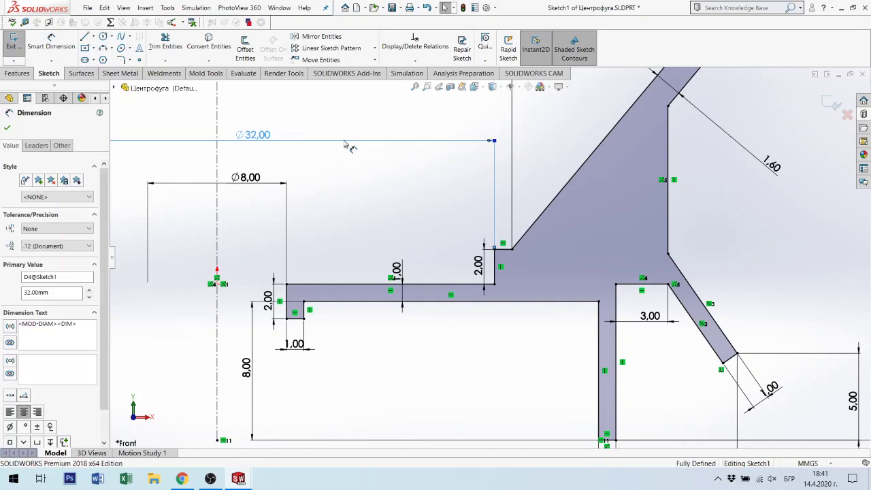
{"action": "key", "text": "Delete"}
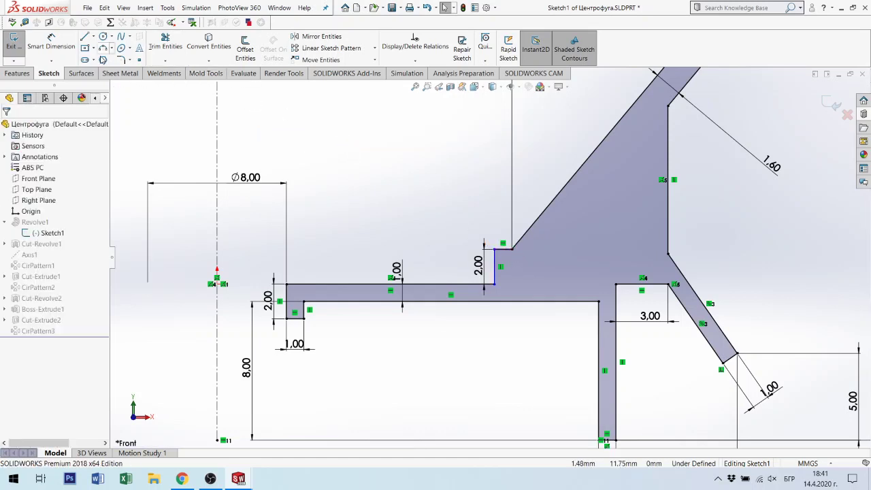
Dimension the short horizontal step edge at 1.00 mm.
{"action": "left_click", "coordinate": [64, 46]}
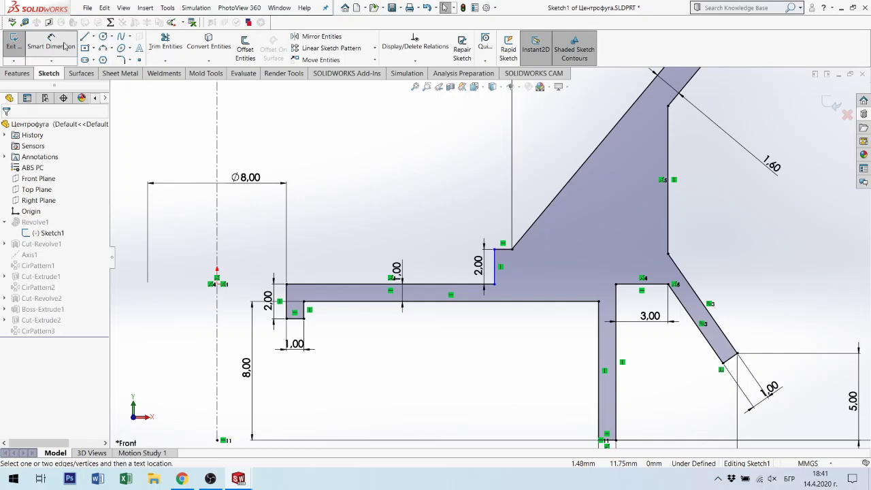
{"action": "left_click", "coordinate": [505, 252]}
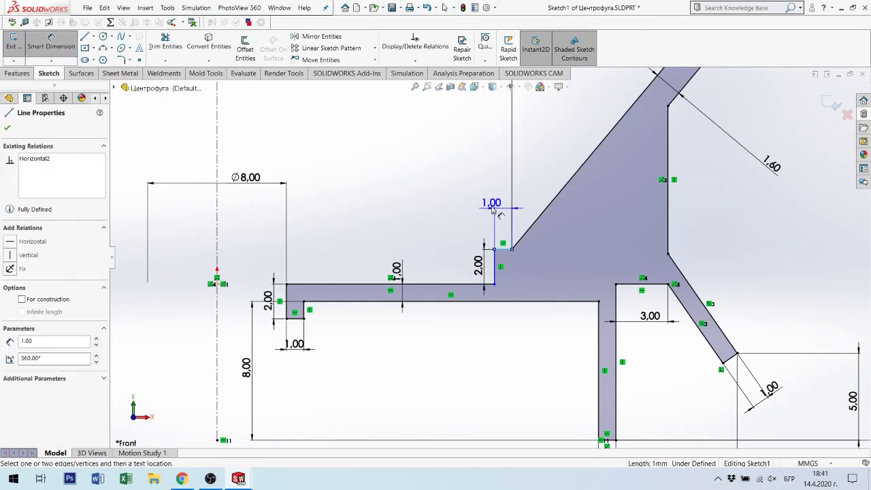
{"action": "left_click", "coordinate": [528, 193]}
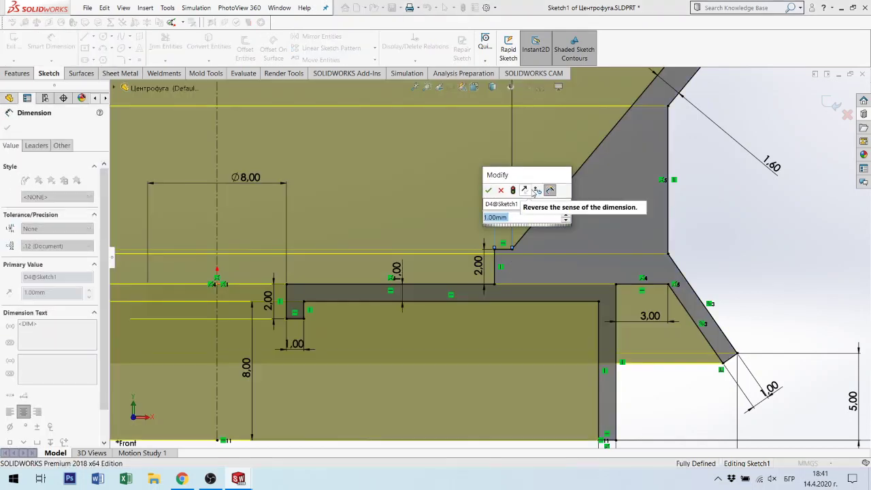
{"action": "left_click", "coordinate": [488, 189]}
{"action": "scroll", "coordinate": [476, 204], "scroll_direction": "up", "scroll_amount": 2}
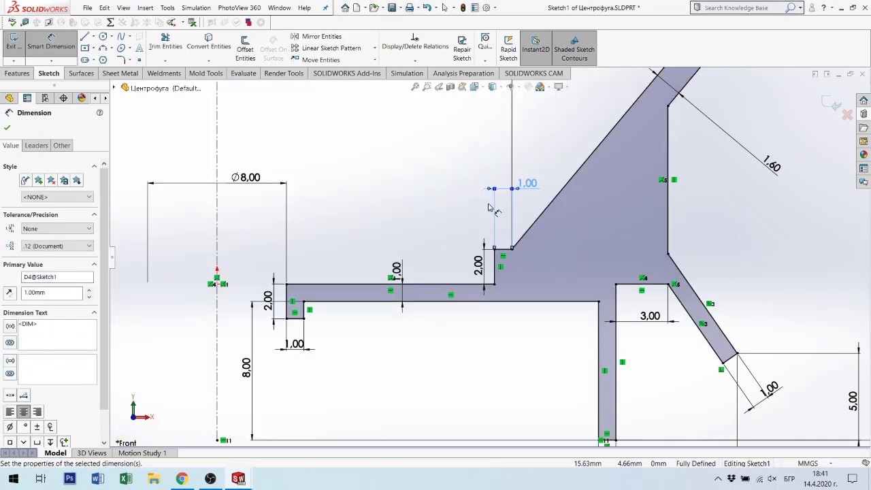
{"action": "scroll", "coordinate": [442, 219], "scroll_direction": "up", "scroll_amount": 2}
{"action": "scroll", "coordinate": [449, 218], "scroll_direction": "up", "scroll_amount": 2}
{"action": "scroll", "coordinate": [444, 185], "scroll_direction": "down", "scroll_amount": 3}
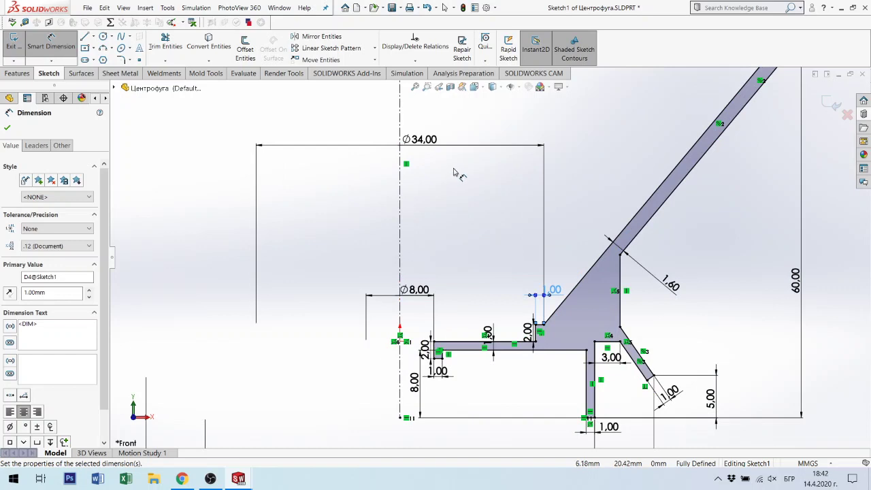
Change the Ø34 diameter to Ø40 and shift the 60.00 height dimension right.
{"action": "left_click", "coordinate": [454, 172]}
{"action": "double_click", "coordinate": [420, 138]}
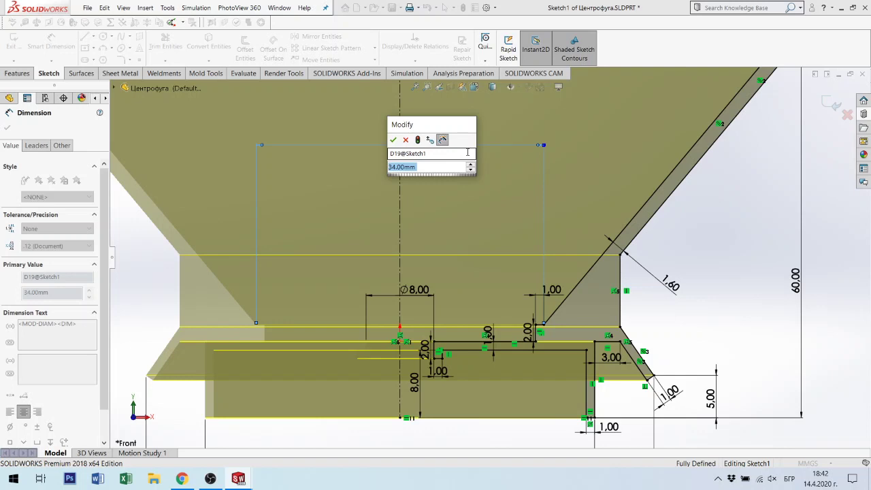
{"action": "type", "text": "40"}
{"action": "key", "text": "Return"}
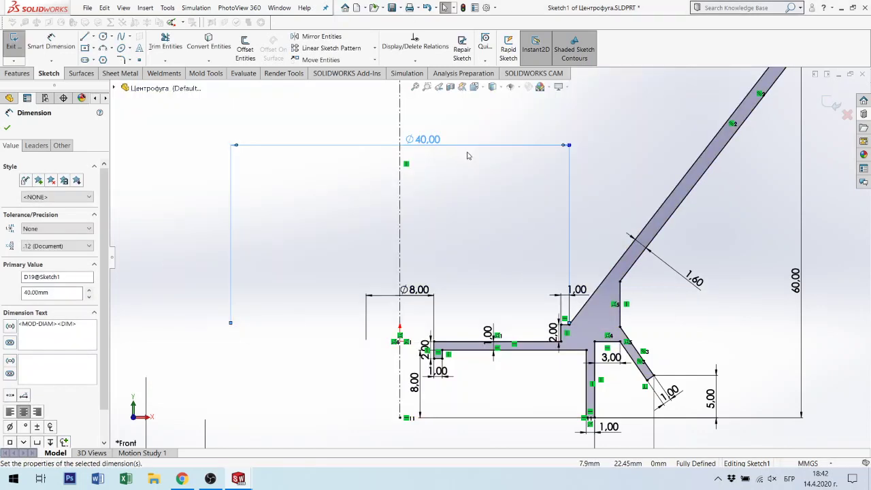
{"action": "scroll", "coordinate": [796, 145], "scroll_direction": "up", "scroll_amount": 2}
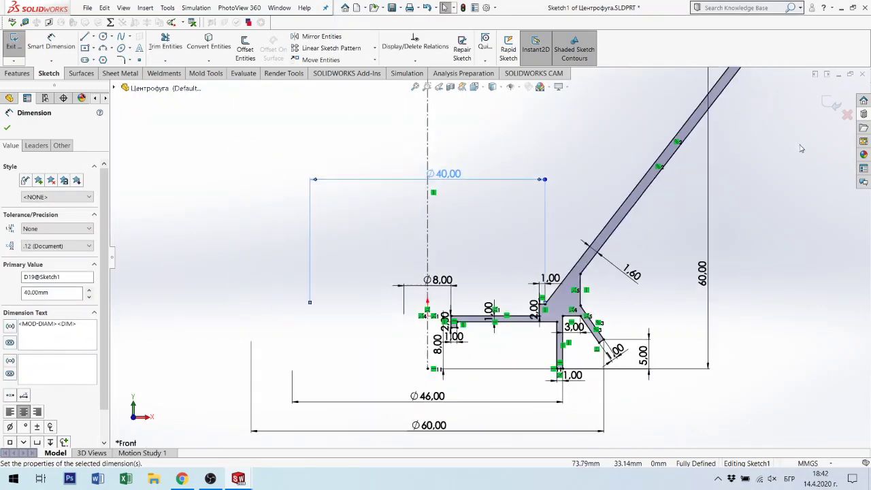
{"action": "scroll", "coordinate": [746, 150], "scroll_direction": "up", "scroll_amount": 2}
{"action": "scroll", "coordinate": [746, 150], "scroll_direction": "up", "scroll_amount": 1}
{"action": "scroll", "coordinate": [581, 236], "scroll_direction": "down", "scroll_amount": 3}
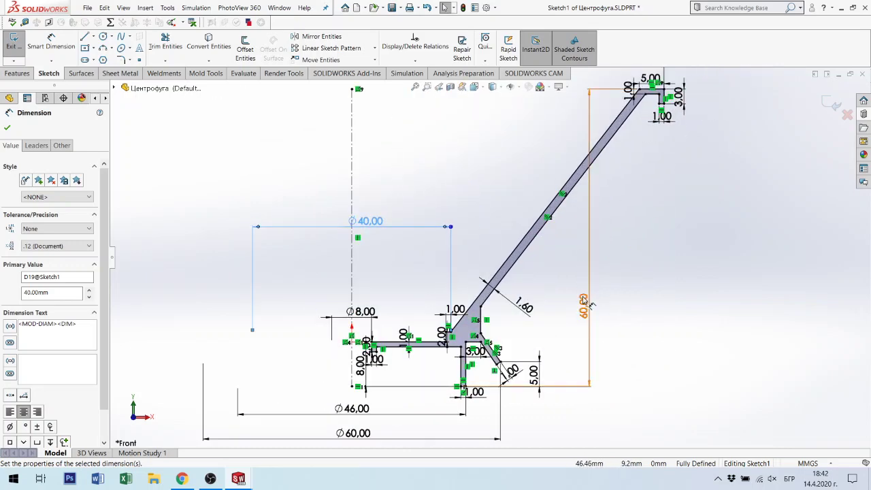
{"action": "mouse_move", "coordinate": [583, 304]}
{"action": "left_mouse_down"}
{"action": "mouse_move", "coordinate": [684, 280]}
{"action": "mouse_move", "coordinate": [729, 281]}
{"action": "left_mouse_up"}
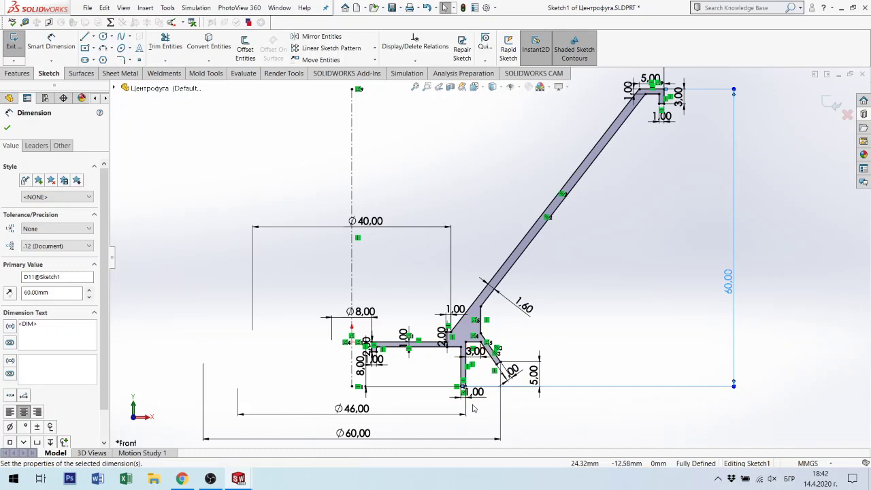
Try the diameter at Ø42 and Ø48, finally settling on Ø46.
{"action": "double_click", "coordinate": [371, 222]}
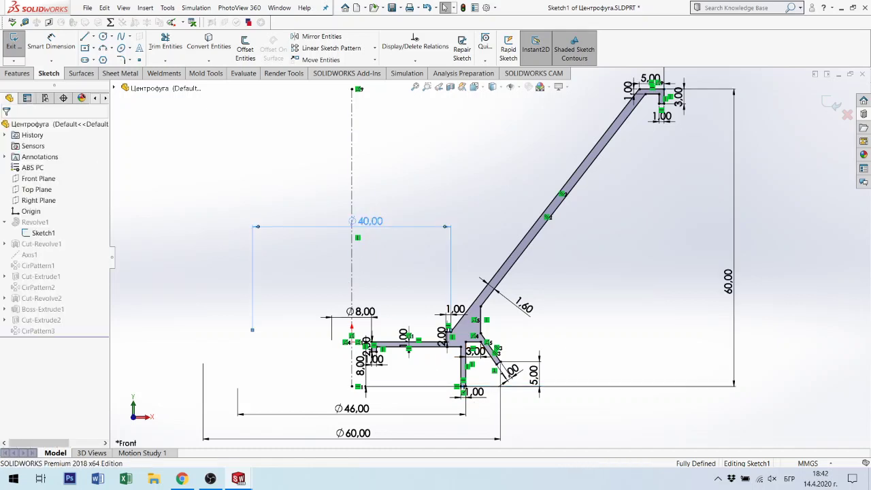
{"action": "type", "text": "4"}
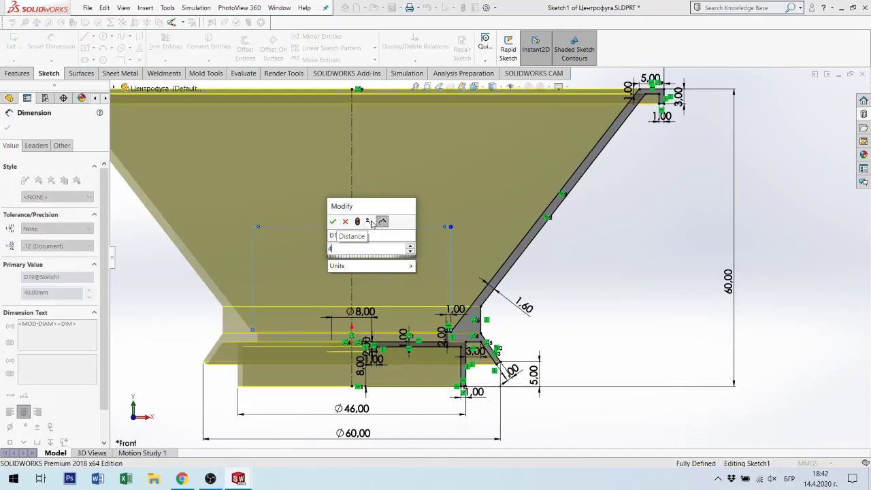
{"action": "type", "text": "2"}
{"action": "key", "text": "Return"}
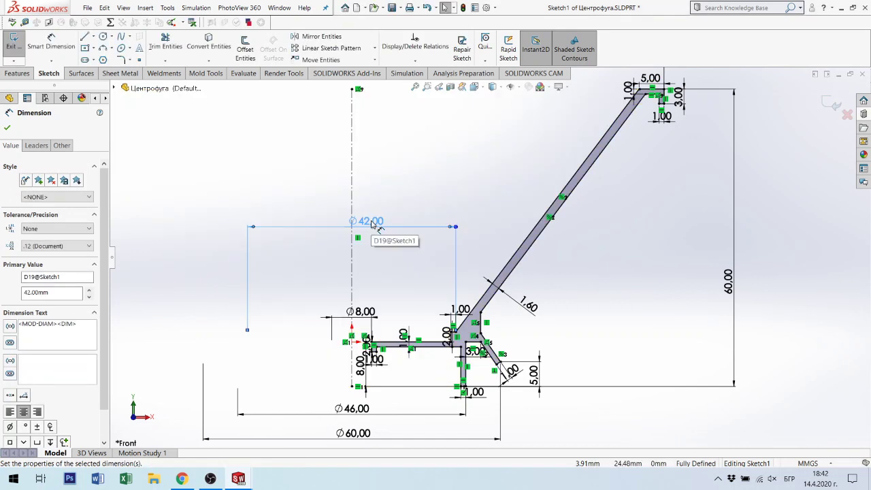
{"action": "double_click", "coordinate": [371, 223]}
{"action": "type", "text": "48"}
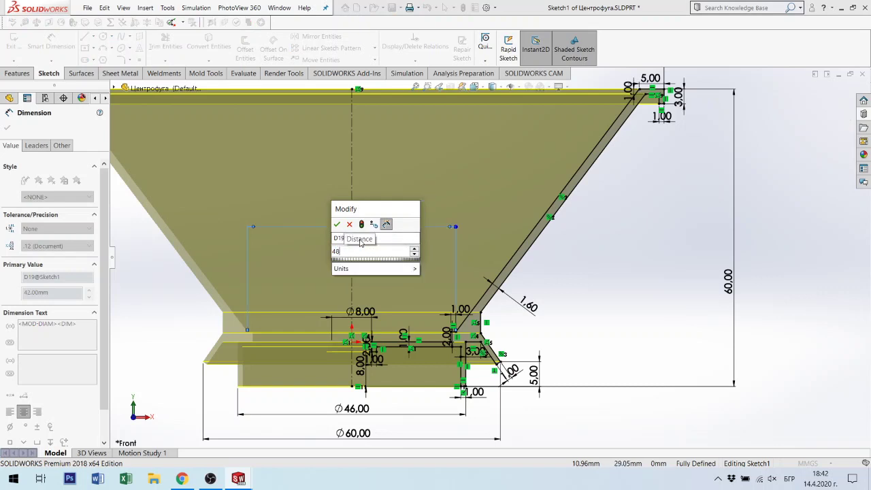
{"action": "key", "text": "Return"}
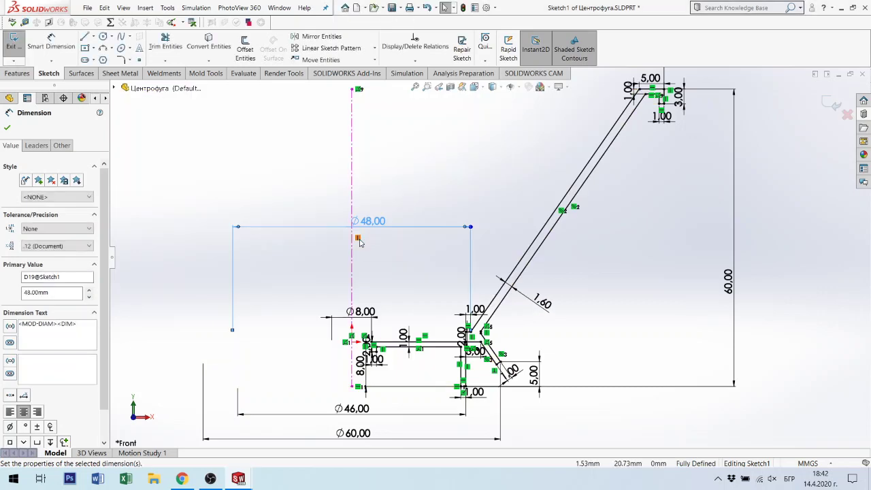
{"action": "scroll", "coordinate": [470, 327], "scroll_direction": "down", "scroll_amount": 2}
{"action": "scroll", "coordinate": [484, 309], "scroll_direction": "down", "scroll_amount": 3}
{"action": "scroll", "coordinate": [484, 310], "scroll_direction": "up", "scroll_amount": 1}
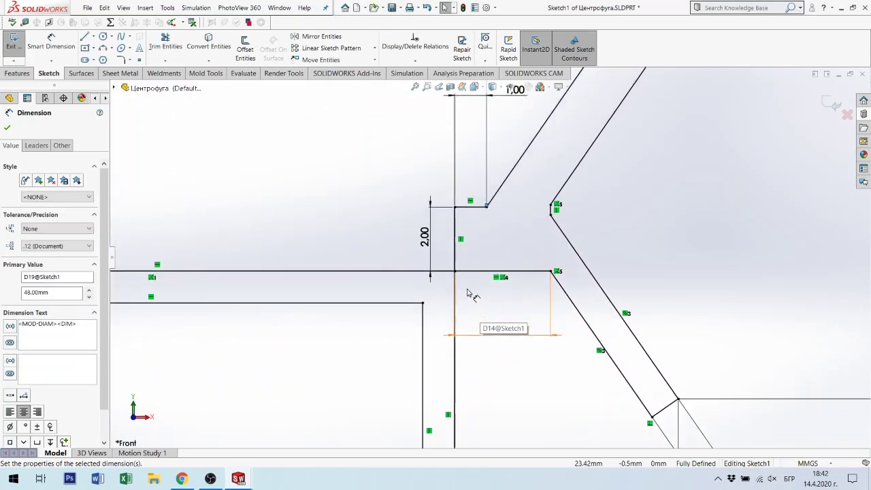
{"action": "scroll", "coordinate": [469, 292], "scroll_direction": "up", "scroll_amount": 1}
{"action": "scroll", "coordinate": [528, 164], "scroll_direction": "up", "scroll_amount": 1}
{"action": "scroll", "coordinate": [468, 192], "scroll_direction": "up", "scroll_amount": 1}
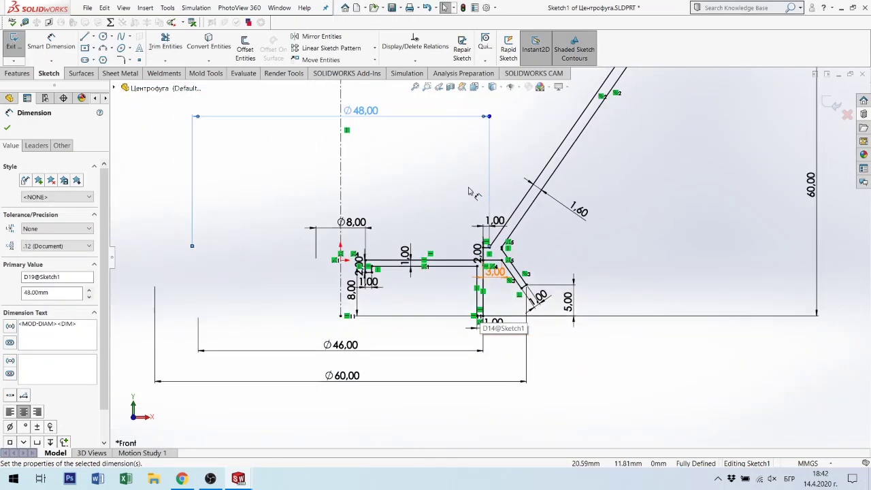
{"action": "double_click", "coordinate": [365, 113]}
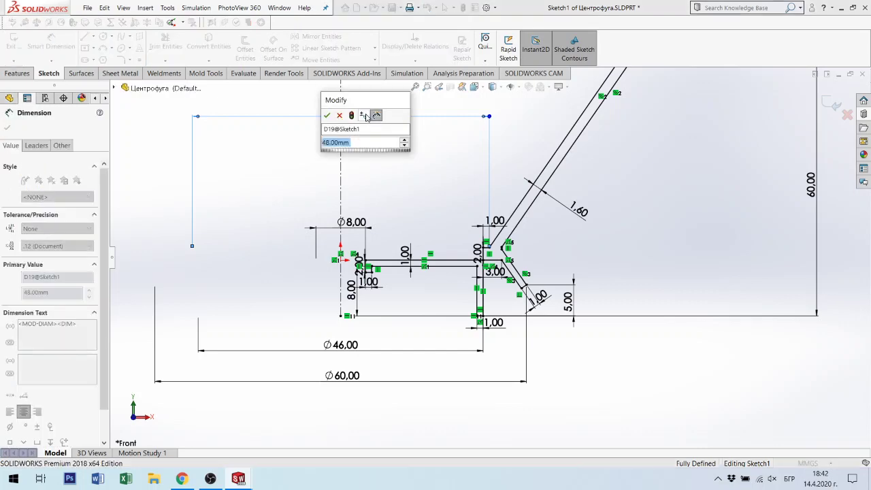
{"action": "type", "text": "46"}
{"action": "key", "text": "Return"}
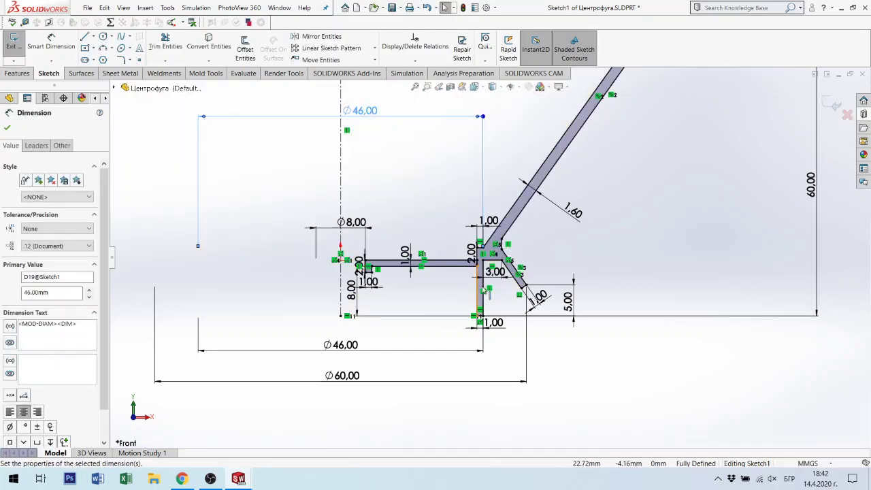
Exit the sketch to rebuild the part and select CirPattern1 in the feature tree.
{"action": "scroll", "coordinate": [510, 272], "scroll_direction": "down", "scroll_amount": 2}
{"action": "scroll", "coordinate": [513, 274], "scroll_direction": "down", "scroll_amount": 1}
{"action": "scroll", "coordinate": [513, 274], "scroll_direction": "up", "scroll_amount": 1}
{"action": "scroll", "coordinate": [513, 274], "scroll_direction": "up", "scroll_amount": 2}
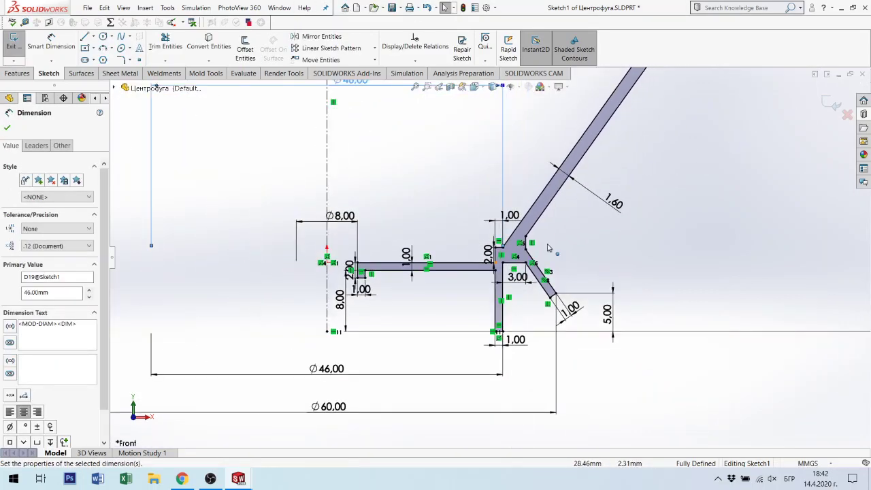
{"action": "left_click", "coordinate": [831, 106]}
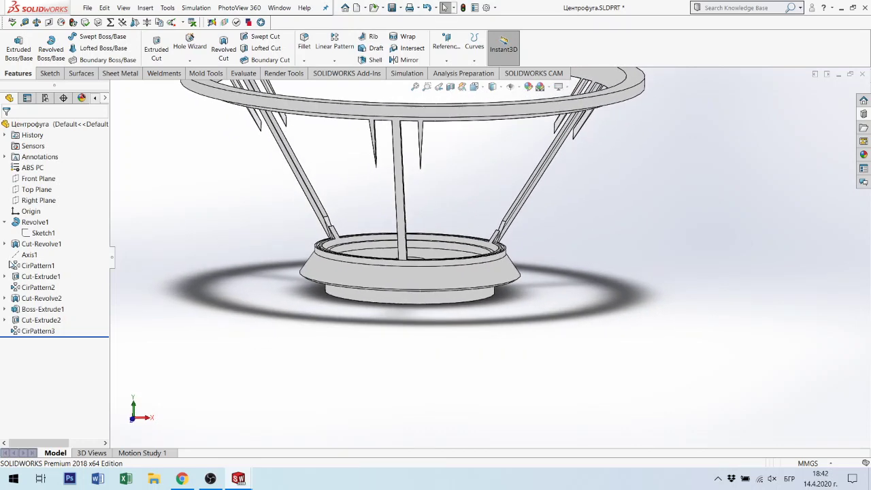
{"action": "left_click", "coordinate": [5, 222]}
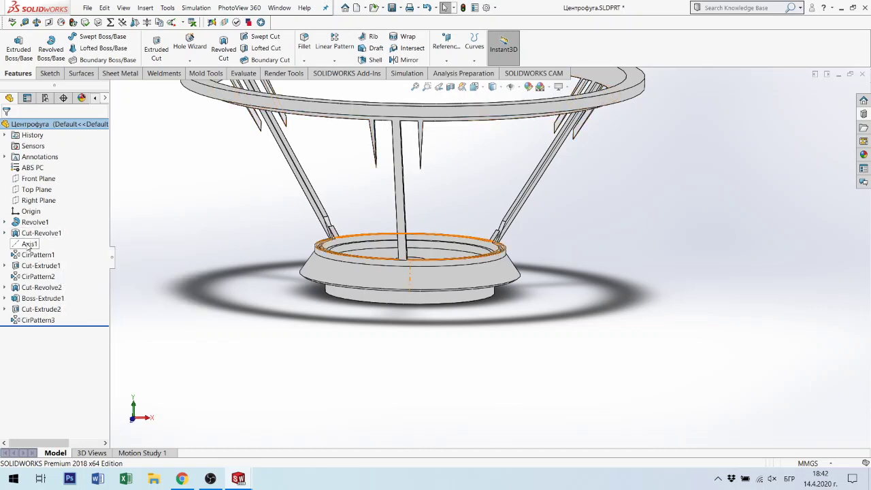
{"action": "left_click", "coordinate": [35, 255]}
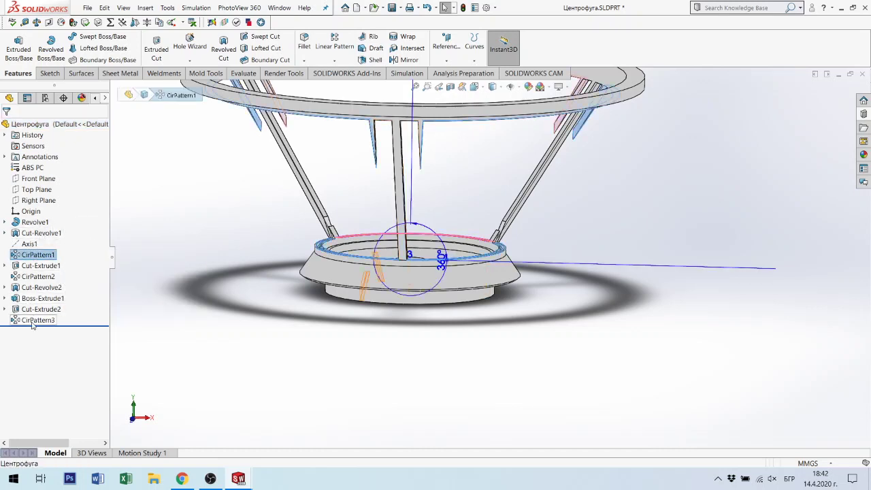
Suppress CirPattern1 through CirPattern3, then unsuppress CirPattern1 alone.
{"action": "left_click", "coordinate": [34, 321], "text": "shift"}
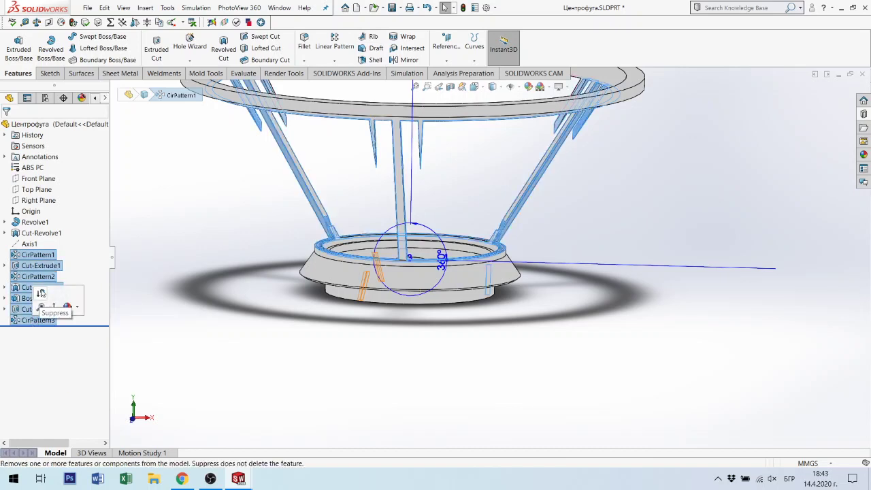
{"action": "mouse_move", "coordinate": [585, 252]}
{"action": "middle_mouse_down"}
{"action": "mouse_move", "coordinate": [408, 269]}
{"action": "mouse_move", "coordinate": [149, 253]}
{"action": "middle_mouse_up"}
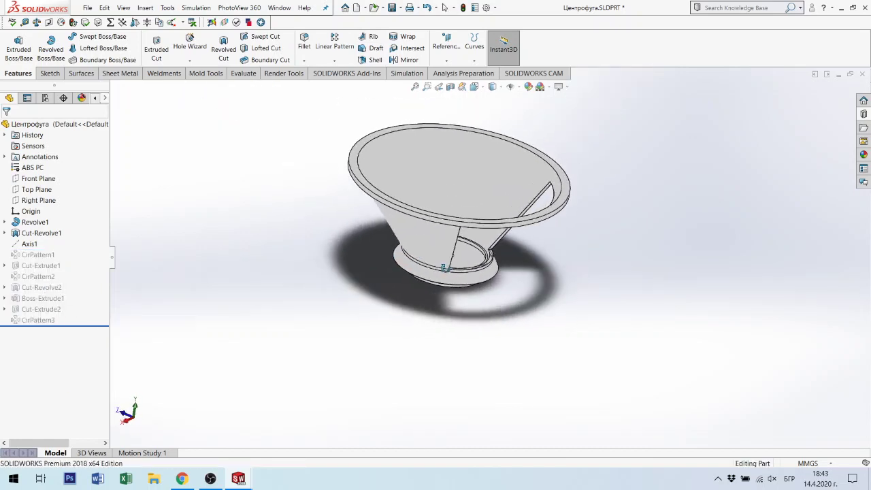
{"action": "left_click", "coordinate": [37, 255]}
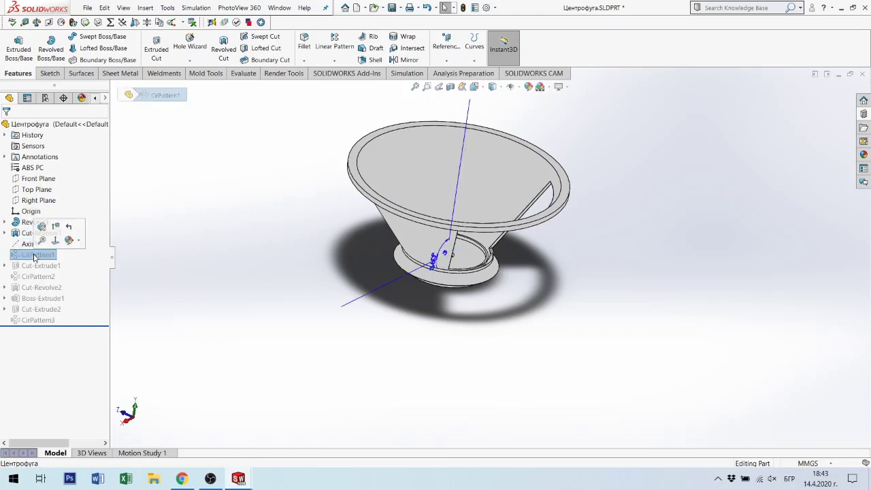
{"action": "left_click", "coordinate": [55, 228]}
{"action": "mouse_move", "coordinate": [408, 231]}
{"action": "middle_mouse_down"}
{"action": "mouse_move", "coordinate": [407, 250]}
{"action": "mouse_move", "coordinate": [242, 251]}
{"action": "middle_mouse_up"}
Unsuppress Cut-Extrude1 and expand it to reveal Sketch3.
{"action": "left_click", "coordinate": [39, 265]}
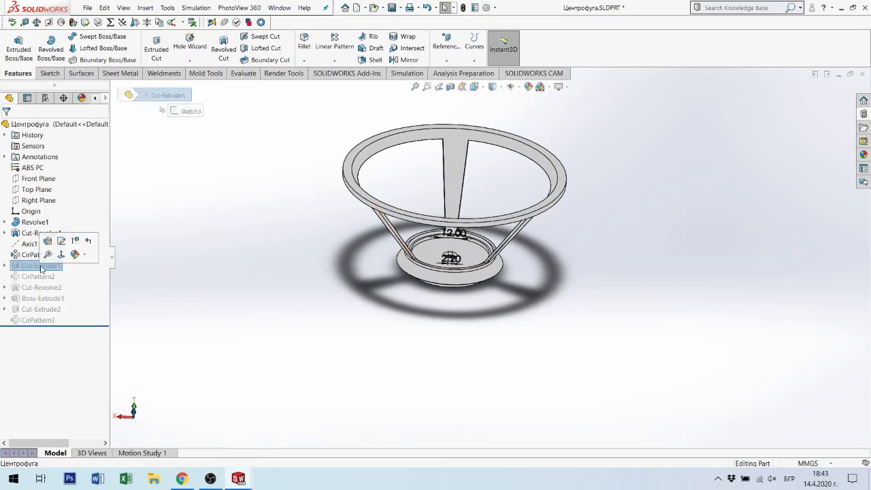
{"action": "left_click", "coordinate": [75, 241]}
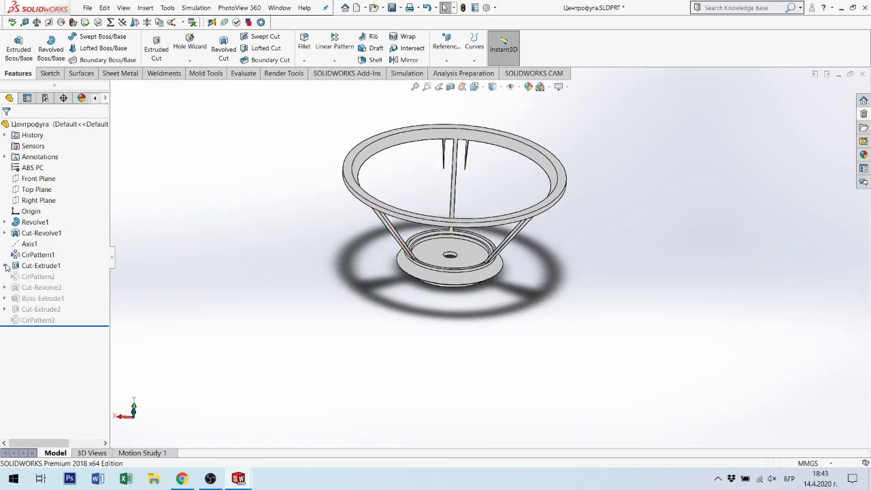
{"action": "left_click", "coordinate": [5, 265]}
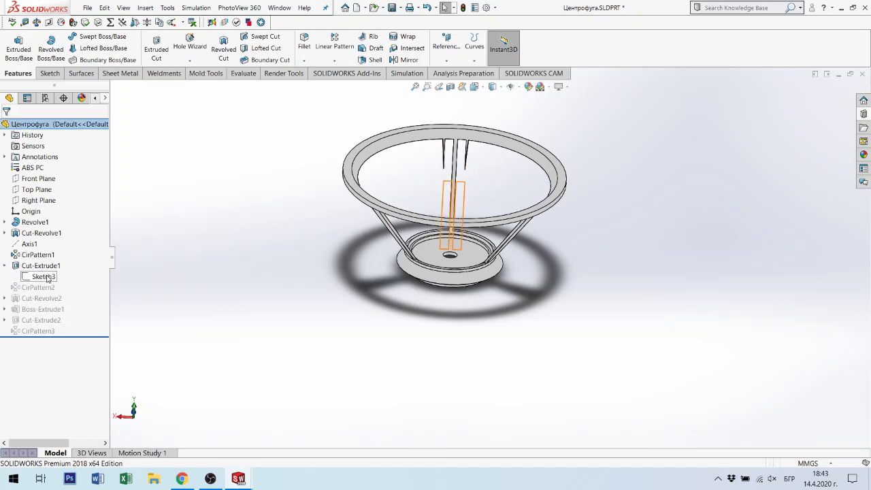
{"action": "middle_click_drag", "start_coordinate": [460, 178], "coordinate": [472, 202]}
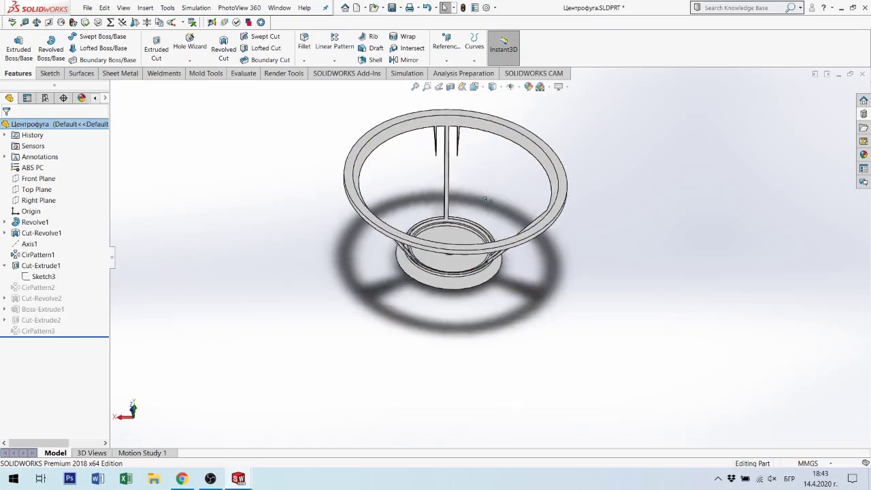
{"action": "scroll", "coordinate": [463, 213], "scroll_direction": "down", "scroll_amount": 3}
{"action": "scroll", "coordinate": [464, 214], "scroll_direction": "down", "scroll_amount": 3}
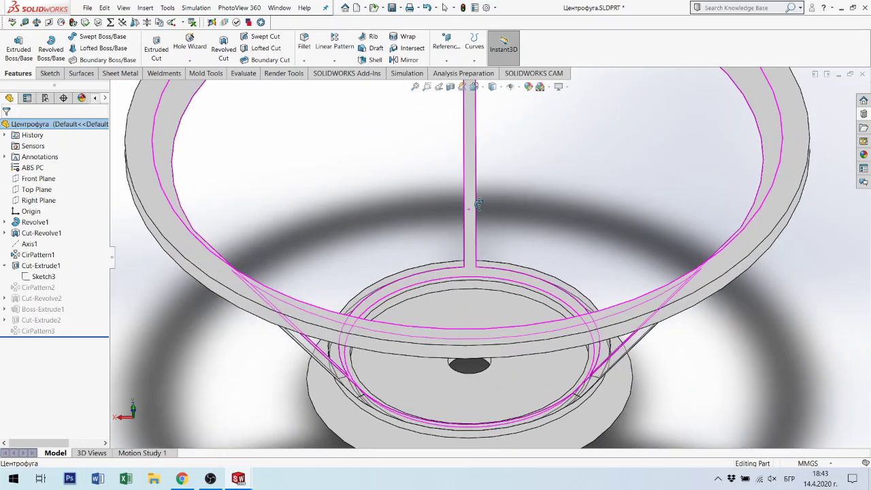
Edit Sketch3 in front view and change the 2.20 dimension to 3.00.
{"action": "left_click", "coordinate": [53, 278]}
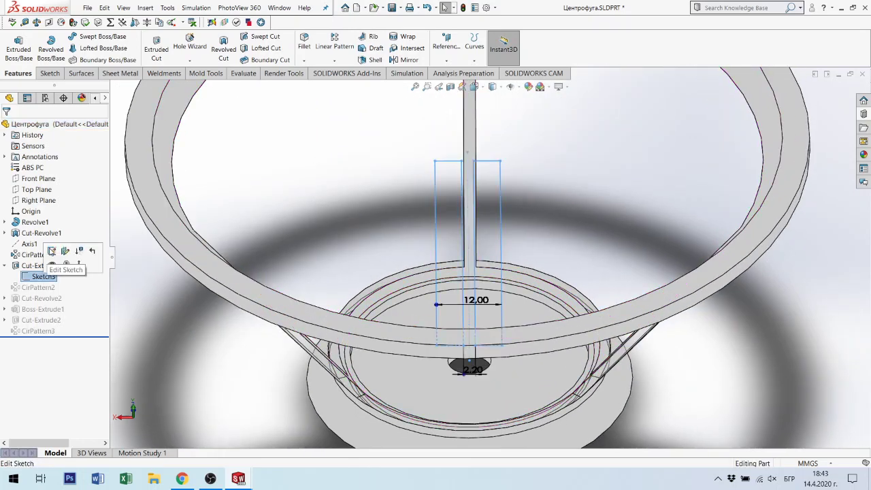
{"action": "left_click", "coordinate": [55, 251]}
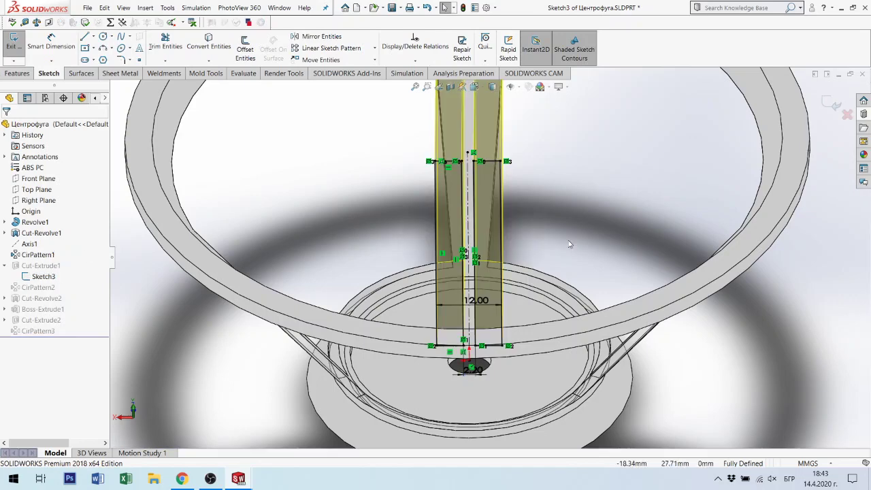
{"action": "key", "text": "ctrl+8"}
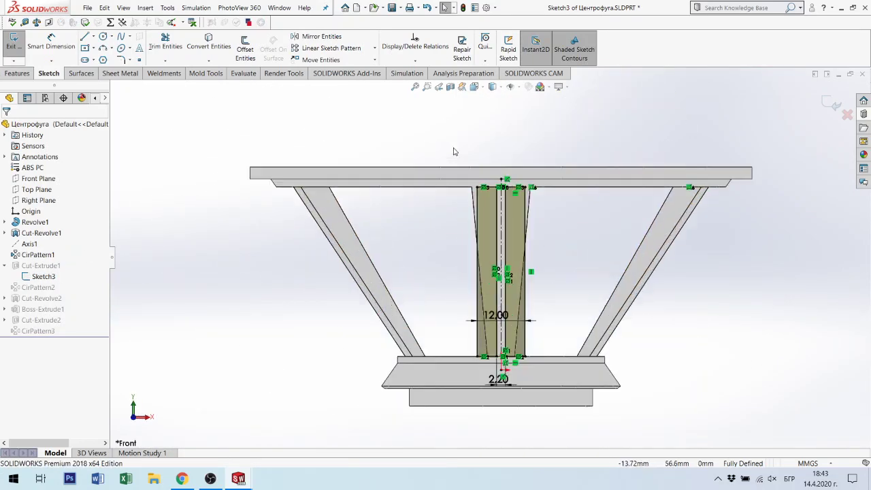
{"action": "scroll", "coordinate": [455, 150], "scroll_direction": "down", "scroll_amount": 5}
{"action": "scroll", "coordinate": [559, 261], "scroll_direction": "down", "scroll_amount": 2}
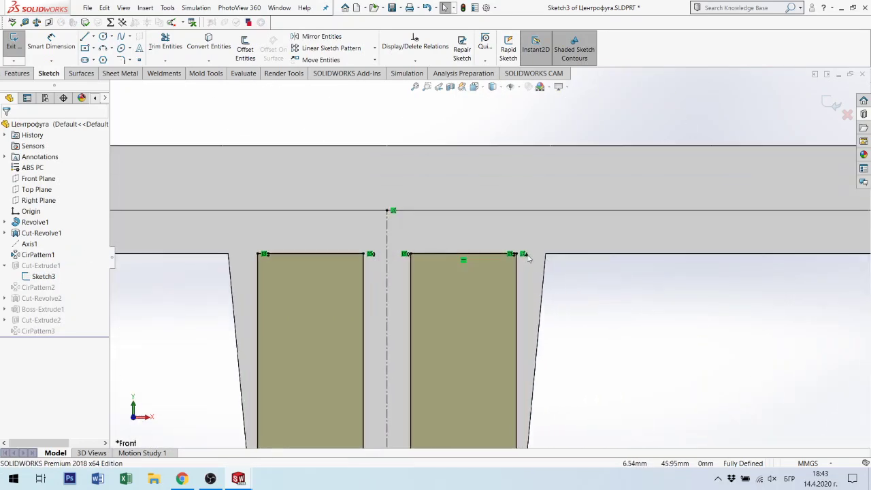
{"action": "scroll", "coordinate": [537, 285], "scroll_direction": "up", "scroll_amount": 2}
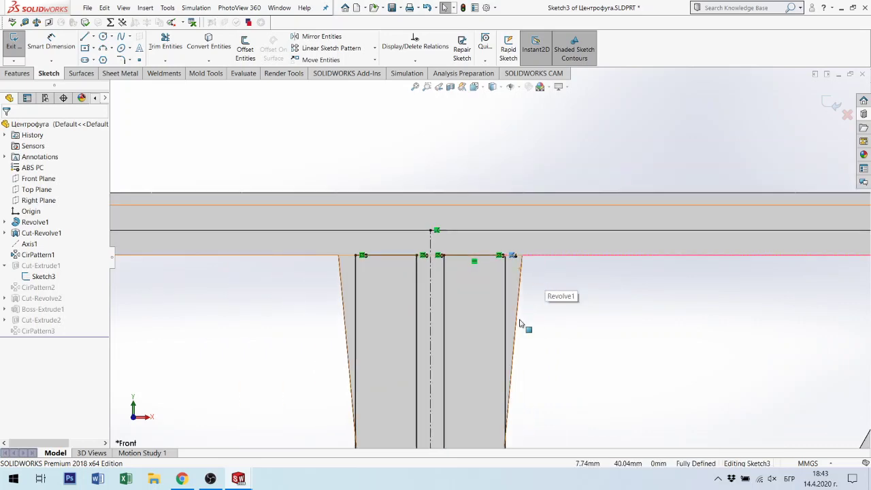
{"action": "scroll", "coordinate": [522, 327], "scroll_direction": "up", "scroll_amount": 1}
{"action": "scroll", "coordinate": [477, 435], "scroll_direction": "up", "scroll_amount": 2}
{"action": "scroll", "coordinate": [473, 425], "scroll_direction": "up", "scroll_amount": 1}
{"action": "scroll", "coordinate": [469, 422], "scroll_direction": "up", "scroll_amount": 1}
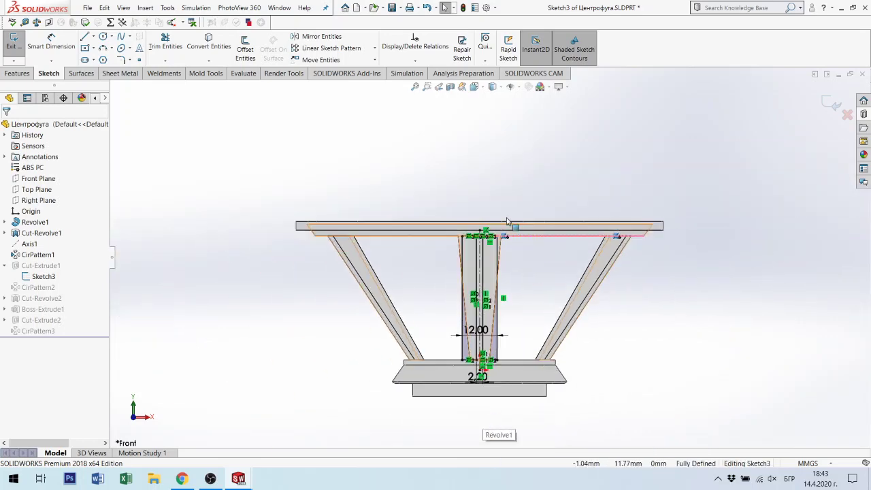
{"action": "scroll", "coordinate": [466, 408], "scroll_direction": "down", "scroll_amount": 2}
{"action": "scroll", "coordinate": [463, 401], "scroll_direction": "down", "scroll_amount": 1}
{"action": "scroll", "coordinate": [525, 275], "scroll_direction": "down", "scroll_amount": 2}
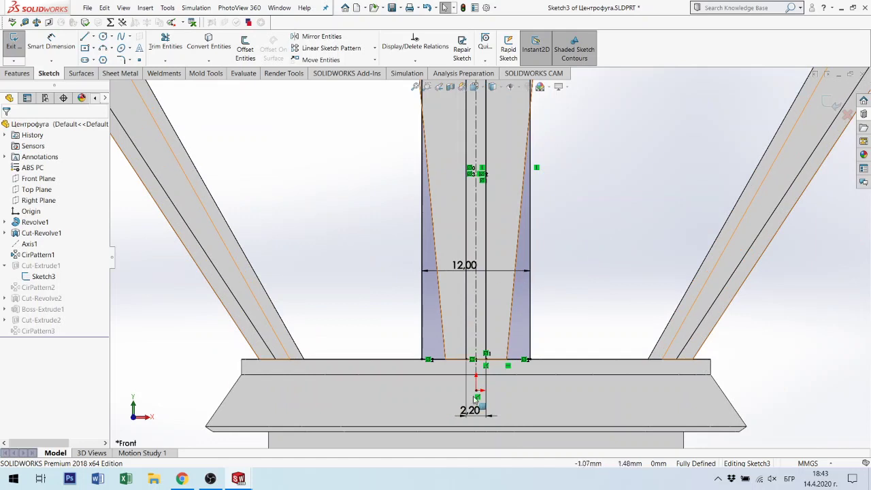
{"action": "left_click", "coordinate": [475, 400]}
{"action": "double_click", "coordinate": [474, 411]}
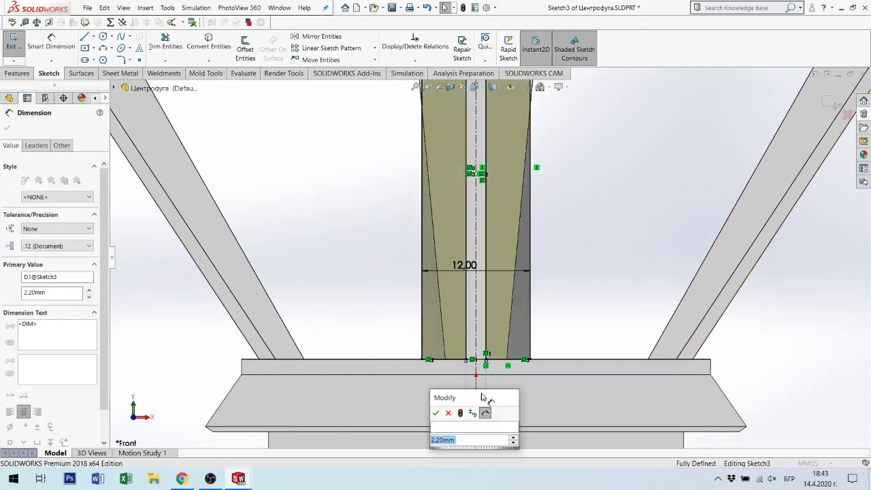
{"action": "key", "text": "Return"}
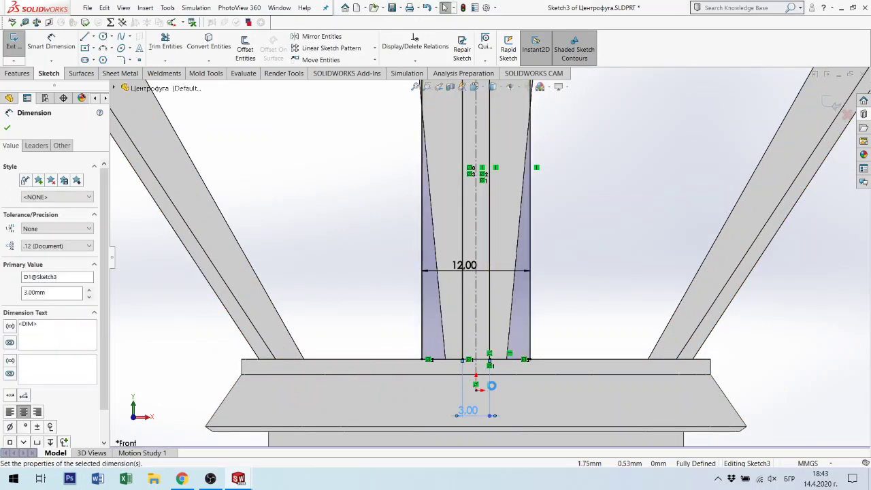
Change the 12.00 slot width to 16 and exit the sketch to rebuild the cut.
{"action": "left_click", "coordinate": [464, 266]}
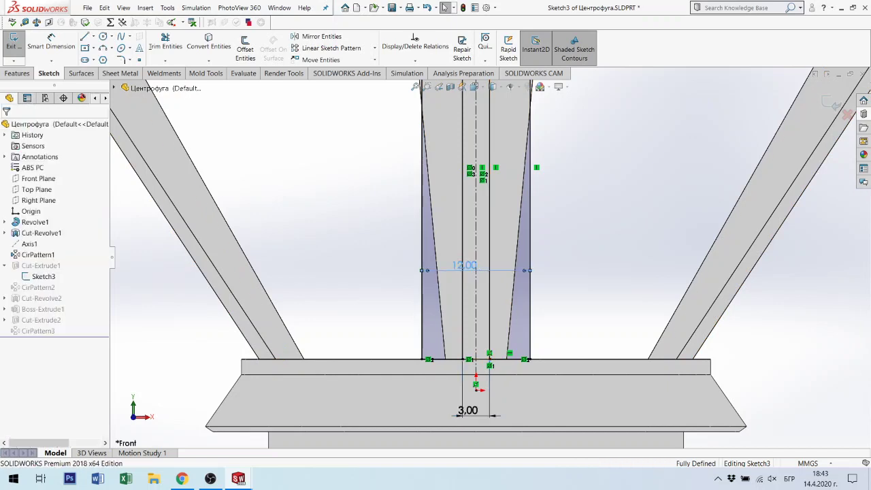
{"action": "double_click", "coordinate": [464, 265]}
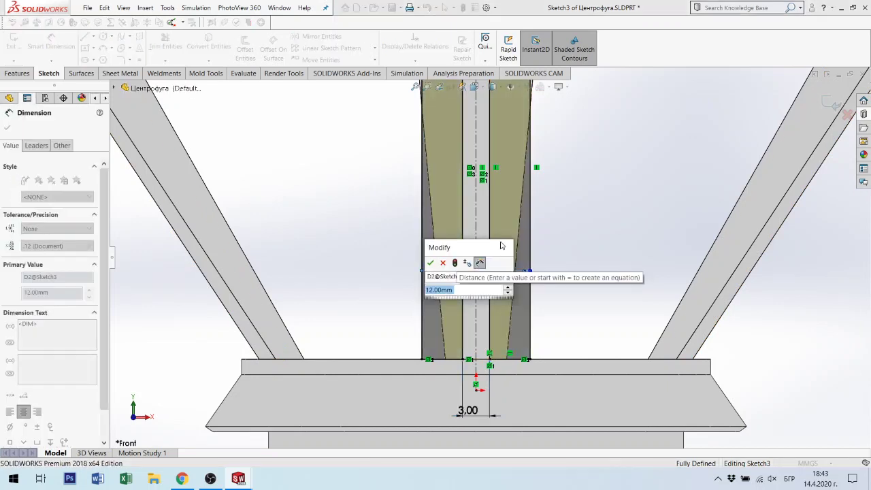
{"action": "type", "text": "1"}
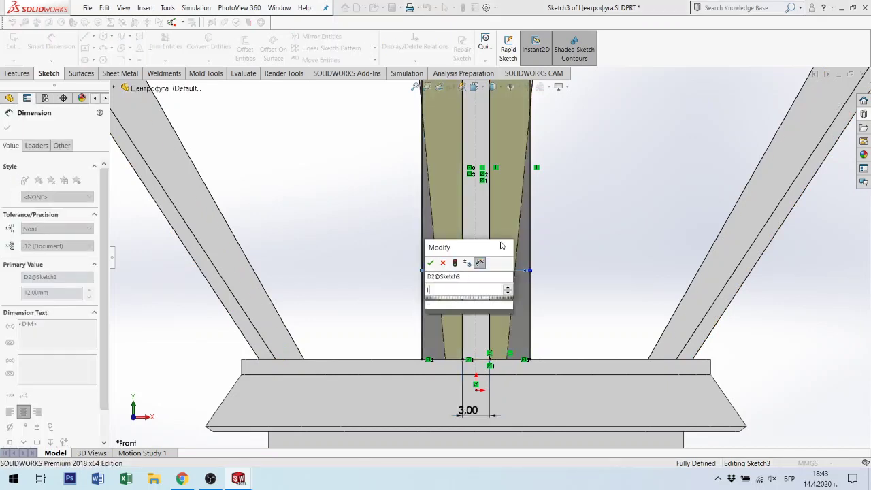
{"action": "type", "text": "6"}
{"action": "key", "text": "Return"}
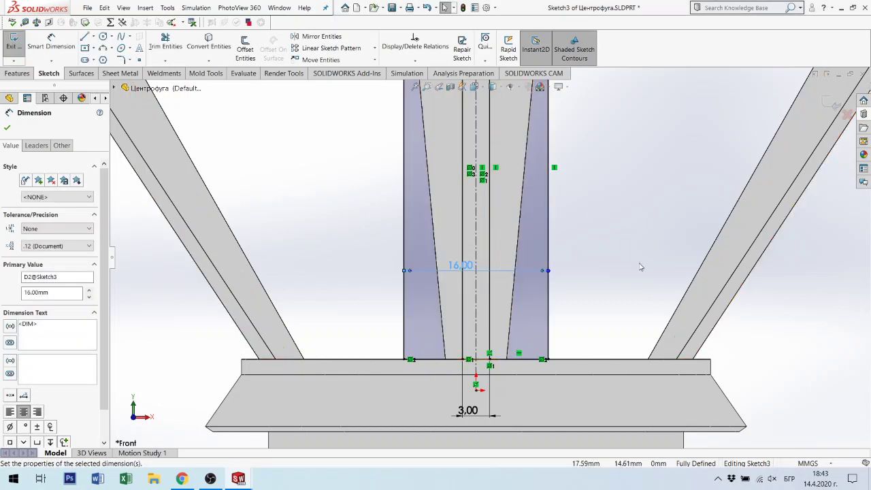
{"action": "scroll", "coordinate": [500, 241], "scroll_direction": "up", "scroll_amount": 4}
{"action": "scroll", "coordinate": [503, 167], "scroll_direction": "down", "scroll_amount": 3}
{"action": "scroll", "coordinate": [501, 166], "scroll_direction": "down", "scroll_amount": 3}
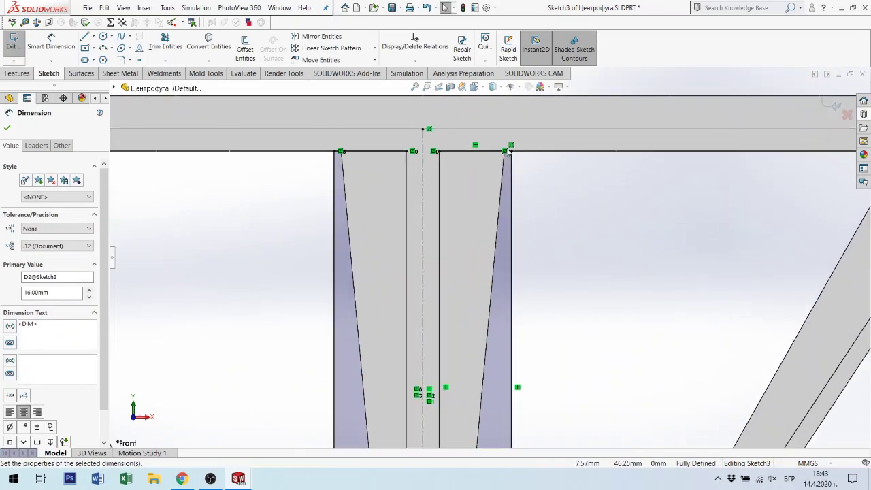
{"action": "scroll", "coordinate": [500, 165], "scroll_direction": "down", "scroll_amount": 2}
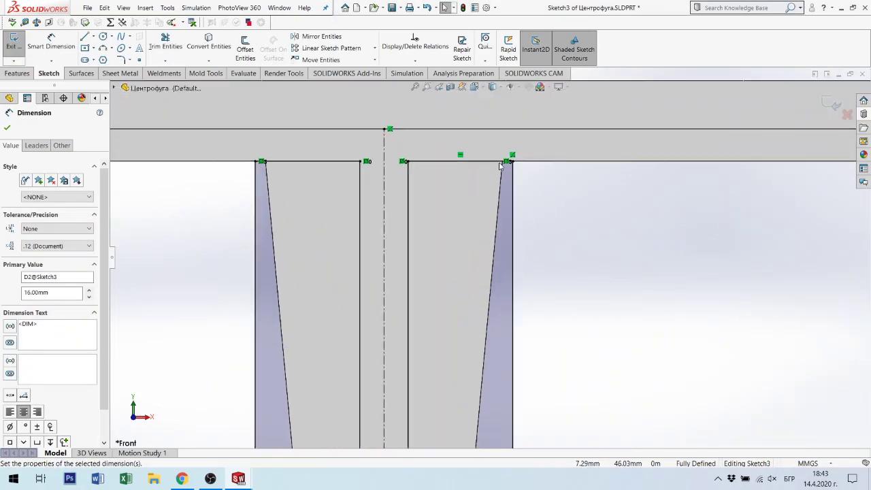
{"action": "left_click", "coordinate": [831, 103]}
Unsuppress CirPattern2 and Cut-Revolve2 in the feature tree.
{"action": "key", "text": "f"}
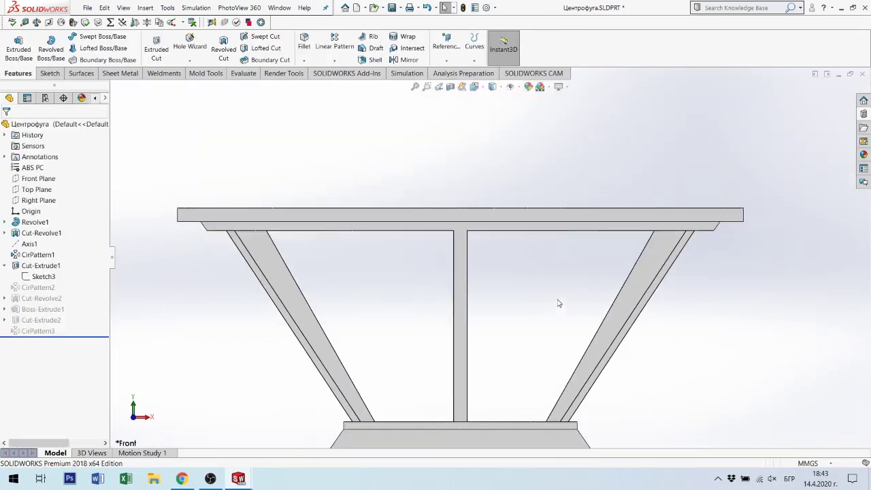
{"action": "mouse_move", "coordinate": [558, 301]}
{"action": "middle_mouse_down"}
{"action": "mouse_move", "coordinate": [534, 284]}
{"action": "mouse_move", "coordinate": [537, 307]}
{"action": "mouse_move", "coordinate": [547, 300]}
{"action": "middle_mouse_up"}
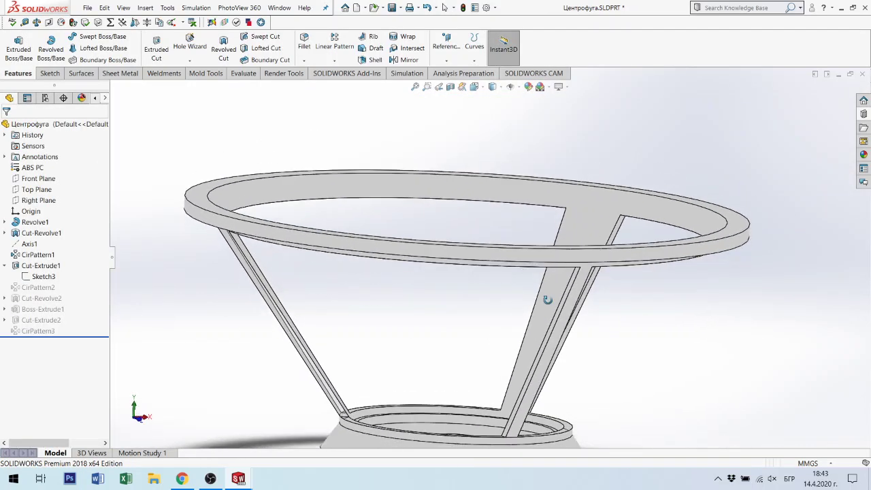
{"action": "left_click", "coordinate": [34, 289]}
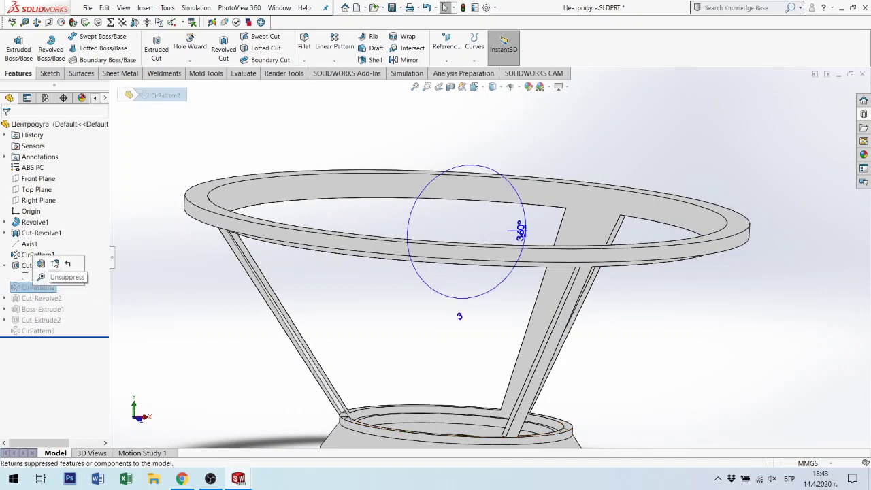
{"action": "left_click", "coordinate": [67, 263]}
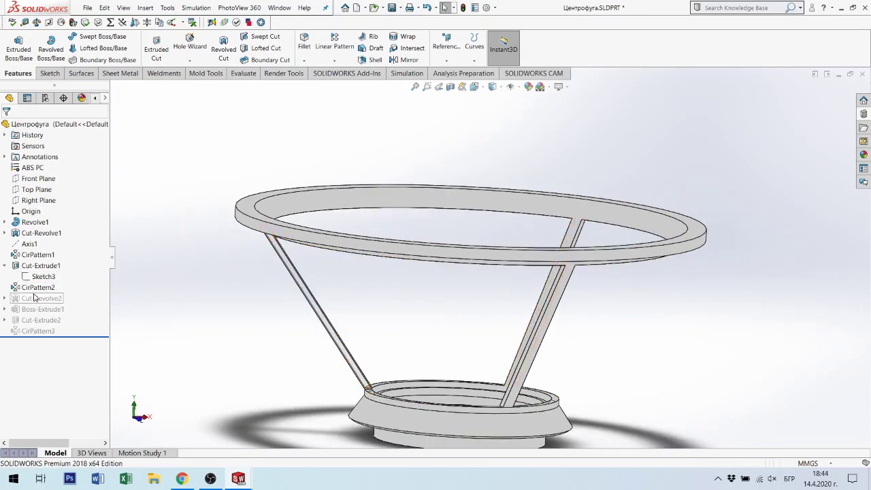
{"action": "left_click", "coordinate": [38, 298]}
{"action": "left_click", "coordinate": [72, 270]}
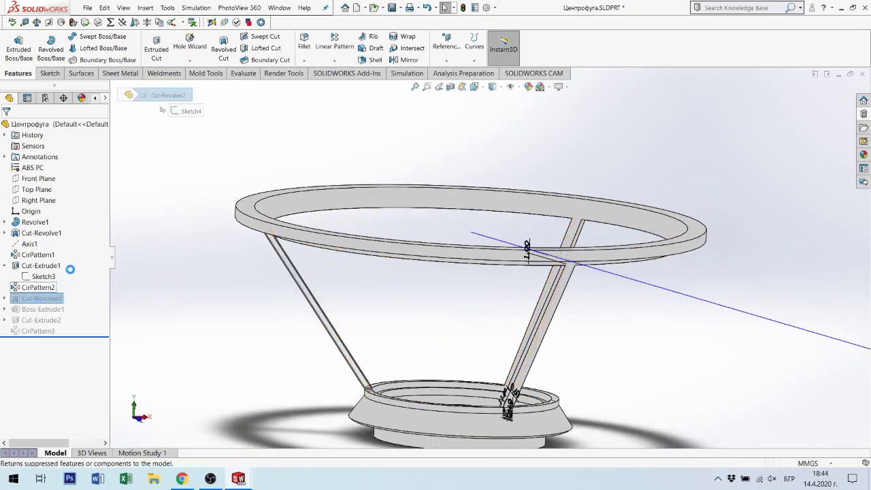
Inspect where the struts meet the rim, then select Sketch4 under Cut-Revolve2.
{"action": "mouse_move", "coordinate": [535, 320]}
{"action": "middle_mouse_down"}
{"action": "mouse_move", "coordinate": [490, 315]}
{"action": "mouse_move", "coordinate": [502, 332]}
{"action": "middle_mouse_up"}
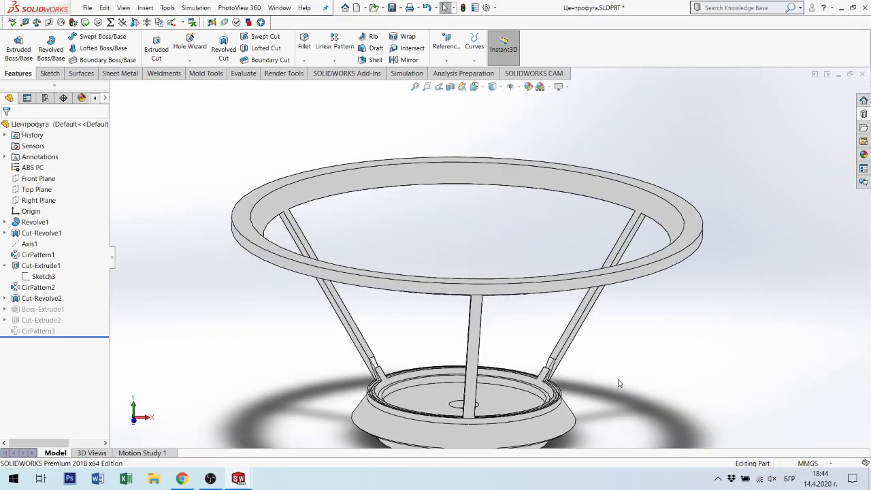
{"action": "scroll", "coordinate": [503, 334], "scroll_direction": "down", "scroll_amount": 3}
{"action": "scroll", "coordinate": [488, 314], "scroll_direction": "down", "scroll_amount": 3}
{"action": "scroll", "coordinate": [488, 314], "scroll_direction": "down", "scroll_amount": 3}
{"action": "scroll", "coordinate": [488, 314], "scroll_direction": "down", "scroll_amount": 2}
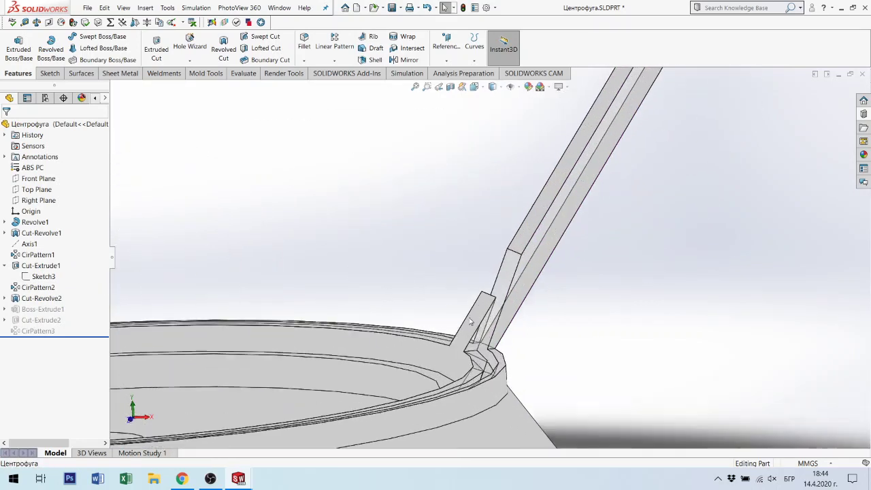
{"action": "mouse_move", "coordinate": [488, 314]}
{"action": "middle_mouse_down"}
{"action": "mouse_move", "coordinate": [473, 303]}
{"action": "mouse_move", "coordinate": [295, 315]}
{"action": "middle_mouse_up"}
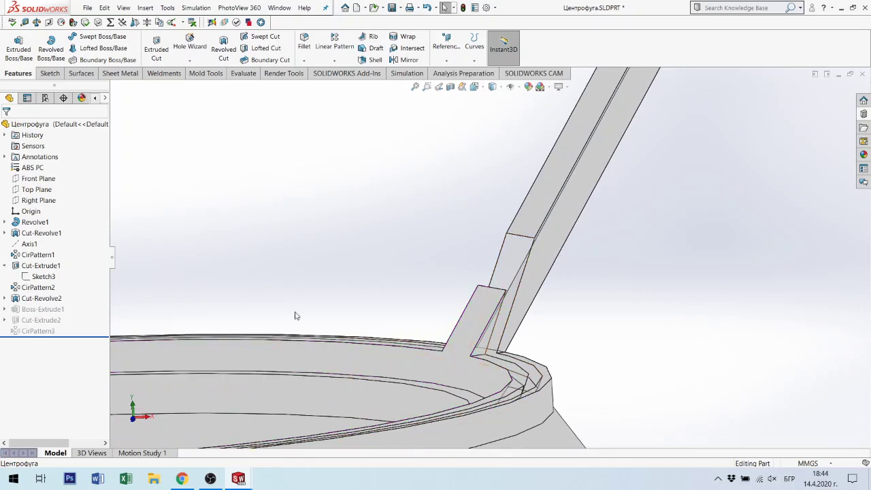
{"action": "left_click", "coordinate": [34, 299]}
{"action": "left_click", "coordinate": [6, 299]}
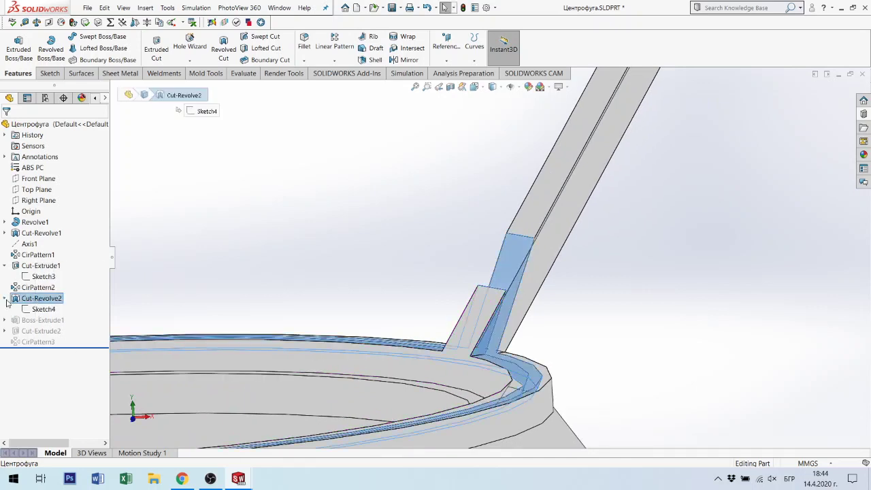
{"action": "left_click", "coordinate": [44, 310]}
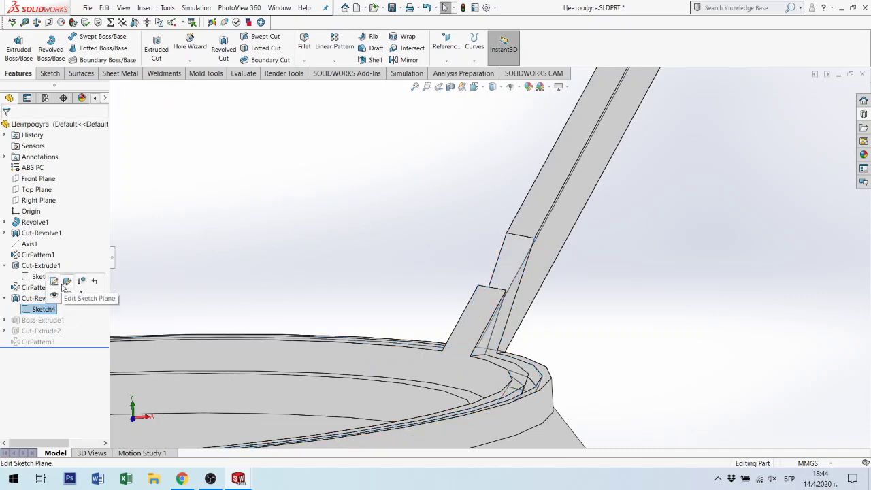
Open Sketch4 of Cut-Revolve2 for editing and zoom to the strut profile.
{"action": "left_click", "coordinate": [54, 280]}
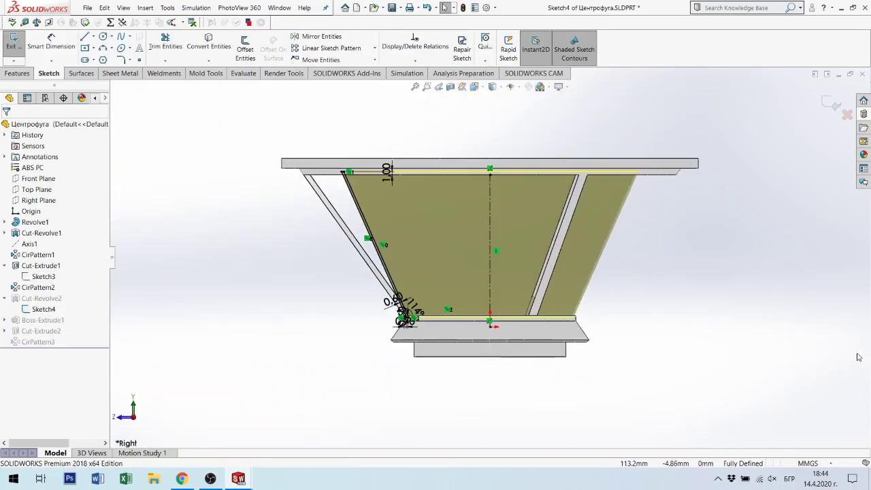
{"action": "scroll", "coordinate": [696, 383], "scroll_direction": "down", "scroll_amount": 2}
{"action": "scroll", "coordinate": [350, 363], "scroll_direction": "down", "scroll_amount": 2}
{"action": "scroll", "coordinate": [696, 383], "scroll_direction": "up", "scroll_amount": 3}
{"action": "left_click", "coordinate": [79, 73]}
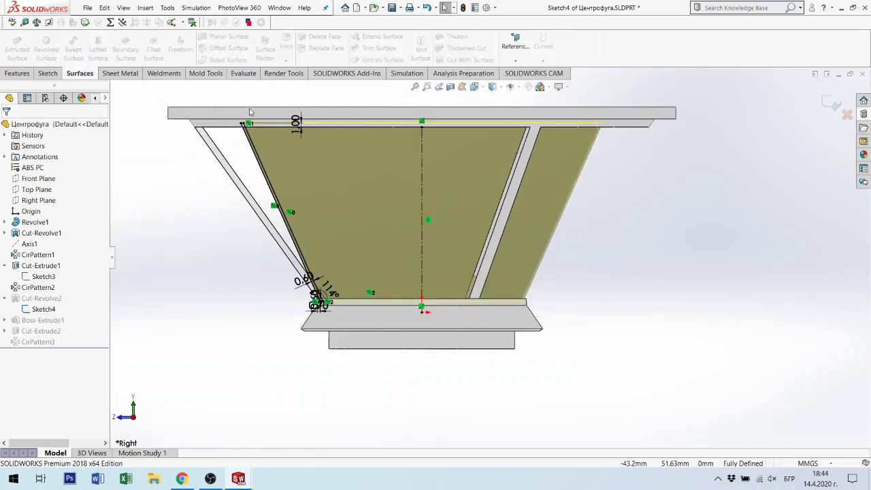
{"action": "scroll", "coordinate": [249, 113], "scroll_direction": "down", "scroll_amount": 2}
{"action": "scroll", "coordinate": [250, 113], "scroll_direction": "down", "scroll_amount": 2}
{"action": "scroll", "coordinate": [301, 180], "scroll_direction": "up", "scroll_amount": 2}
{"action": "scroll", "coordinate": [327, 190], "scroll_direction": "up", "scroll_amount": 3}
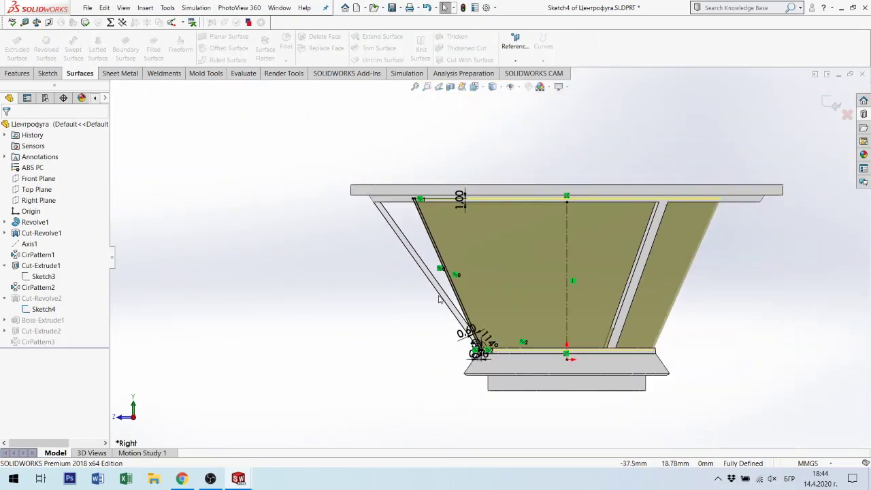
{"action": "scroll", "coordinate": [444, 285], "scroll_direction": "down", "scroll_amount": 2}
{"action": "scroll", "coordinate": [483, 333], "scroll_direction": "down", "scroll_amount": 2}
{"action": "scroll", "coordinate": [517, 364], "scroll_direction": "down", "scroll_amount": 2}
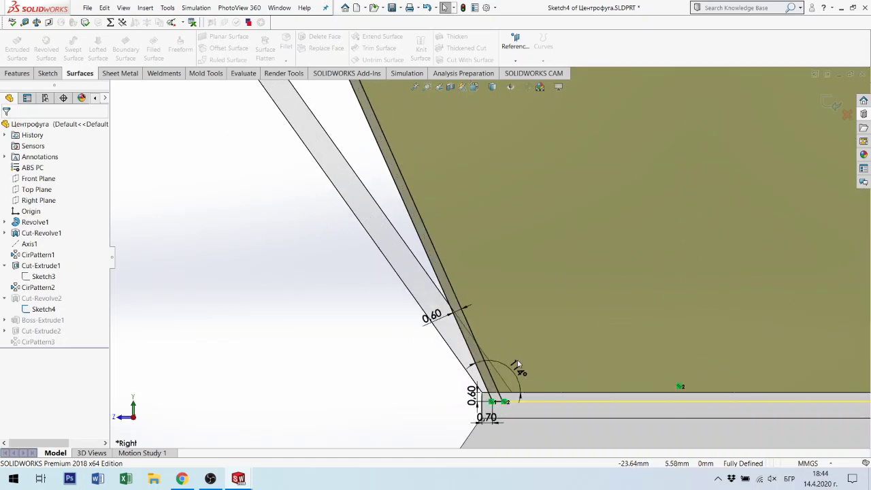
Try re-entering the 114° angle dimension, then delete it.
{"action": "double_click", "coordinate": [518, 370]}
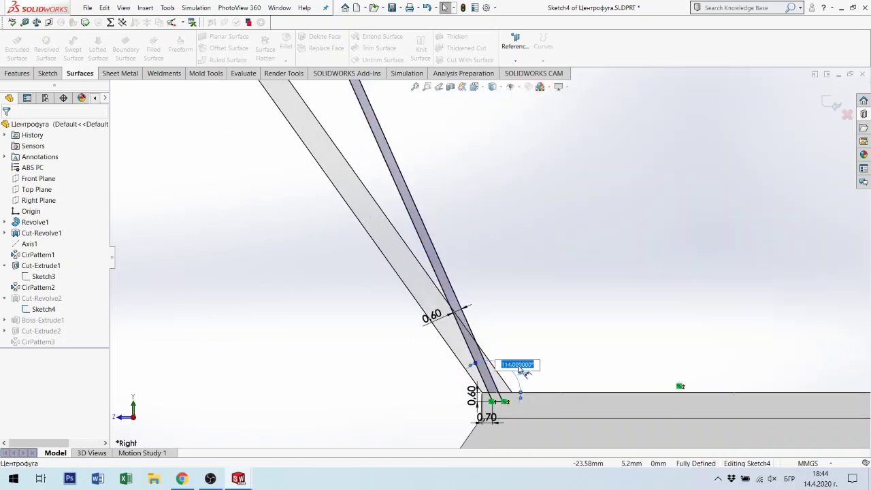
{"action": "key", "text": "Return"}
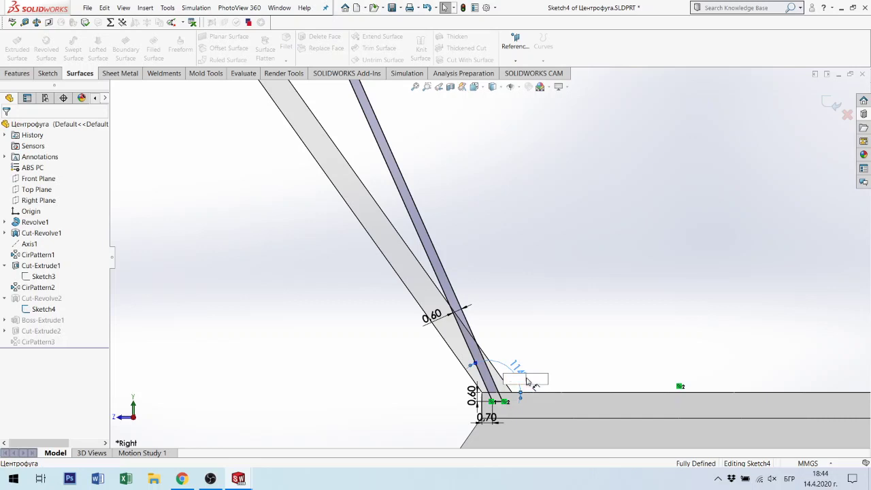
{"action": "key", "text": "Return"}
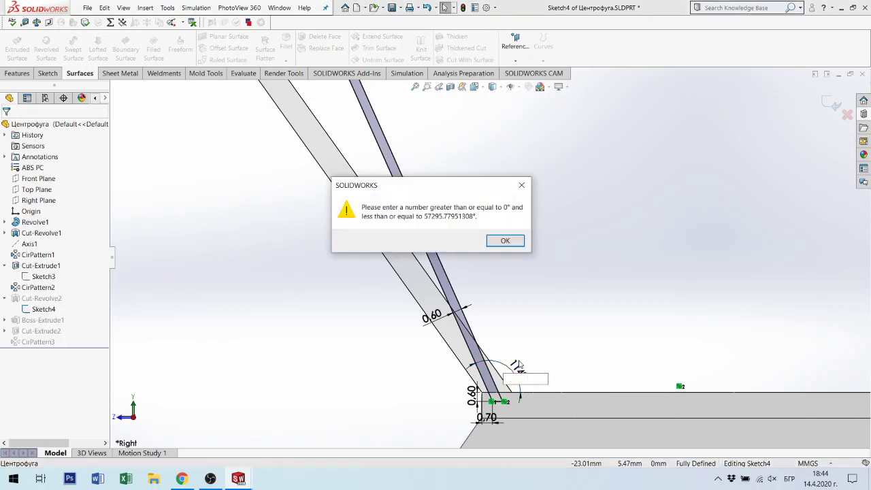
{"action": "key", "text": "Return"}
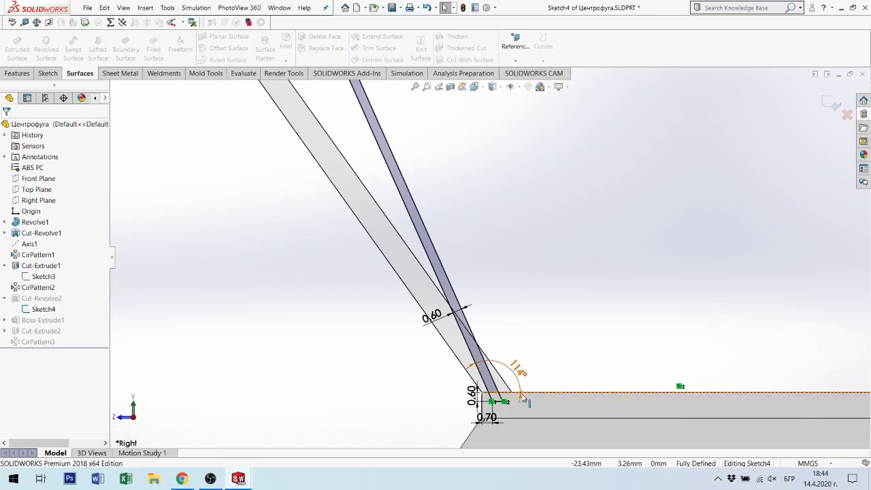
{"action": "key", "text": "Delete"}
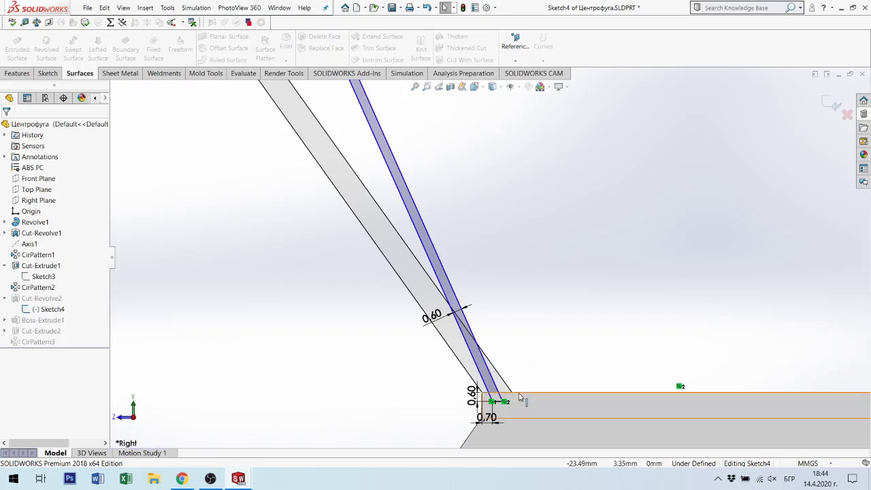
Convert the part's left slanted edge into Sketch4 with Convert Entities.
{"action": "scroll", "coordinate": [430, 180], "scroll_direction": "up", "scroll_amount": 2}
{"action": "scroll", "coordinate": [425, 205], "scroll_direction": "down", "scroll_amount": 2}
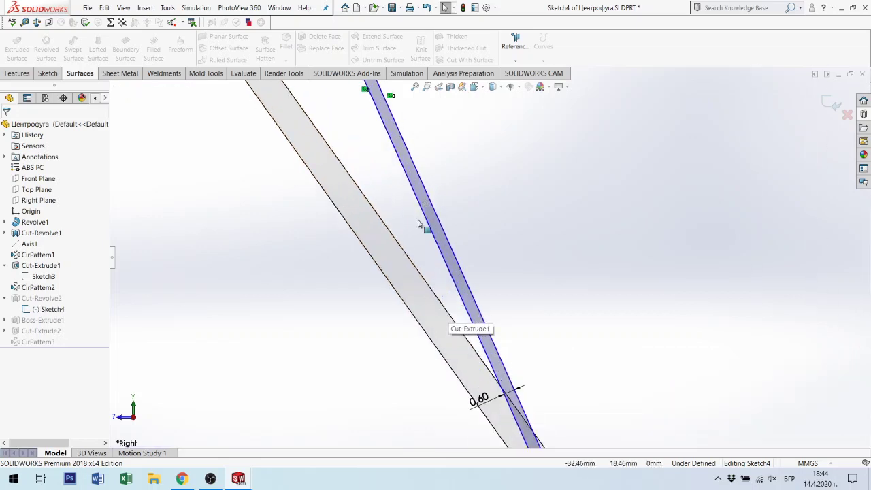
{"action": "scroll", "coordinate": [443, 272], "scroll_direction": "up", "scroll_amount": 2}
{"action": "left_click", "coordinate": [449, 281]}
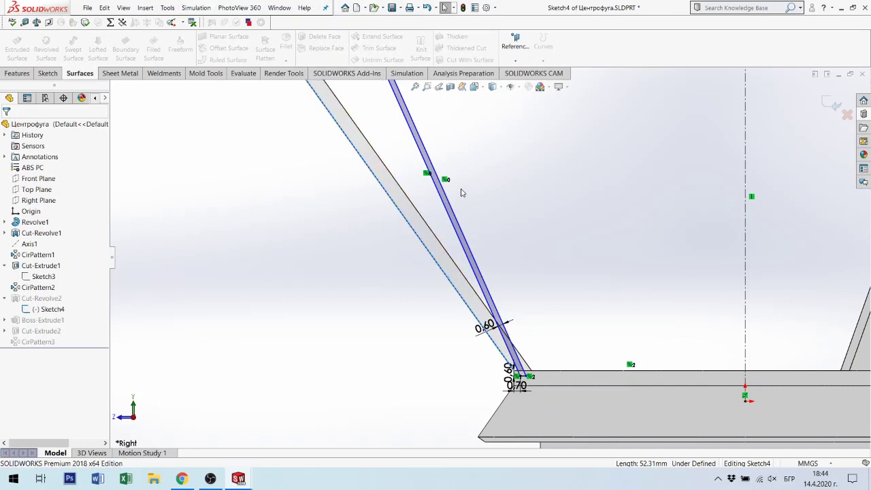
{"action": "scroll", "coordinate": [476, 258], "scroll_direction": "up", "scroll_amount": 1}
{"action": "scroll", "coordinate": [476, 258], "scroll_direction": "up", "scroll_amount": 1}
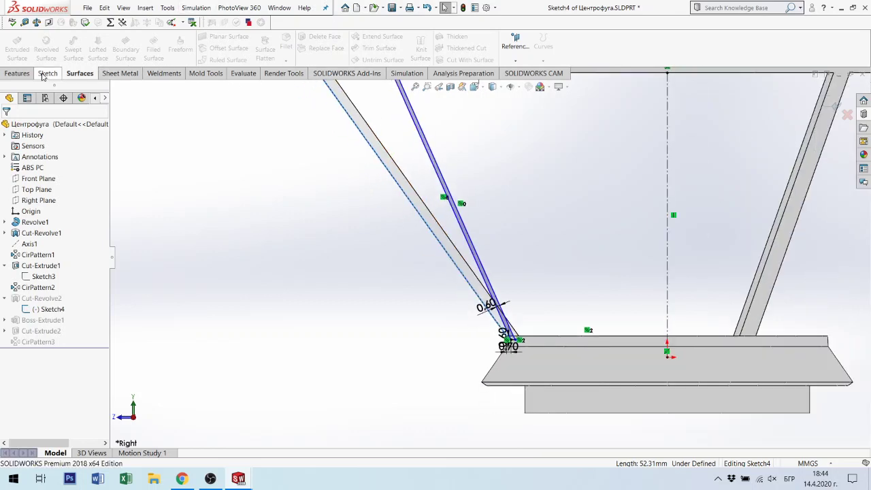
{"action": "left_click", "coordinate": [45, 73]}
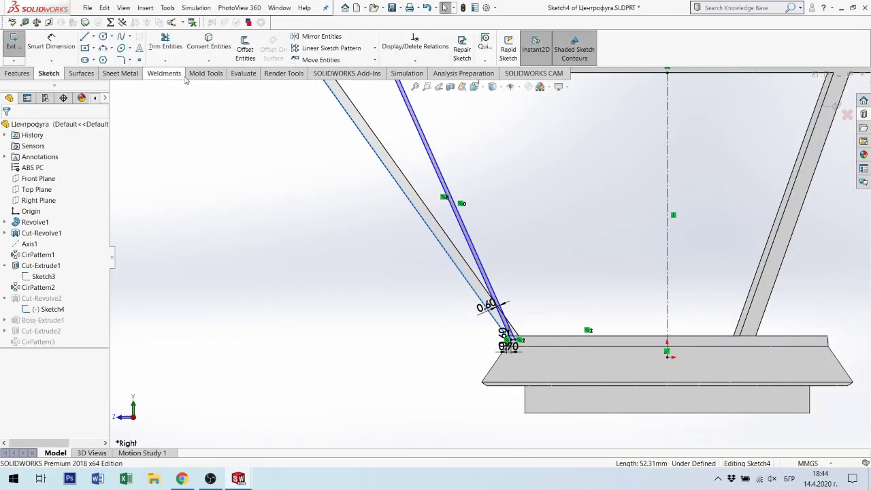
{"action": "left_click", "coordinate": [218, 47]}
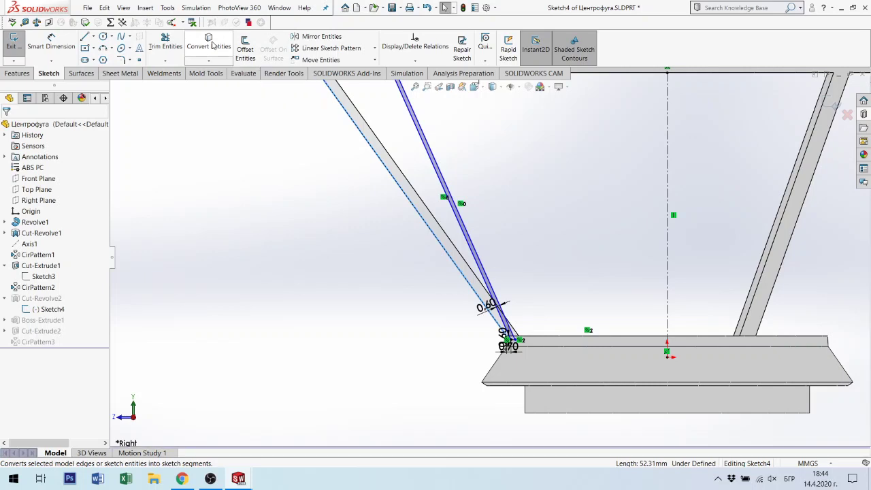
Select the converted spline together with the right slanted line, then clear the selection.
{"action": "left_click", "coordinate": [427, 218]}
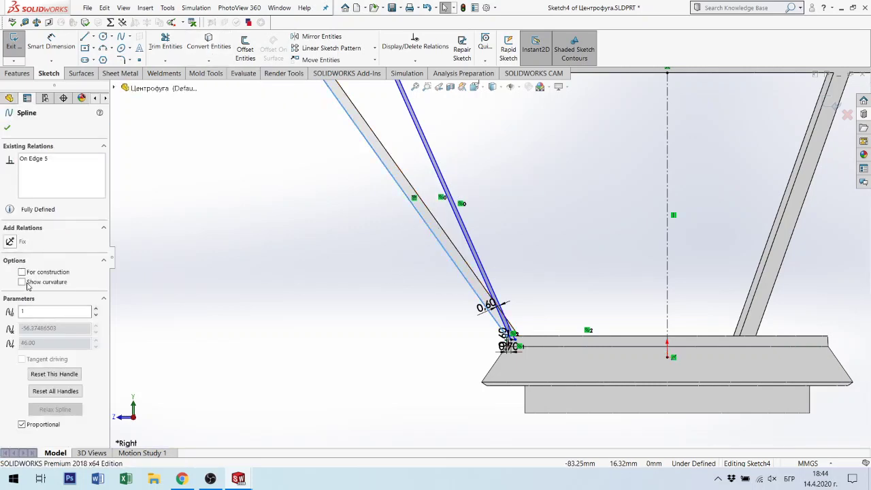
{"action": "left_click", "coordinate": [309, 259]}
{"action": "scroll", "coordinate": [381, 175], "scroll_direction": "down", "scroll_amount": 3}
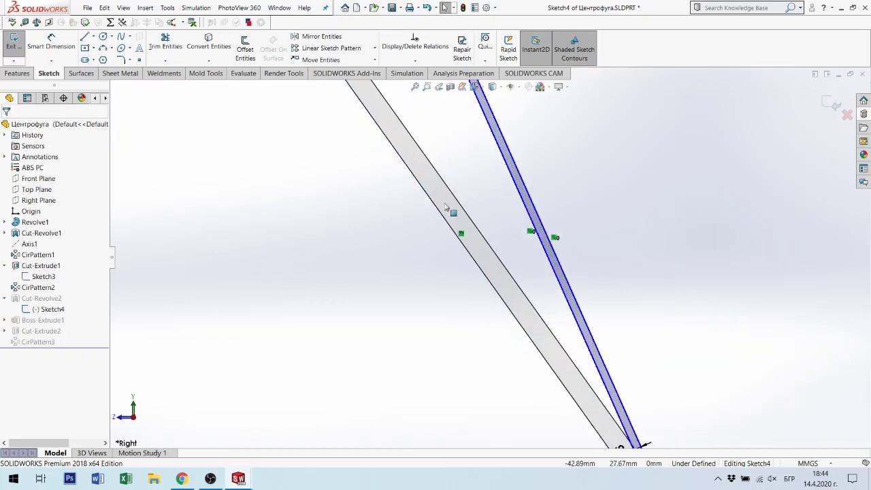
{"action": "left_click", "coordinate": [527, 210]}
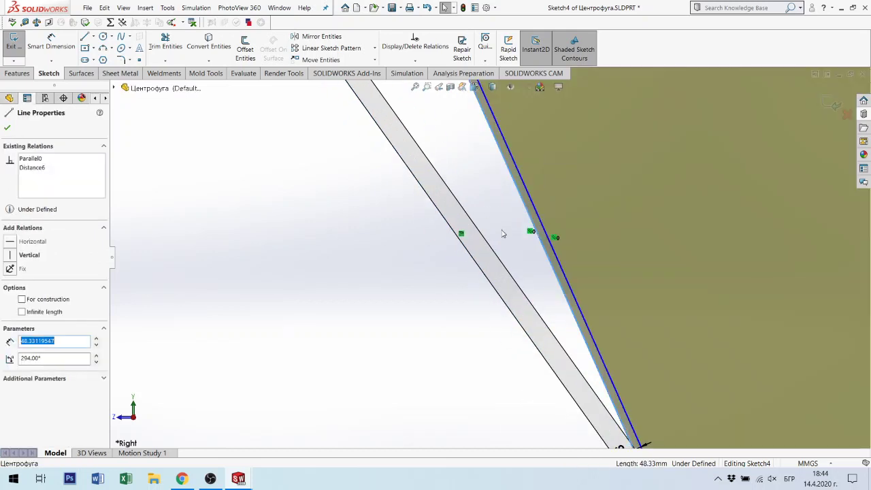
{"action": "left_click", "coordinate": [473, 261], "text": "ctrl"}
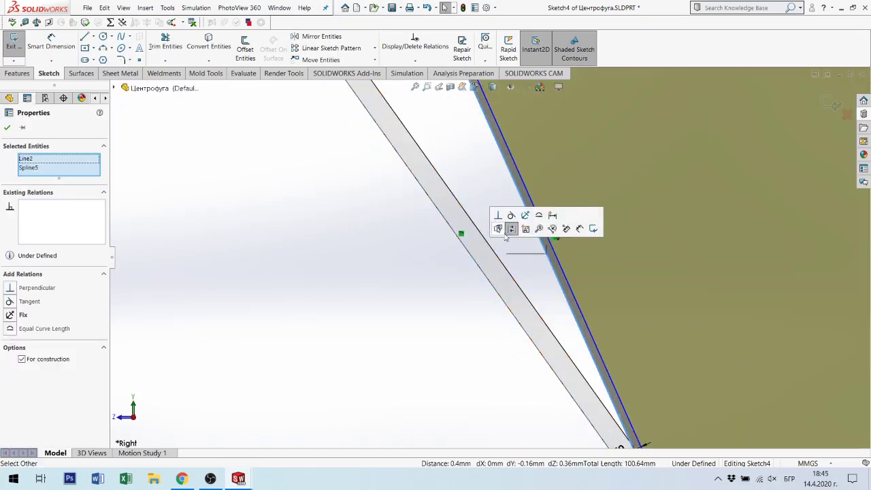
{"action": "key", "text": "Escape"}
{"action": "key", "text": "Return"}
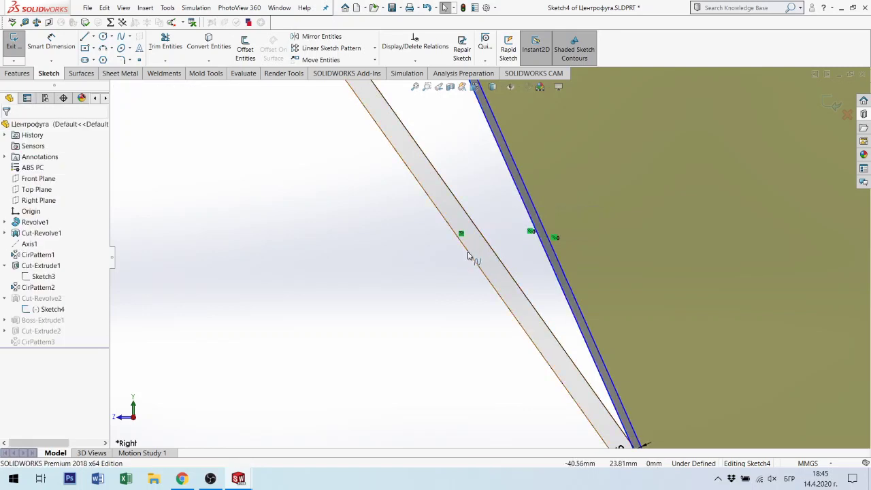
Try deleting the converted spline and dismiss the cannot-delete warning.
{"action": "left_click", "coordinate": [467, 255]}
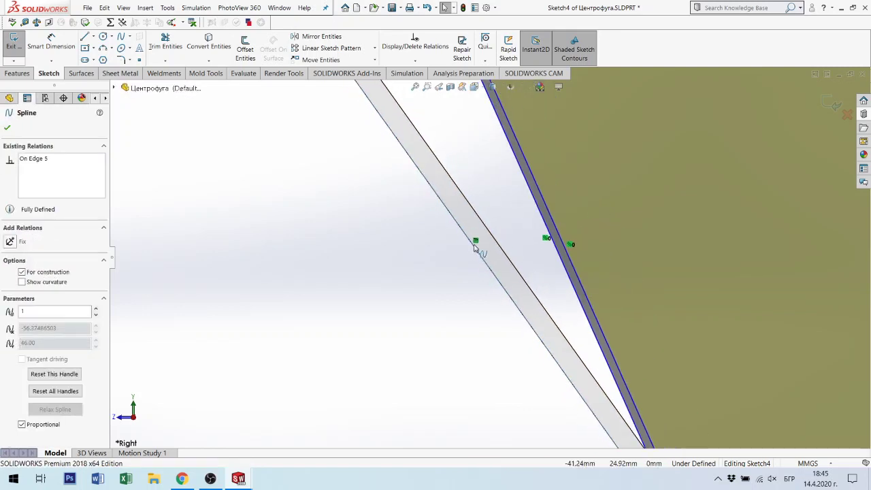
{"action": "scroll", "coordinate": [497, 265], "scroll_direction": "up", "scroll_amount": 3}
{"action": "scroll", "coordinate": [504, 272], "scroll_direction": "down", "scroll_amount": 1}
{"action": "scroll", "coordinate": [507, 279], "scroll_direction": "down", "scroll_amount": 1}
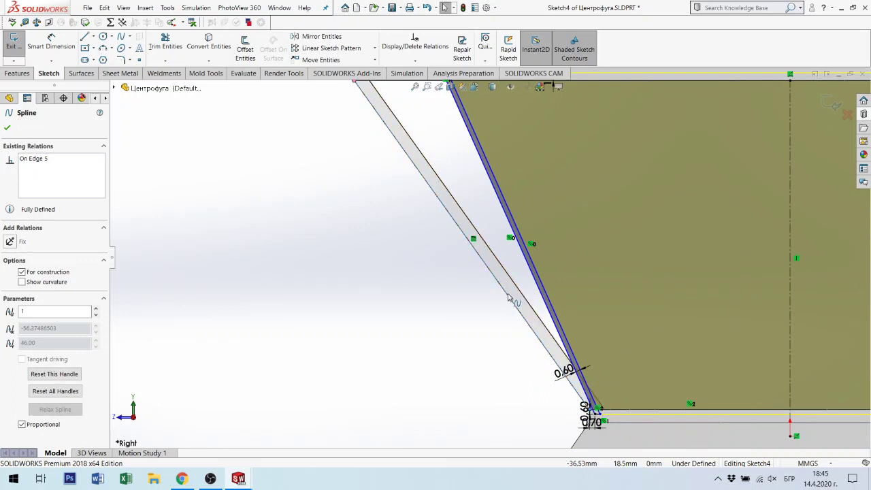
{"action": "key", "text": "Delete"}
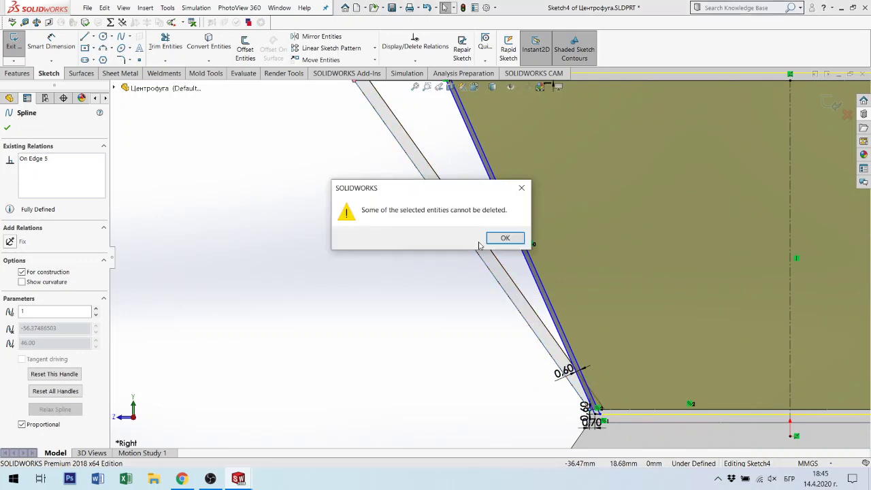
{"action": "left_click", "coordinate": [495, 239]}
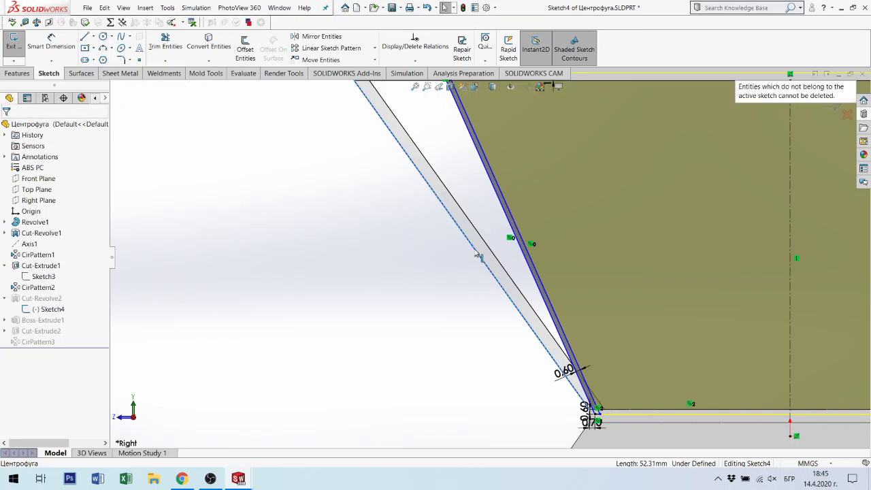
{"action": "scroll", "coordinate": [378, 253], "scroll_direction": "up", "scroll_amount": 1}
{"action": "scroll", "coordinate": [379, 254], "scroll_direction": "down", "scroll_amount": 2}
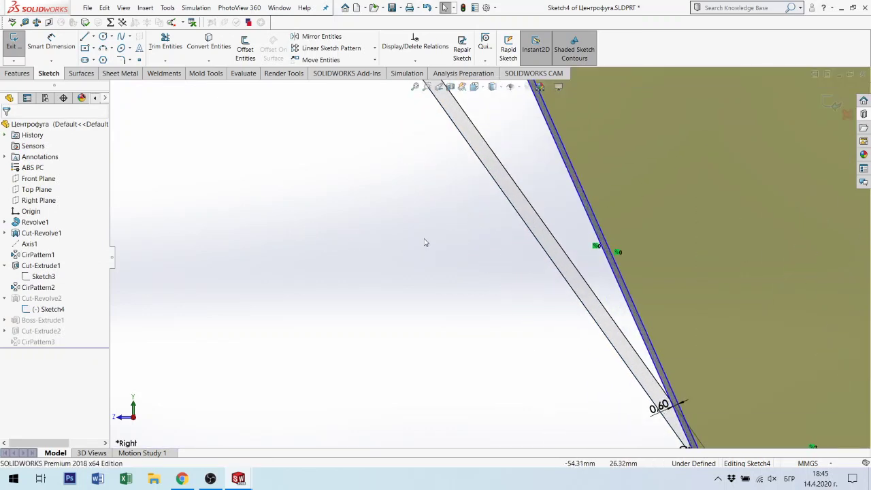
{"action": "scroll", "coordinate": [460, 166], "scroll_direction": "up", "scroll_amount": 4}
{"action": "scroll", "coordinate": [391, 194], "scroll_direction": "down", "scroll_amount": 3}
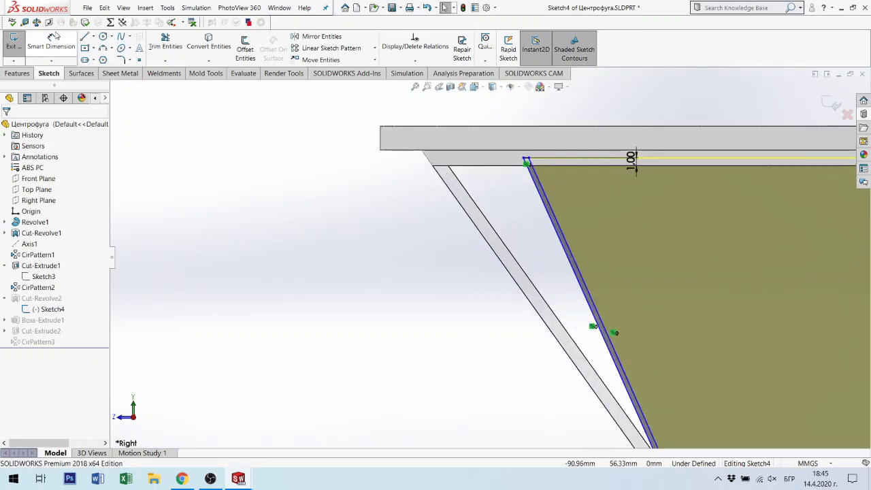
{"action": "left_click", "coordinate": [94, 38]}
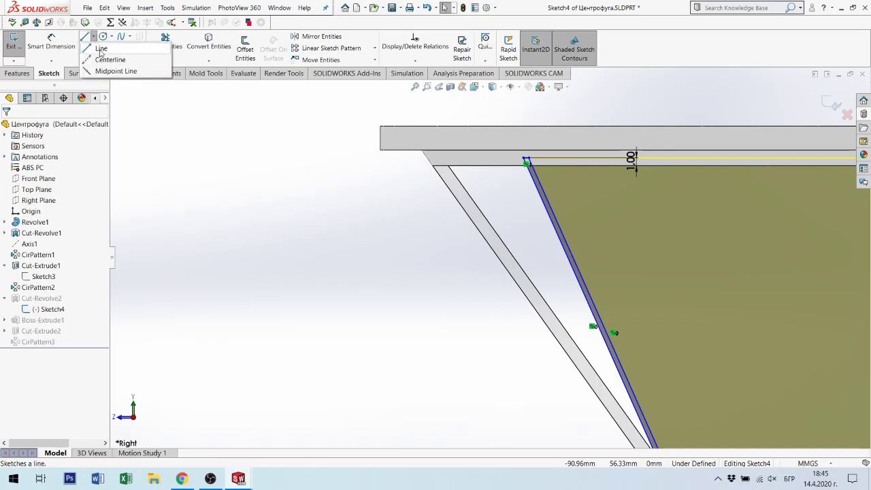
{"action": "left_click", "coordinate": [108, 59]}
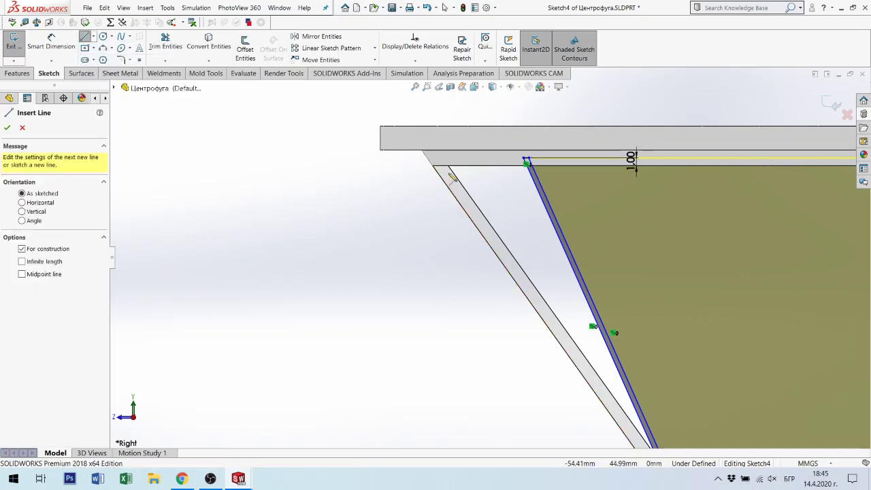
{"action": "left_click", "coordinate": [449, 167]}
{"action": "scroll", "coordinate": [583, 368], "scroll_direction": "up", "scroll_amount": 3}
{"action": "scroll", "coordinate": [583, 364], "scroll_direction": "down", "scroll_amount": 2}
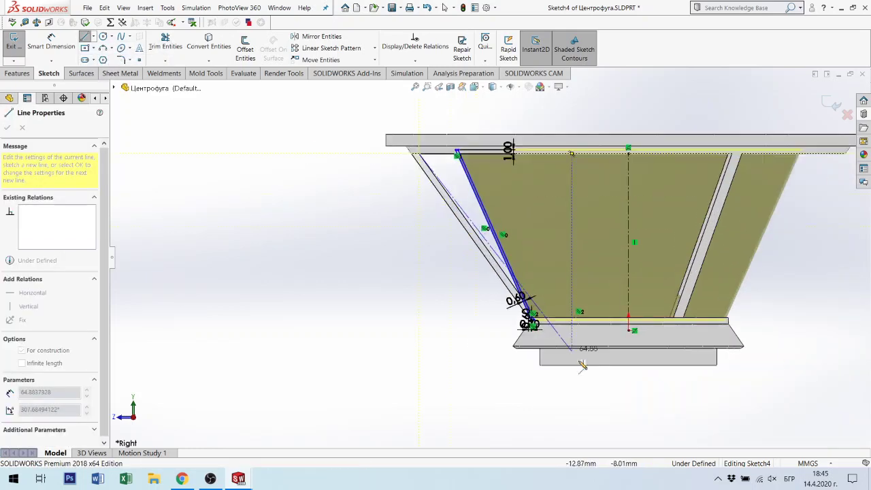
{"action": "scroll", "coordinate": [543, 317], "scroll_direction": "down", "scroll_amount": 2}
{"action": "scroll", "coordinate": [542, 317], "scroll_direction": "down", "scroll_amount": 2}
{"action": "scroll", "coordinate": [541, 314], "scroll_direction": "down", "scroll_amount": 2}
{"action": "scroll", "coordinate": [539, 309], "scroll_direction": "down", "scroll_amount": 2}
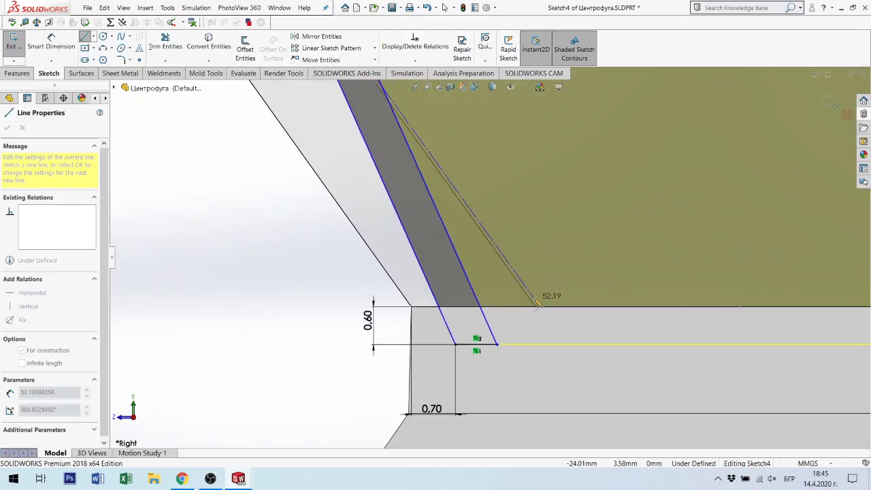
{"action": "scroll", "coordinate": [537, 304], "scroll_direction": "down", "scroll_amount": 2}
{"action": "scroll", "coordinate": [436, 303], "scroll_direction": "up", "scroll_amount": 3}
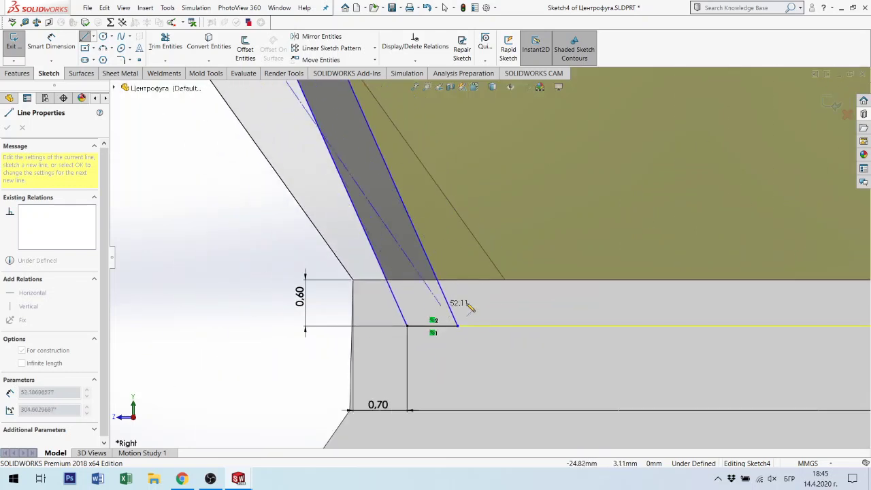
{"action": "left_click", "coordinate": [504, 278]}
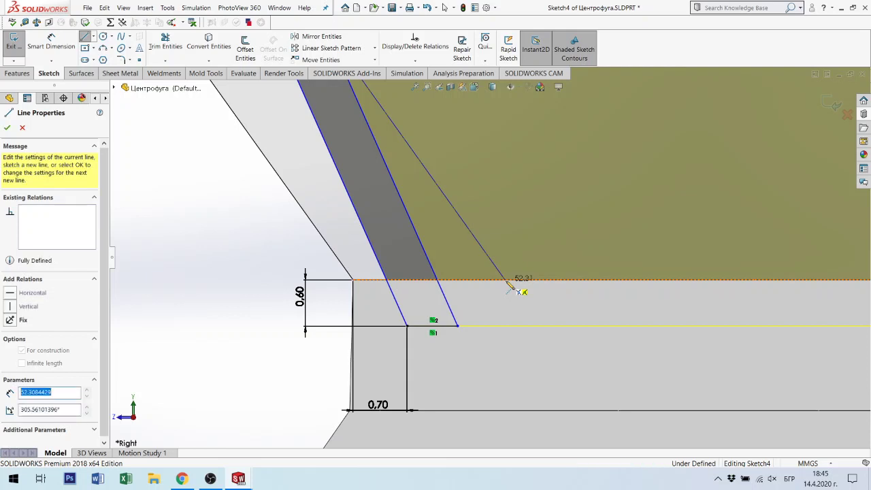
{"action": "key", "text": "Escape"}
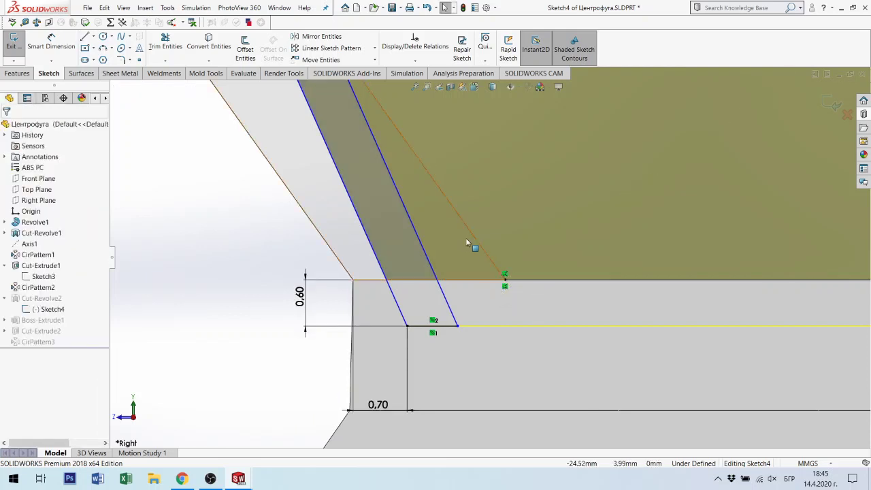
{"action": "left_click", "coordinate": [474, 240]}
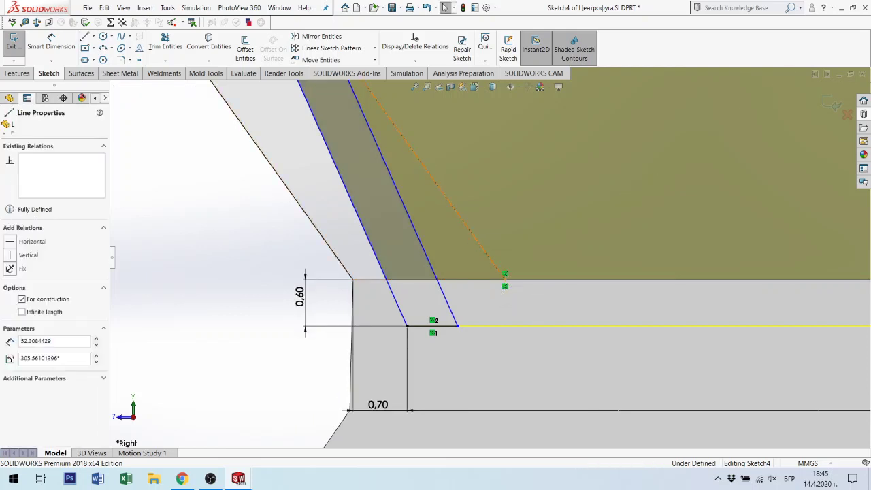
{"action": "left_click", "coordinate": [427, 255], "text": "ctrl"}
{"action": "left_click", "coordinate": [504, 209]}
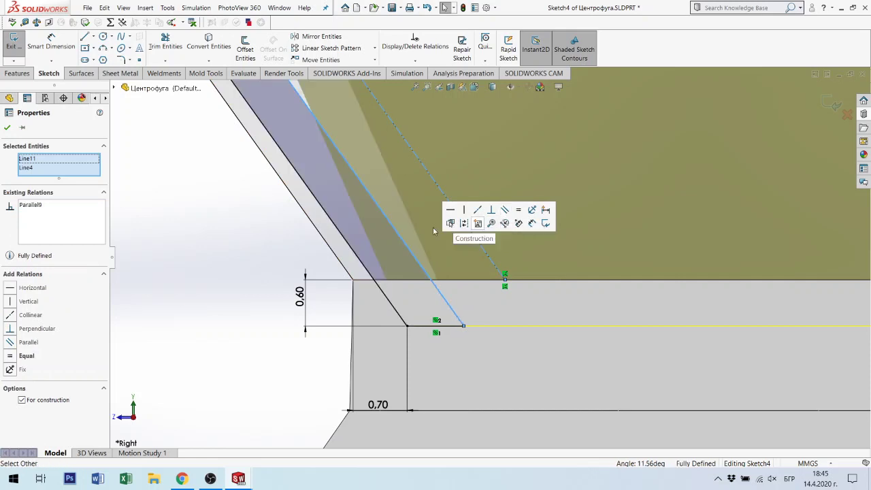
{"action": "scroll", "coordinate": [496, 256], "scroll_direction": "up", "scroll_amount": 3}
{"action": "scroll", "coordinate": [404, 208], "scroll_direction": "up", "scroll_amount": 1}
{"action": "scroll", "coordinate": [391, 198], "scroll_direction": "up", "scroll_amount": 1}
{"action": "left_click", "coordinate": [297, 227]}
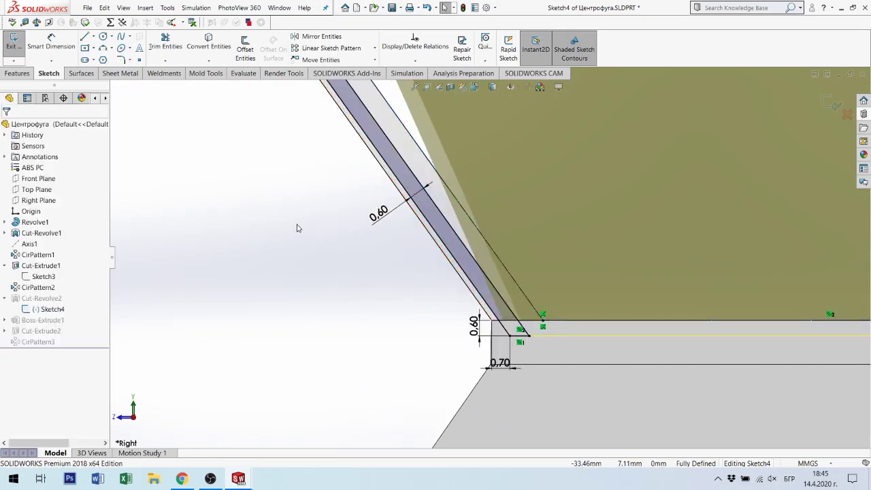
{"action": "scroll", "coordinate": [474, 230], "scroll_direction": "up", "scroll_amount": 1}
{"action": "scroll", "coordinate": [474, 230], "scroll_direction": "down", "scroll_amount": 2}
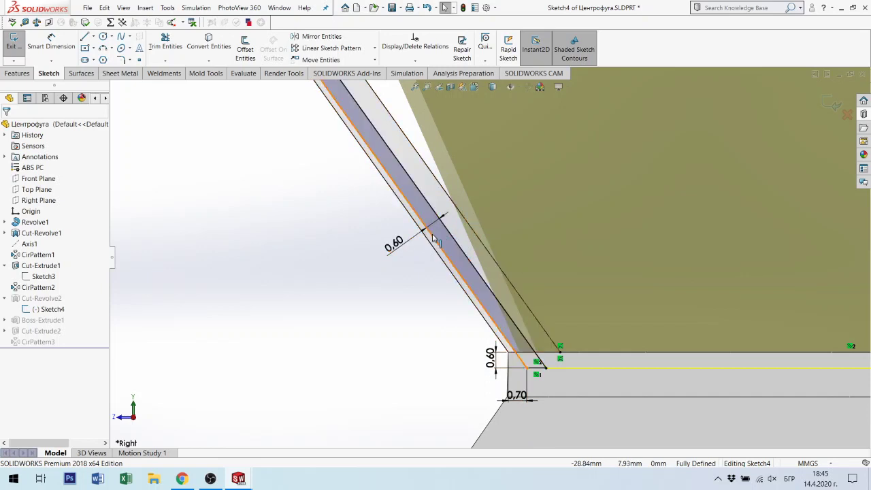
Change the 0.70 dimension at the strut's base in Sketch4 to 1.00 mm.
{"action": "double_click", "coordinate": [519, 397]}
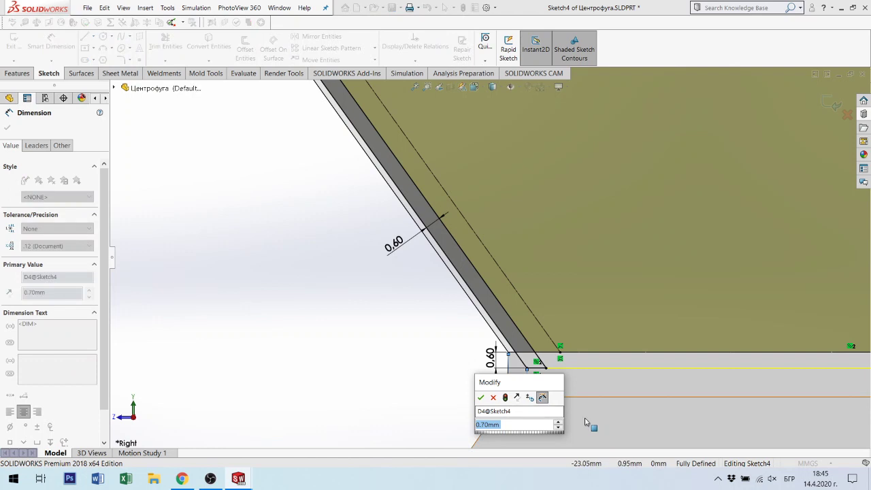
{"action": "type", "text": "1"}
{"action": "key", "text": "Return"}
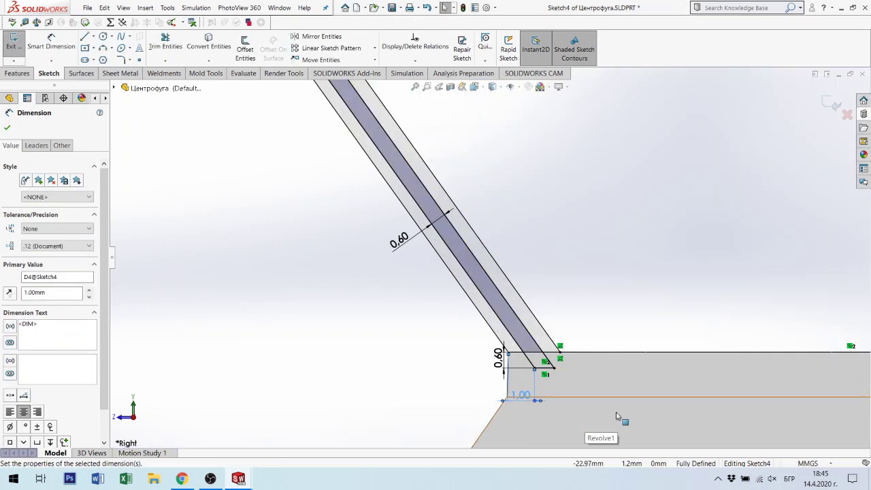
{"action": "scroll", "coordinate": [544, 341], "scroll_direction": "up", "scroll_amount": 2}
{"action": "scroll", "coordinate": [422, 217], "scroll_direction": "up", "scroll_amount": 3}
{"action": "scroll", "coordinate": [407, 177], "scroll_direction": "up", "scroll_amount": 3}
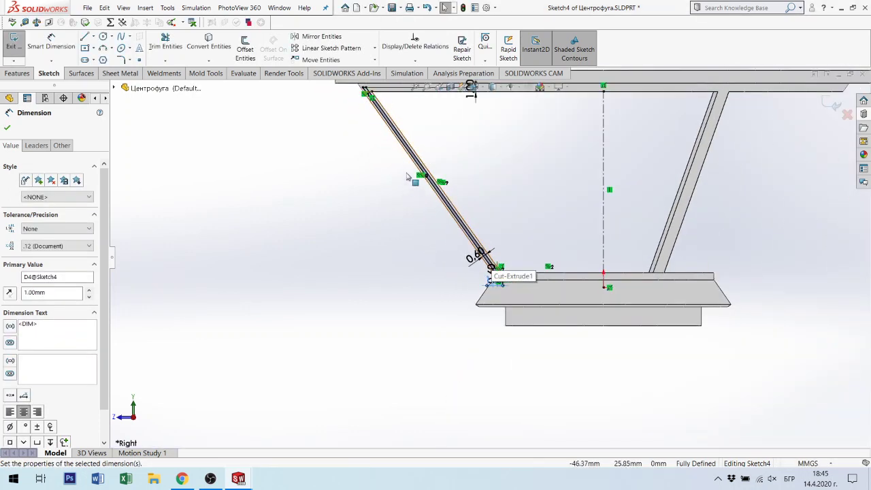
{"action": "scroll", "coordinate": [407, 176], "scroll_direction": "down", "scroll_amount": 3}
{"action": "scroll", "coordinate": [395, 137], "scroll_direction": "up", "scroll_amount": 2}
{"action": "scroll", "coordinate": [422, 163], "scroll_direction": "down", "scroll_amount": 3}
{"action": "scroll", "coordinate": [435, 176], "scroll_direction": "down", "scroll_amount": 3}
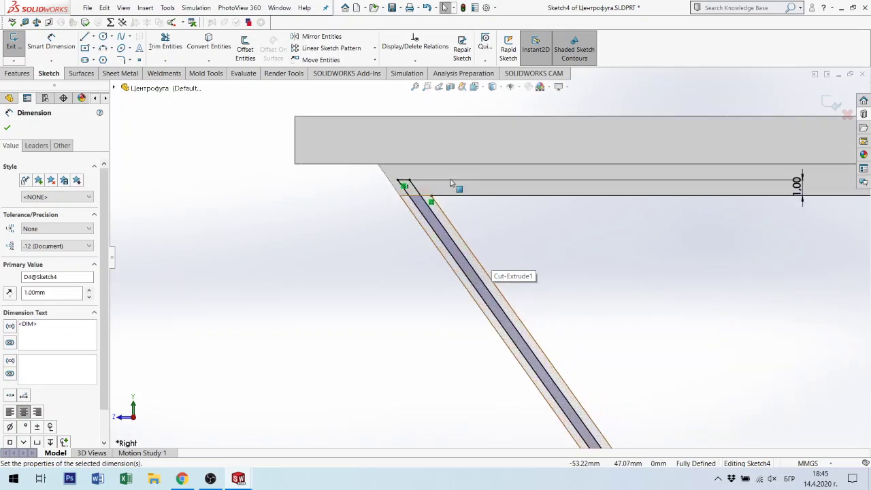
Exit Sketch4, orbit the rebuilt centrifuge into a 3D view, and expand Revolve1.
{"action": "left_click", "coordinate": [831, 102]}
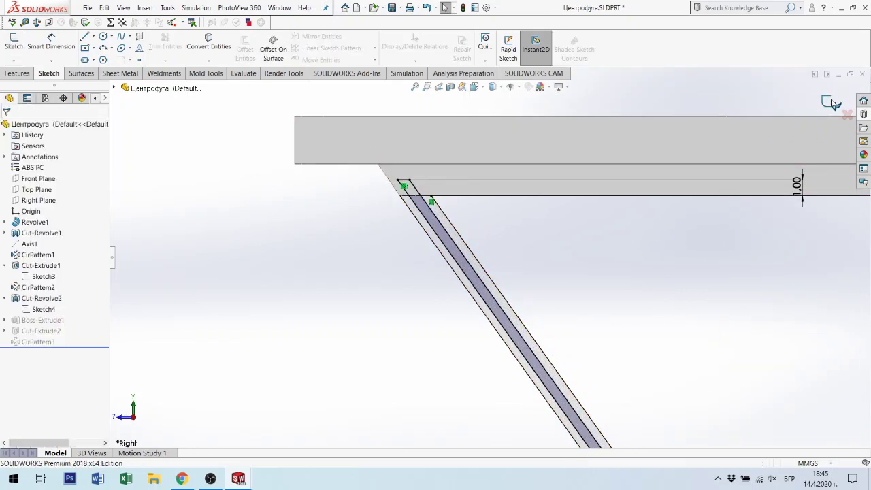
{"action": "scroll", "coordinate": [823, 105], "scroll_direction": "up", "scroll_amount": 1}
{"action": "scroll", "coordinate": [642, 230], "scroll_direction": "up", "scroll_amount": 2}
{"action": "scroll", "coordinate": [618, 292], "scroll_direction": "up", "scroll_amount": 2}
{"action": "scroll", "coordinate": [661, 356], "scroll_direction": "up", "scroll_amount": 2}
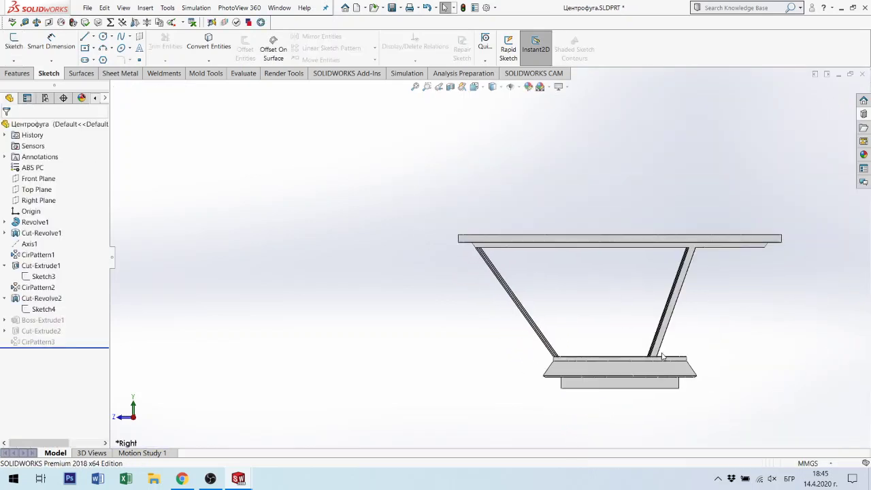
{"action": "mouse_move", "coordinate": [541, 272]}
{"action": "middle_mouse_down"}
{"action": "mouse_move", "coordinate": [488, 343]}
{"action": "mouse_move", "coordinate": [585, 354]}
{"action": "mouse_move", "coordinate": [520, 343]}
{"action": "mouse_move", "coordinate": [515, 298]}
{"action": "mouse_move", "coordinate": [515, 310]}
{"action": "middle_mouse_up"}
{"action": "scroll", "coordinate": [552, 268], "scroll_direction": "down", "scroll_amount": 3}
{"action": "scroll", "coordinate": [464, 343], "scroll_direction": "up", "scroll_amount": 3}
{"action": "scroll", "coordinate": [520, 344], "scroll_direction": "down", "scroll_amount": 3}
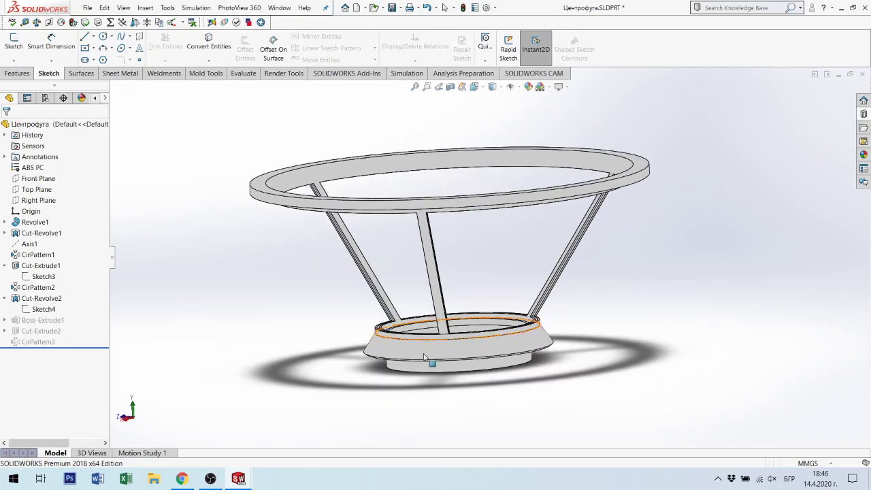
{"action": "left_click", "coordinate": [5, 222]}
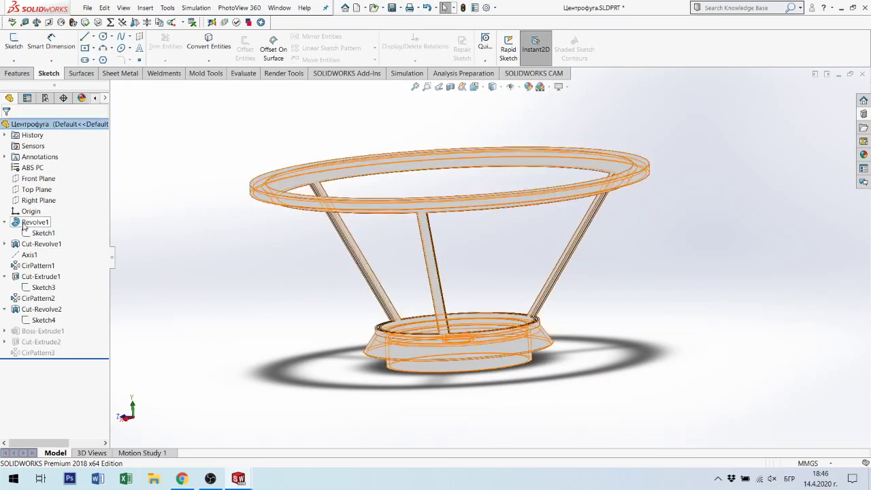
Edit Sketch1 under Revolve1 in front view and change the Ø60 diameter to Ø70.
{"action": "left_click", "coordinate": [43, 233]}
{"action": "left_click", "coordinate": [63, 204]}
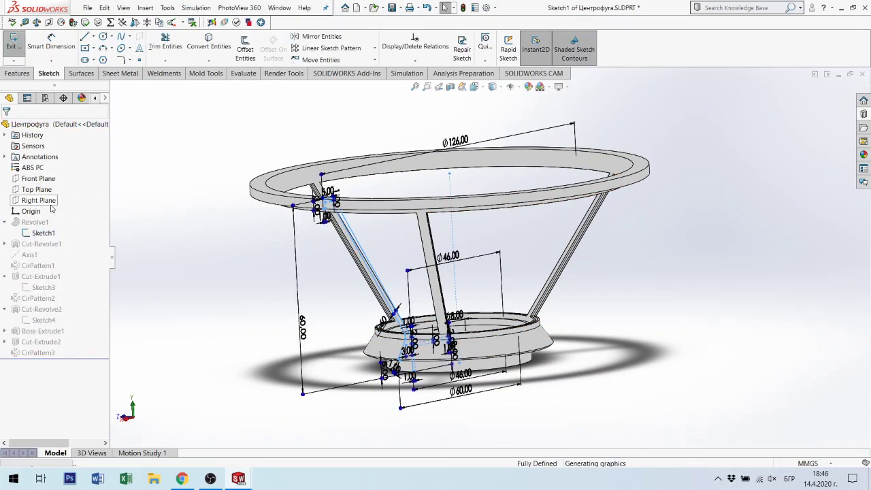
{"action": "key", "text": "ctrl+1"}
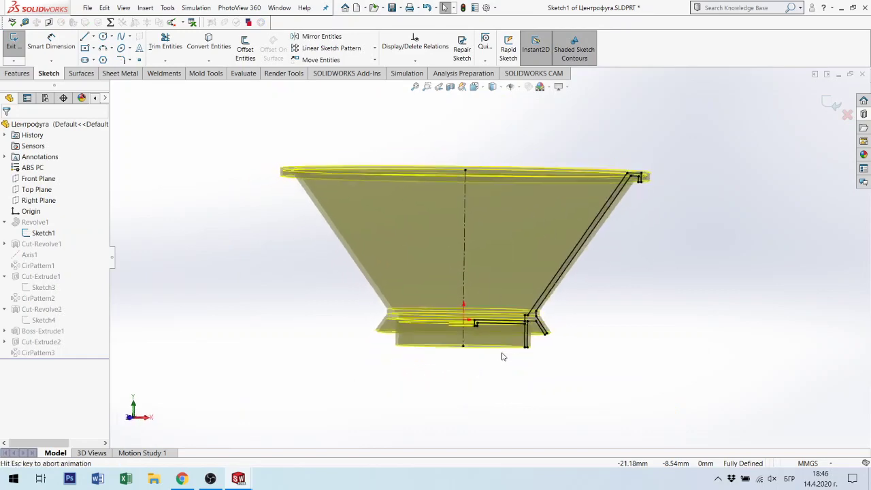
{"action": "scroll", "coordinate": [522, 375], "scroll_direction": "down", "scroll_amount": 3}
{"action": "scroll", "coordinate": [524, 368], "scroll_direction": "down", "scroll_amount": 2}
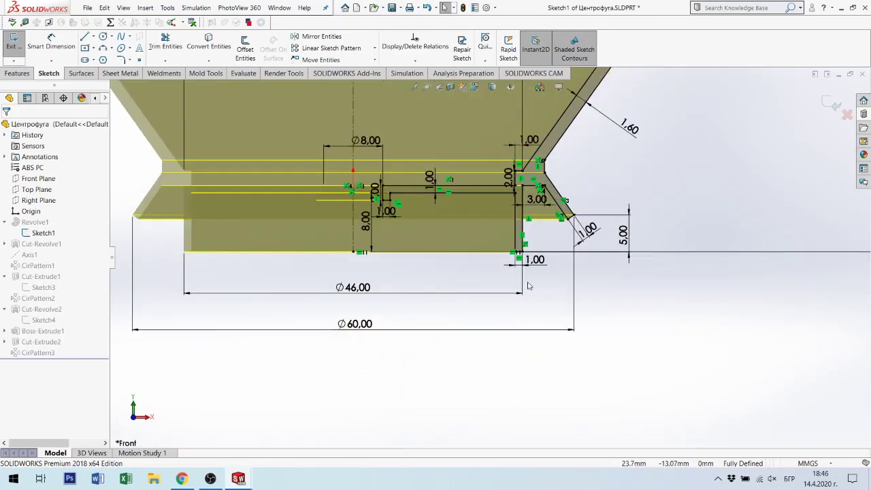
{"action": "double_click", "coordinate": [364, 333]}
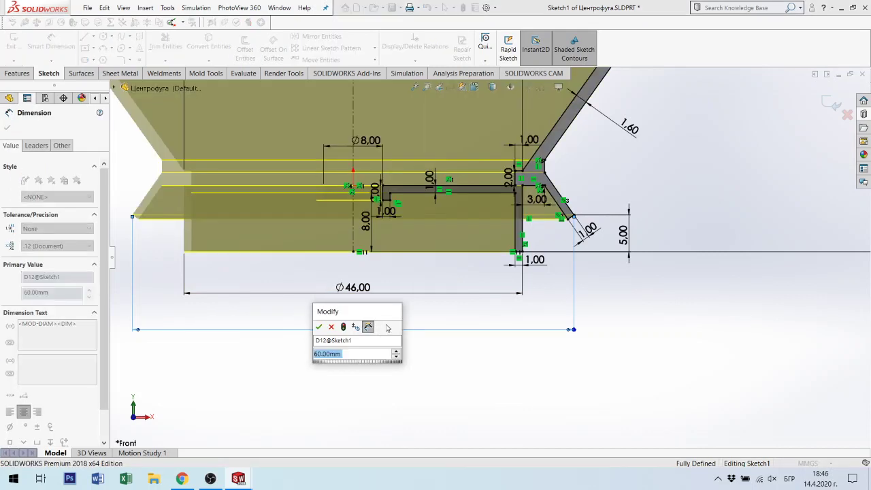
{"action": "type", "text": "70"}
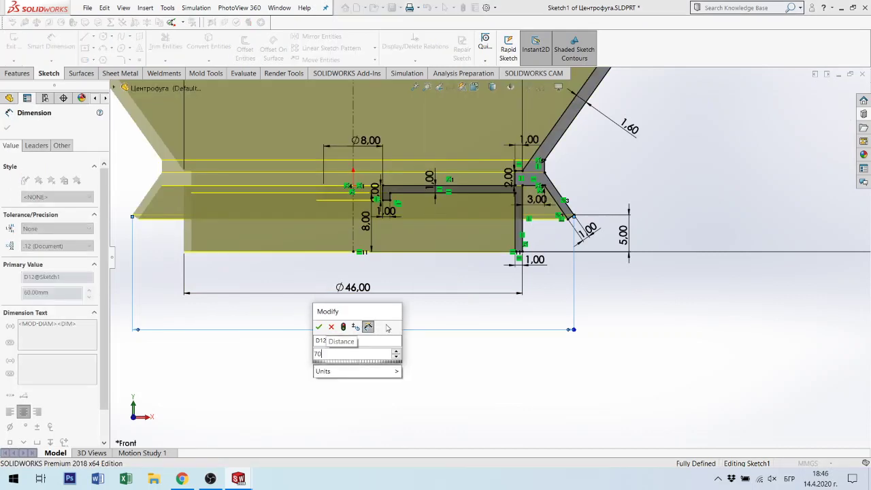
{"action": "key", "text": "Return"}
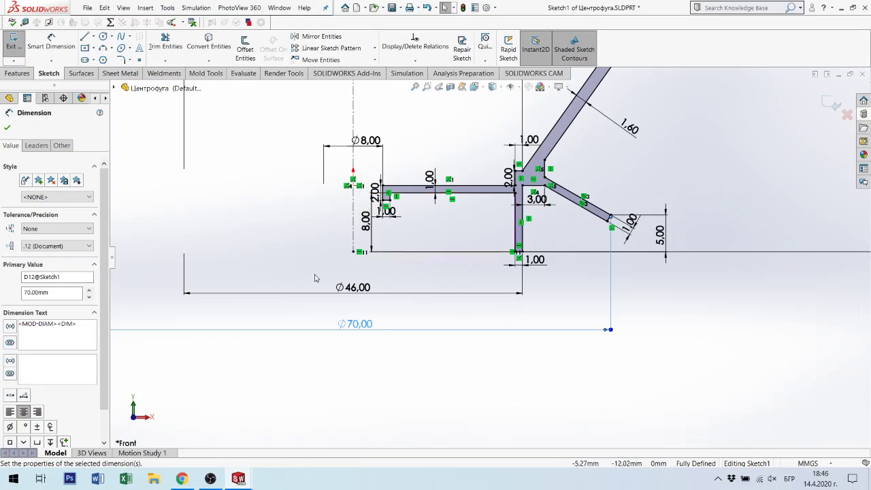
Delete the top Ø46.00 dimension and make the two vertical junction lines collinear.
{"action": "scroll", "coordinate": [497, 208], "scroll_direction": "up", "scroll_amount": 2}
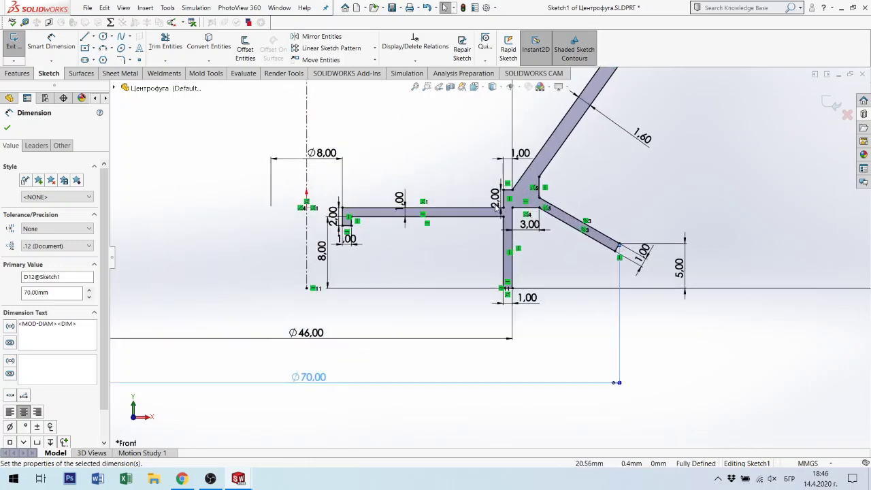
{"action": "scroll", "coordinate": [496, 208], "scroll_direction": "up", "scroll_amount": 2}
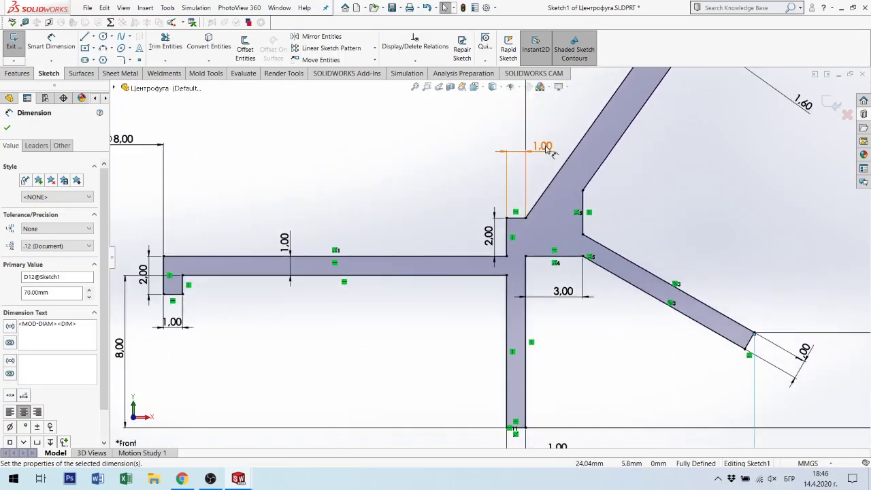
{"action": "double_click", "coordinate": [546, 149]}
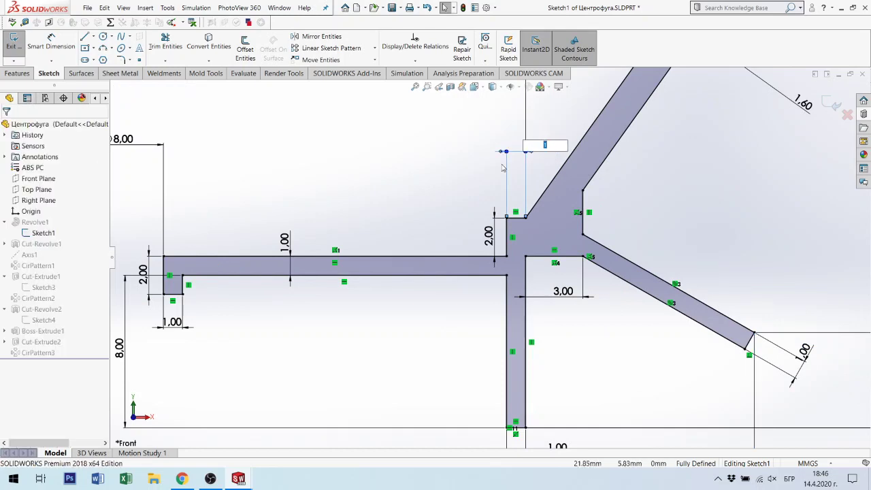
{"action": "scroll", "coordinate": [469, 158], "scroll_direction": "down", "scroll_amount": 1}
{"action": "scroll", "coordinate": [469, 158], "scroll_direction": "down", "scroll_amount": 1}
{"action": "scroll", "coordinate": [439, 149], "scroll_direction": "down", "scroll_amount": 1}
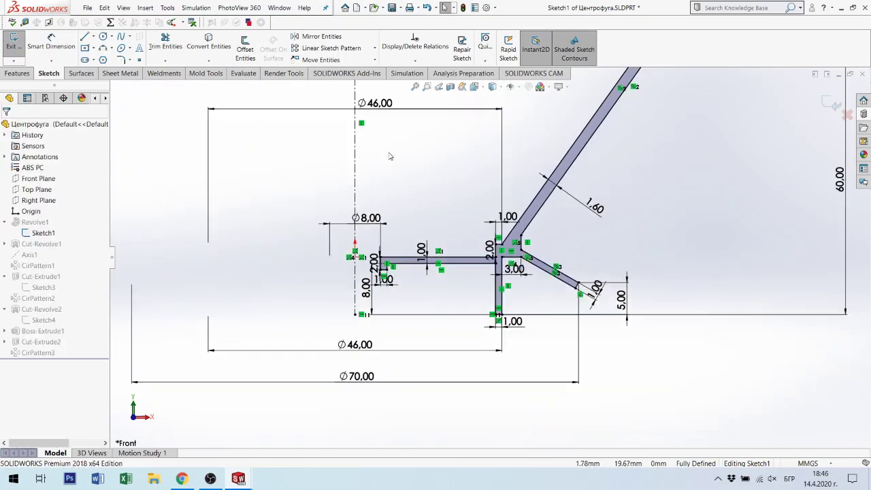
{"action": "scroll", "coordinate": [423, 148], "scroll_direction": "down", "scroll_amount": 2}
{"action": "left_click", "coordinate": [423, 148]}
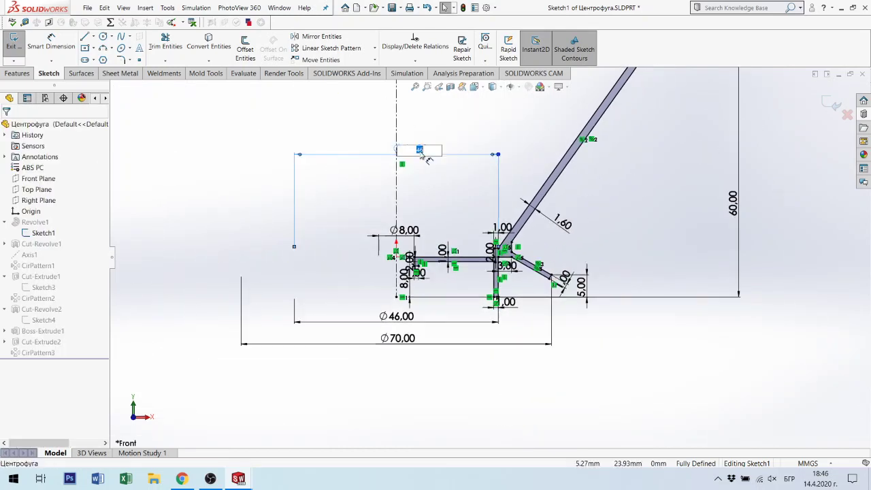
{"action": "left_click", "coordinate": [459, 164]}
{"action": "left_click", "coordinate": [458, 156]}
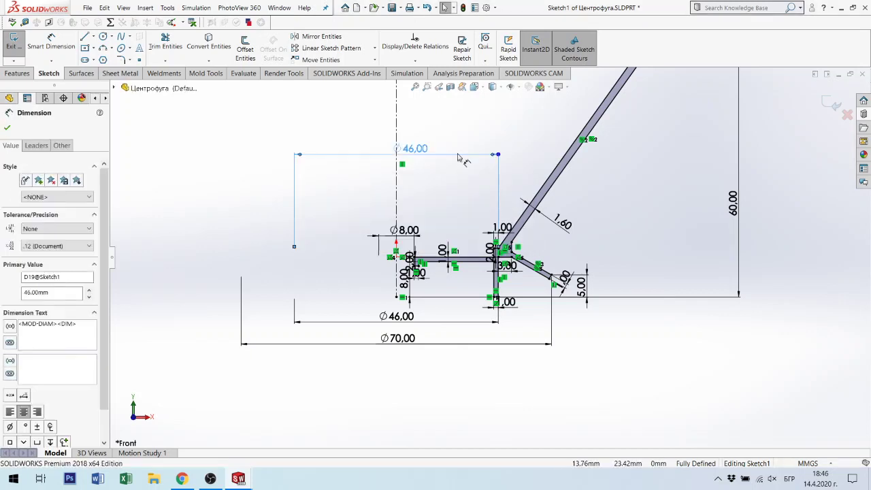
{"action": "key", "text": "Delete"}
{"action": "scroll", "coordinate": [493, 248], "scroll_direction": "down", "scroll_amount": 3}
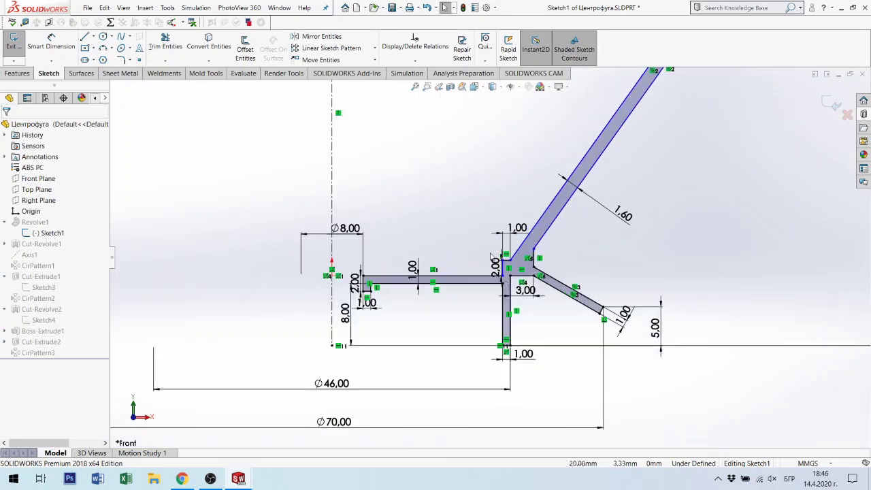
{"action": "scroll", "coordinate": [492, 243], "scroll_direction": "down", "scroll_amount": 4}
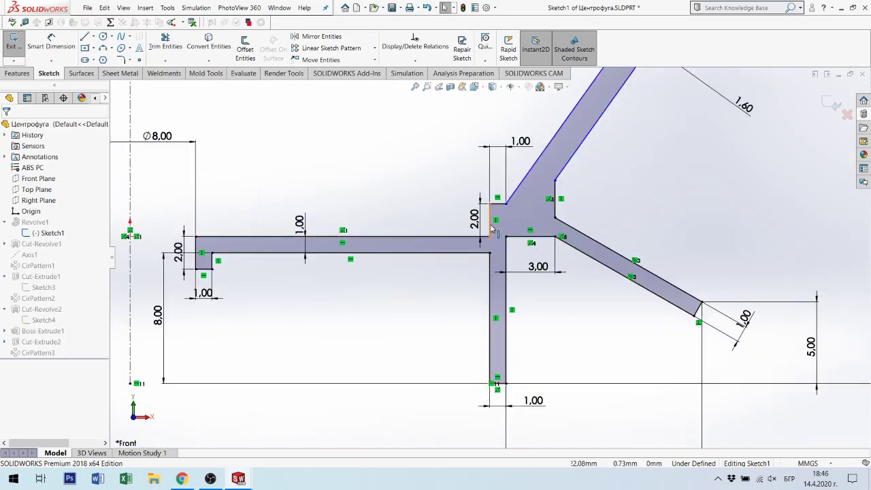
{"action": "left_click", "coordinate": [491, 227]}
{"action": "left_click", "coordinate": [491, 274], "text": "ctrl"}
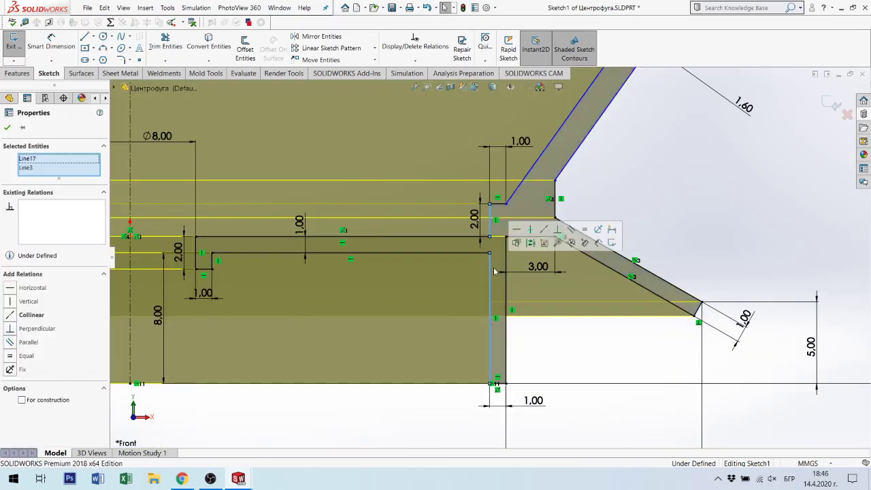
{"action": "left_click", "coordinate": [543, 229]}
{"action": "left_click", "coordinate": [532, 304]}
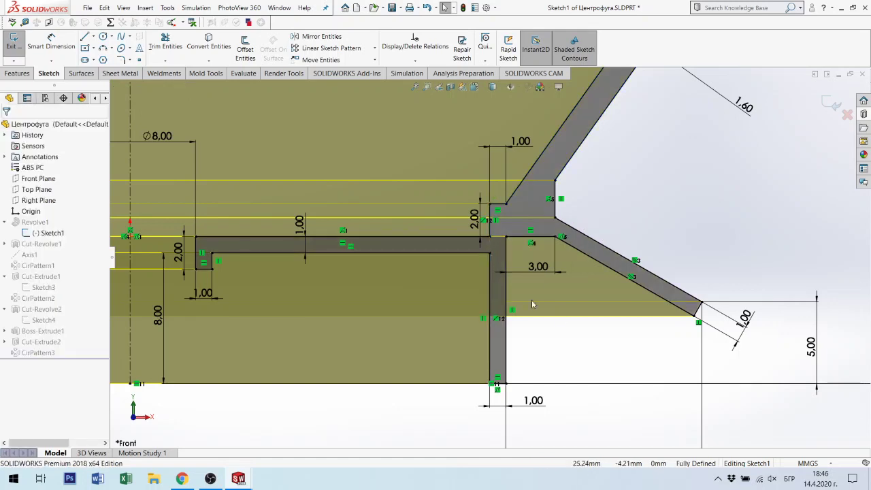
Change the Ø46 diameter to Ø56 and the 1.60 rib thickness to 2.00.
{"action": "scroll", "coordinate": [483, 358], "scroll_direction": "up", "scroll_amount": 3}
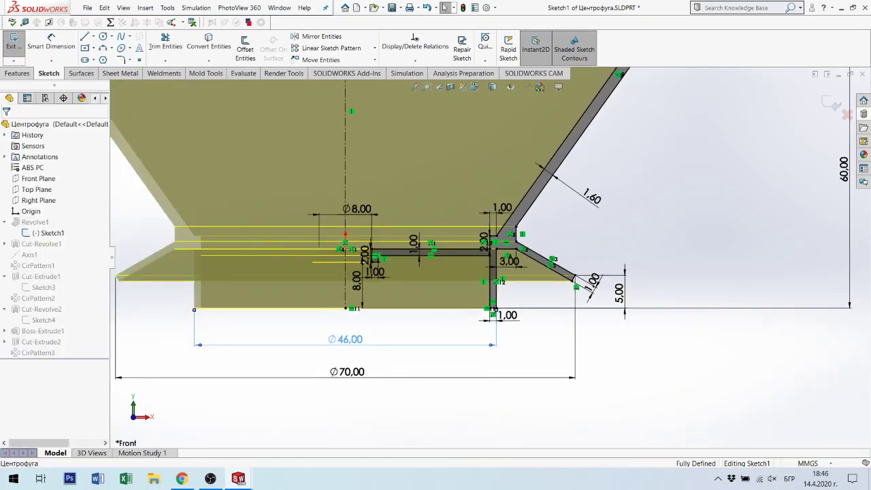
{"action": "double_click", "coordinate": [344, 339]}
{"action": "type", "text": "56"}
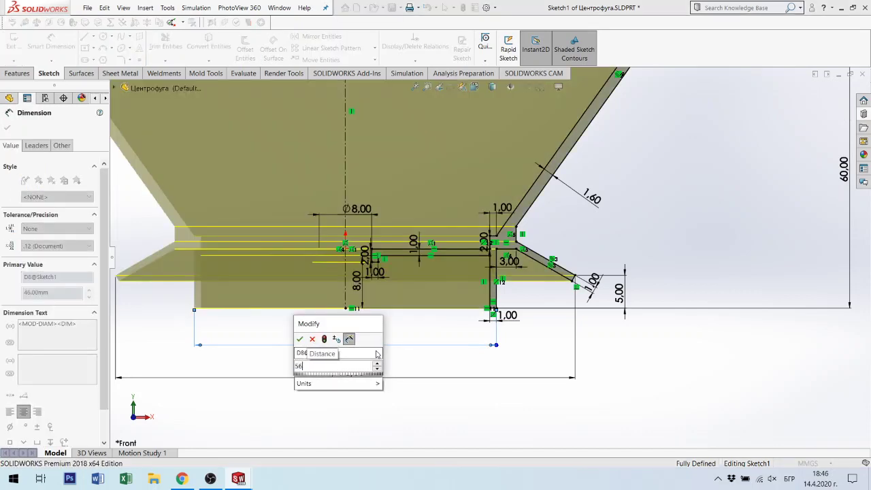
{"action": "key", "text": "Return"}
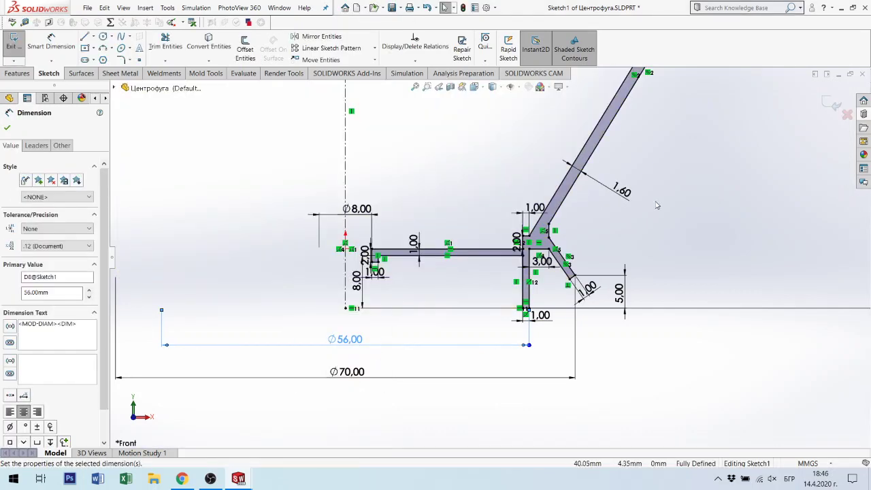
{"action": "scroll", "coordinate": [593, 197], "scroll_direction": "up", "scroll_amount": 4}
{"action": "scroll", "coordinate": [488, 303], "scroll_direction": "up", "scroll_amount": 1}
{"action": "scroll", "coordinate": [506, 238], "scroll_direction": "down", "scroll_amount": 1}
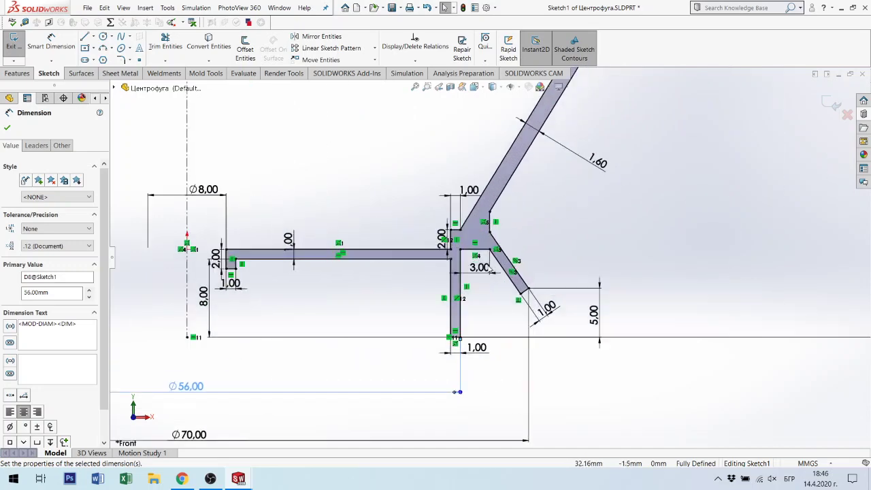
{"action": "scroll", "coordinate": [421, 266], "scroll_direction": "down", "scroll_amount": 1}
{"action": "scroll", "coordinate": [381, 279], "scroll_direction": "down", "scroll_amount": 1}
{"action": "scroll", "coordinate": [338, 293], "scroll_direction": "down", "scroll_amount": 1}
{"action": "scroll", "coordinate": [565, 243], "scroll_direction": "up", "scroll_amount": 2}
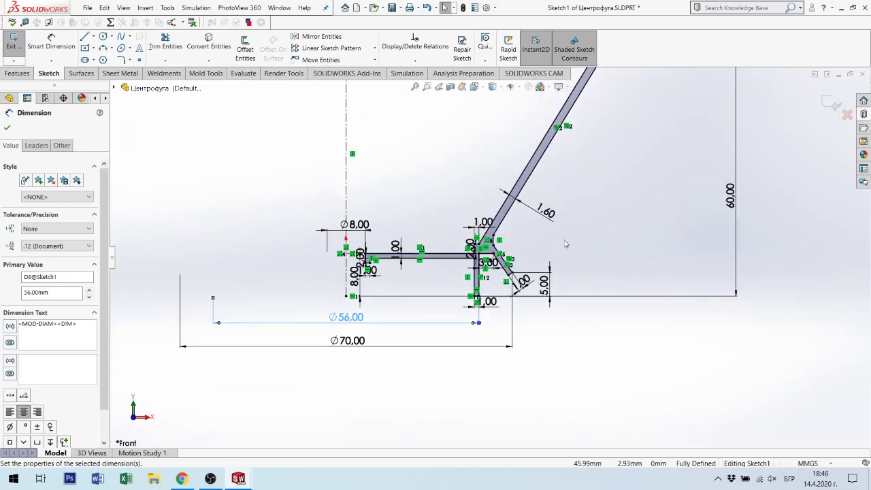
{"action": "scroll", "coordinate": [585, 179], "scroll_direction": "up", "scroll_amount": 2}
{"action": "scroll", "coordinate": [567, 196], "scroll_direction": "up", "scroll_amount": 1}
{"action": "scroll", "coordinate": [457, 257], "scroll_direction": "down", "scroll_amount": 2}
{"action": "scroll", "coordinate": [508, 271], "scroll_direction": "down", "scroll_amount": 2}
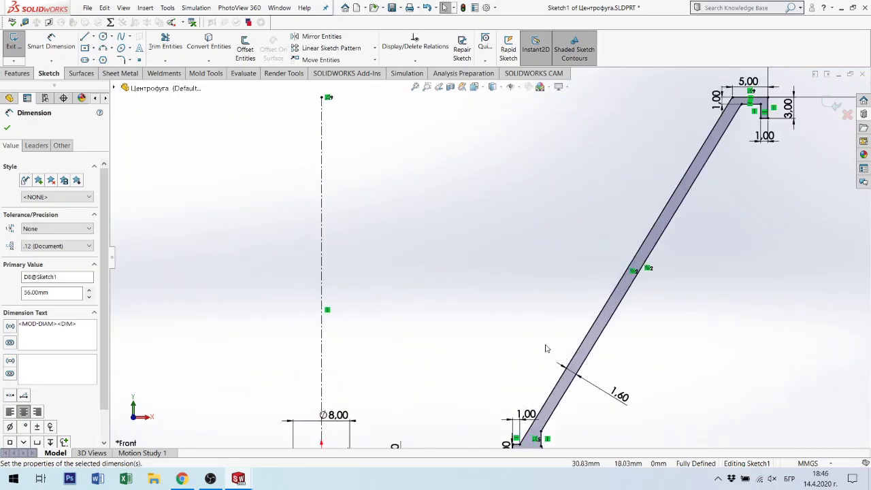
{"action": "key", "text": "Escape"}
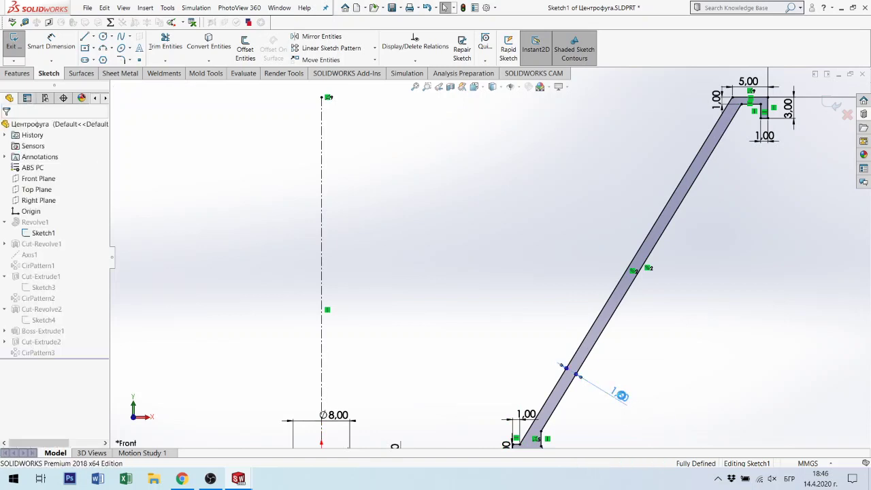
{"action": "double_click", "coordinate": [620, 395]}
{"action": "type", "text": "2"}
{"action": "key", "text": "Return"}
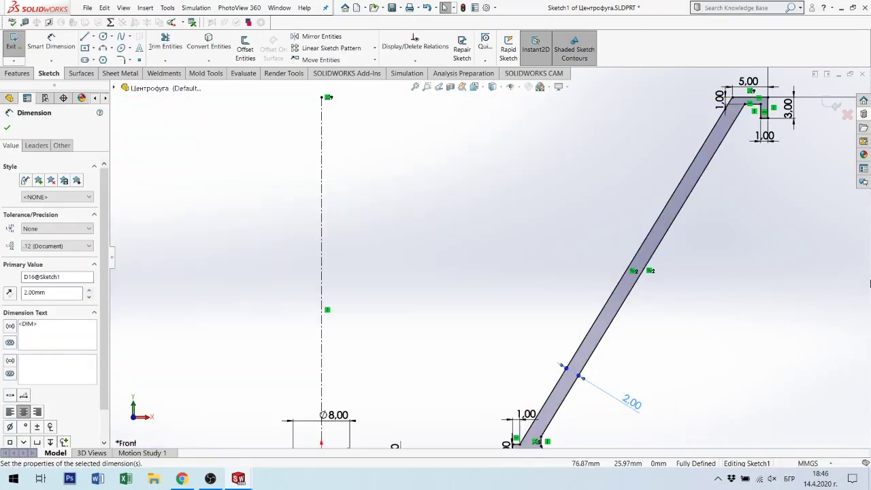
Exit Sketch1 and orbit the rebuilt part to inspect the thicker struts at the base.
{"action": "left_click", "coordinate": [835, 109]}
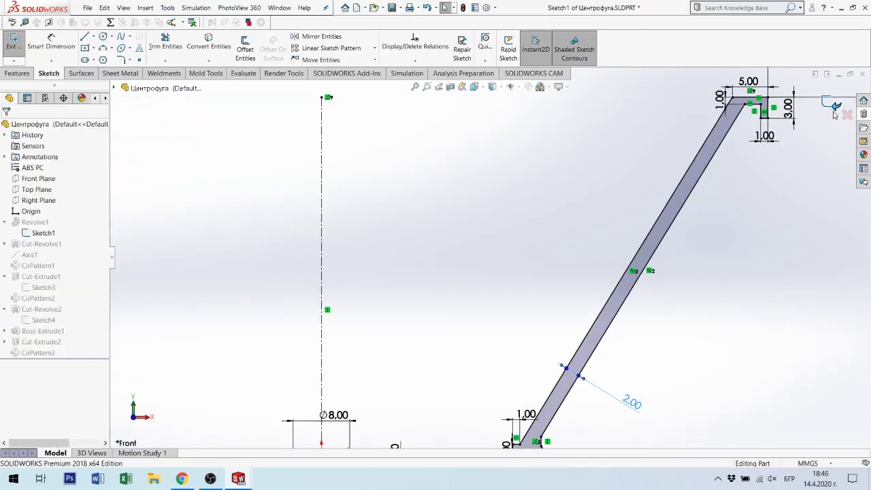
{"action": "scroll", "coordinate": [480, 307], "scroll_direction": "up", "scroll_amount": 2}
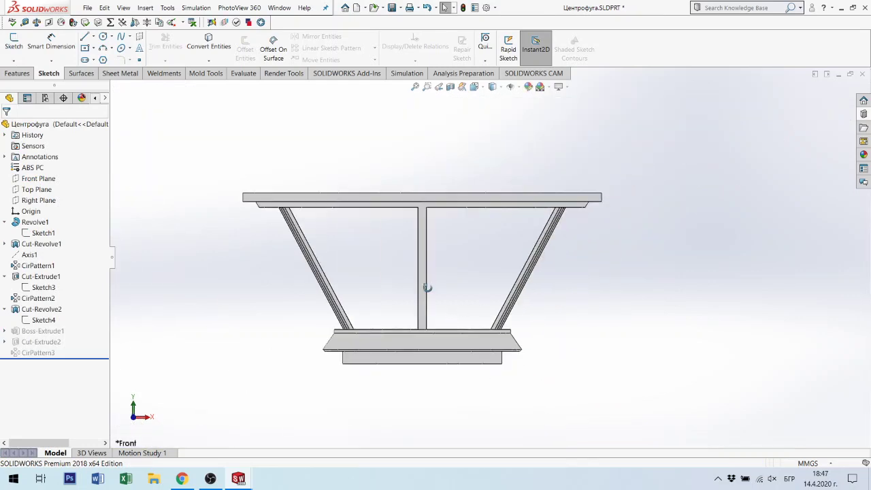
{"action": "mouse_move", "coordinate": [427, 288]}
{"action": "middle_mouse_down"}
{"action": "mouse_move", "coordinate": [487, 269]}
{"action": "mouse_move", "coordinate": [479, 271]}
{"action": "middle_mouse_up"}
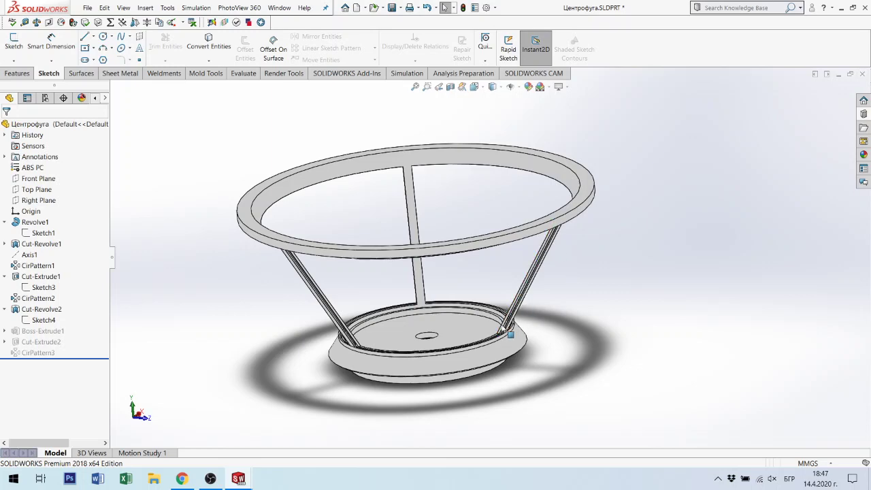
{"action": "scroll", "coordinate": [509, 332], "scroll_direction": "down", "scroll_amount": 2}
{"action": "scroll", "coordinate": [508, 326], "scroll_direction": "down", "scroll_amount": 2}
{"action": "scroll", "coordinate": [507, 316], "scroll_direction": "down", "scroll_amount": 3}
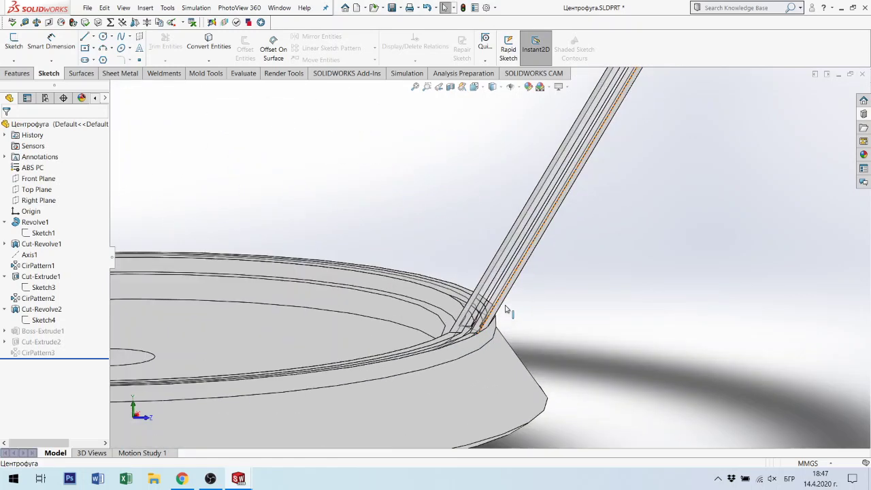
{"action": "middle_click_drag", "start_coordinate": [506, 309], "coordinate": [447, 323]}
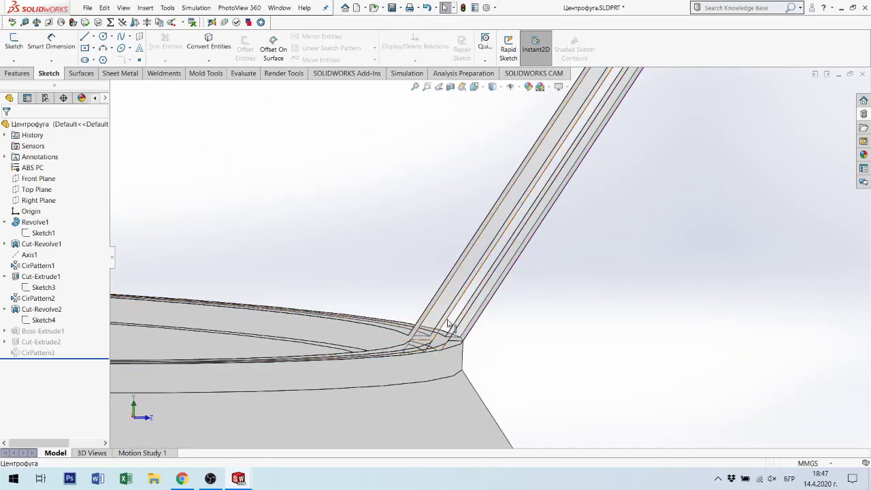
{"action": "scroll", "coordinate": [476, 314], "scroll_direction": "up", "scroll_amount": 1}
{"action": "scroll", "coordinate": [574, 194], "scroll_direction": "up", "scroll_amount": 2}
{"action": "scroll", "coordinate": [613, 149], "scroll_direction": "up", "scroll_amount": 2}
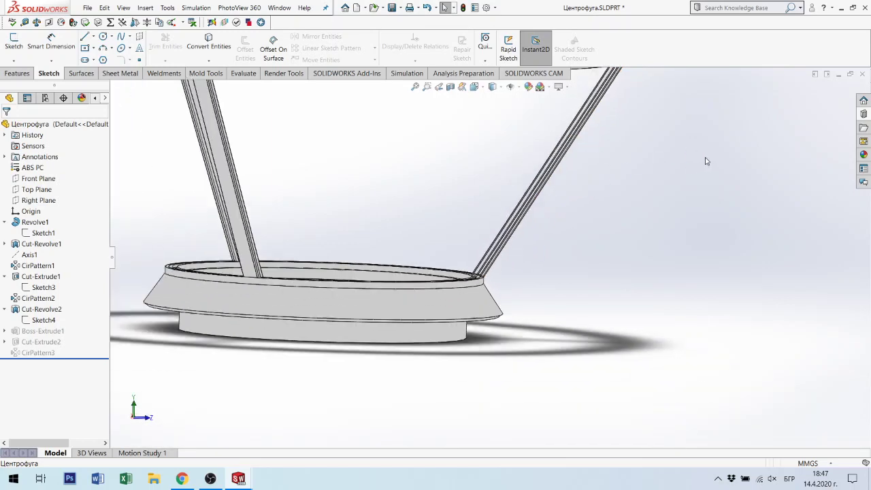
{"action": "scroll", "coordinate": [706, 162], "scroll_direction": "up", "scroll_amount": 2}
Save and close Центрофуга, rebuild the Kansai assembly, then open and close Cedka.
{"action": "left_click", "coordinate": [861, 74]}
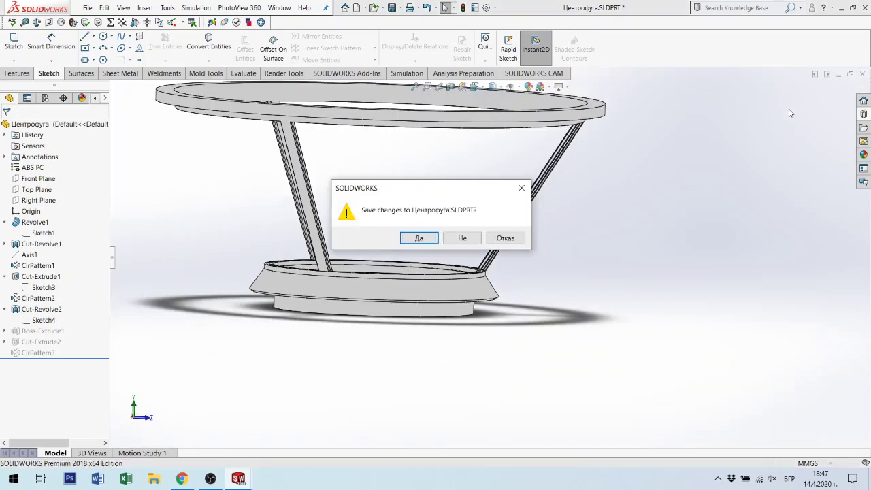
{"action": "left_click", "coordinate": [415, 239]}
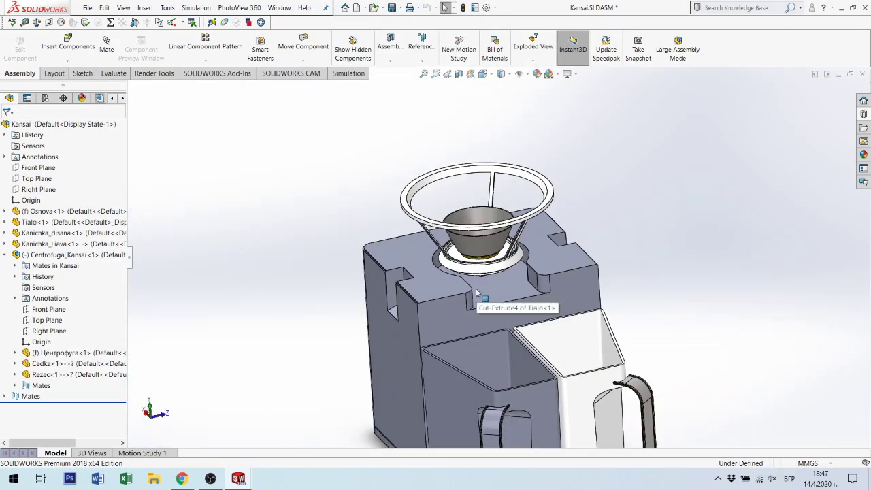
{"action": "scroll", "coordinate": [484, 299], "scroll_direction": "up", "scroll_amount": 3}
{"action": "middle_click_drag", "start_coordinate": [483, 298], "coordinate": [469, 293]}
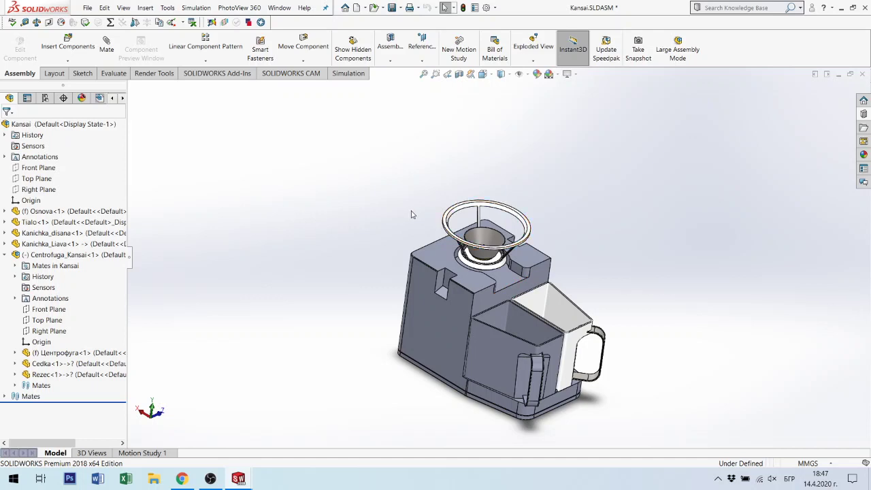
{"action": "left_click", "coordinate": [463, 8]}
{"action": "left_click", "coordinate": [52, 364]}
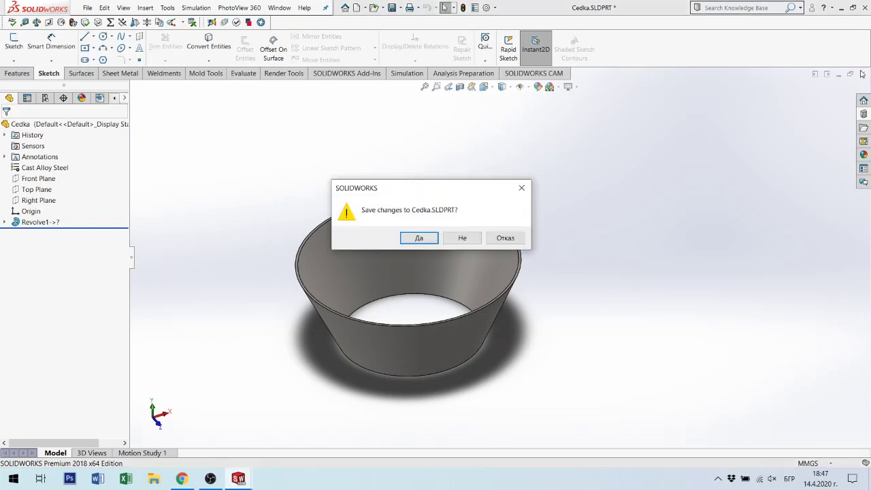
{"action": "left_click", "coordinate": [419, 238]}
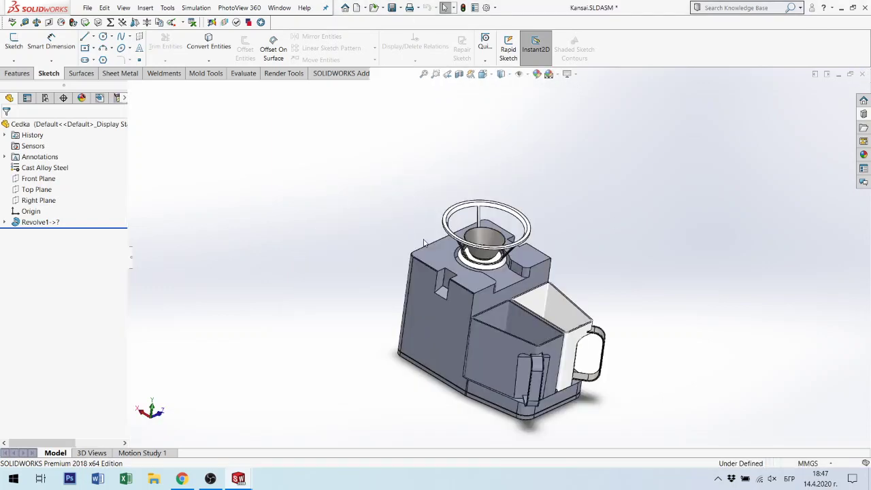
Toggle Large Assembly Mode, use Shaded With Edges, and open Centrofuga_Kansai in its own window.
{"action": "scroll", "coordinate": [500, 271], "scroll_direction": "down", "scroll_amount": 5}
{"action": "middle_click_drag", "start_coordinate": [500, 270], "coordinate": [443, 249]}
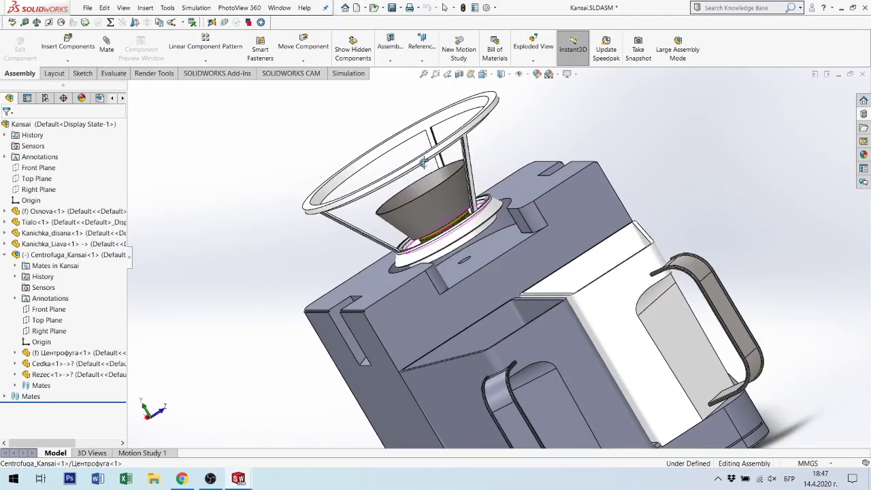
{"action": "scroll", "coordinate": [442, 248], "scroll_direction": "down", "scroll_amount": 2}
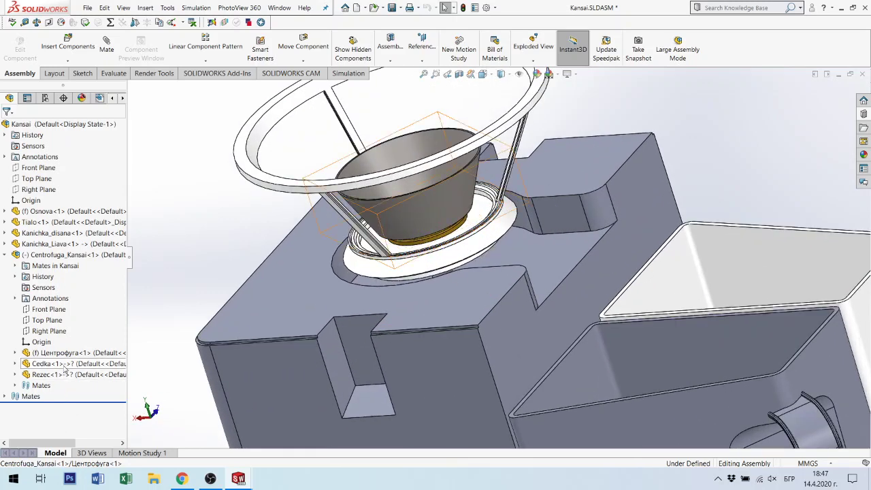
{"action": "left_click", "coordinate": [684, 55]}
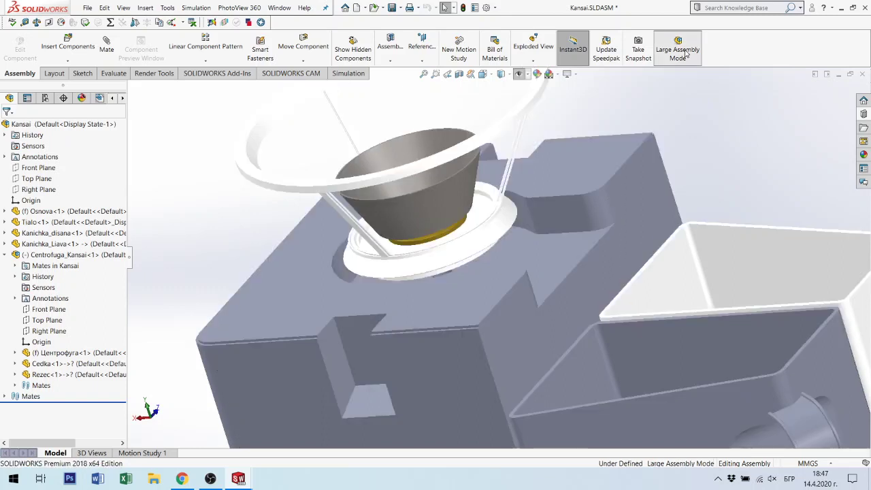
{"action": "left_click", "coordinate": [686, 54]}
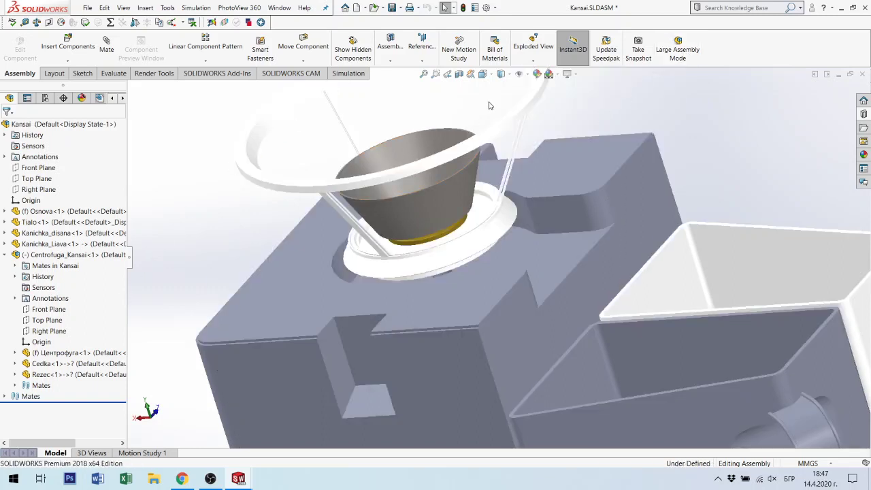
{"action": "mouse_move", "coordinate": [501, 73]}
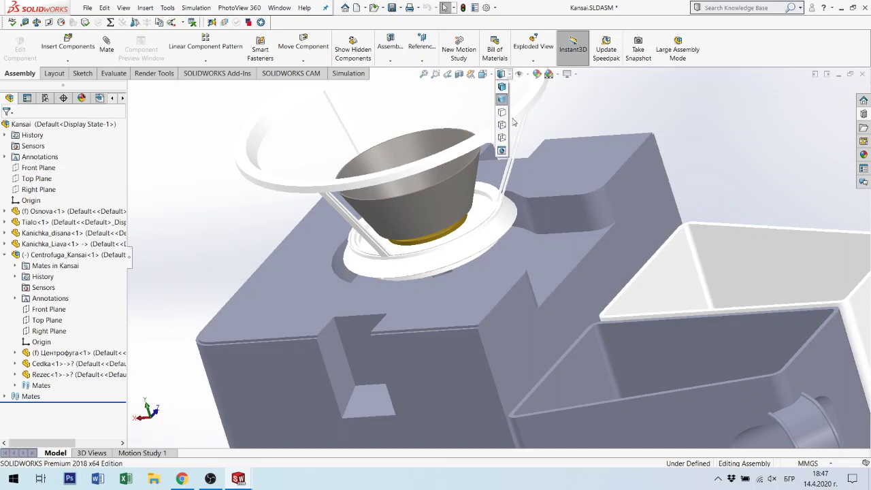
{"action": "left_click", "coordinate": [502, 99]}
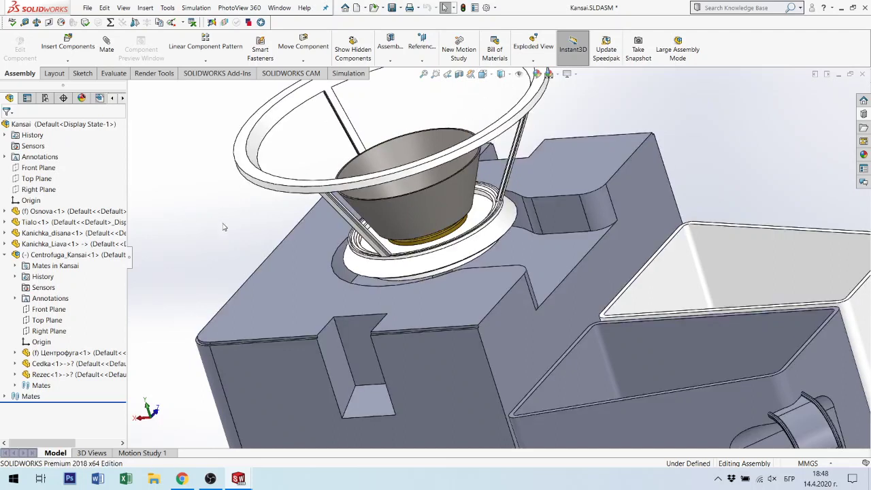
{"action": "left_click", "coordinate": [65, 255]}
{"action": "left_click", "coordinate": [72, 226]}
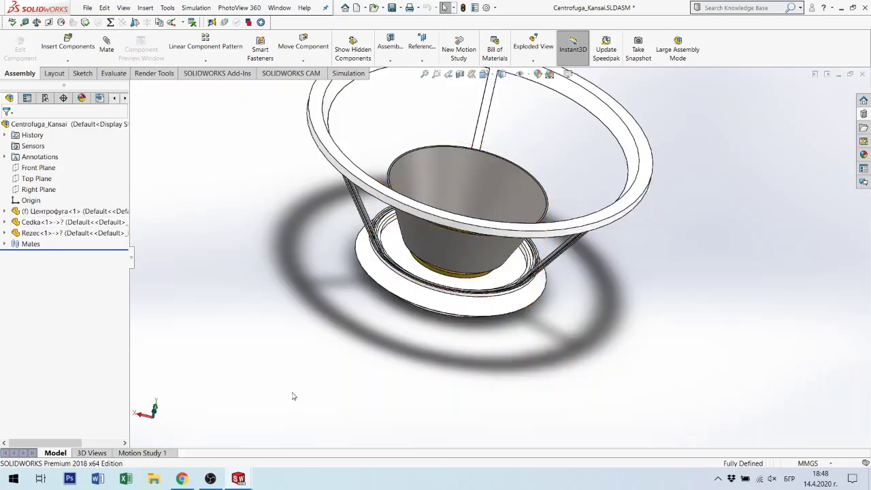
Zoom to fit the subassembly, expand Cedka<1>, and start Edit Component on it.
{"action": "key", "text": "z"}
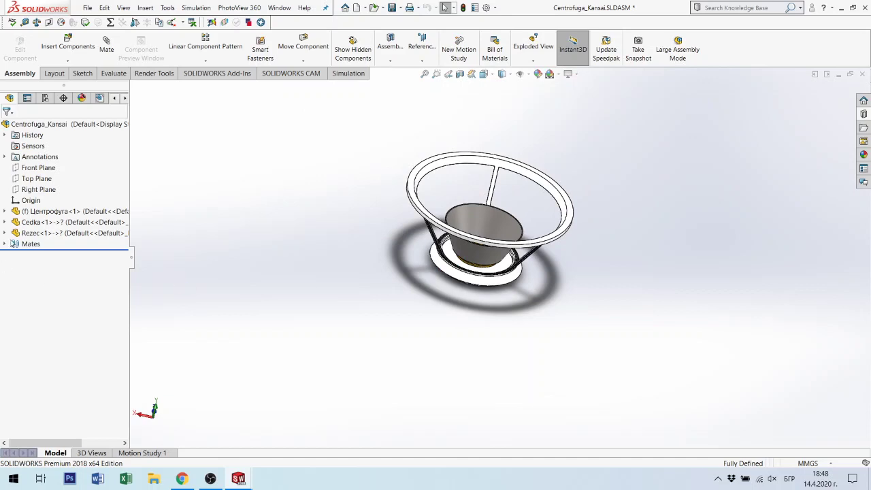
{"action": "left_click", "coordinate": [6, 223]}
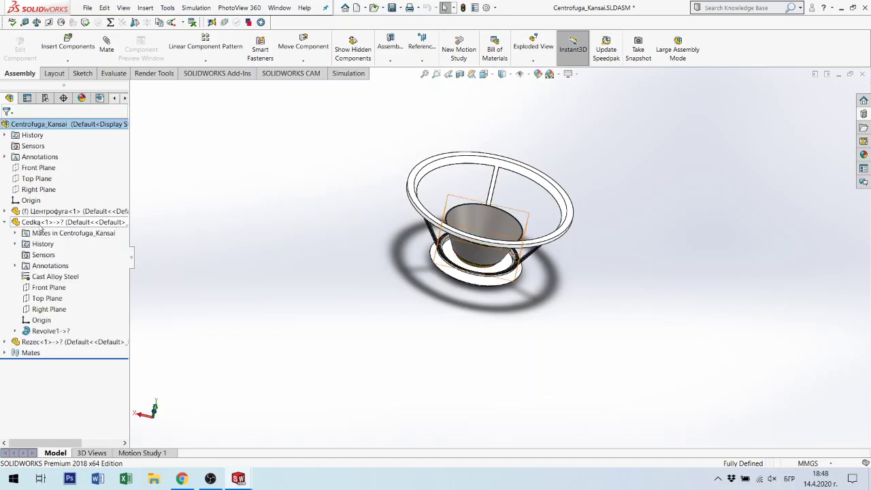
{"action": "left_click", "coordinate": [40, 225]}
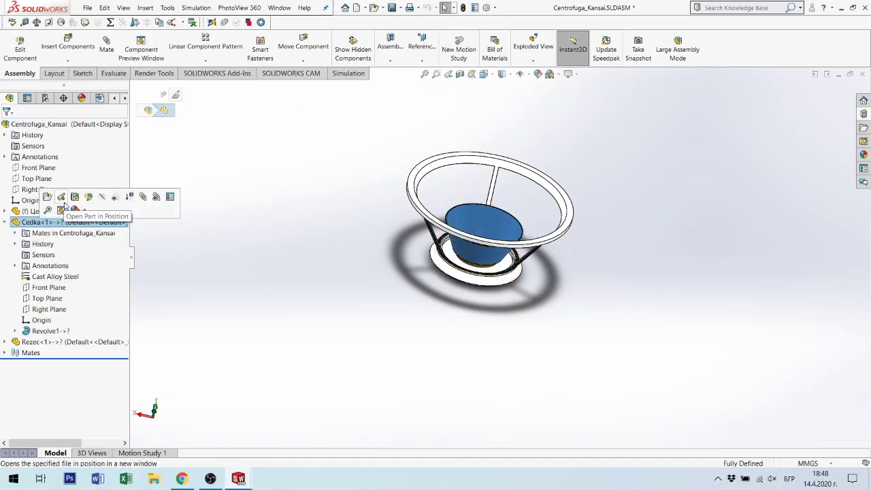
{"action": "right_click", "coordinate": [30, 222]}
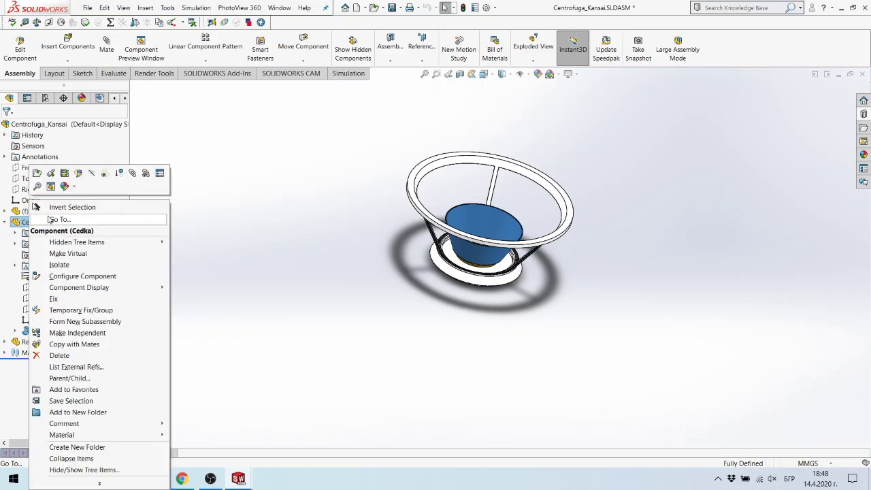
{"action": "left_click", "coordinate": [210, 200]}
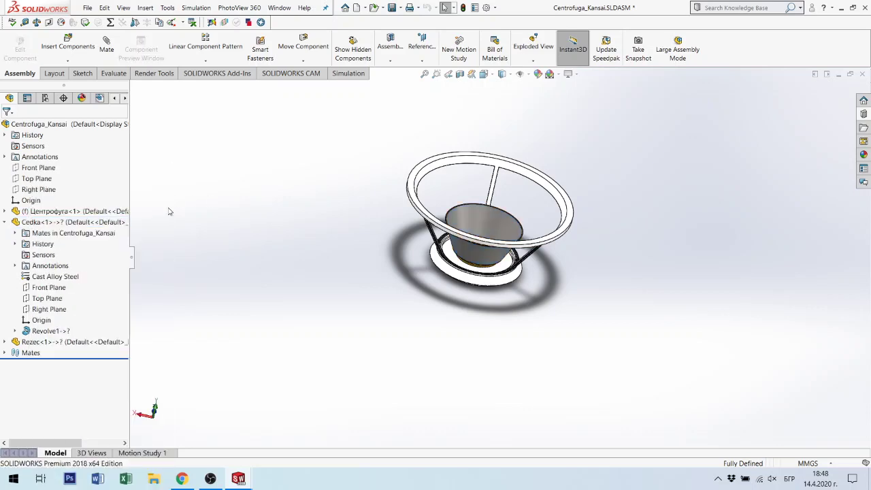
{"action": "right_click", "coordinate": [50, 222]}
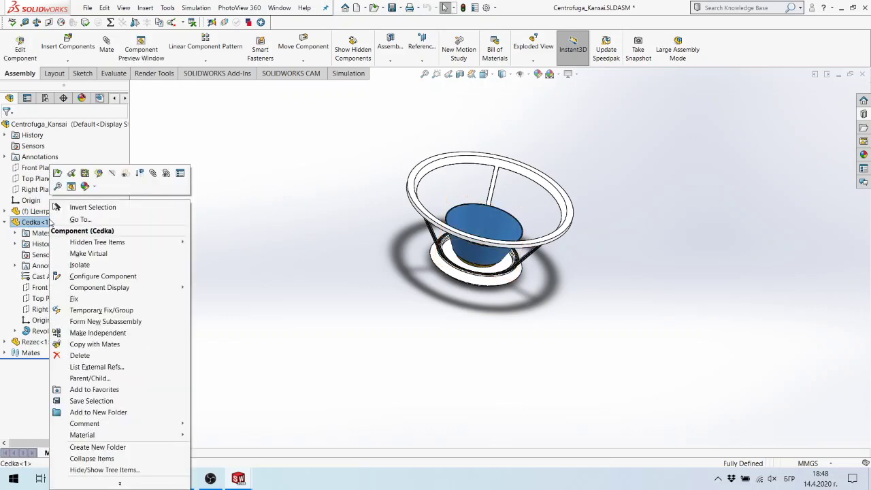
{"action": "left_click", "coordinate": [21, 46]}
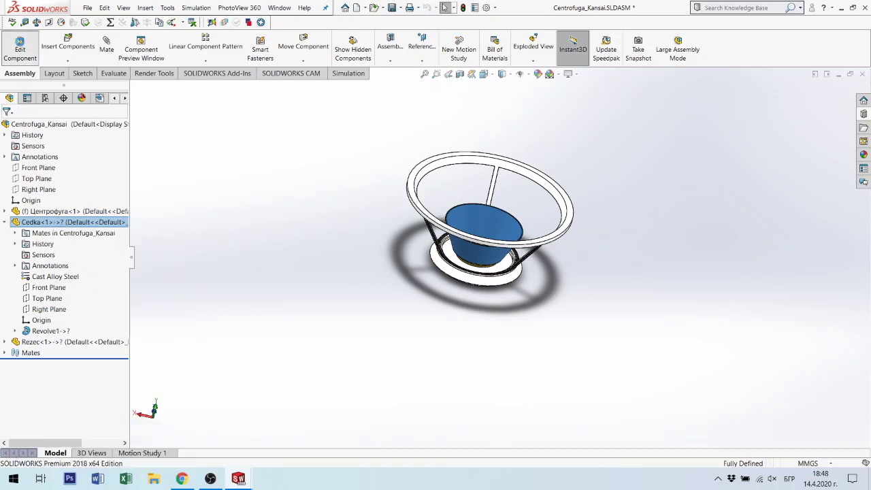
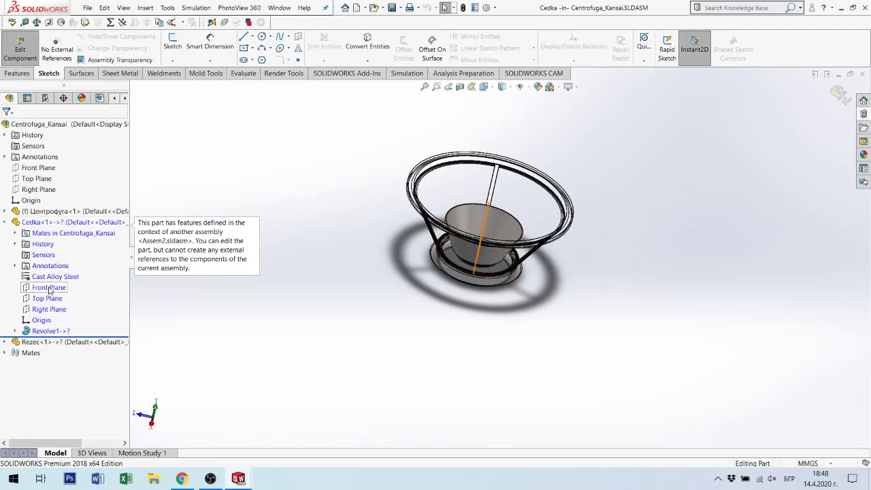
Edit Sketch1 under Cedka's Revolve1 and view it from the Right.
{"action": "left_click", "coordinate": [41, 332]}
{"action": "left_click", "coordinate": [16, 331]}
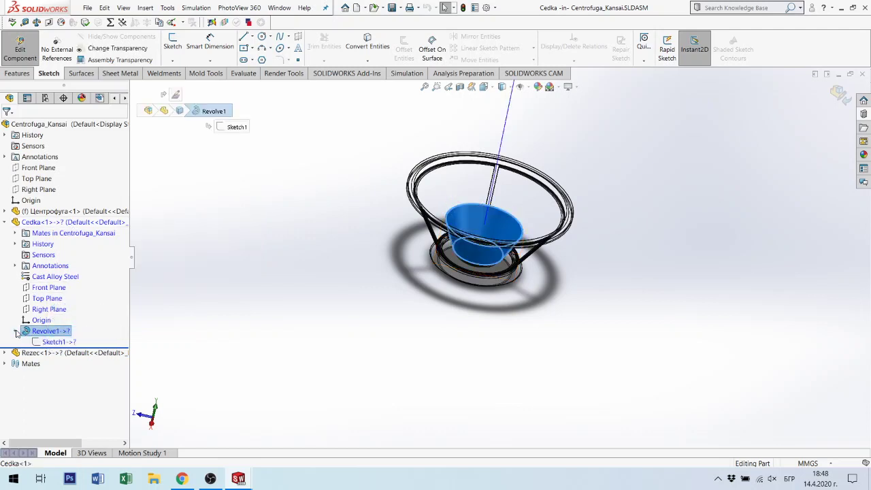
{"action": "left_click", "coordinate": [60, 342]}
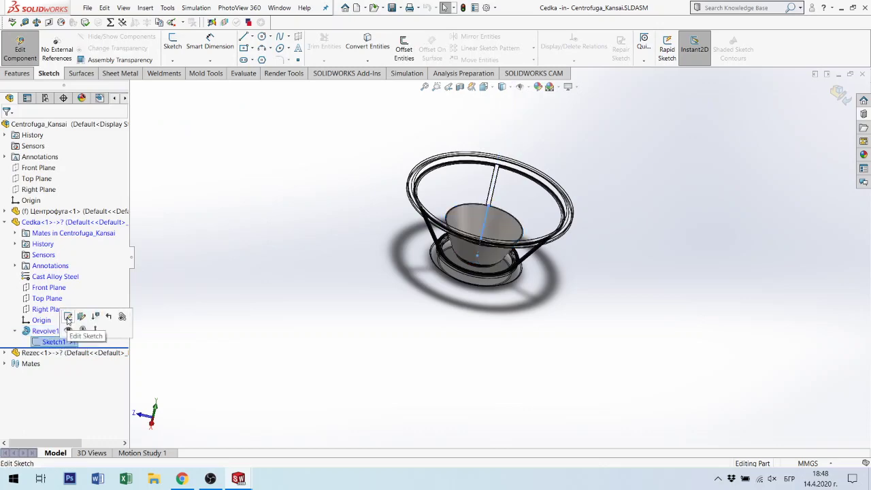
{"action": "left_click", "coordinate": [68, 321]}
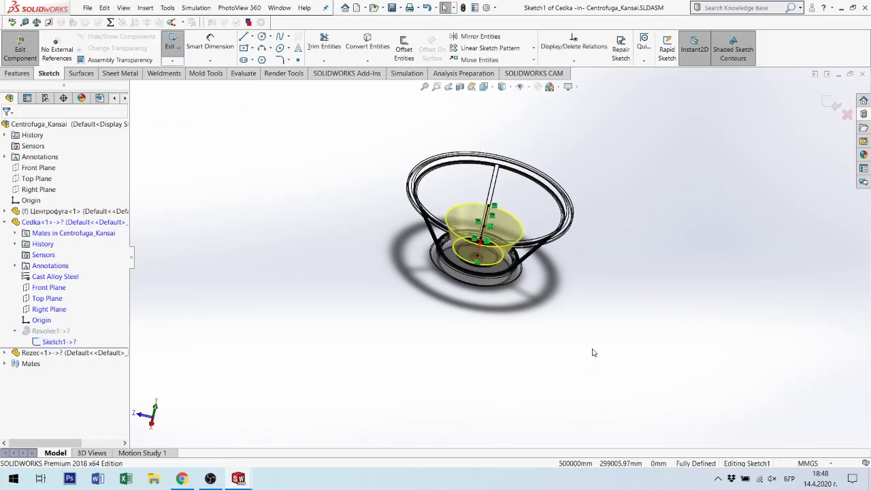
{"action": "key", "text": "ctrl+4"}
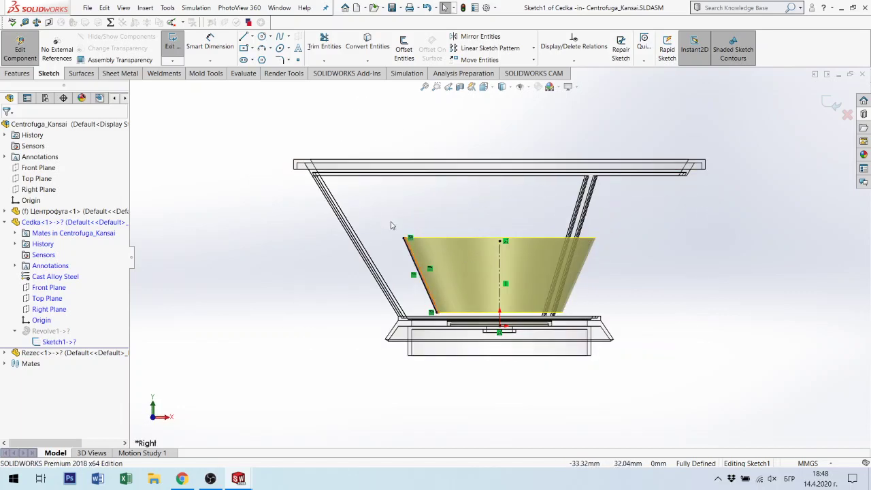
Box-select the slanted left profile line and delete it.
{"action": "left_click_drag", "start_coordinate": [387, 219], "coordinate": [459, 323]}
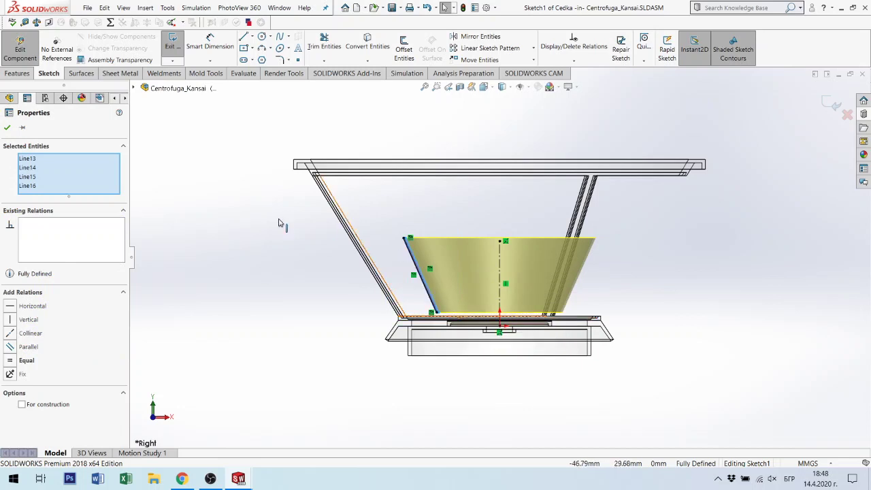
{"action": "left_click", "coordinate": [427, 228]}
{"action": "left_click_drag", "start_coordinate": [397, 222], "coordinate": [456, 319]}
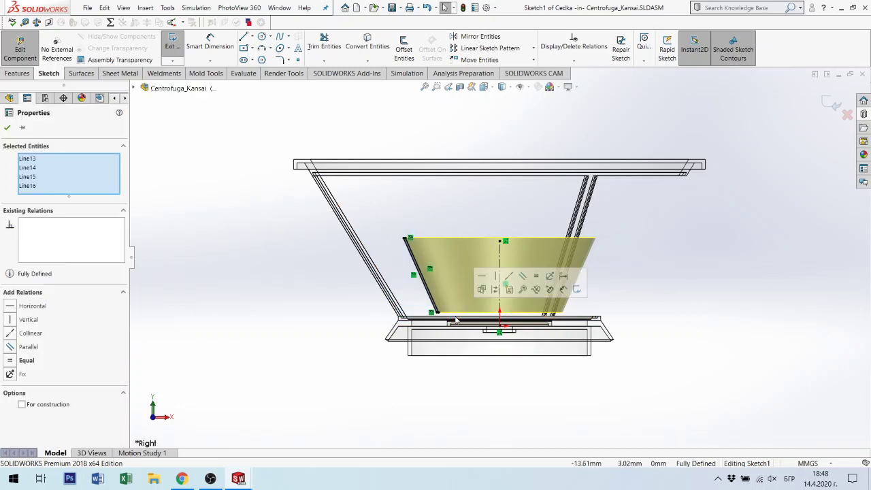
{"action": "key", "text": "Delete"}
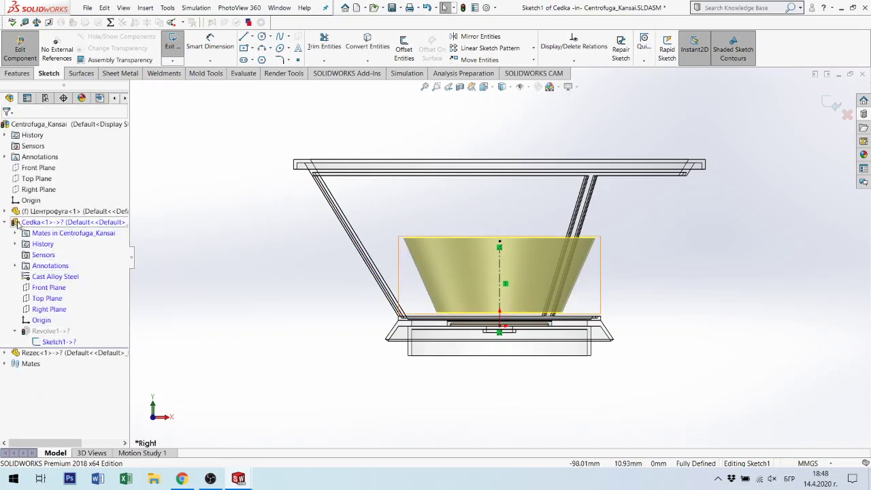
Expand Центрофуга and try editing Cut-Revolve2's Sketch4, dismissing the in-context warning.
{"action": "left_click", "coordinate": [5, 211]}
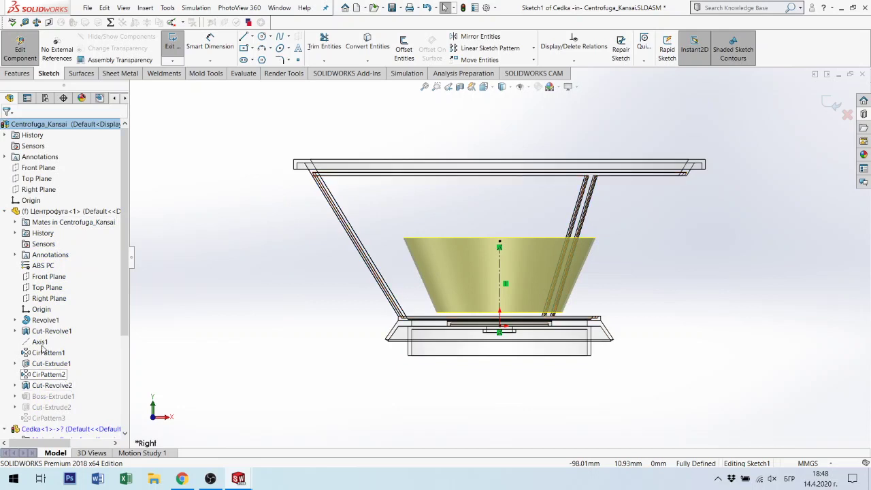
{"action": "left_click", "coordinate": [46, 385]}
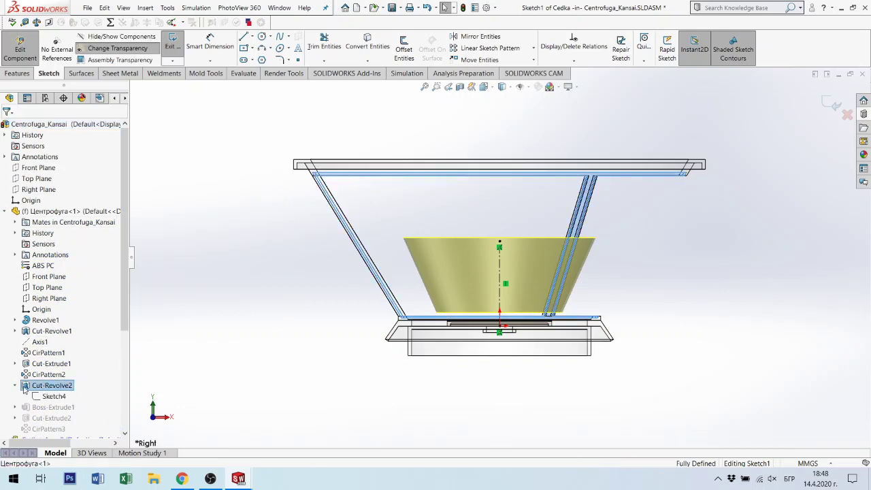
{"action": "double_click", "coordinate": [57, 398]}
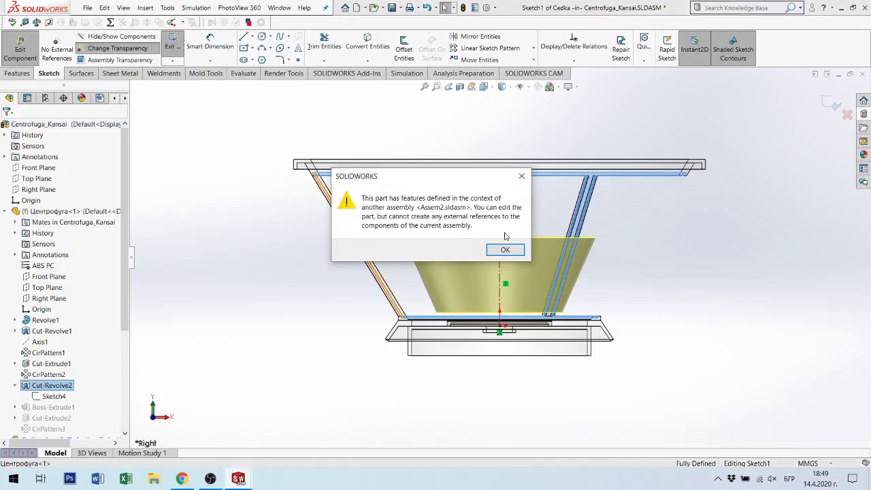
{"action": "left_click", "coordinate": [505, 250]}
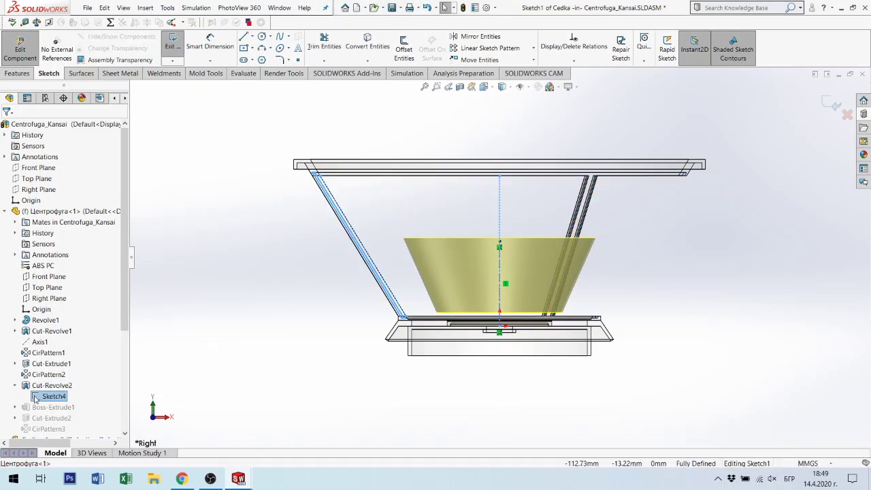
{"action": "left_click", "coordinate": [36, 398]}
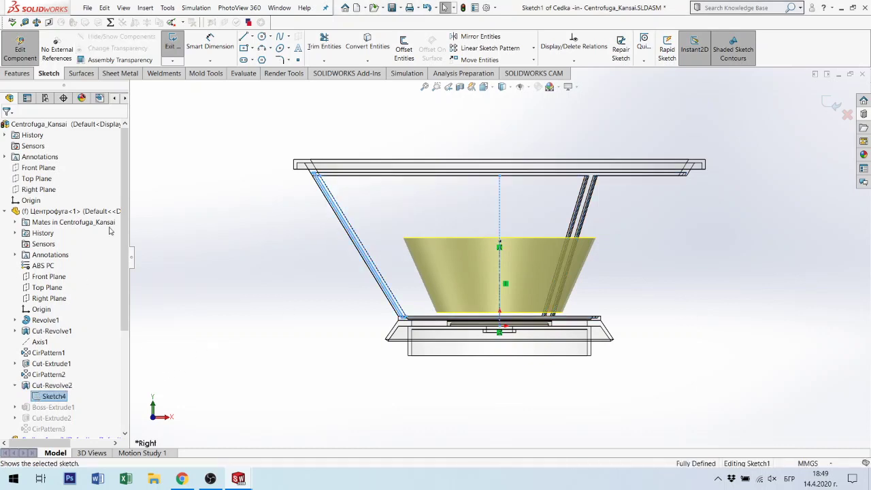
Try Convert Entities and cancel it, then exit the sketch and rebuild anyway.
{"action": "left_click", "coordinate": [370, 41]}
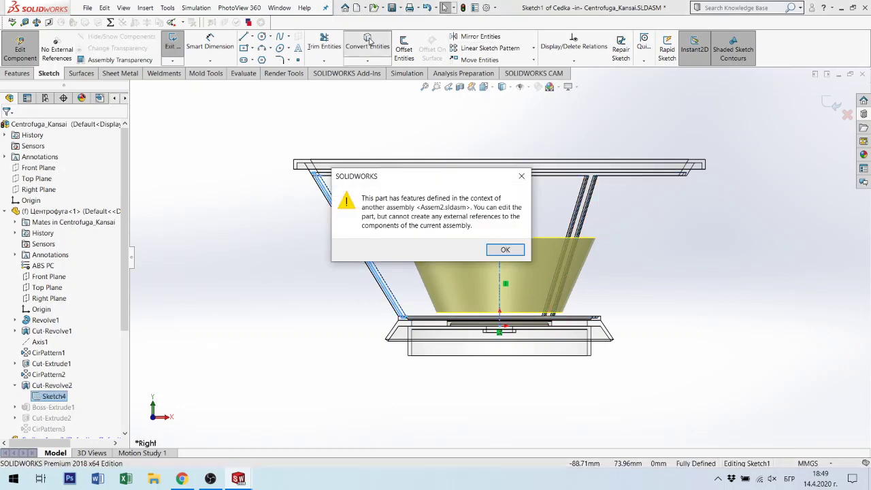
{"action": "left_click", "coordinate": [506, 252]}
{"action": "left_click", "coordinate": [505, 253]}
{"action": "left_click", "coordinate": [505, 249]}
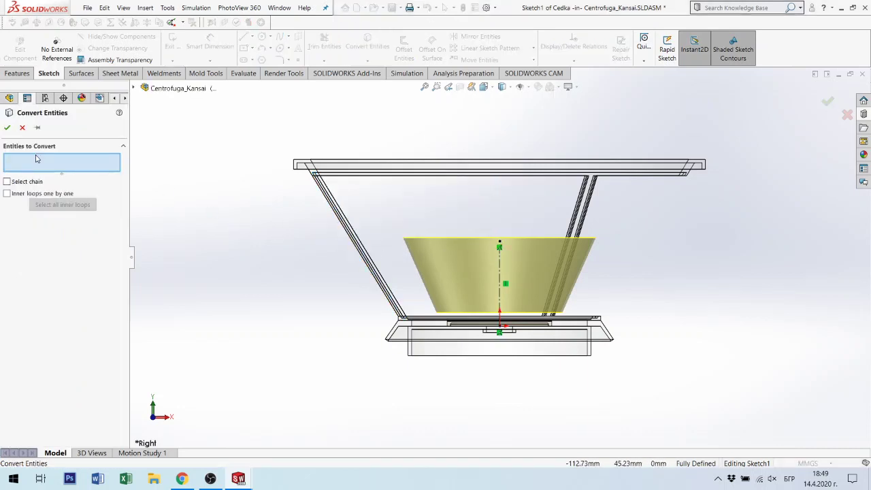
{"action": "left_click", "coordinate": [23, 129]}
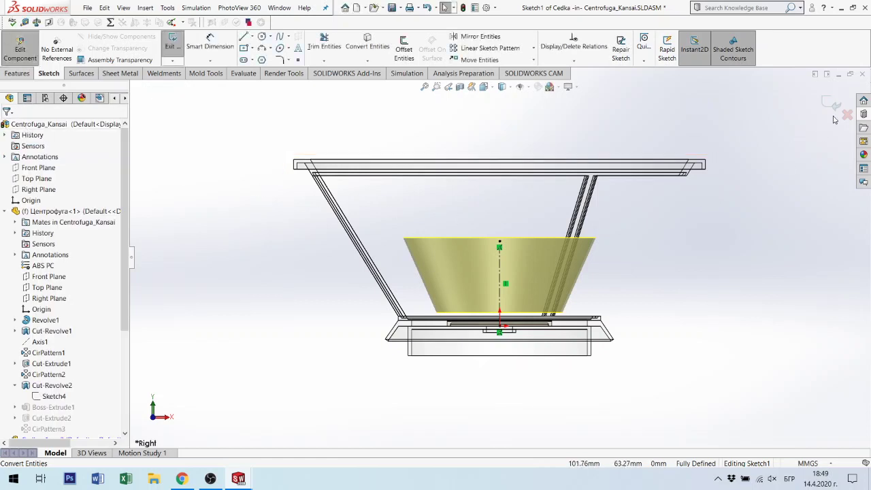
{"action": "left_click", "coordinate": [838, 108]}
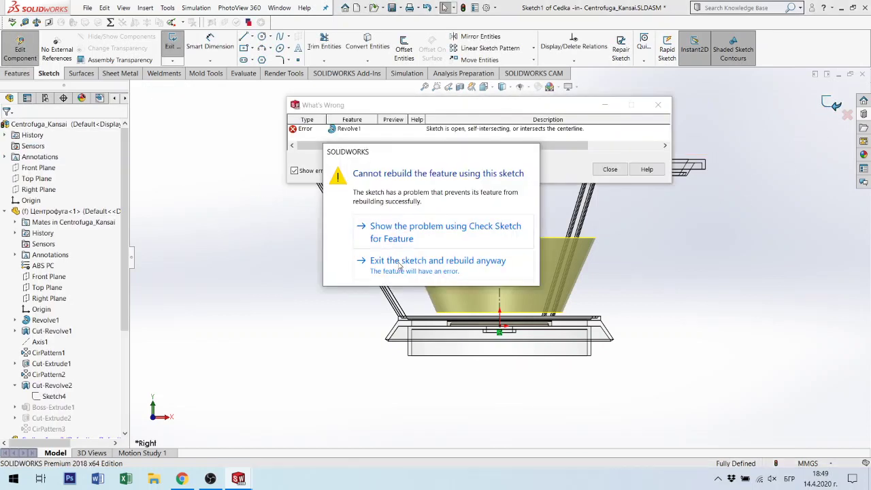
{"action": "left_click", "coordinate": [400, 265]}
Close the error report and delete Cedka's failed Revolve1 and its Sketch1.
{"action": "left_click", "coordinate": [602, 171]}
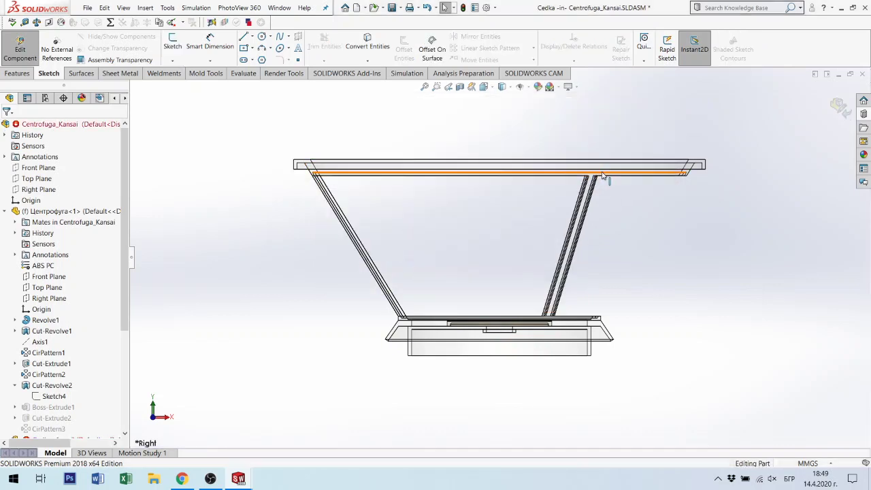
{"action": "scroll", "coordinate": [17, 262], "scroll_direction": "down", "scroll_amount": 2}
{"action": "scroll", "coordinate": [27, 268], "scroll_direction": "up", "scroll_amount": 1}
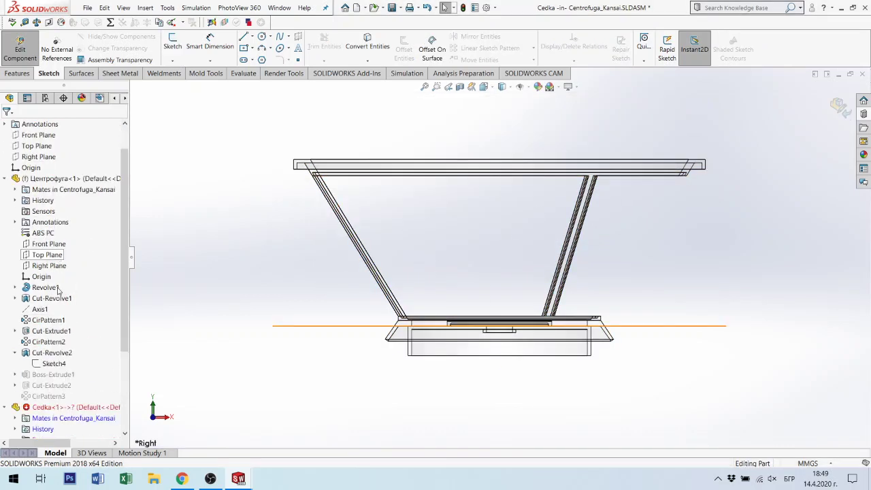
{"action": "scroll", "coordinate": [41, 279], "scroll_direction": "down", "scroll_amount": 3}
{"action": "scroll", "coordinate": [69, 294], "scroll_direction": "down", "scroll_amount": 1}
{"action": "left_click", "coordinate": [77, 290]}
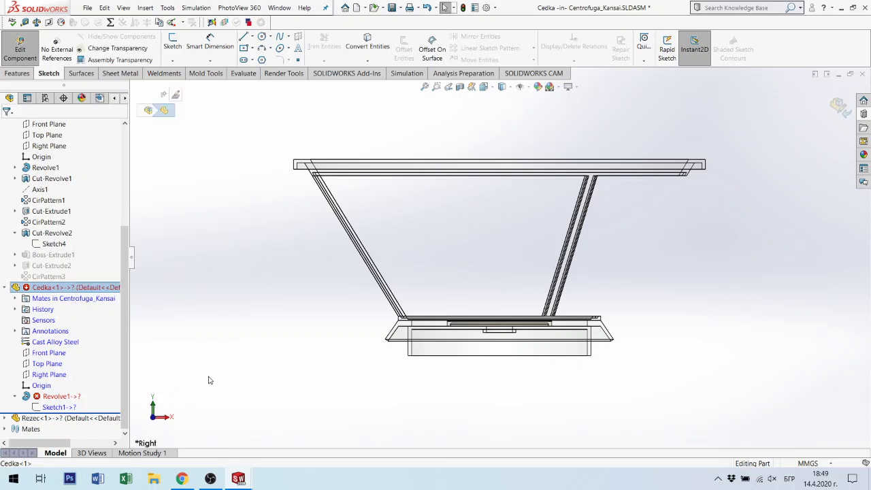
{"action": "left_click", "coordinate": [60, 398]}
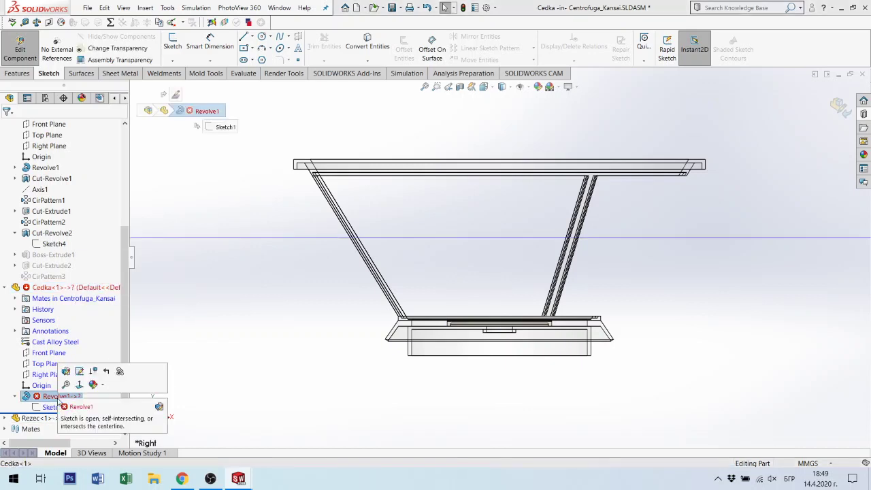
{"action": "key", "text": "Delete"}
{"action": "left_click", "coordinate": [496, 181]}
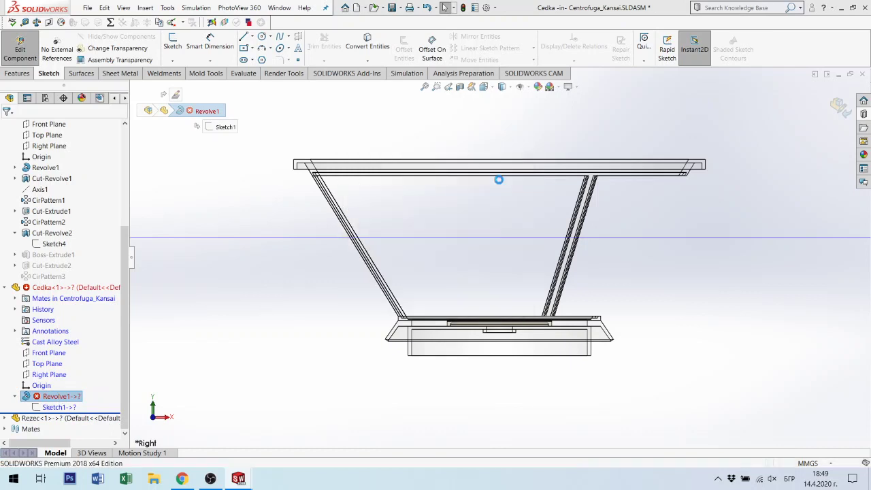
{"action": "left_click", "coordinate": [42, 407]}
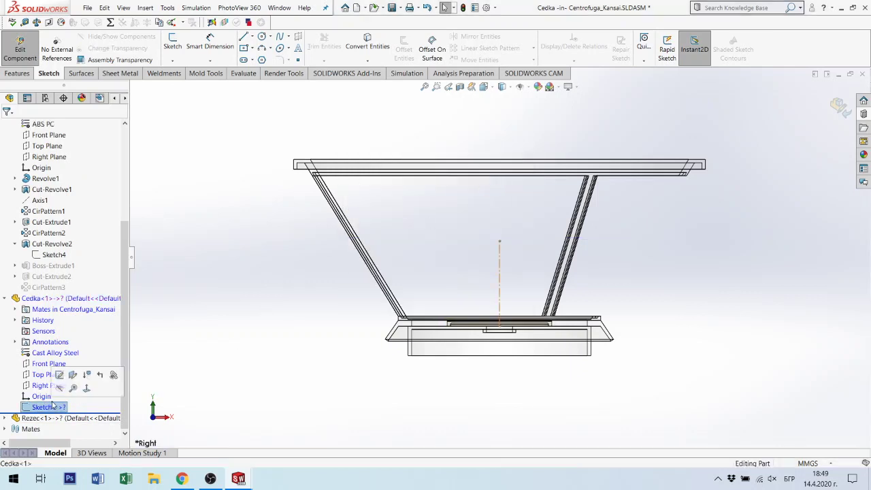
{"action": "key", "text": "Delete"}
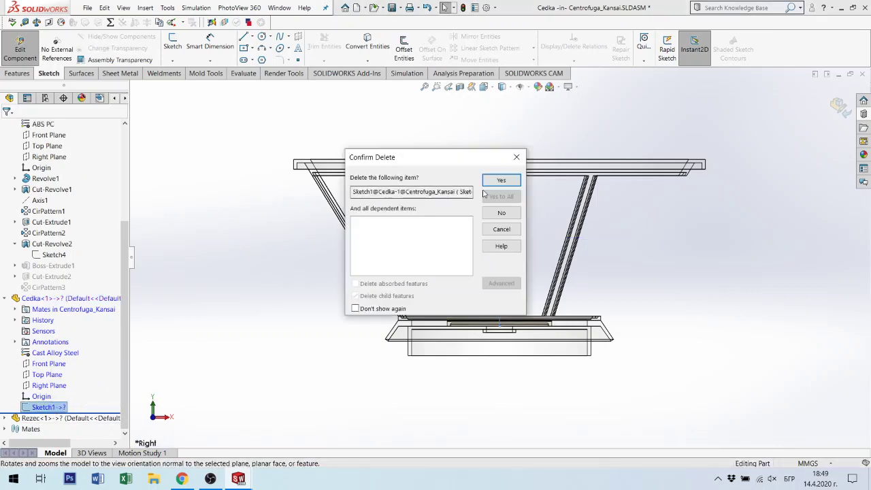
{"action": "left_click", "coordinate": [500, 180]}
Zoom to fit and select Cedka's Right Plane.
{"action": "left_click", "coordinate": [61, 309]}
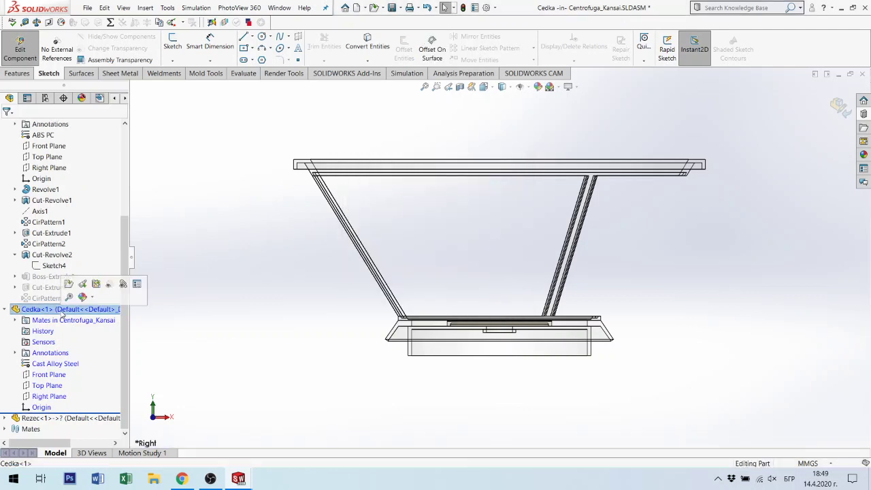
{"action": "key", "text": "f"}
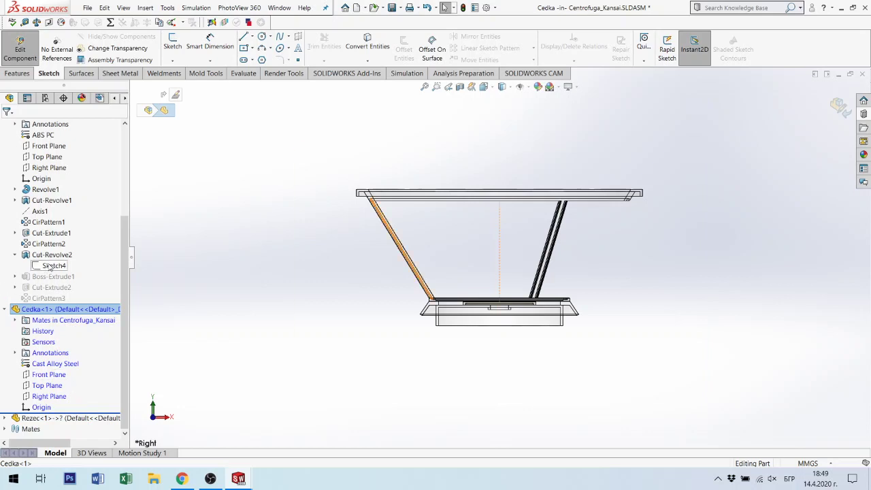
{"action": "scroll", "coordinate": [125, 229], "scroll_direction": "up", "scroll_amount": 1}
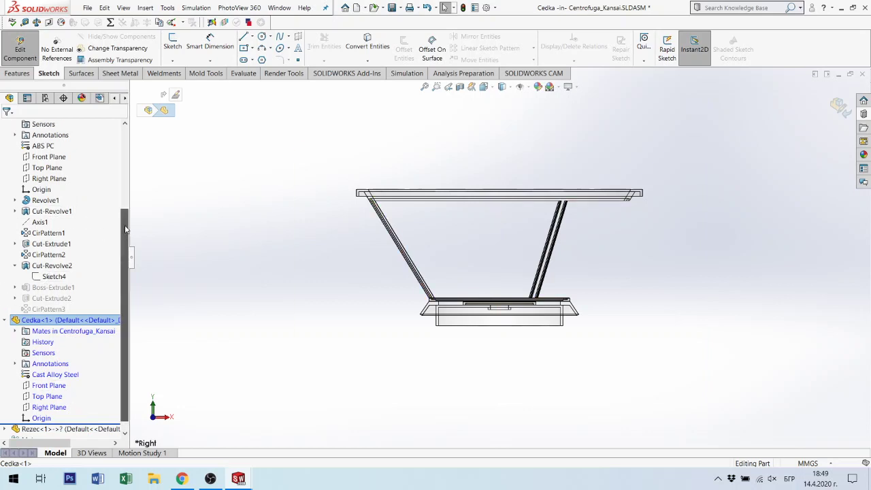
{"action": "scroll", "coordinate": [126, 230], "scroll_direction": "up", "scroll_amount": 2}
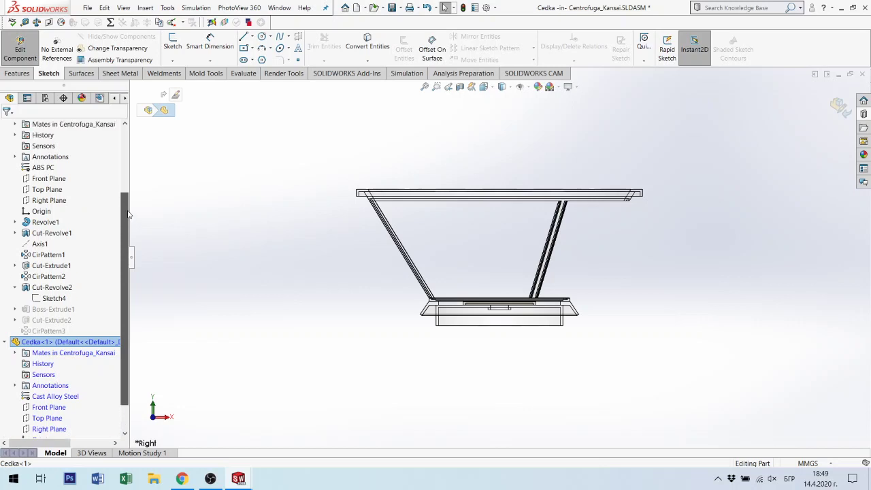
{"action": "left_click", "coordinate": [49, 200]}
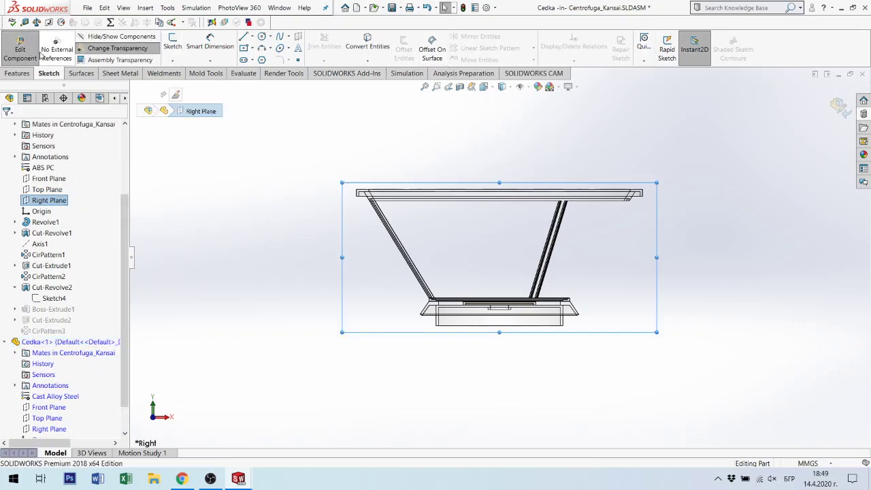
Start a sketch on Right Plane and convert Sketch4's slanted line into it.
{"action": "left_click", "coordinate": [170, 49]}
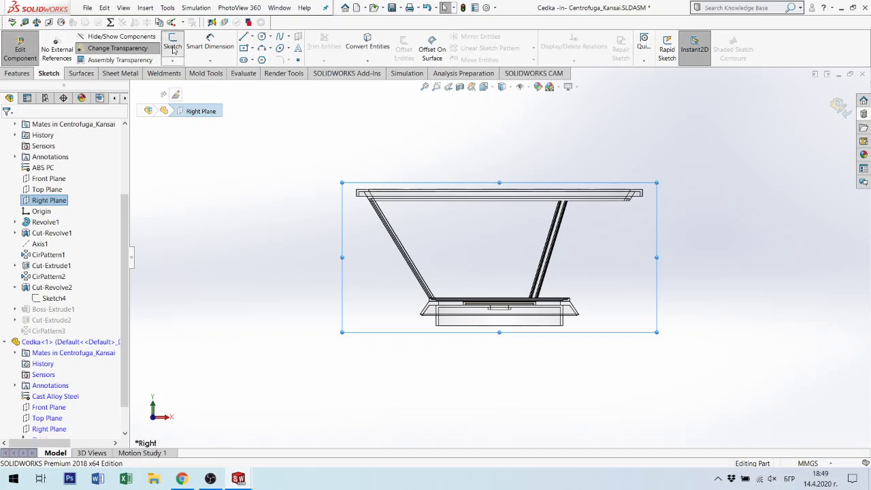
{"action": "left_click", "coordinate": [54, 298]}
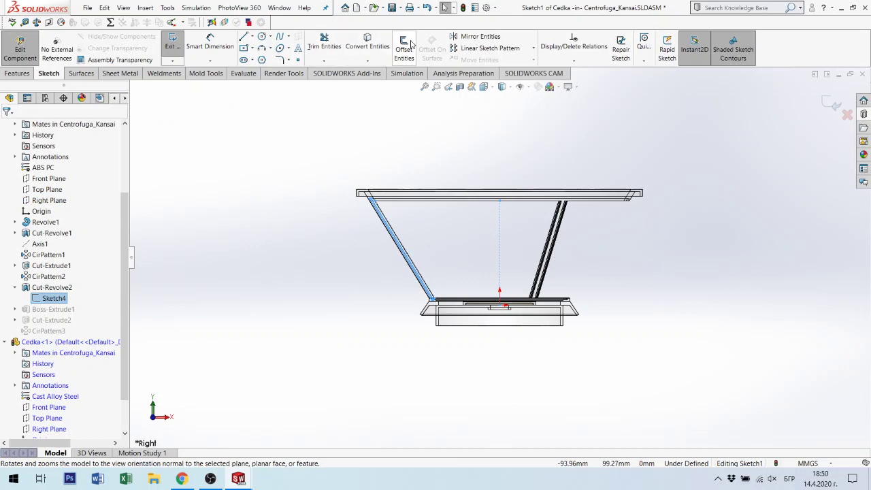
{"action": "left_click", "coordinate": [368, 42]}
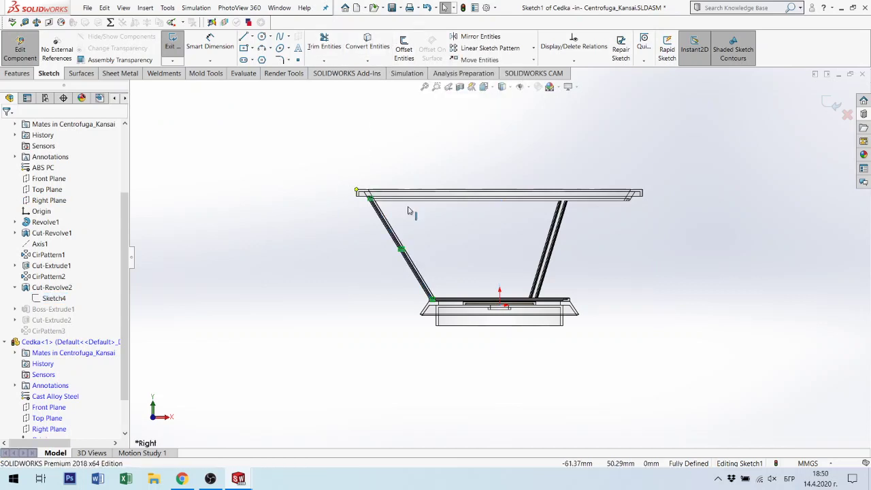
Draw a vertical centerline up from the origin and launch Revolved Boss/Base.
{"action": "left_click", "coordinate": [250, 36]}
{"action": "left_click", "coordinate": [265, 59]}
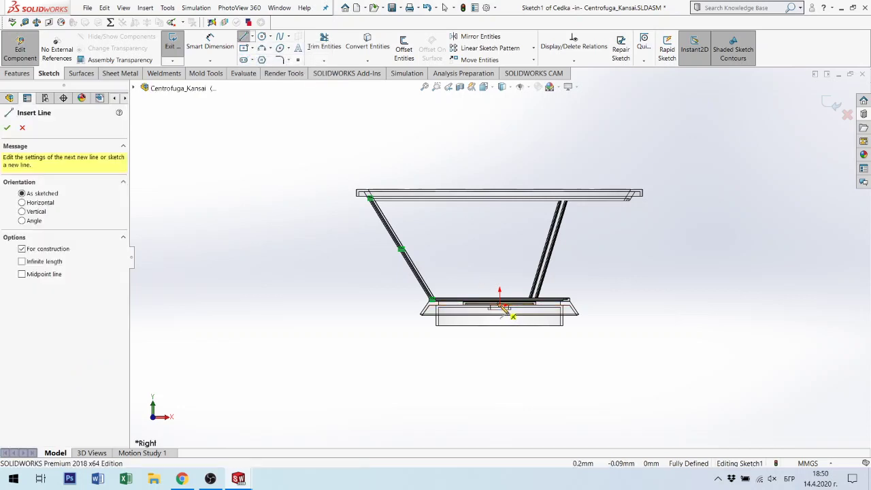
{"action": "left_click", "coordinate": [500, 306]}
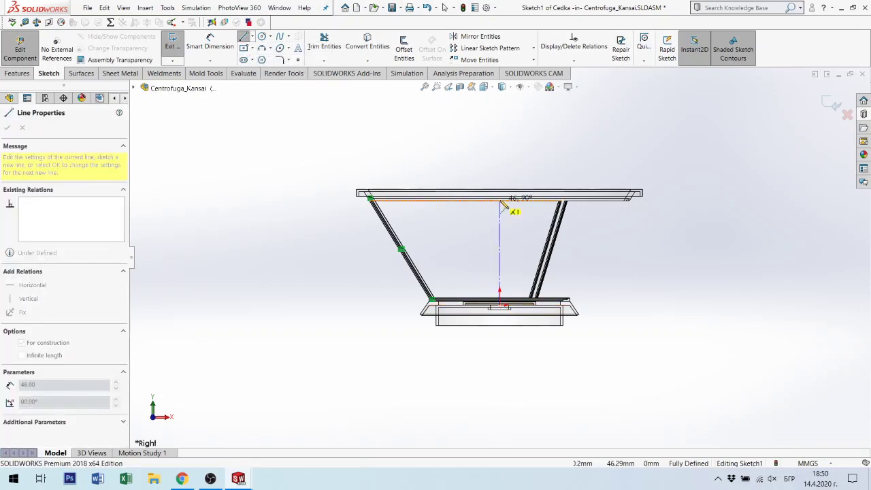
{"action": "left_click", "coordinate": [502, 203]}
{"action": "key", "text": "Escape"}
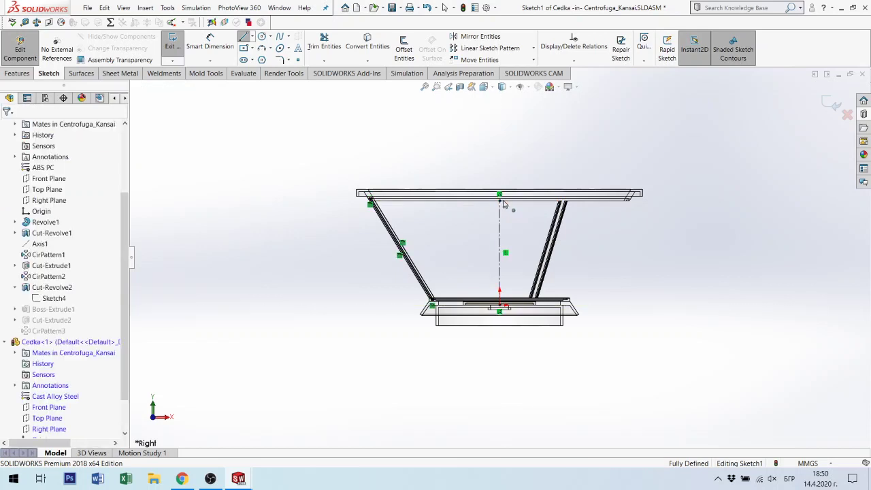
{"action": "left_click", "coordinate": [18, 73]}
{"action": "left_click", "coordinate": [211, 60]}
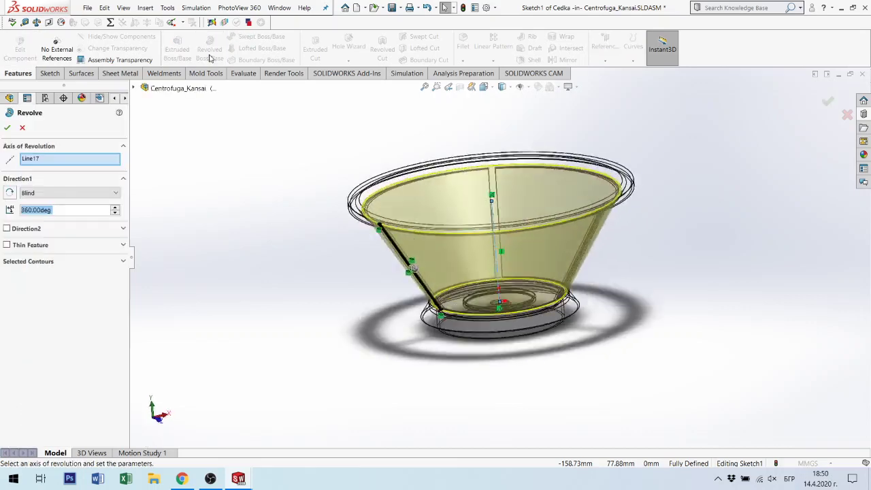
Accept the 360° revolve and return from Cedka to the assembly.
{"action": "left_click", "coordinate": [827, 103]}
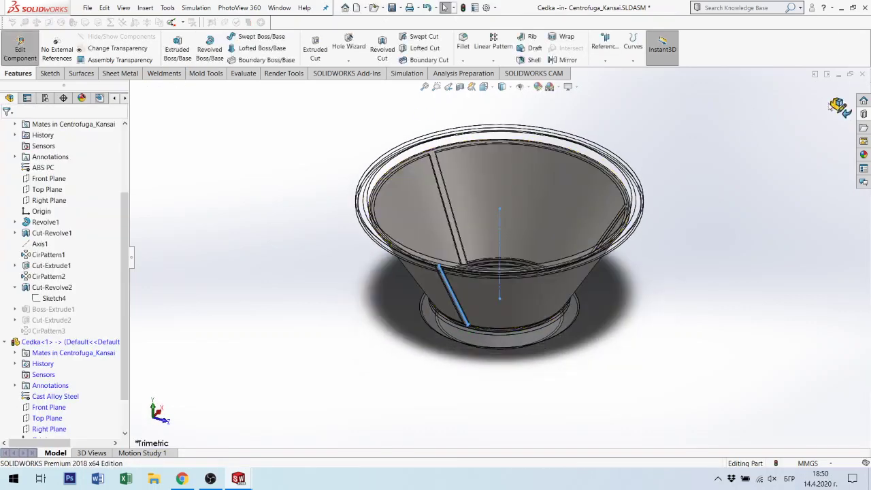
{"action": "left_click", "coordinate": [843, 106]}
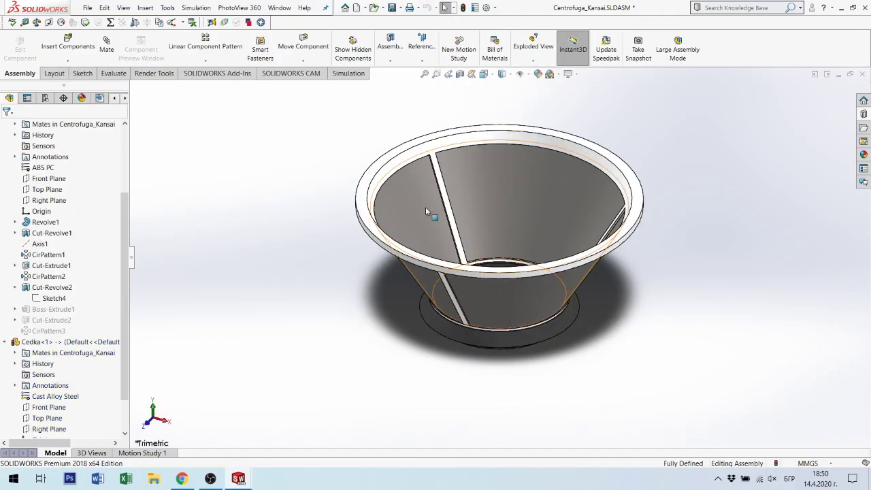
{"action": "middle_click_drag", "start_coordinate": [204, 204], "coordinate": [204, 296]}
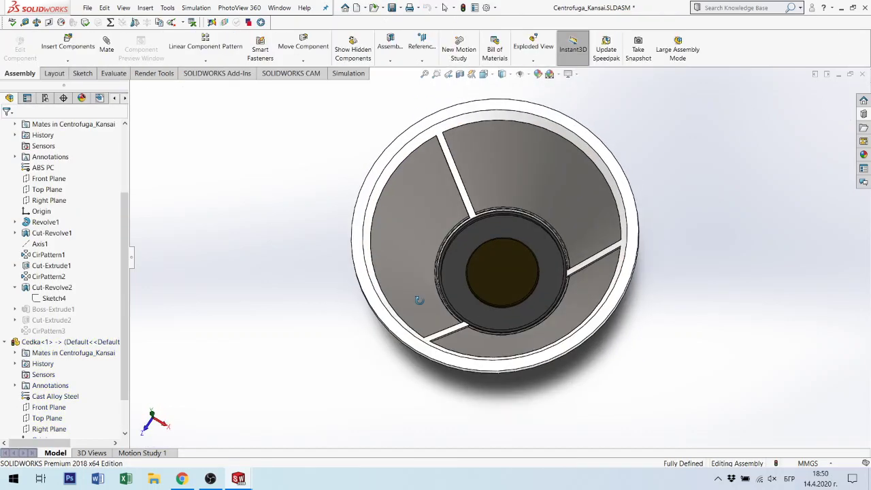
Collapse Cedka, expand Rezec, and select its Boss-Extrude1.
{"action": "left_click", "coordinate": [6, 342]}
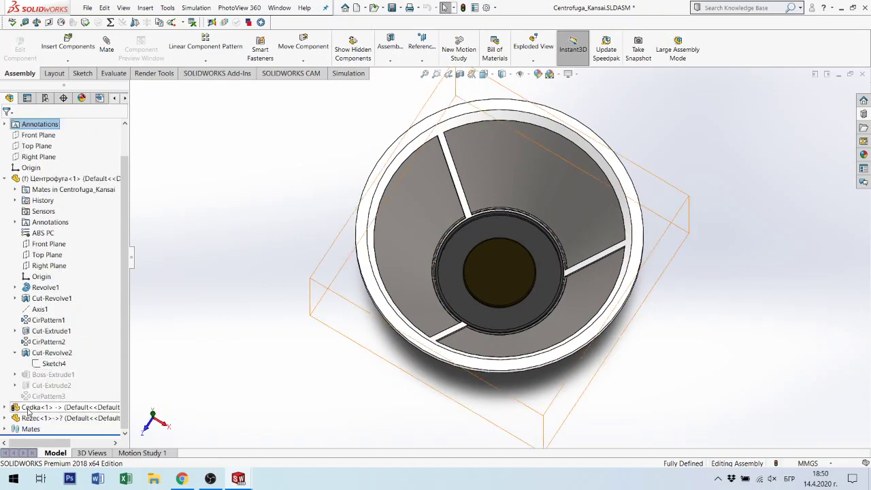
{"action": "left_click", "coordinate": [31, 395]}
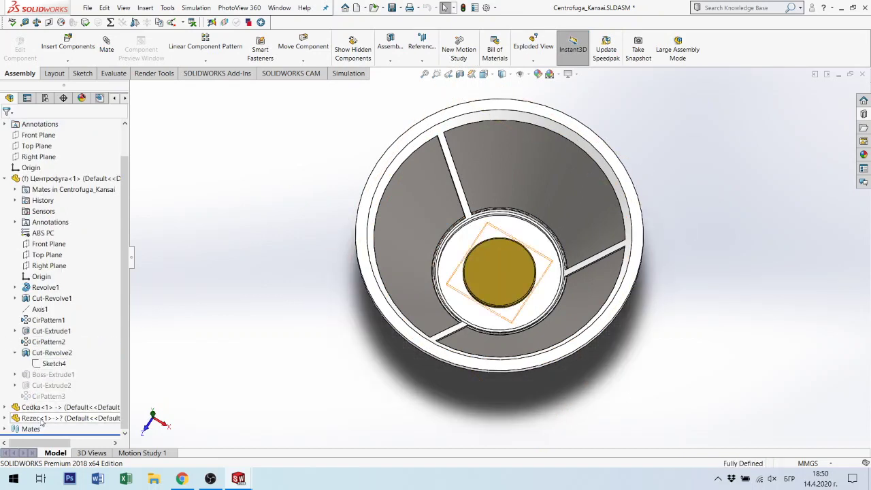
{"action": "left_click", "coordinate": [42, 420]}
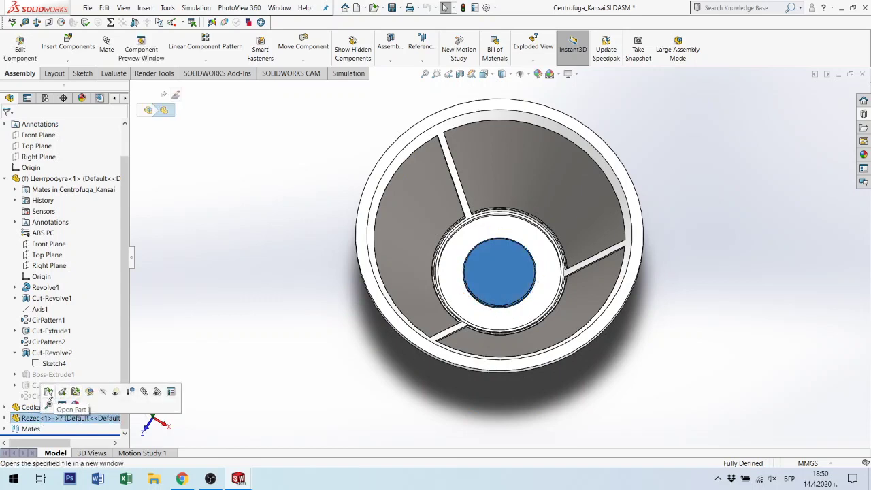
{"action": "left_click", "coordinate": [5, 418]}
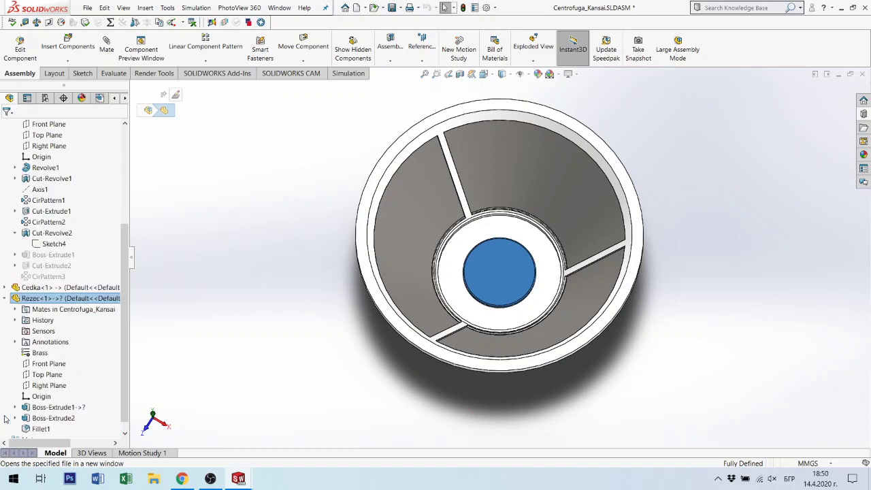
{"action": "left_click", "coordinate": [58, 409]}
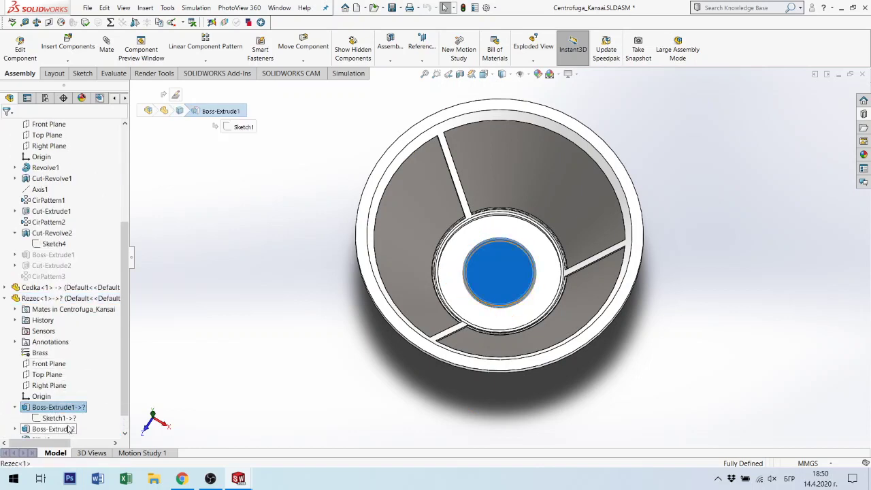
Edit Rezec's disc Sketch1 and remove the old 32 mm circle.
{"action": "left_click", "coordinate": [65, 418]}
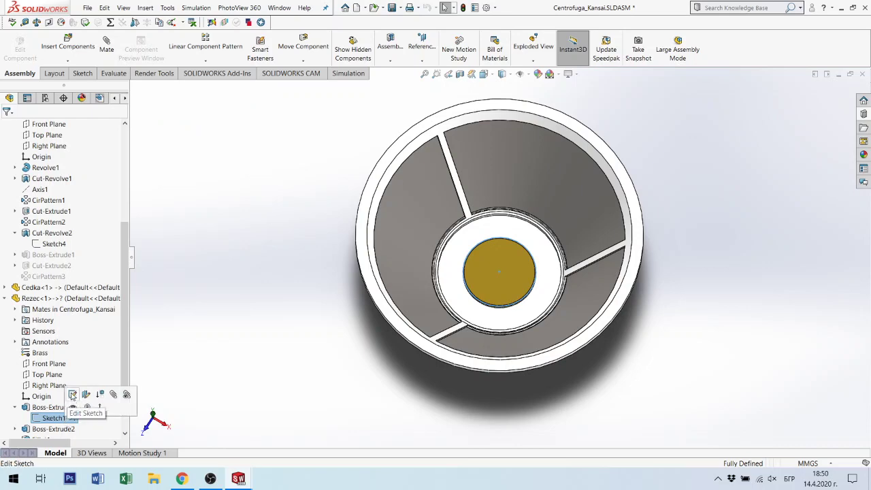
{"action": "left_click", "coordinate": [72, 394]}
{"action": "scroll", "coordinate": [644, 294], "scroll_direction": "down", "scroll_amount": 4}
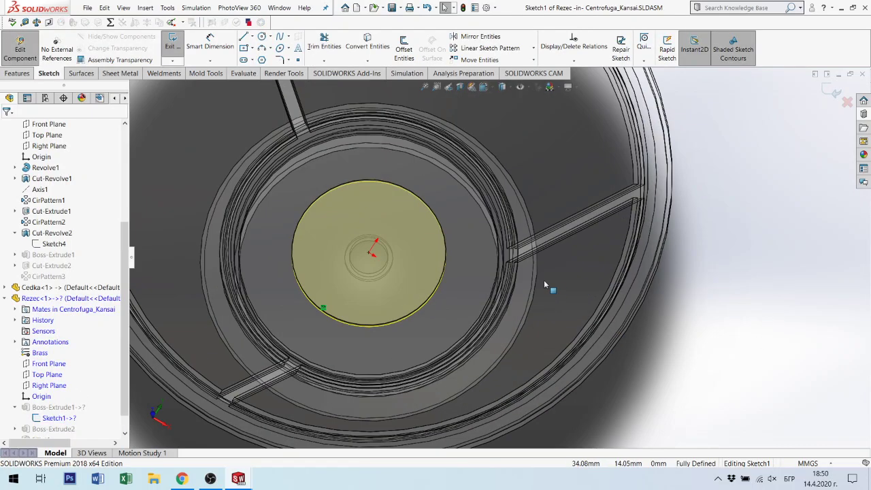
{"action": "left_click", "coordinate": [440, 281]}
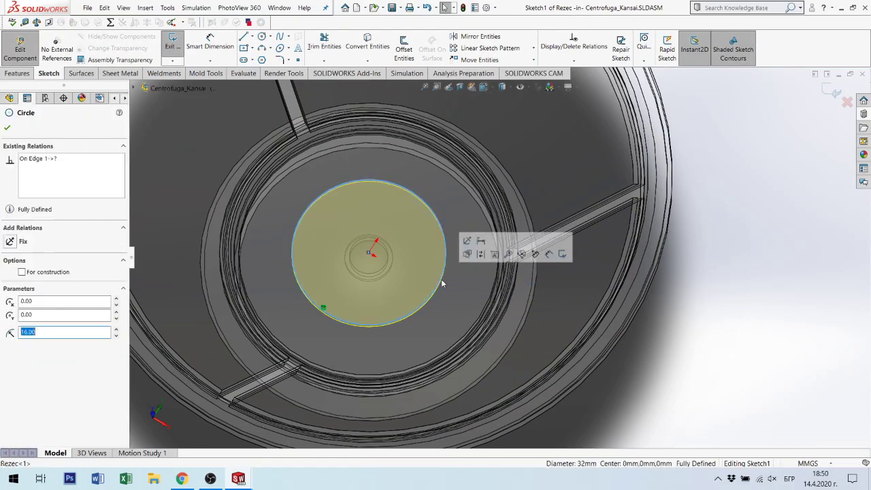
{"action": "key", "text": "Escape"}
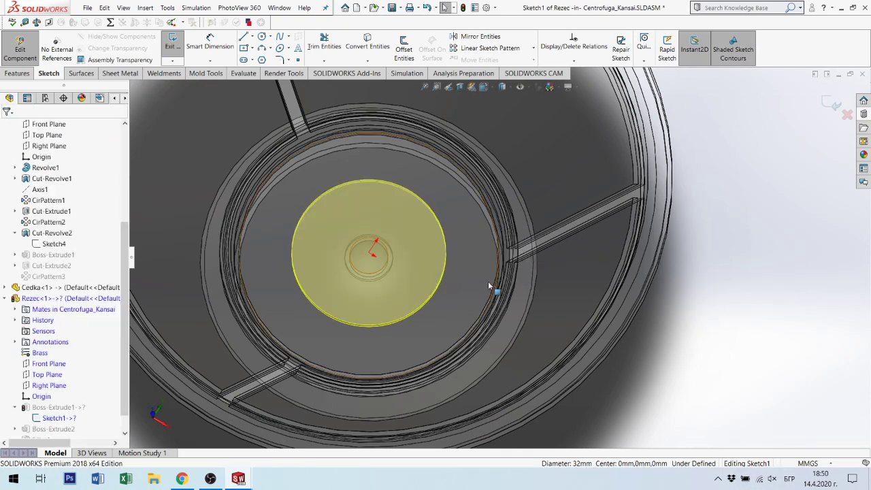
Convert the 54 mm circular edge into the sketch, then exit sketch and component editing.
{"action": "middle_click_drag", "start_coordinate": [493, 288], "coordinate": [496, 284]}
{"action": "left_click", "coordinate": [497, 282]}
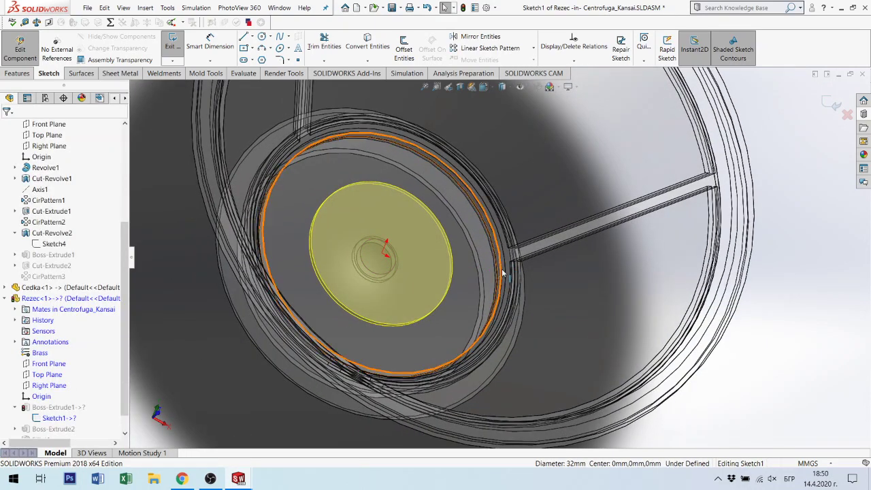
{"action": "left_click", "coordinate": [379, 51]}
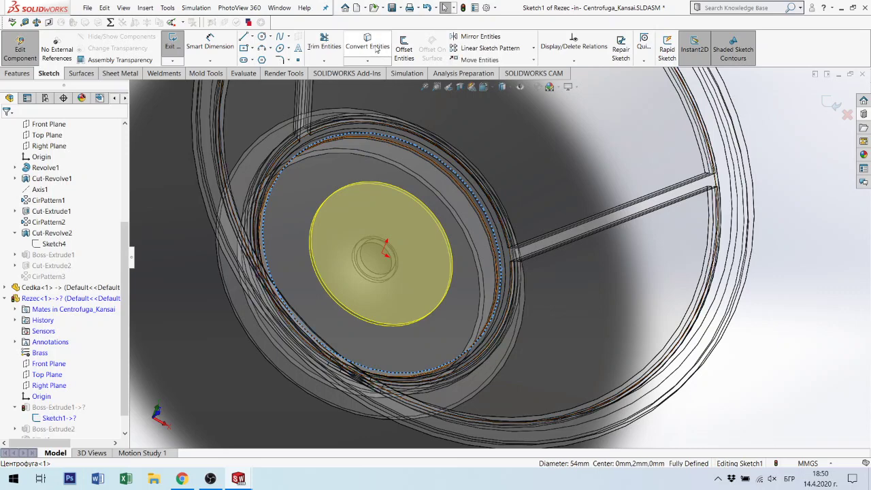
{"action": "left_click", "coordinate": [827, 104]}
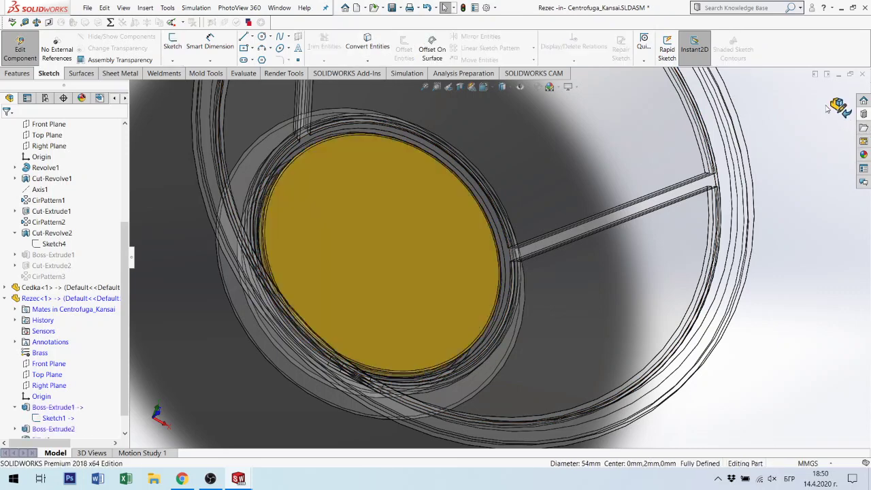
{"action": "left_click", "coordinate": [838, 106]}
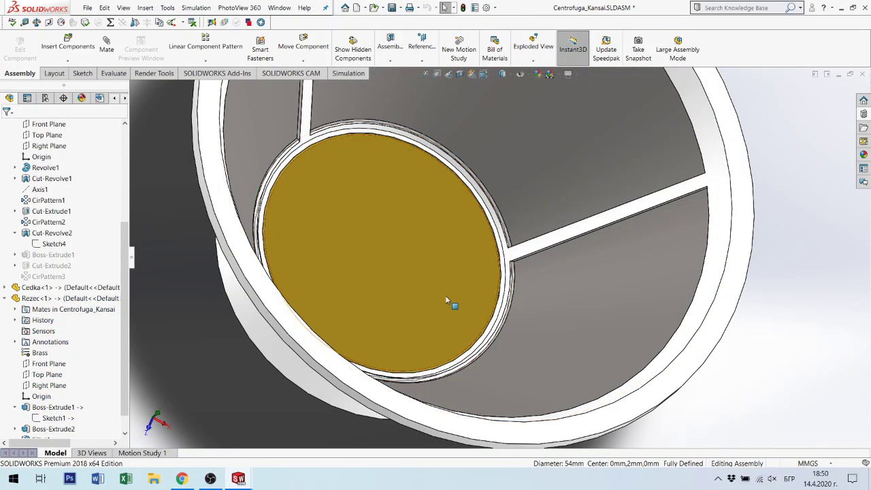
Fit the view, close Centrofuga_Kansai, and Save All modified documents.
{"action": "mouse_move", "coordinate": [445, 295]}
{"action": "middle_mouse_down"}
{"action": "mouse_move", "coordinate": [325, 338]}
{"action": "mouse_move", "coordinate": [383, 297]}
{"action": "mouse_move", "coordinate": [501, 258]}
{"action": "middle_mouse_up"}
{"action": "key", "text": "f"}
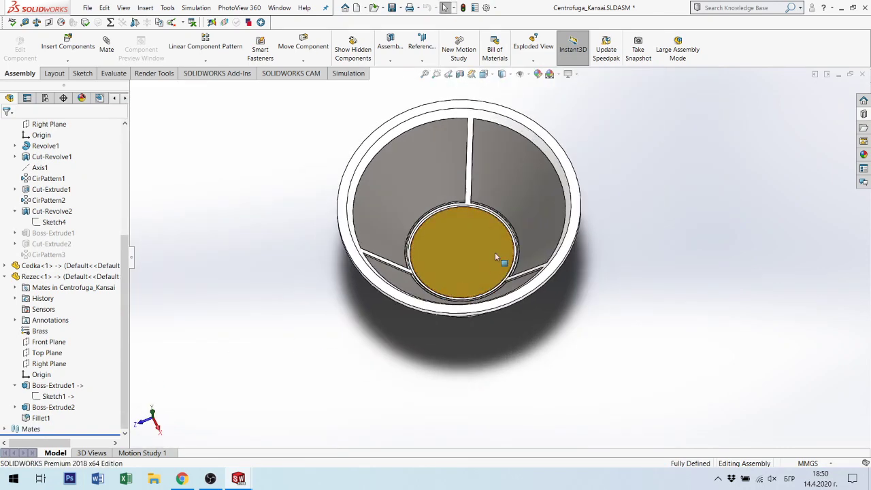
{"action": "key", "text": "z"}
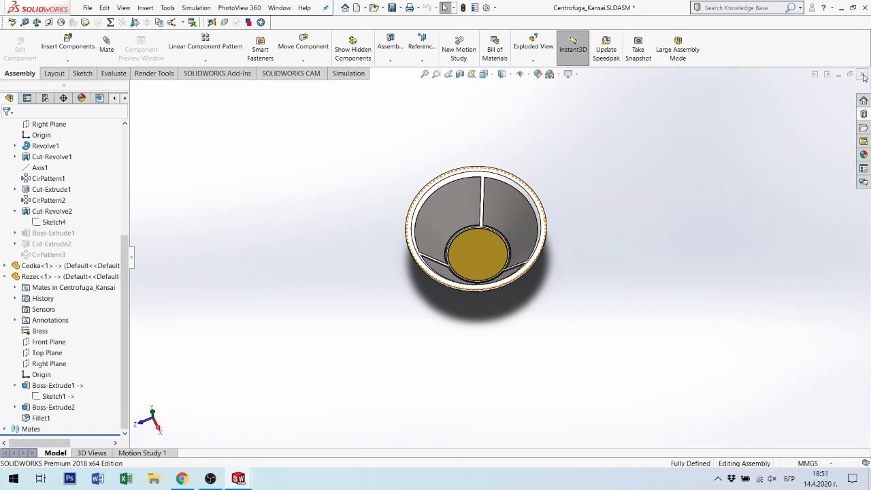
{"action": "left_click", "coordinate": [862, 75]}
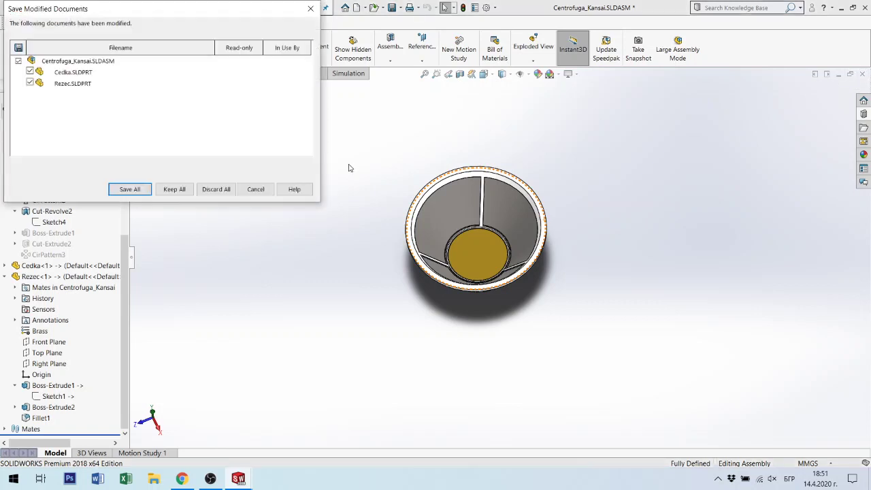
{"action": "left_click", "coordinate": [131, 189]}
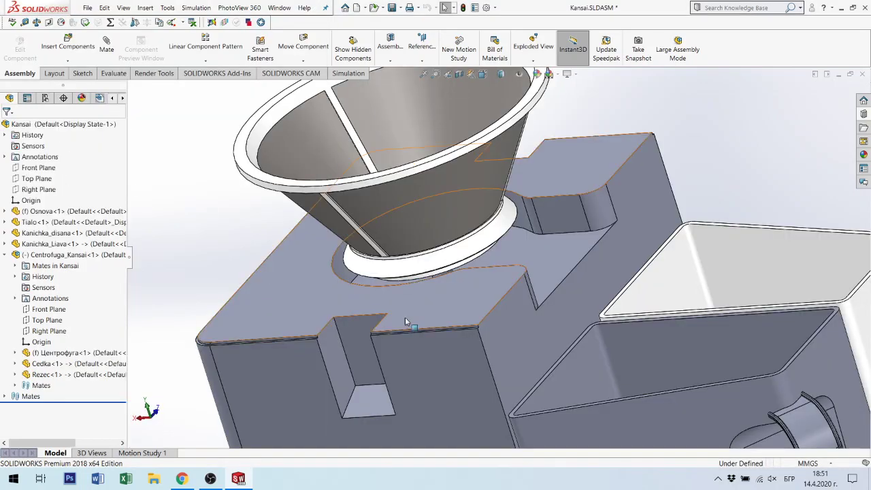
Orbit and zoom the Kansai model to inspect the centrifuge ring under the funnel.
{"action": "middle_click_drag", "start_coordinate": [455, 242], "coordinate": [399, 306]}
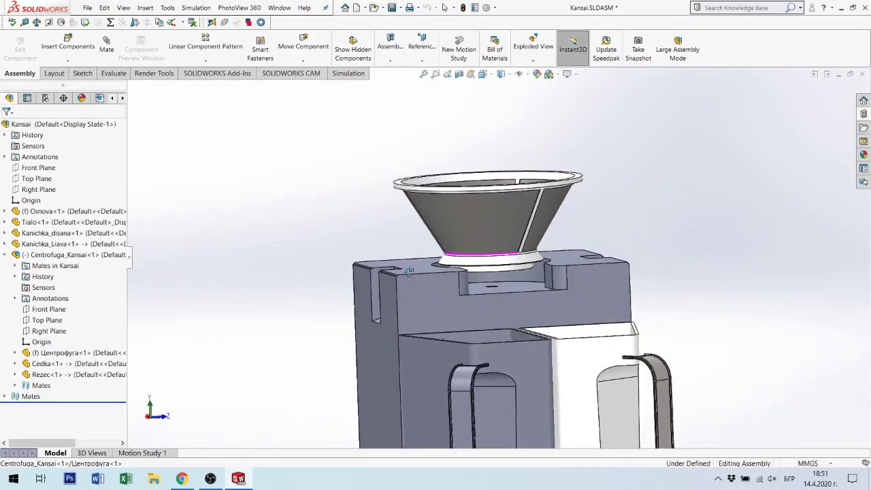
{"action": "scroll", "coordinate": [497, 286], "scroll_direction": "down", "scroll_amount": 1}
{"action": "scroll", "coordinate": [501, 278], "scroll_direction": "up", "scroll_amount": 3}
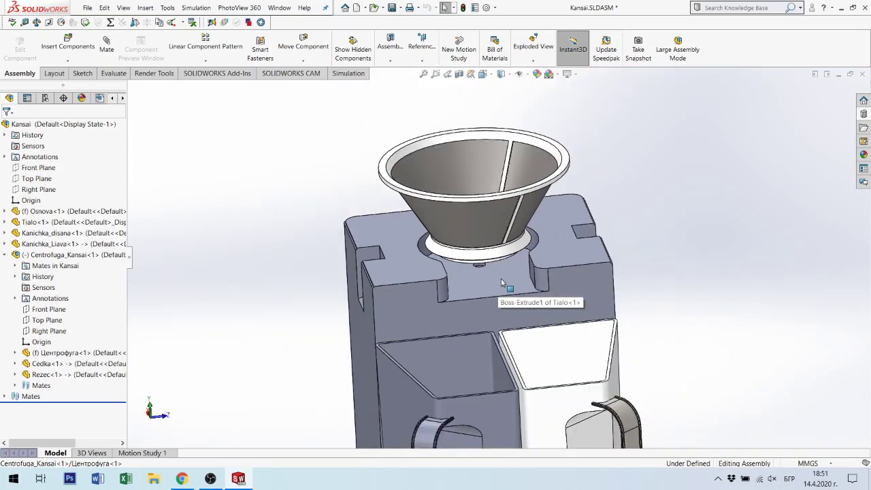
{"action": "scroll", "coordinate": [500, 278], "scroll_direction": "up", "scroll_amount": 2}
{"action": "middle_click_drag", "start_coordinate": [498, 308], "coordinate": [511, 258]}
{"action": "scroll", "coordinate": [510, 258], "scroll_direction": "down", "scroll_amount": 3}
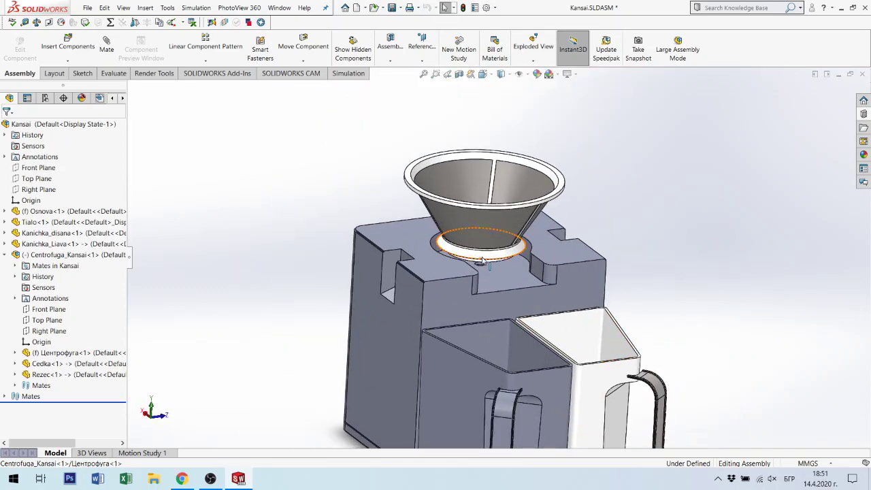
{"action": "left_click", "coordinate": [511, 256]}
{"action": "left_click_drag", "start_coordinate": [511, 256], "coordinate": [481, 259]}
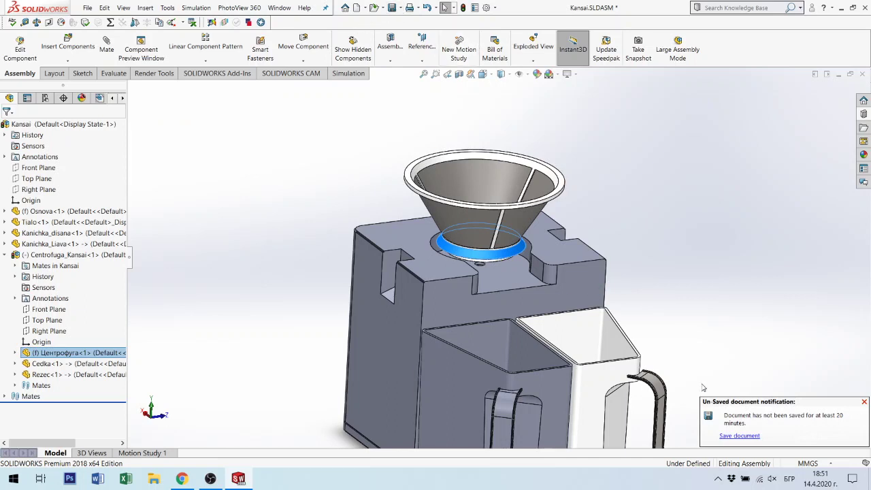
Save the Kansai assembly, choosing 'Rebuild and save the document'.
{"action": "left_click", "coordinate": [400, 7]}
{"action": "left_click", "coordinate": [420, 43]}
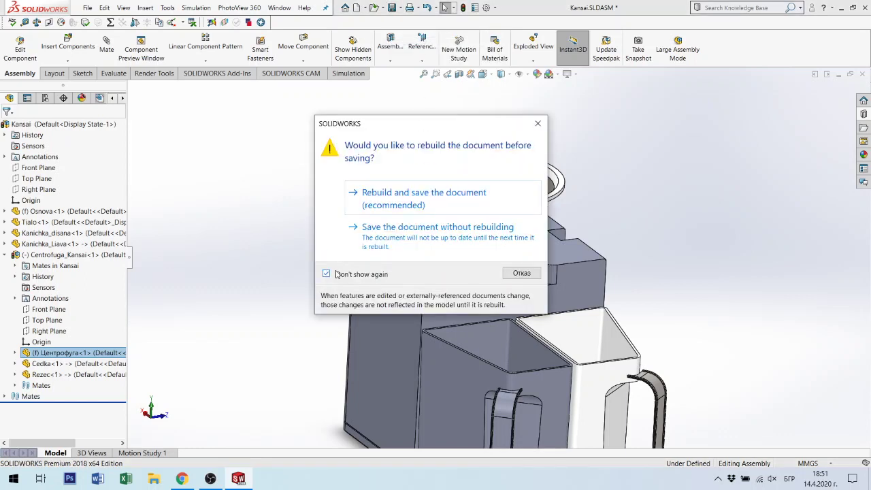
{"action": "left_click", "coordinate": [411, 200]}
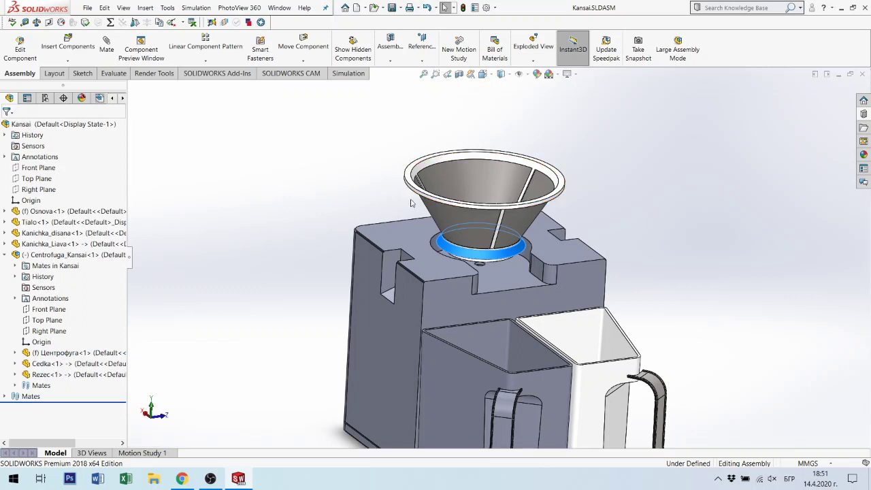
{"action": "scroll", "coordinate": [587, 319], "scroll_direction": "up", "scroll_amount": 3}
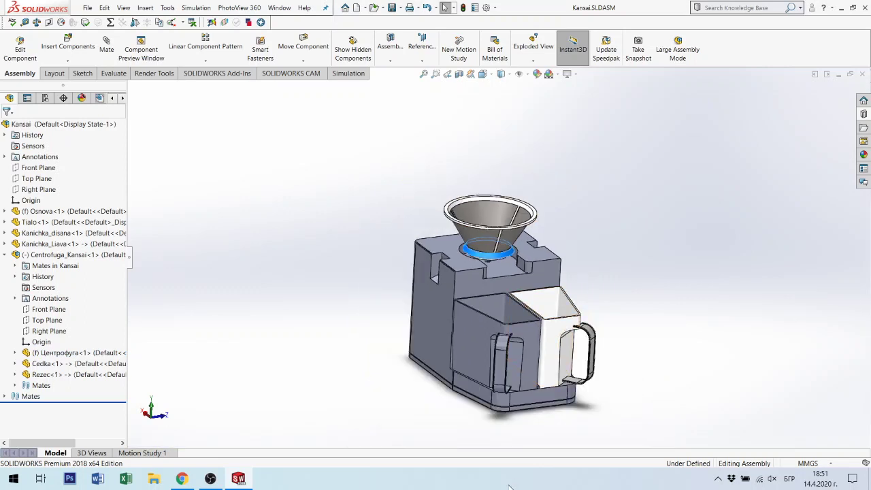
{"action": "middle_click_drag", "start_coordinate": [587, 302], "coordinate": [514, 314]}
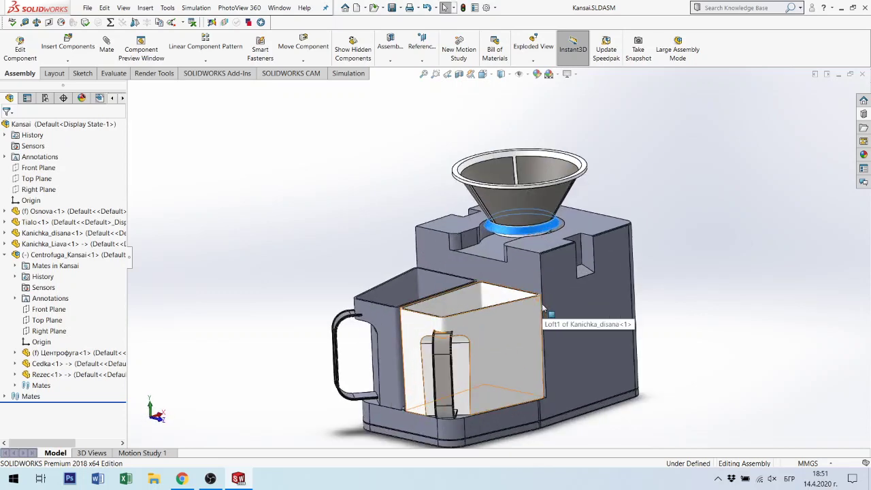
{"action": "scroll", "coordinate": [538, 304], "scroll_direction": "down", "scroll_amount": 2}
{"action": "scroll", "coordinate": [537, 302], "scroll_direction": "up", "scroll_amount": 2}
{"action": "scroll", "coordinate": [536, 299], "scroll_direction": "down", "scroll_amount": 2}
{"action": "scroll", "coordinate": [535, 299], "scroll_direction": "down", "scroll_amount": 3}
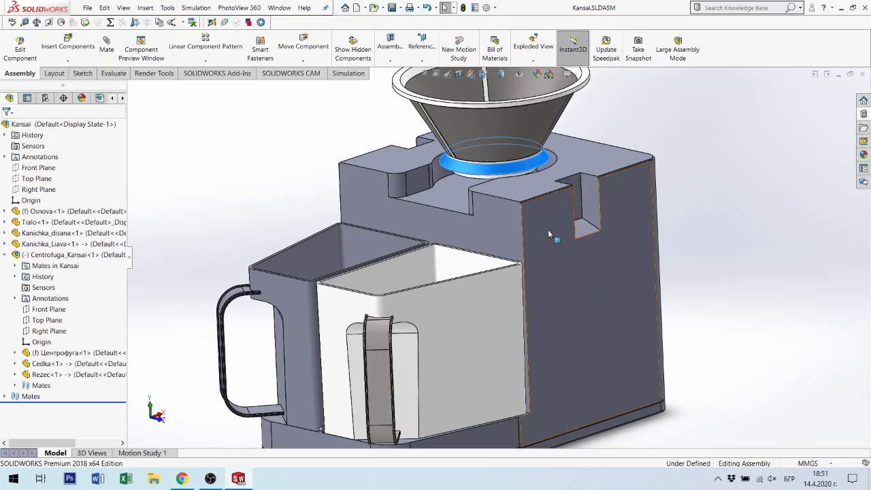
{"action": "middle_click_drag", "start_coordinate": [548, 229], "coordinate": [512, 258]}
{"action": "scroll", "coordinate": [511, 259], "scroll_direction": "up", "scroll_amount": 2}
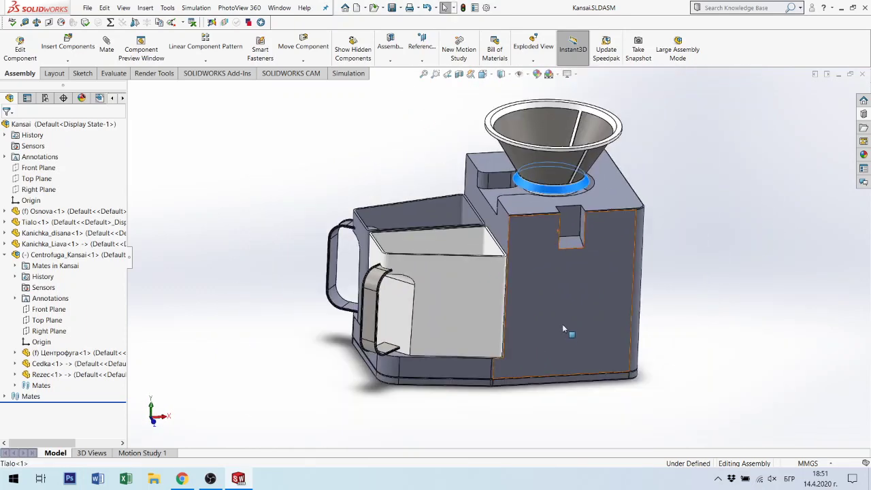
{"action": "scroll", "coordinate": [509, 274], "scroll_direction": "down", "scroll_amount": 2}
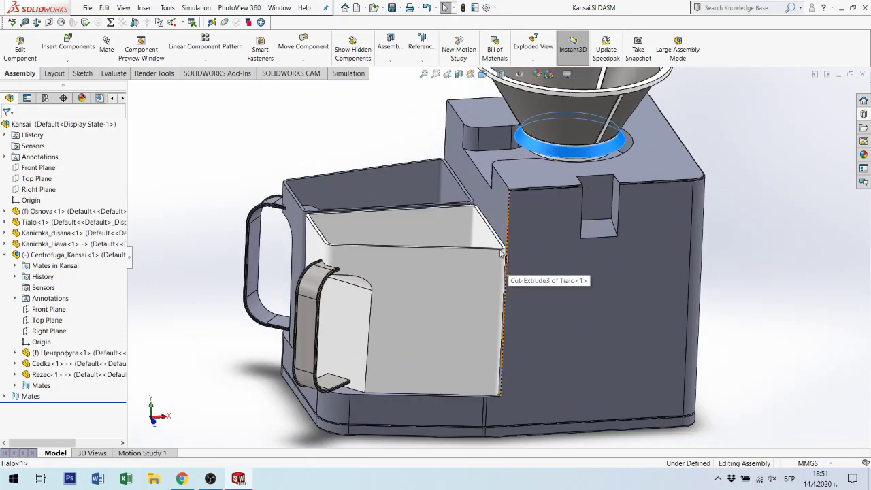
{"action": "scroll", "coordinate": [487, 215], "scroll_direction": "down", "scroll_amount": 2}
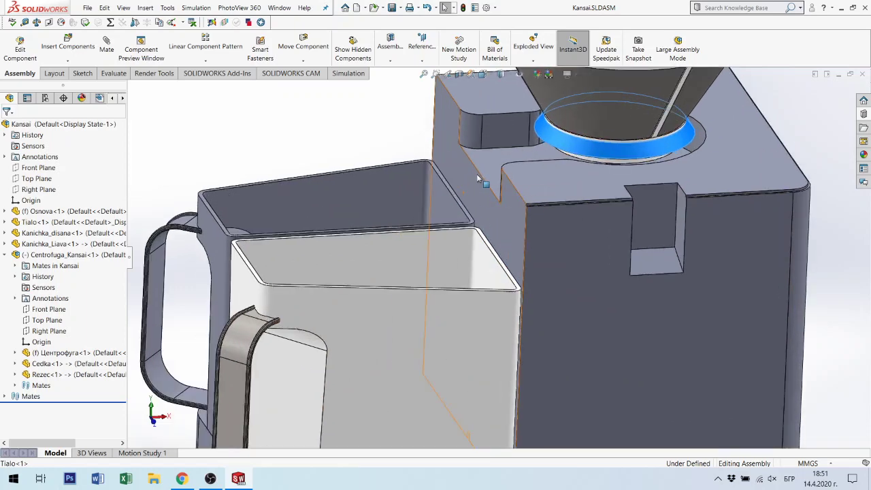
{"action": "left_click", "coordinate": [483, 175]}
{"action": "scroll", "coordinate": [461, 204], "scroll_direction": "down", "scroll_amount": 2}
{"action": "scroll", "coordinate": [461, 204], "scroll_direction": "down", "scroll_amount": 1}
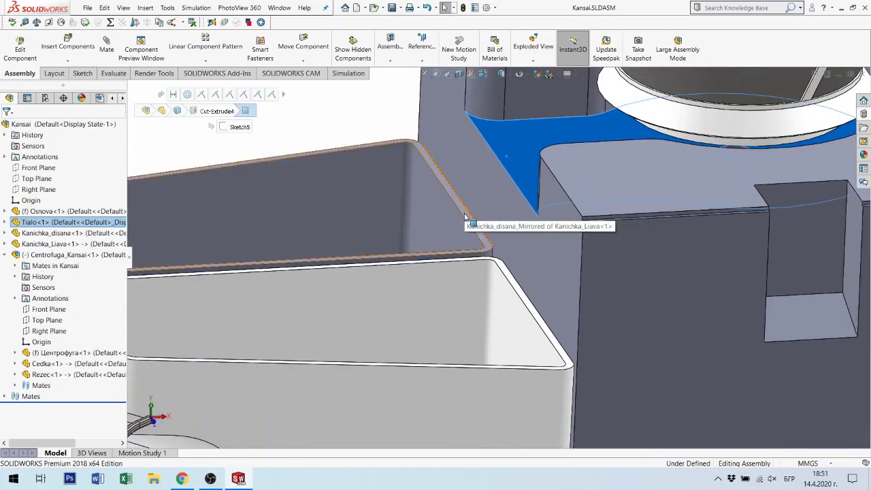
{"action": "left_click", "coordinate": [468, 223]}
{"action": "scroll", "coordinate": [608, 354], "scroll_direction": "up", "scroll_amount": 3}
{"action": "scroll", "coordinate": [608, 354], "scroll_direction": "up", "scroll_amount": 1}
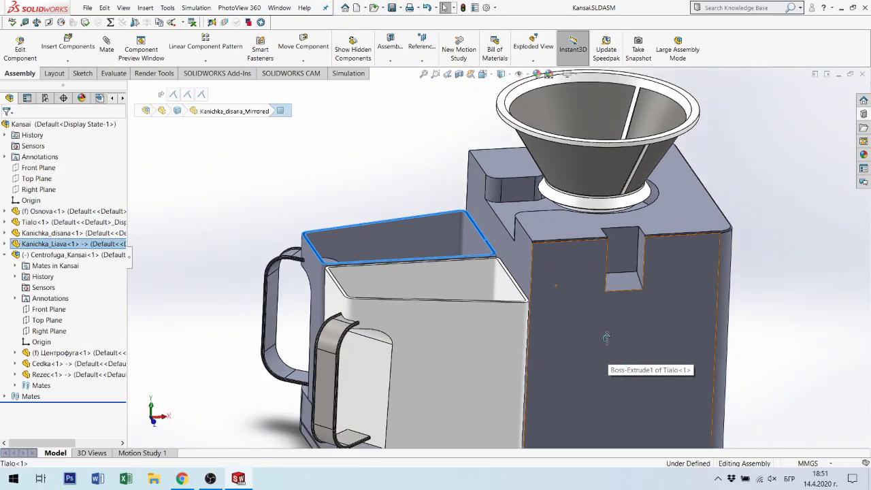
{"action": "scroll", "coordinate": [629, 309], "scroll_direction": "down", "scroll_amount": 2}
{"action": "scroll", "coordinate": [691, 413], "scroll_direction": "up", "scroll_amount": 2}
{"action": "scroll", "coordinate": [691, 413], "scroll_direction": "down", "scroll_amount": 2}
{"action": "scroll", "coordinate": [616, 383], "scroll_direction": "down", "scroll_amount": 2}
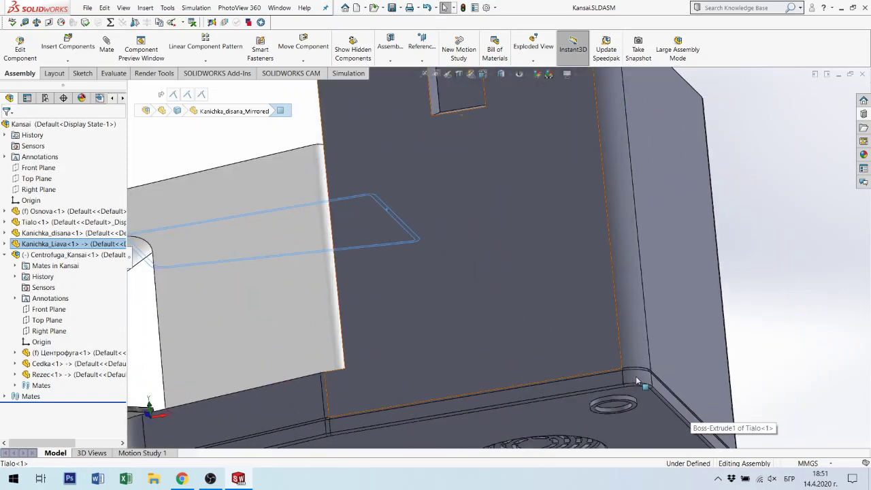
{"action": "scroll", "coordinate": [635, 375], "scroll_direction": "down", "scroll_amount": 2}
{"action": "scroll", "coordinate": [637, 356], "scroll_direction": "down", "scroll_amount": 1}
{"action": "middle_click_drag", "start_coordinate": [638, 356], "coordinate": [674, 330]}
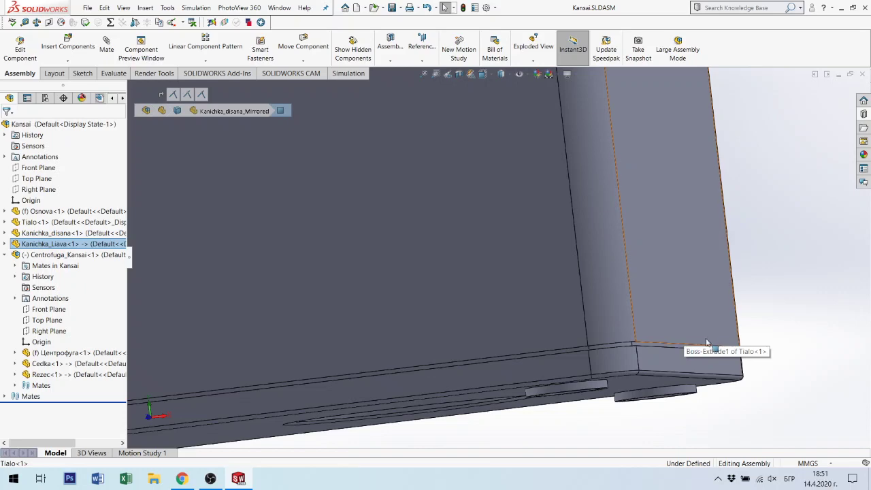
{"action": "key", "text": "ctrl+7"}
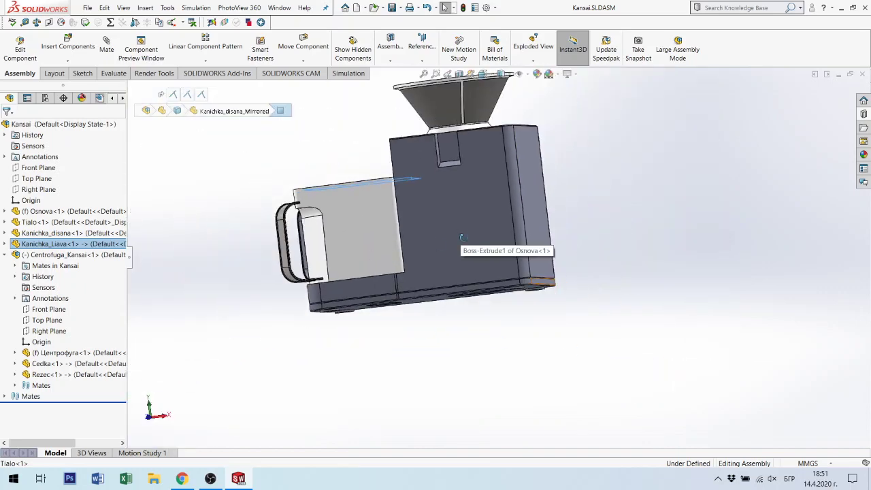
{"action": "key", "text": "Escape"}
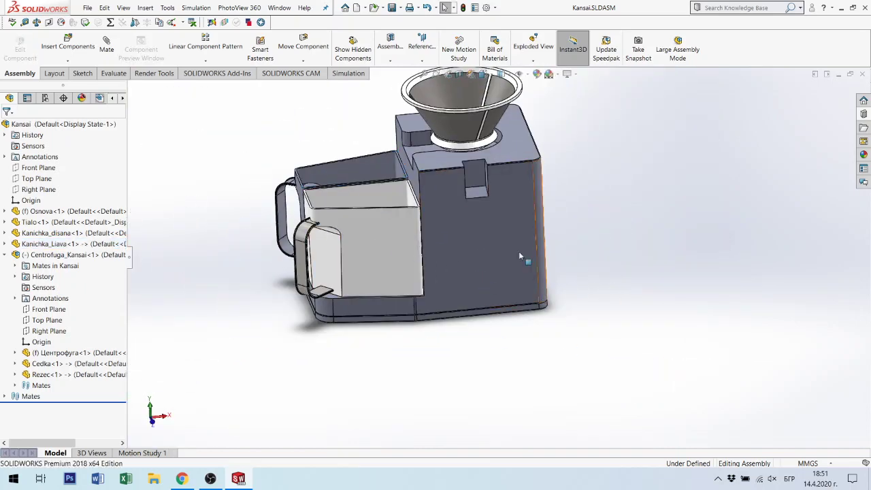
Measure the 24 mm distance between the box rim face and the body's recessed face.
{"action": "mouse_move", "coordinate": [519, 251]}
{"action": "middle_mouse_down"}
{"action": "mouse_move", "coordinate": [502, 258]}
{"action": "mouse_move", "coordinate": [484, 249]}
{"action": "middle_mouse_up"}
{"action": "scroll", "coordinate": [422, 177], "scroll_direction": "up", "scroll_amount": 3}
{"action": "scroll", "coordinate": [439, 176], "scroll_direction": "up", "scroll_amount": 2}
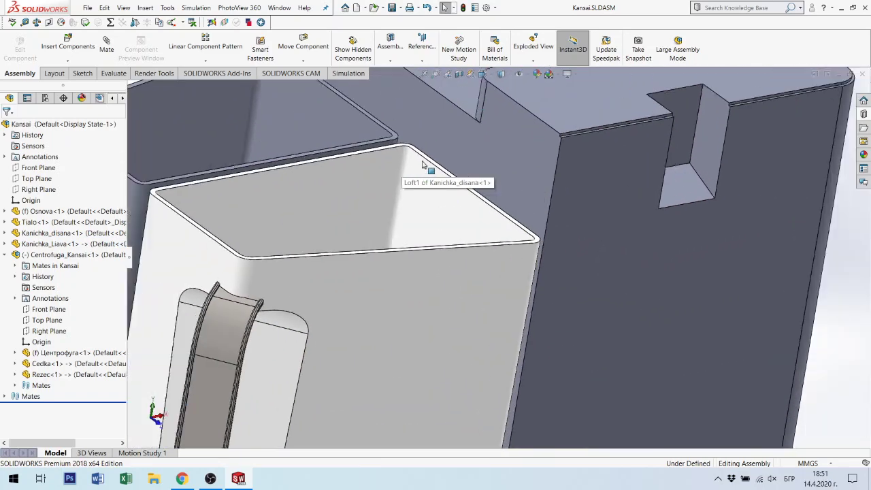
{"action": "scroll", "coordinate": [450, 181], "scroll_direction": "up", "scroll_amount": 2}
{"action": "scroll", "coordinate": [449, 181], "scroll_direction": "up", "scroll_amount": 2}
{"action": "left_click", "coordinate": [459, 214]}
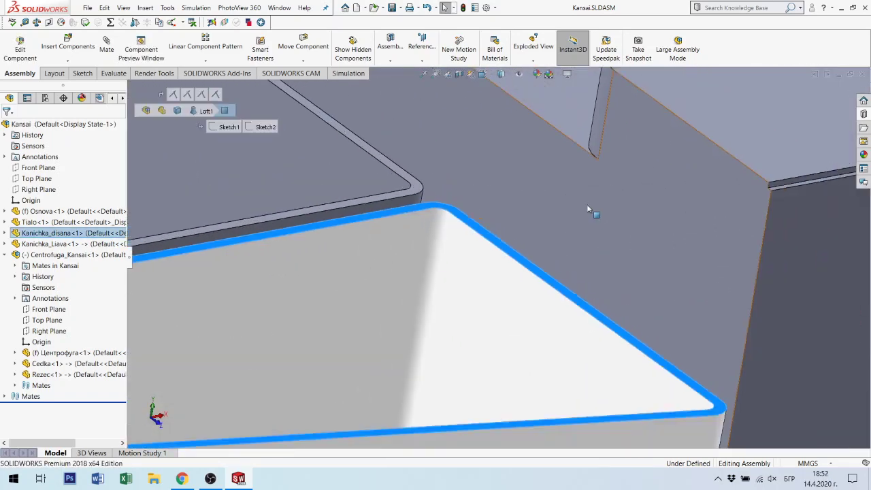
{"action": "middle_click_drag", "start_coordinate": [591, 208], "coordinate": [546, 132]}
{"action": "left_click", "coordinate": [546, 133], "text": "ctrl"}
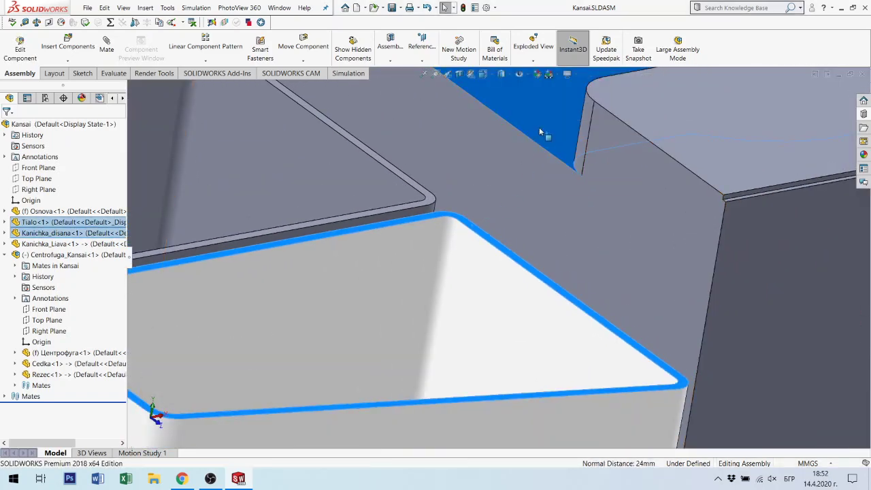
{"action": "scroll", "coordinate": [534, 197], "scroll_direction": "down", "scroll_amount": 3}
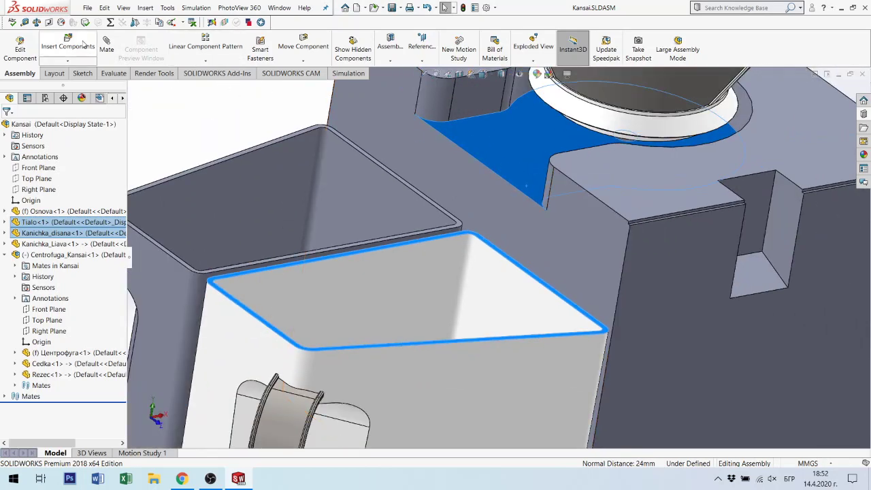
{"action": "left_click", "coordinate": [30, 23]}
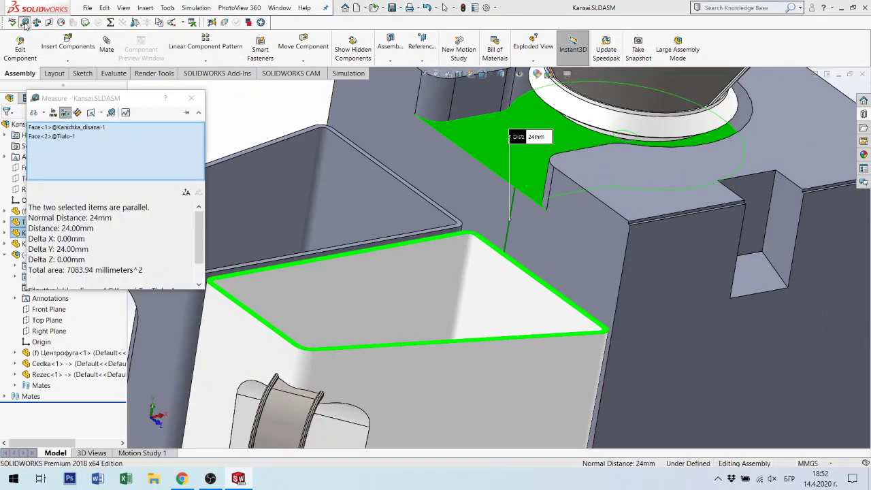
{"action": "key", "text": "Escape"}
{"action": "key", "text": "Escape"}
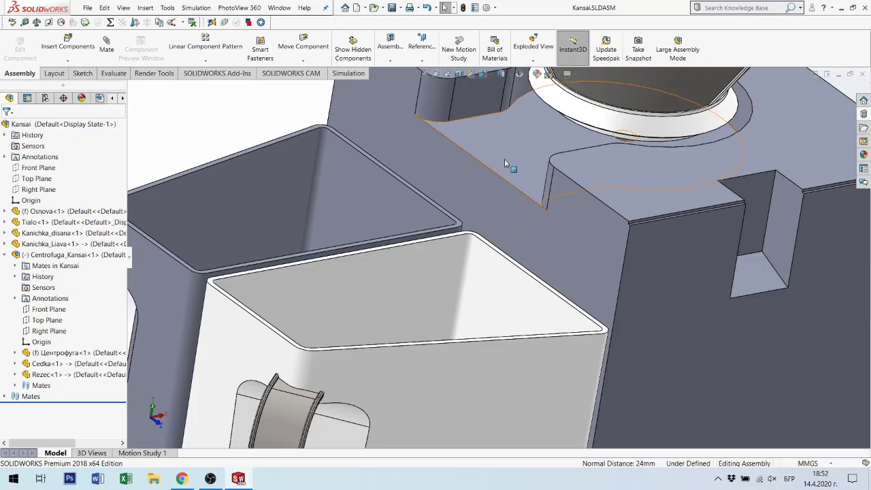
Reselect the recessed face and box inner rim edge, then select the Tialo body.
{"action": "left_click", "coordinate": [507, 160]}
{"action": "scroll", "coordinate": [486, 248], "scroll_direction": "down", "scroll_amount": 2}
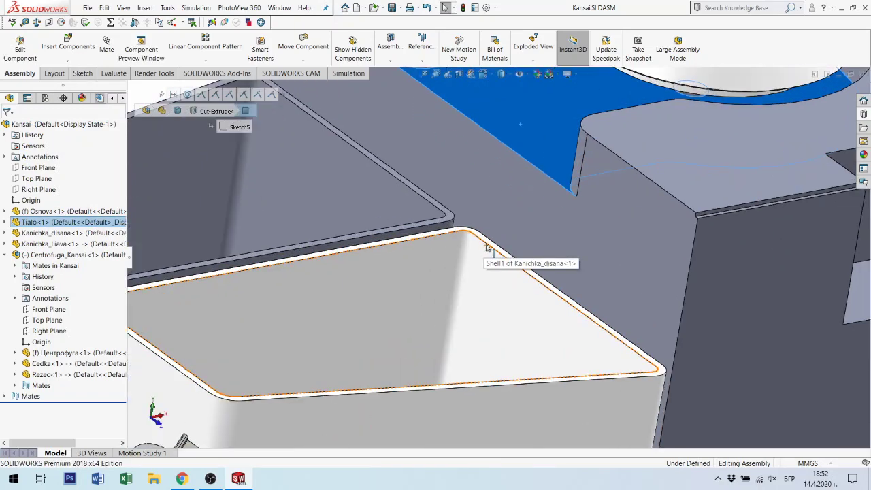
{"action": "left_click", "coordinate": [492, 247]}
{"action": "scroll", "coordinate": [612, 313], "scroll_direction": "up", "scroll_amount": 2}
{"action": "scroll", "coordinate": [646, 328], "scroll_direction": "up", "scroll_amount": 2}
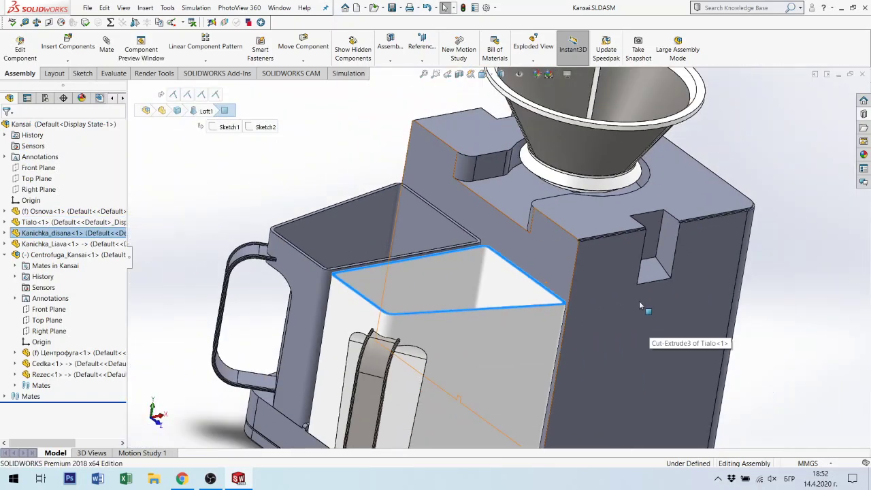
{"action": "scroll", "coordinate": [638, 301], "scroll_direction": "up", "scroll_amount": 2}
{"action": "middle_click_drag", "start_coordinate": [602, 299], "coordinate": [612, 340]}
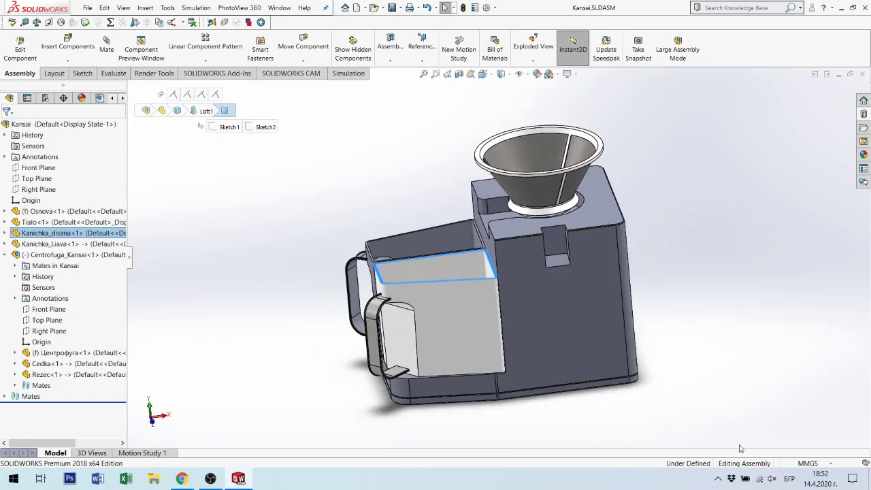
{"action": "left_click", "coordinate": [611, 340]}
Open the Tialo part on its own and pick its front and top faces.
{"action": "left_click", "coordinate": [640, 282]}
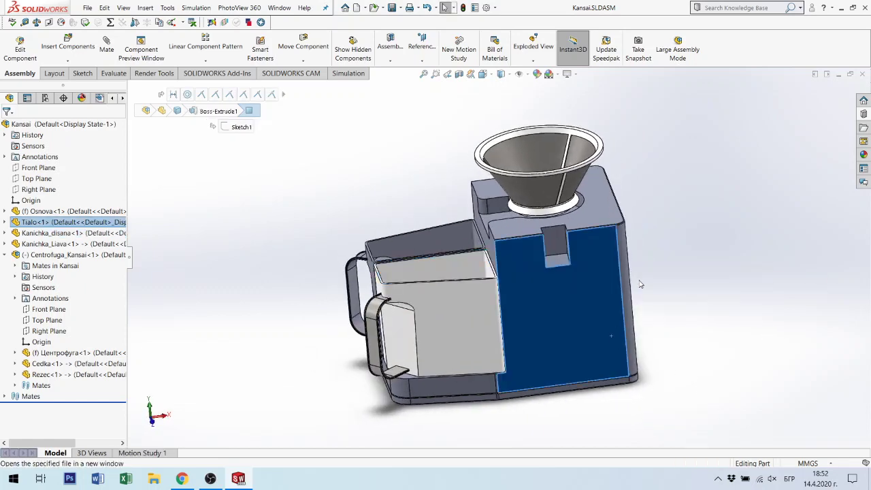
{"action": "mouse_move", "coordinate": [453, 313]}
{"action": "middle_mouse_down"}
{"action": "mouse_move", "coordinate": [332, 298]}
{"action": "mouse_move", "coordinate": [132, 336]}
{"action": "middle_mouse_up"}
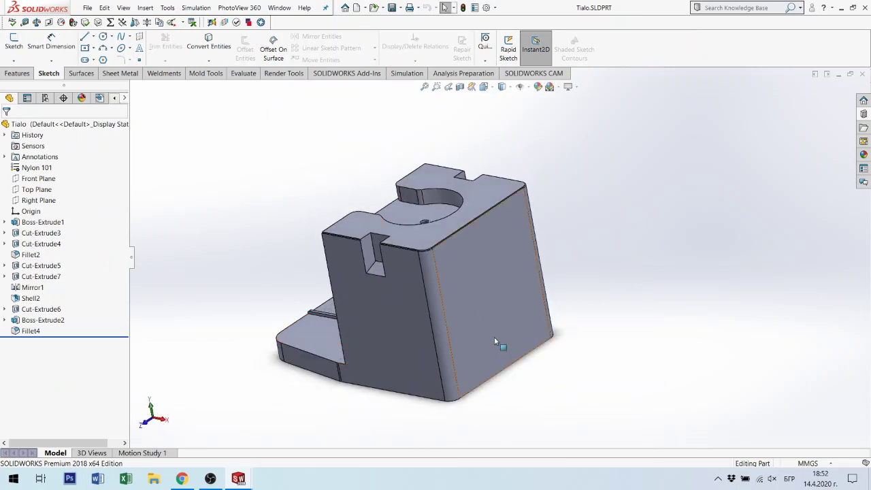
{"action": "left_click", "coordinate": [379, 314]}
{"action": "left_click", "coordinate": [481, 196]}
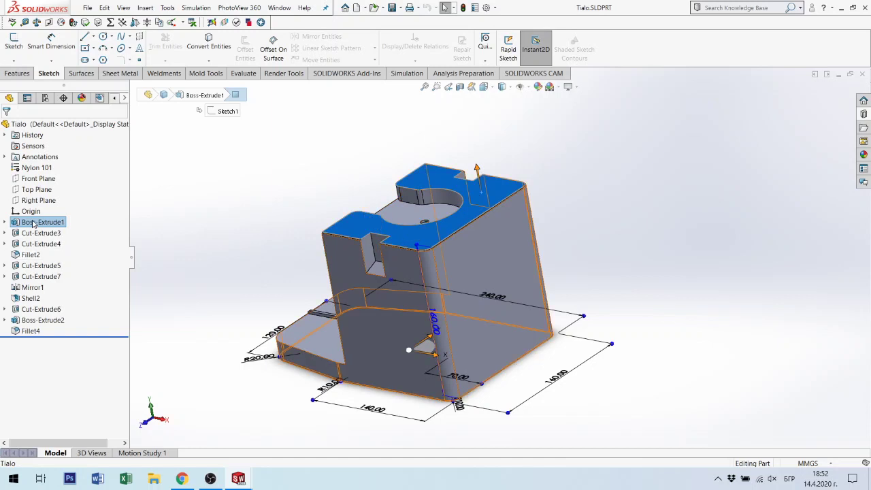
Change Boss-Extrude1's depth from 160 to 136 mm and accept the rebuilt body.
{"action": "right_click", "coordinate": [23, 224]}
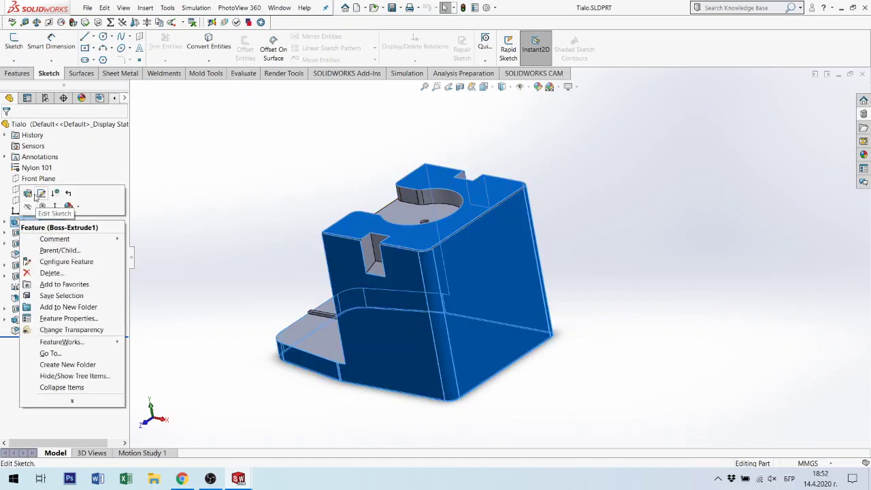
{"action": "left_click", "coordinate": [27, 195]}
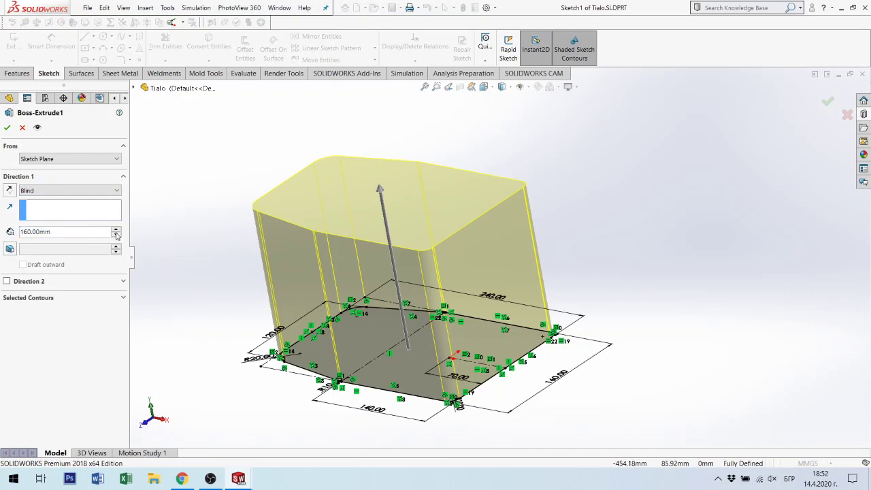
{"action": "type", "text": "-24"}
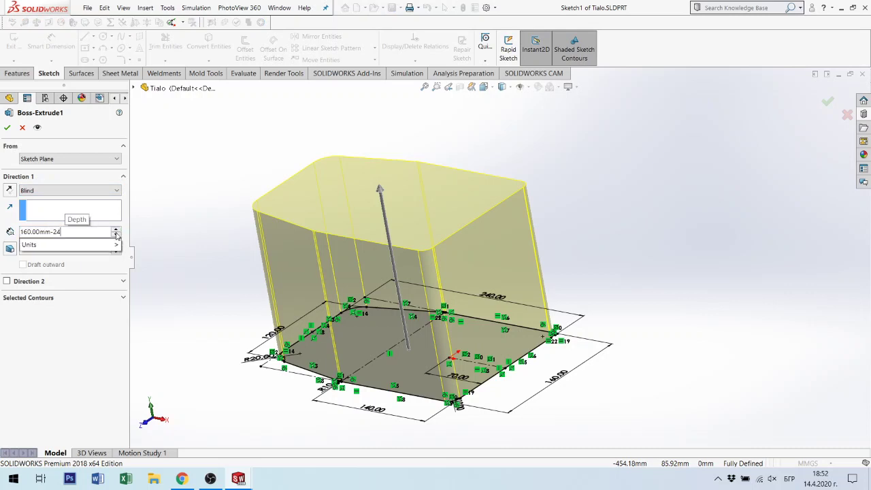
{"action": "key", "text": "Return"}
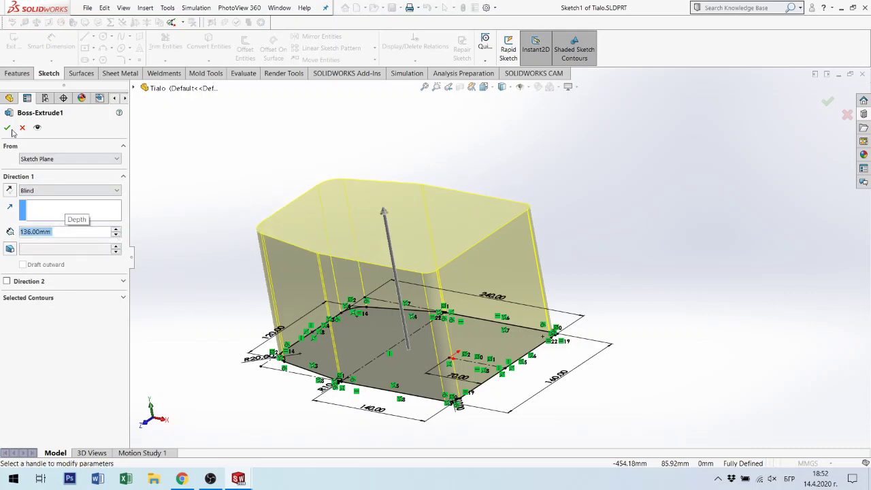
{"action": "left_click", "coordinate": [8, 128]}
{"action": "mouse_move", "coordinate": [507, 332]}
{"action": "middle_mouse_down"}
{"action": "mouse_move", "coordinate": [492, 391]}
{"action": "mouse_move", "coordinate": [506, 140]}
{"action": "middle_mouse_up"}
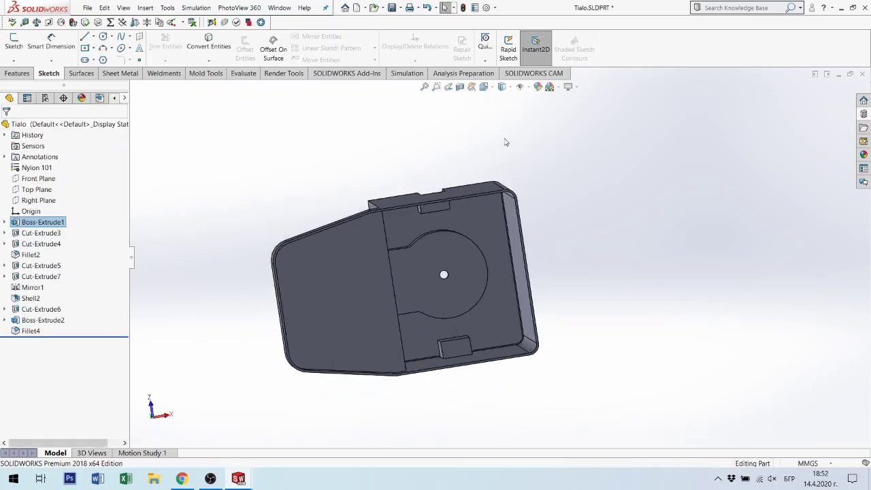
Start a new sketch on the Tialo body's top rim face.
{"action": "scroll", "coordinate": [456, 194], "scroll_direction": "down", "scroll_amount": 3}
{"action": "scroll", "coordinate": [503, 204], "scroll_direction": "down", "scroll_amount": 2}
{"action": "scroll", "coordinate": [560, 218], "scroll_direction": "down", "scroll_amount": 2}
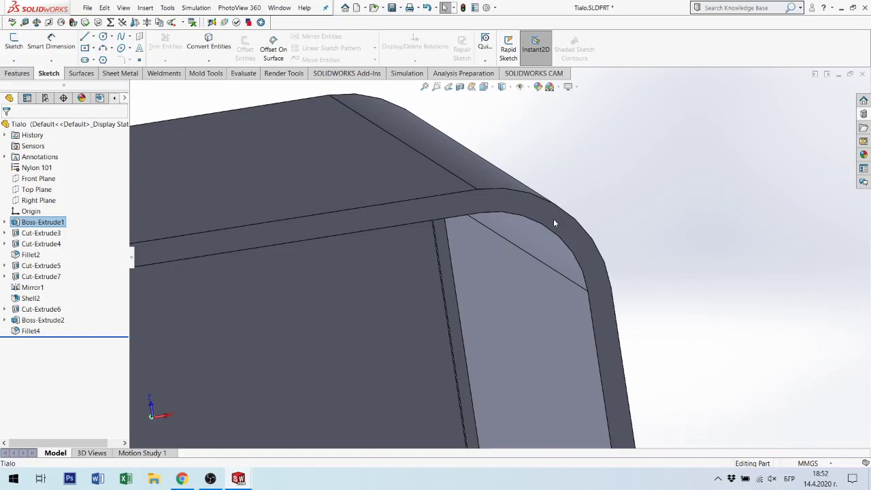
{"action": "left_click", "coordinate": [553, 218]}
{"action": "middle_click_drag", "start_coordinate": [619, 254], "coordinate": [603, 223]}
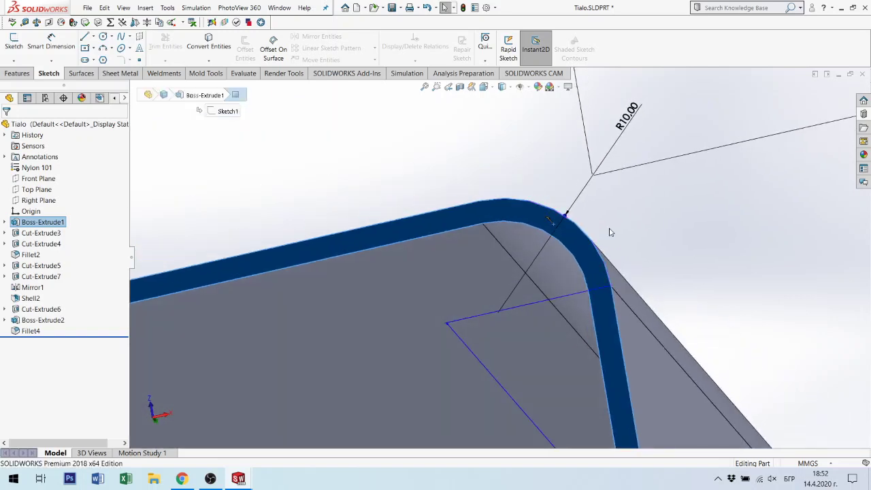
{"action": "right_click", "coordinate": [583, 240]}
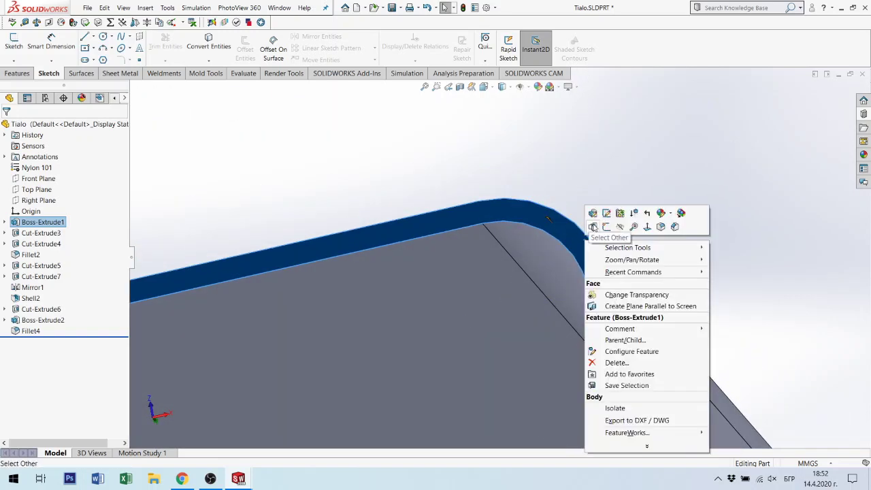
{"action": "left_click", "coordinate": [606, 226]}
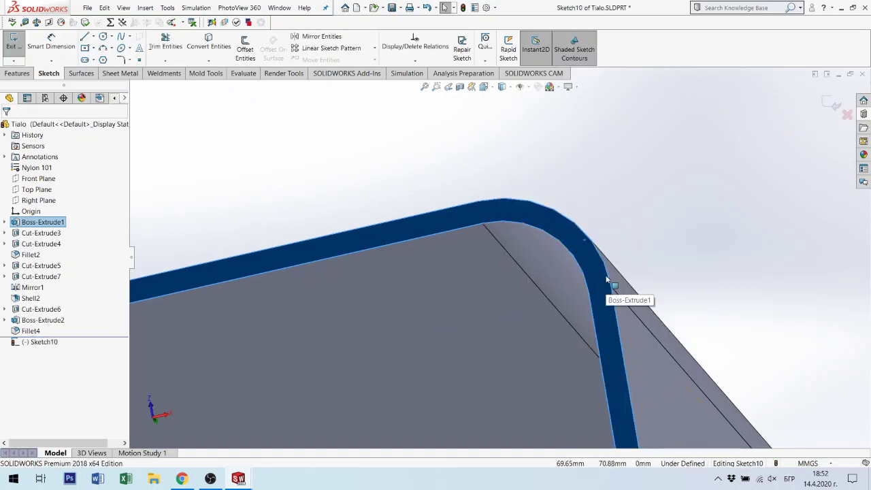
Offset the rim outline 1 mm inward (reversed) into Sketch10.
{"action": "left_click", "coordinate": [241, 49]}
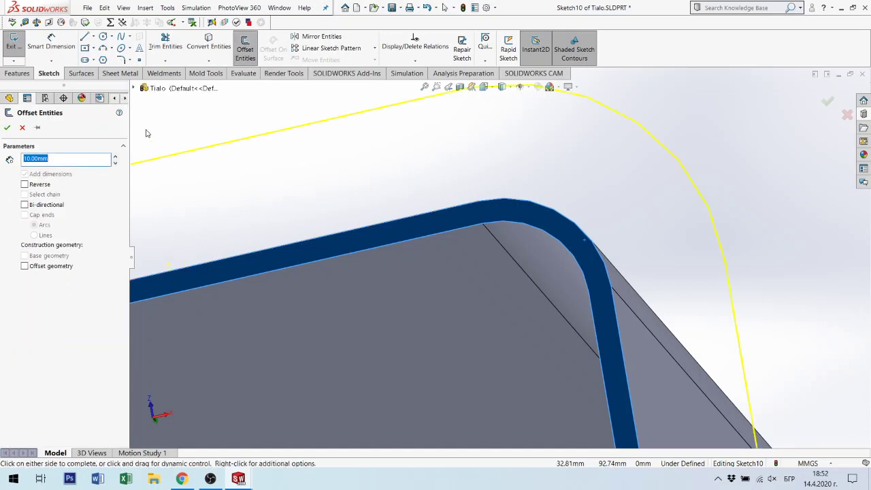
{"action": "type", "text": "1"}
{"action": "key", "text": "Return"}
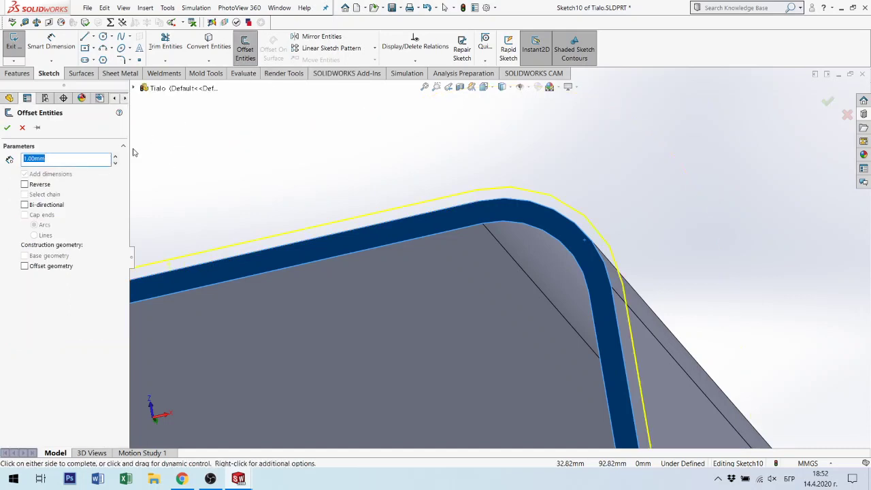
{"action": "left_click", "coordinate": [25, 184]}
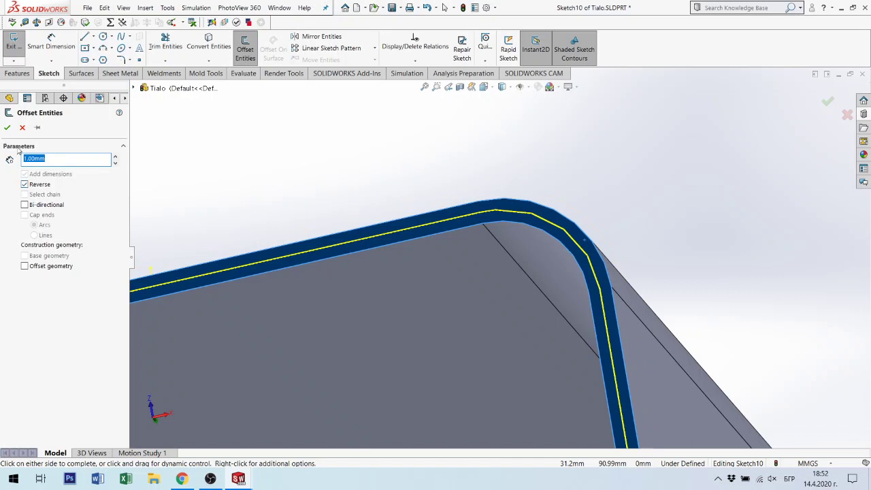
{"action": "left_click", "coordinate": [7, 127]}
{"action": "mouse_move", "coordinate": [433, 272]}
{"action": "middle_mouse_down"}
{"action": "mouse_move", "coordinate": [483, 272]}
{"action": "mouse_move", "coordinate": [569, 248]}
{"action": "mouse_move", "coordinate": [542, 258]}
{"action": "middle_mouse_up"}
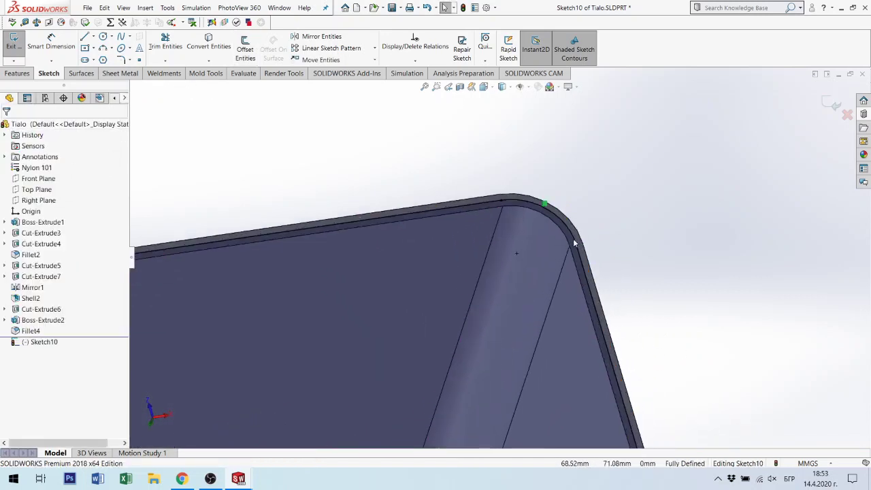
{"action": "scroll", "coordinate": [408, 317], "scroll_direction": "up", "scroll_amount": 3}
{"action": "scroll", "coordinate": [408, 317], "scroll_direction": "up", "scroll_amount": 2}
{"action": "mouse_move", "coordinate": [408, 317]}
{"action": "middle_mouse_down"}
{"action": "mouse_move", "coordinate": [406, 227]}
{"action": "mouse_move", "coordinate": [315, 325]}
{"action": "mouse_move", "coordinate": [376, 281]}
{"action": "mouse_move", "coordinate": [331, 288]}
{"action": "middle_mouse_up"}
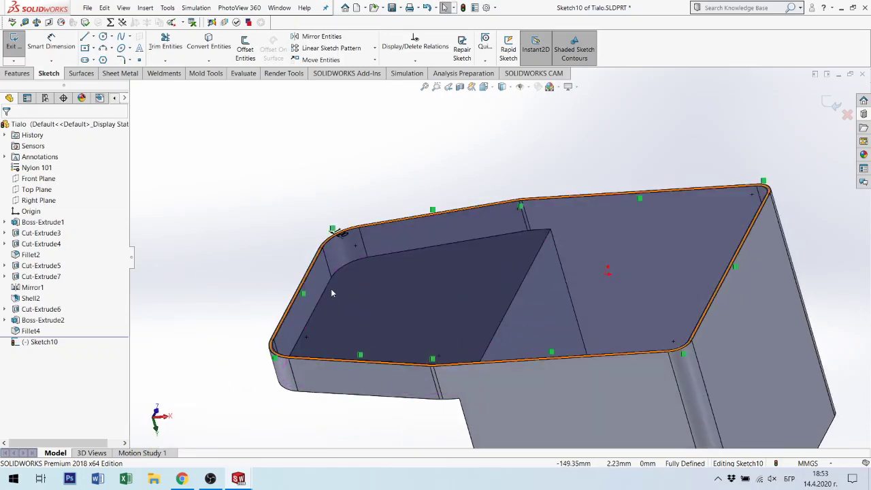
{"action": "scroll", "coordinate": [334, 285], "scroll_direction": "down", "scroll_amount": 3}
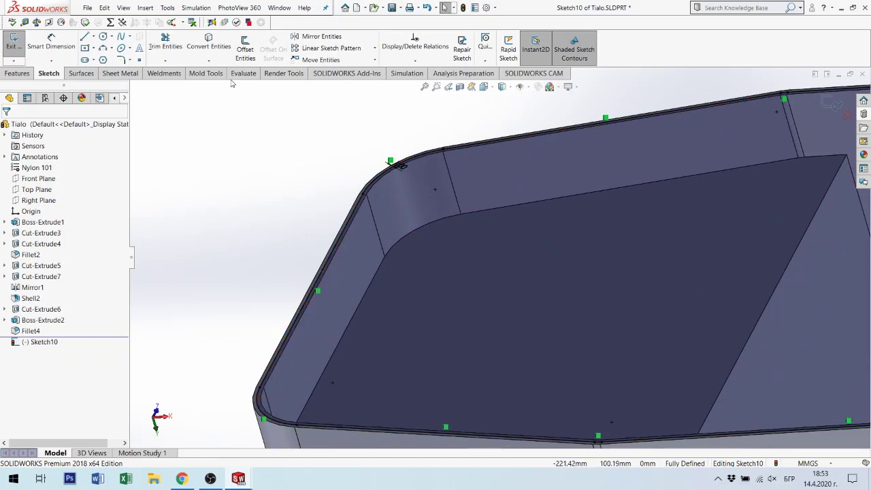
{"action": "left_click", "coordinate": [14, 75]}
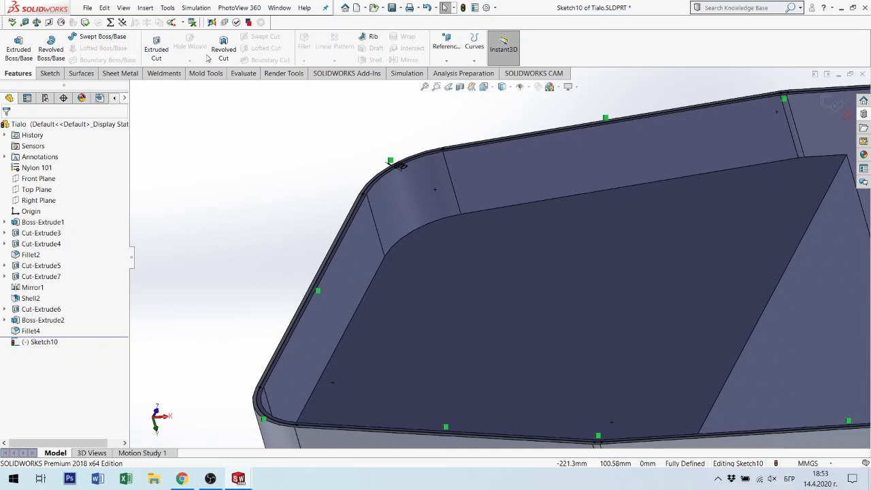
Extrude-cut the rim sketch 2 mm deep.
{"action": "left_click", "coordinate": [155, 50]}
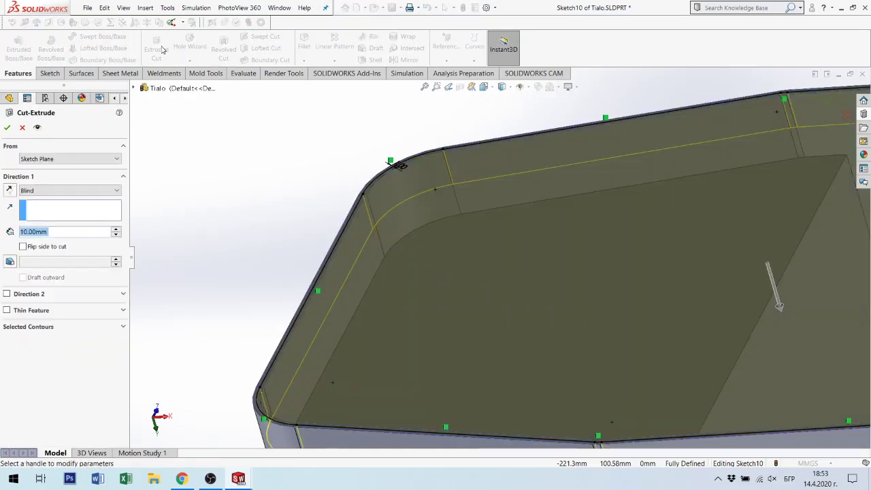
{"action": "type", "text": "2"}
{"action": "key", "text": "Return"}
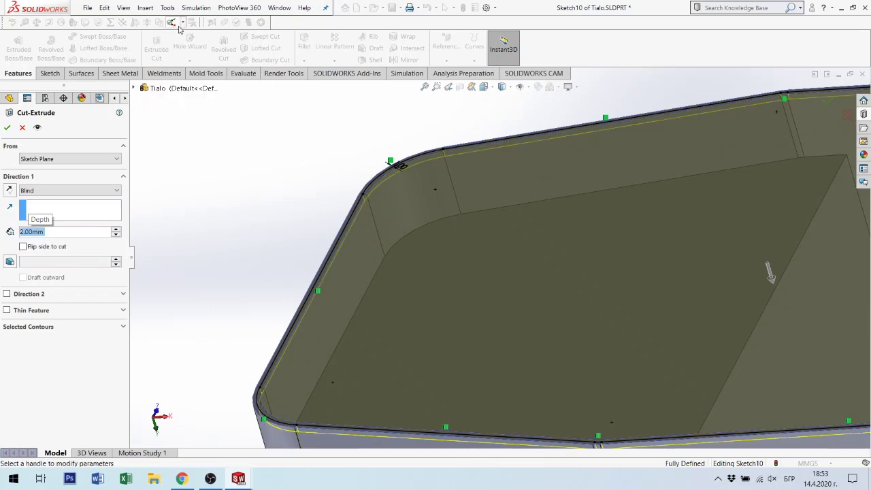
{"action": "left_click", "coordinate": [7, 127]}
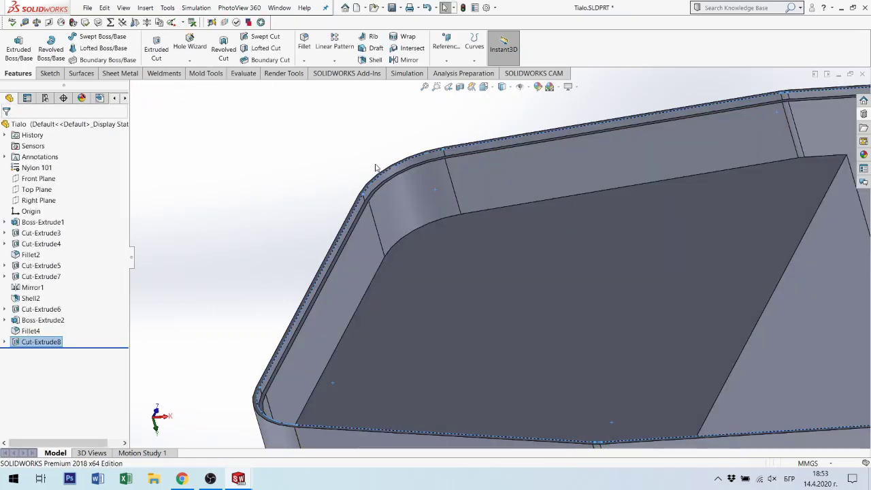
{"action": "scroll", "coordinate": [415, 190], "scroll_direction": "down", "scroll_amount": 3}
{"action": "scroll", "coordinate": [420, 166], "scroll_direction": "down", "scroll_amount": 3}
{"action": "scroll", "coordinate": [420, 166], "scroll_direction": "down", "scroll_amount": 2}
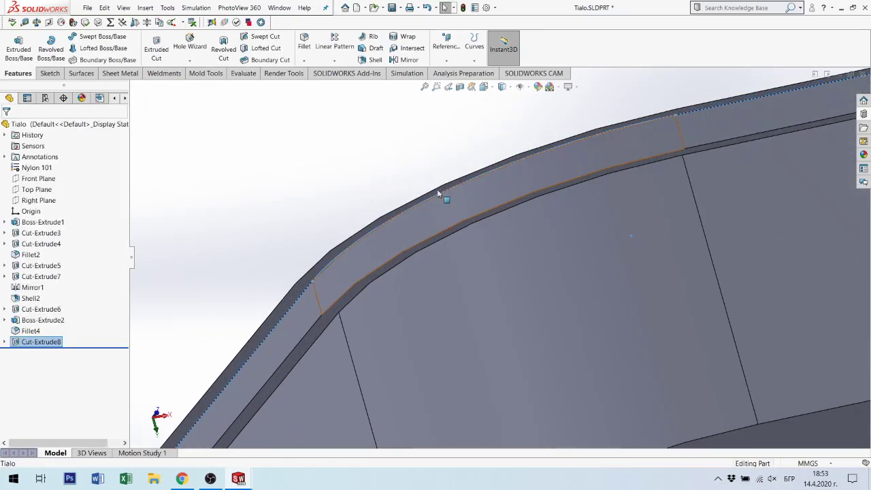
{"action": "left_click", "coordinate": [318, 298]}
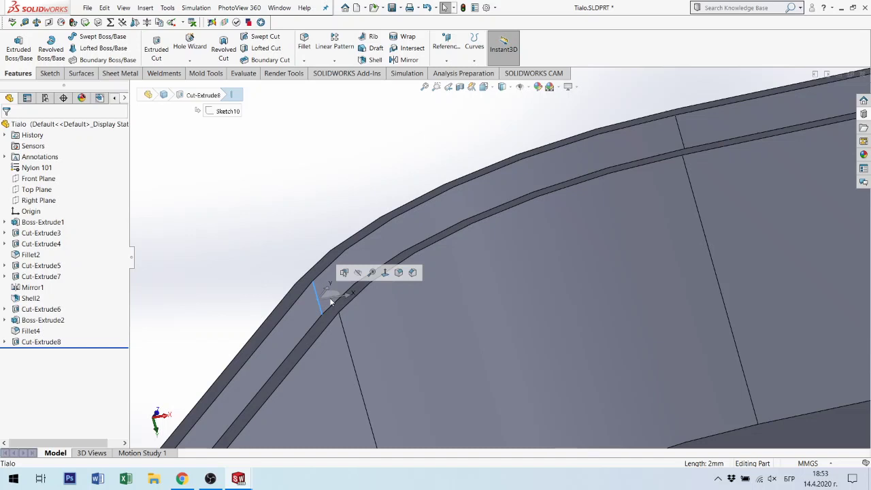
Edit Cut-Extrude8 to reduce its depth to 1 mm.
{"action": "left_click", "coordinate": [52, 340]}
{"action": "left_click", "coordinate": [63, 313]}
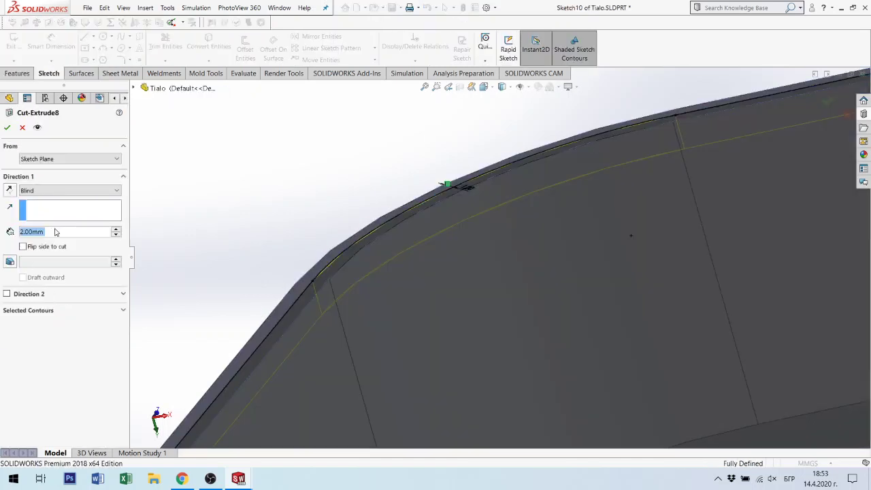
{"action": "type", "text": "1"}
{"action": "key", "text": "Return"}
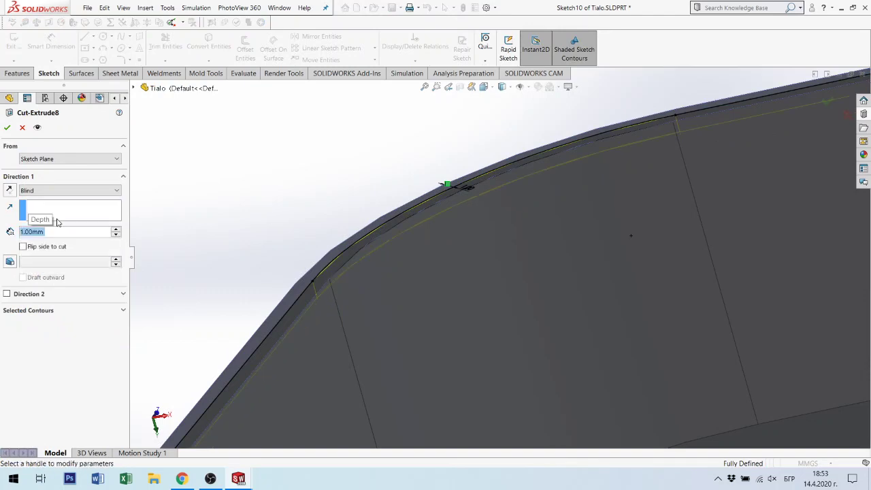
{"action": "left_click", "coordinate": [8, 128]}
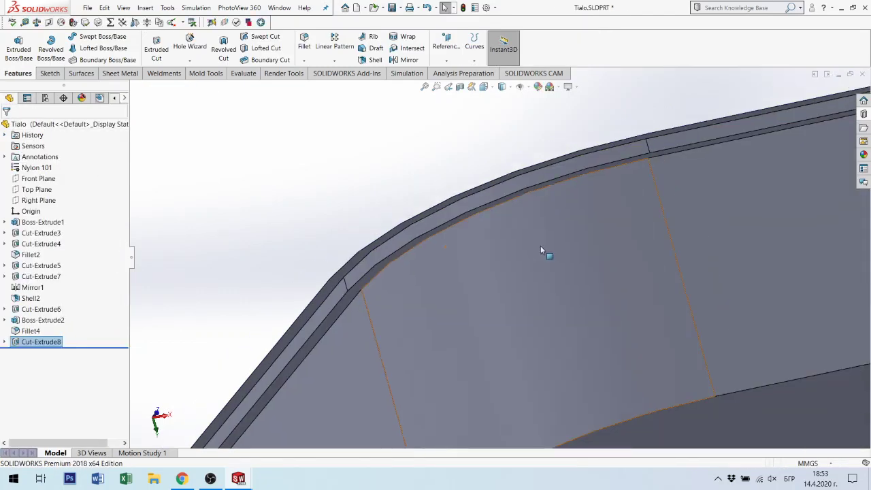
{"action": "mouse_move", "coordinate": [540, 246]}
{"action": "middle_mouse_down"}
{"action": "mouse_move", "coordinate": [537, 365]}
{"action": "mouse_move", "coordinate": [622, 340]}
{"action": "mouse_move", "coordinate": [539, 172]}
{"action": "mouse_move", "coordinate": [726, 327]}
{"action": "mouse_move", "coordinate": [716, 198]}
{"action": "mouse_move", "coordinate": [558, 361]}
{"action": "mouse_move", "coordinate": [841, 142]}
{"action": "middle_mouse_up"}
Save and close Tialo.SLDPRT, then pick the Tialo body in the Kansai assembly.
{"action": "left_click", "coordinate": [864, 74]}
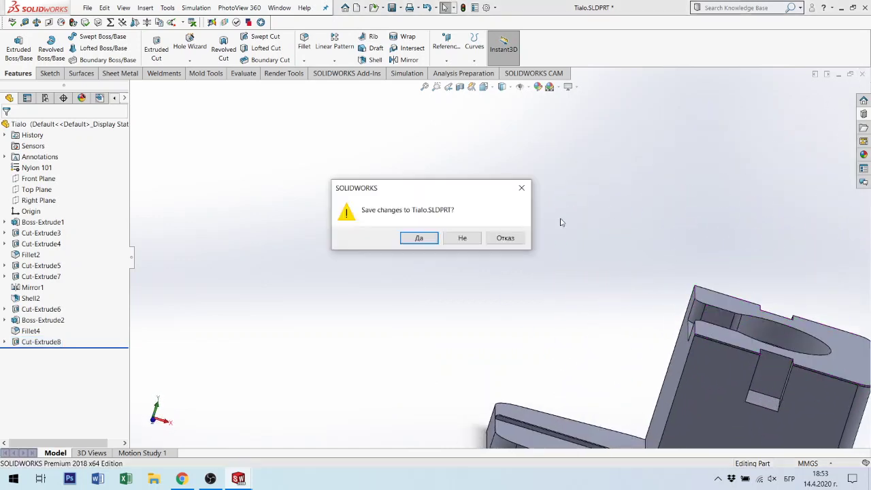
{"action": "left_click", "coordinate": [418, 238]}
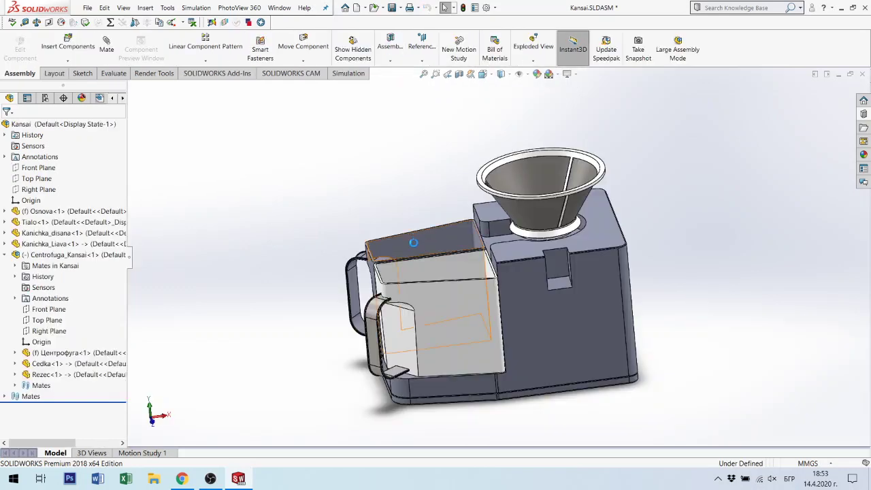
{"action": "scroll", "coordinate": [469, 224], "scroll_direction": "down", "scroll_amount": 3}
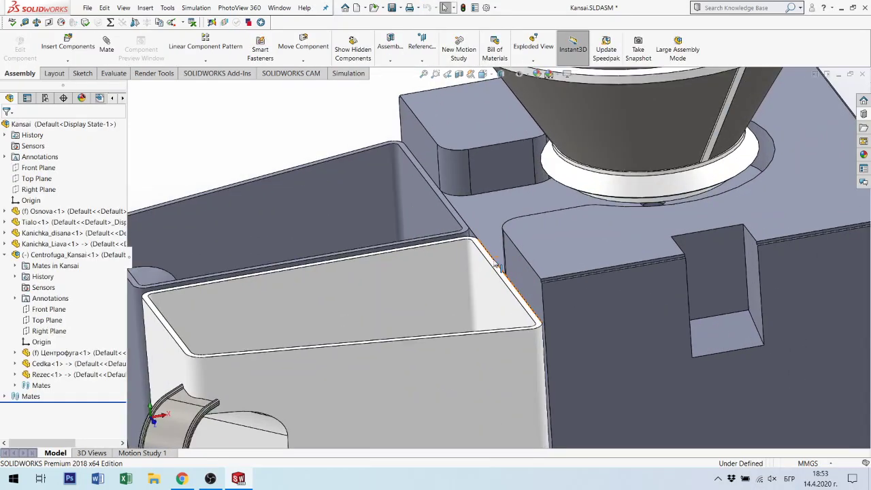
{"action": "scroll", "coordinate": [468, 213], "scroll_direction": "down", "scroll_amount": 2}
{"action": "scroll", "coordinate": [468, 213], "scroll_direction": "down", "scroll_amount": 2}
{"action": "scroll", "coordinate": [475, 217], "scroll_direction": "down", "scroll_amount": 2}
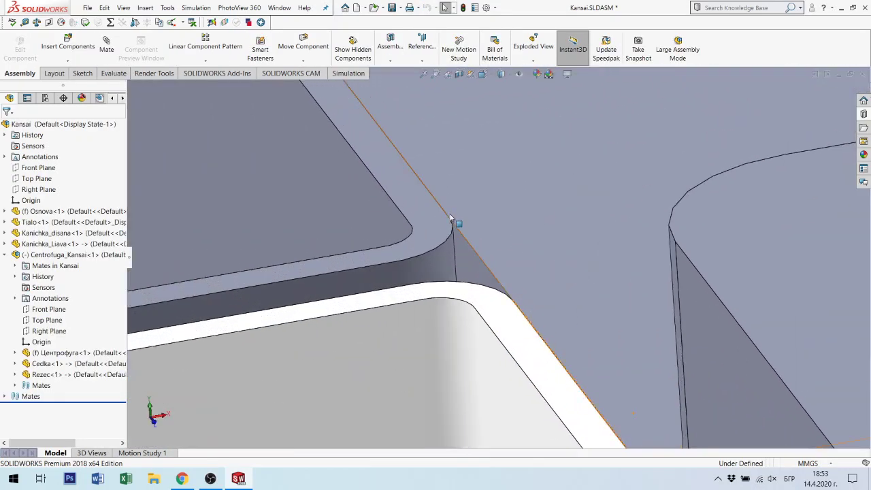
{"action": "left_click", "coordinate": [452, 225]}
{"action": "left_click", "coordinate": [484, 217]}
{"action": "scroll", "coordinate": [490, 273], "scroll_direction": "up", "scroll_amount": 2}
{"action": "scroll", "coordinate": [501, 344], "scroll_direction": "up", "scroll_amount": 2}
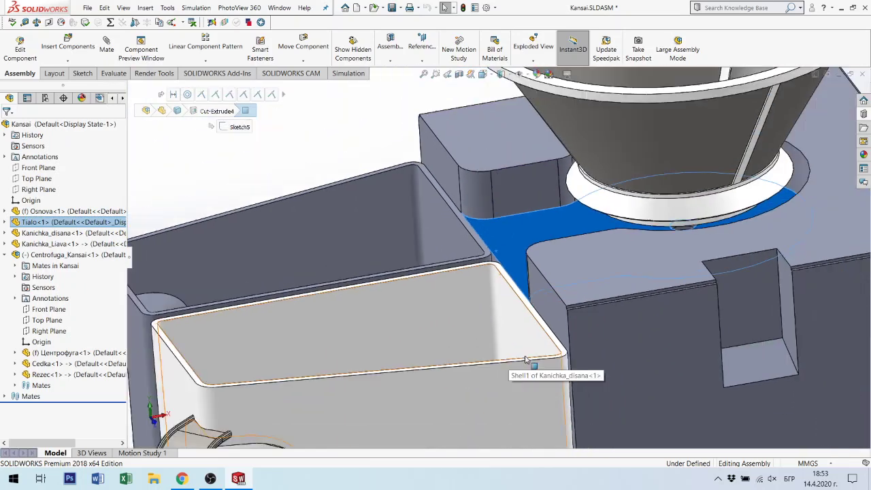
{"action": "scroll", "coordinate": [517, 358], "scroll_direction": "up", "scroll_amount": 2}
Orbit to a near-level side view of the juicer and select the assembly's Right Plane.
{"action": "middle_click_drag", "start_coordinate": [560, 421], "coordinate": [731, 412]}
{"action": "scroll", "coordinate": [731, 412], "scroll_direction": "up", "scroll_amount": 2}
{"action": "scroll", "coordinate": [735, 389], "scroll_direction": "down", "scroll_amount": 2}
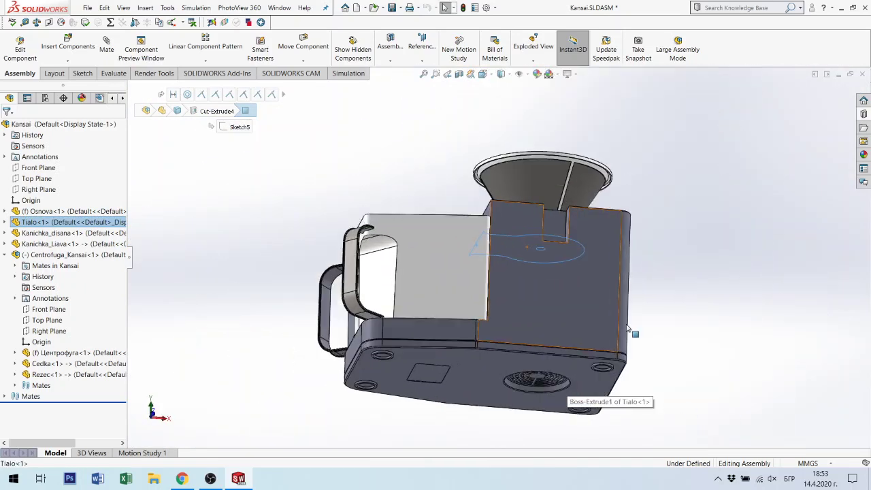
{"action": "scroll", "coordinate": [555, 374], "scroll_direction": "down", "scroll_amount": 2}
{"action": "middle_click_drag", "start_coordinate": [554, 375], "coordinate": [504, 245]}
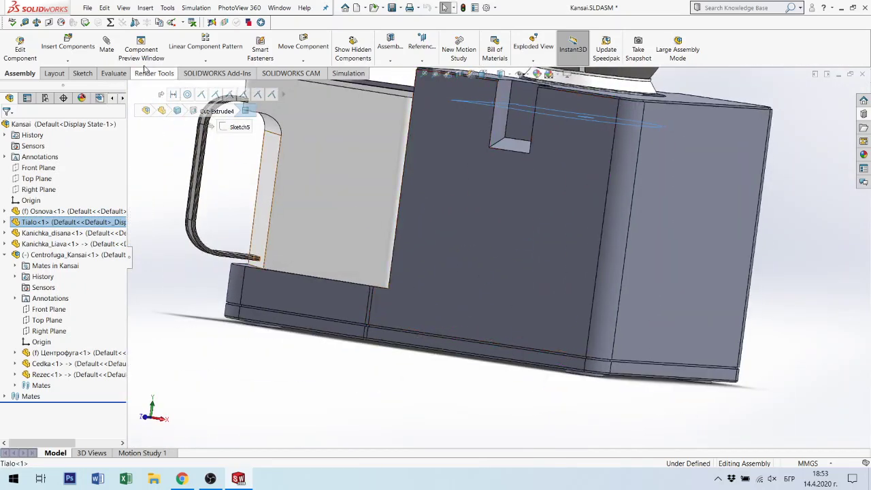
{"action": "scroll", "coordinate": [449, 129], "scroll_direction": "up", "scroll_amount": 3}
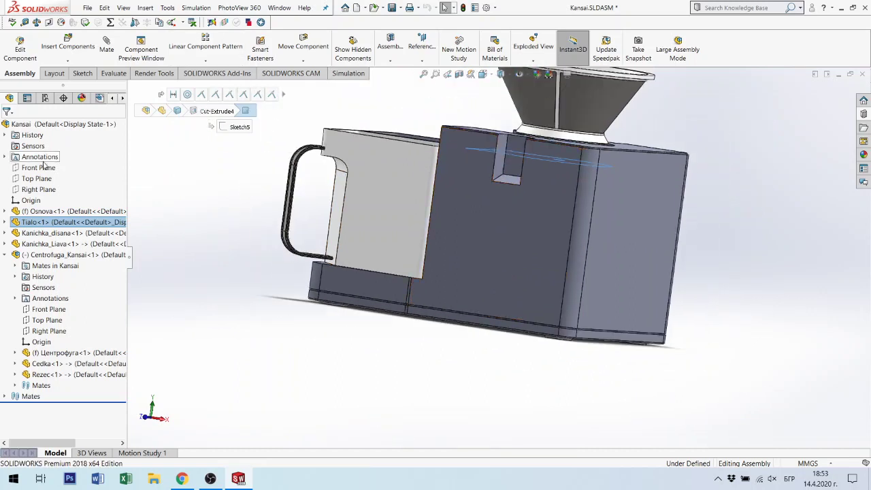
{"action": "left_click", "coordinate": [41, 190]}
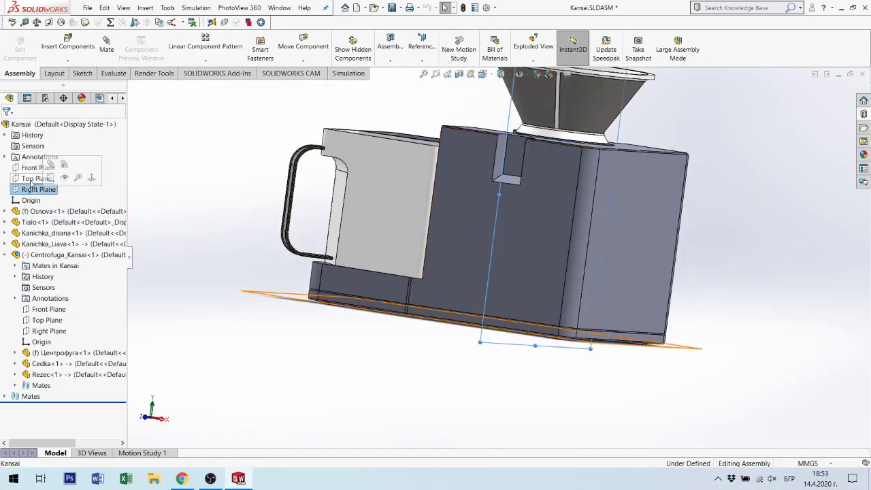
Section the assembly along the Right Plane, moving the cut to -28.00 mm.
{"action": "left_click", "coordinate": [460, 77]}
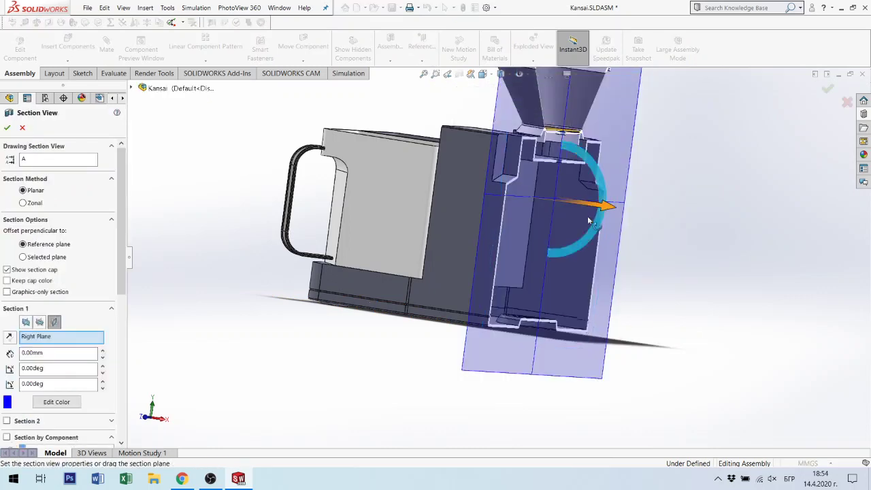
{"action": "key", "text": "ctrl+8"}
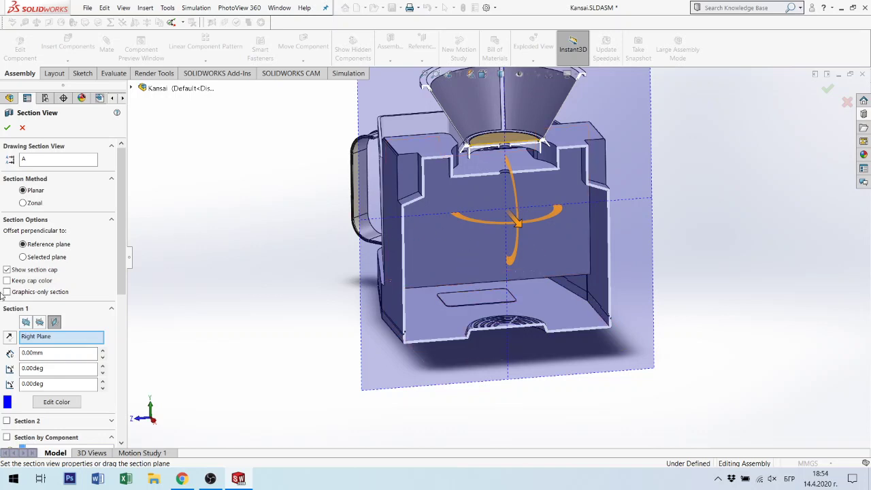
{"action": "left_click", "coordinate": [9, 337]}
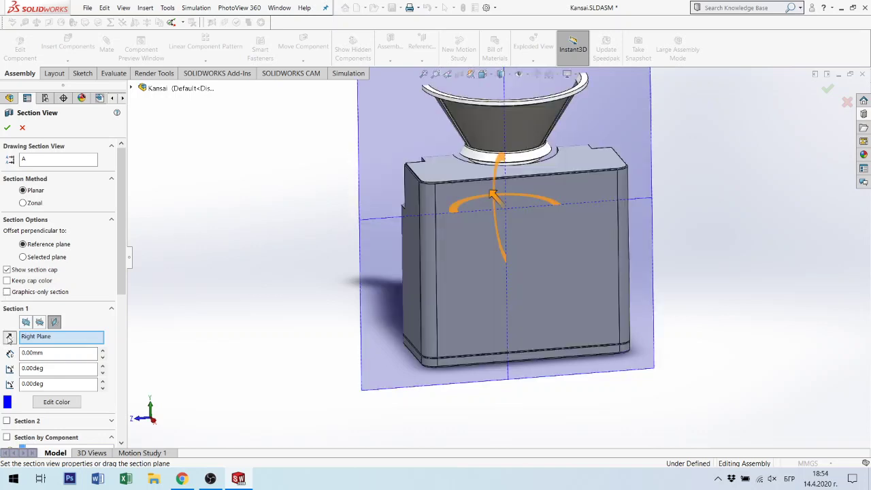
{"action": "left_click", "coordinate": [9, 338]}
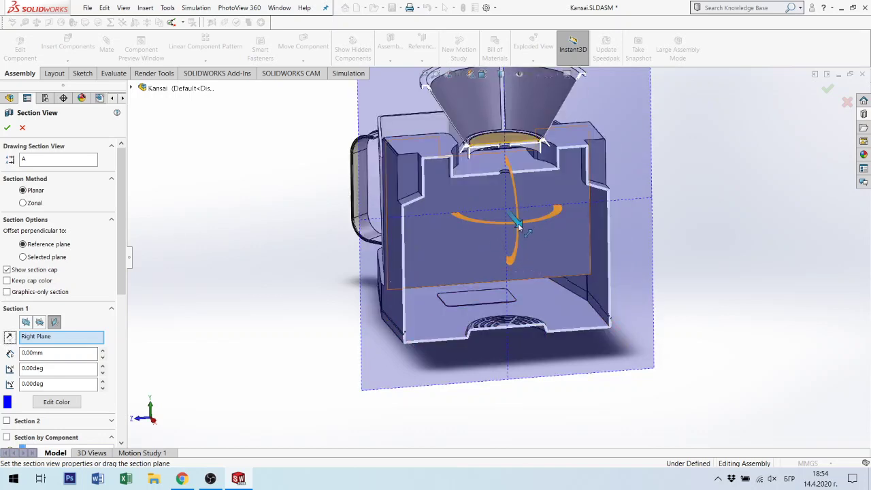
{"action": "mouse_move", "coordinate": [518, 226]}
{"action": "left_mouse_down"}
{"action": "mouse_move", "coordinate": [504, 182]}
{"action": "mouse_move", "coordinate": [502, 197]}
{"action": "mouse_move", "coordinate": [521, 206]}
{"action": "left_mouse_up"}
Zoom and orbit onto the notched rim wall, then accept the section view.
{"action": "scroll", "coordinate": [425, 308], "scroll_direction": "down", "scroll_amount": 3}
{"action": "scroll", "coordinate": [431, 309], "scroll_direction": "down", "scroll_amount": 3}
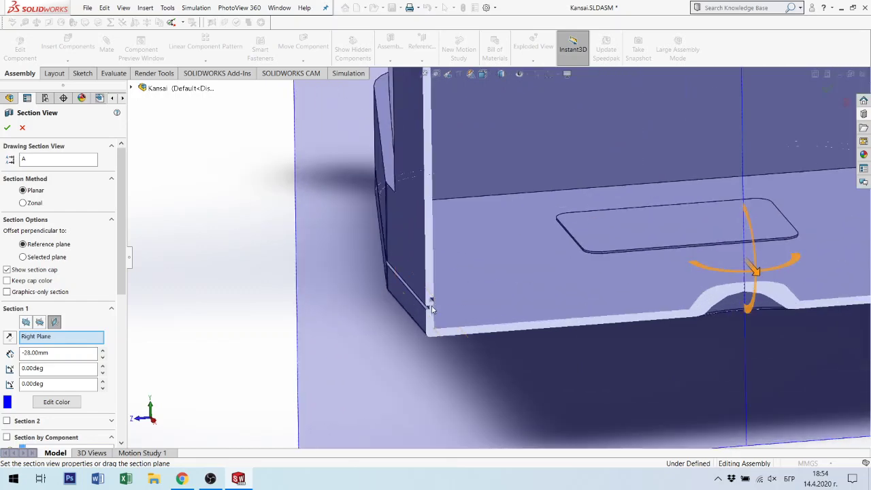
{"action": "scroll", "coordinate": [430, 307], "scroll_direction": "down", "scroll_amount": 3}
{"action": "scroll", "coordinate": [433, 291], "scroll_direction": "down", "scroll_amount": 3}
{"action": "scroll", "coordinate": [437, 274], "scroll_direction": "down", "scroll_amount": 3}
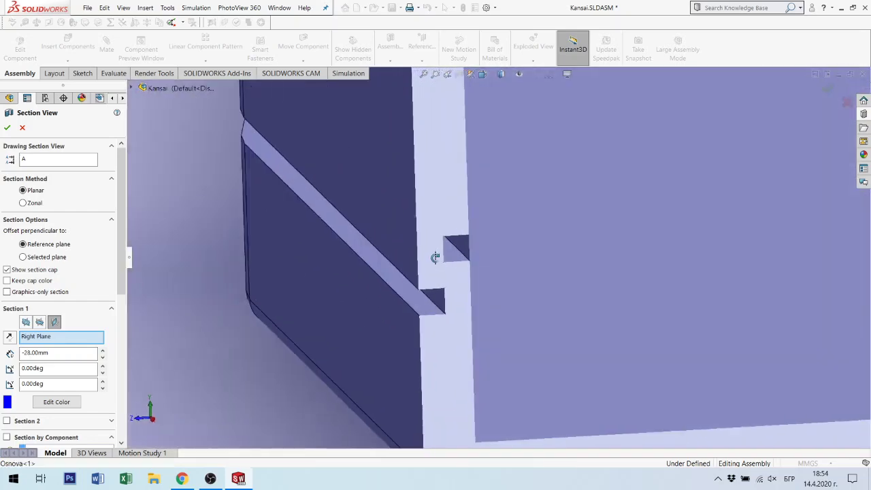
{"action": "mouse_move", "coordinate": [435, 257]}
{"action": "middle_mouse_down"}
{"action": "mouse_move", "coordinate": [422, 241]}
{"action": "mouse_move", "coordinate": [446, 252]}
{"action": "middle_mouse_up"}
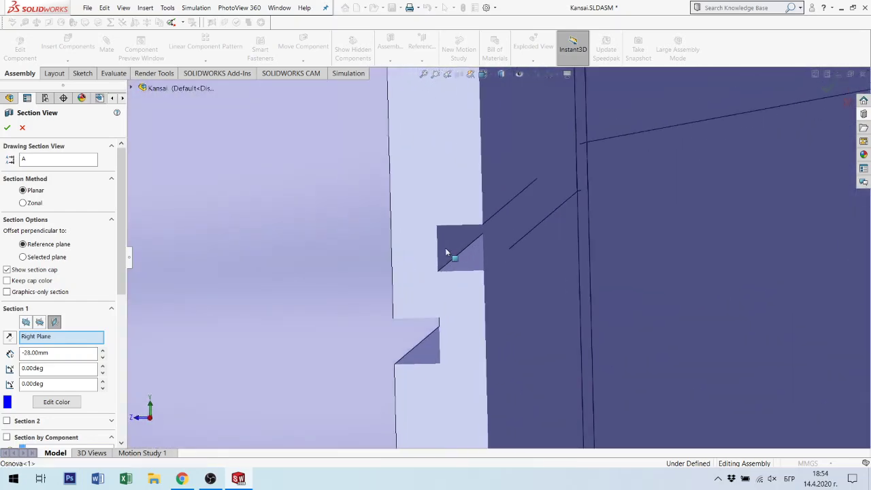
{"action": "scroll", "coordinate": [454, 245], "scroll_direction": "up", "scroll_amount": 2}
{"action": "scroll", "coordinate": [451, 251], "scroll_direction": "up", "scroll_amount": 2}
{"action": "scroll", "coordinate": [447, 249], "scroll_direction": "up", "scroll_amount": 2}
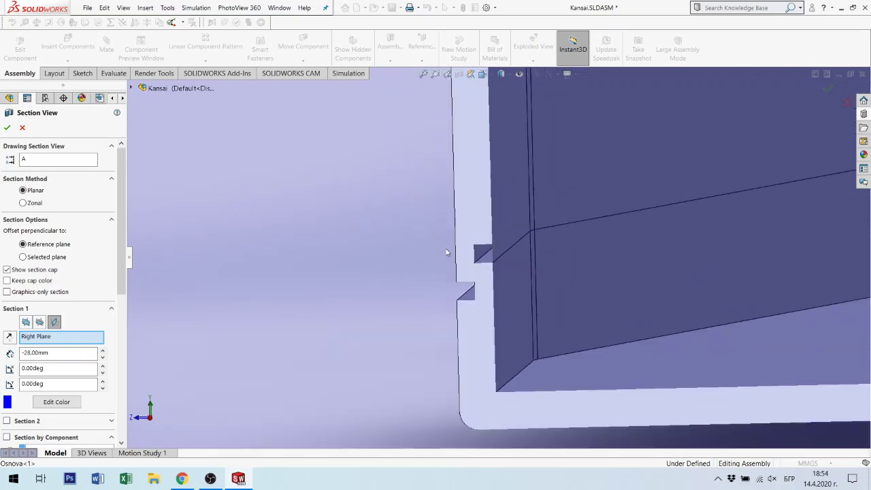
{"action": "scroll", "coordinate": [476, 255], "scroll_direction": "up", "scroll_amount": 3}
{"action": "scroll", "coordinate": [491, 261], "scroll_direction": "down", "scroll_amount": 2}
{"action": "scroll", "coordinate": [493, 264], "scroll_direction": "down", "scroll_amount": 1}
{"action": "scroll", "coordinate": [497, 266], "scroll_direction": "down", "scroll_amount": 3}
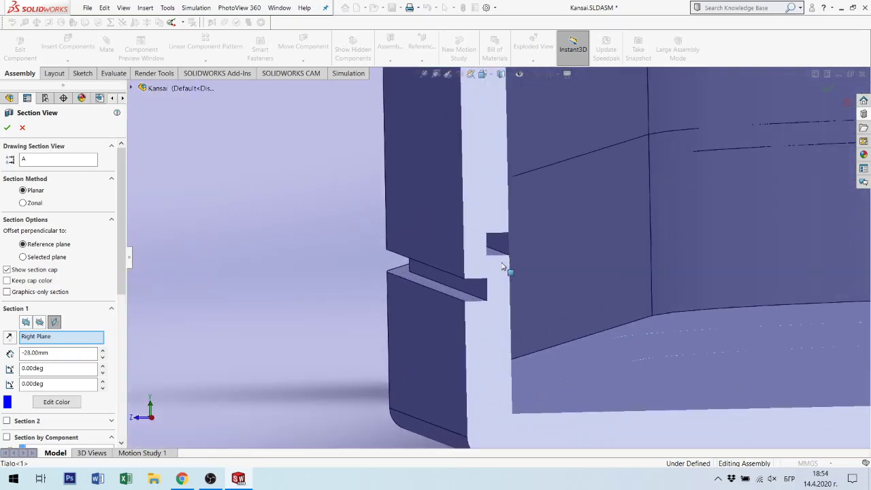
{"action": "scroll", "coordinate": [500, 270], "scroll_direction": "down", "scroll_amount": 2}
{"action": "mouse_move", "coordinate": [500, 270]}
{"action": "middle_mouse_down"}
{"action": "mouse_move", "coordinate": [492, 255]}
{"action": "mouse_move", "coordinate": [453, 249]}
{"action": "mouse_move", "coordinate": [505, 256]}
{"action": "mouse_move", "coordinate": [535, 246]}
{"action": "middle_mouse_up"}
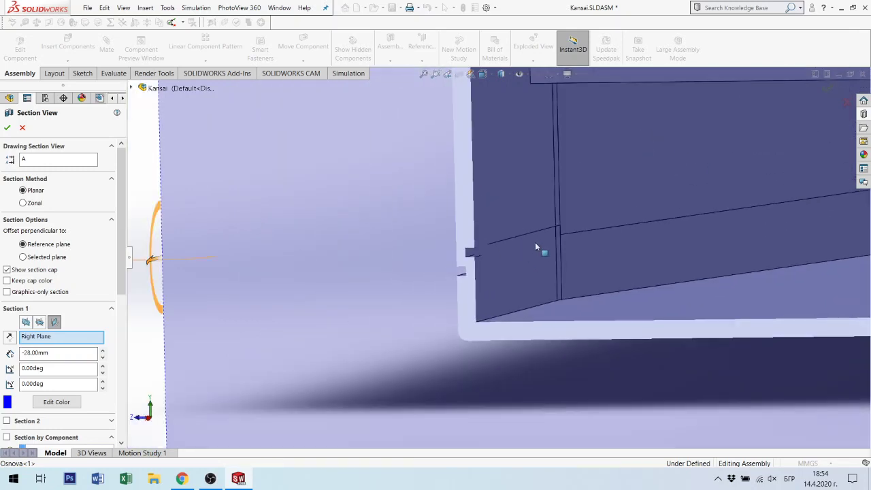
{"action": "left_click", "coordinate": [7, 128]}
Expand Tialo<1> in the FeatureManager tree and select its Cut-Extrude8 feature.
{"action": "mouse_move", "coordinate": [568, 296]}
{"action": "middle_mouse_down"}
{"action": "mouse_move", "coordinate": [599, 295]}
{"action": "mouse_move", "coordinate": [577, 295]}
{"action": "mouse_move", "coordinate": [527, 269]}
{"action": "middle_mouse_up"}
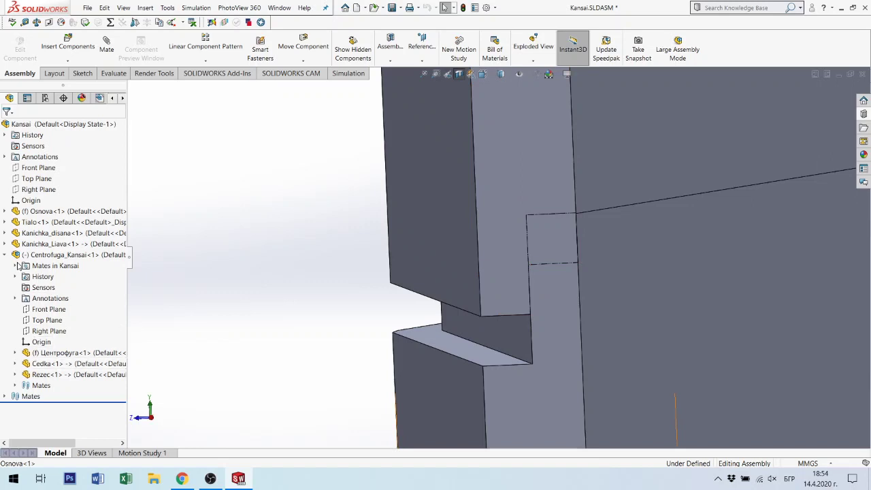
{"action": "left_click", "coordinate": [5, 222]}
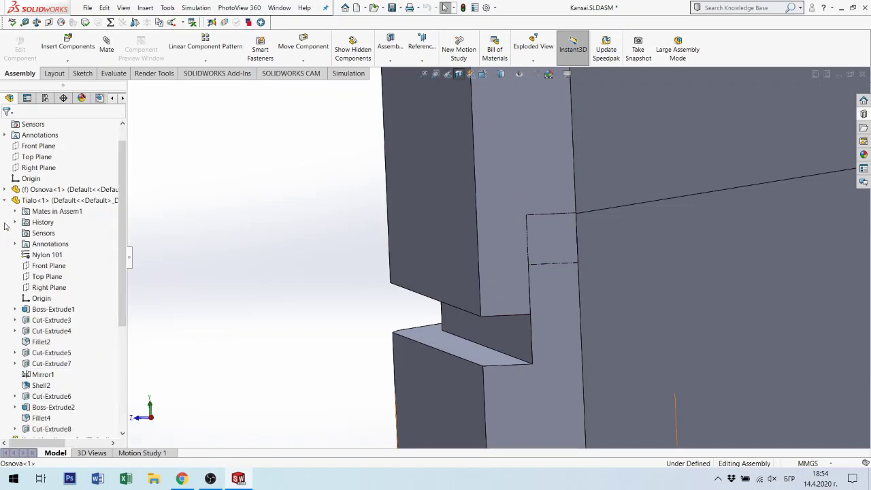
{"action": "scroll", "coordinate": [53, 379], "scroll_direction": "down", "scroll_amount": 3}
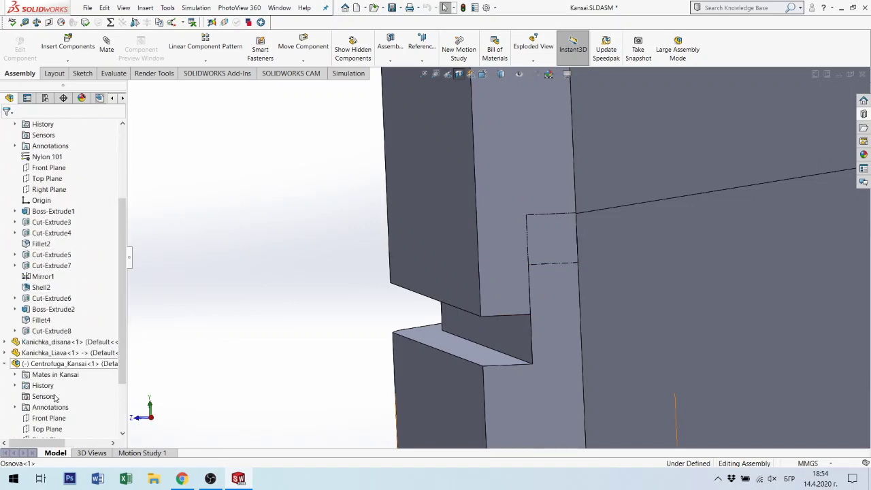
{"action": "left_click", "coordinate": [37, 331]}
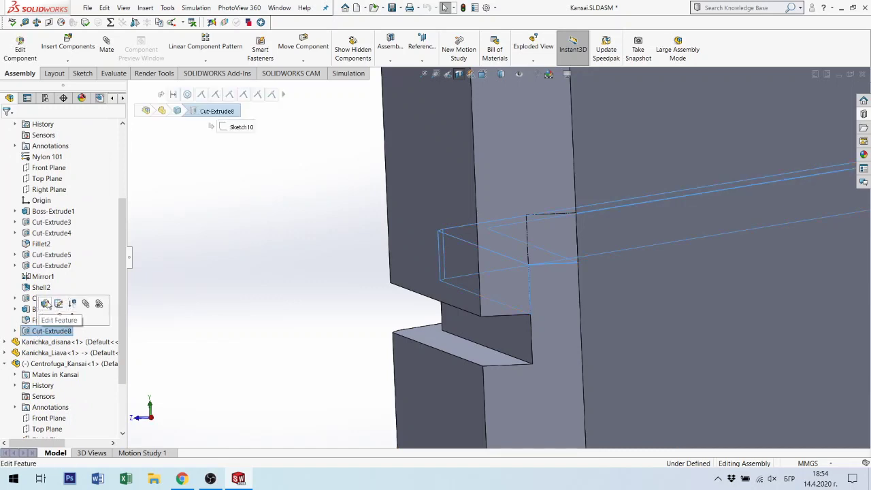
Change Cut-Extrude8's depth from 1 mm to 2 mm.
{"action": "left_click", "coordinate": [45, 304]}
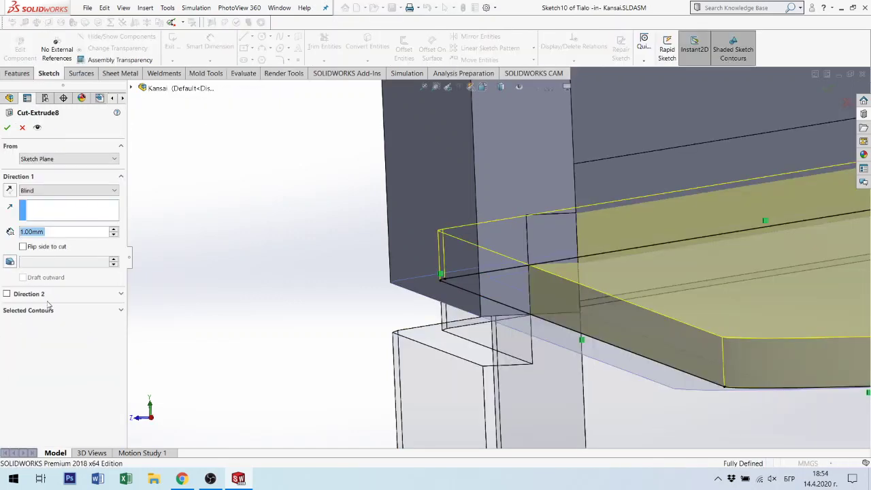
{"action": "type", "text": "2"}
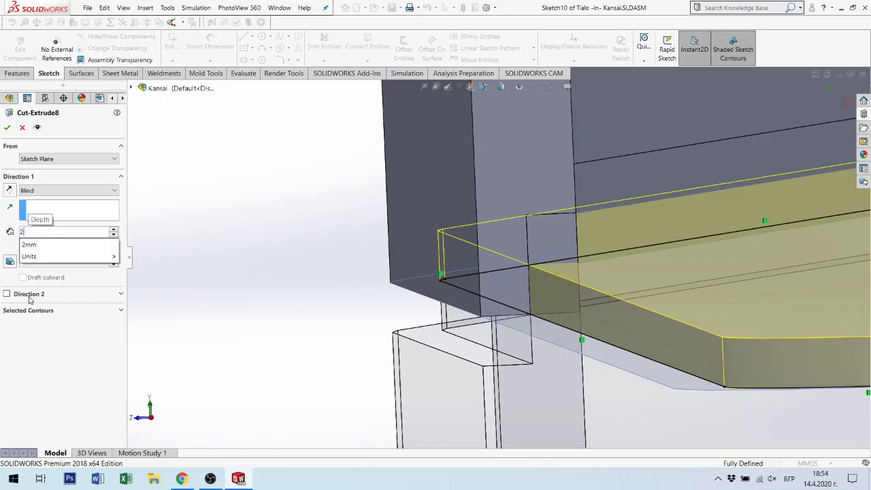
{"action": "key", "text": "Return"}
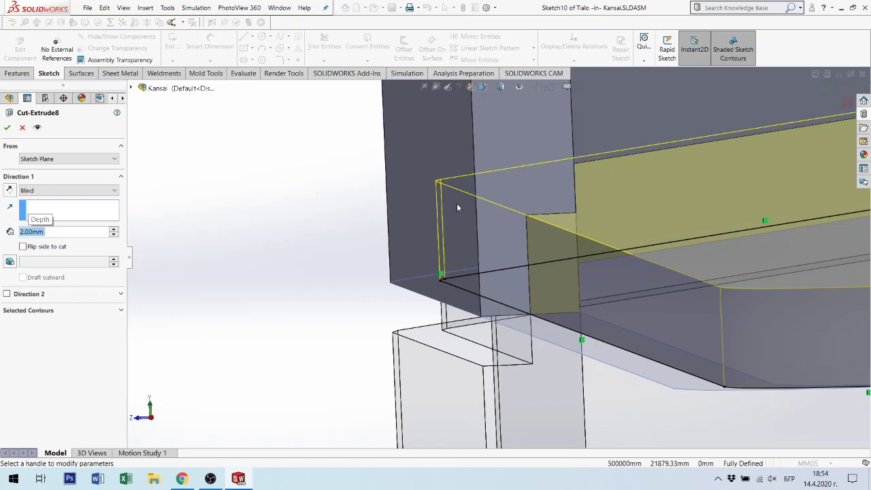
{"action": "left_click", "coordinate": [7, 129]}
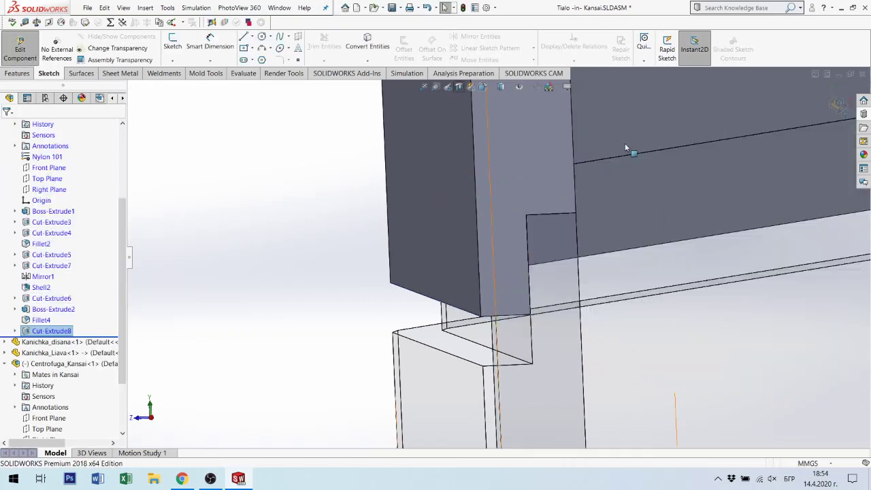
Exit Tialo component editing and zoom out on the Kansai assembly.
{"action": "left_click", "coordinate": [836, 105]}
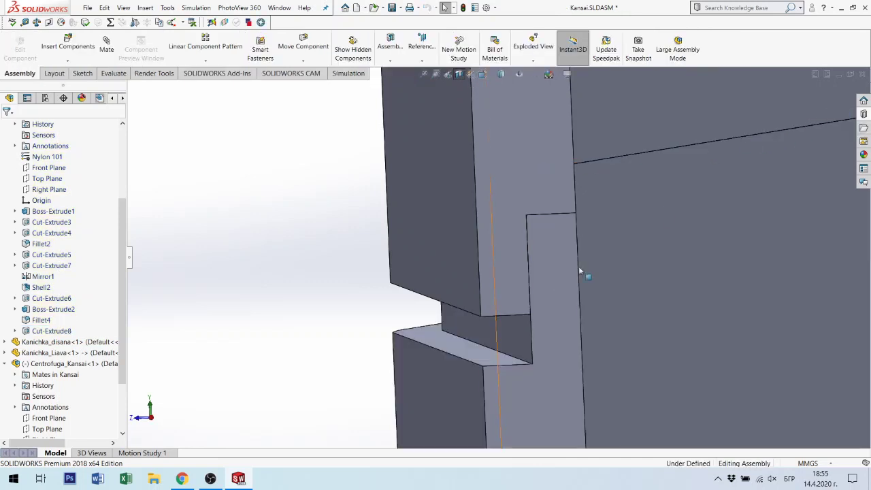
{"action": "scroll", "coordinate": [580, 271], "scroll_direction": "down", "scroll_amount": 3}
{"action": "scroll", "coordinate": [537, 272], "scroll_direction": "up", "scroll_amount": 2}
{"action": "scroll", "coordinate": [509, 229], "scroll_direction": "down", "scroll_amount": 5}
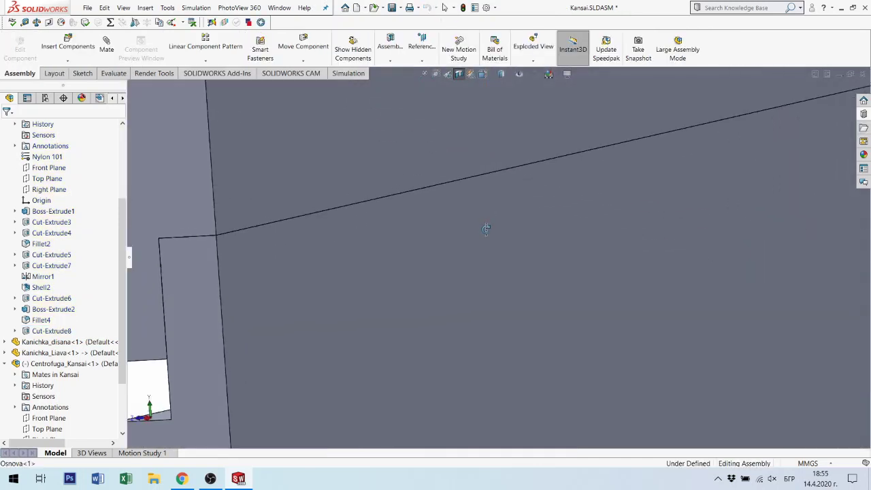
{"action": "scroll", "coordinate": [340, 256], "scroll_direction": "up", "scroll_amount": 1}
{"action": "scroll", "coordinate": [349, 272], "scroll_direction": "up", "scroll_amount": 3}
{"action": "scroll", "coordinate": [634, 305], "scroll_direction": "up", "scroll_amount": 2}
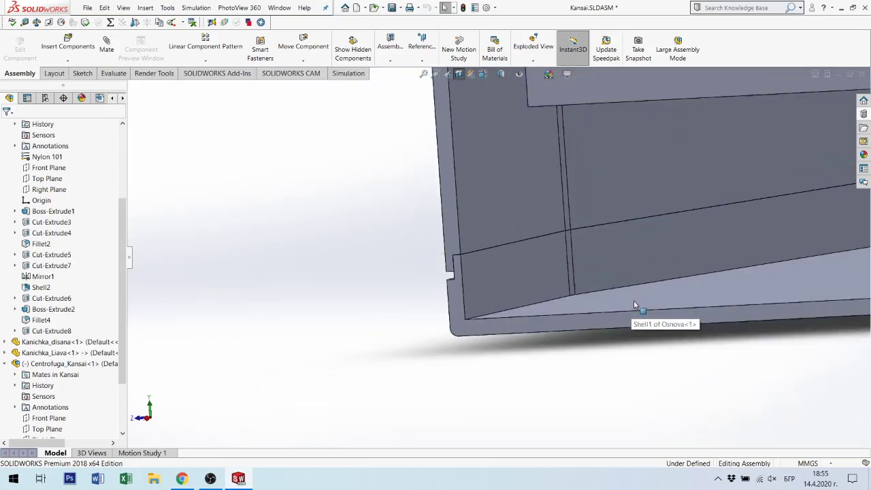
{"action": "scroll", "coordinate": [636, 286], "scroll_direction": "up", "scroll_amount": 2}
{"action": "scroll", "coordinate": [632, 265], "scroll_direction": "up", "scroll_amount": 2}
{"action": "scroll", "coordinate": [612, 238], "scroll_direction": "up", "scroll_amount": 2}
{"action": "scroll", "coordinate": [544, 176], "scroll_direction": "up", "scroll_amount": 1}
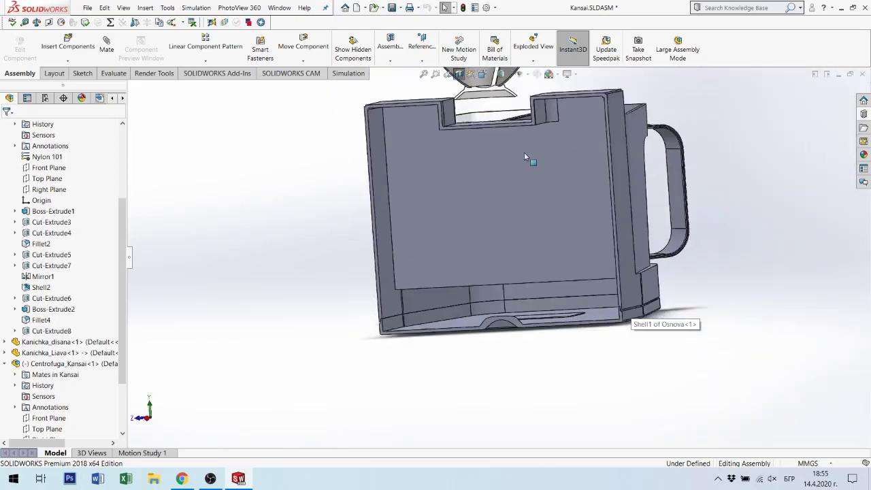
Turn off the section view, orbit to a three-quarter view and zoom to fit.
{"action": "key", "text": "ctrl+7"}
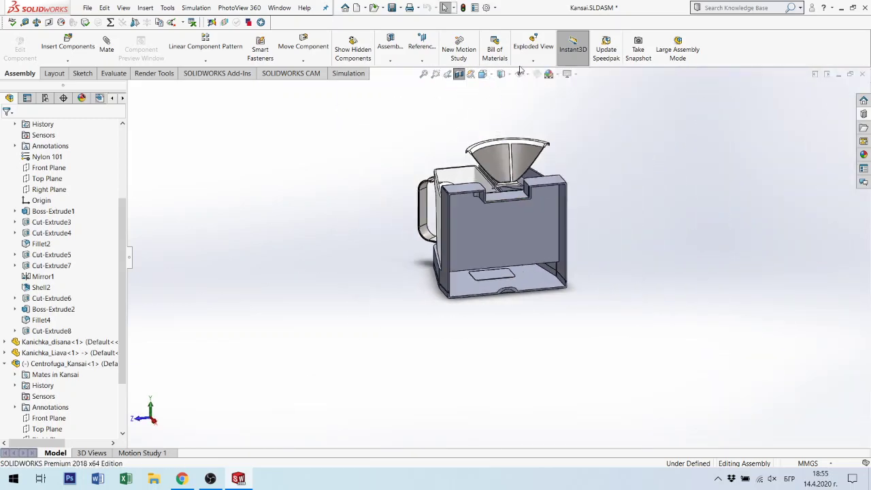
{"action": "left_click", "coordinate": [458, 74]}
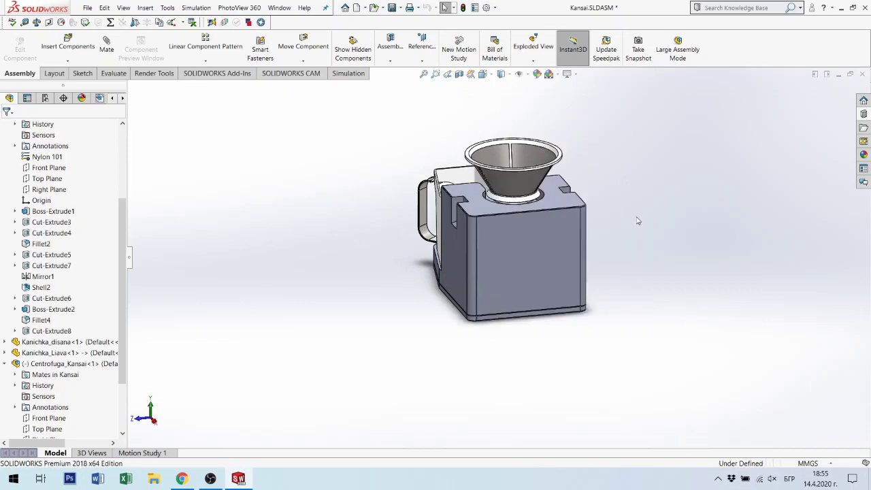
{"action": "mouse_move", "coordinate": [638, 219]}
{"action": "middle_mouse_down"}
{"action": "mouse_move", "coordinate": [657, 184]}
{"action": "mouse_move", "coordinate": [690, 231]}
{"action": "mouse_move", "coordinate": [680, 260]}
{"action": "mouse_move", "coordinate": [705, 243]}
{"action": "mouse_move", "coordinate": [681, 234]}
{"action": "mouse_move", "coordinate": [685, 230]}
{"action": "mouse_move", "coordinate": [694, 241]}
{"action": "mouse_move", "coordinate": [673, 265]}
{"action": "middle_mouse_up"}
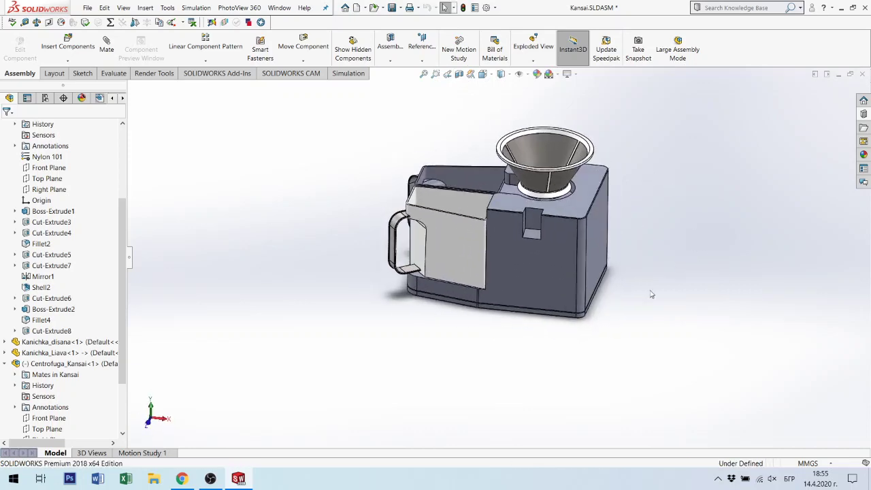
{"action": "scroll", "coordinate": [549, 207], "scroll_direction": "down", "scroll_amount": 2}
{"action": "scroll", "coordinate": [519, 207], "scroll_direction": "down", "scroll_amount": 2}
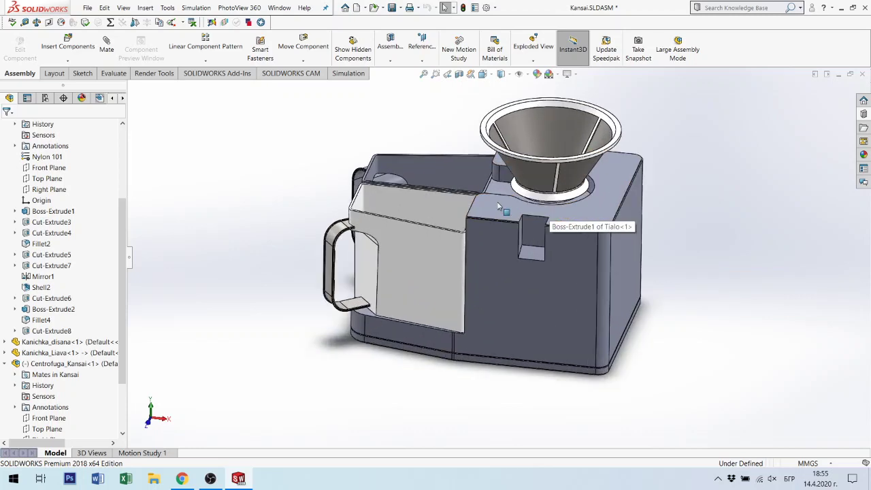
{"action": "scroll", "coordinate": [499, 203], "scroll_direction": "down", "scroll_amount": 3}
{"action": "key", "text": "f"}
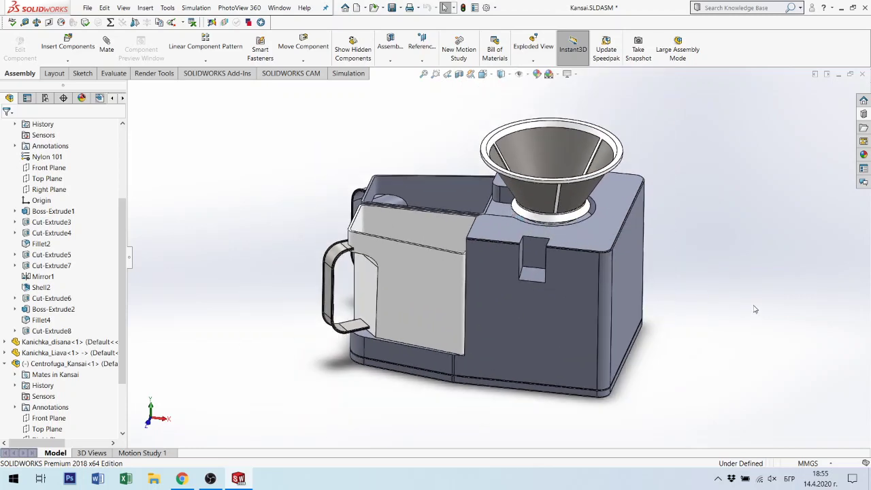